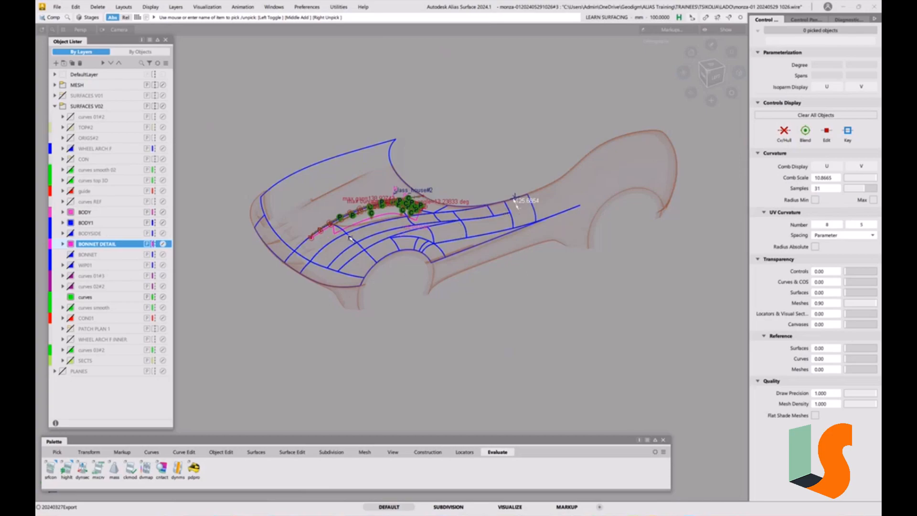
Examine the bonnet detail surfaces against the body curves and scan mesh from several angles and close up.
left_click_drag(407, 238, 441, 254, "alt+shift")
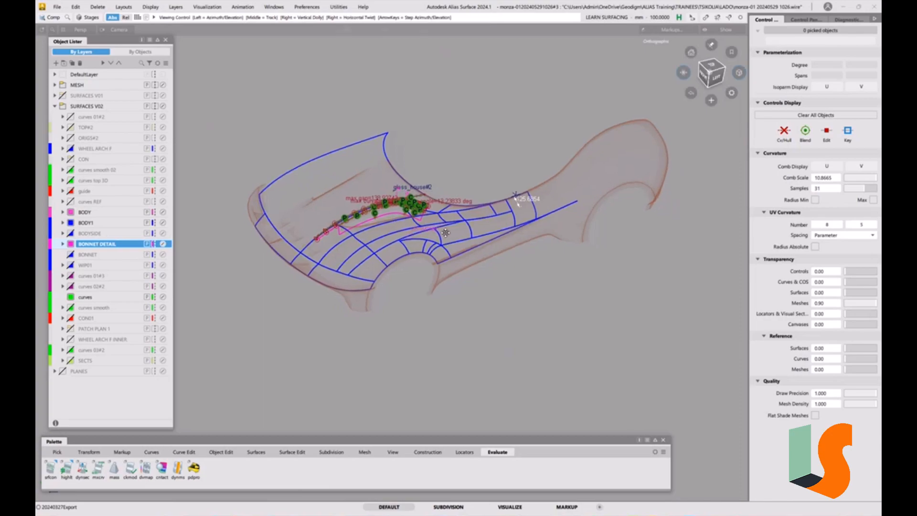
middle_click_drag(441, 255, 471, 258, "alt+shift")
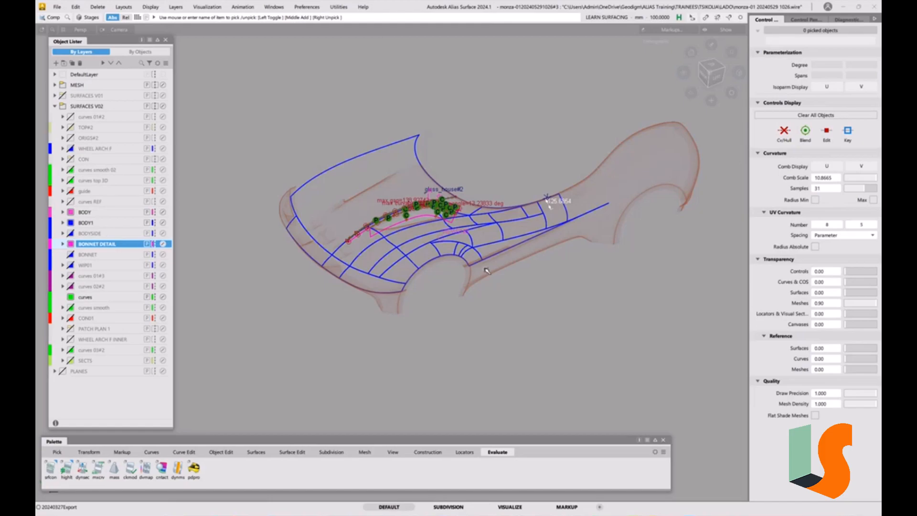
right_click_drag(420, 217, 367, 200, "alt+shift")
left_click_drag(366, 200, 442, 195, "alt+shift")
right_click_drag(442, 195, 434, 191, "alt+shift")
left_click_drag(430, 203, 415, 215, "alt+shift")
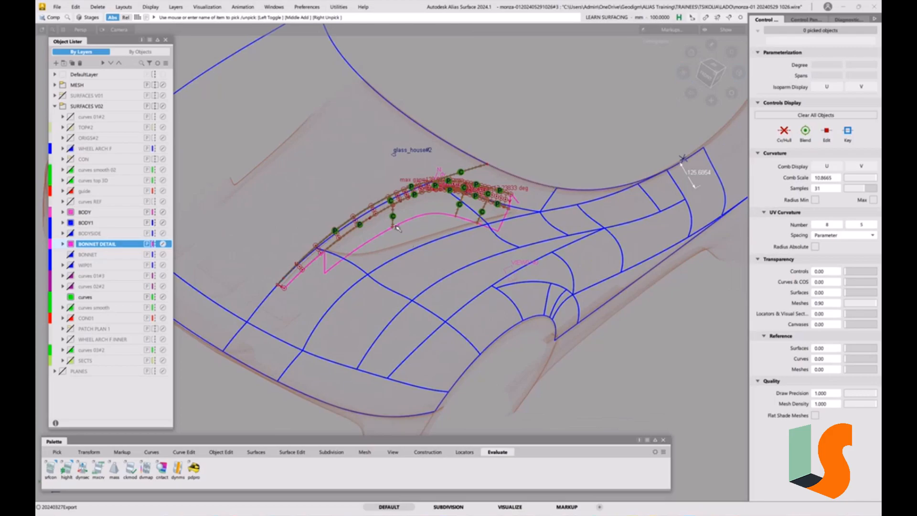
left_click_drag(397, 228, 426, 219, "alt+shift")
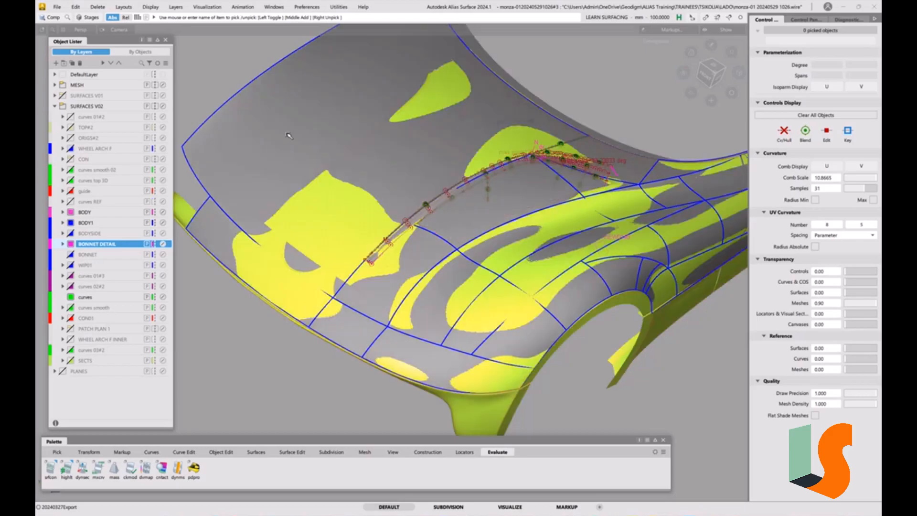
Hide the MESH layer to inspect the shaded body surfaces around the bonnet detail, and show the layer again in wireframe.
left_click(62, 86)
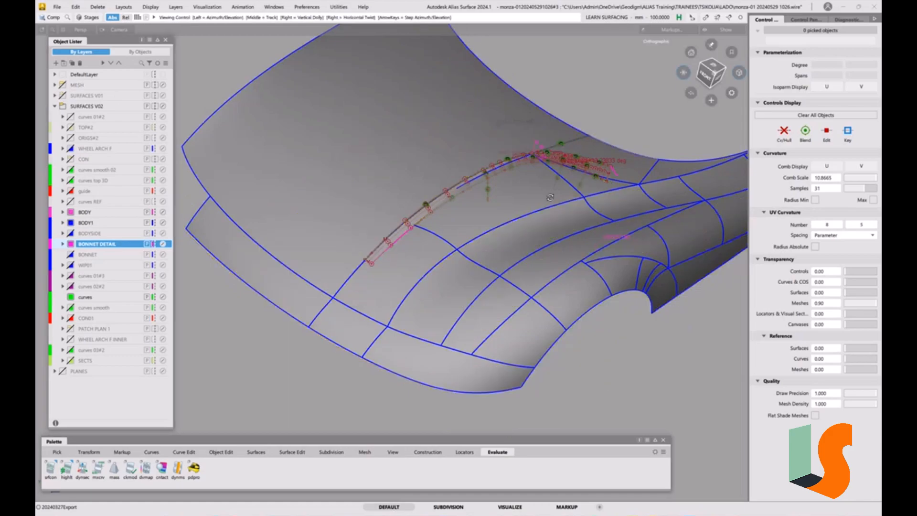
scroll(494, 164, "up", 5)
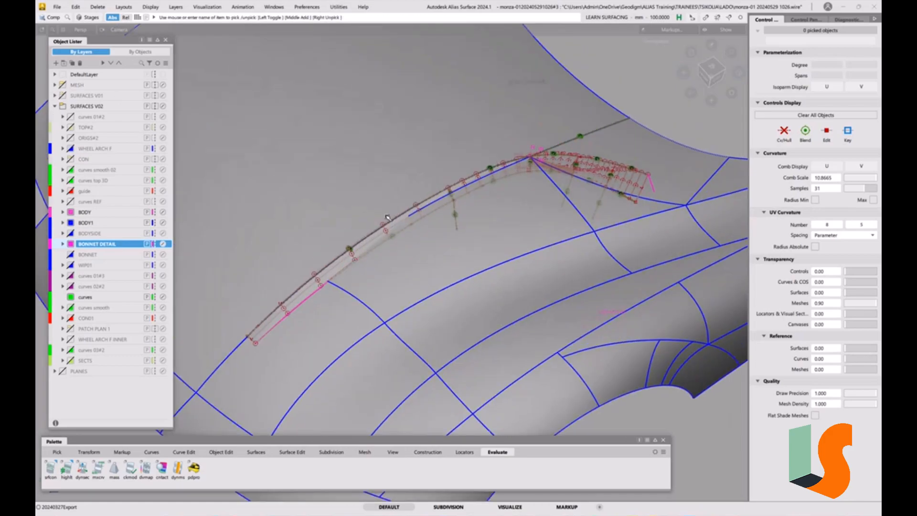
middle_click_drag(415, 235, 480, 210, "alt+shift")
right_click_drag(528, 176, 483, 215, "alt+shift")
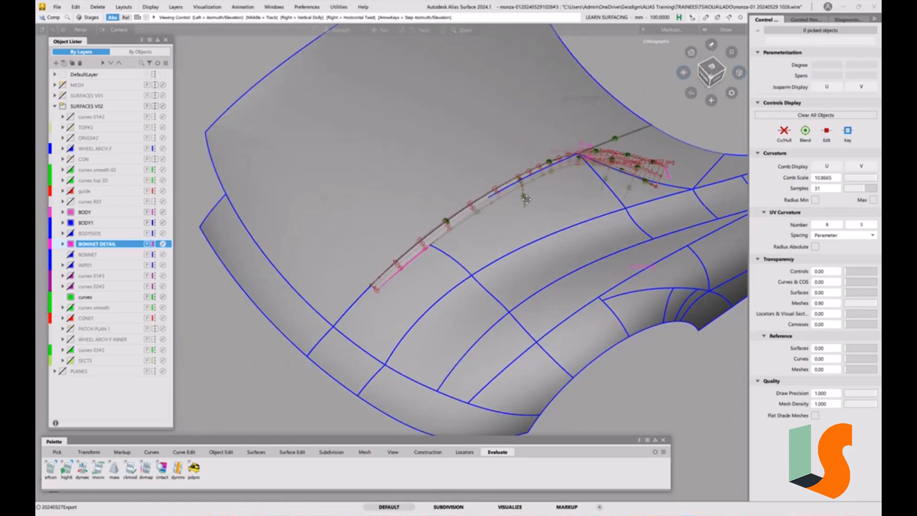
key("5")
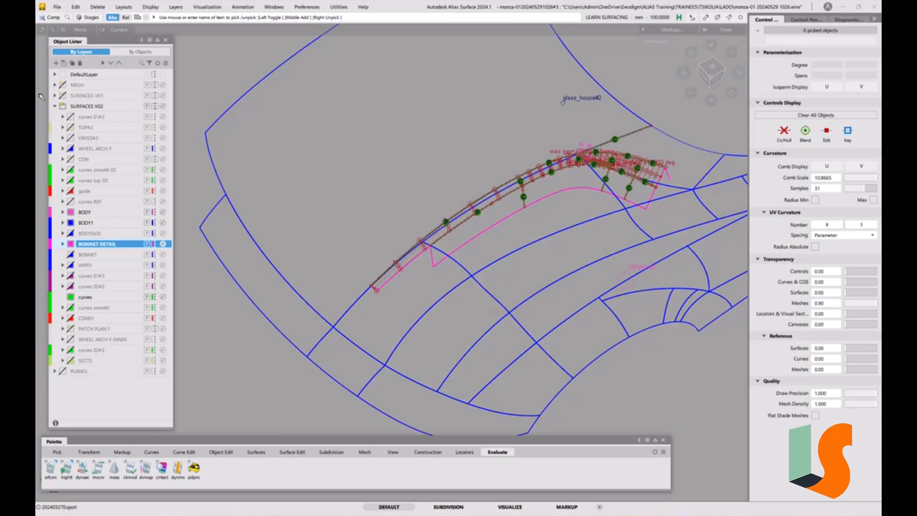
left_click(63, 86)
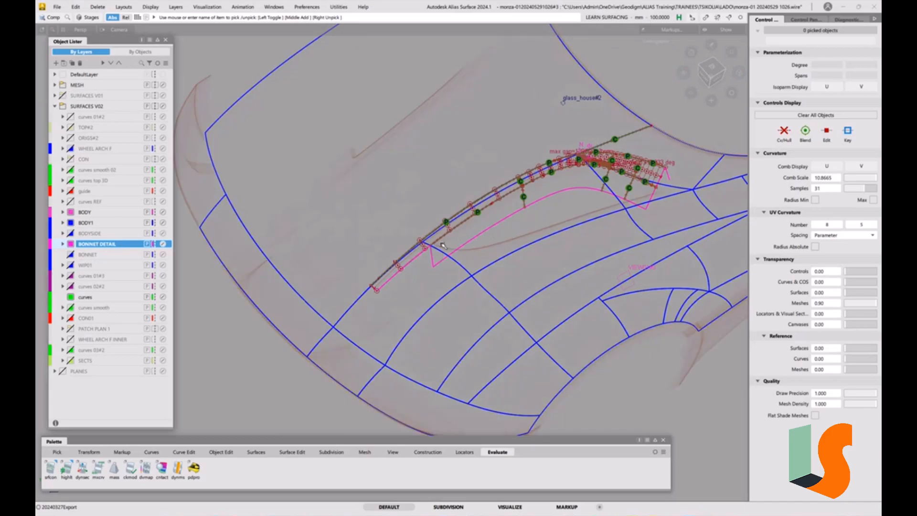
Activate Pick Object and inspect the bonnet detail from the top view.
left_click(538, 256, "ctrl+shift")
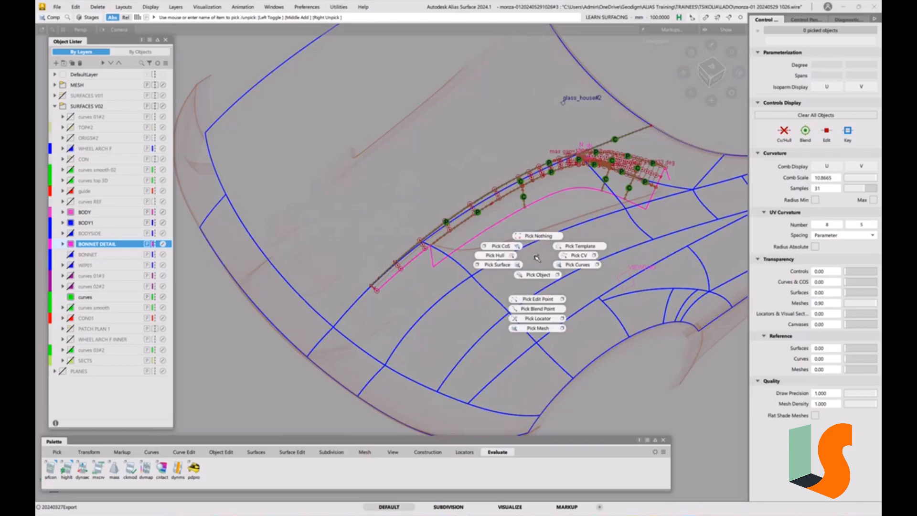
left_click_drag(537, 258, 538, 275, "ctrl+shift")
left_click_drag(711, 69, 711, 67)
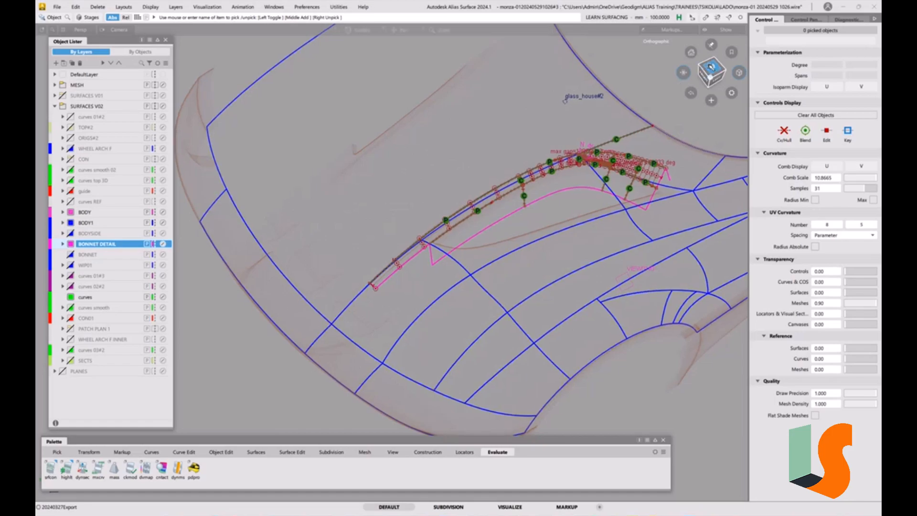
middle_click_drag(600, 229, 510, 301, "alt+shift")
right_click_drag(510, 300, 505, 259, "alt+shift")
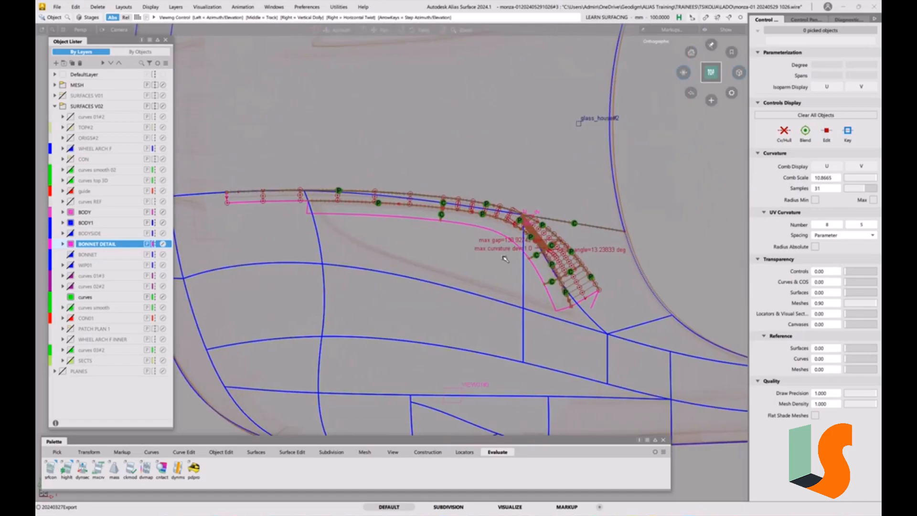
right_click_drag(456, 236, 445, 252, "alt+shift")
left_click_drag(450, 258, 511, 241, "alt+shift")
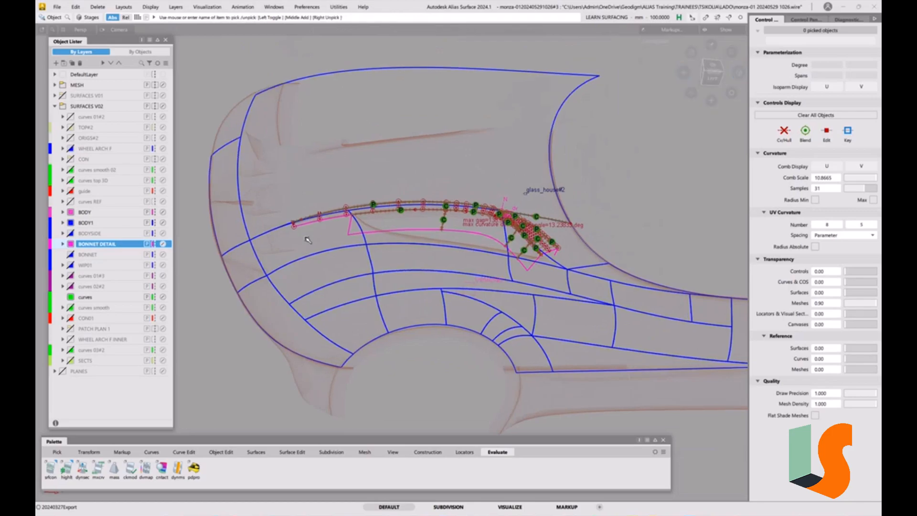
Make the PLANES layer visible and expand it to list its reference planes, with the Z1500 plane in view.
left_click(65, 372)
left_click_drag(478, 213, 491, 200, "alt+shift")
right_click_drag(491, 200, 483, 206, "alt+shift")
middle_click_drag(483, 207, 538, 168, "alt+shift")
left_click_drag(537, 168, 549, 155, "alt+shift")
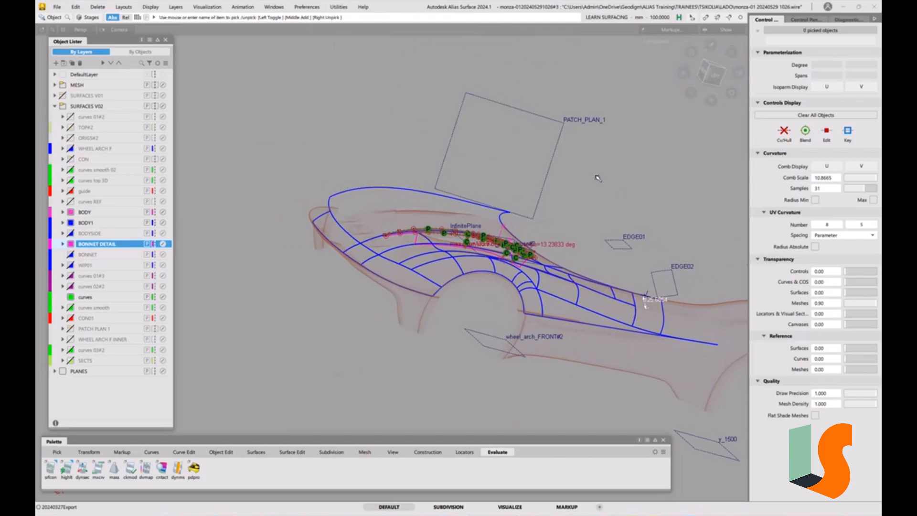
mouse_move(567, 189)
left_mouse_down("alt+shift")
mouse_move(583, 165)
mouse_move(574, 181)
left_mouse_up("alt+shift")
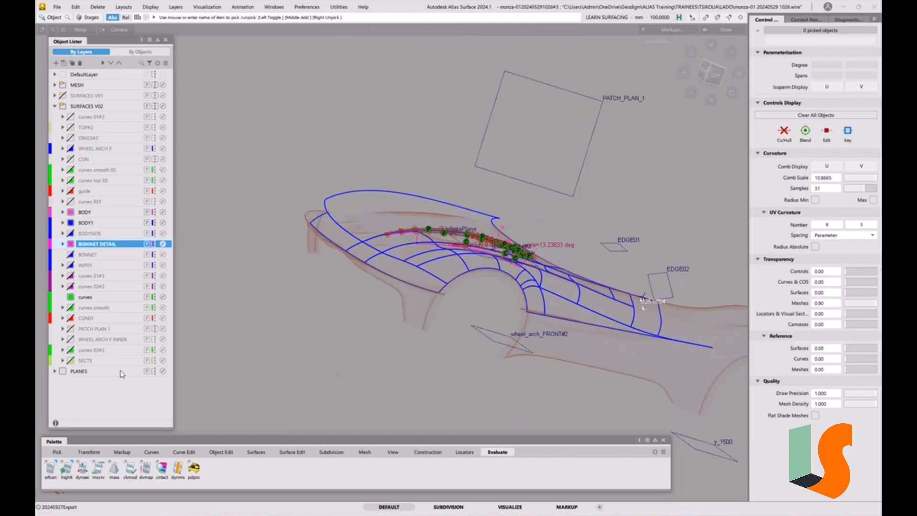
left_click(54, 371)
scroll(105, 253, "down", 2)
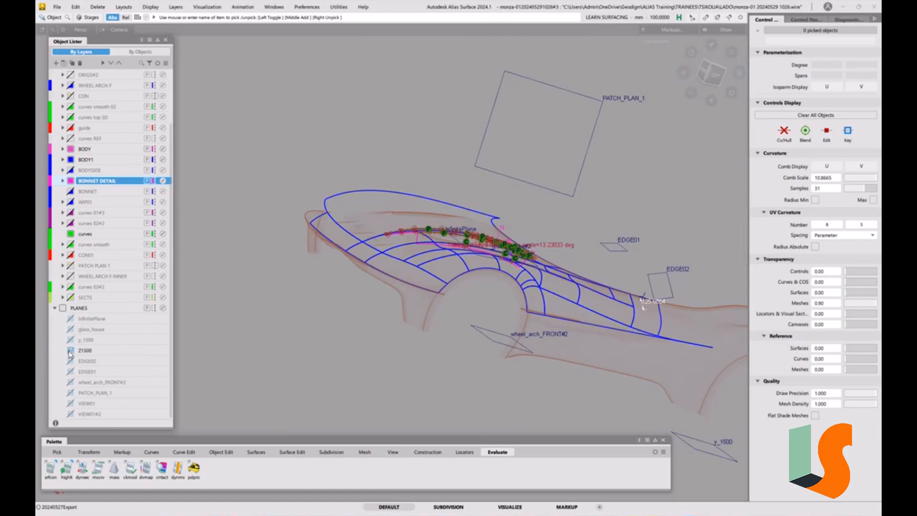
right_click_drag(464, 207, 465, 253, "alt+shift")
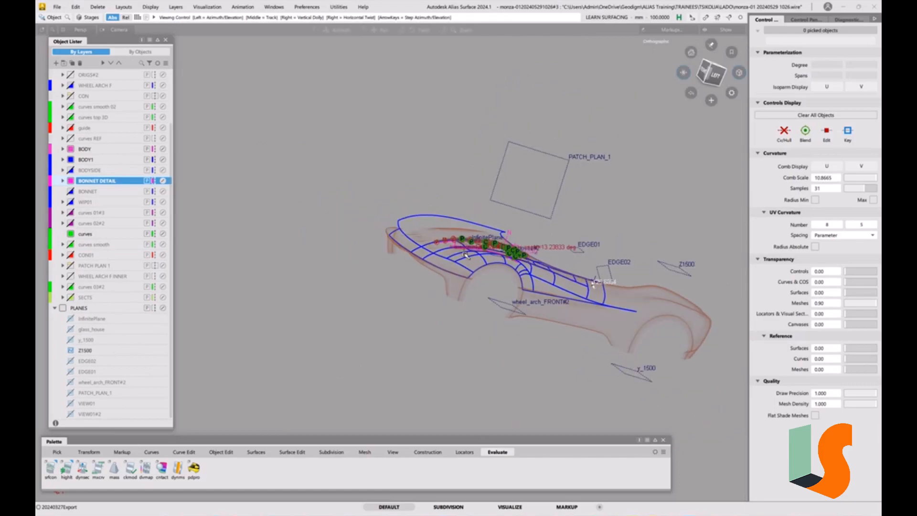
middle_click_drag(465, 255, 448, 253, "alt+shift")
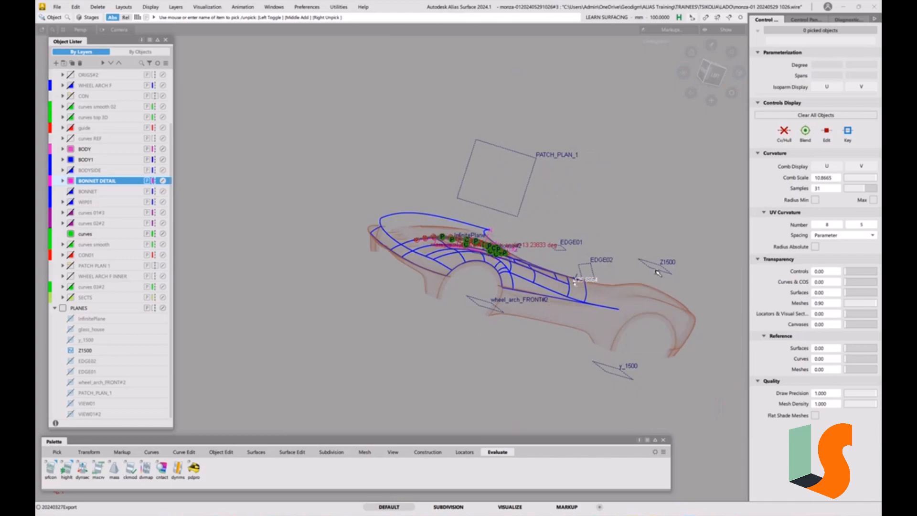
Set the Z1500 plane as the construction plane and apply the preset grid with 1000 mm spacing.
left_click(429, 452)
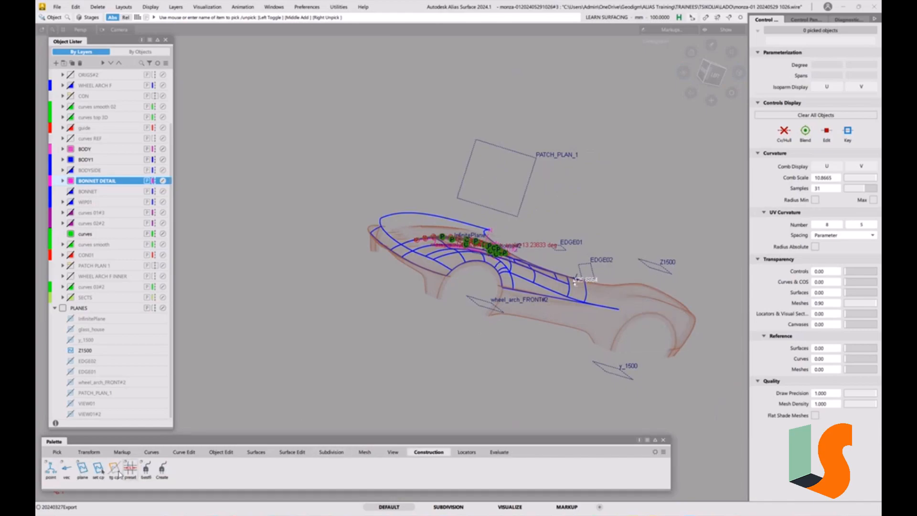
left_click(98, 469)
left_click(645, 269)
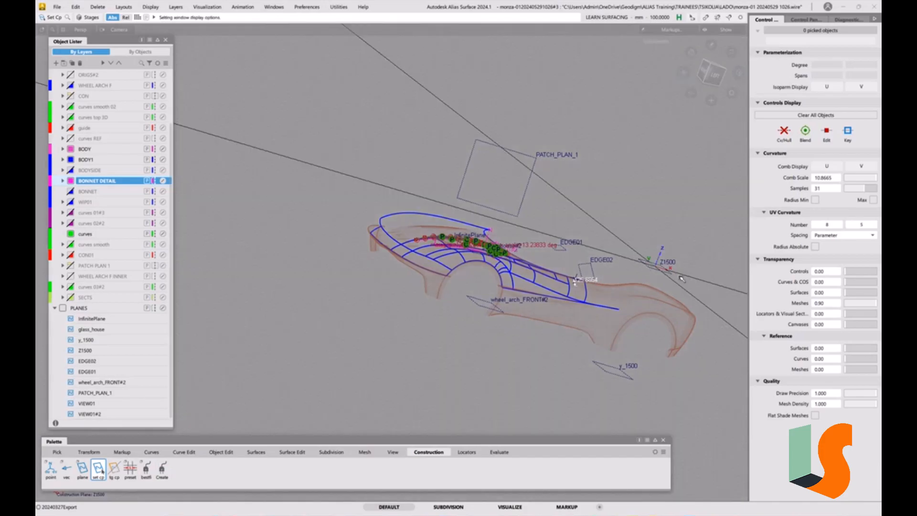
left_click_drag(530, 289, 471, 372, "alt+shift")
left_click(131, 473)
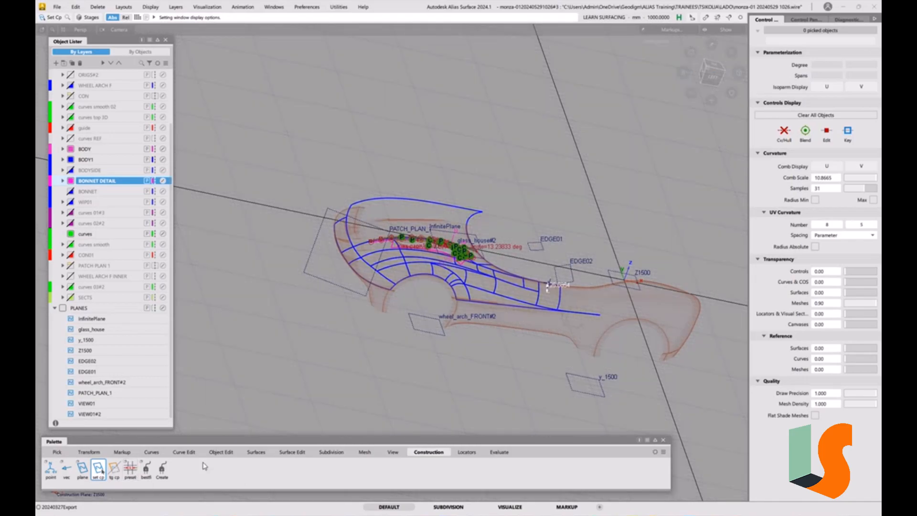
Set the preset grid's subdivisions to 10 and apply the grid.
double_click(130, 471)
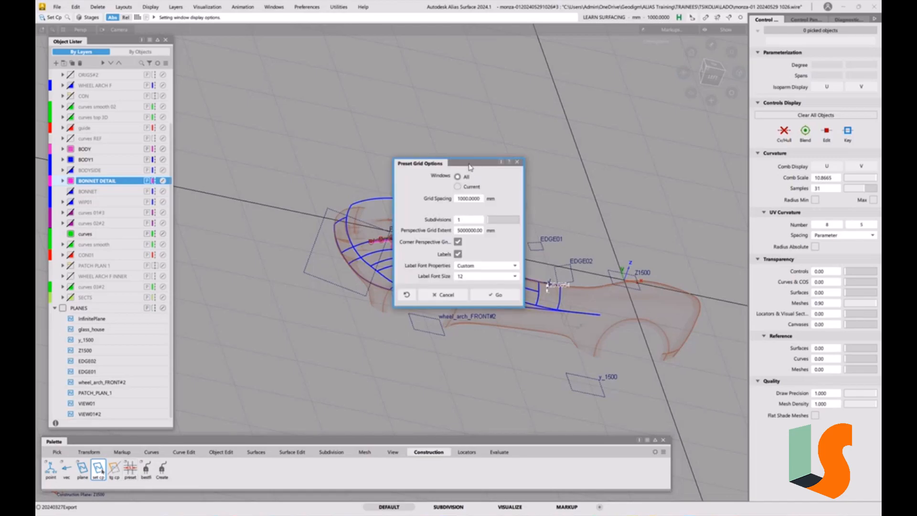
left_click_drag(468, 159, 469, 159)
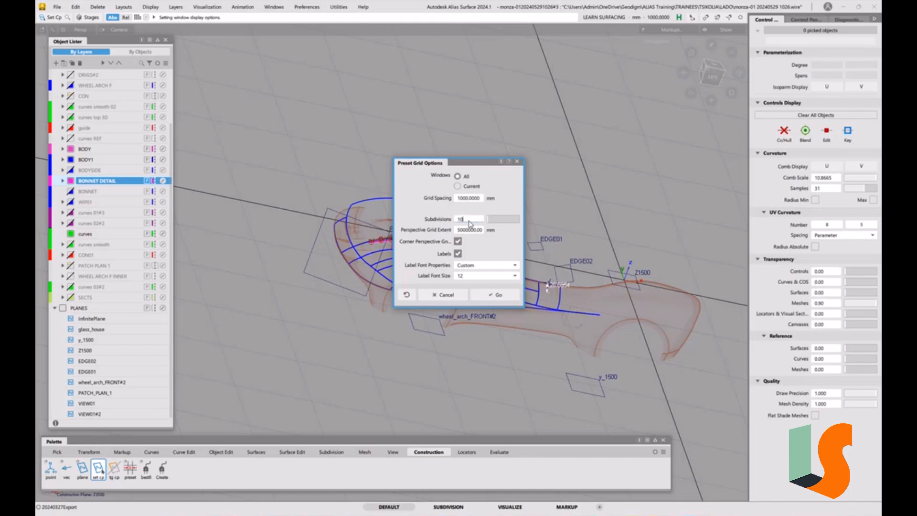
left_click(496, 296)
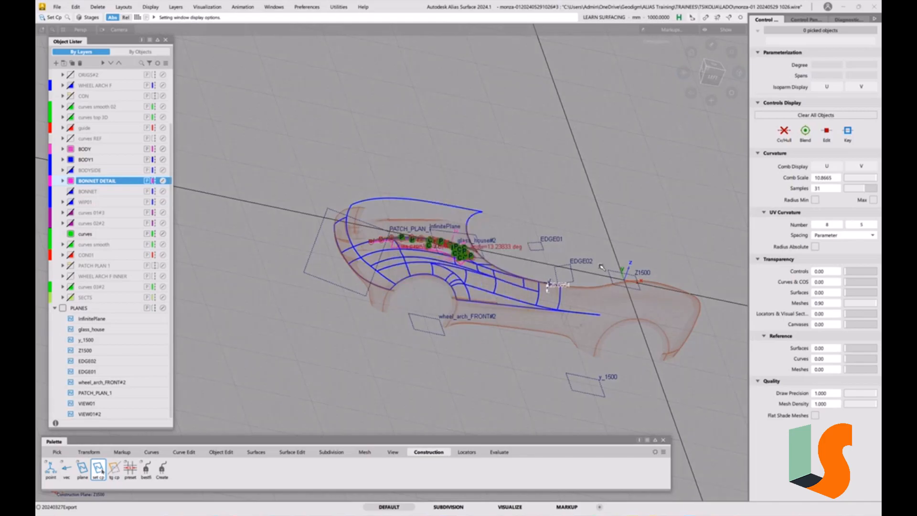
Set the preset grid's subdivisions back to 1 and apply the grid.
left_click(98, 470)
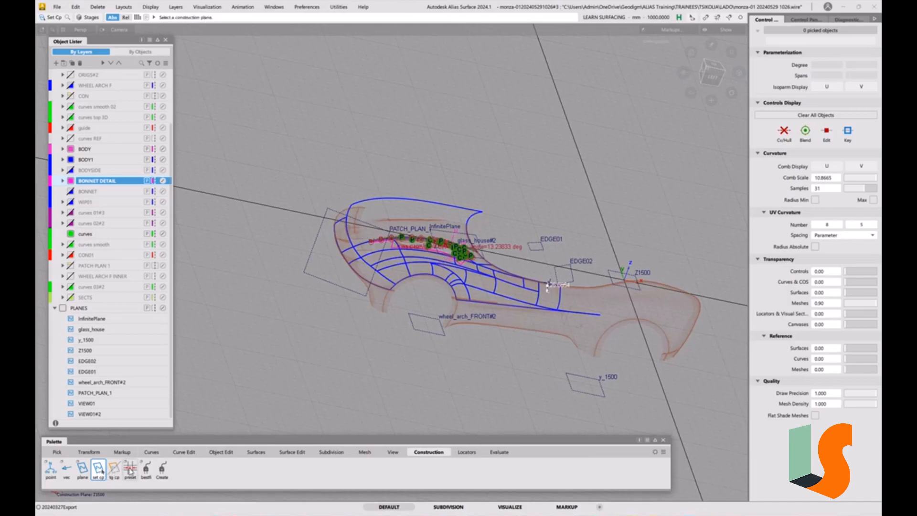
double_click(131, 470)
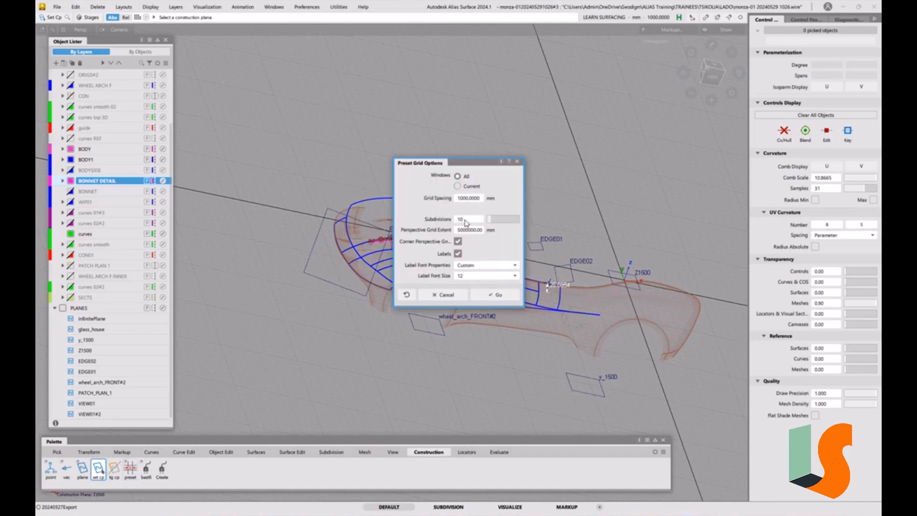
key("BackSpace")
left_click(496, 295)
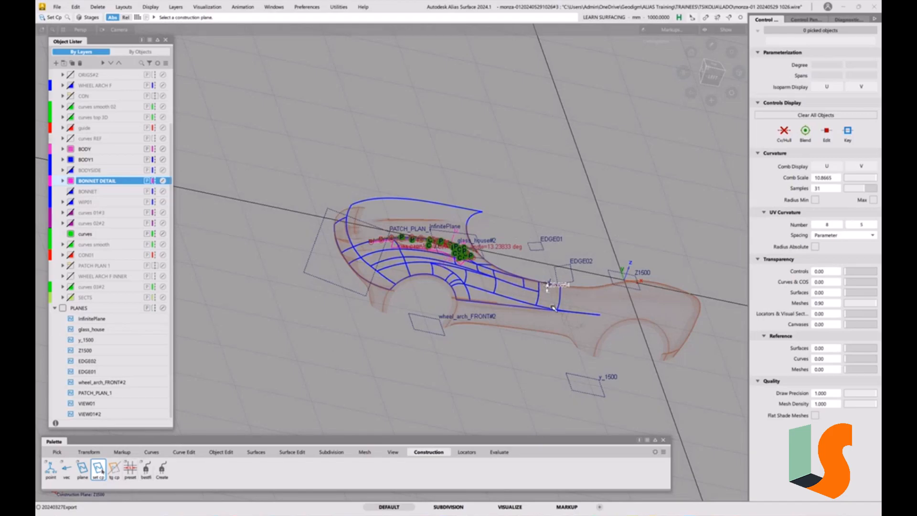
Hide every reference plane in the PLANES layer except Z1500.
left_click_drag(547, 234, 553, 243, "alt+shift")
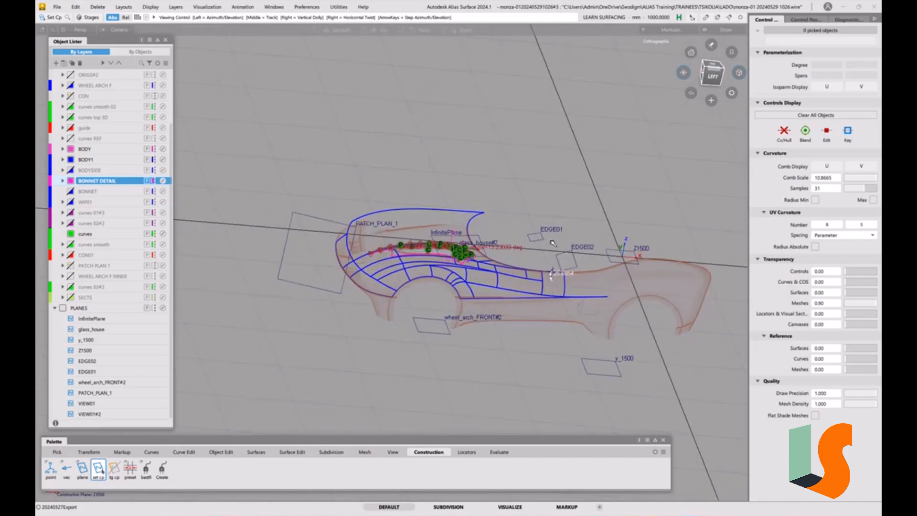
right_click_drag(553, 243, 547, 245, "alt+shift")
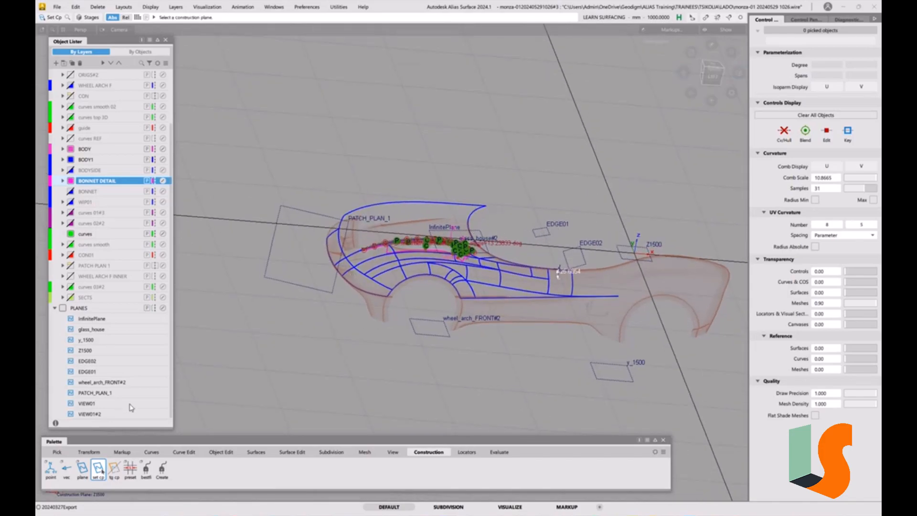
left_click(71, 319)
left_click(71, 329)
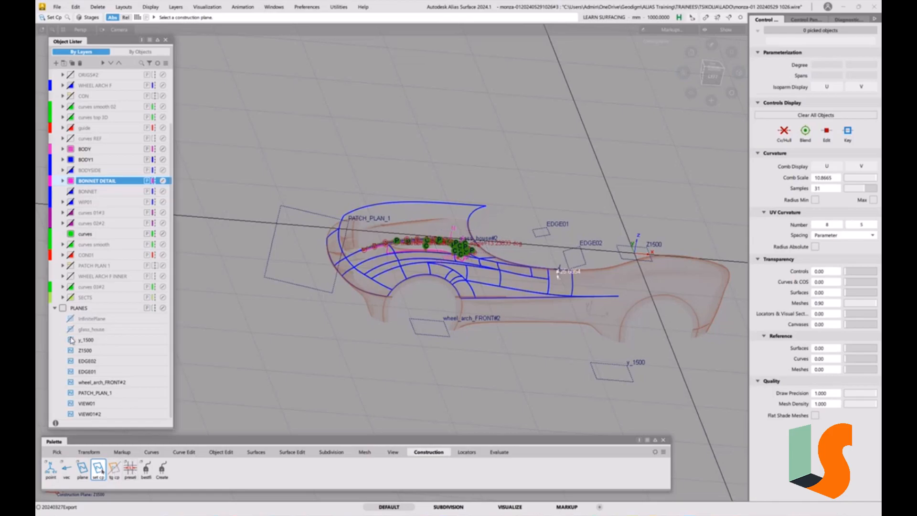
left_click(70, 339)
left_click(71, 362)
left_click(71, 372)
left_click(71, 382)
left_click(71, 392)
left_click(71, 403)
left_click(70, 414)
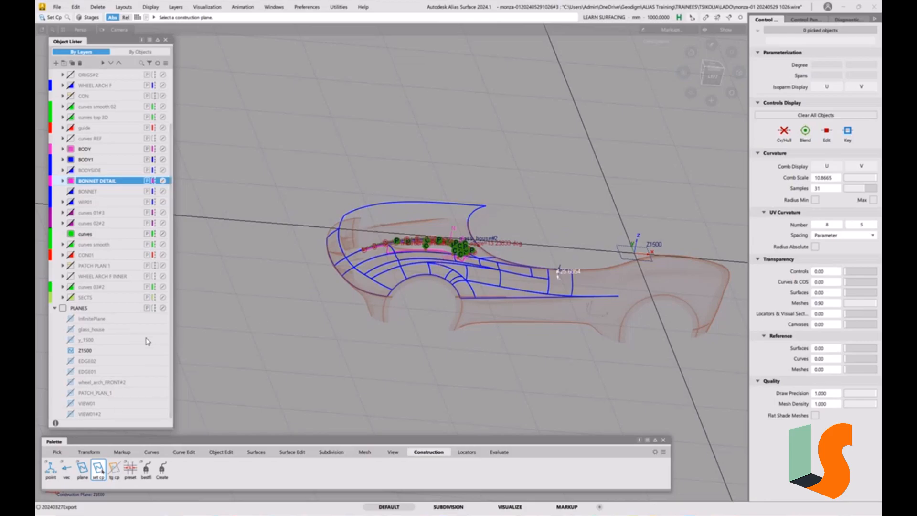
left_click(71, 340)
left_click(72, 341)
Switch to the top view and delete all locators from the scene.
mouse_move(603, 262)
left_mouse_down("alt+shift")
mouse_move(585, 233)
mouse_move(603, 274)
left_mouse_up("alt+shift")
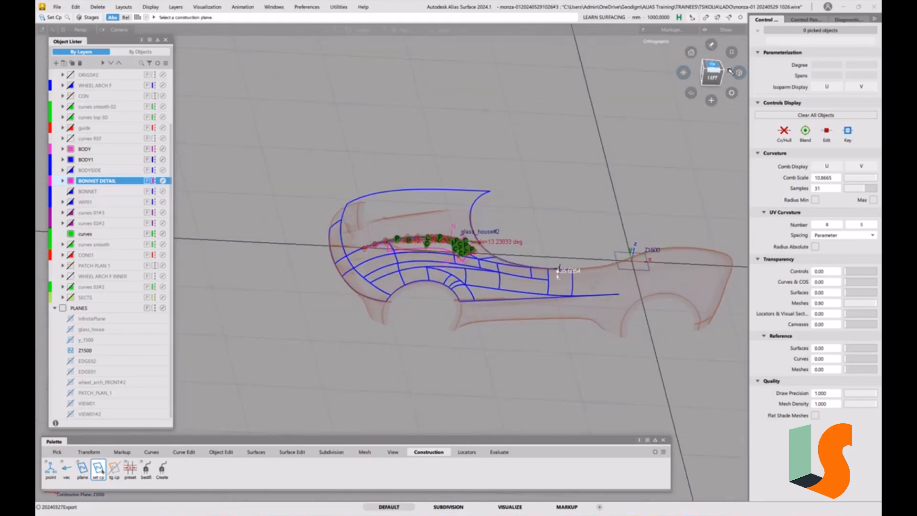
left_click(730, 72)
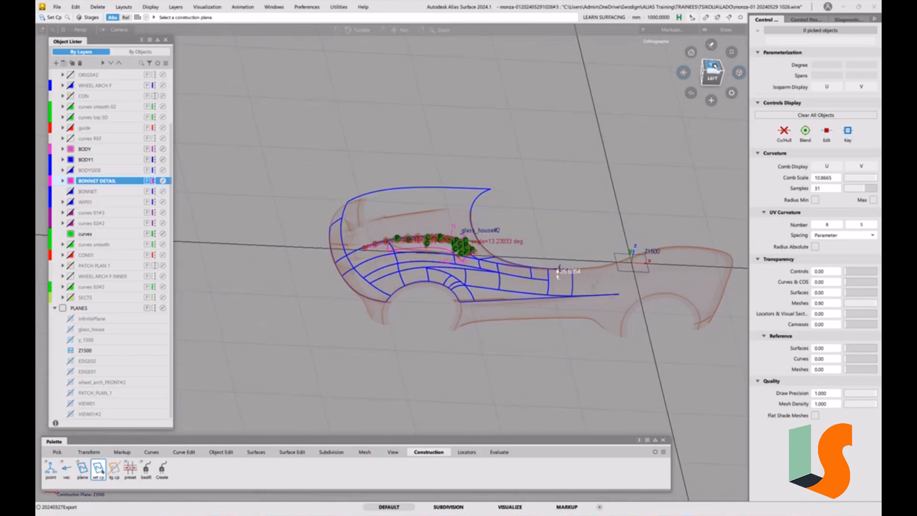
left_click(103, 9)
left_click(153, 57)
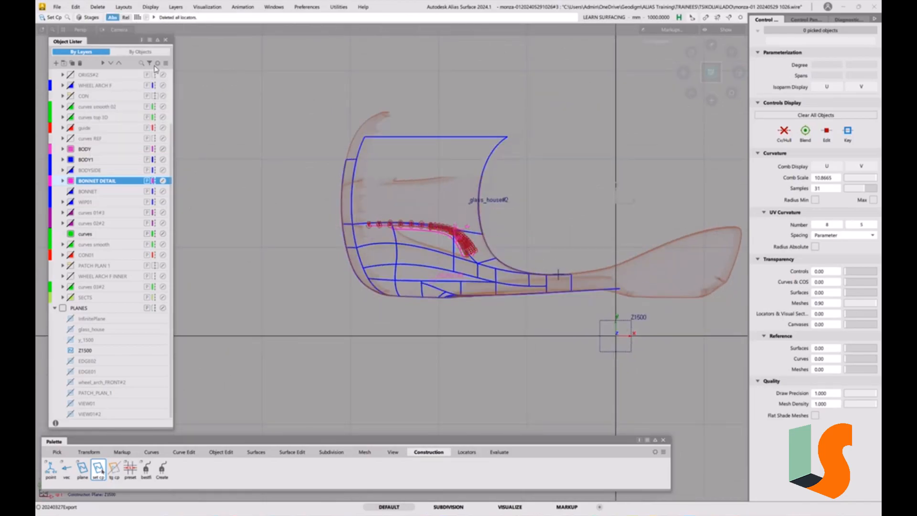
right_click_drag(501, 264, 498, 236, "alt+shift")
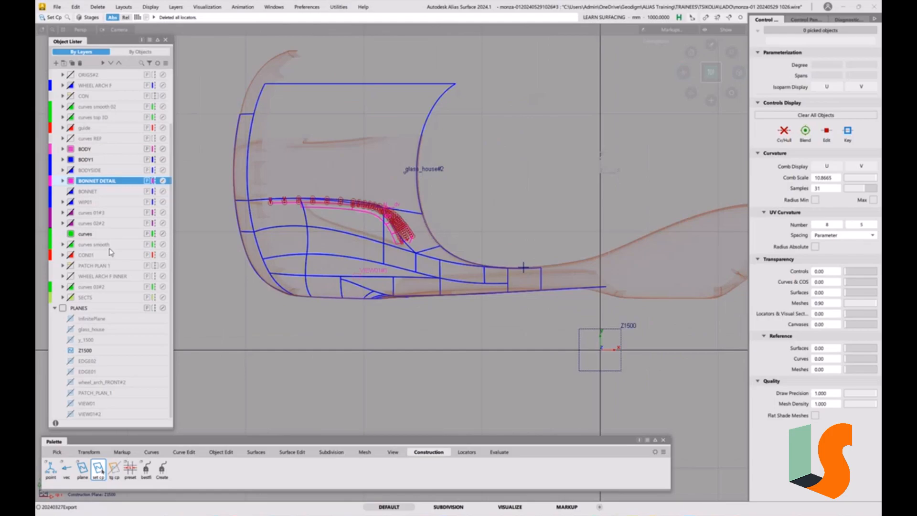
Show the curves smooth 02 layer with curves top 3D hidden, and make curves smooth 02 the active layer.
left_click(87, 235)
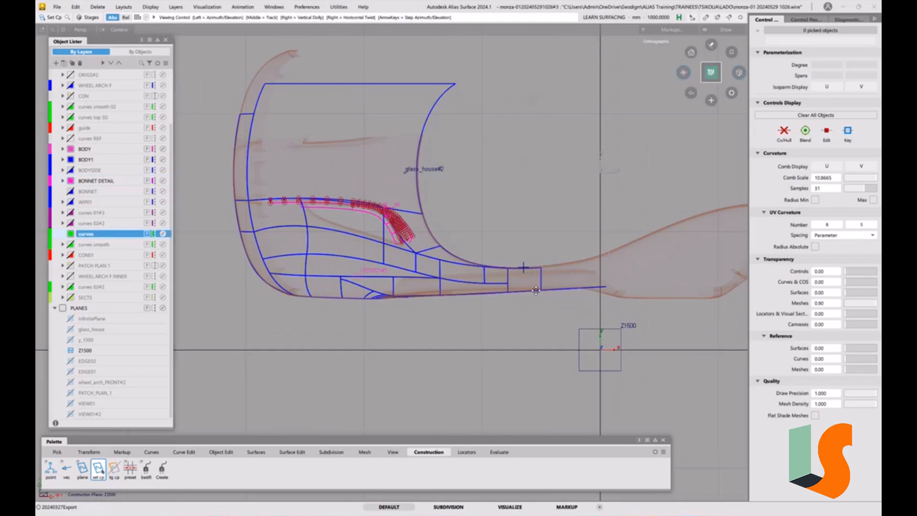
middle_click_drag(548, 283, 461, 232, "alt+shift")
middle_click_drag(362, 233, 532, 300, "alt+shift")
right_click_drag(534, 303, 496, 219, "alt+shift")
middle_click_drag(496, 220, 562, 262, "alt+shift")
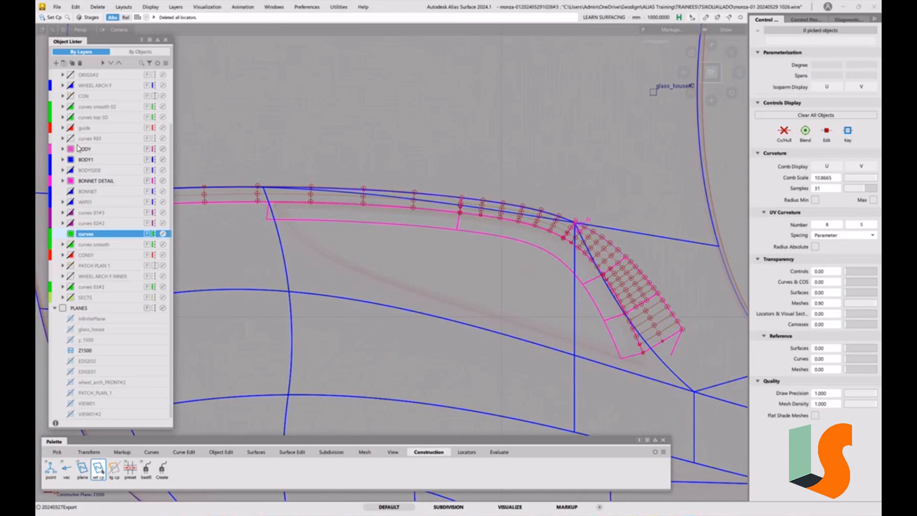
left_click(71, 117)
left_click(71, 106)
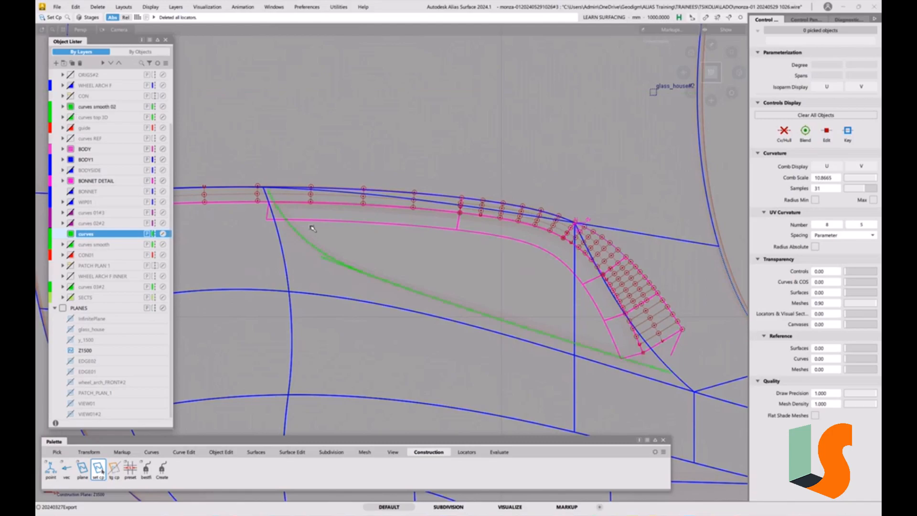
left_click(91, 106)
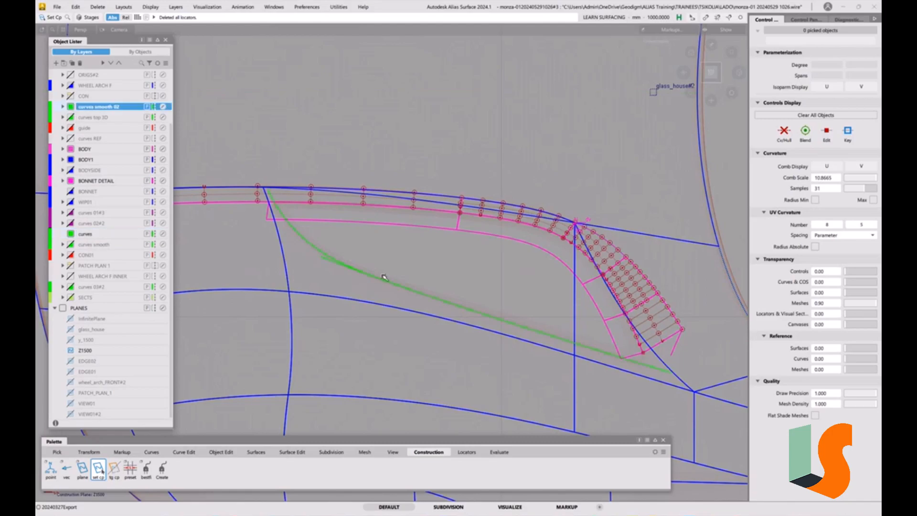
Pick the two green curves along the recess's lower edge and turn on their CV and hull display.
left_click_drag(394, 275, 304, 245, "ctrl+shift")
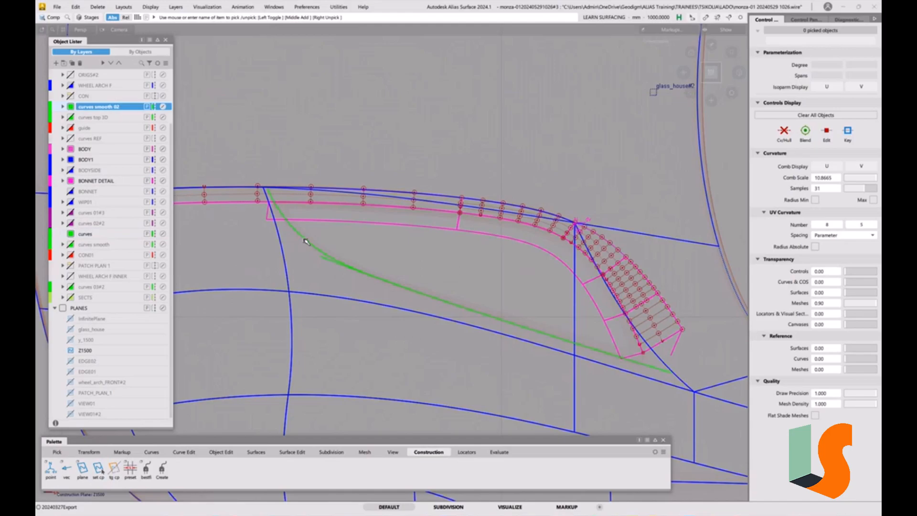
left_click(305, 240)
left_click(435, 297)
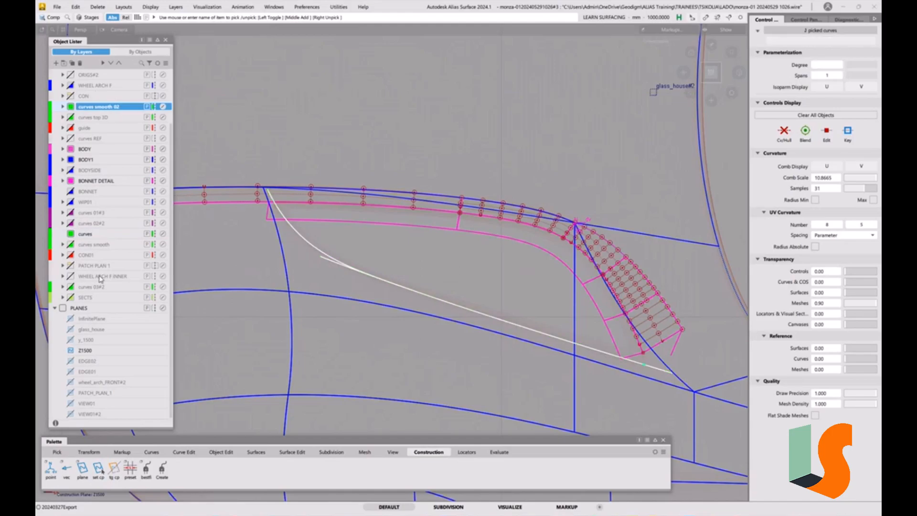
right_click_drag(441, 261, 431, 260, "alt+shift")
middle_click_drag(431, 261, 447, 272, "alt+shift")
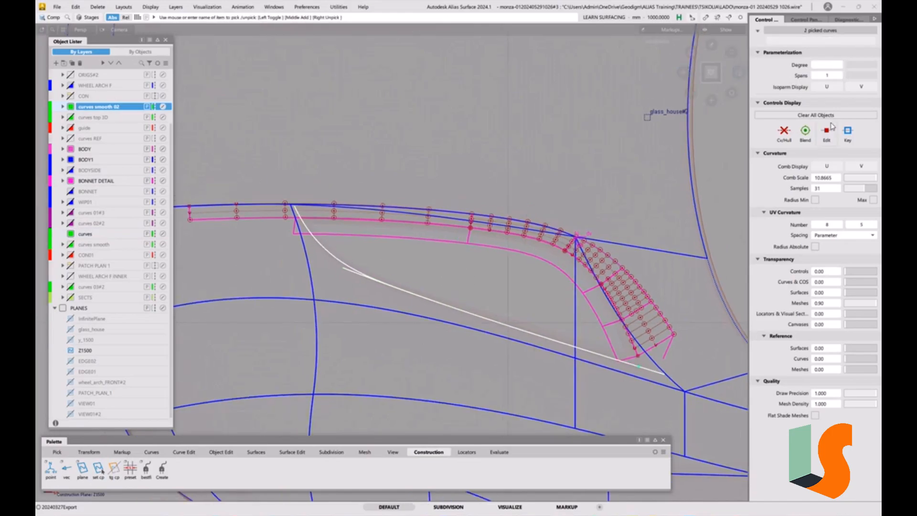
left_click(783, 130)
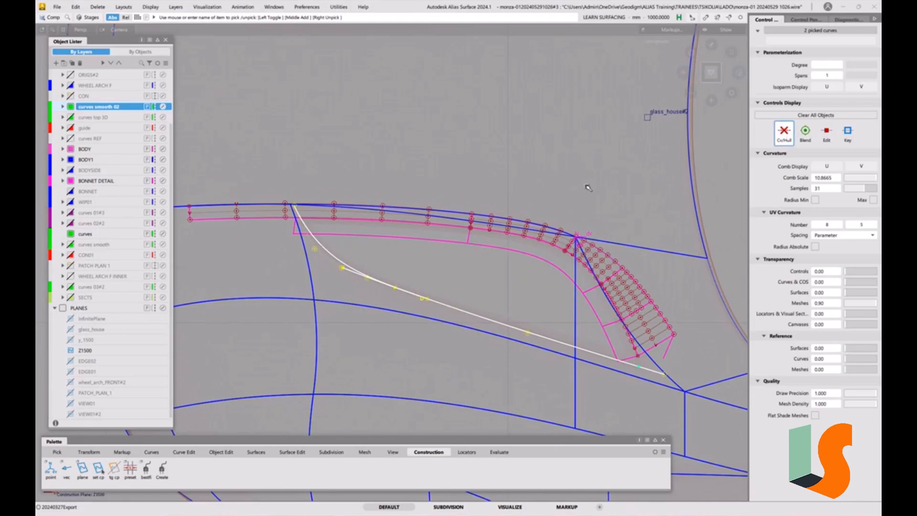
right_click_drag(516, 254, 466, 268, "alt+shift")
middle_click_drag(466, 269, 521, 275, "alt+shift")
left_click_drag(457, 356, 453, 303, "ctrl+shift")
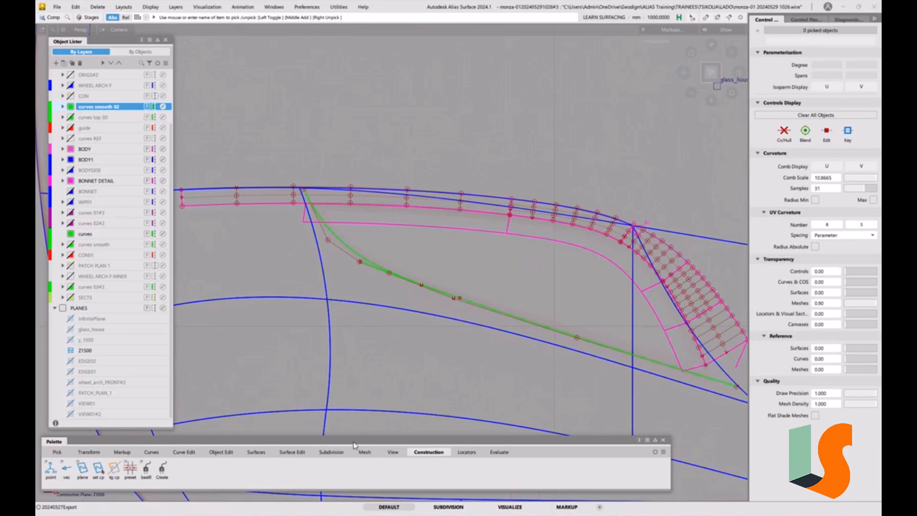
Align the end of the short front curve to the long lower curve with edge alignment and G3 continuity.
left_click(223, 452)
double_click(130, 468)
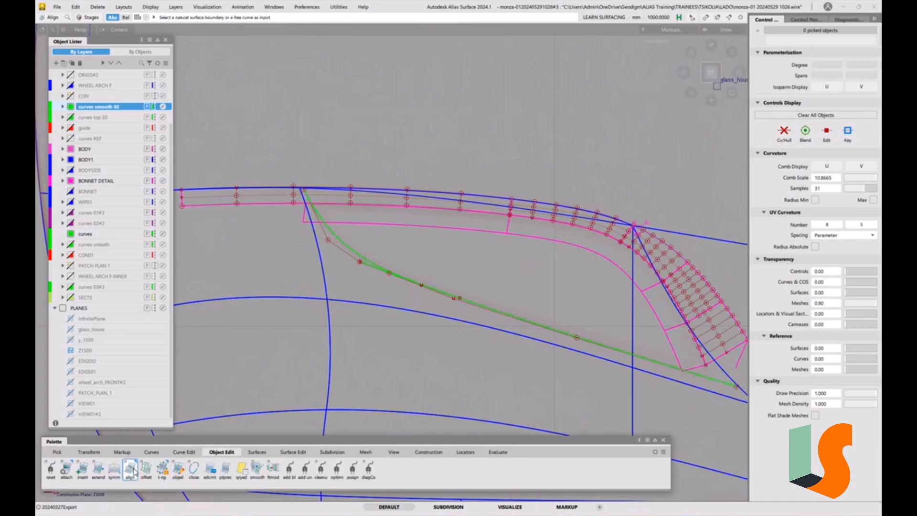
left_click(155, 75)
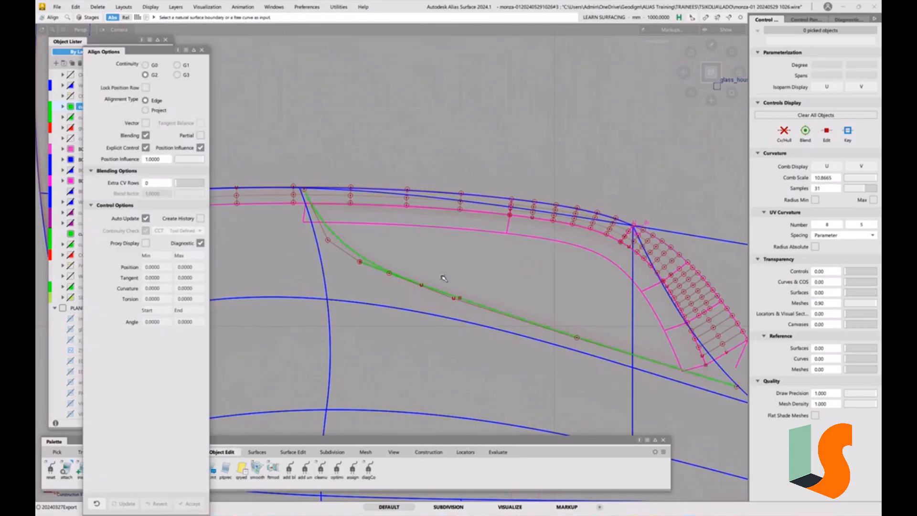
left_click(454, 299)
left_click(477, 304)
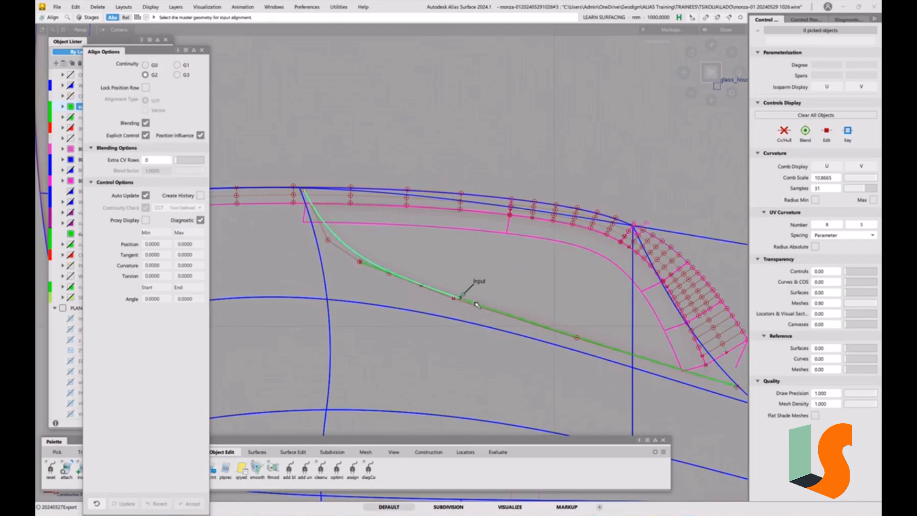
left_click(477, 307)
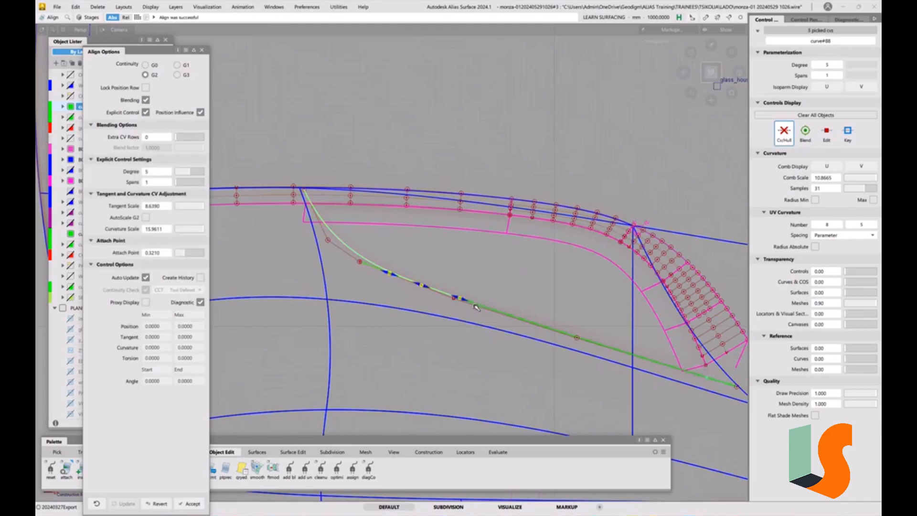
left_click(178, 75)
right_click_drag(464, 261, 412, 208, "alt+shift")
middle_click_drag(413, 208, 517, 226, "alt+shift")
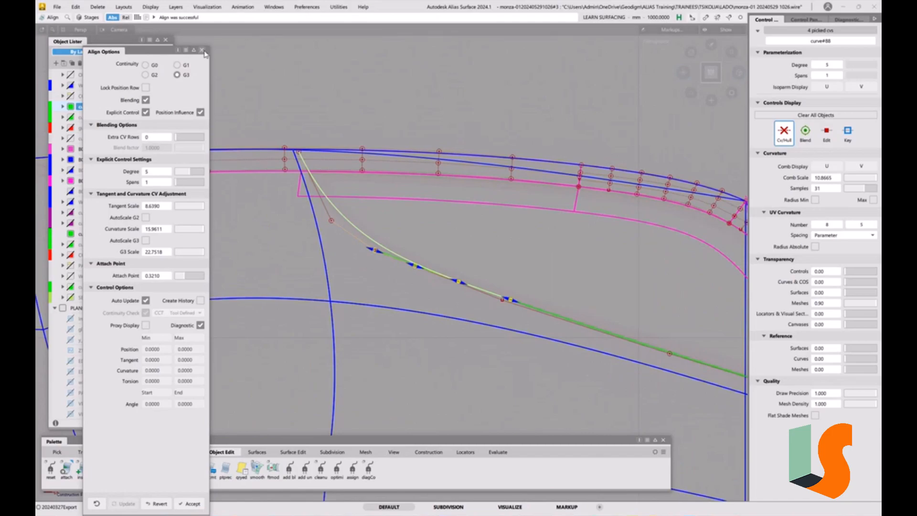
left_click(202, 49)
Shade the bonnet mesh and compare the aligned curves with the recess edge in the top view.
left_click_drag(409, 245, 525, 308, "ctrl+shift")
left_click_drag(481, 273, 468, 271, "ctrl+shift")
left_click(464, 276)
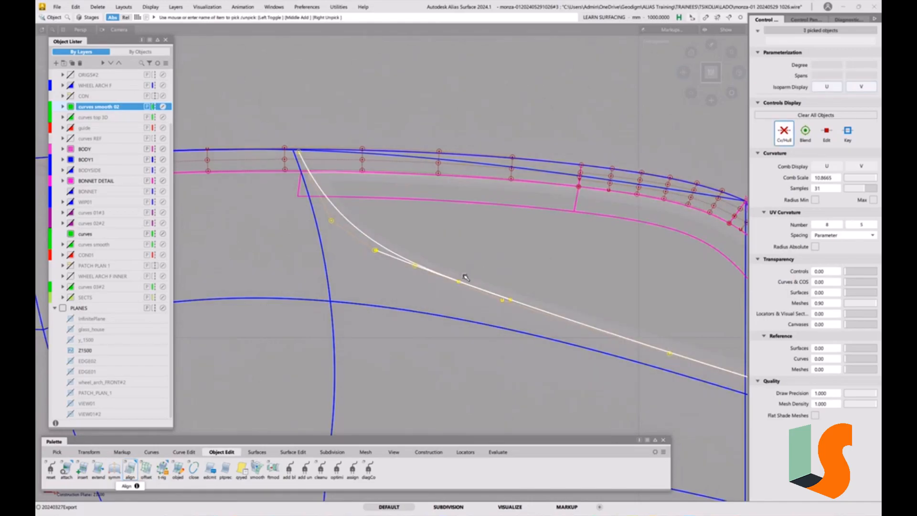
key("grave")
mouse_move(475, 289)
left_mouse_down("alt+shift")
mouse_move(445, 257)
mouse_move(463, 260)
mouse_move(478, 292)
left_mouse_up("alt+shift")
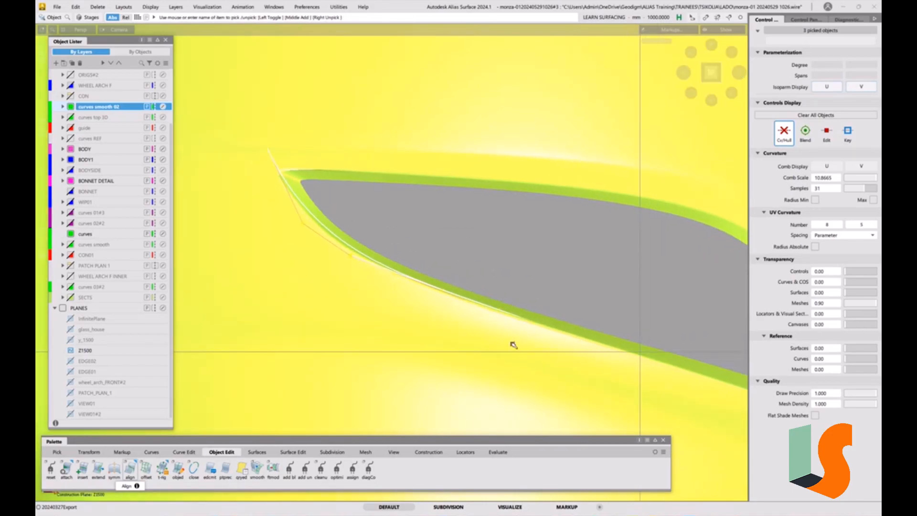
left_click_drag(512, 344, 514, 297, "ctrl+shift")
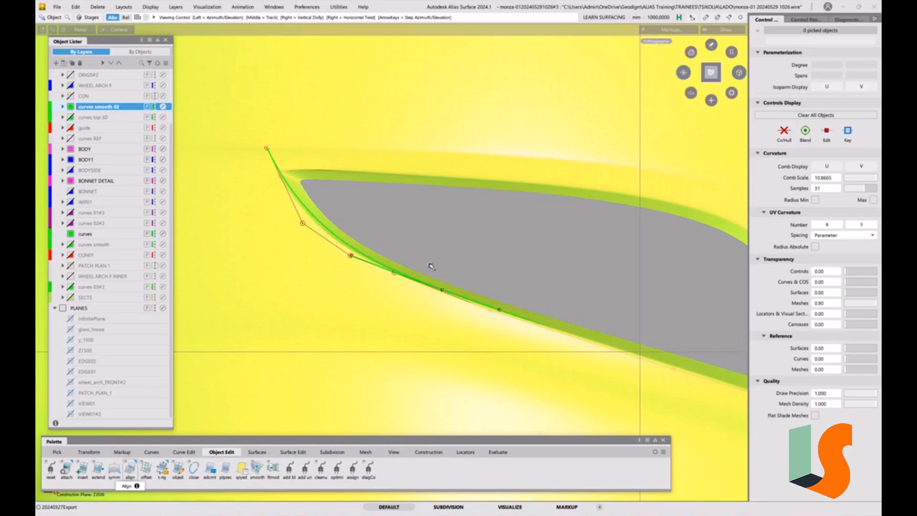
middle_click_drag(430, 266, 466, 272, "alt+shift")
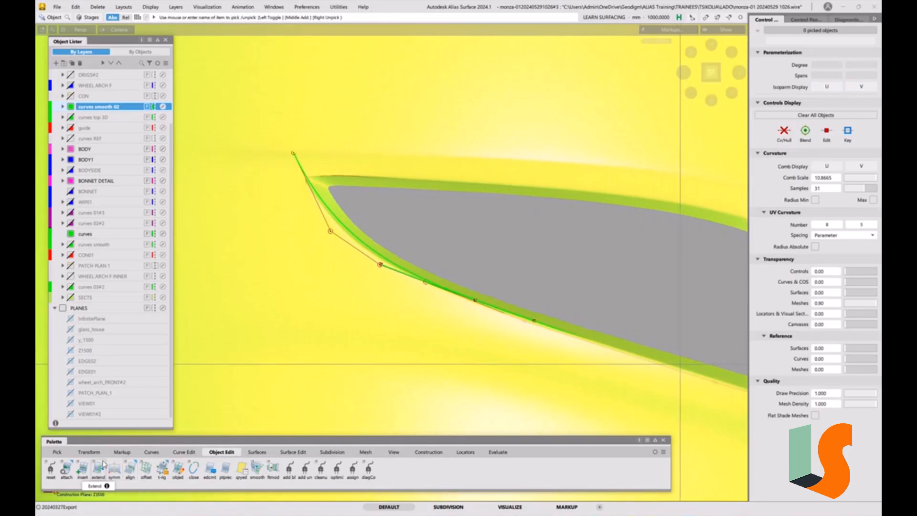
Turn on Create History for Align and align curve#88 to the long lower curve again at G3.
double_click(130, 467)
left_click(201, 220)
left_click(501, 314)
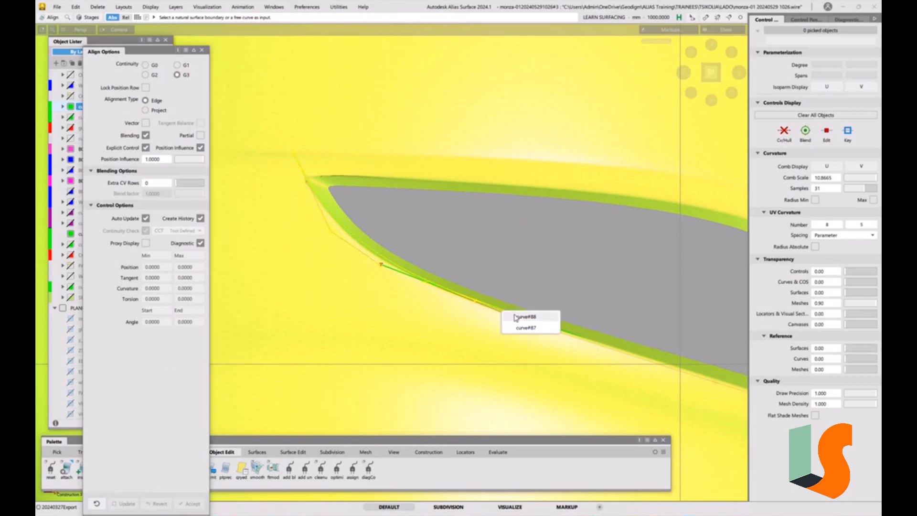
left_click(521, 317)
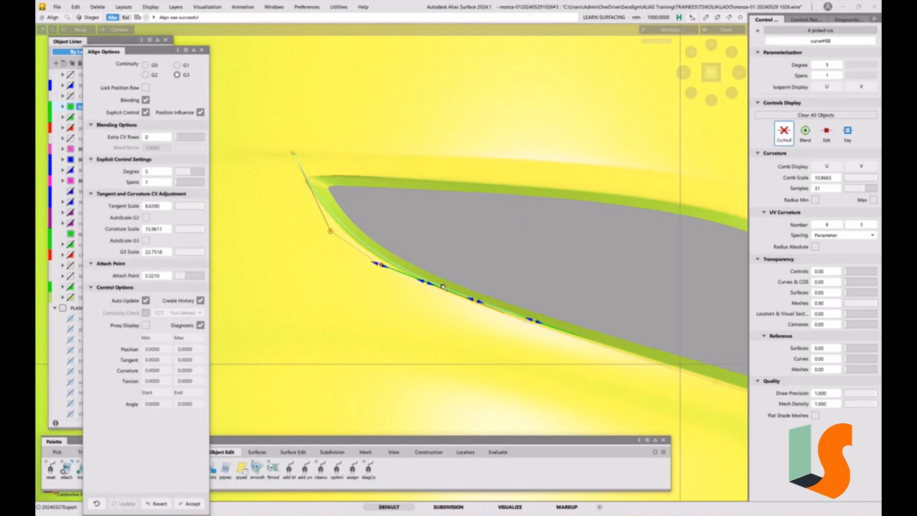
Adjust the alignment handles to a curvature scale of about 16.31 and a G3 scale of about 24.07.
mouse_move(385, 270)
left_mouse_down()
mouse_move(425, 283)
mouse_move(379, 264)
left_mouse_up()
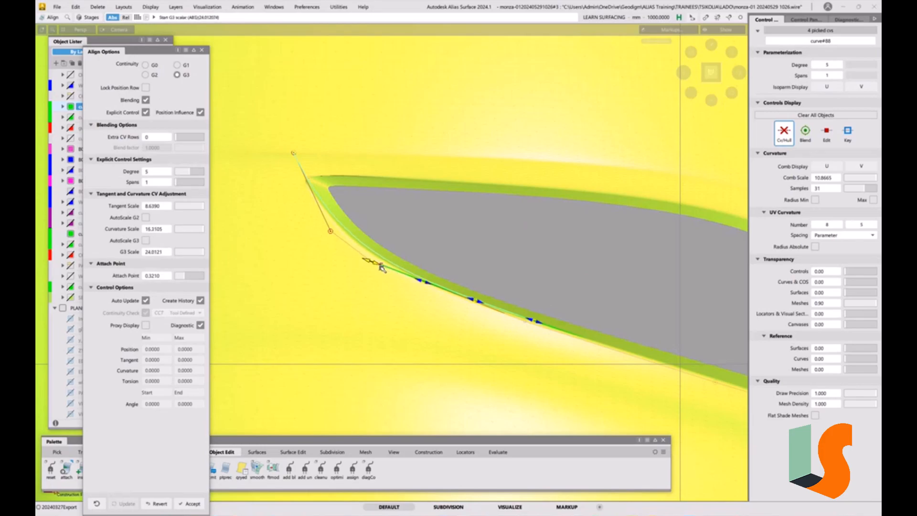
left_click(455, 256)
right_click_drag(361, 221, 363, 207, "alt+shift")
middle_click_drag(363, 207, 374, 213, "alt+shift")
middle_click_drag(374, 214, 326, 222, "ctrl+shift")
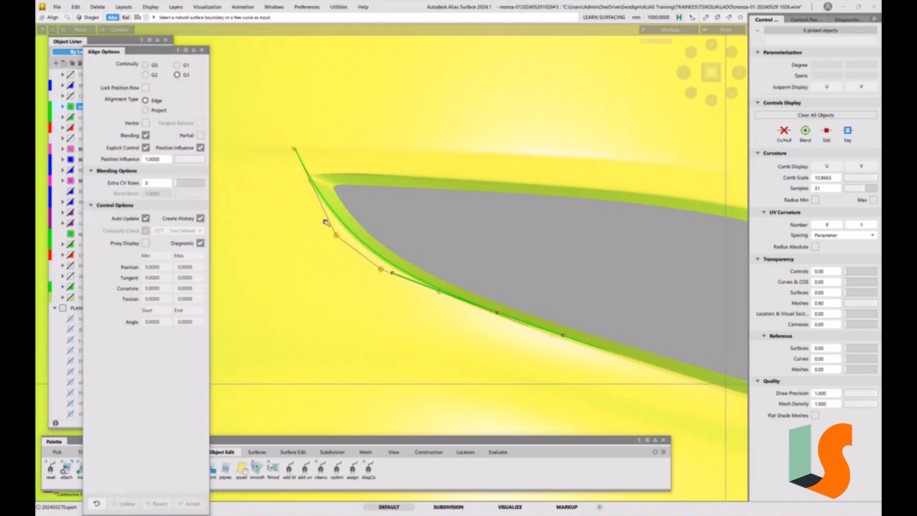
Start the CV transform tool and change the curves smooth 02 layer's colour to blue.
left_click(326, 222)
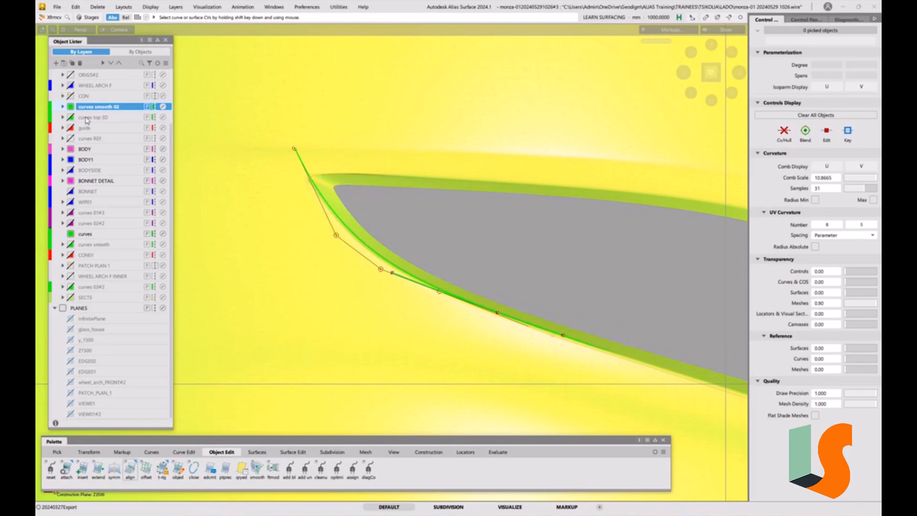
left_click(71, 107)
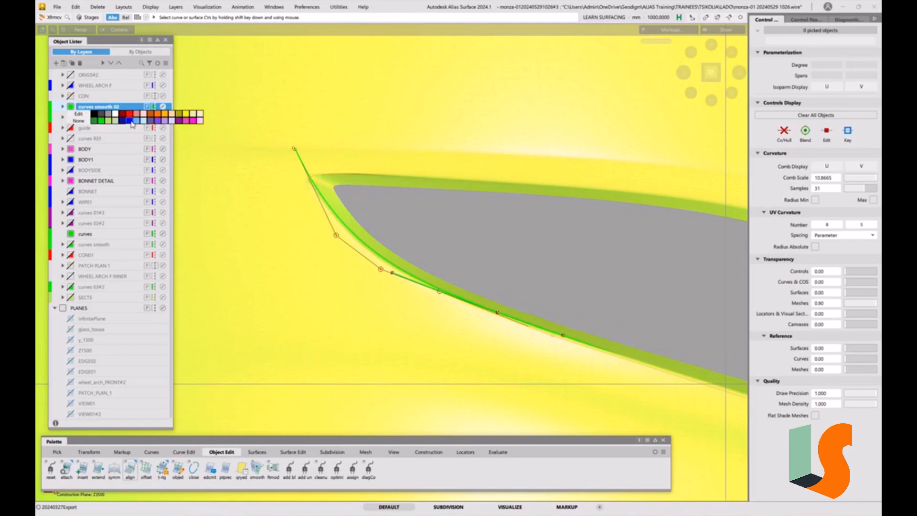
left_click(133, 122)
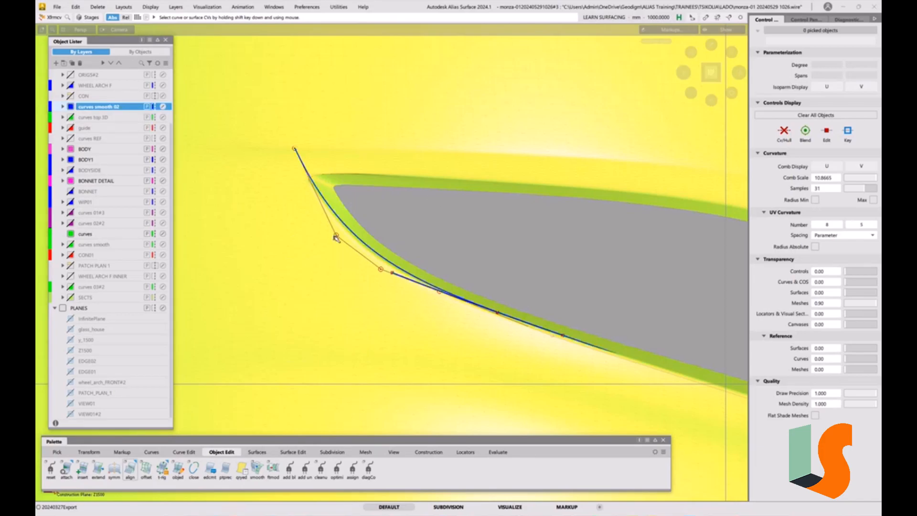
Move the front curve's end CV and the free CV on its outer bend slightly outward along the recess.
left_click(337, 235)
middle_click_drag(491, 241, 488, 241)
left_click(295, 148)
left_click_drag(294, 148, 290, 151)
middle_click_drag(338, 234, 334, 239)
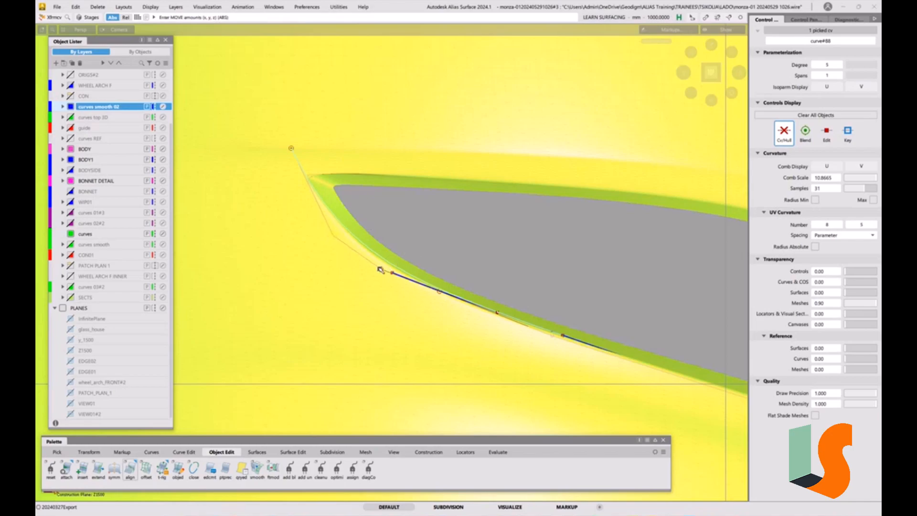
Reopen the front curve's alignment for editing with Query Edit.
key("ctrl+q")
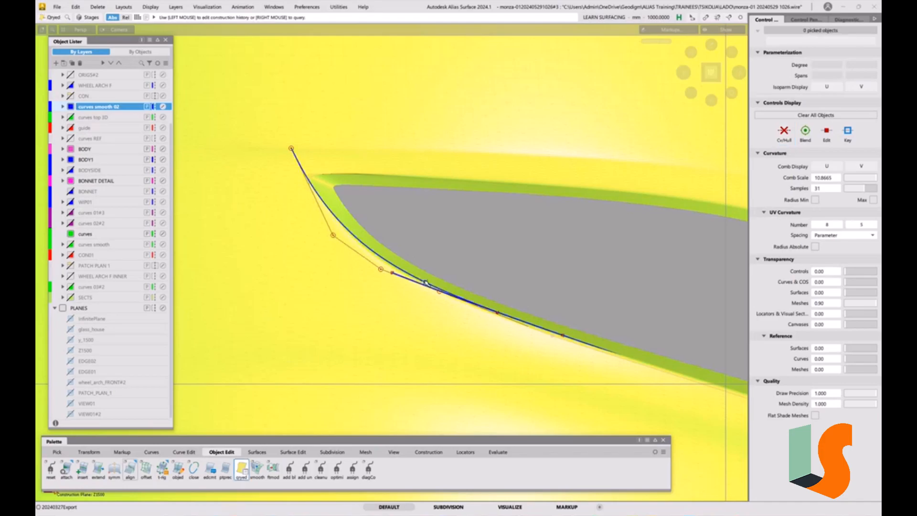
left_click(425, 282)
left_click_drag(469, 256, 468, 230, "ctrl+shift")
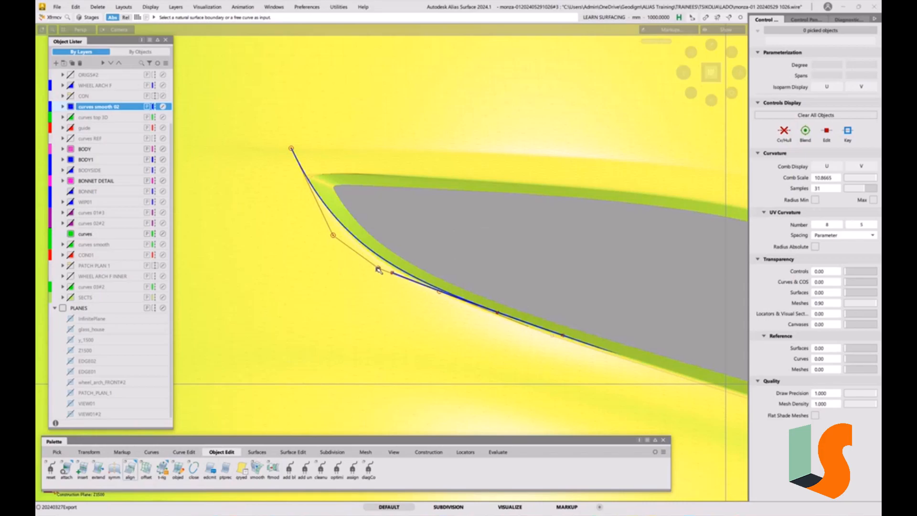
Fine-tune the front curve's CV beside the start of the long curve to match the recess edge.
left_click(390, 271)
left_click_drag(448, 209, 445, 247)
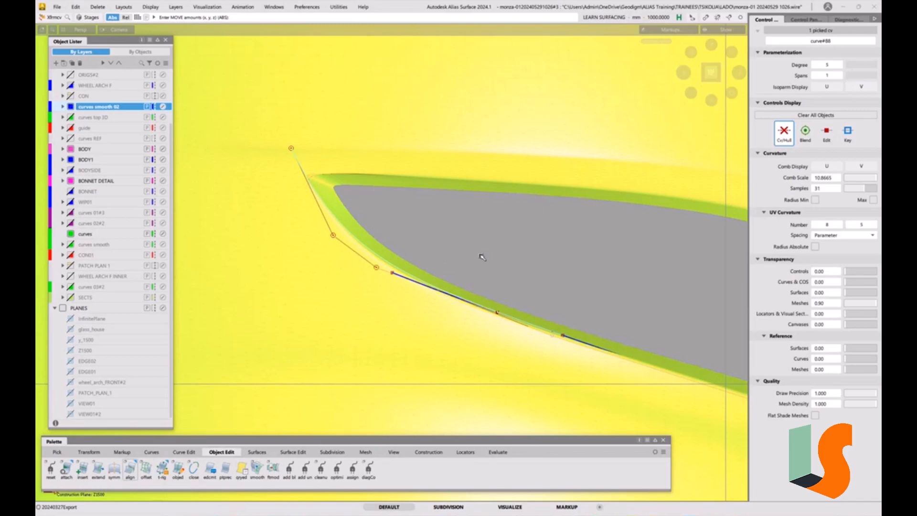
left_click_drag(500, 250, 517, 266)
left_click_drag(379, 268, 380, 268)
left_click_drag(433, 291, 433, 291)
left_click(493, 216)
right_click_drag(544, 254, 551, 273, "alt+shift")
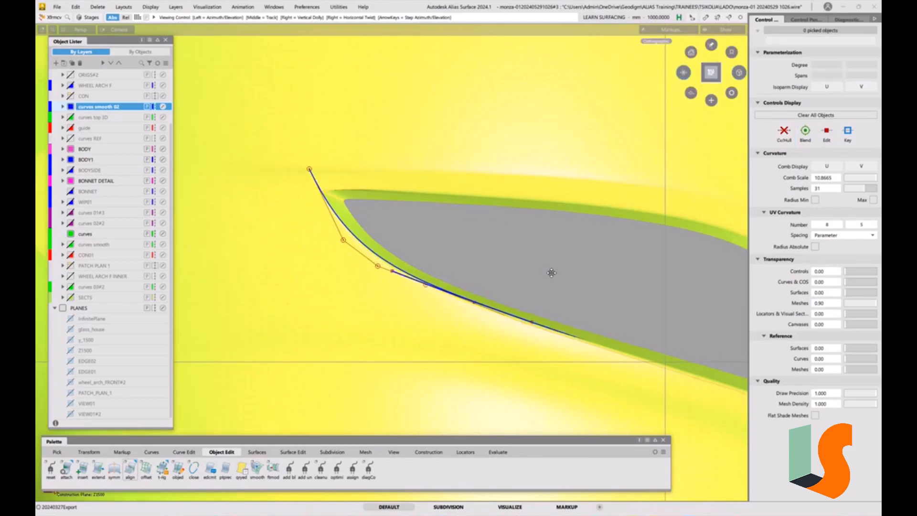
Pick both recess edge curves and delete their construction history.
middle_click_drag(579, 281, 520, 252, "alt+shift")
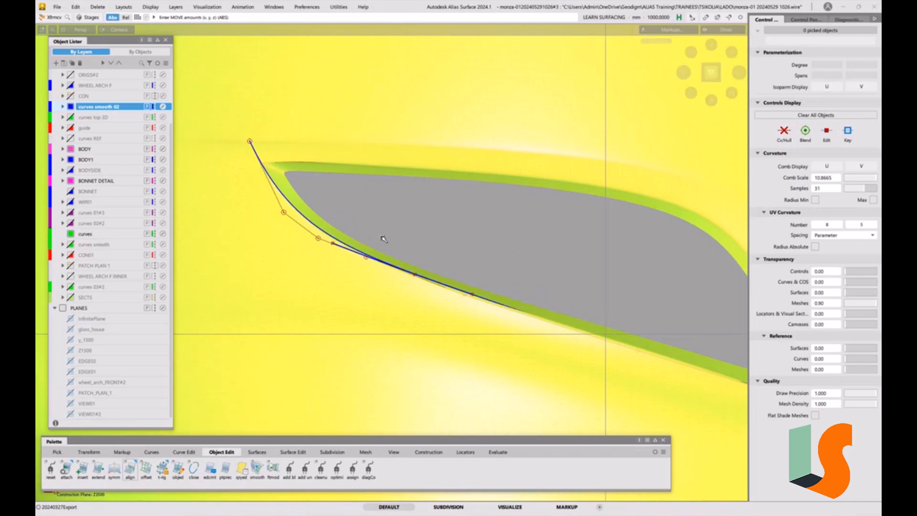
left_click_drag(512, 307, 446, 311, "alt+shift")
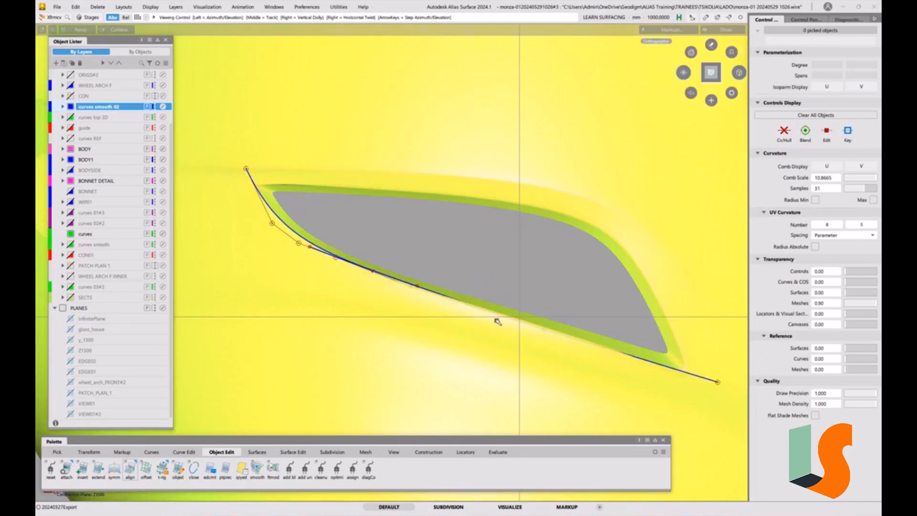
right_click_drag(512, 323, 456, 304, "alt+shift")
left_click_drag(376, 297, 388, 304, "ctrl+shift")
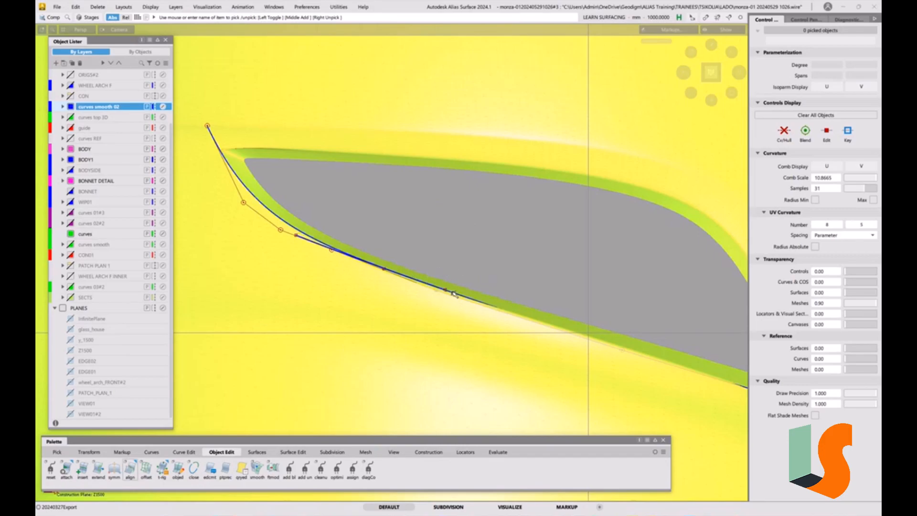
left_click_drag(348, 287, 359, 294, "ctrl+shift")
left_click_drag(391, 260, 454, 304)
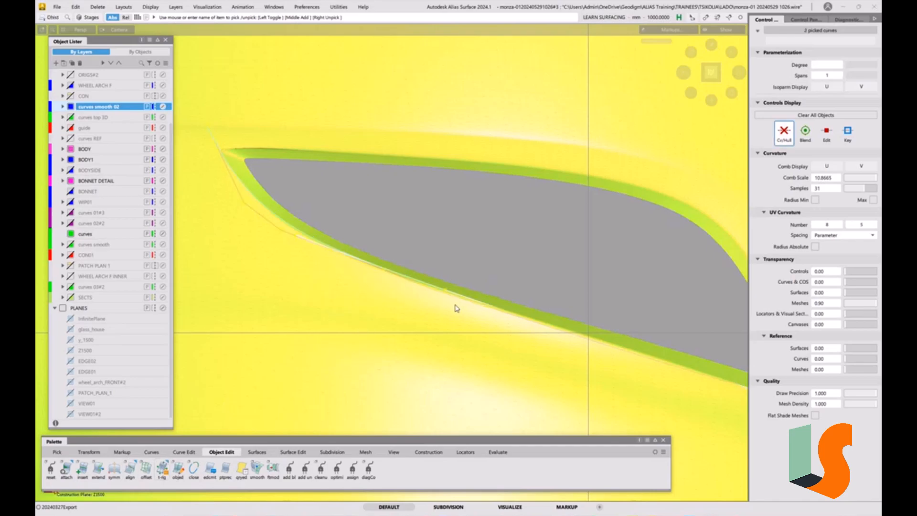
left_click(424, 297)
left_click_drag(421, 366, 410, 235, "ctrl+shift")
Trim the long recess edge curve with Curve Section at its junction with the front curve.
left_click(185, 452)
left_click(146, 468)
left_click(472, 300)
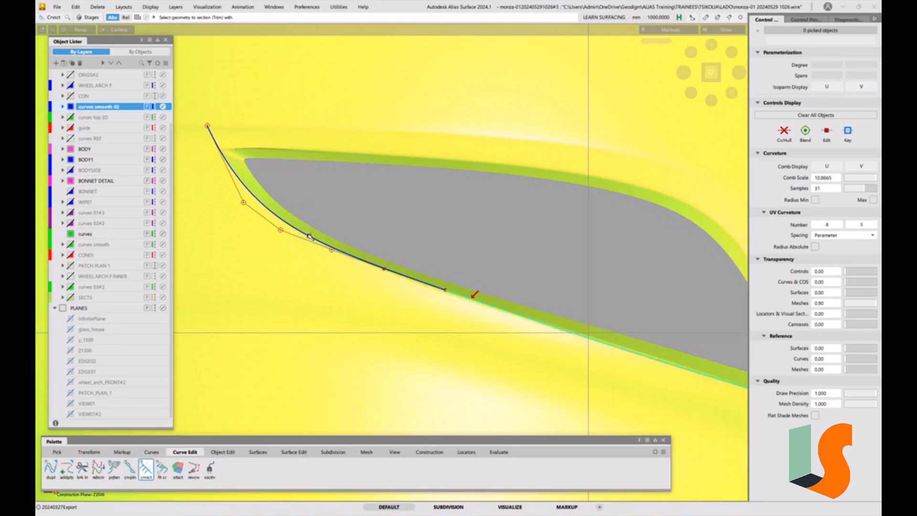
middle_click_drag(431, 246, 438, 277, "alt+shift")
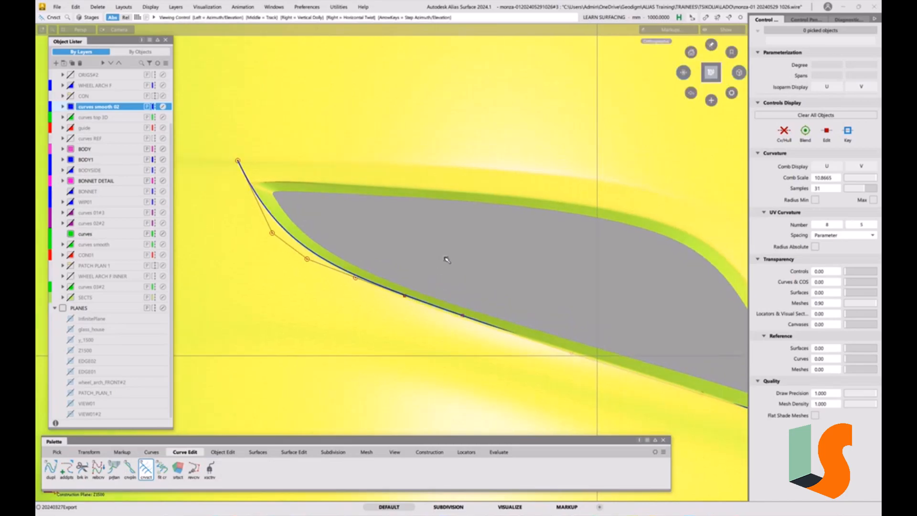
right_click_drag(447, 258, 430, 269, "alt+shift")
left_click_drag(430, 269, 459, 237, "alt+shift")
middle_click_drag(459, 237, 387, 149, "alt+shift")
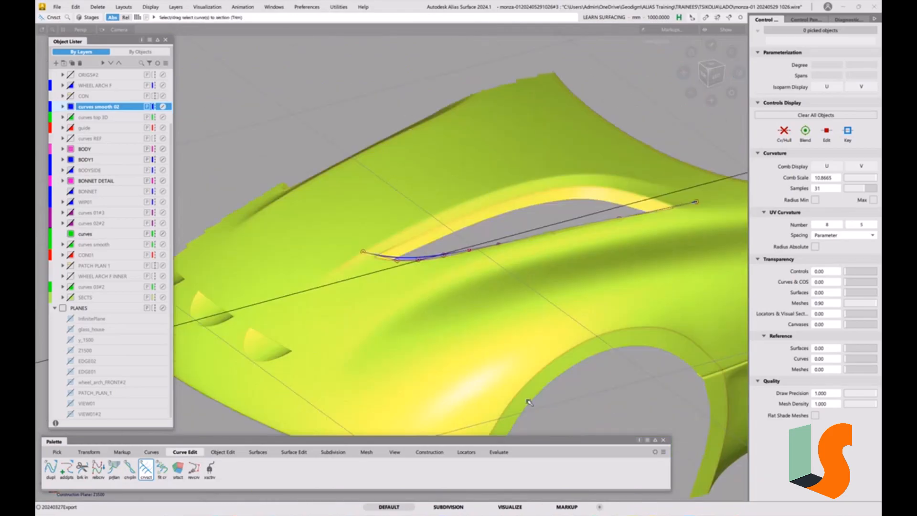
Toggle off the active construction plane and return to world space with the whole front body in a 3D view.
left_click(432, 453)
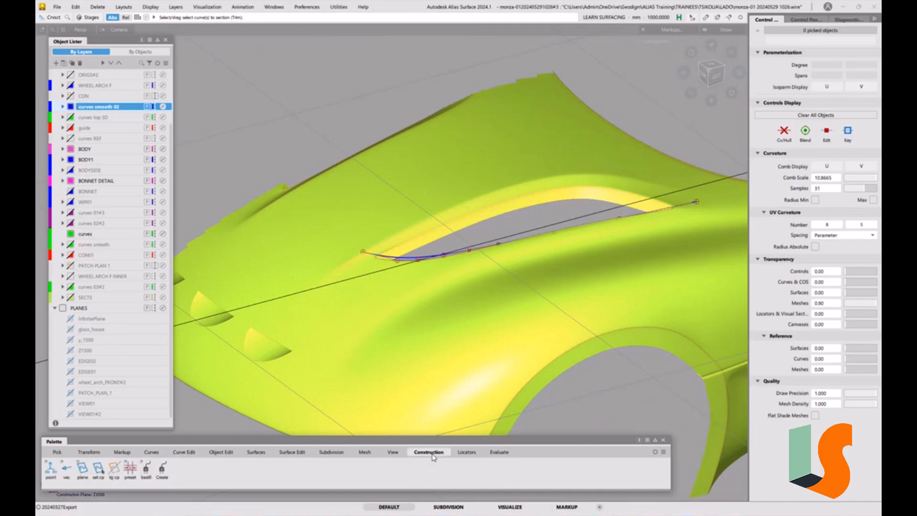
left_click(114, 471)
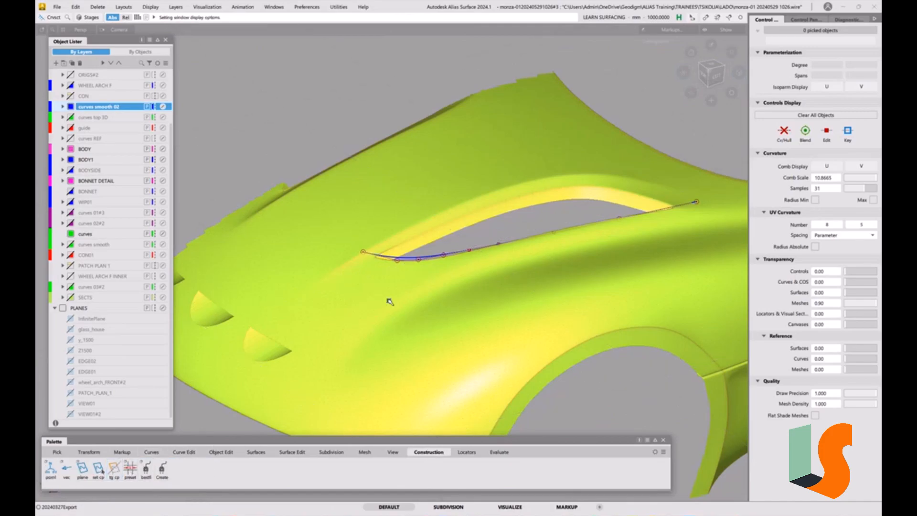
right_click_drag(446, 211, 544, 291, "alt+shift")
middle_click_drag(545, 291, 403, 288, "alt+shift")
left_click_drag(402, 288, 388, 271, "alt+shift")
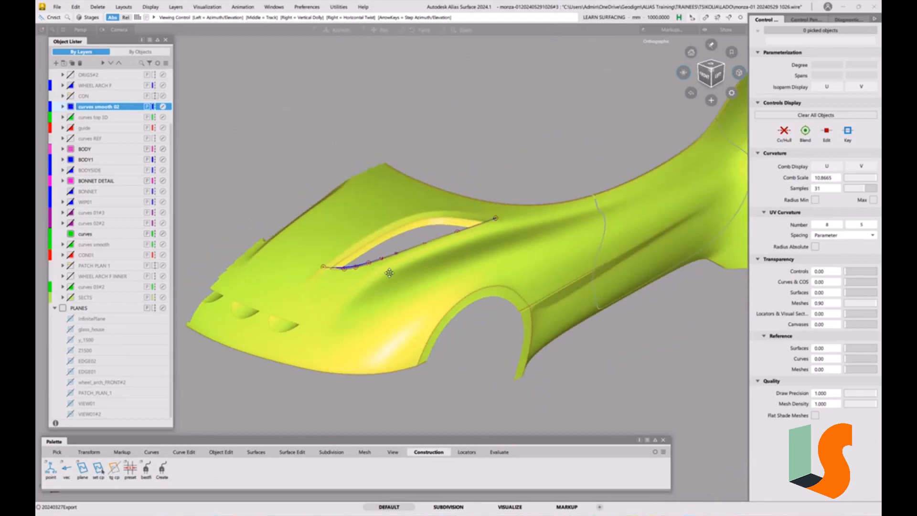
right_click_drag(388, 270, 389, 247, "alt+shift")
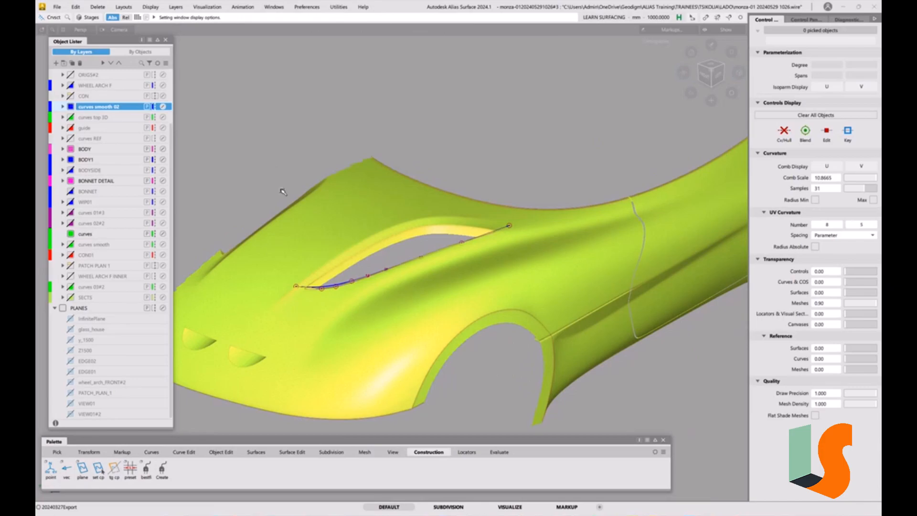
Show the body surfaces and curves again and turn off shading for a wireframe view of the bonnet recess.
key("alt+m")
left_click_drag(424, 268, 424, 252, "alt+shift")
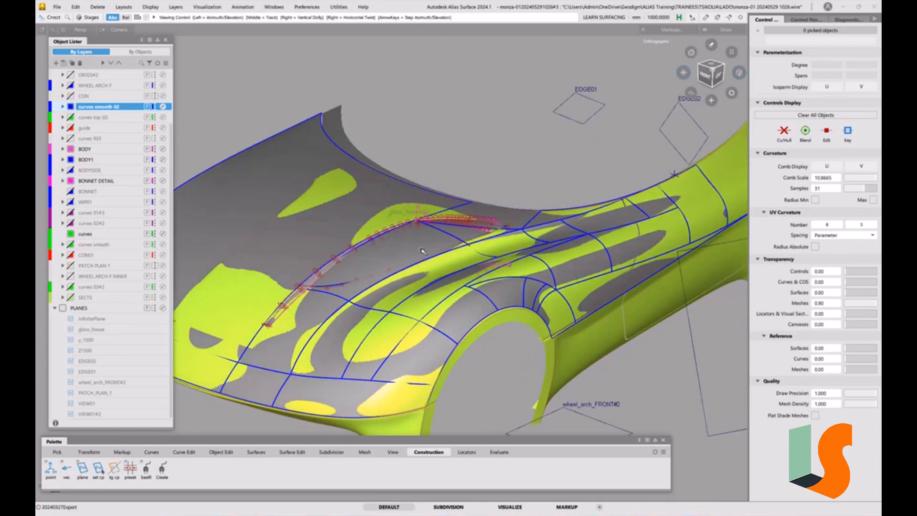
right_click_drag(424, 252, 415, 238, "alt+shift")
key("alt+s")
left_click_drag(415, 239, 442, 243, "alt+shift")
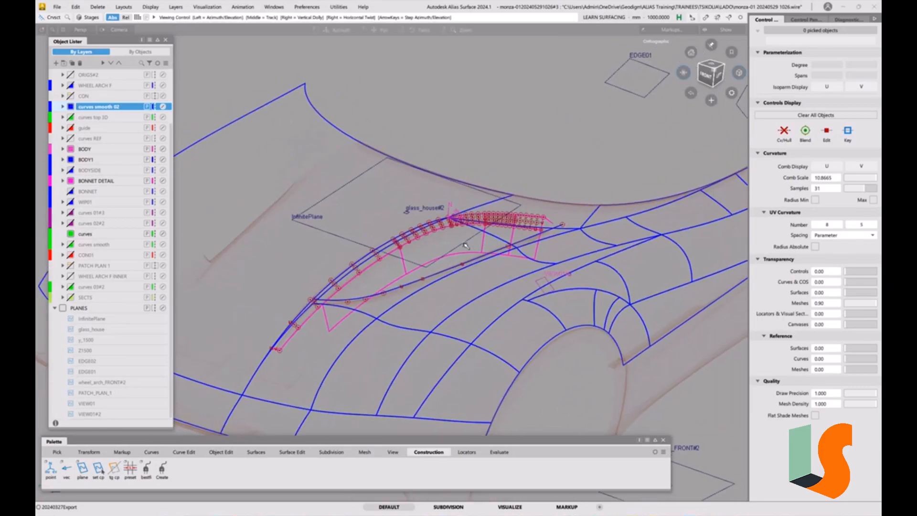
middle_click_drag(442, 242, 408, 229, "alt+shift")
Hide the PLANES layer and set the color of the "curves smooth 02" layer to green.
left_click(63, 309)
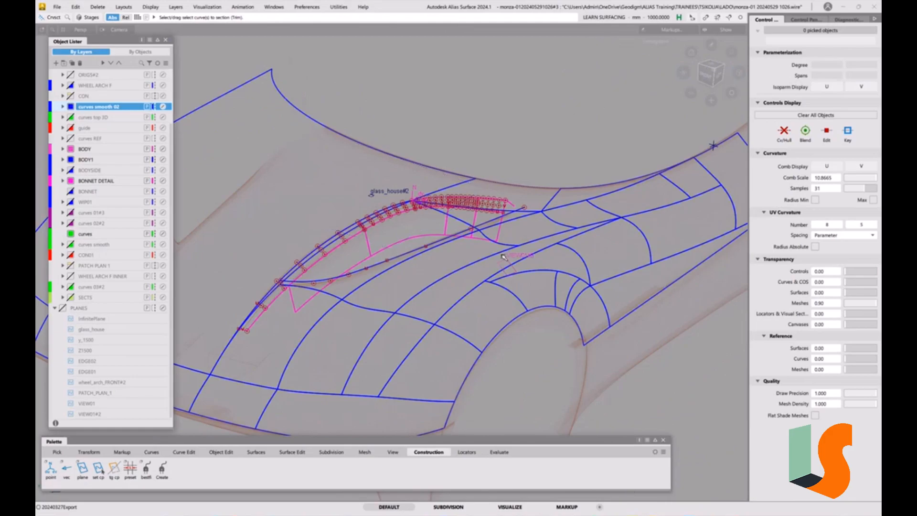
left_click_drag(444, 247, 406, 275, "alt+shift")
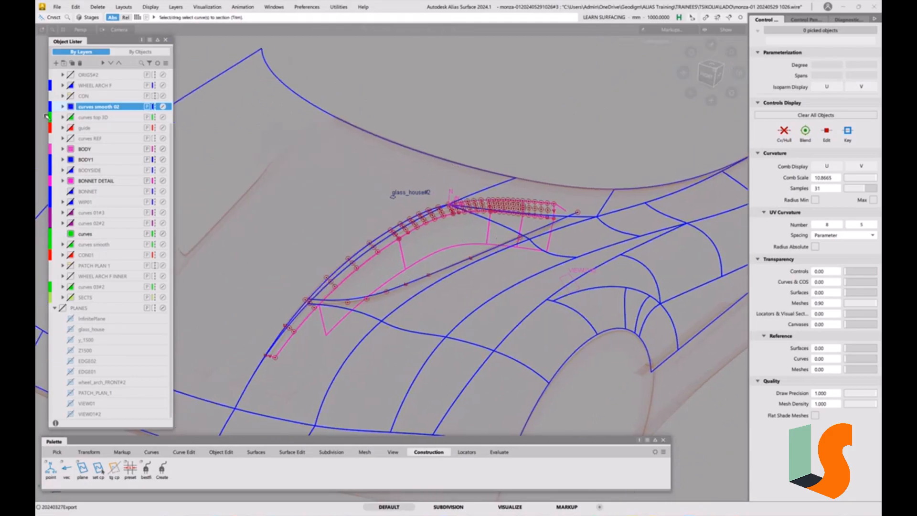
left_click(71, 107)
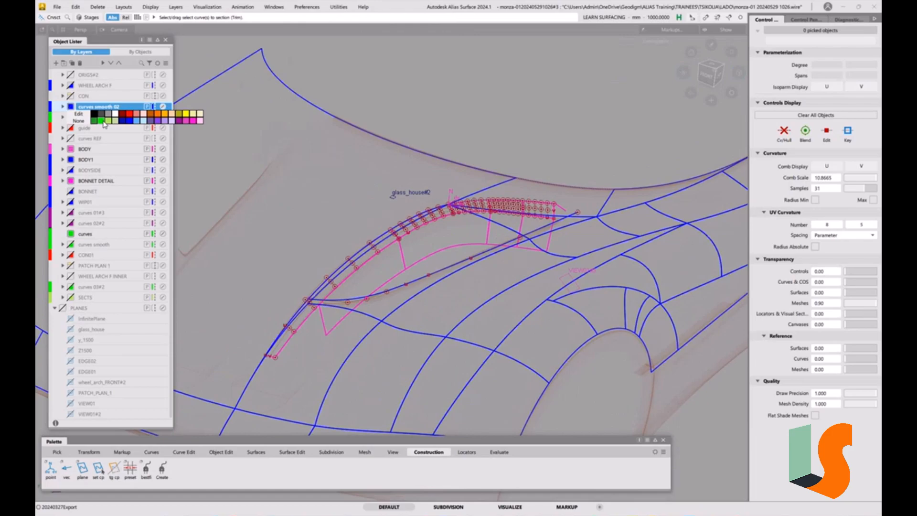
left_click(101, 121)
Measure the long recess edge curve's deviation from the body surface shell_xshell#5 with a Curve to Surface locator.
left_click_drag(449, 220, 515, 255, "alt+shift")
left_click(711, 72, "alt+shift")
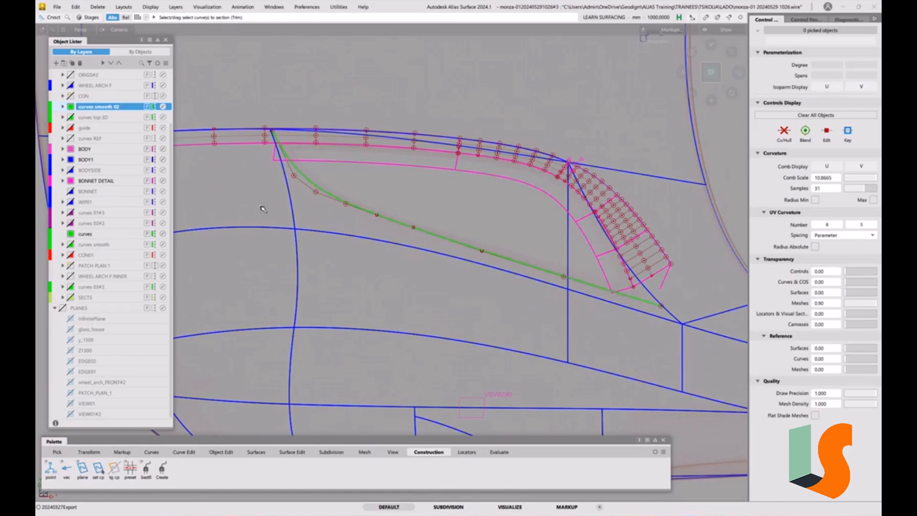
right_click_drag(553, 270, 493, 262, "alt+shift")
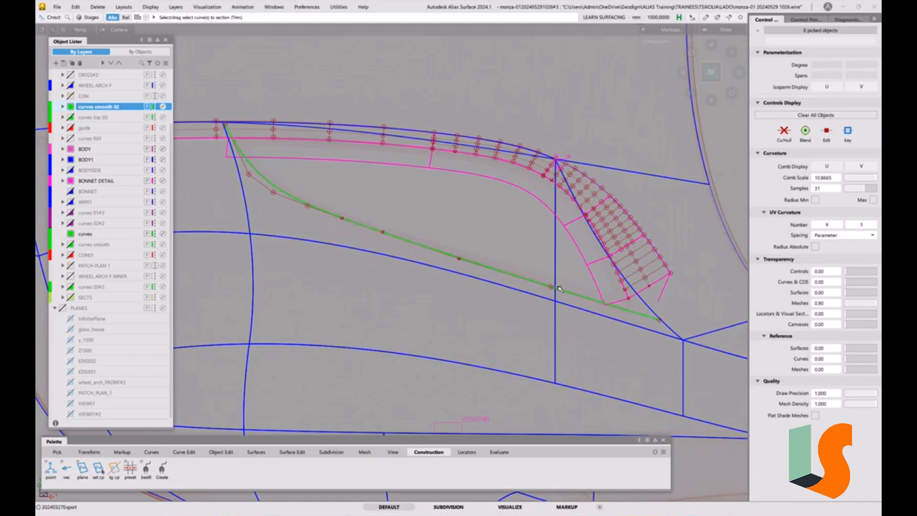
left_click_drag(530, 298, 542, 266, "alt+shift")
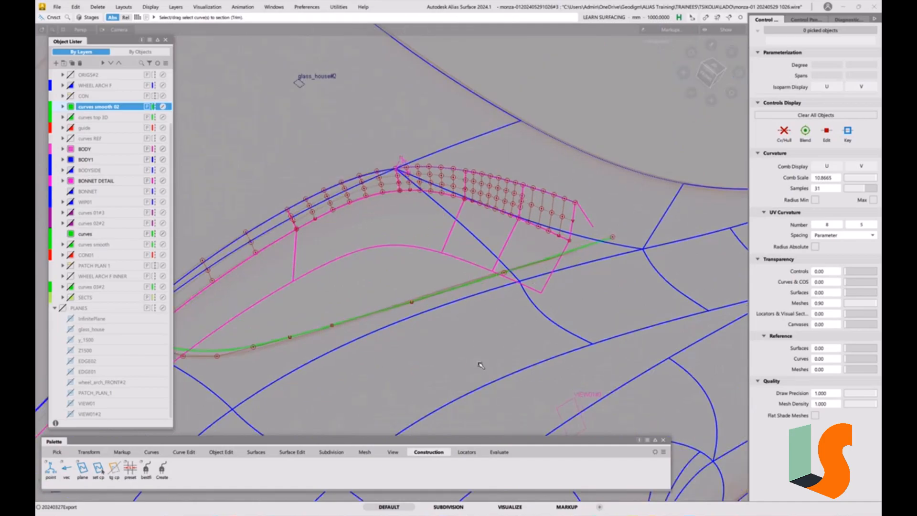
left_click(472, 452)
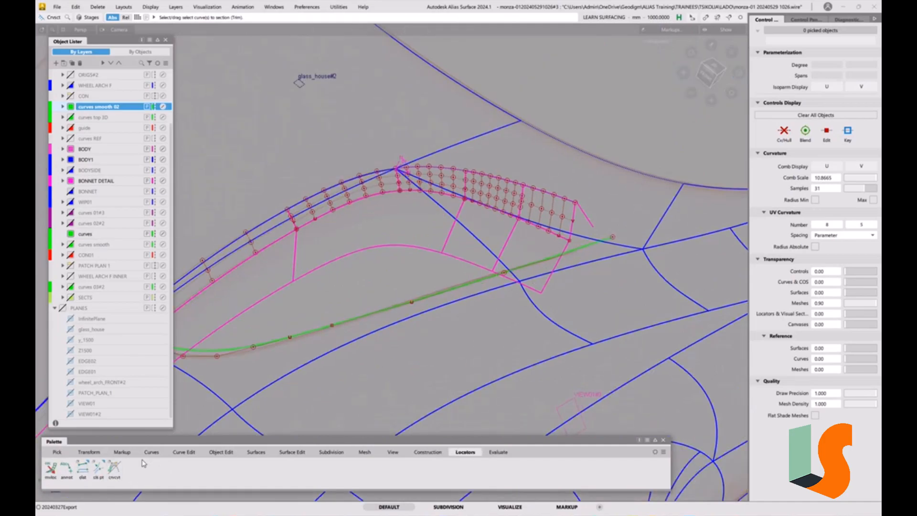
left_click(99, 469)
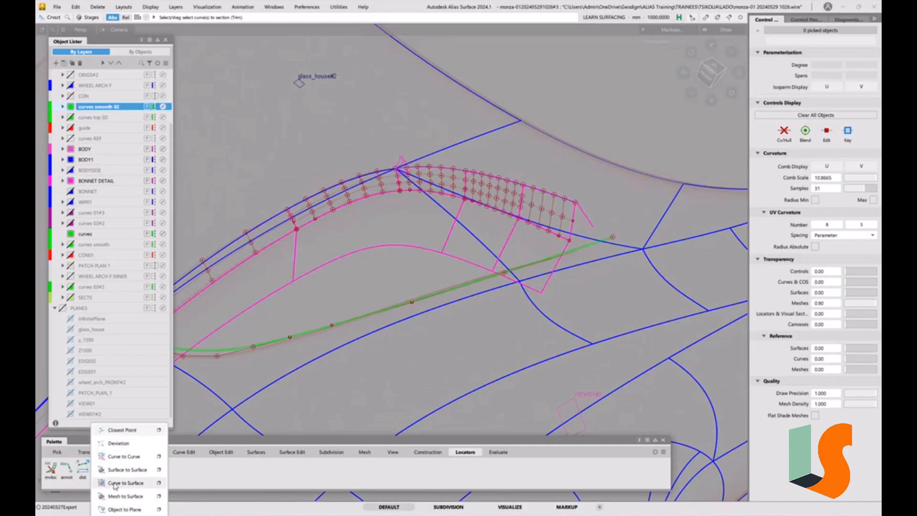
left_click(123, 456)
left_click(465, 285)
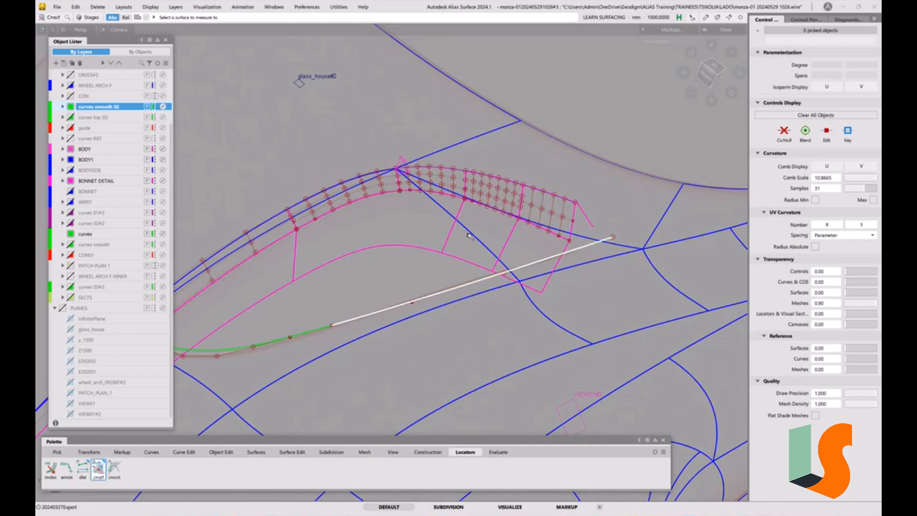
left_click(473, 236)
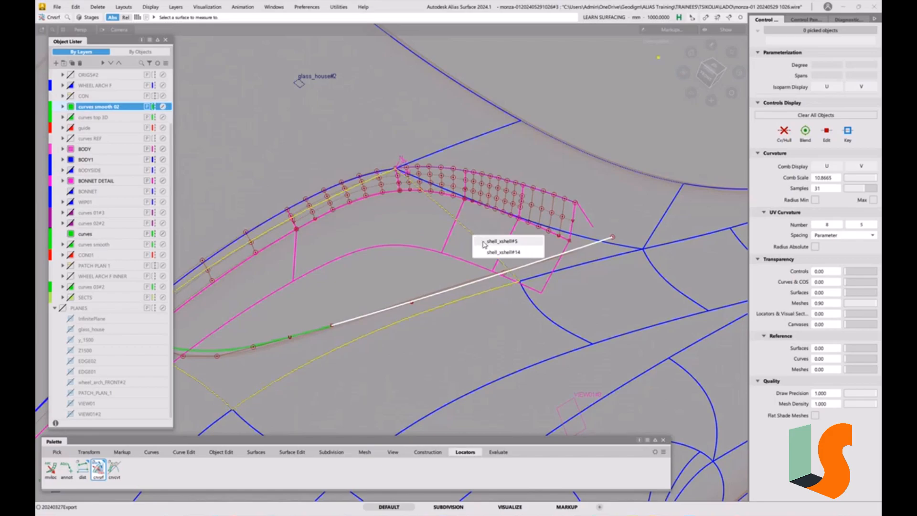
left_click(482, 243)
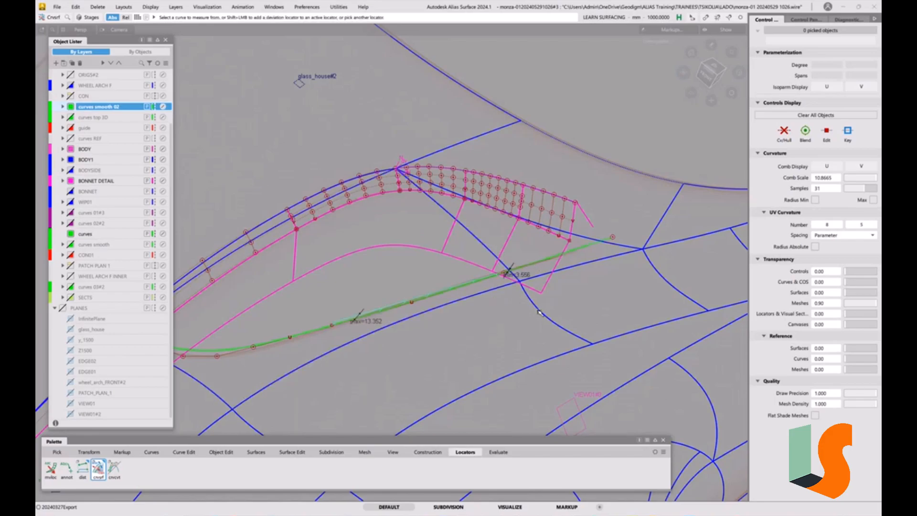
Add a second Curve to Surface deviation locator between the long recess edge curve and shell_xshell#14.
left_click(513, 270)
left_click(483, 246)
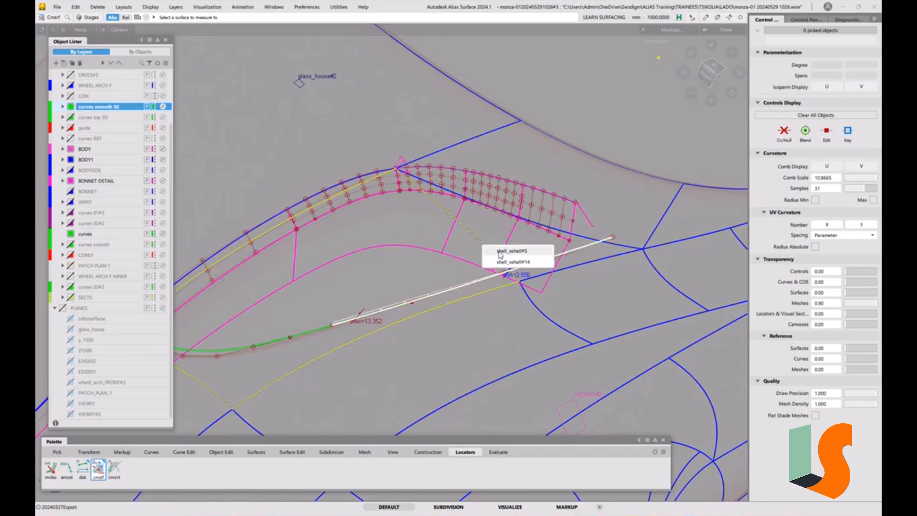
left_click(501, 261)
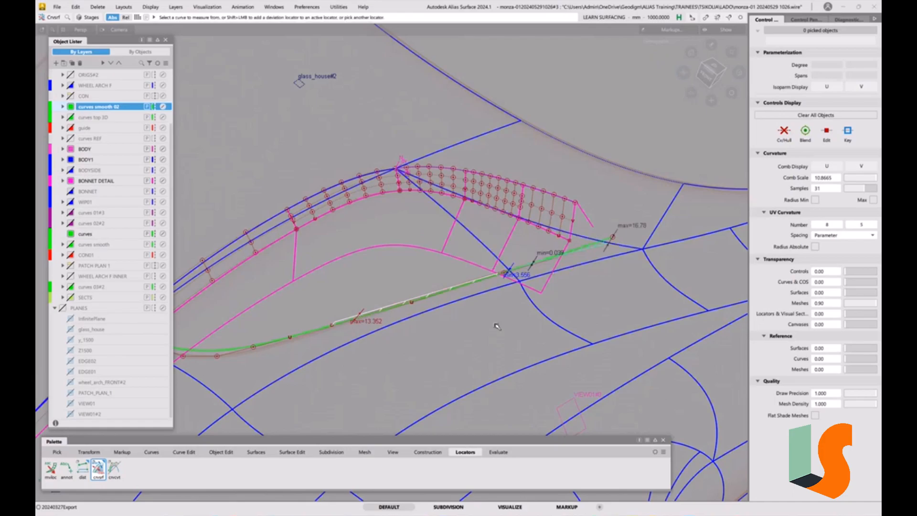
left_click_drag(497, 326, 489, 301, "alt+shift")
right_click_drag(489, 301, 487, 333, "alt+shift")
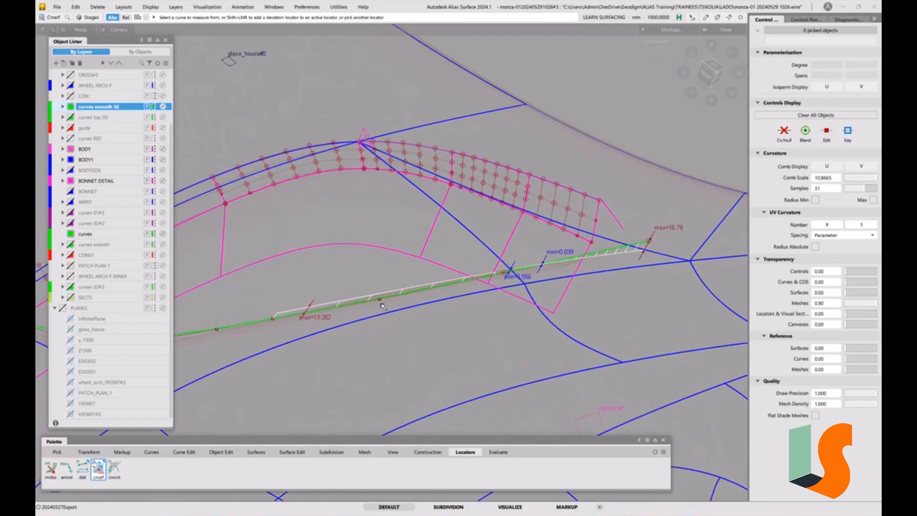
Move the long curve's front end CV and its neighbouring CV slightly upward to reduce the deviation from the body surface.
key("t")
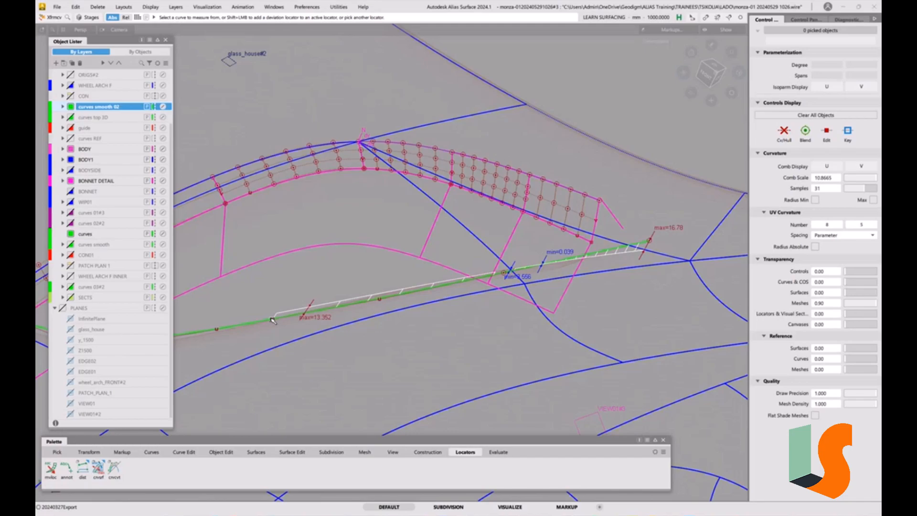
left_click(273, 319)
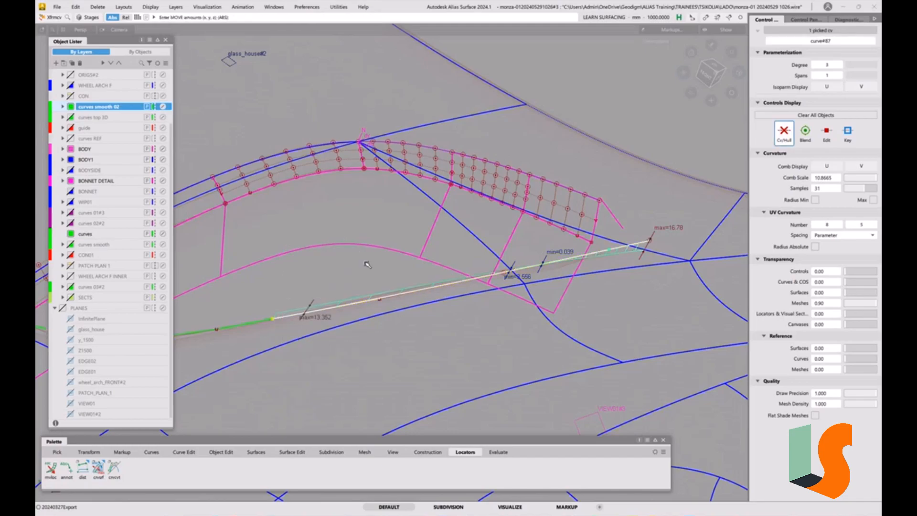
left_click(358, 264)
left_click(364, 337)
mouse_move(358, 262)
right_mouse_down()
mouse_move(352, 269)
mouse_move(360, 257)
right_mouse_up()
right_click_drag(368, 242, 374, 230)
left_click(380, 299)
right_click_drag(379, 298, 390, 268)
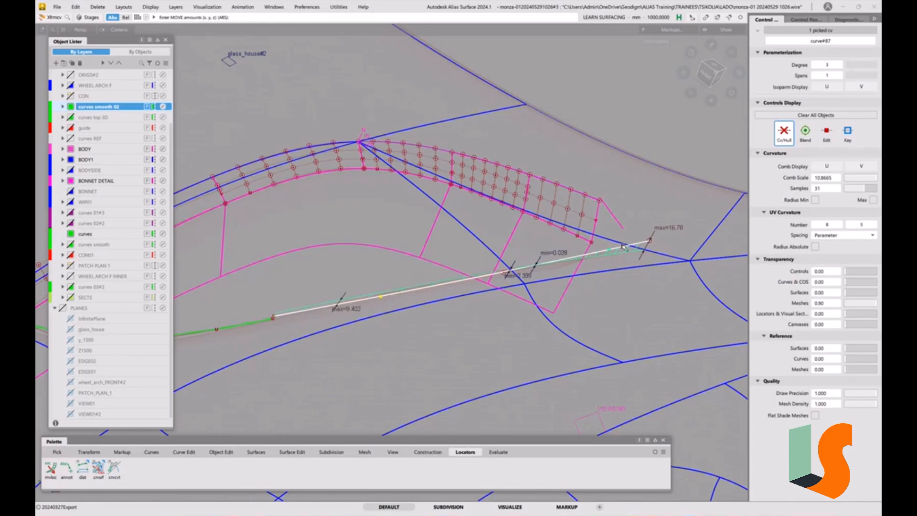
Examine the long curve's deviation from the body surfaces around the rear end of the recess from several angles.
left_click_drag(617, 258, 530, 247, "alt+shift")
left_click_drag(513, 317, 515, 270, "ctrl+shift")
mouse_move(515, 279)
left_mouse_down("alt+shift")
mouse_move(546, 300)
mouse_move(561, 285)
mouse_move(515, 287)
left_mouse_up("alt+shift")
left_click_drag(551, 314, 519, 327, "alt+shift")
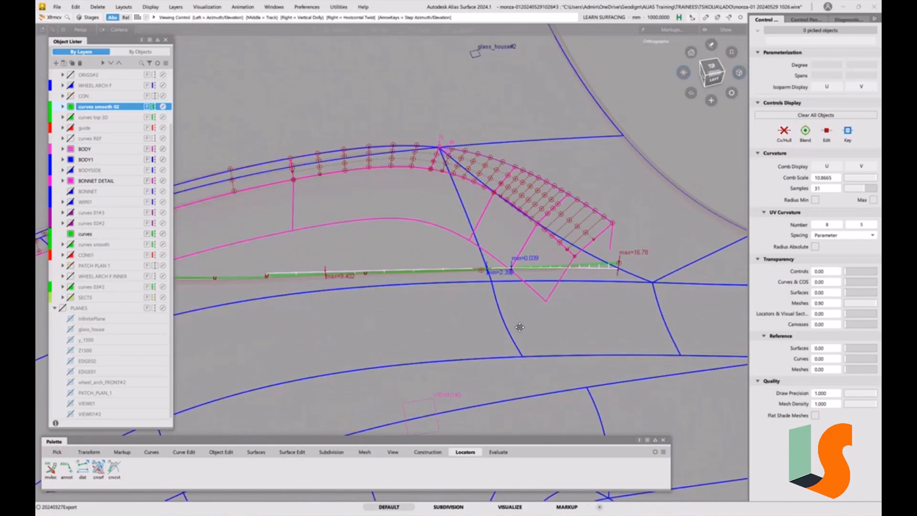
middle_click_drag(520, 327, 499, 342, "alt+shift")
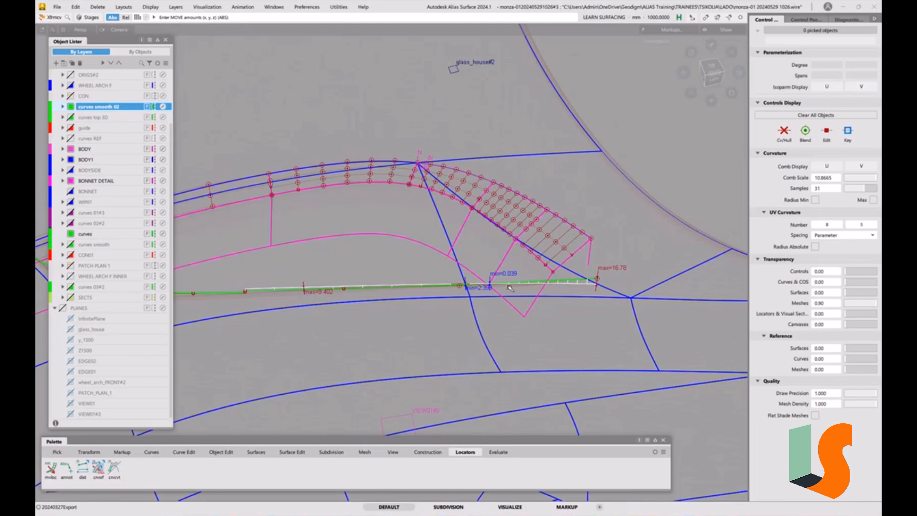
left_click_drag(525, 286, 477, 286, "alt+shift")
right_click_drag(477, 287, 459, 313, "alt+shift")
Clear the selection and delete all deviation locators.
left_click_drag(399, 364, 396, 311, "ctrl+shift")
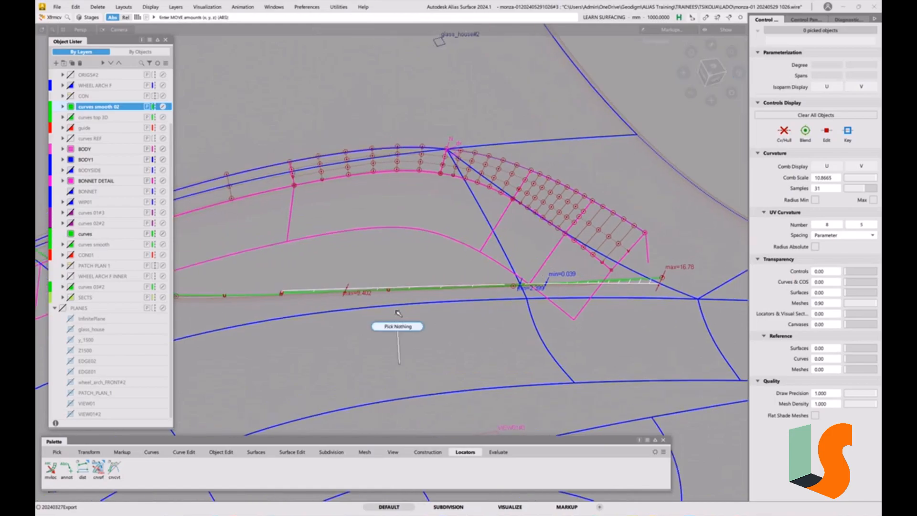
left_click(97, 7)
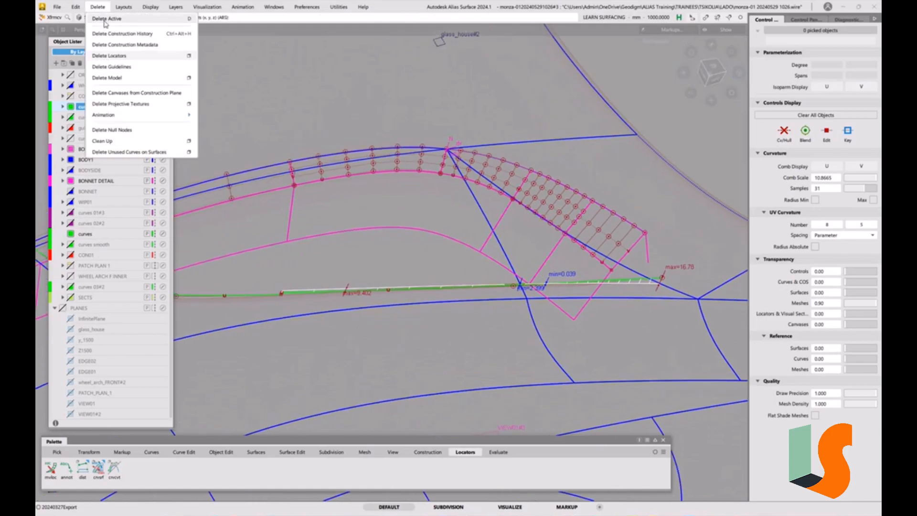
left_click(119, 56)
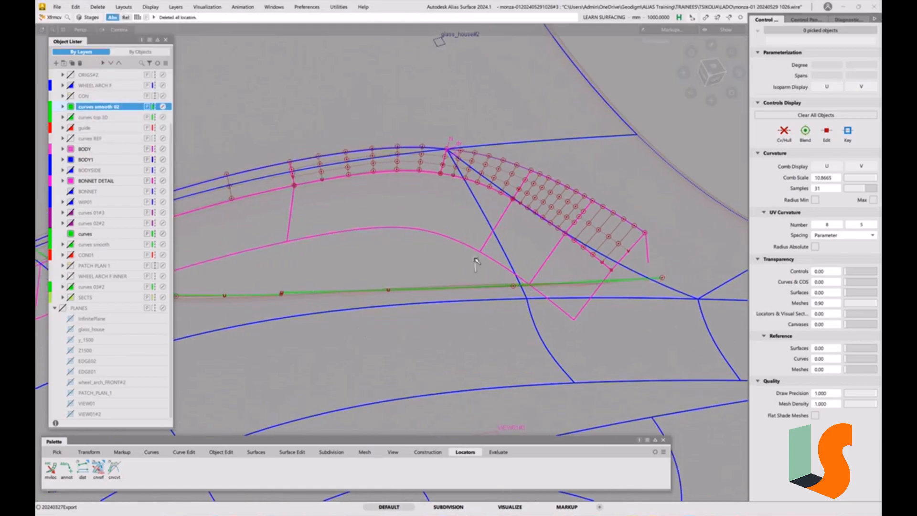
left_click(185, 452)
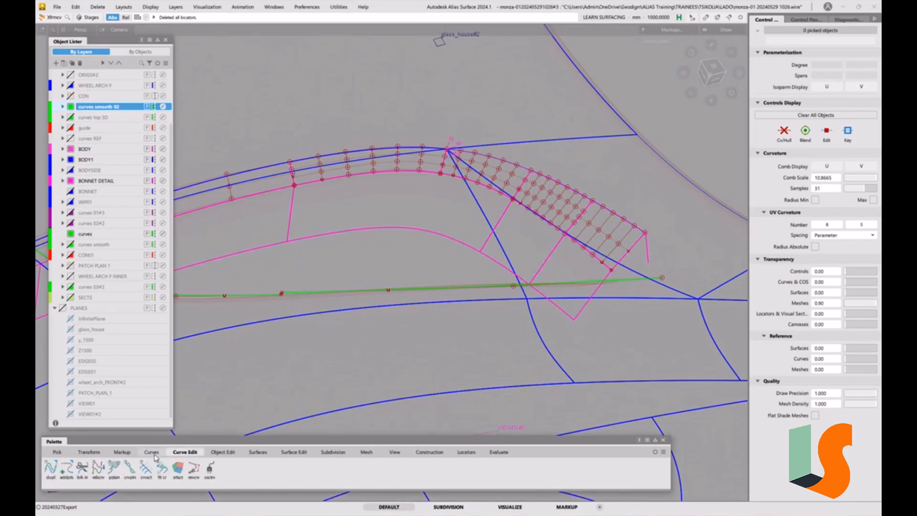
left_click(152, 452)
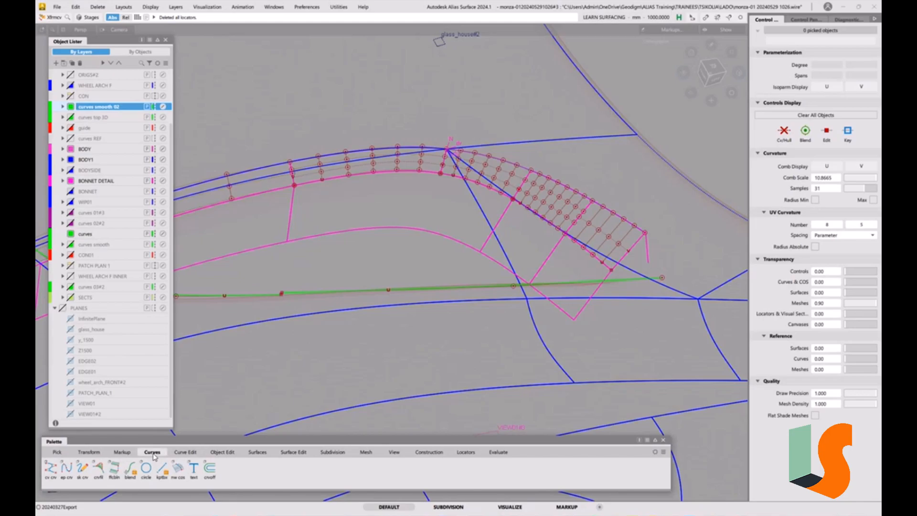
left_click(178, 453)
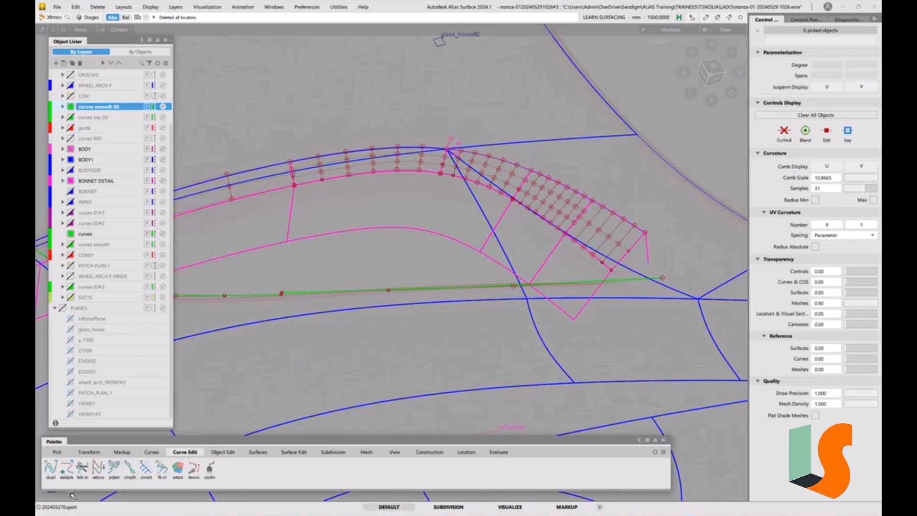
left_click(51, 469)
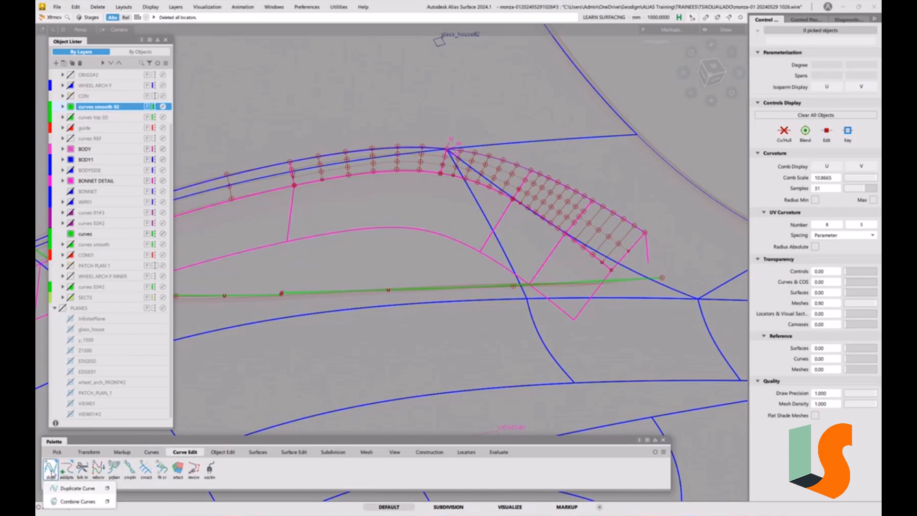
left_click(65, 472)
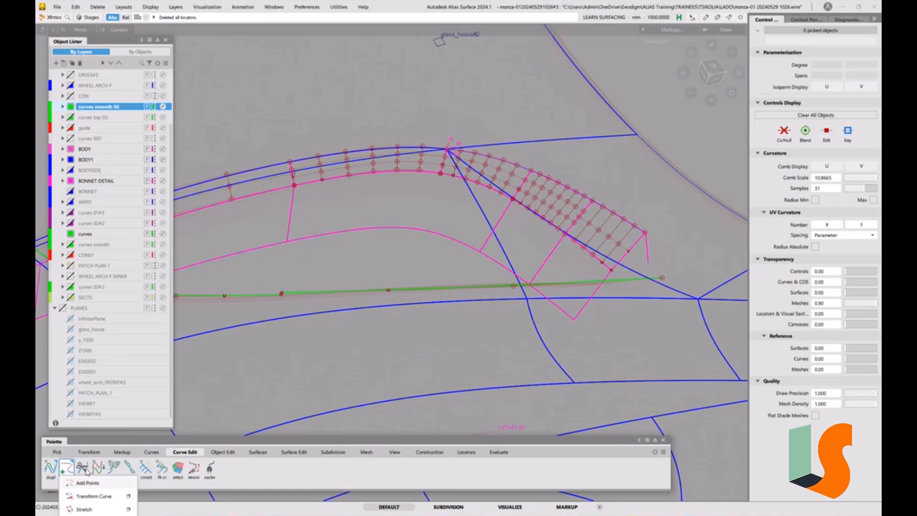
left_click(251, 474)
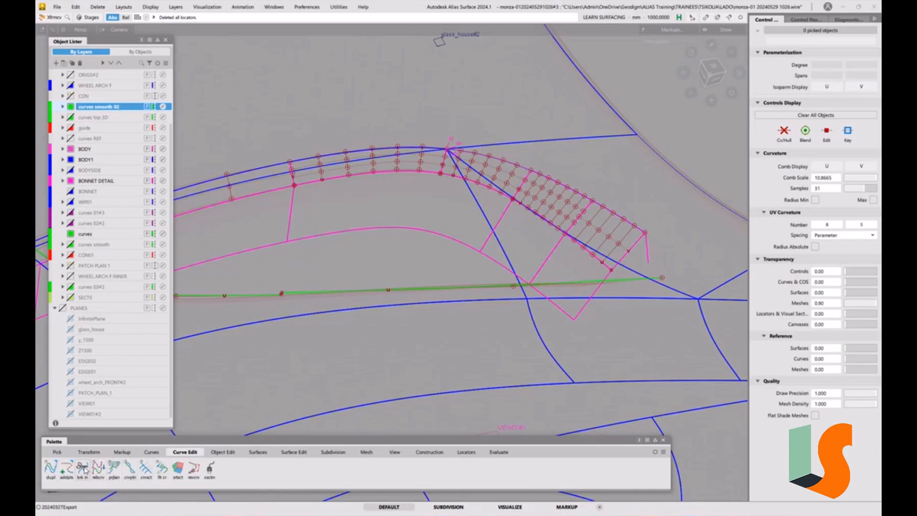
Project the long recess edge curve along Z onto the body surfaces as curves that match the original.
left_click(293, 452)
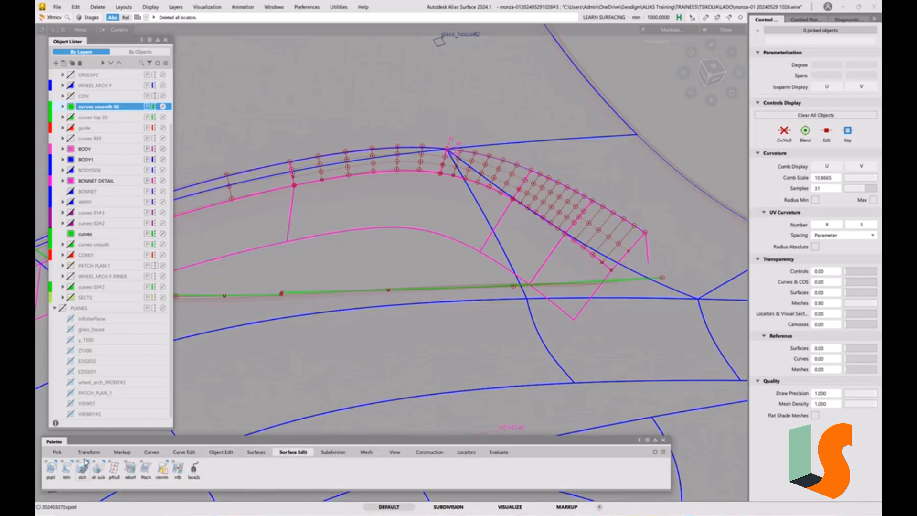
left_click(54, 470)
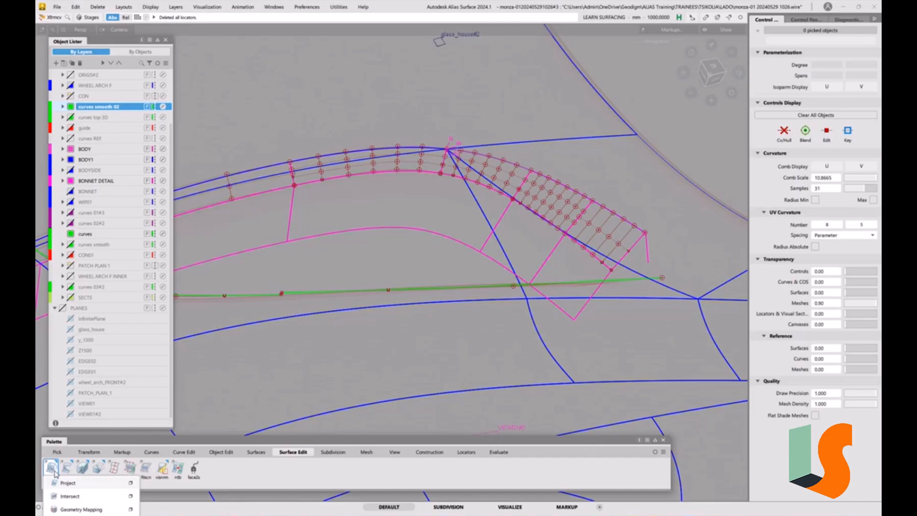
left_click(130, 484)
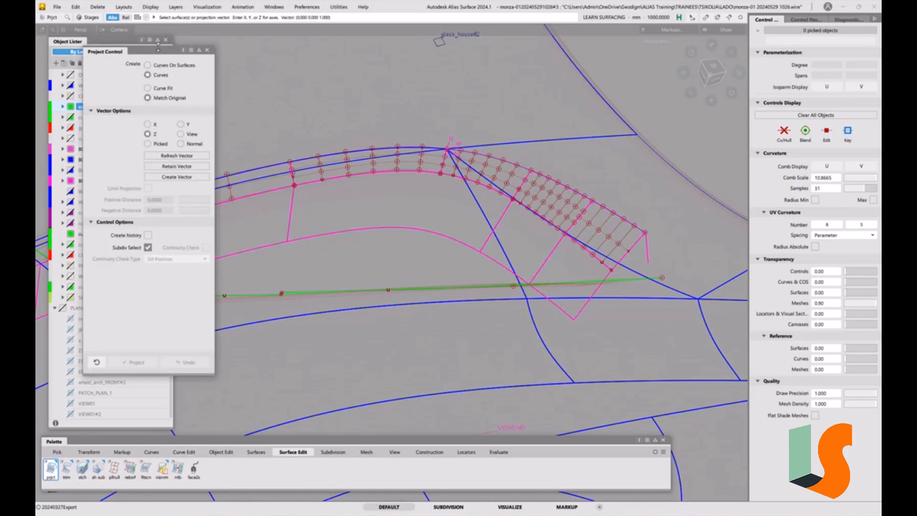
left_click_drag(160, 56, 188, 53)
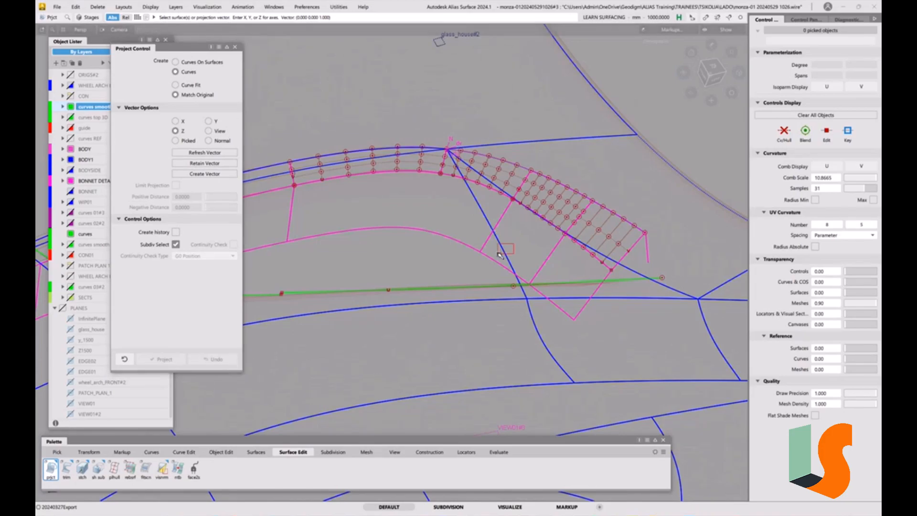
left_click(501, 253)
key("space")
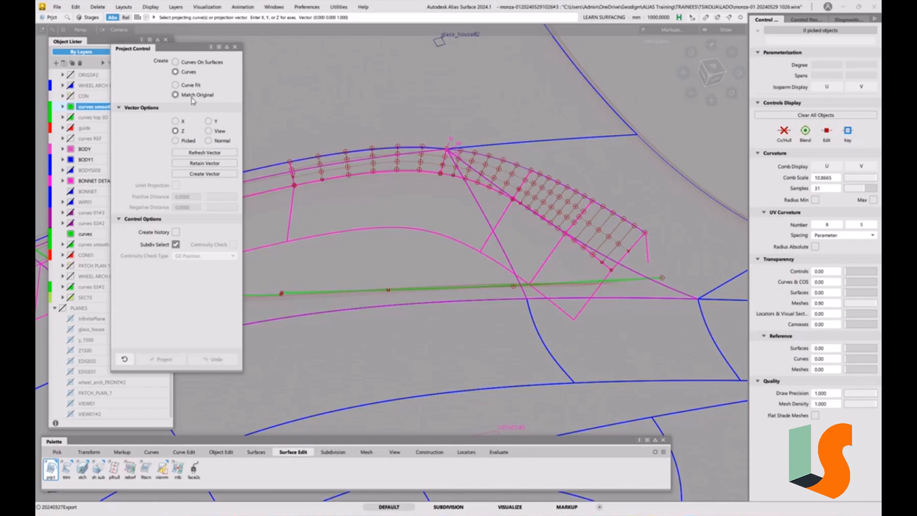
left_click(472, 287)
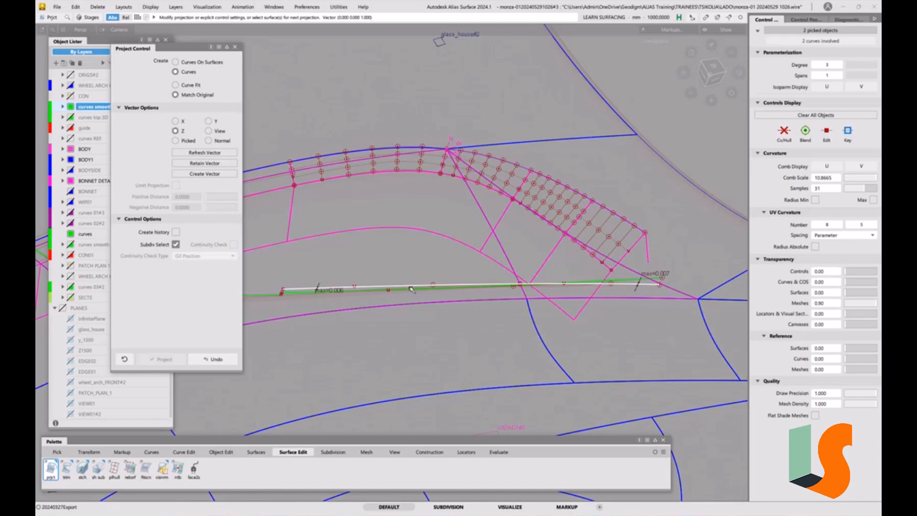
Turn on history creation for projections and delete the two projected curves of the long recess edge.
left_click(176, 233)
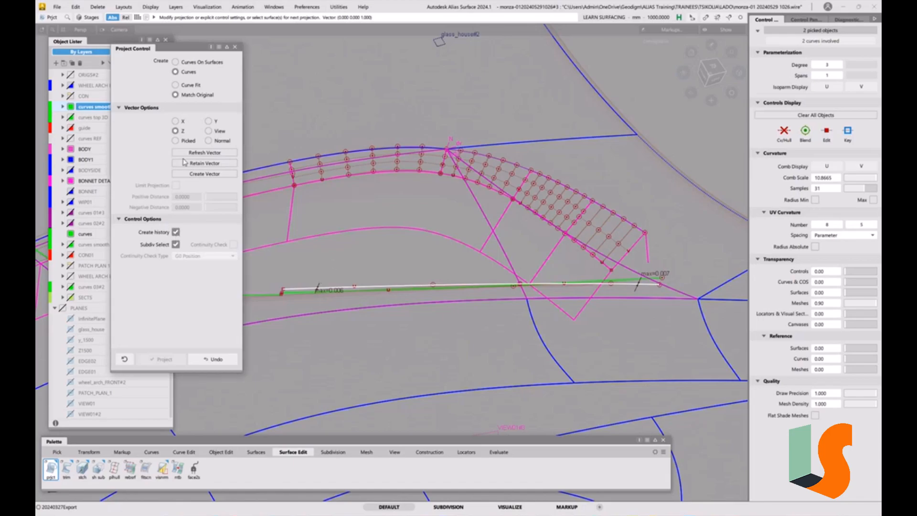
mouse_move(529, 347)
left_mouse_down("ctrl+shift")
mouse_move(528, 302)
mouse_move(452, 289)
left_mouse_up("ctrl+shift")
left_click(473, 308, "ctrl+shift")
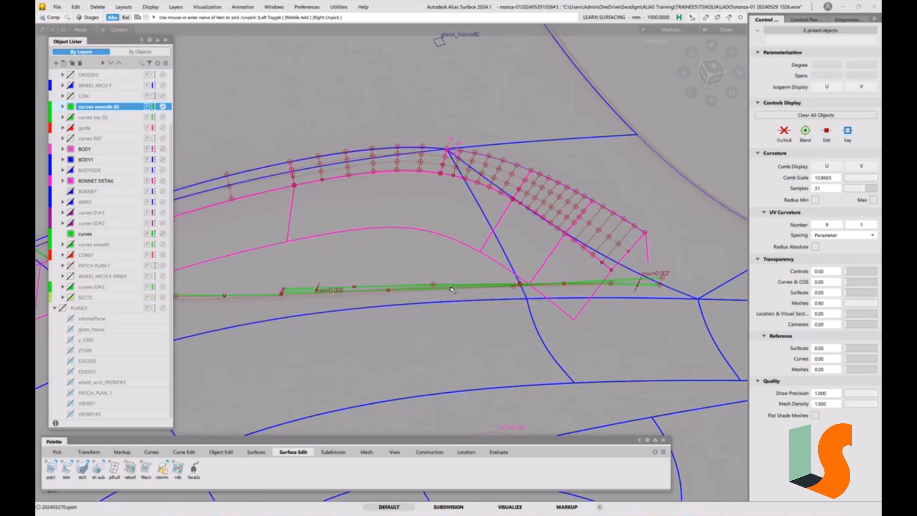
left_click_drag(521, 297, 547, 313, "ctrl+shift")
left_click(441, 285)
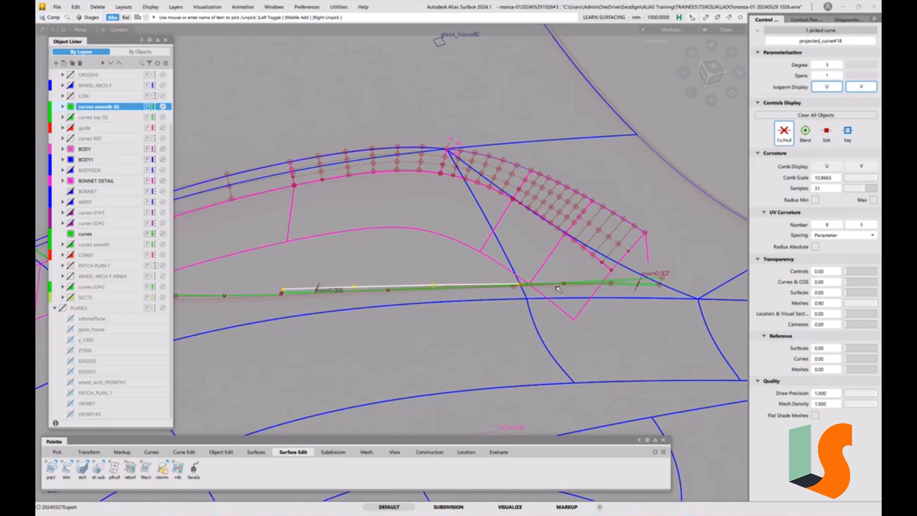
left_click(626, 285)
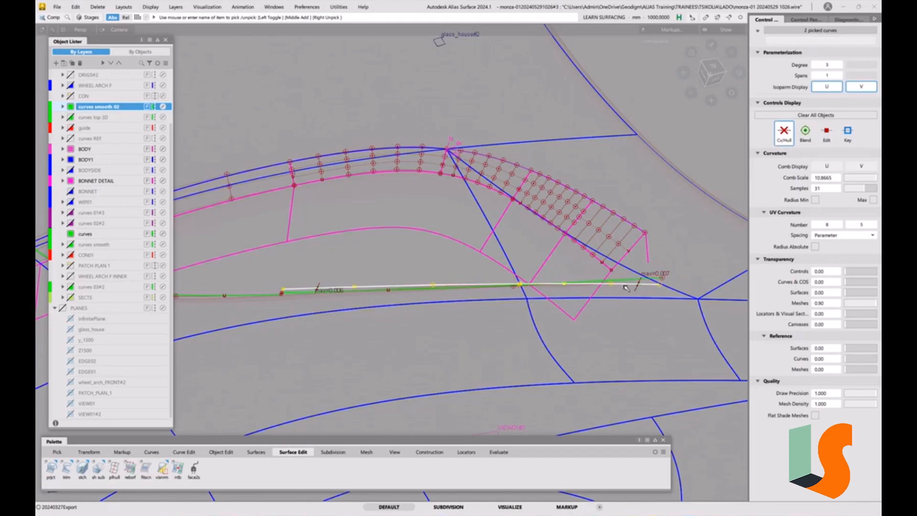
key("Delete")
left_click(432, 289)
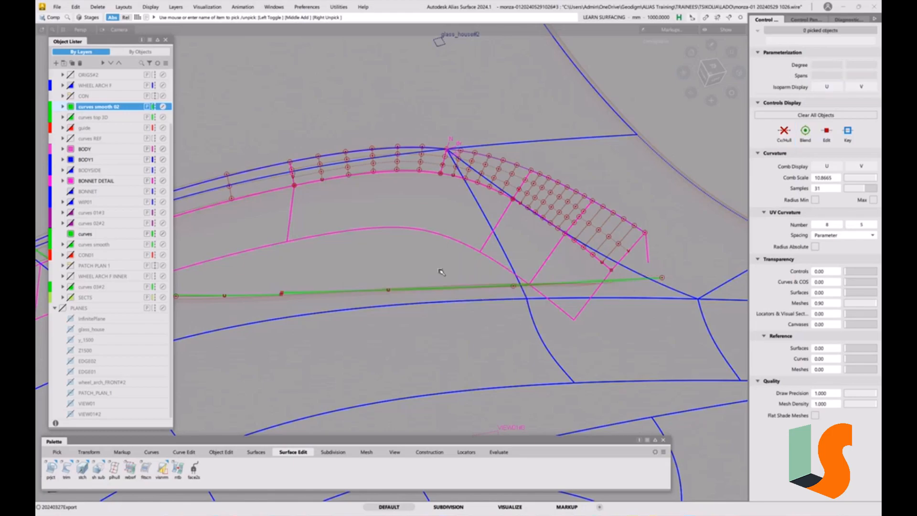
Project the long recess edge curve along Z onto the body surfaces again, with history on and Match Original.
left_click(51, 471)
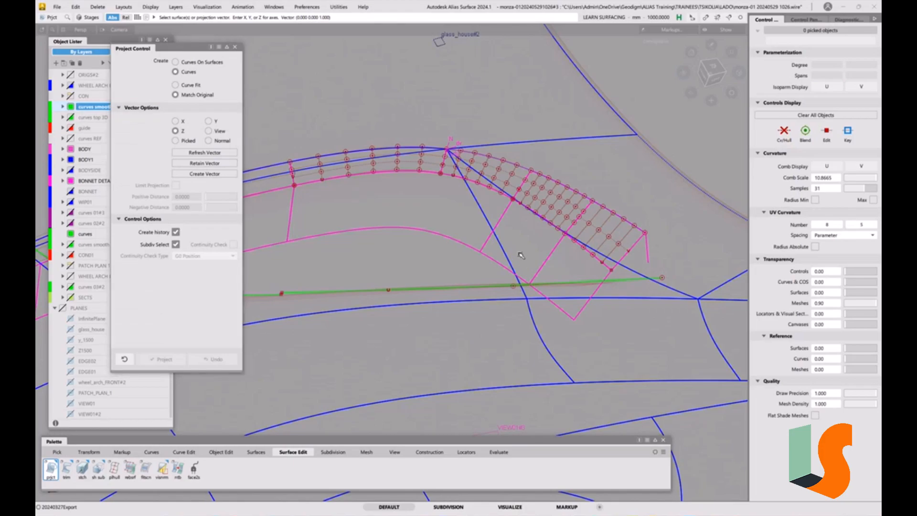
left_click(495, 285)
left_click(493, 287)
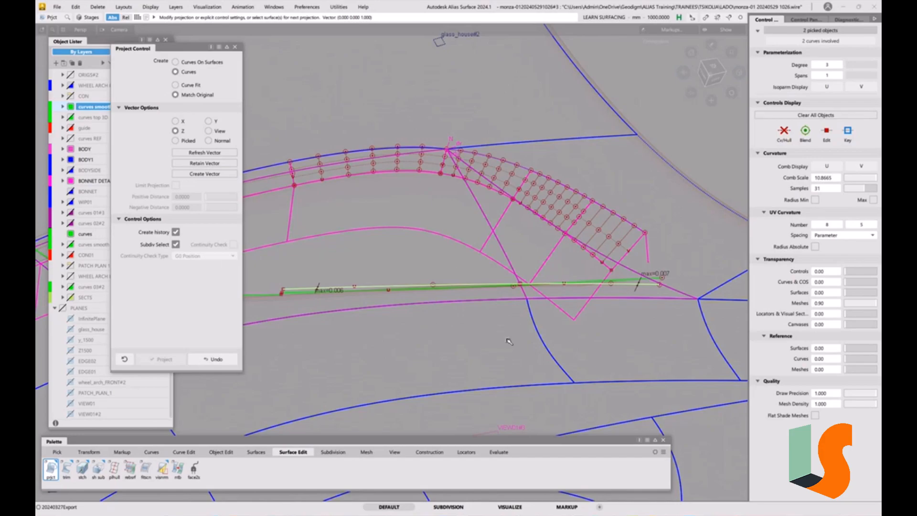
left_click(476, 287)
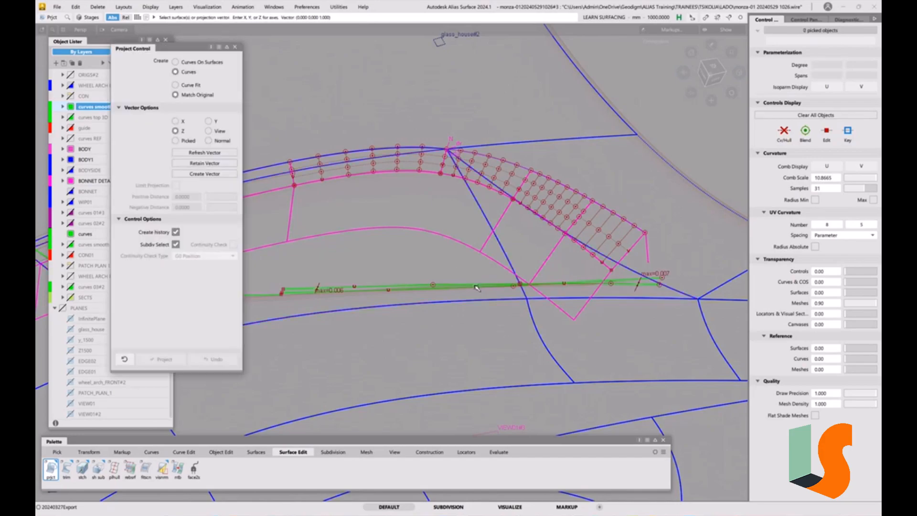
left_click(406, 302, "ctrl+shift")
Raise the original long recess edge curve to degree 5 with one span so its projected curves update.
left_click(381, 290)
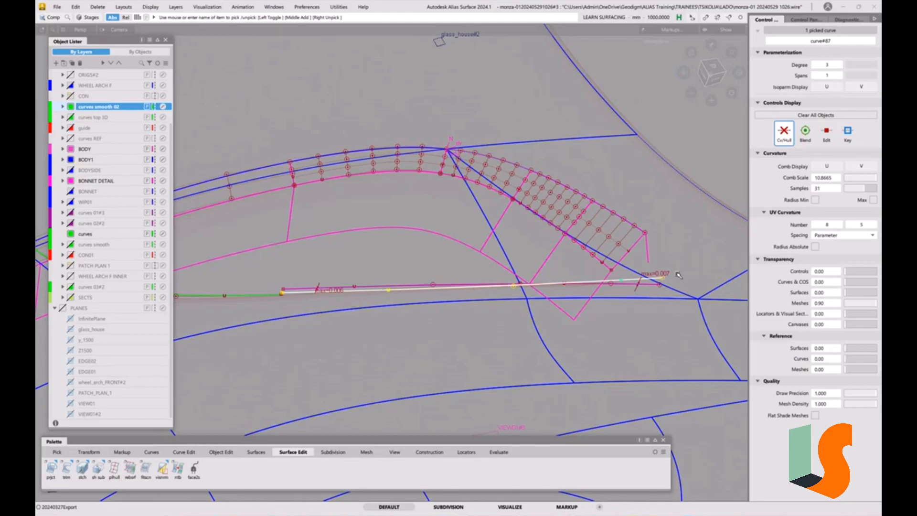
key("d")
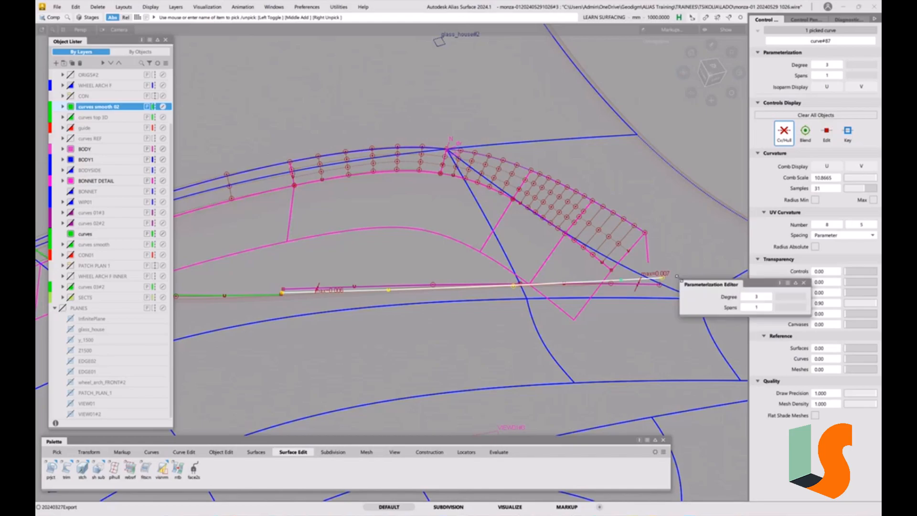
left_click(769, 297)
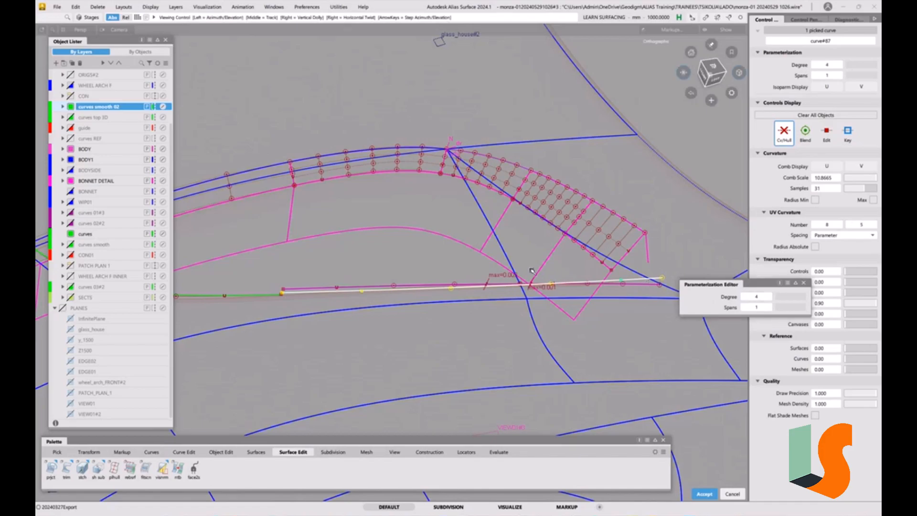
scroll(659, 286, "up", 3)
left_click(769, 297)
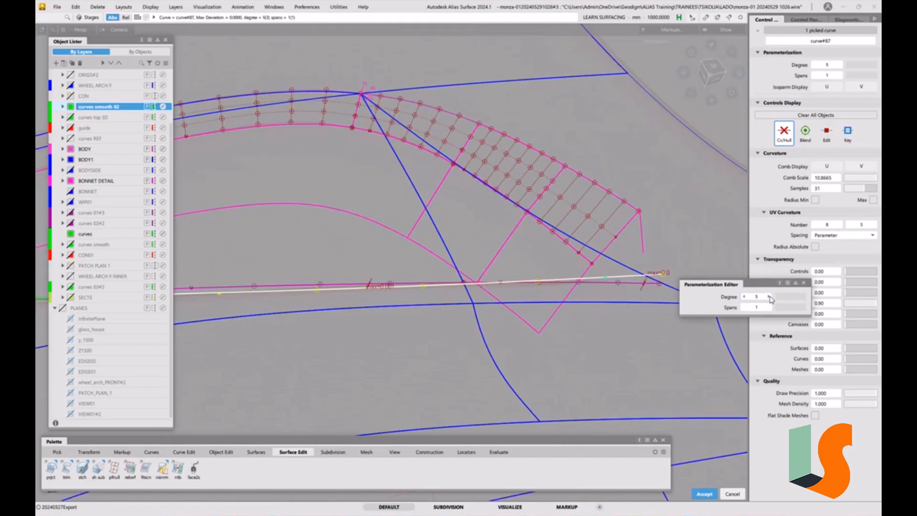
left_click_drag(530, 270, 454, 292, "alt+shift")
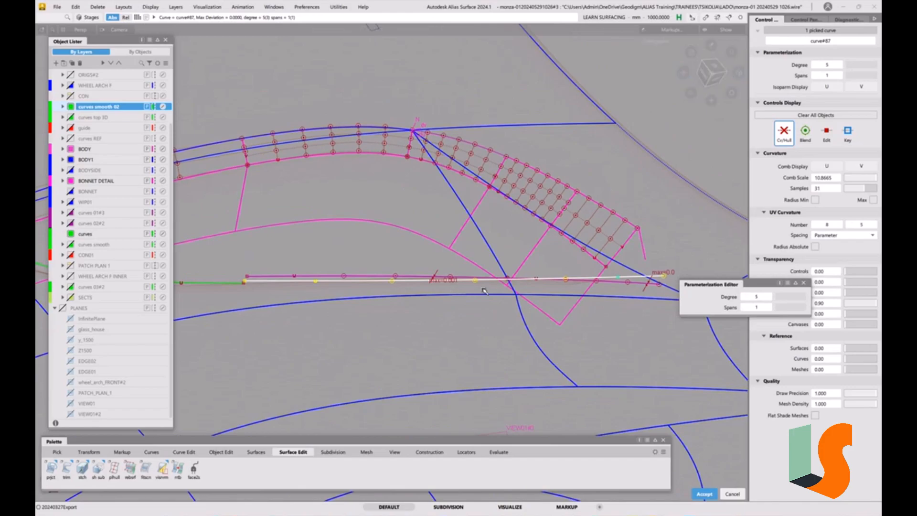
key("Escape")
Check the projected curves and delete the original long recess edge curve, keeping only its projections.
left_click_drag(466, 298, 463, 286, "ctrl+shift")
left_click_drag(455, 299, 464, 306, "ctrl+shift")
left_click(427, 276)
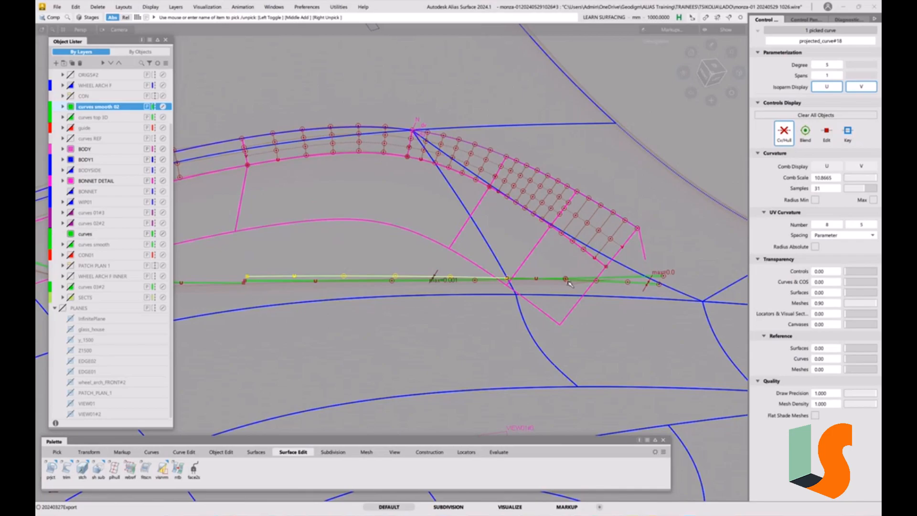
left_click(631, 283)
left_click_drag(645, 328, 636, 284, "ctrl+shift")
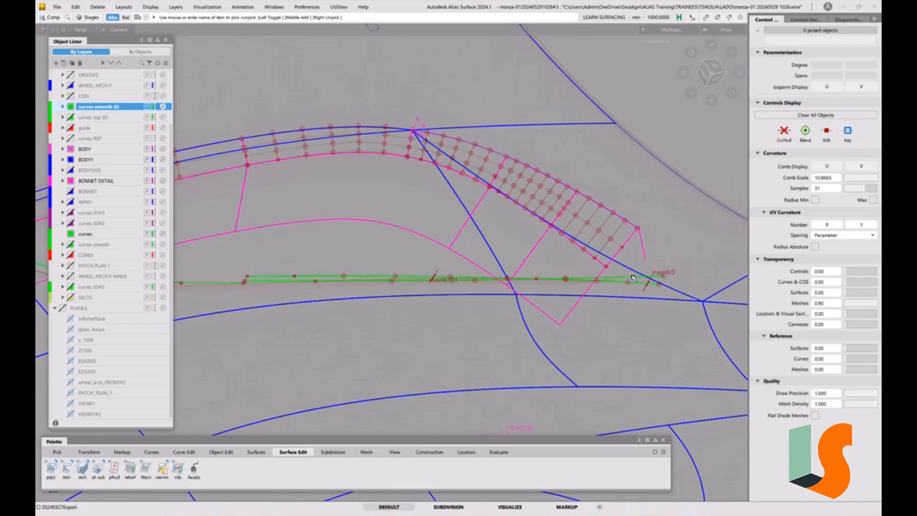
left_click(470, 276)
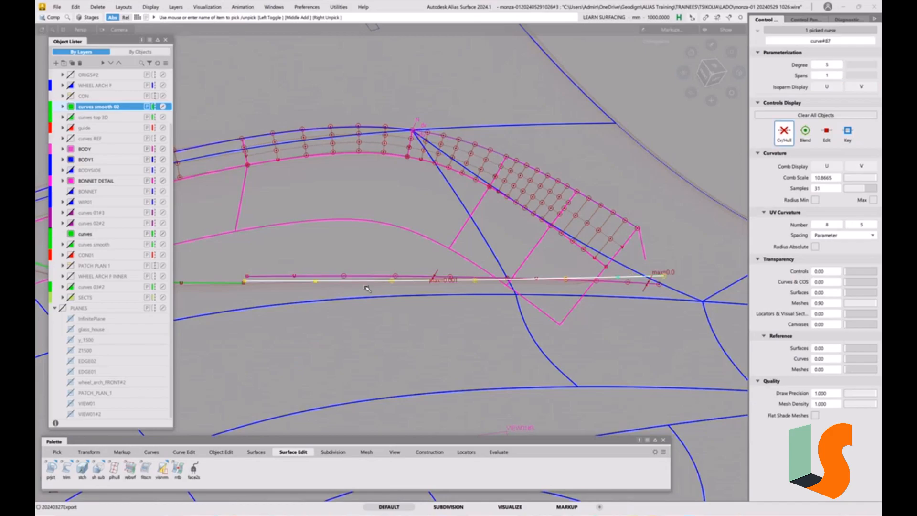
key("Delete")
left_click(427, 298)
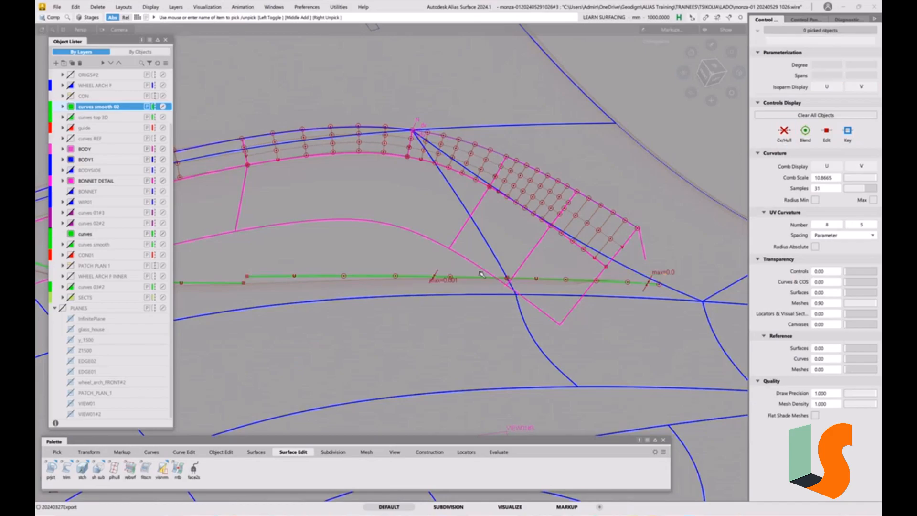
Project the adjoining curved recess edge segment along Z onto shell_xshell#5 with history and Match Original.
left_click_drag(482, 292, 505, 274, "alt+shift")
middle_click_drag(492, 274, 609, 270, "alt+shift")
middle_click_drag(382, 287, 460, 265, "alt+shift")
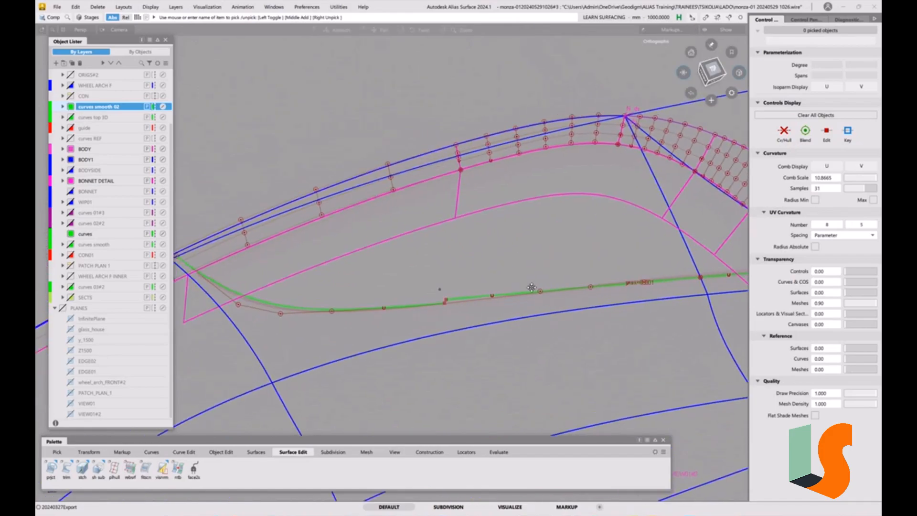
middle_click_drag(361, 325, 460, 319, "alt+shift")
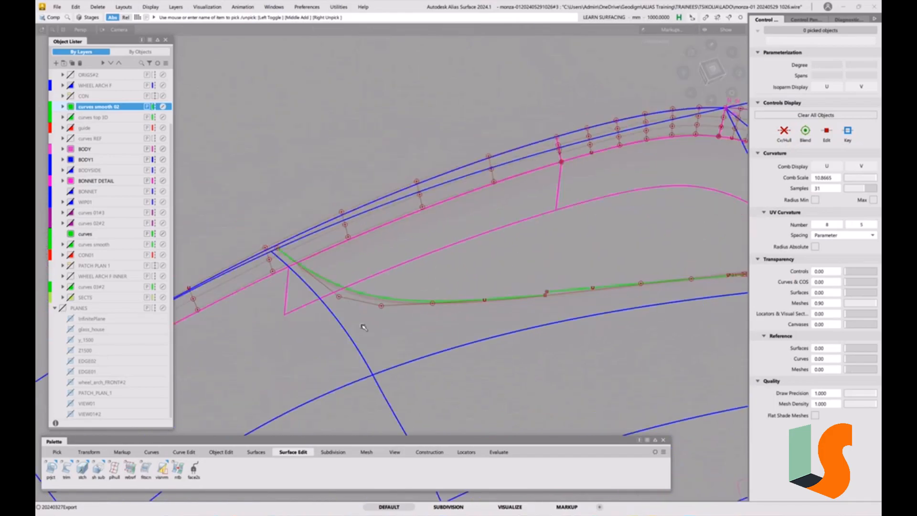
double_click(51, 468)
left_click(346, 333)
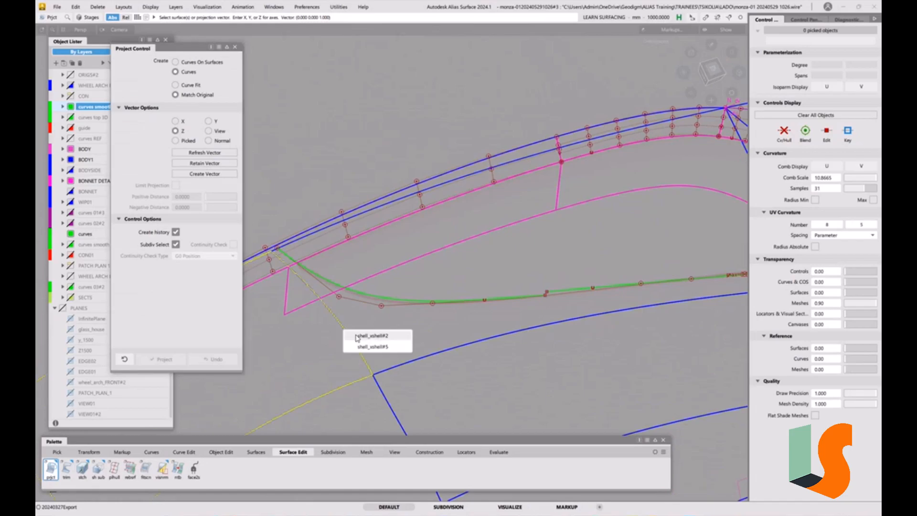
left_click(364, 347)
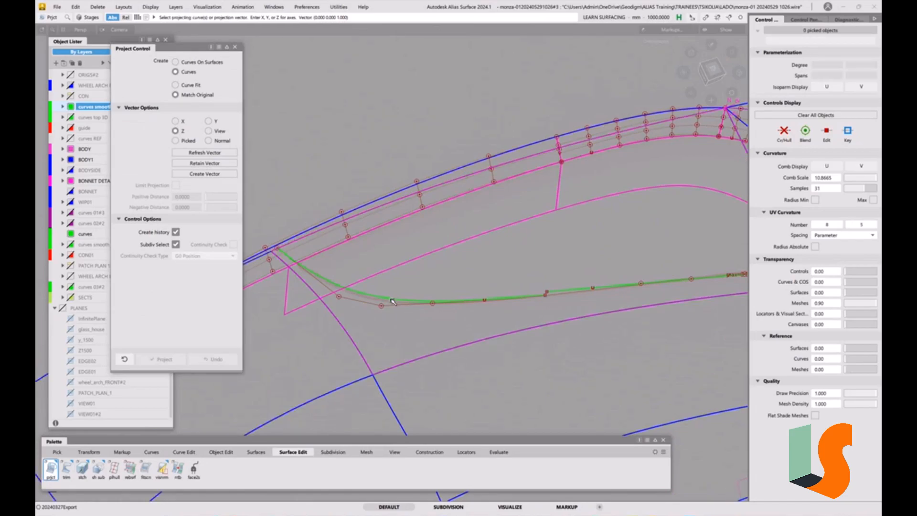
left_click(392, 301)
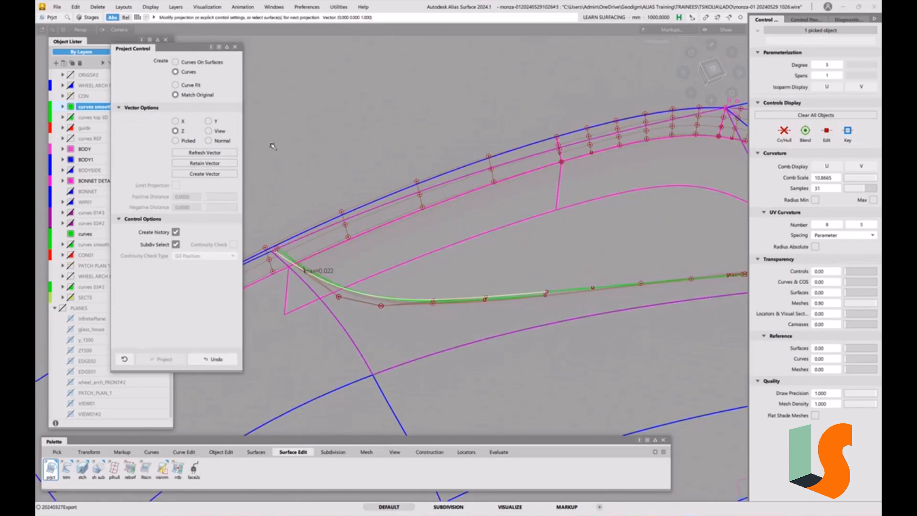
right_click_drag(404, 310, 453, 308, "alt+shift")
left_click_drag(465, 317, 490, 313, "ctrl+shift")
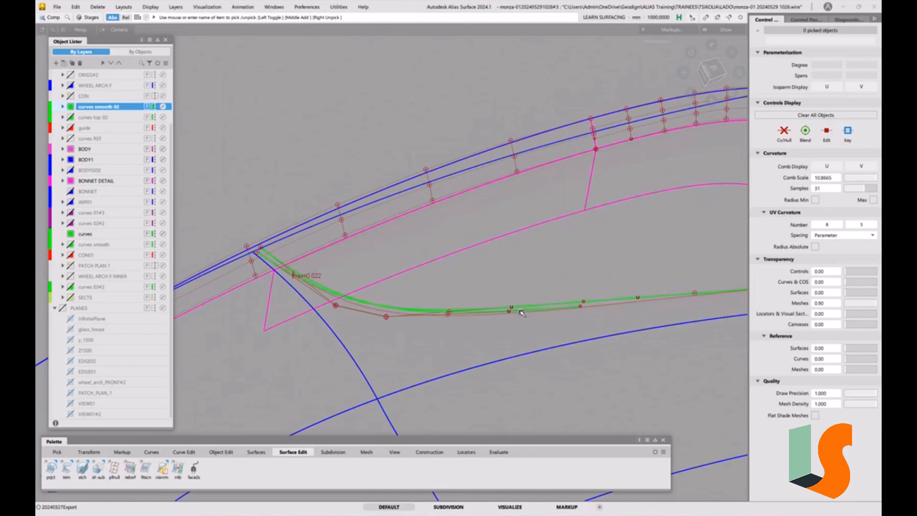
Raise the degree of the original curved recess edge segment, keeping one span, so its projection updates.
left_click(521, 310)
key("ctrl+d")
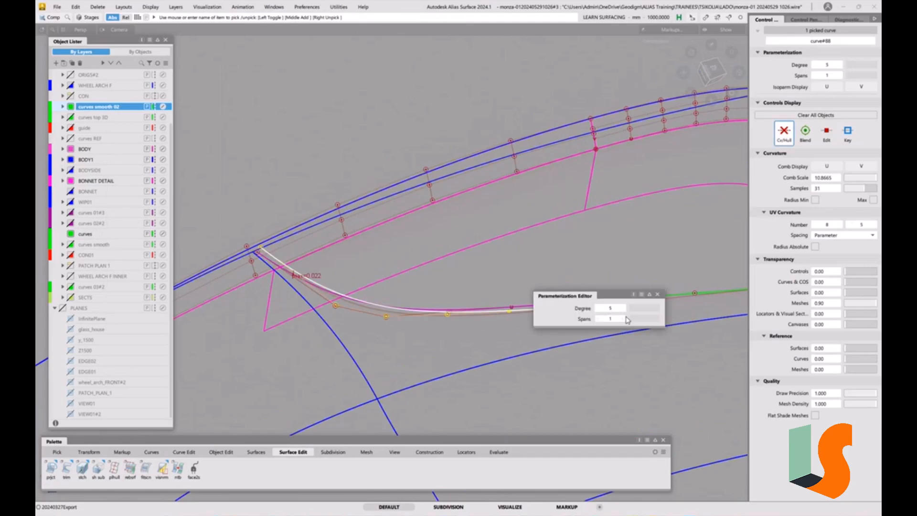
left_click(622, 308)
left_click(623, 308)
left_click(604, 245)
mouse_move(556, 342)
left_mouse_down("ctrl+shift")
mouse_move(546, 315)
mouse_move(553, 327)
left_mouse_up("ctrl+shift")
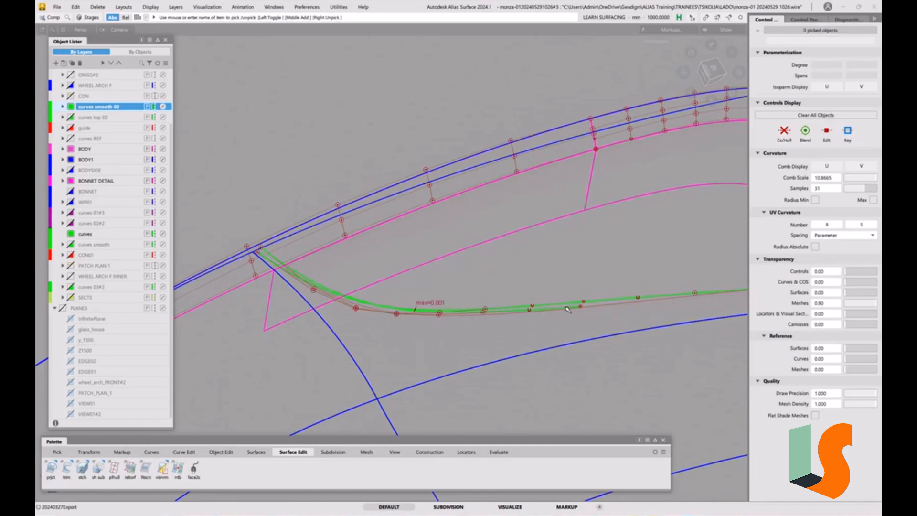
Delete the original curved recess edge segment, keeping only its projection on the body surface.
left_click(567, 310)
left_click(424, 296)
left_click_drag(474, 272, 446, 345, "alt+shift")
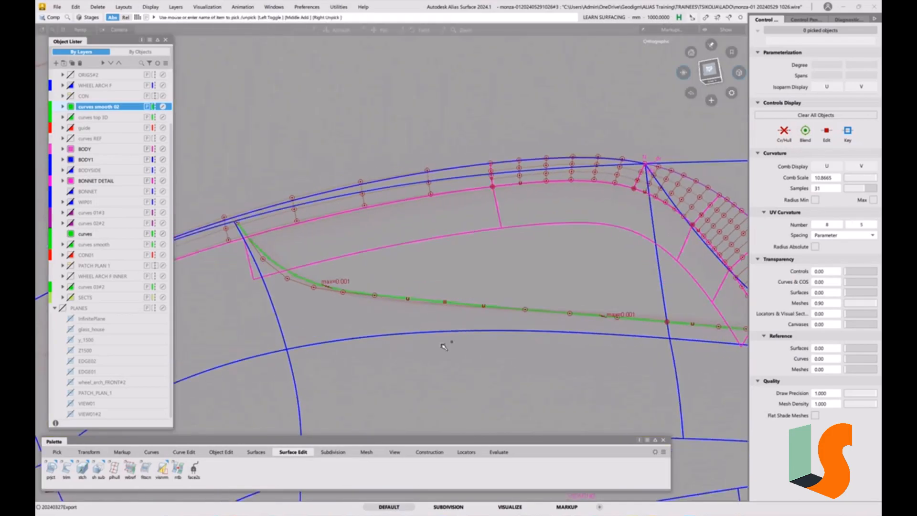
Examine the projected recess edge curves from several angles and review the Multi-surface Draft type options.
left_click(265, 454)
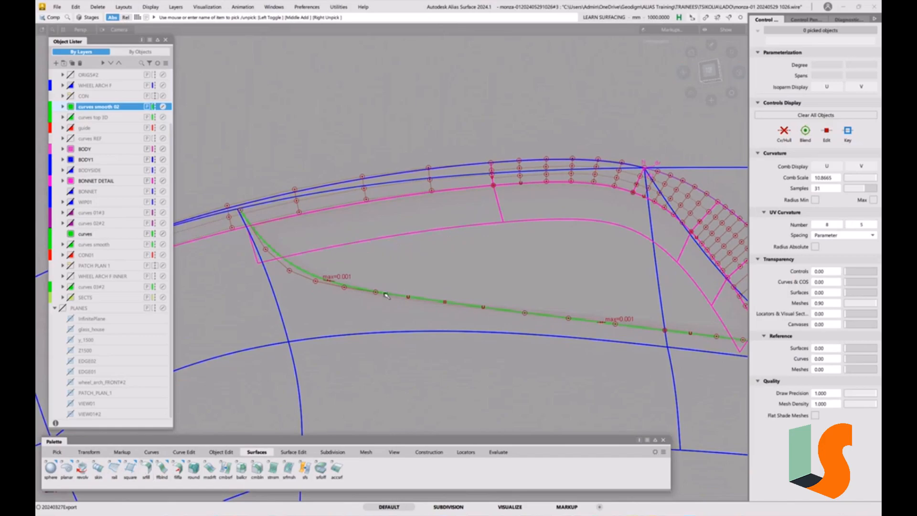
double_click(208, 470)
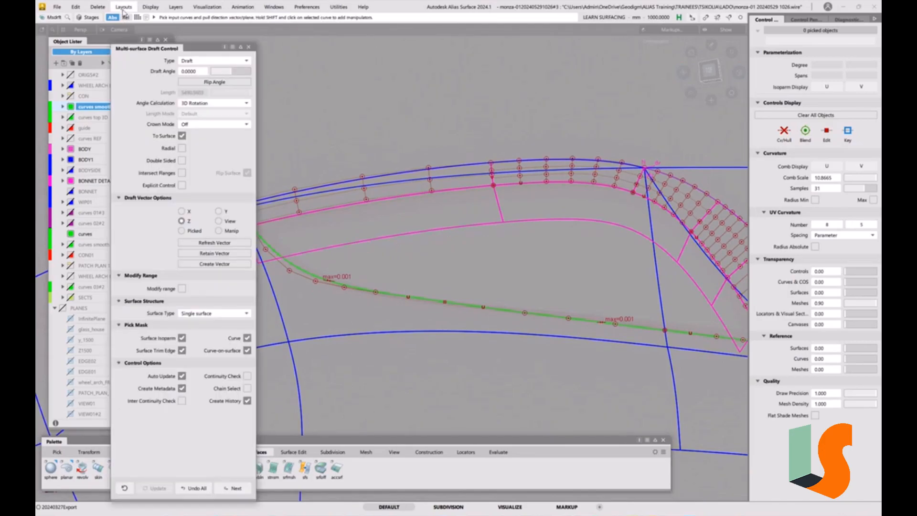
left_click(252, 48)
mouse_move(364, 294)
left_mouse_down("alt+shift")
mouse_move(455, 323)
mouse_move(334, 311)
mouse_move(374, 318)
mouse_move(351, 305)
left_mouse_up("alt+shift")
middle_click_drag(351, 305, 381, 293, "alt+shift")
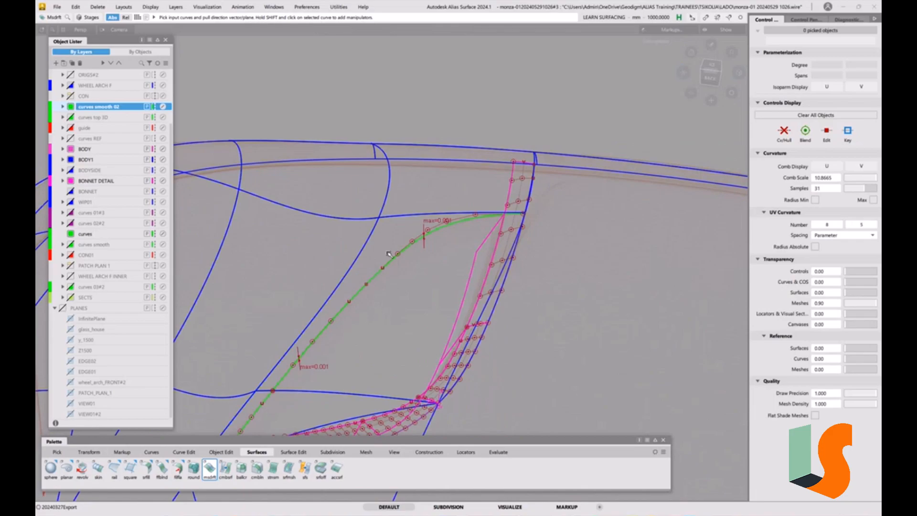
left_click_drag(364, 312, 388, 304, "alt+shift")
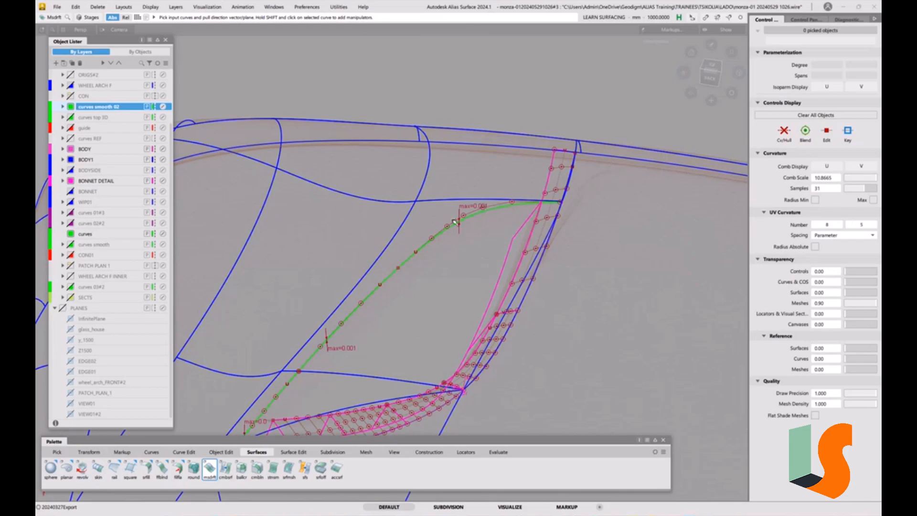
left_click_drag(432, 265, 432, 274, "alt+shift")
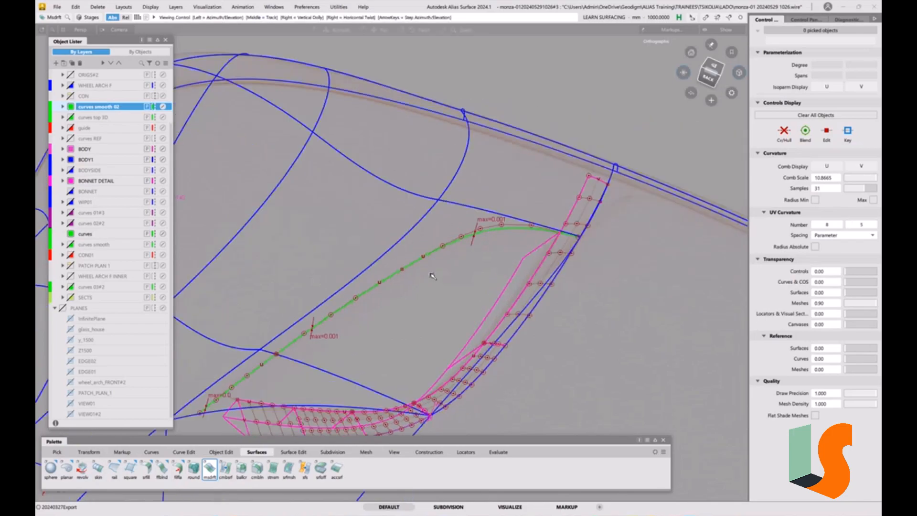
middle_click_drag(432, 274, 494, 248, "alt+shift")
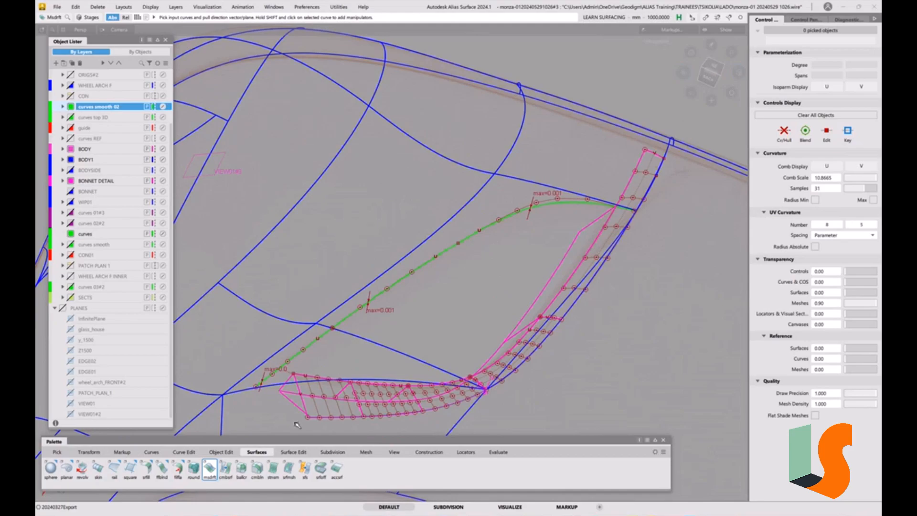
double_click(206, 470)
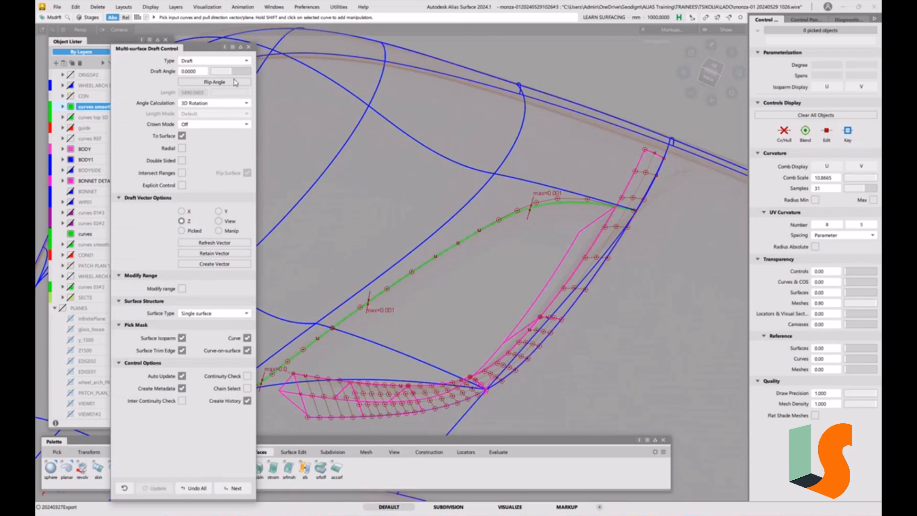
left_click(246, 63)
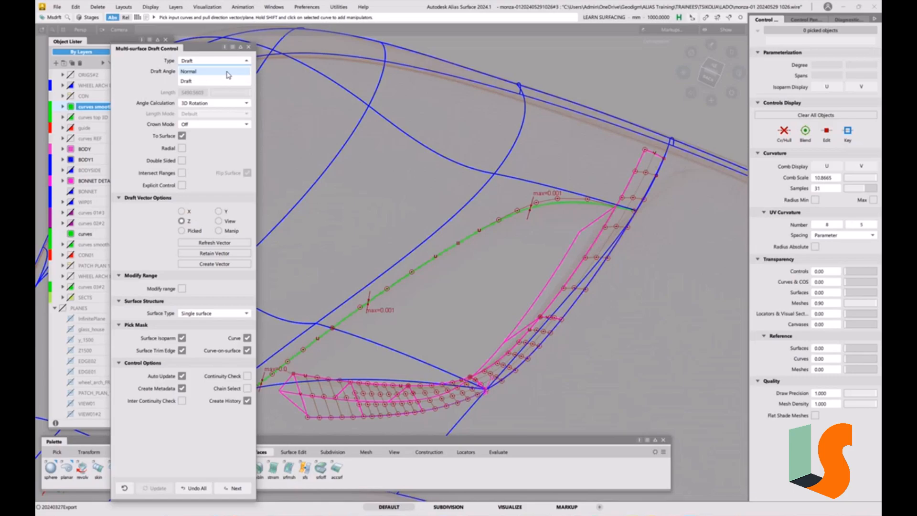
left_click(129, 71)
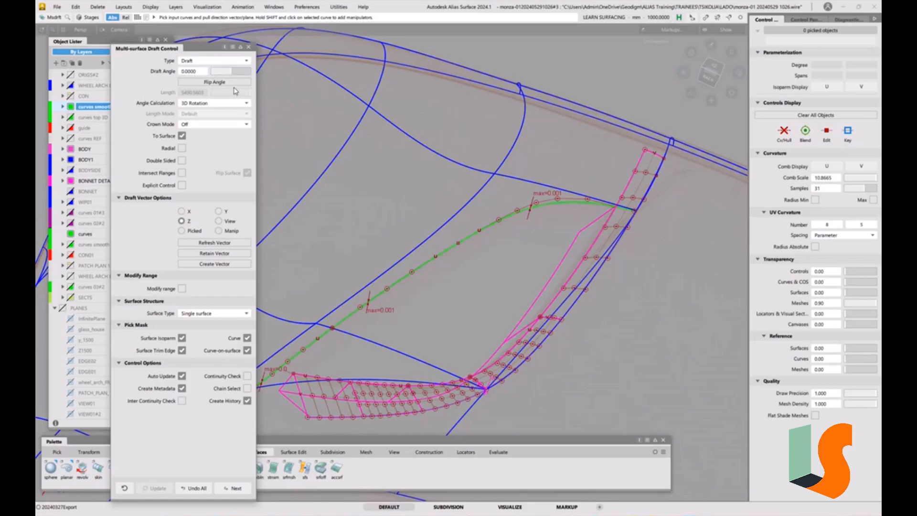
left_click(249, 47)
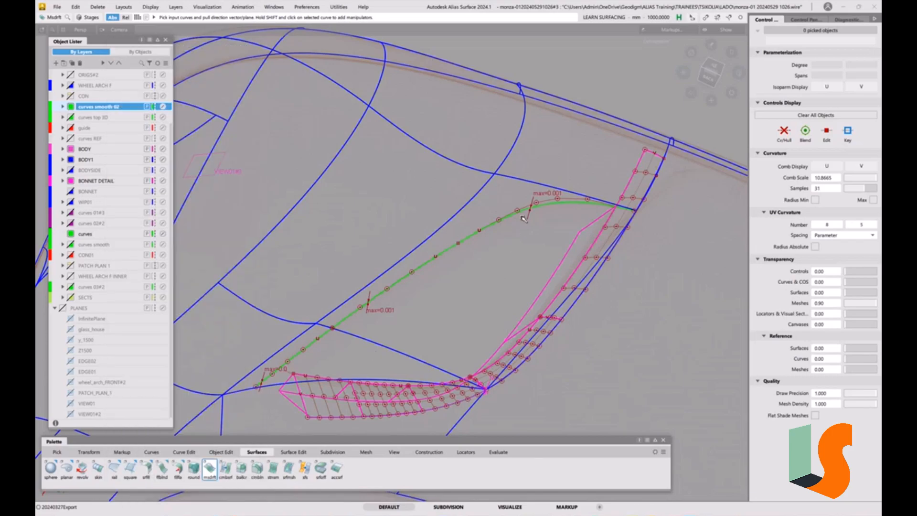
left_click_drag(534, 211, 520, 236, "alt+shift")
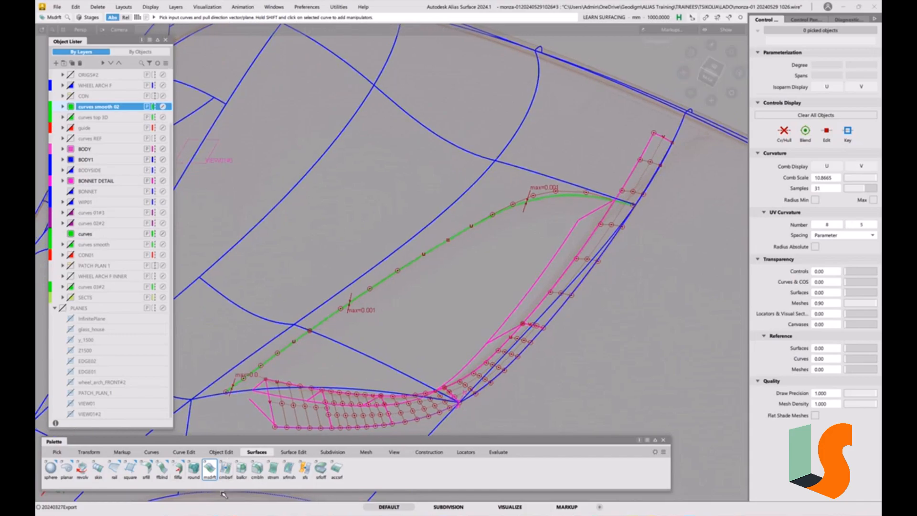
Create a Multi-surface Draft along Z from the projected recess edge curves, with To Surface off, length 100 and draft angle 30.
double_click(206, 464)
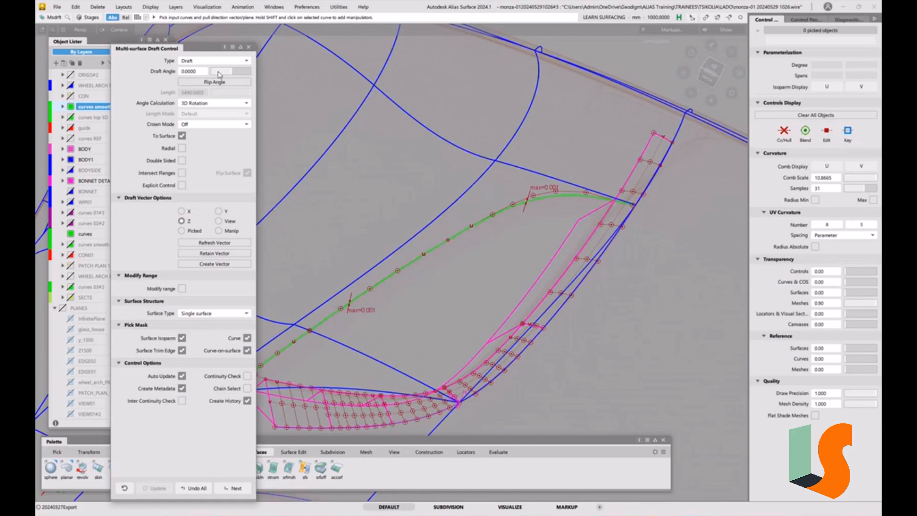
left_click(385, 281)
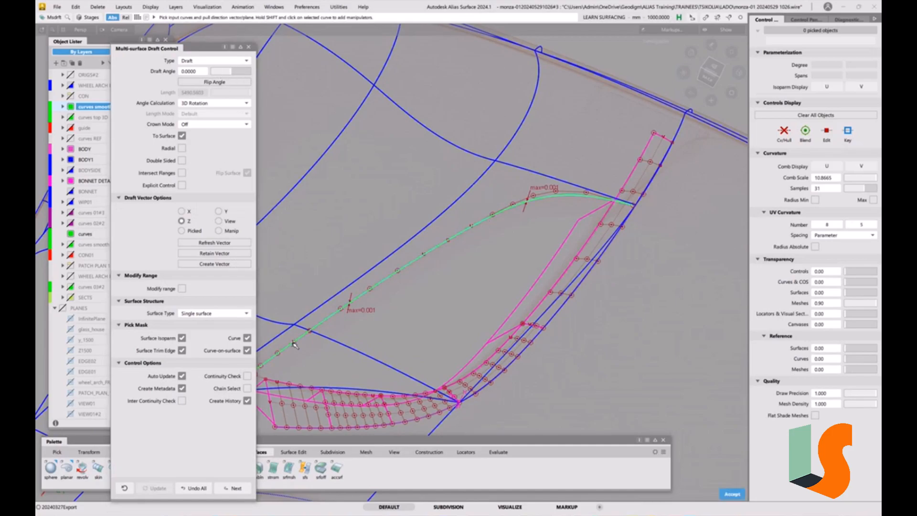
left_click(181, 136)
double_click(192, 93)
type("1")
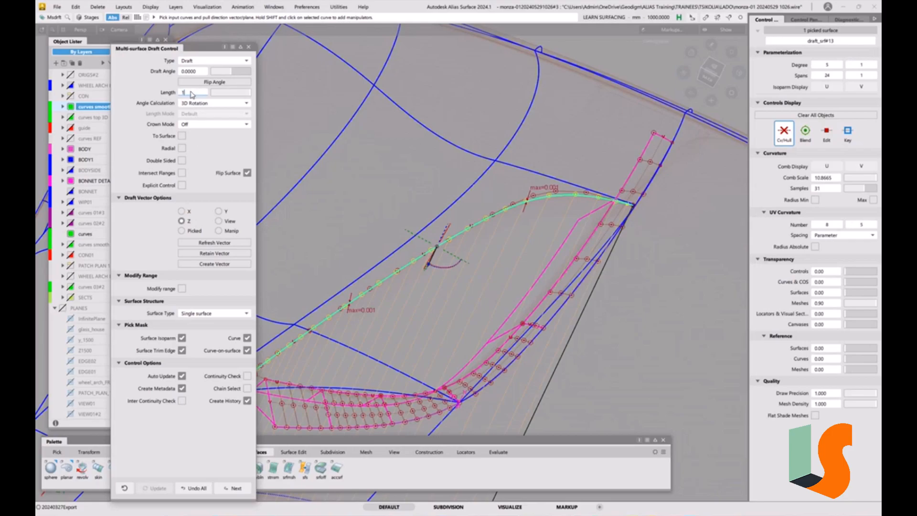
type("00")
key("Return")
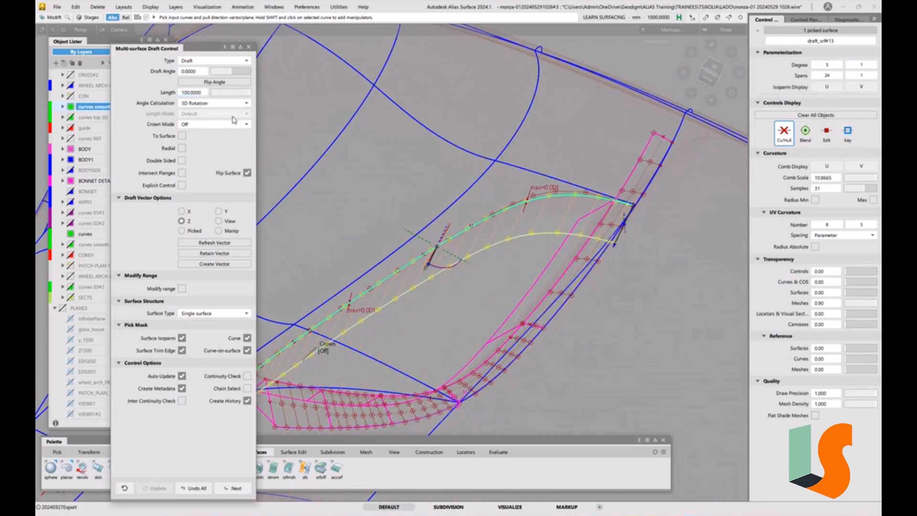
left_click_drag(493, 227, 470, 304, "alt+shift")
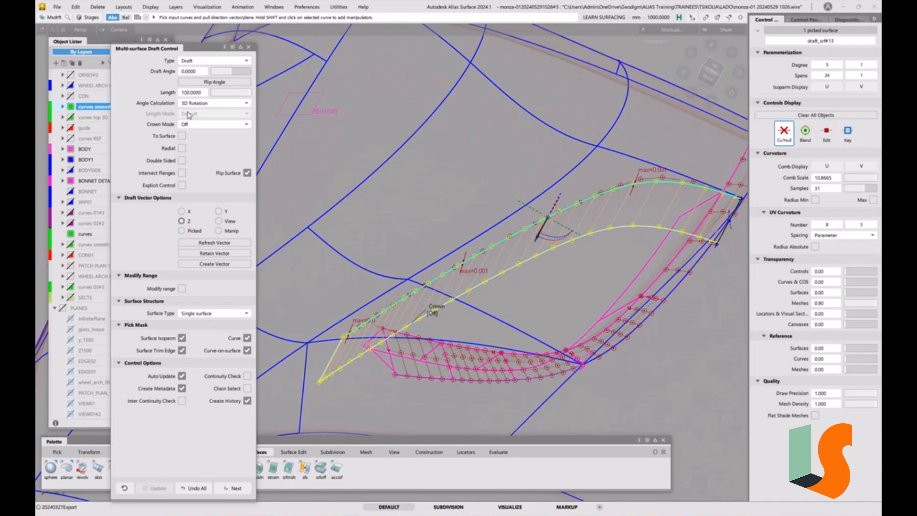
left_click_drag(213, 75, 235, 74)
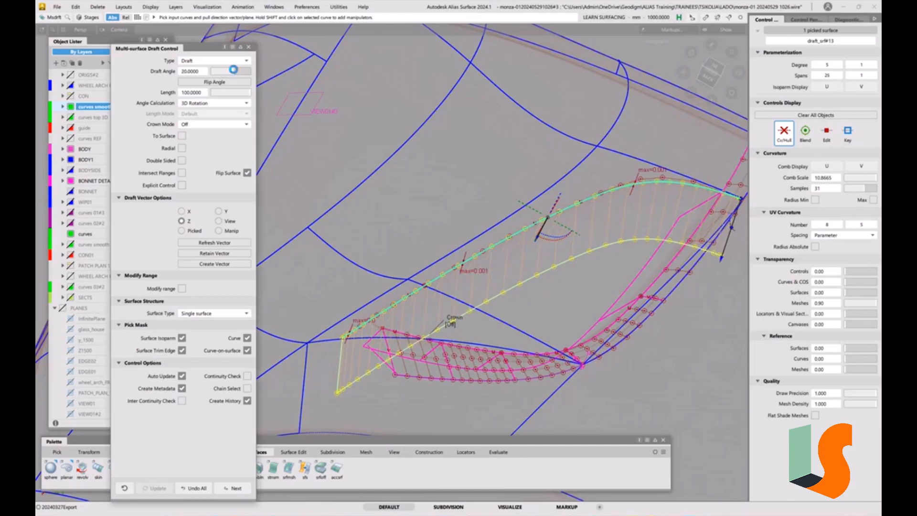
Show X axis aligned and Y axis aligned cross sections and compare the draft wall with the scan sections.
left_click(844, 21)
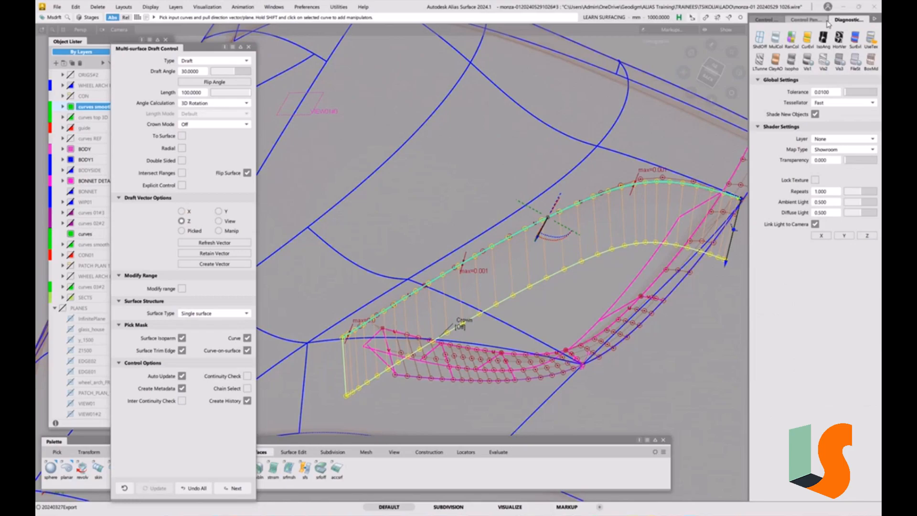
left_click(806, 20)
left_click(774, 42)
left_click(634, 184)
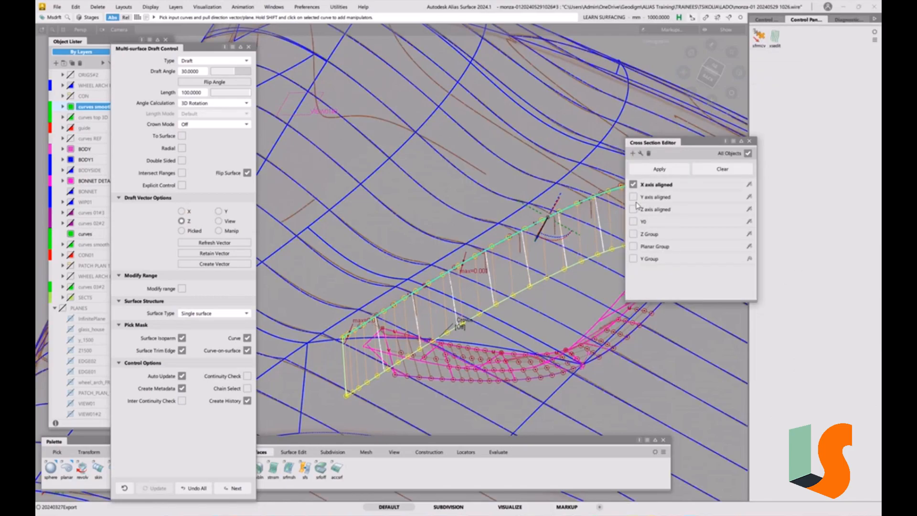
left_click_drag(457, 303, 483, 271, "alt+shift")
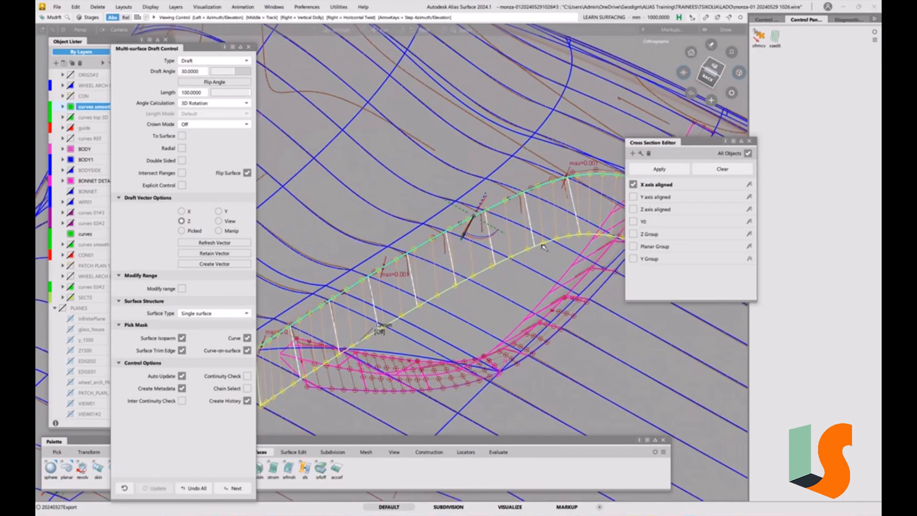
left_click(633, 197)
left_click_drag(604, 189, 553, 215, "alt+shift")
right_click_drag(553, 215, 505, 200, "alt+shift")
middle_click_drag(505, 201, 505, 242, "alt+shift")
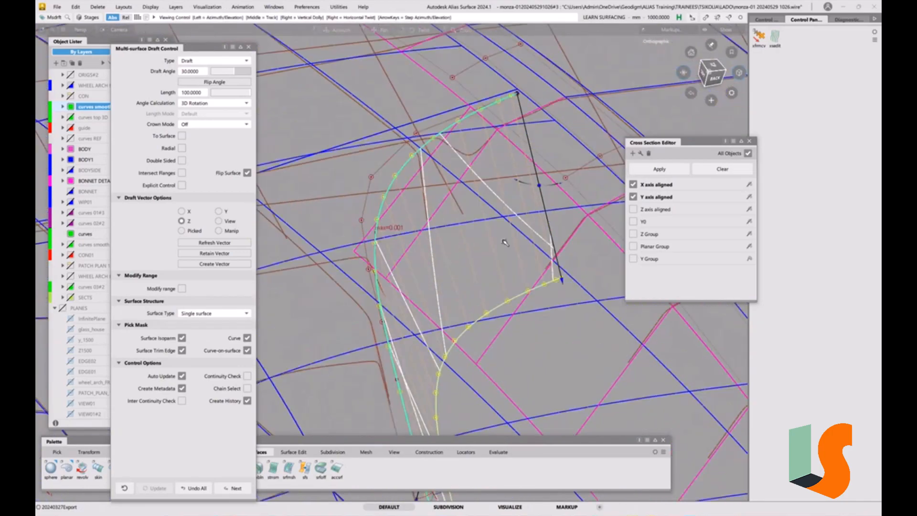
left_click_drag(504, 242, 487, 235, "alt+shift")
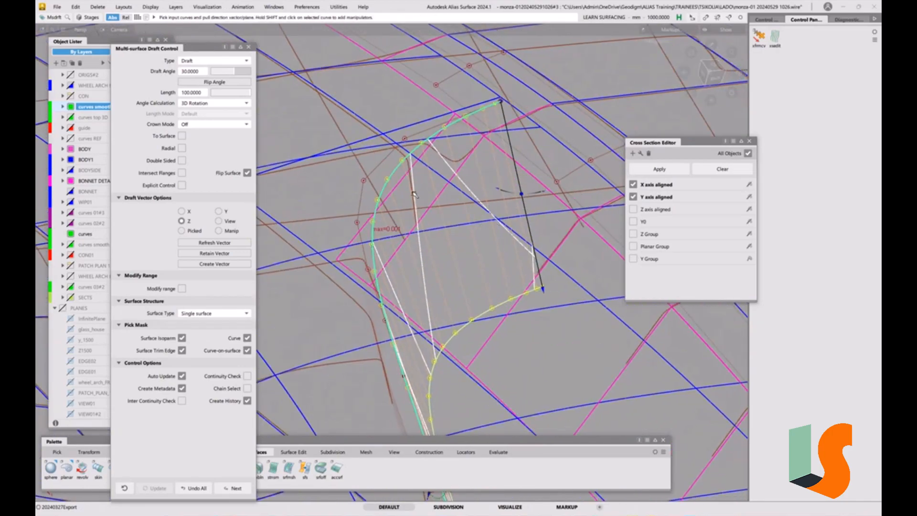
left_click_drag(430, 191, 465, 194, "alt+shift")
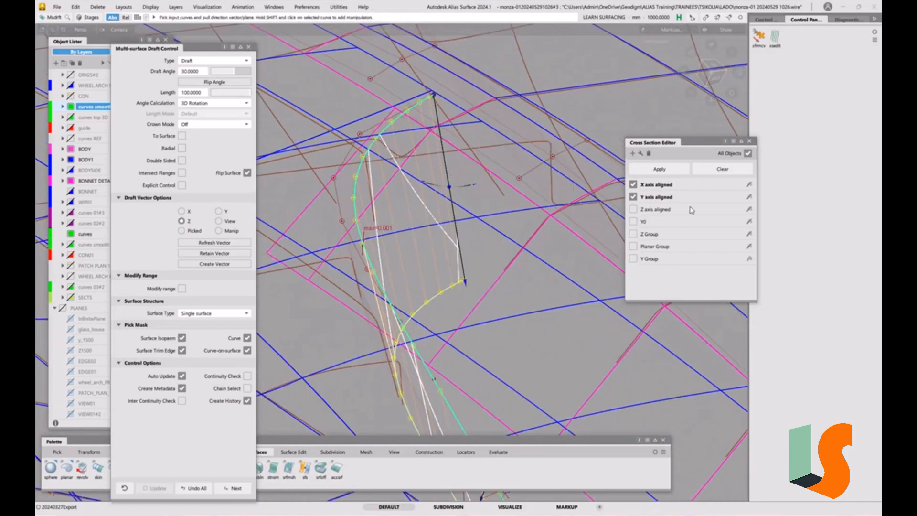
Set the Y axis aligned cross section step to 50 mm and inspect the sections on the draft wall.
double_click(668, 197)
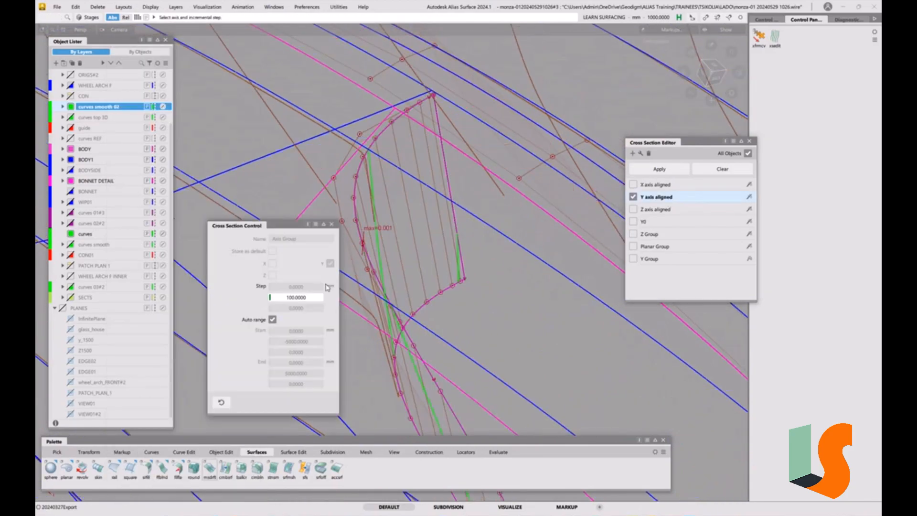
left_click(307, 298)
type("50")
key("Return")
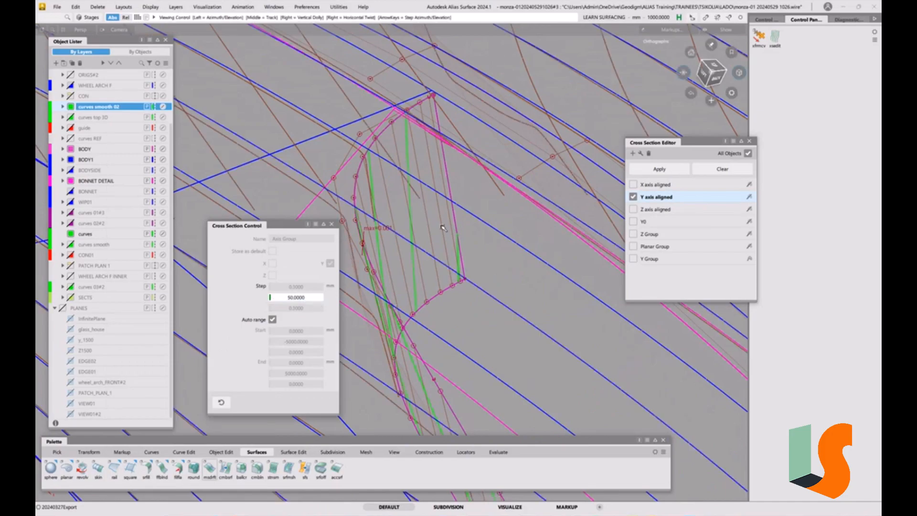
left_click_drag(429, 257, 430, 226, "alt+shift")
left_click_drag(485, 240, 585, 237, "alt+shift")
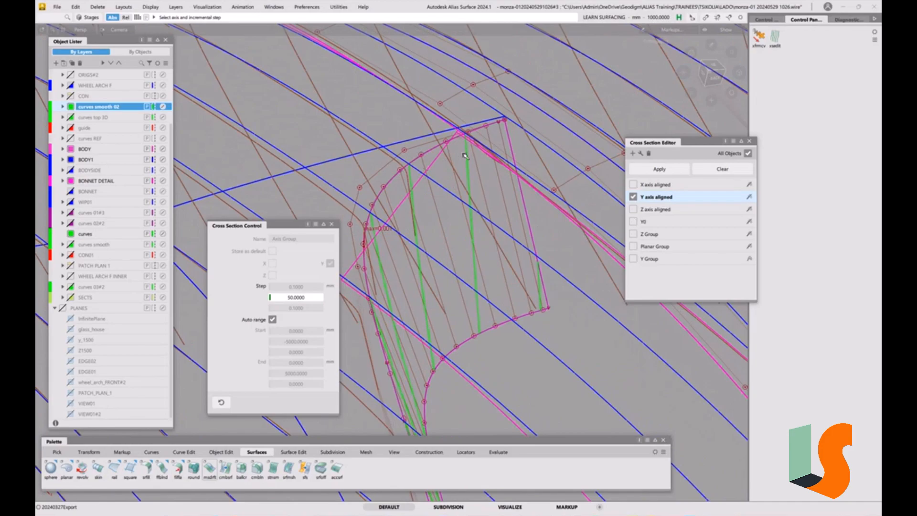
Set the Y axis aligned cross section step to 25 mm and show the X axis aligned sections again.
left_click(665, 199)
left_click(306, 300)
type("25")
key("Return")
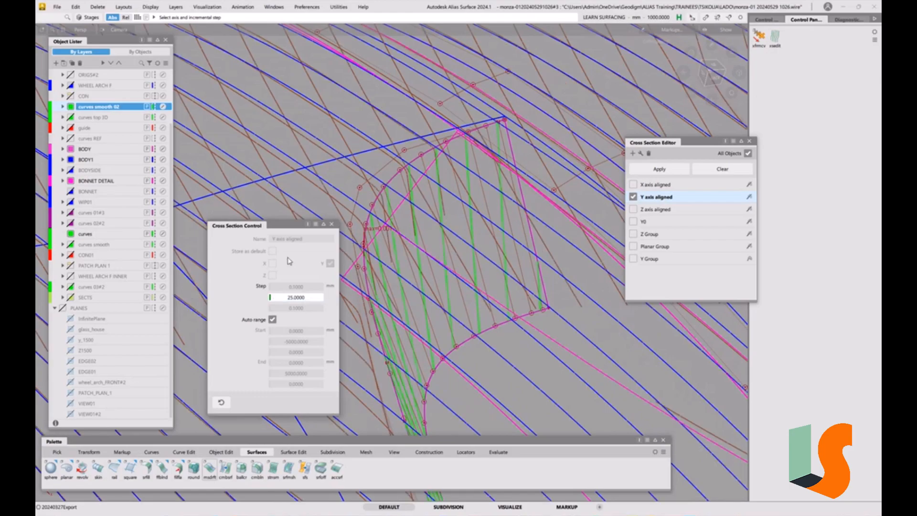
left_click(331, 224)
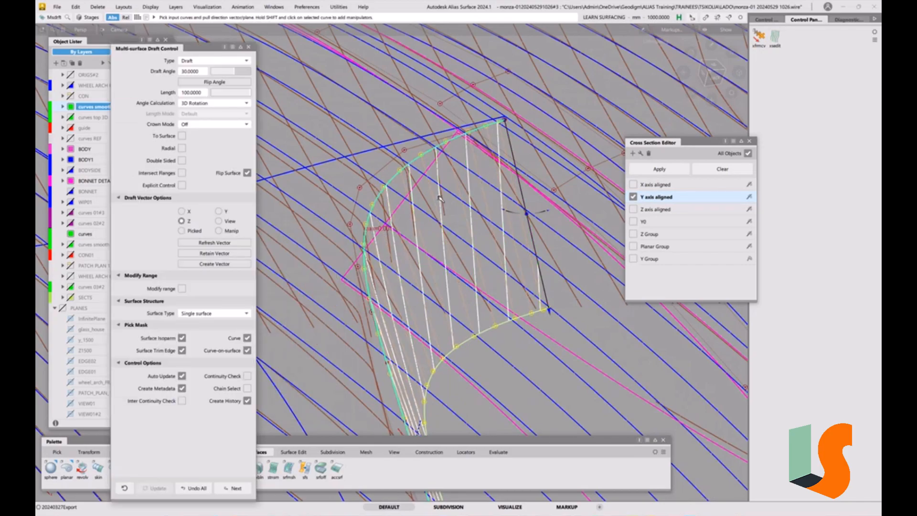
left_click(634, 184)
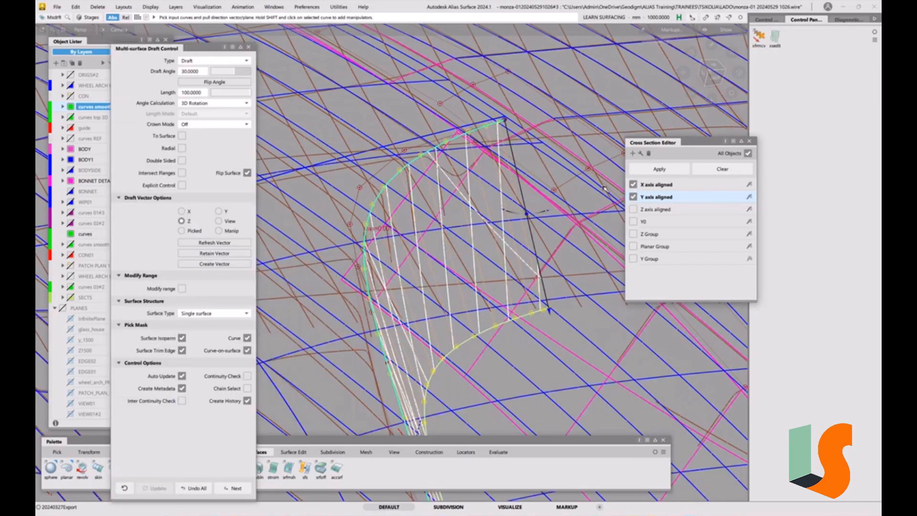
Pick the draft wall and the scan meshes and hide everything else.
right_click_drag(512, 211, 477, 239, "alt+shift")
left_click_drag(478, 239, 411, 191, "alt+shift")
right_click_drag(410, 191, 444, 177, "alt+shift")
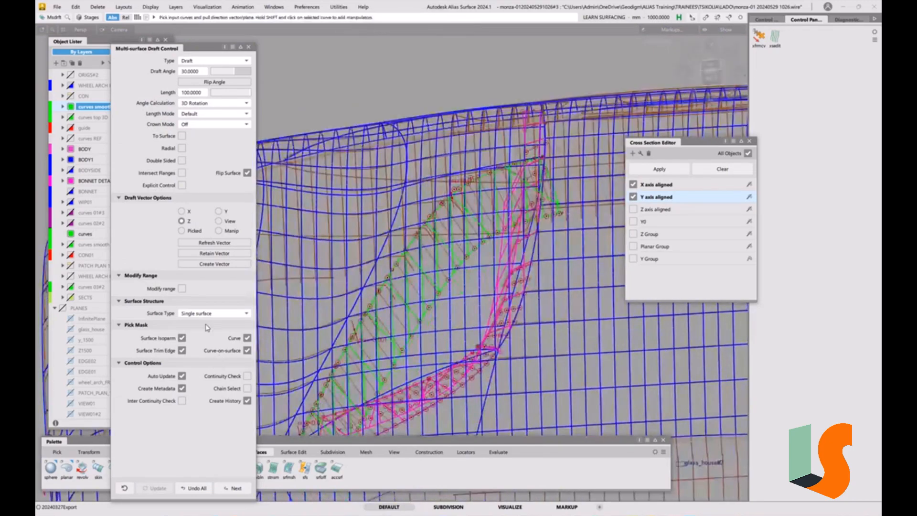
left_click_drag(452, 276, 438, 283, "ctrl+shift")
left_click_drag(472, 245, 476, 273, "alt+shift")
left_click(477, 257)
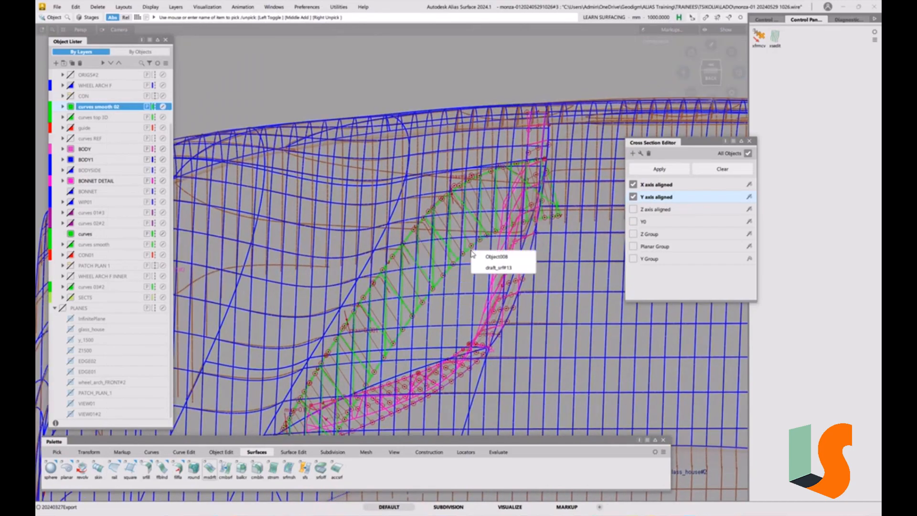
left_click(479, 257)
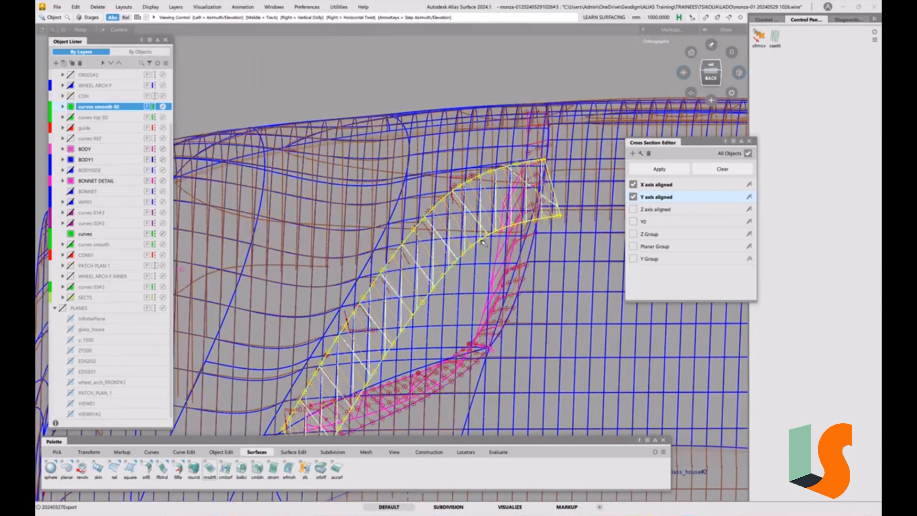
left_click_drag(479, 261, 480, 265, "alt+shift")
middle_click_drag(480, 265, 482, 184, "alt+shift")
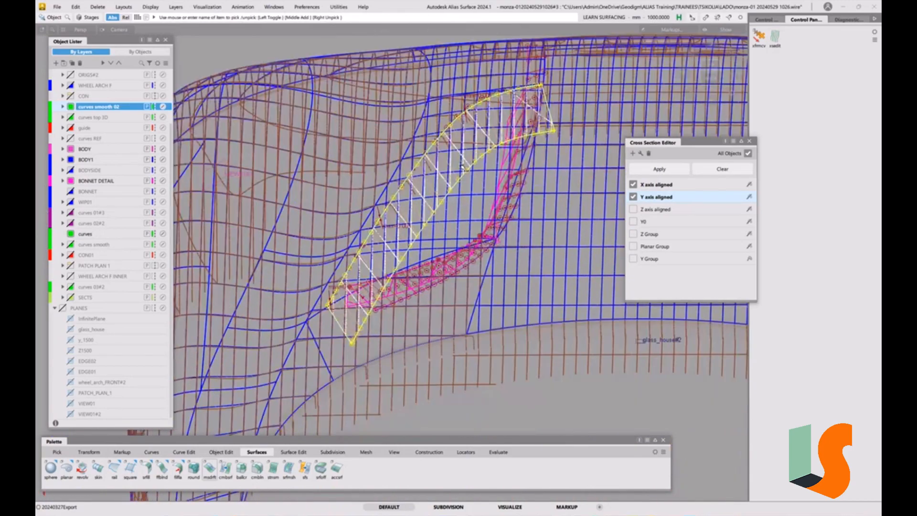
left_click_drag(463, 180, 469, 200, "ctrl+shift")
left_click(470, 184)
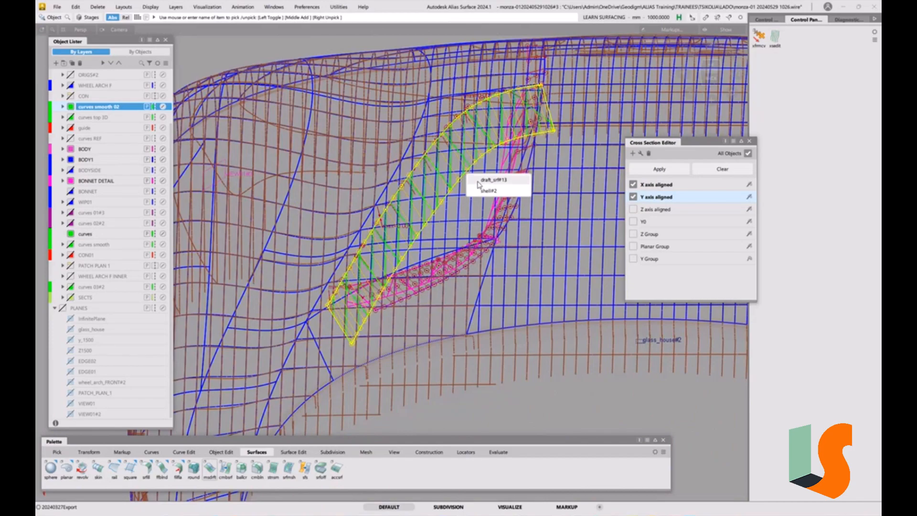
left_click(473, 189)
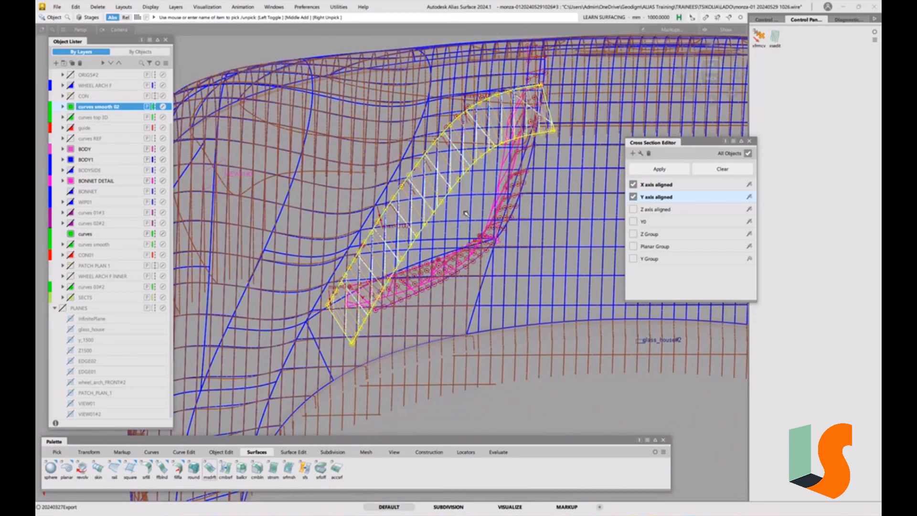
left_click(481, 365)
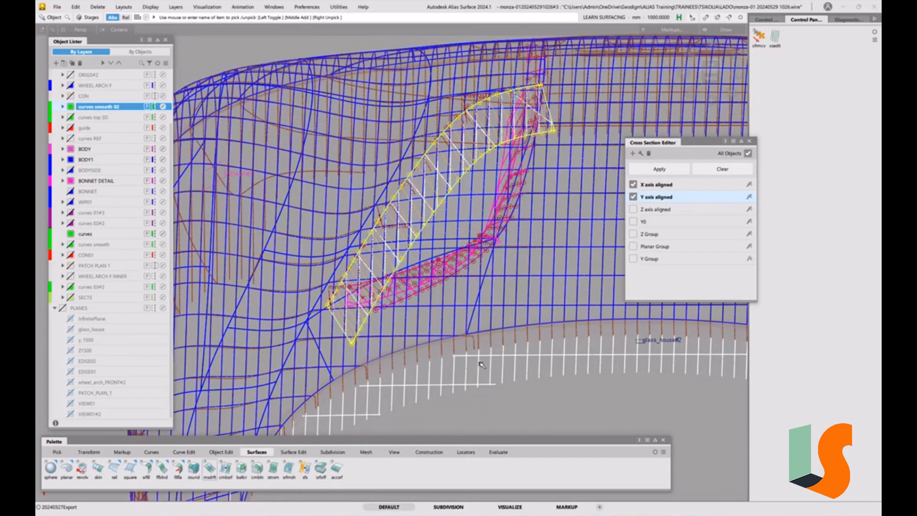
left_click(497, 343)
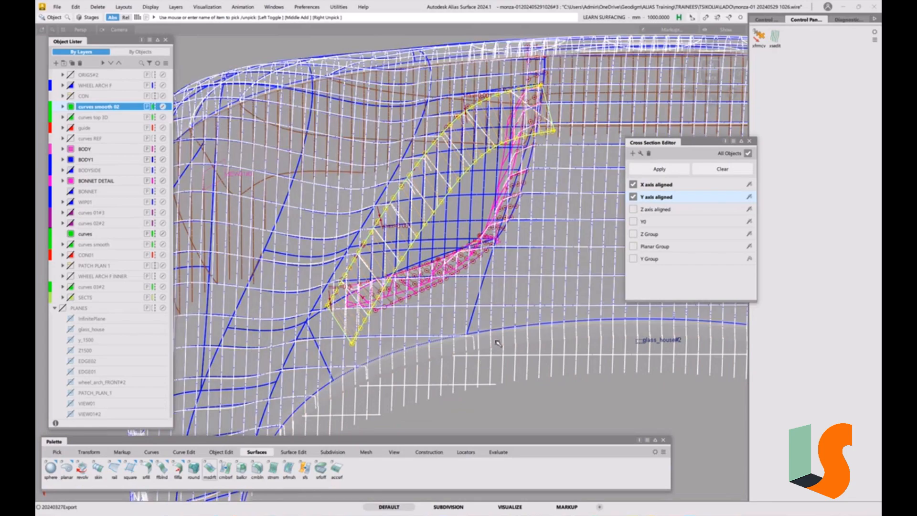
key("ctrl+m")
key("ctrl+5")
key("ctrl+5")
Compare the isolated draft wall's cross sections with the scan sections along the recess edge and clear the selection.
right_click_drag(432, 215, 424, 196, "alt+shift")
left_click_drag(423, 197, 390, 197, "alt+shift")
mouse_move(389, 197)
right_mouse_down("alt+shift")
mouse_move(408, 172)
mouse_move(400, 207)
right_mouse_up("alt+shift")
left_click_drag(400, 193, 372, 178, "alt+shift")
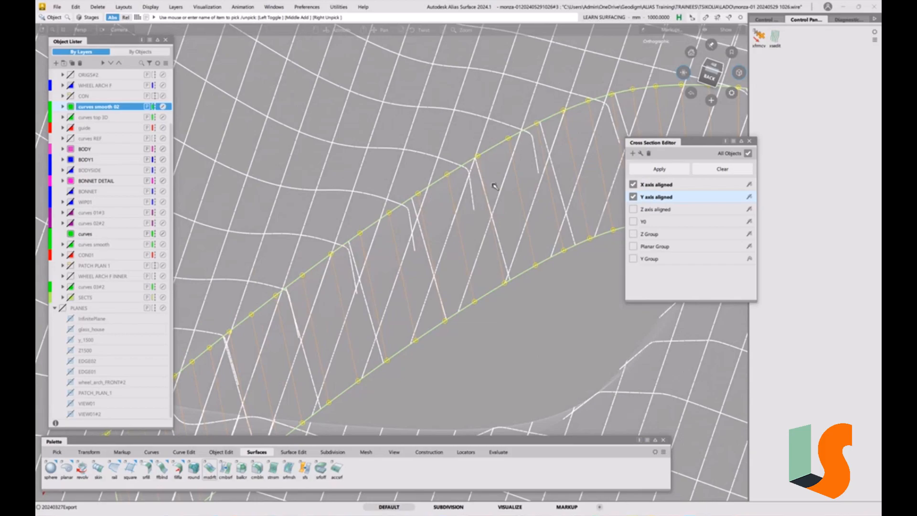
right_click_drag(508, 162, 504, 197, "alt+shift")
left_click_drag(504, 197, 490, 157, "alt+shift")
right_click_drag(489, 156, 475, 172, "alt+shift")
left_click_drag(475, 173, 388, 248, "alt+shift")
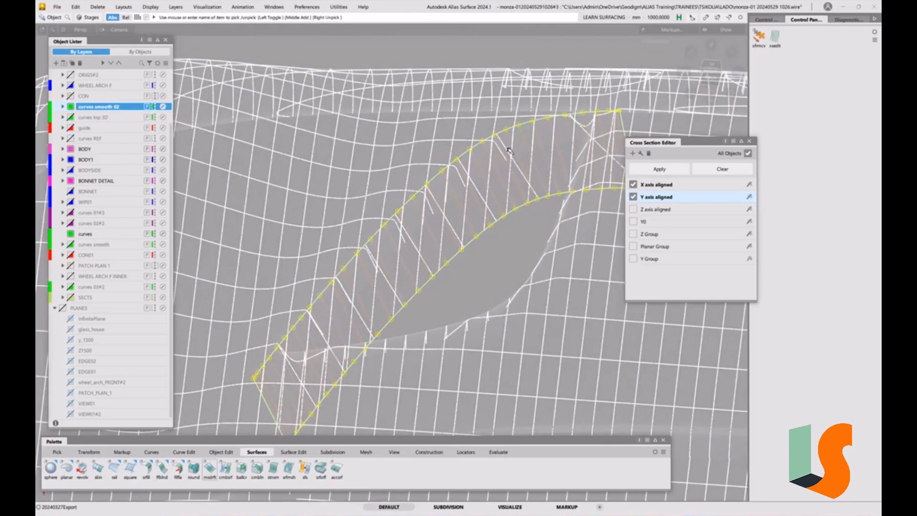
left_click_drag(492, 162, 531, 172, "alt+shift")
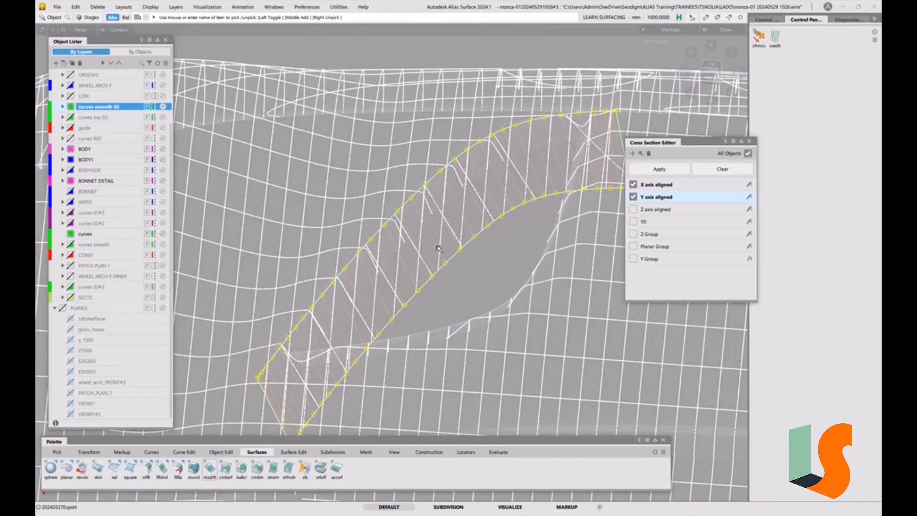
left_click_drag(488, 282, 484, 258, "ctrl+shift")
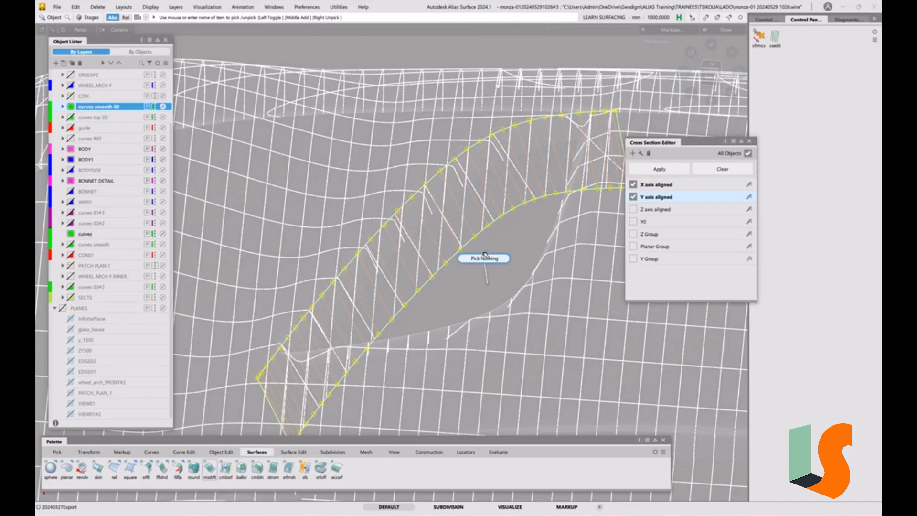
left_click_drag(407, 289, 507, 258, "alt+shift")
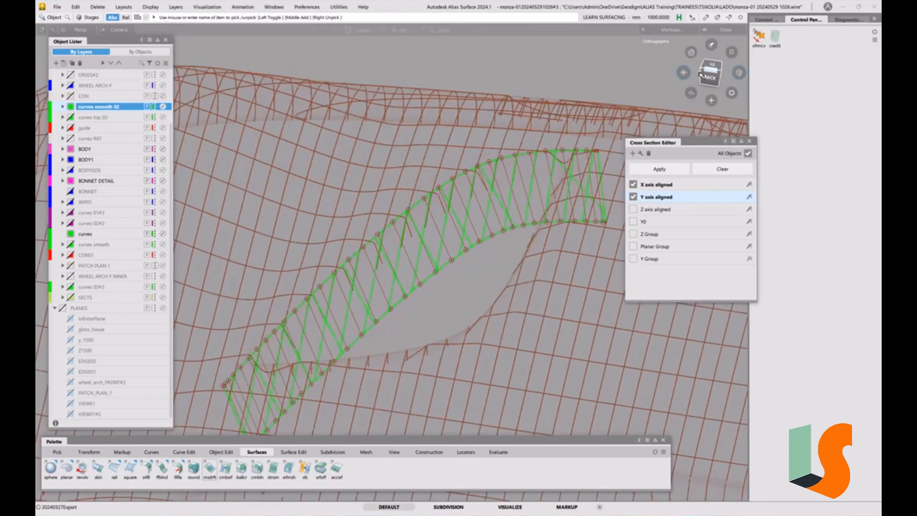
Examine the draft wall against the scan sections in plan view and from oblique angles.
left_click(712, 66)
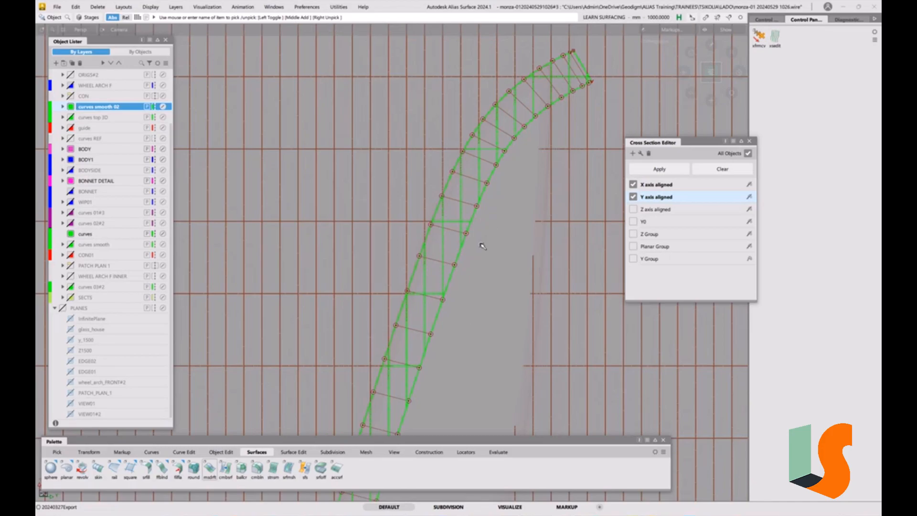
left_click_drag(467, 285, 397, 245, "alt+shift")
right_click_drag(397, 245, 438, 242, "alt+shift")
left_click_drag(437, 242, 458, 248, "alt+shift")
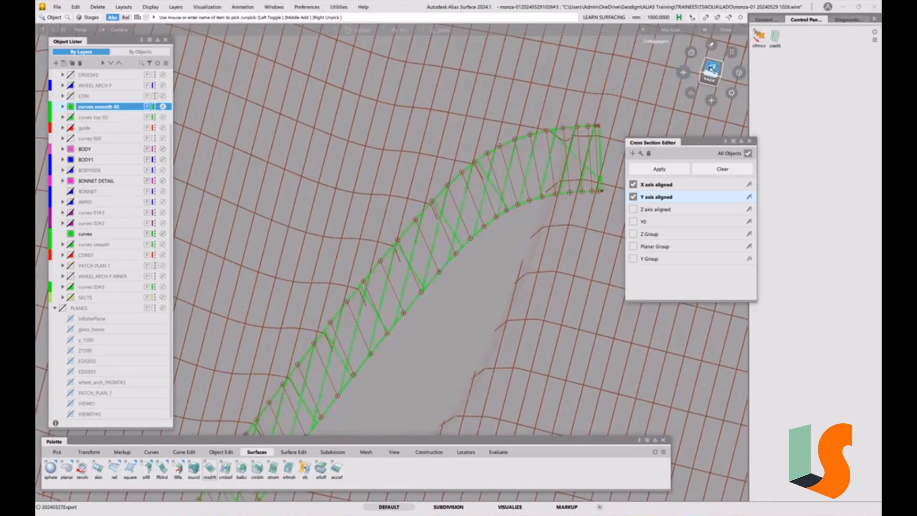
left_click(711, 69)
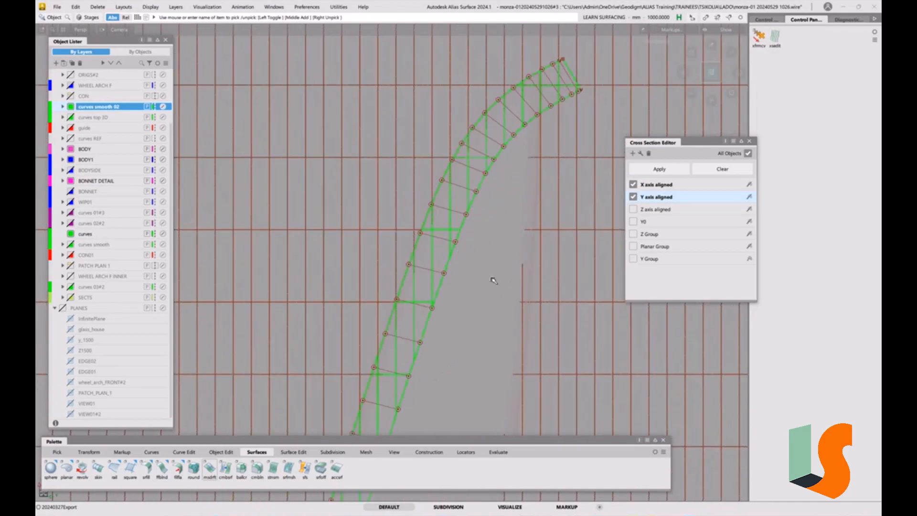
left_click_drag(436, 290, 399, 276, "alt+shift")
right_click_drag(400, 276, 399, 250, "alt+shift")
mouse_move(400, 250)
left_mouse_down("alt+shift")
mouse_move(405, 271)
mouse_move(407, 250)
mouse_move(432, 254)
mouse_move(413, 252)
mouse_move(374, 294)
left_mouse_up("alt+shift")
Edit the draft wall's construction history, trying a draft angle of 28 and settling on 29.296.
key("ctrl+q")
left_click(415, 313)
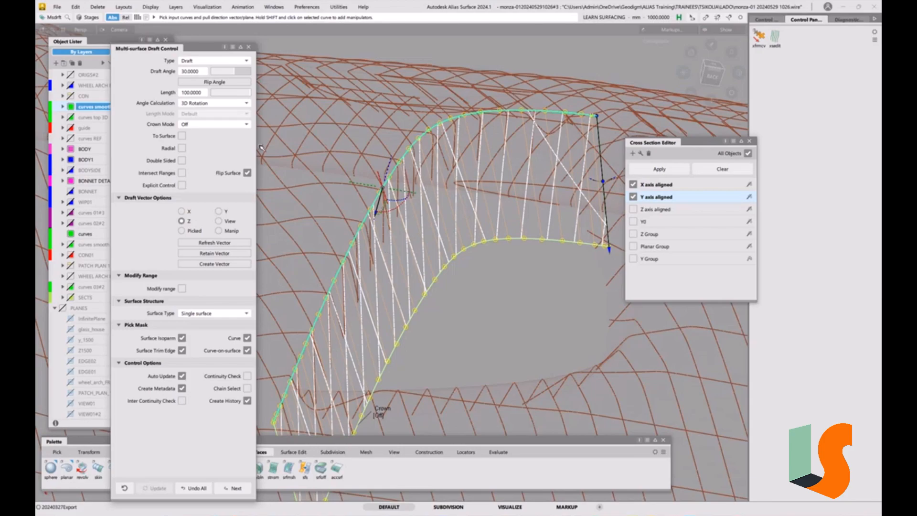
left_click(232, 72)
left_click_drag(232, 70, 235, 71)
mouse_move(424, 232)
left_mouse_down("alt+shift")
mouse_move(407, 234)
mouse_move(415, 235)
left_mouse_up("alt+shift")
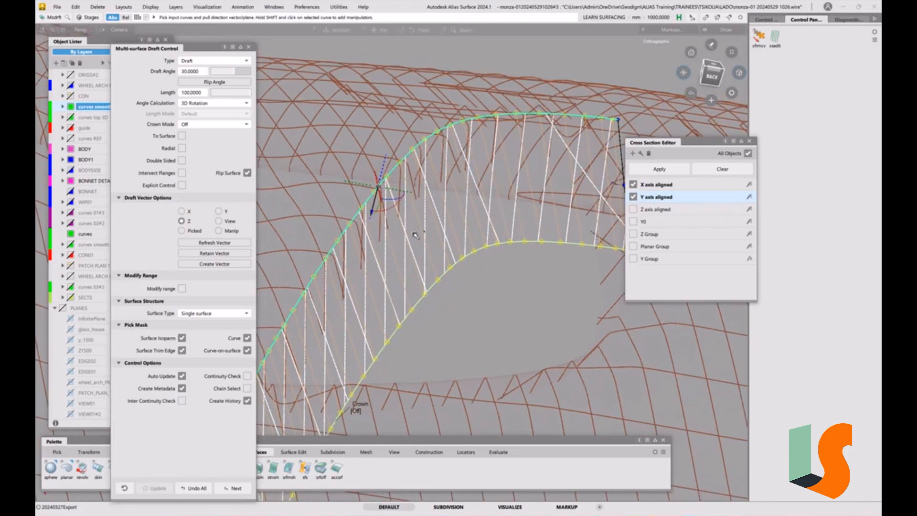
left_click_drag(325, 255, 333, 264, "alt+shift")
right_click_drag(333, 265, 345, 269, "alt+shift")
double_click(199, 73)
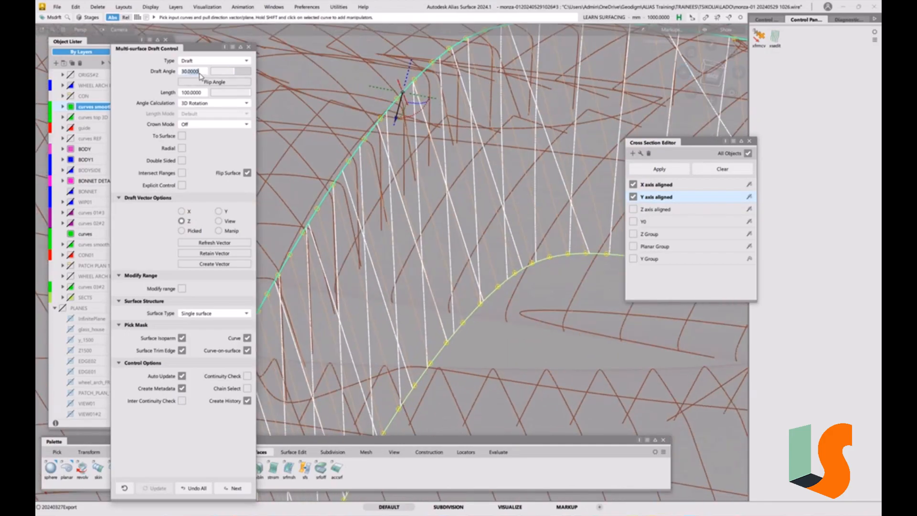
key("Return")
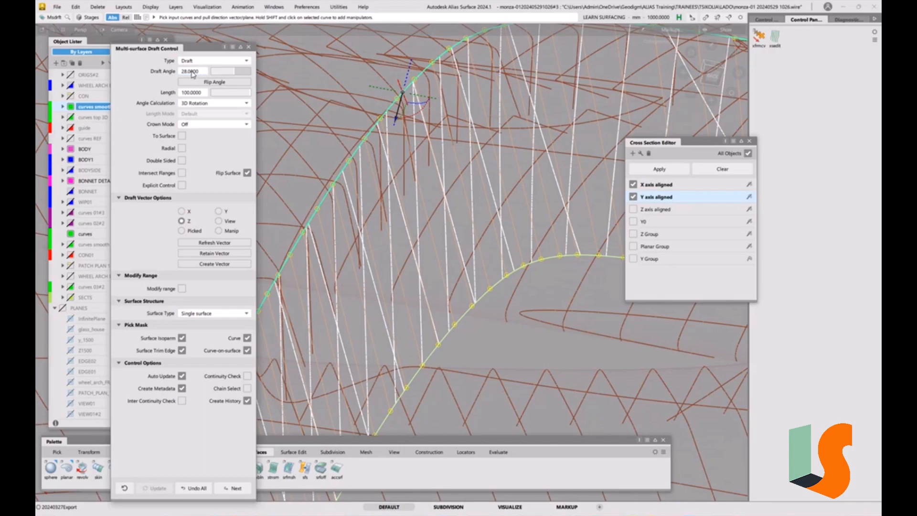
left_click_drag(192, 71, 199, 73)
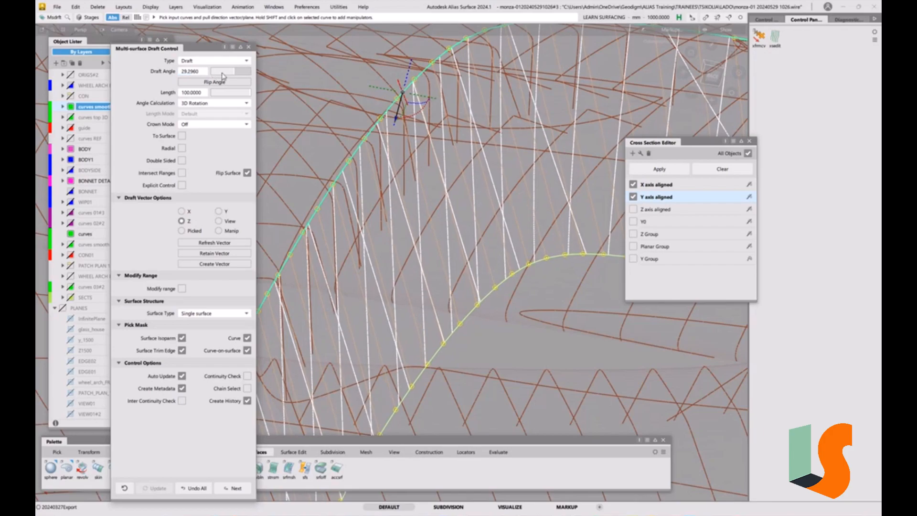
Check the adjusted wall against the scan, show all hidden objects again, and close the draft settings and Cross Section Editor.
left_click_drag(405, 130, 423, 210, "alt+shift")
left_click_drag(515, 203, 492, 223, "alt+shift")
left_click_drag(547, 209, 520, 199, "alt+shift")
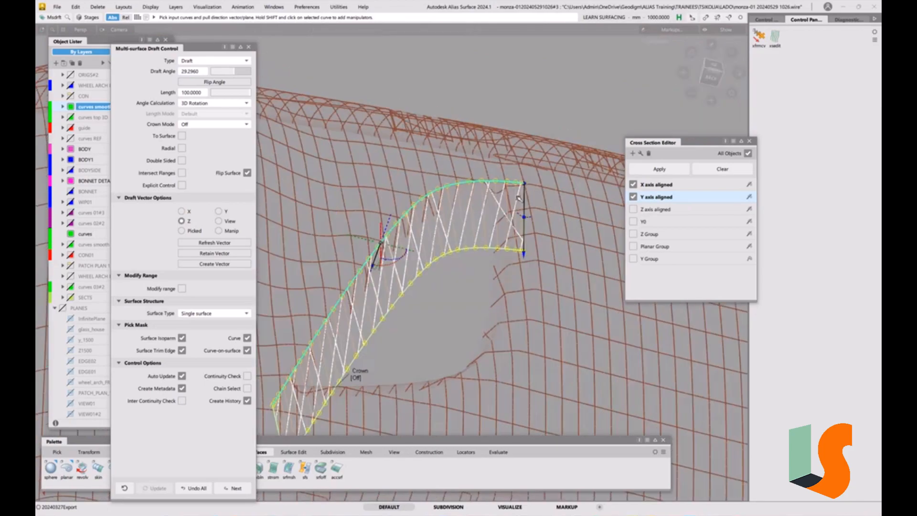
key("5")
left_click(249, 47)
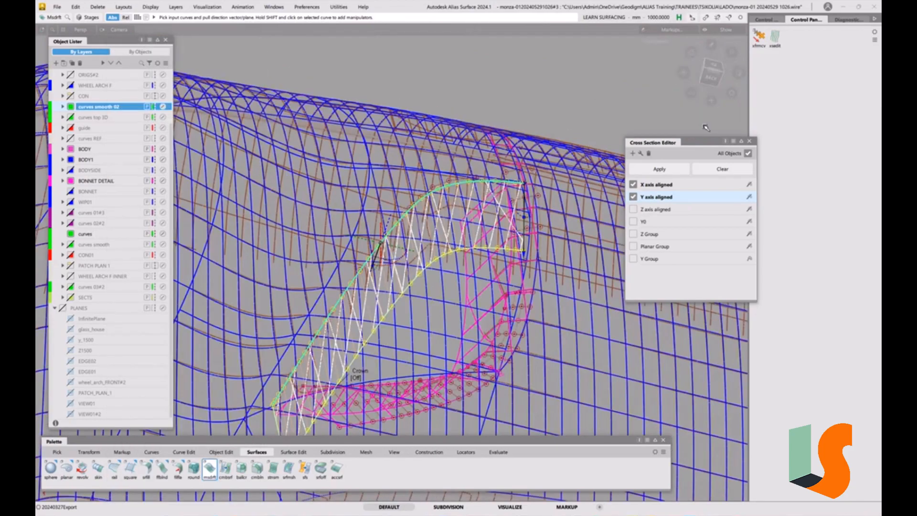
left_click(750, 141)
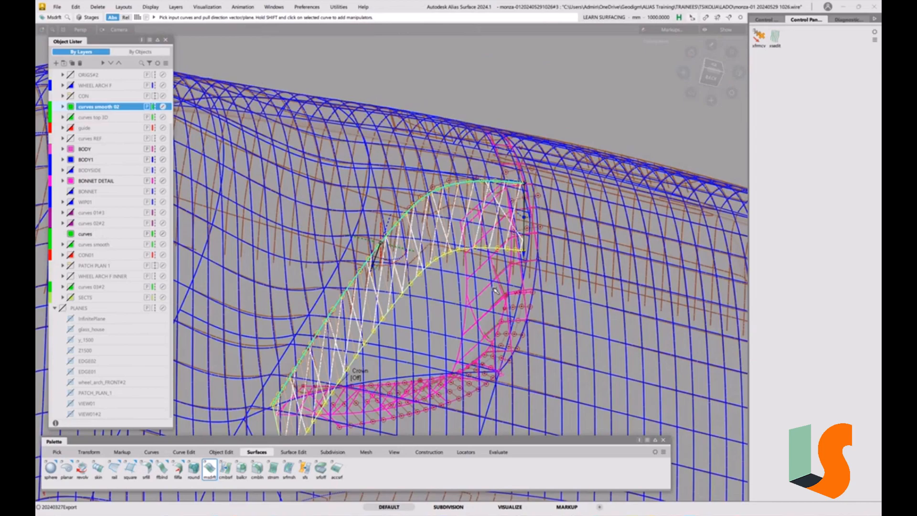
Reopen the Cross Section Editor and turn off the Y axis aligned and X axis aligned sections.
left_click_drag(486, 223, 351, 138, "alt+shift")
left_click(776, 40)
left_click(633, 198)
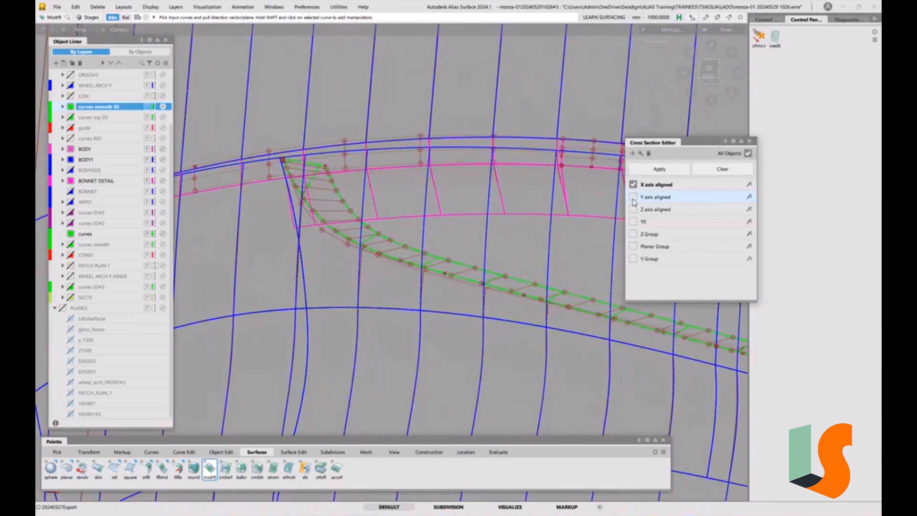
left_click_drag(537, 221, 313, 256, "alt+shift")
left_click(633, 184)
Pick the draft wall to examine its control points, and clear the selection.
left_click(379, 271)
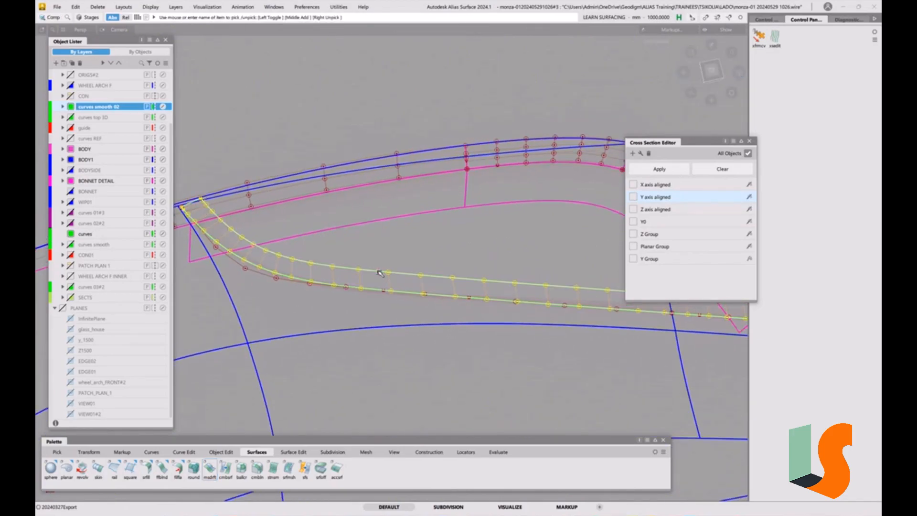
left_click_drag(457, 312, 443, 289, "ctrl+shift")
mouse_move(443, 288)
left_mouse_down("ctrl+shift")
mouse_move(407, 294)
mouse_move(436, 297)
left_mouse_up("ctrl+shift")
left_click(420, 275)
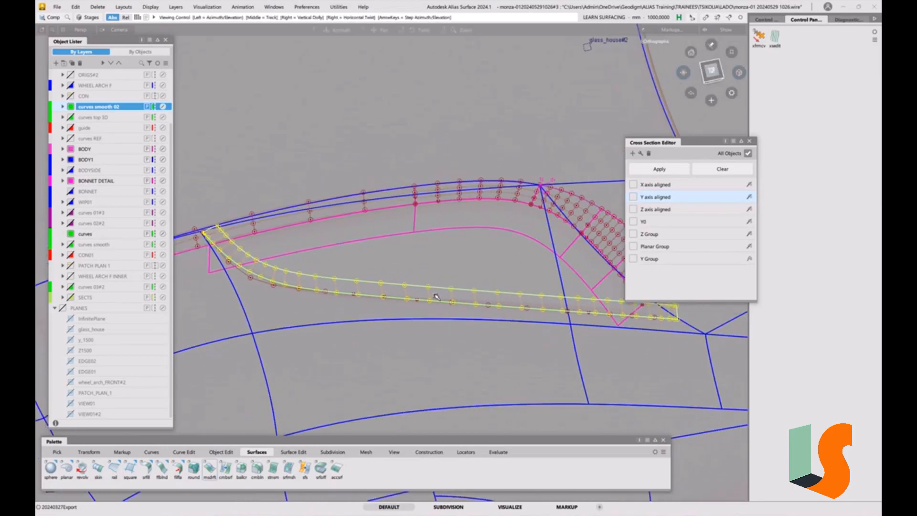
left_click(430, 300)
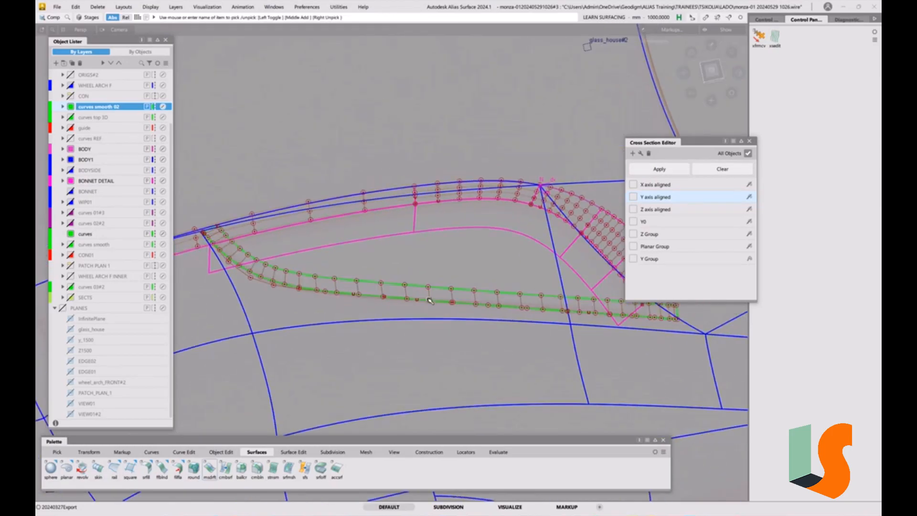
Reopen the draft wall's construction history and check the surface's degree and spans.
left_click_drag(670, 142, 660, 72)
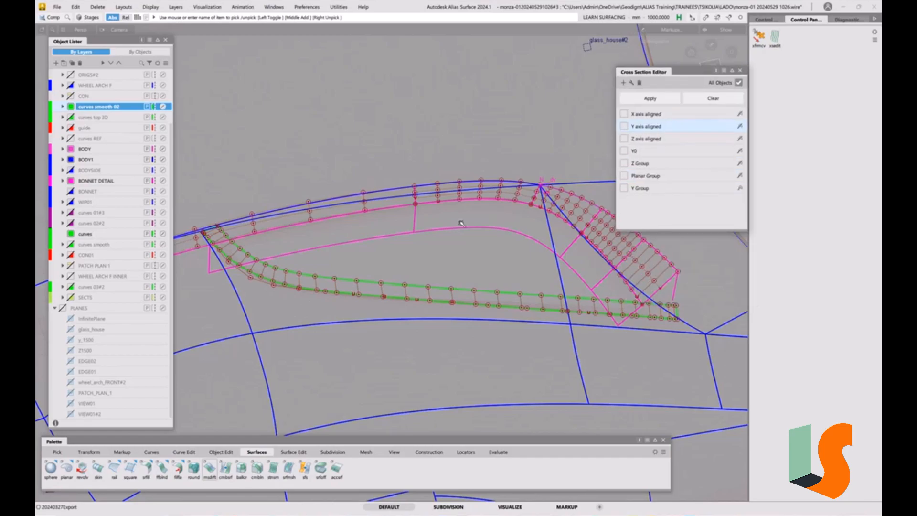
key("ctrl+q")
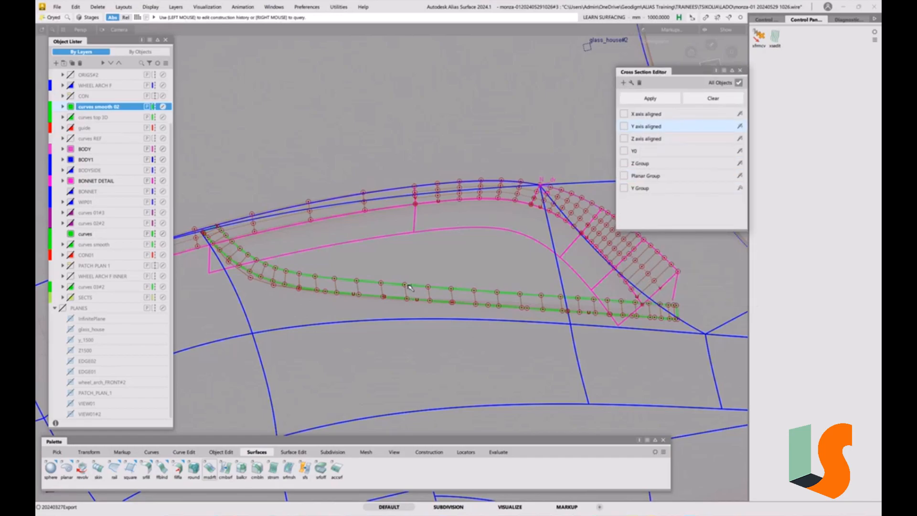
left_click(409, 286)
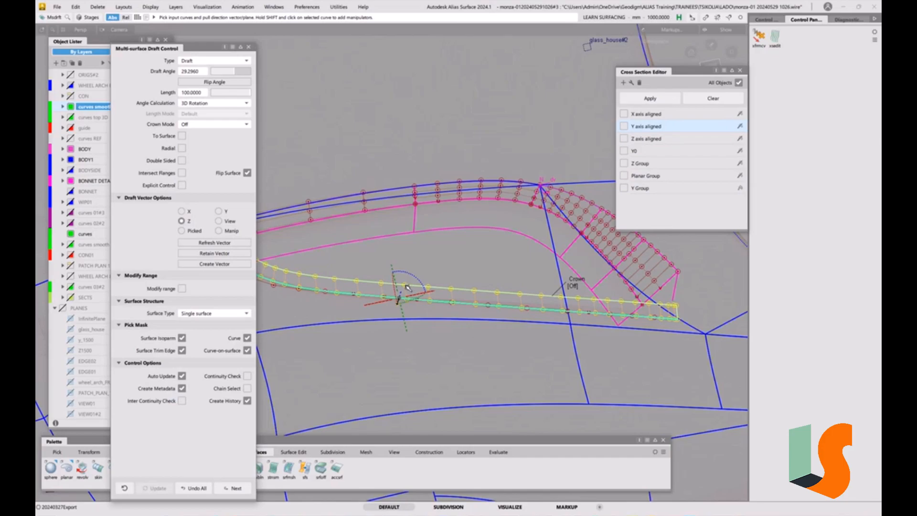
left_click(766, 20)
mouse_move(841, 77)
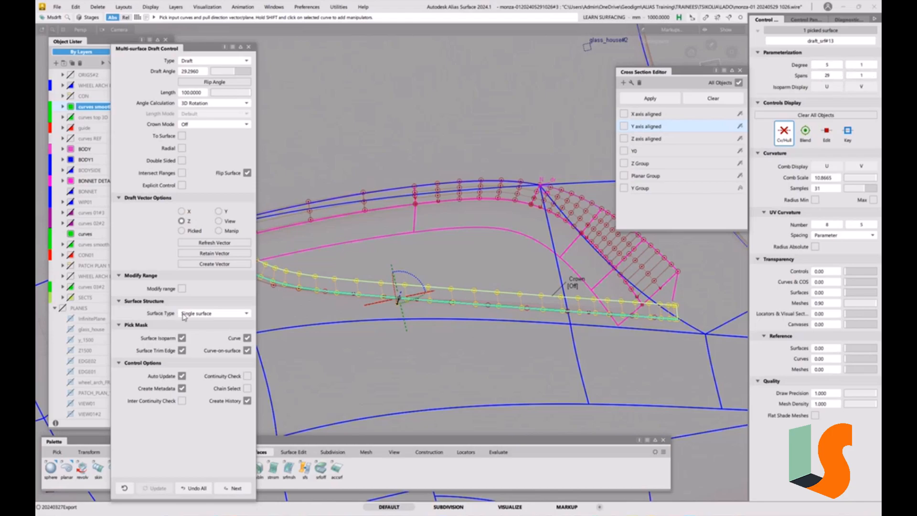
Set the draft wall's Surface Type to Multiple surfaces and inspect the new patch layout.
left_click(246, 315)
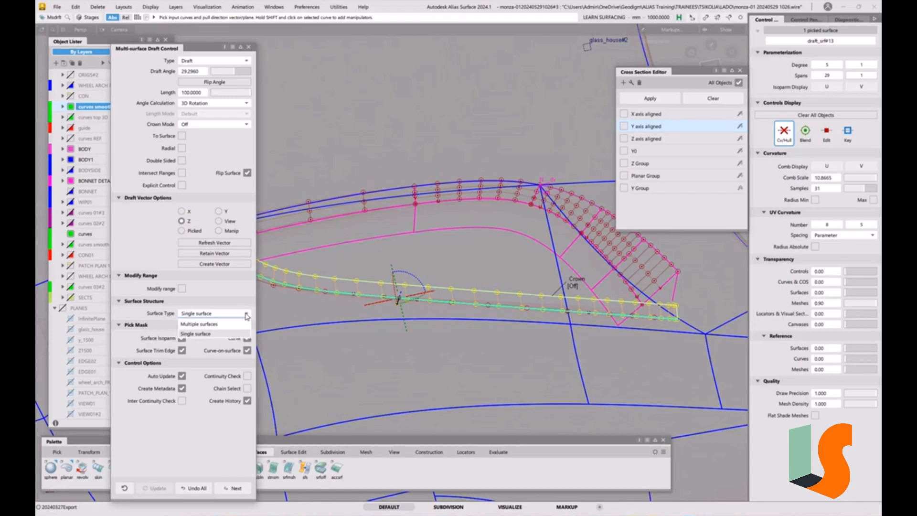
left_click(210, 324)
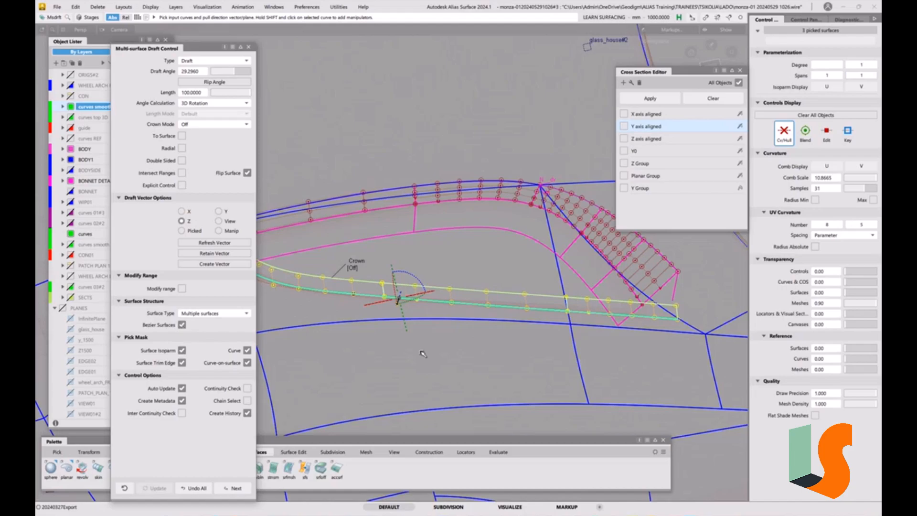
right_click_drag(467, 317, 470, 327, "alt+shift")
middle_click_drag(469, 327, 565, 371, "alt+shift")
right_click_drag(380, 317, 571, 267, "alt+shift")
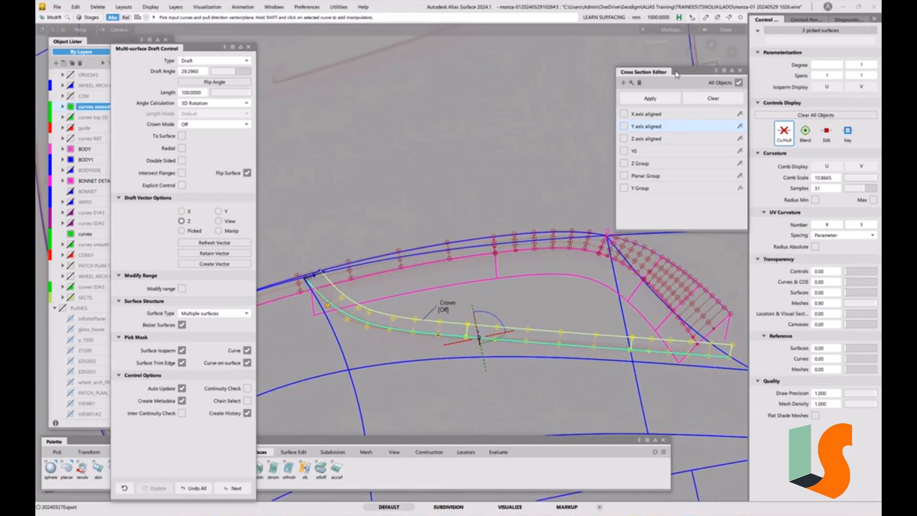
Clear the draft wall selection, and close the Multi-surface Draft Control and the Cross Section Editor.
left_click_drag(676, 74, 670, 153)
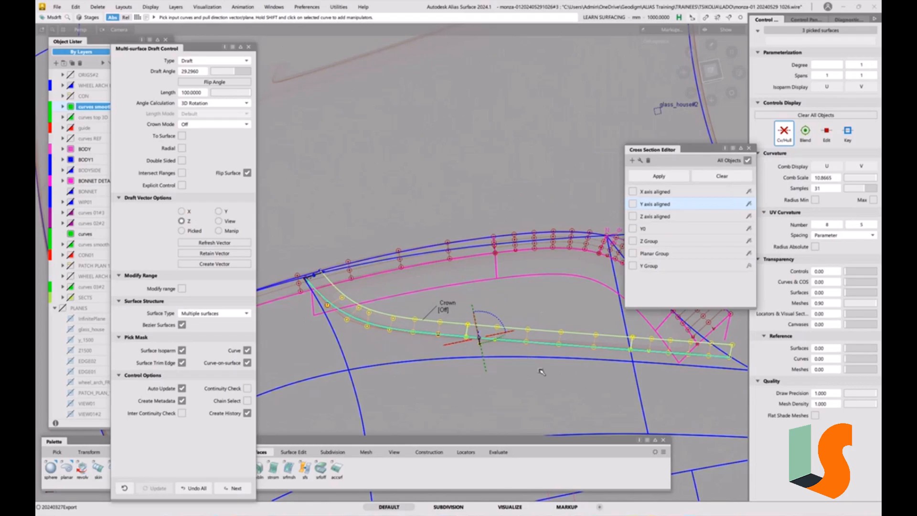
left_click(578, 307)
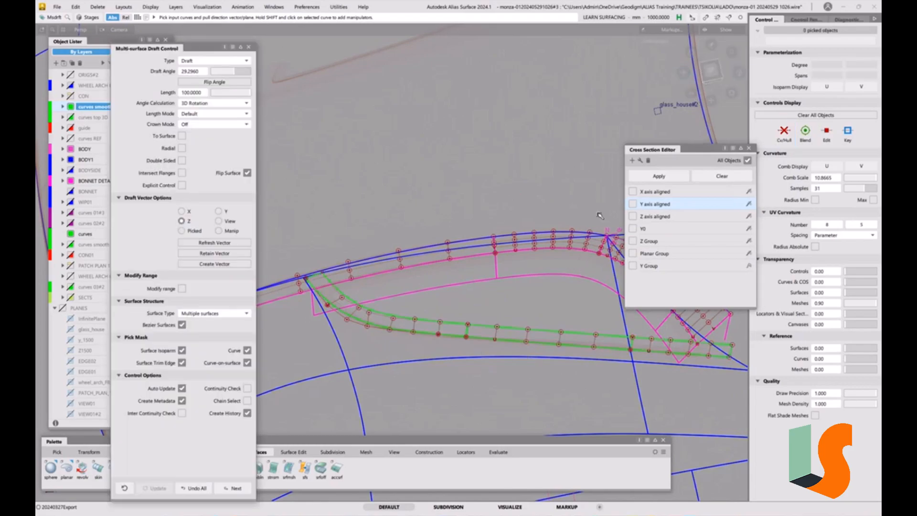
left_click(717, 79)
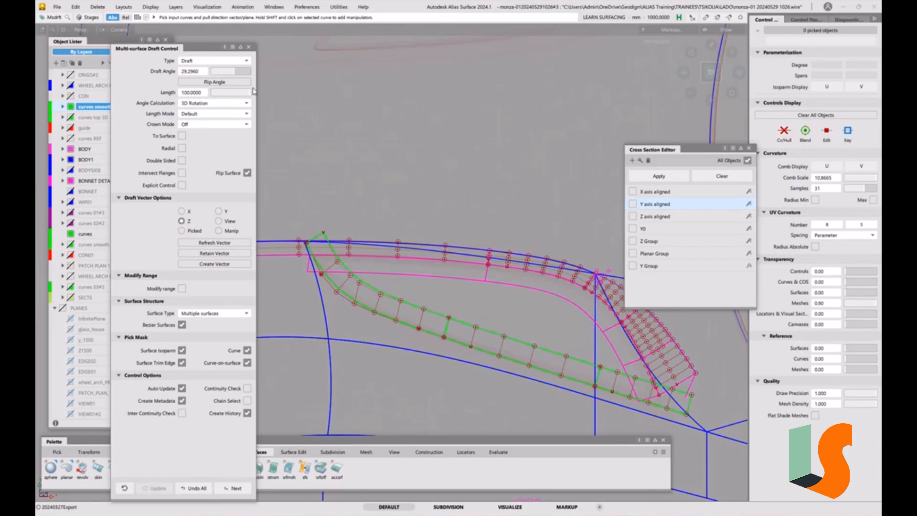
left_click(249, 47)
left_click_drag(378, 334, 380, 292, "ctrl+shift")
right_click_drag(353, 285, 369, 242, "alt+shift")
right_click_drag(389, 305, 434, 322, "alt+shift")
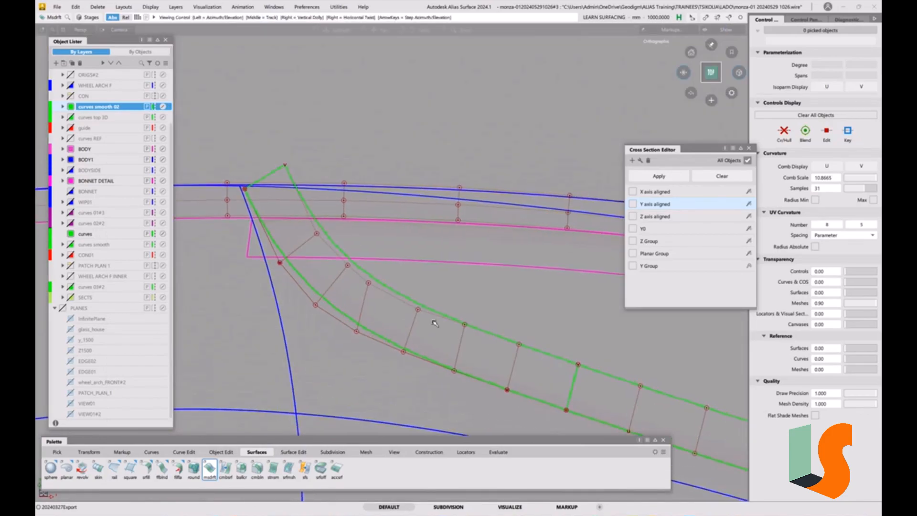
left_click(750, 148)
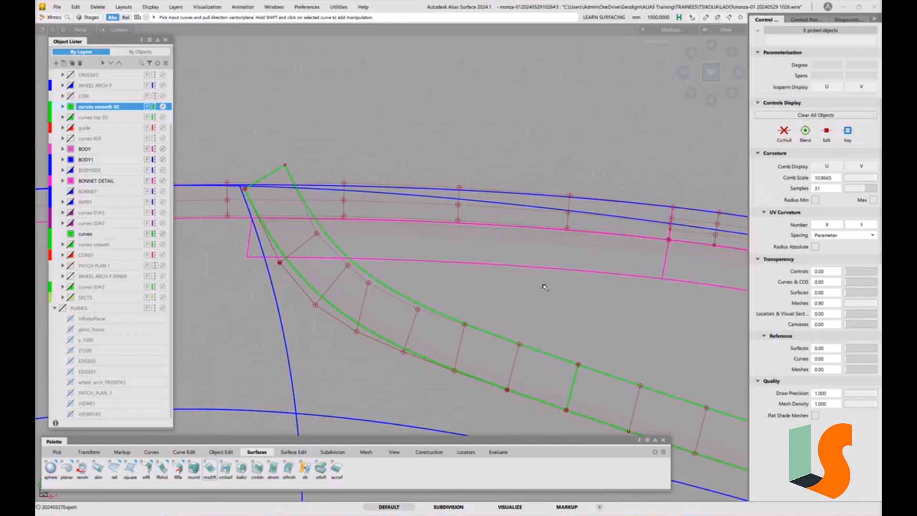
Slide two neighbouring CVs on the draft wall's upper edge near the bend to even out their spacing, and clear the selection.
key("space")
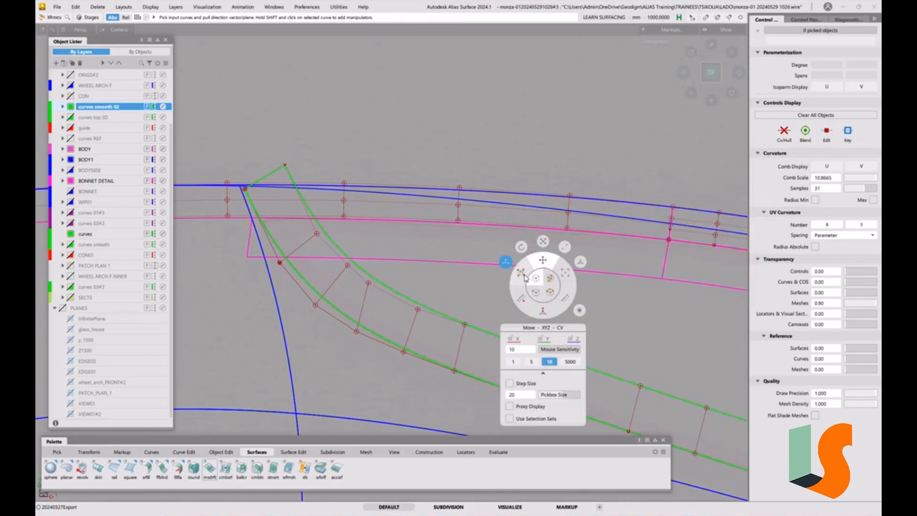
left_click(524, 277)
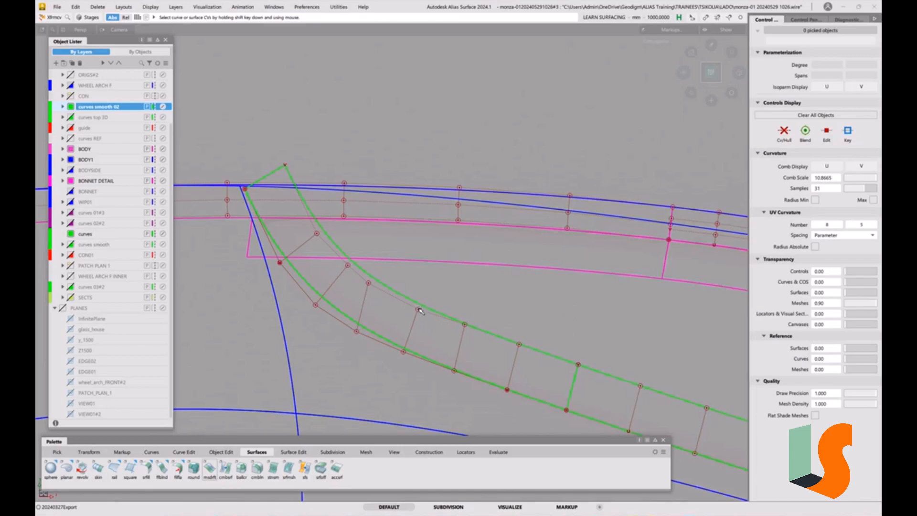
left_click(419, 311)
left_click(425, 319)
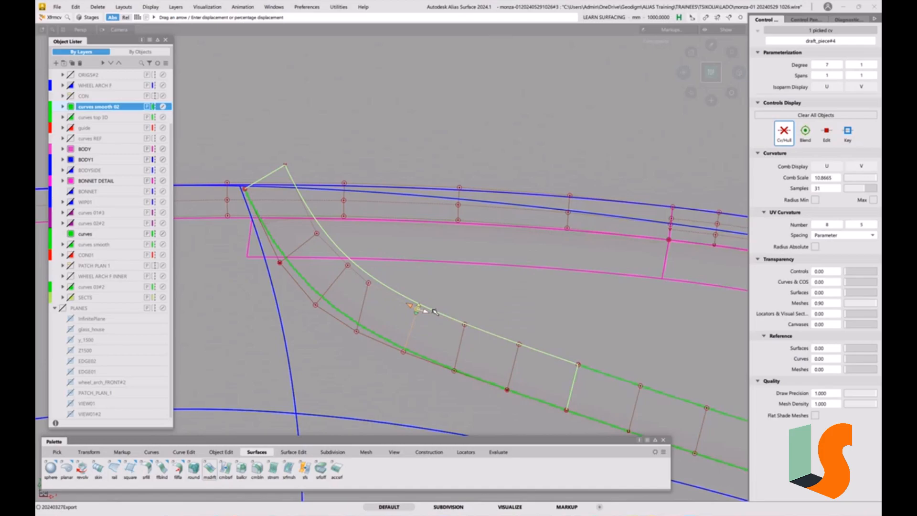
key("space")
left_click(457, 361)
left_click_drag(427, 311, 426, 311)
left_click(369, 284)
left_click_drag(380, 290, 389, 295)
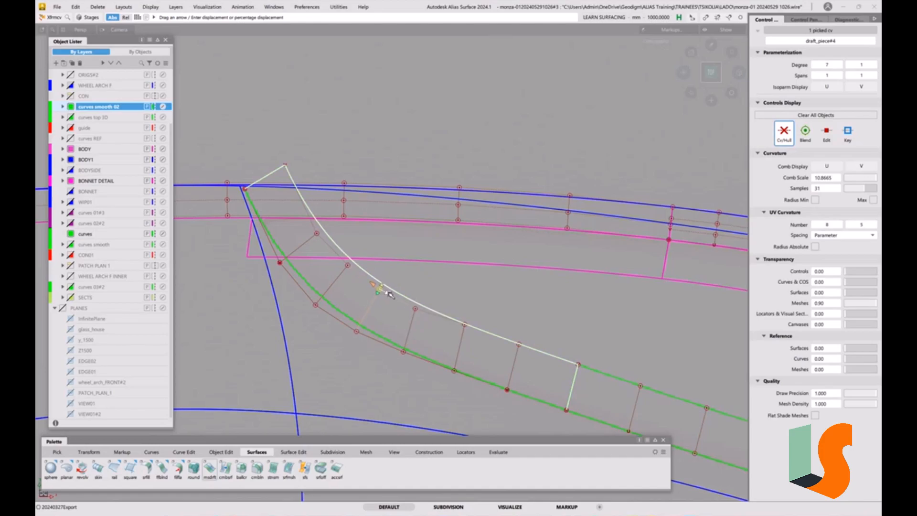
left_click(467, 276)
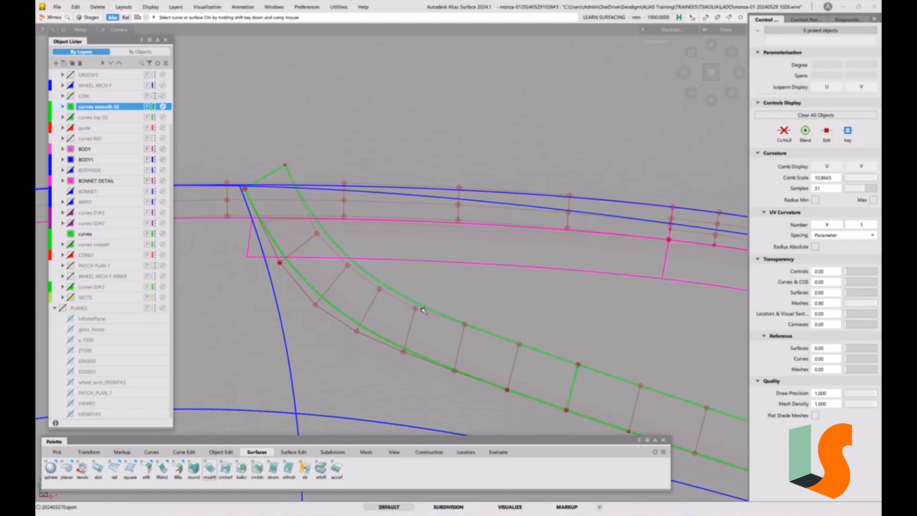
Nudge the same two upper-edge CVs of the draft wall slightly in Y to smooth the hull line.
right_click_drag(437, 315, 453, 299, "alt+shift")
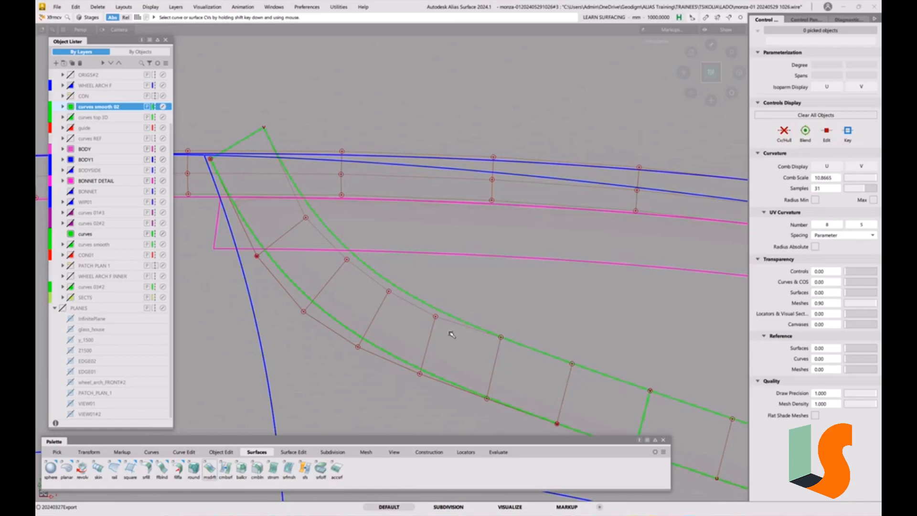
key("alt+shift")
left_click(437, 316)
left_click_drag(497, 302, 497, 299)
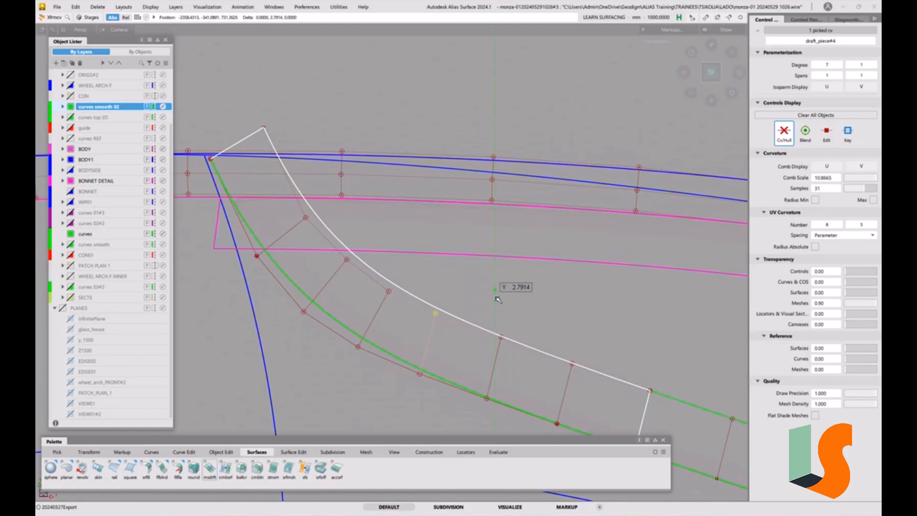
left_click(390, 292)
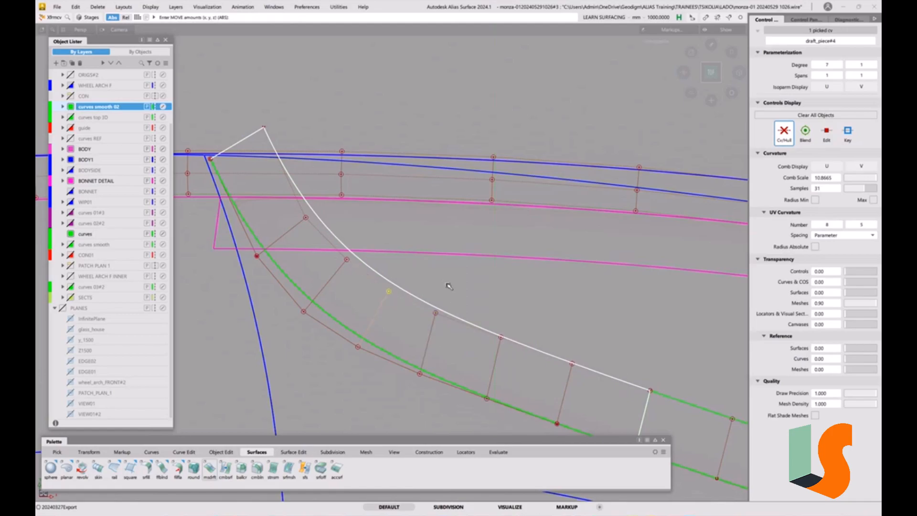
left_click_drag(448, 286, 449, 286)
Slide the upper-edge CV just after the draft wall's bend slightly along the hull towards the straight portion.
left_click(436, 314)
key("space")
left_click(475, 291)
left_click_drag(446, 318, 450, 319)
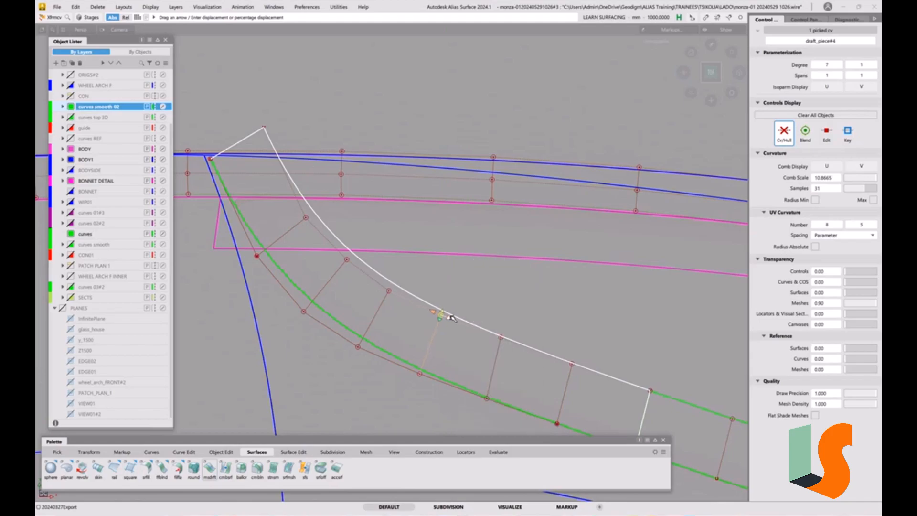
Assign the three draft wall surfaces to the BONNET DETAIL layer, make that layer active, and clear the selection.
left_click_drag(536, 376, 524, 309, "ctrl+shift")
right_click_drag(524, 309, 491, 317, "alt+shift")
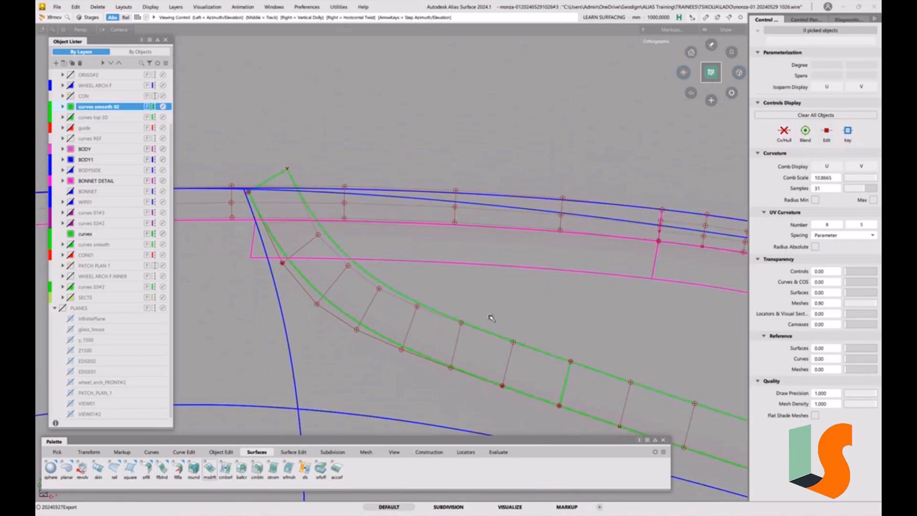
middle_click_drag(492, 317, 425, 242, "alt+shift")
left_click_drag(434, 298, 535, 317, "ctrl+shift")
right_click_drag(534, 317, 518, 334, "alt+shift")
middle_click_drag(517, 334, 471, 325, "alt+shift")
left_click(547, 311)
right_click(93, 181)
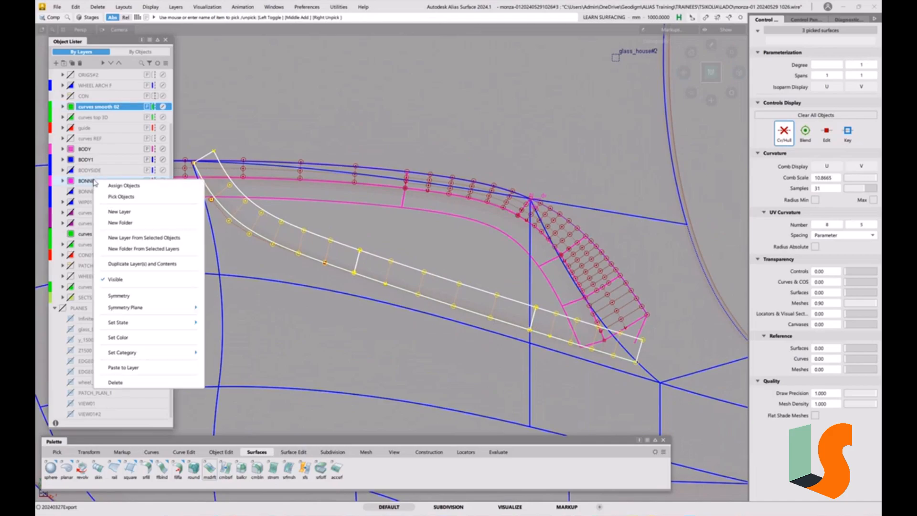
left_click(113, 186)
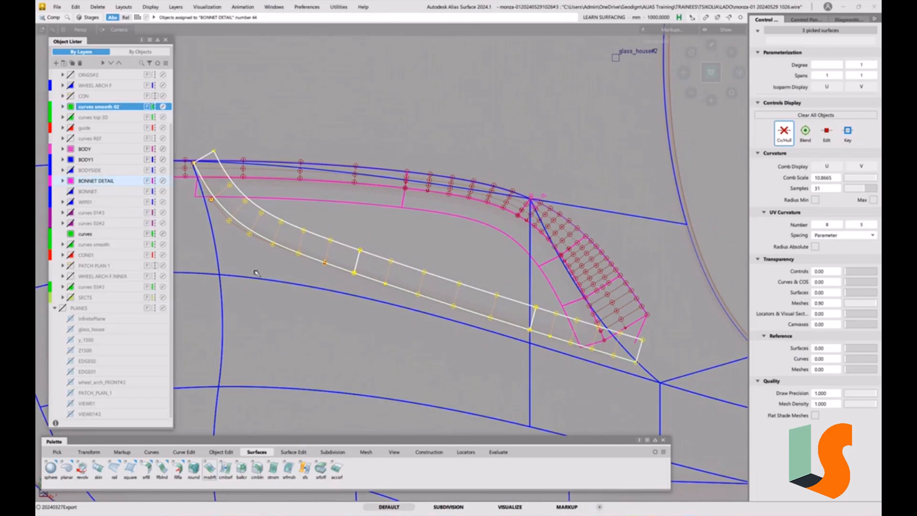
left_click(105, 183)
left_click(347, 311)
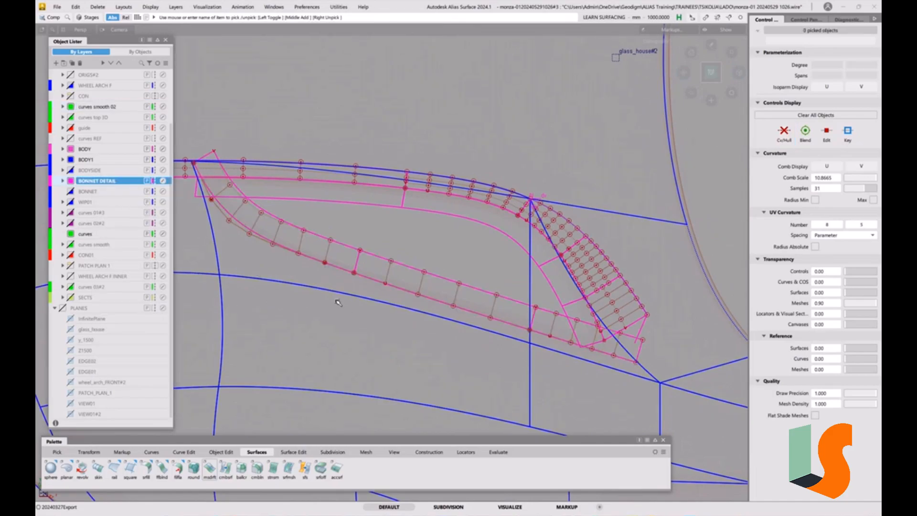
Review the bonnet detail surfaces against the surrounding body surfaces, and hide the BODY1 layer.
key("F2")
key("F2")
mouse_move(323, 268)
left_mouse_down("alt+shift")
mouse_move(243, 212)
mouse_move(430, 267)
mouse_move(547, 282)
mouse_move(516, 299)
mouse_move(465, 279)
mouse_move(453, 287)
mouse_move(465, 308)
mouse_move(484, 285)
left_mouse_up("alt+shift")
middle_click_drag(476, 244, 580, 258, "alt+shift")
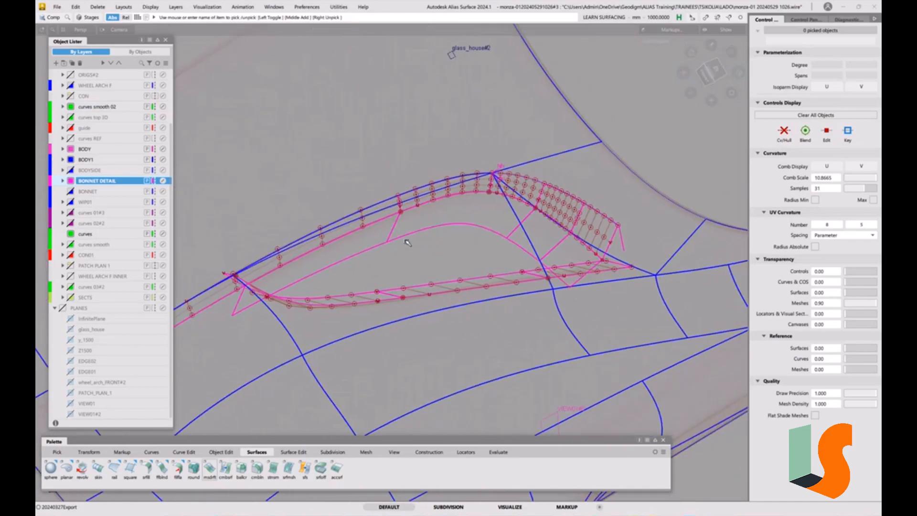
right_click_drag(410, 182, 331, 160, "alt+shift")
middle_click_drag(331, 159, 347, 104, "alt+shift")
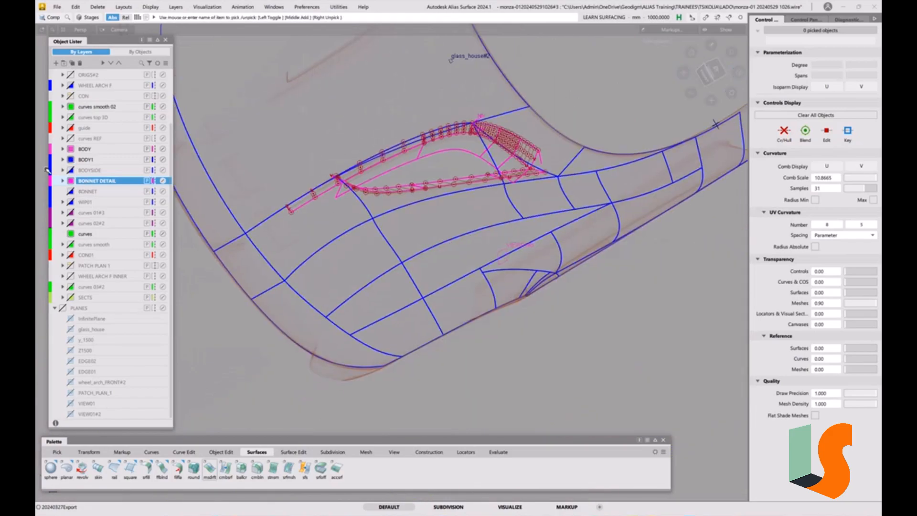
left_click(71, 161)
Assign the VIEW01#3 and glass_house#2 planes to the PLANES layer, and make BONNET DETAIL the active layer.
middle_click_drag(457, 194, 379, 256, "alt+shift")
left_click_drag(444, 264, 434, 245, "alt+shift")
middle_click_drag(439, 245, 426, 222, "alt+shift")
left_click_drag(485, 258, 480, 250, "alt+shift")
right_click_drag(481, 249, 459, 254, "alt+shift")
middle_click_drag(459, 254, 485, 237, "alt+shift")
left_click(465, 247, "ctrl+shift")
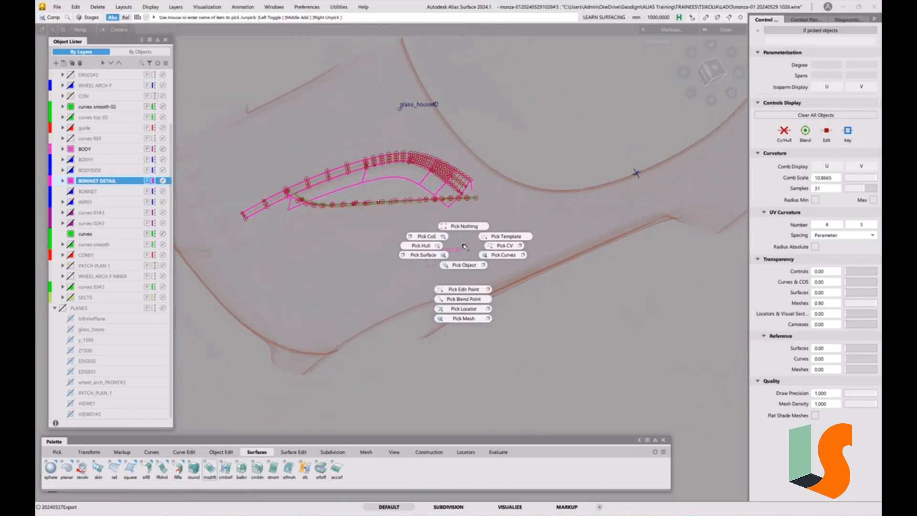
left_click(463, 265)
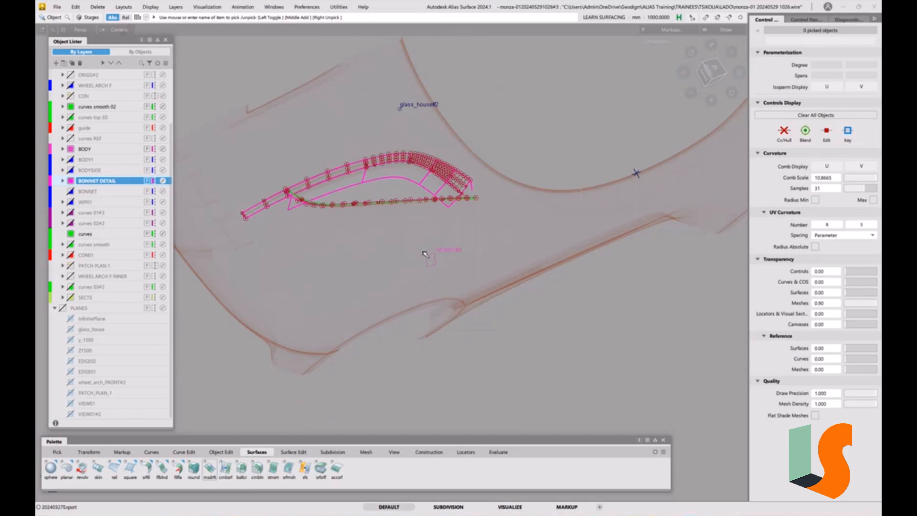
left_click(429, 256)
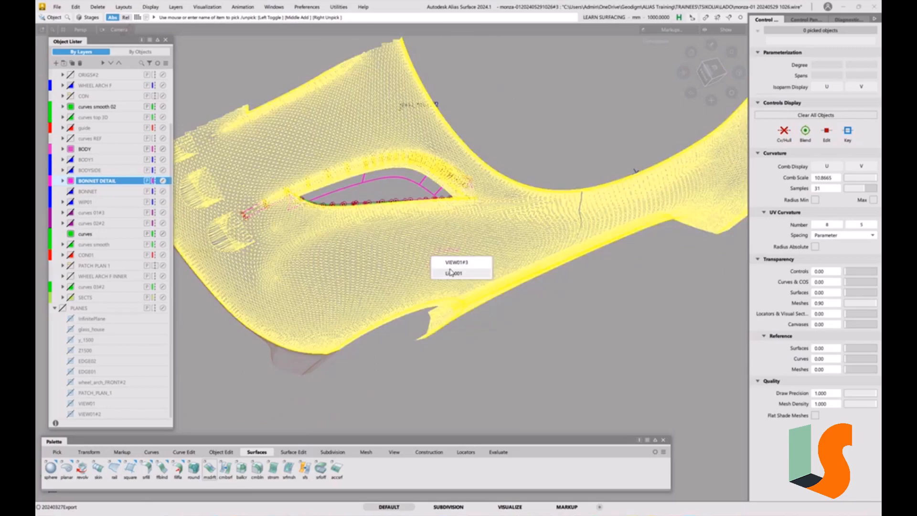
left_click(453, 263)
left_click(402, 111)
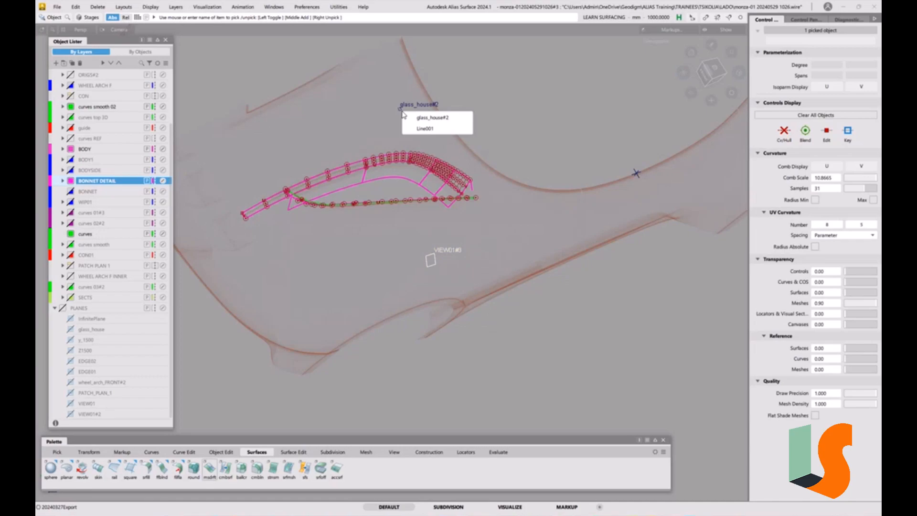
left_click(420, 117)
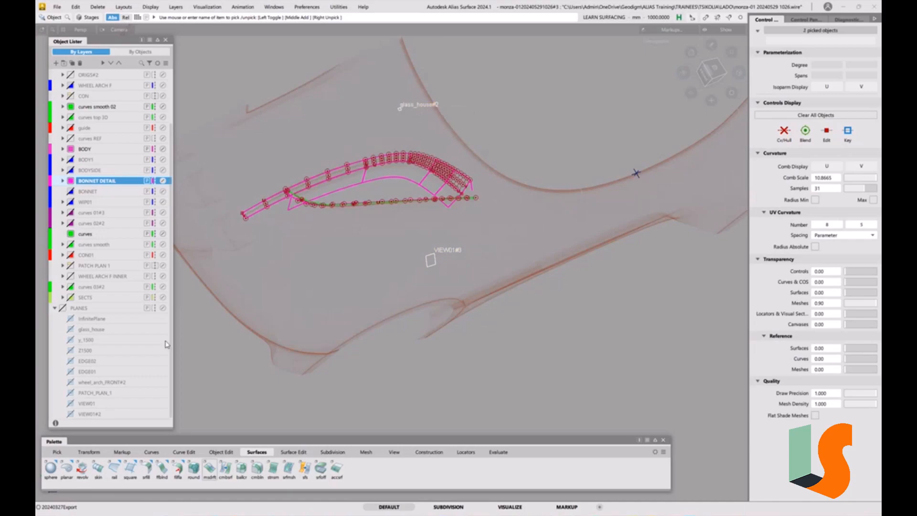
right_click(87, 310)
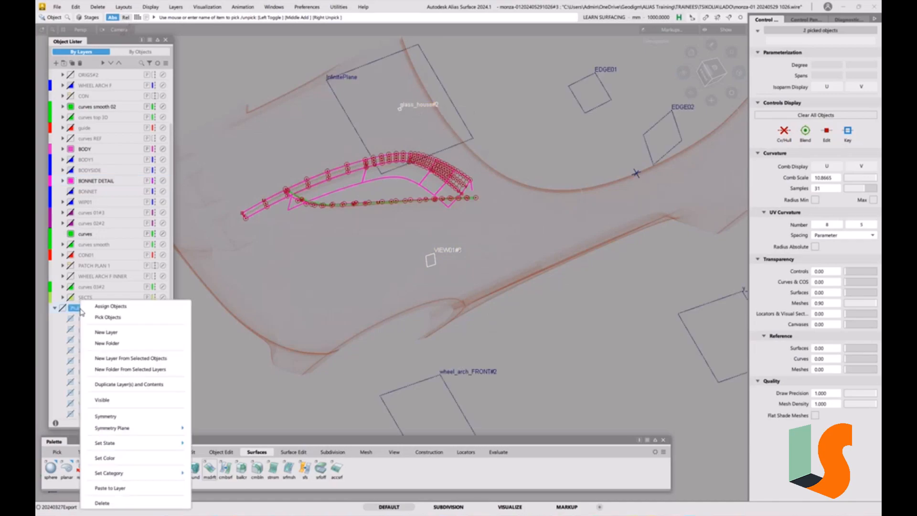
left_click(106, 310)
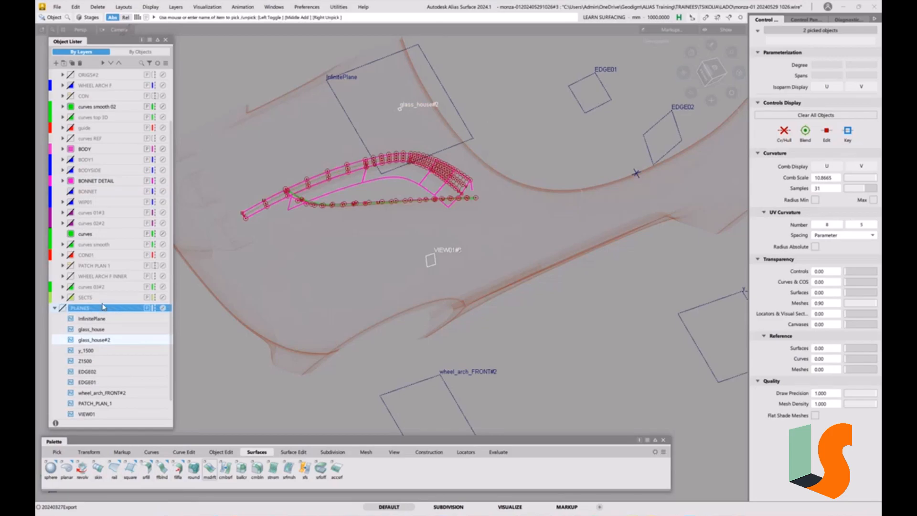
left_click(98, 181)
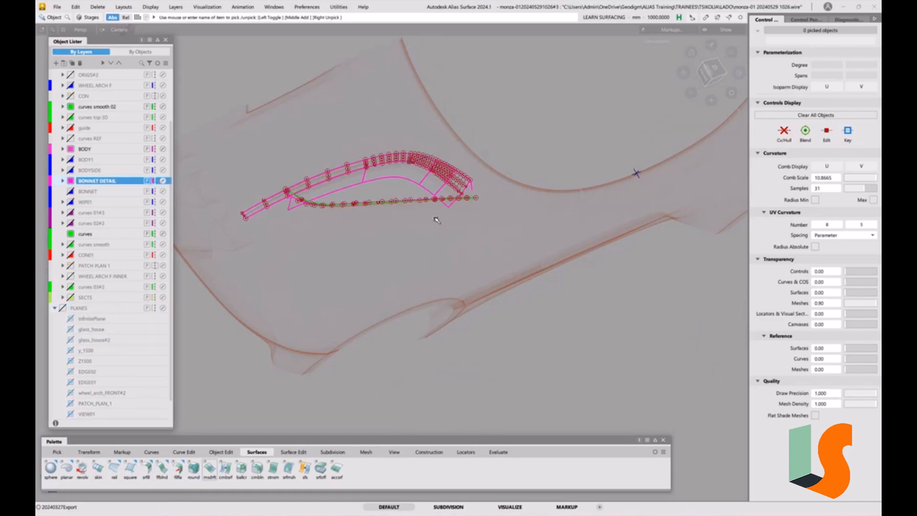
Delete the stray cross-shaped marker on the scan's windscreen edge.
left_click_drag(584, 209, 590, 230, "ctrl+shift")
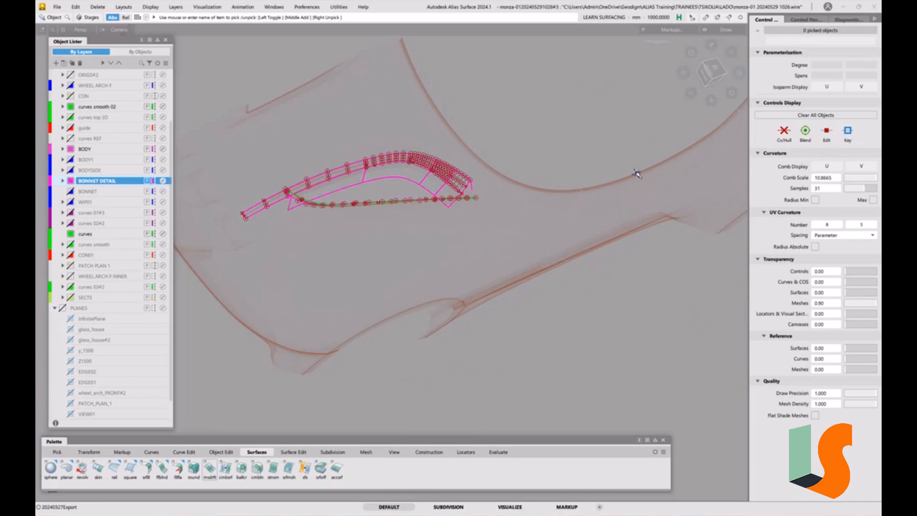
left_click(637, 173)
left_click(652, 176)
key("Delete")
left_click(440, 289)
Pick the three curves along the draft wall's lower edge to check them, clear the selection, and hide the curves smooth 02 layer.
middle_click_drag(497, 221, 549, 263, "alt+shift")
left_click_drag(513, 249, 488, 281, "alt+shift")
right_click_drag(488, 280, 473, 280, "alt+shift")
left_click_drag(405, 300, 416, 310, "ctrl+shift")
left_click_drag(431, 266, 405, 282)
left_click_drag(533, 262, 535, 277)
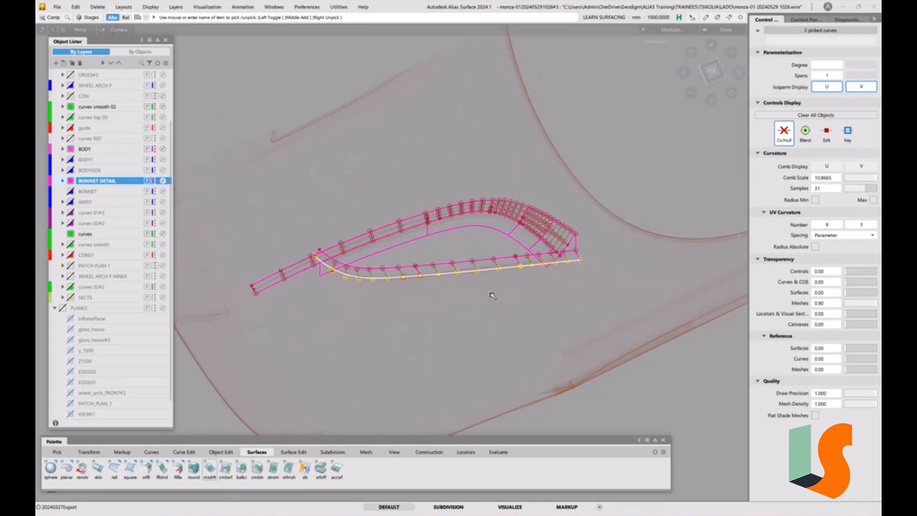
left_click_drag(422, 307, 404, 229, "ctrl+shift")
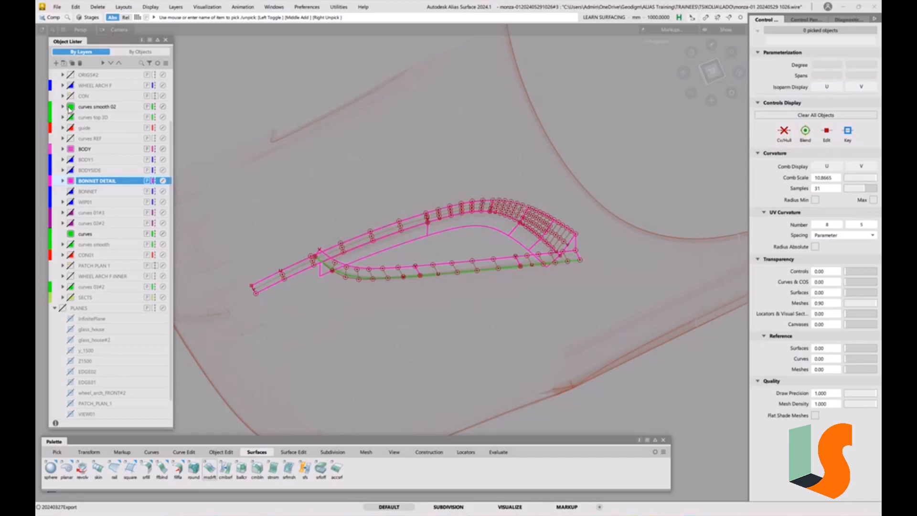
mouse_move(494, 236)
left_mouse_down("alt+shift")
mouse_move(454, 237)
mouse_move(469, 240)
mouse_move(491, 214)
left_mouse_up("alt+shift")
Shade the model in top view and compare the surfaces with the scan by hiding and reshowing the BONNET DETAIL layer.
key("F2")
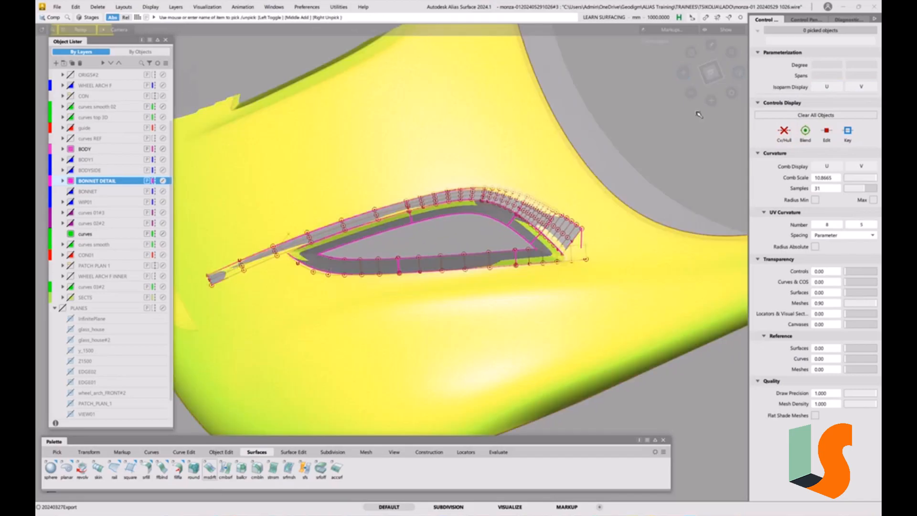
left_click(710, 73)
right_click_drag(518, 251, 517, 273, "alt+shift")
middle_click_drag(497, 270, 529, 308, "alt+shift")
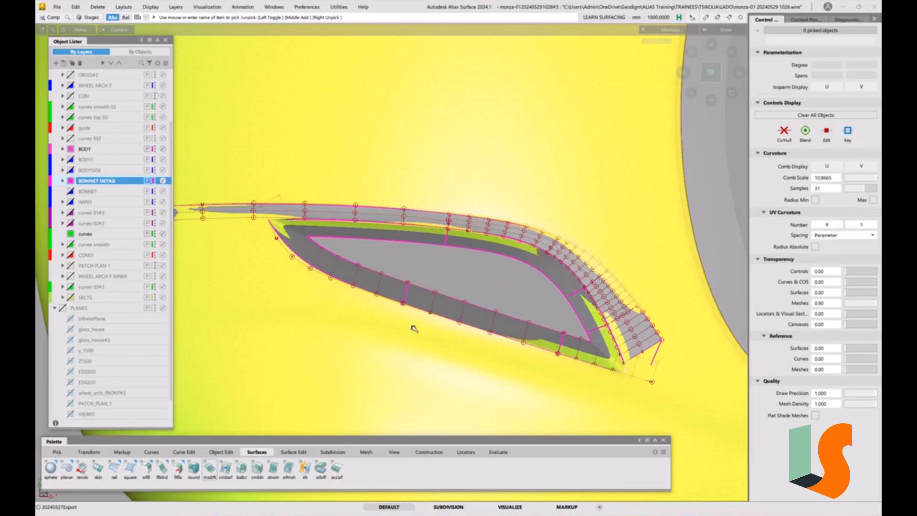
left_click(71, 182)
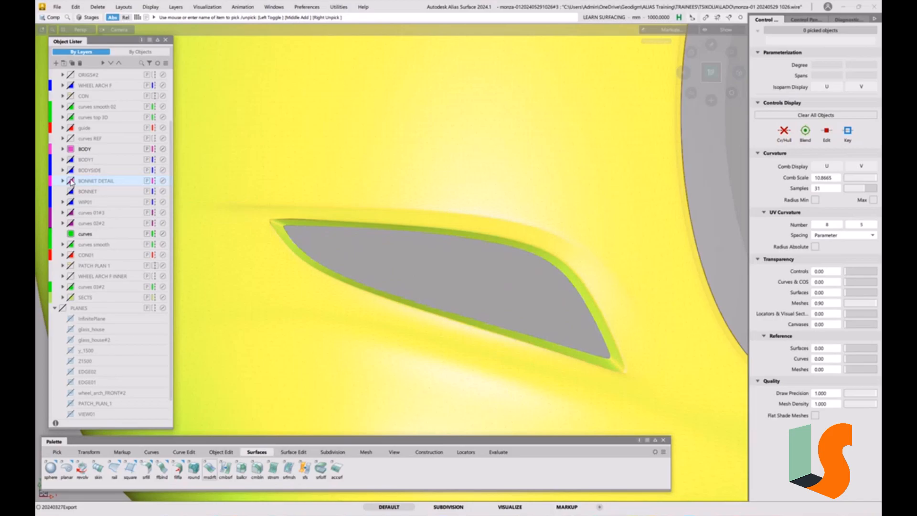
left_click(71, 181)
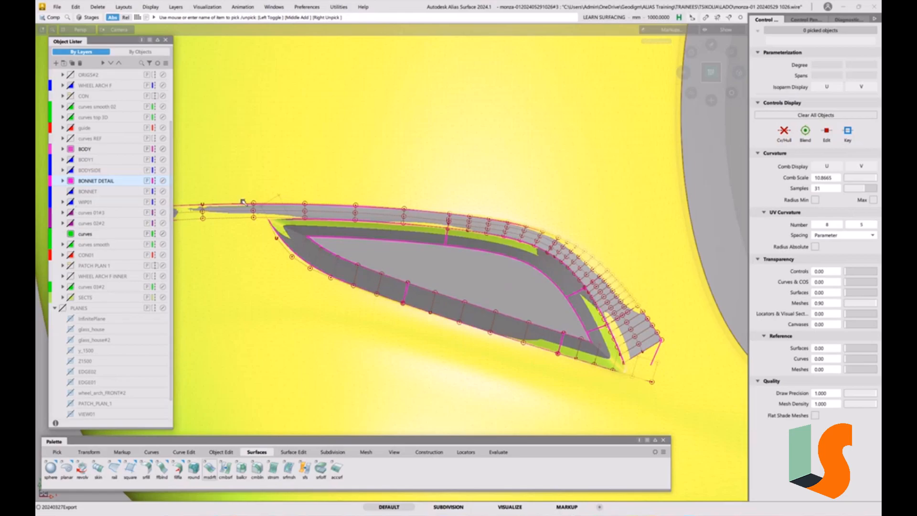
Examine the bonnet recess surfaces against the scan from an angled view, and return to the top view at the recess's pointed tip.
left_click_drag(423, 259, 433, 196, "alt+shift")
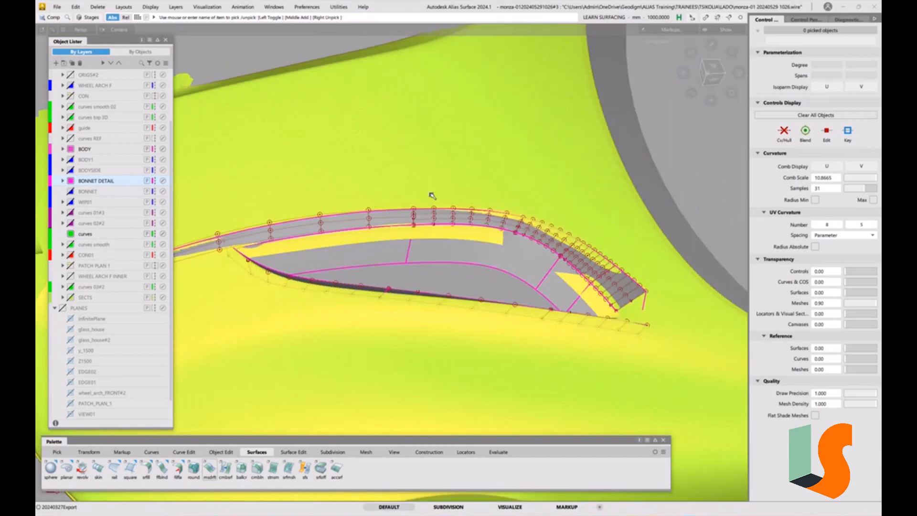
key("F9")
left_click_drag(449, 258, 473, 149, "alt+shift")
left_click(710, 69)
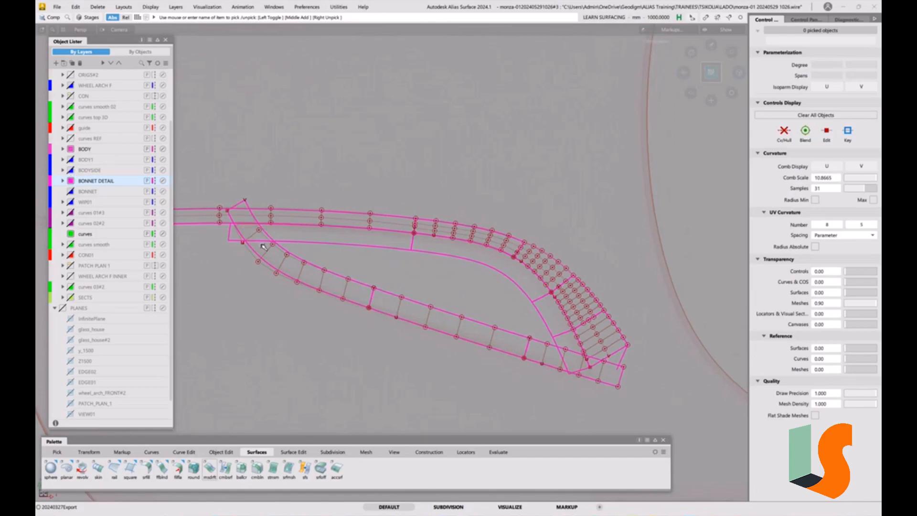
right_click_drag(248, 246, 271, 220, "alt+shift")
middle_click_drag(271, 219, 314, 257, "alt+shift")
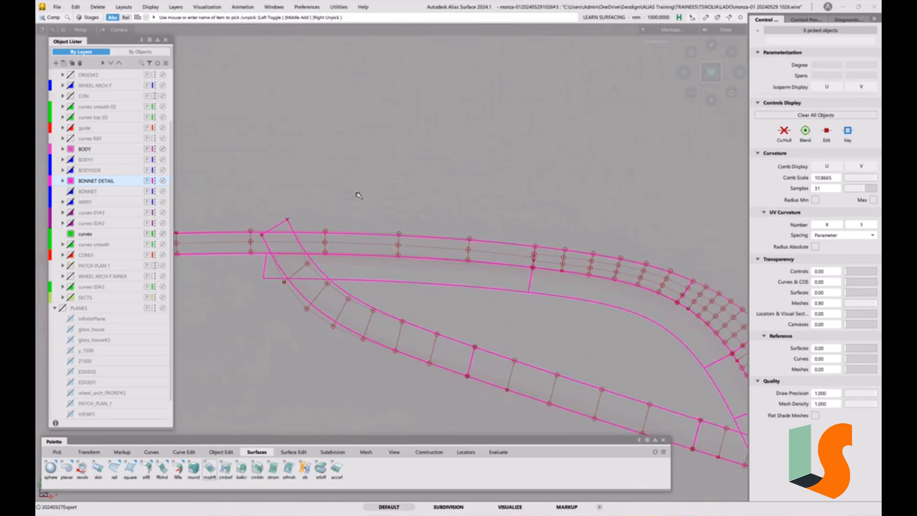
Compare the shaded and unshaded display at the recess's pointed tip to examine where the two draft walls cross.
key("5")
right_click_drag(328, 277, 318, 264, "alt+shift")
key("4")
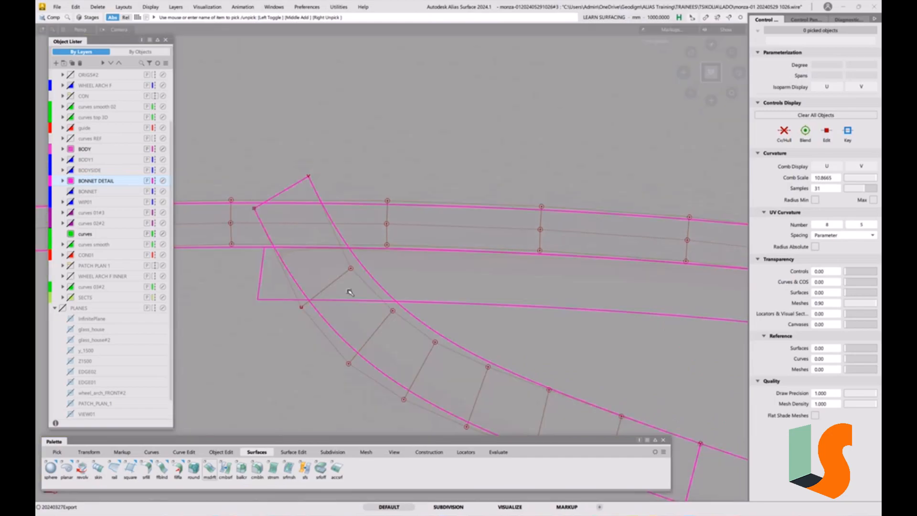
key("5")
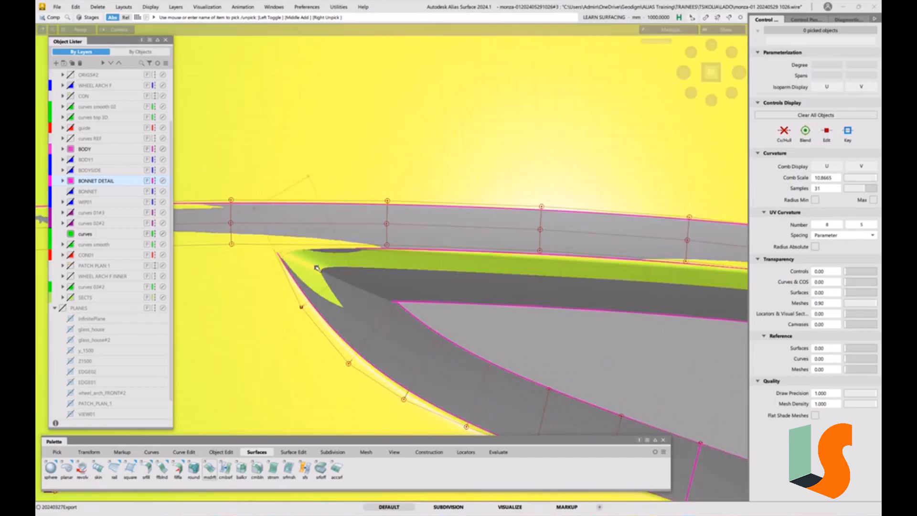
key("4")
right_click_drag(392, 293, 396, 285, "alt+shift")
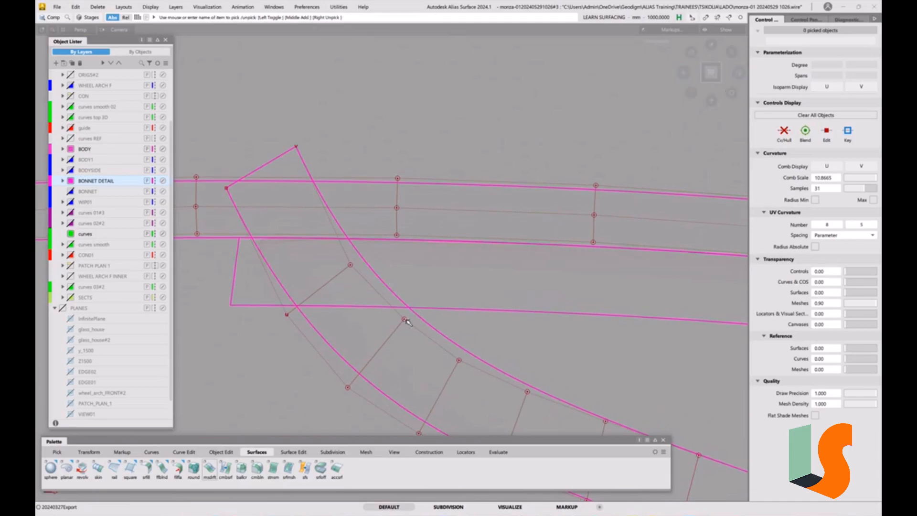
middle_click_drag(409, 324, 414, 267, "alt+shift")
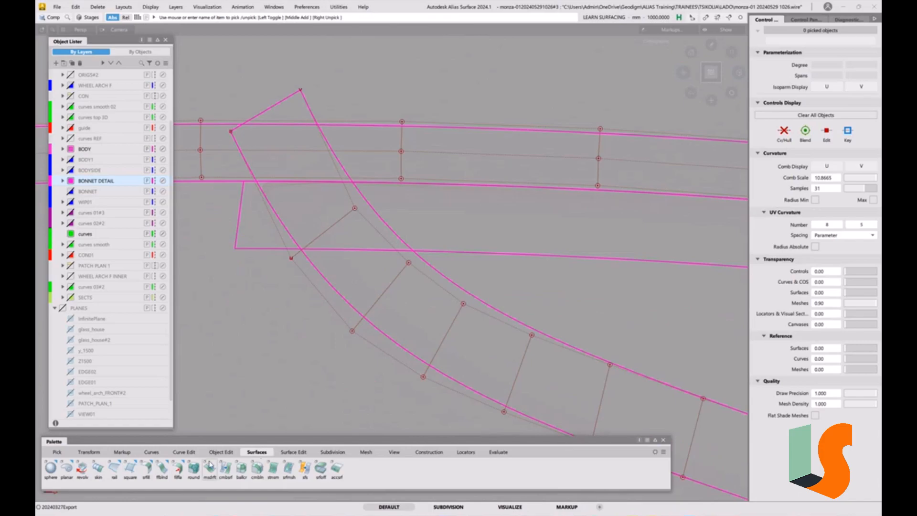
Set up a Surface Fillet with the G2 Curvature section type and Arc (Chord) construction type.
left_click(147, 469)
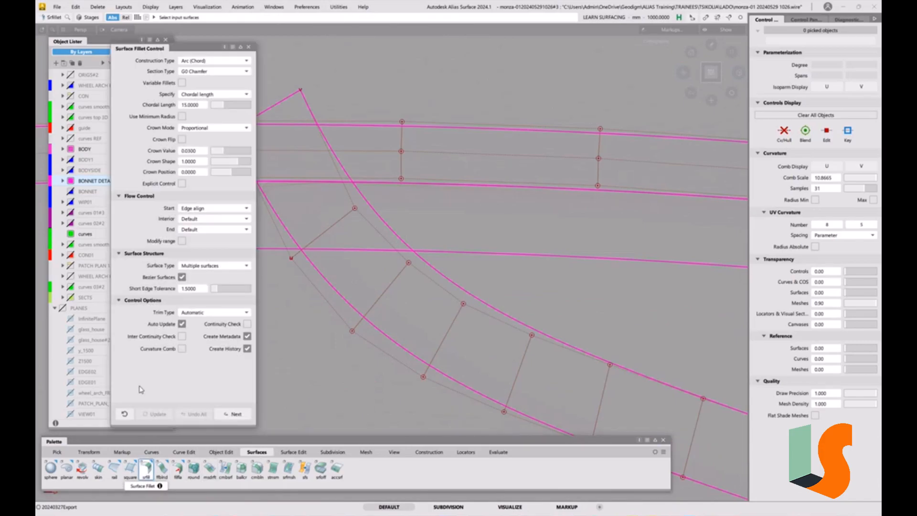
left_click(205, 72)
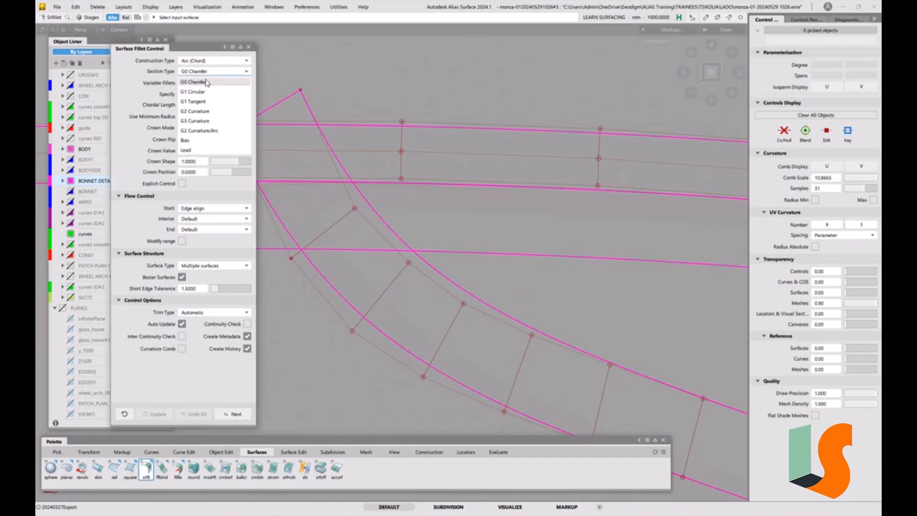
left_click(201, 112)
left_click_drag(199, 50, 177, 58)
left_click(194, 70)
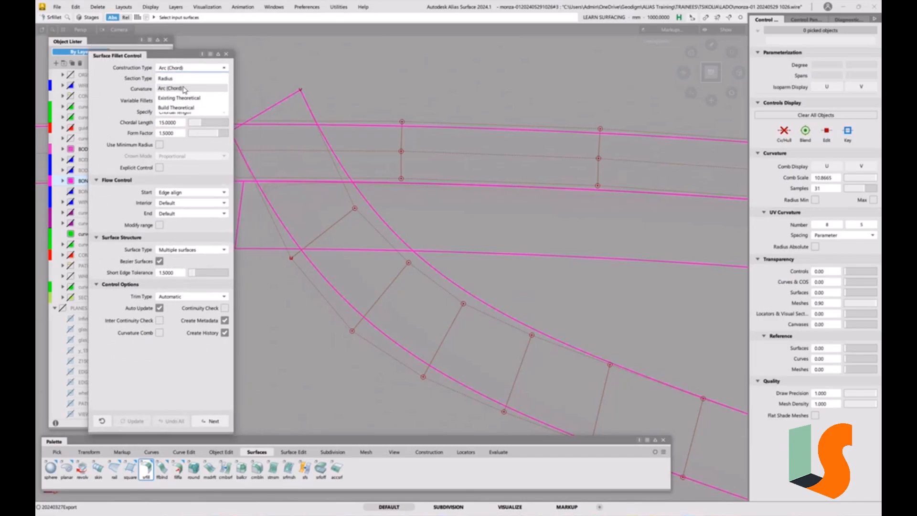
left_click(183, 90)
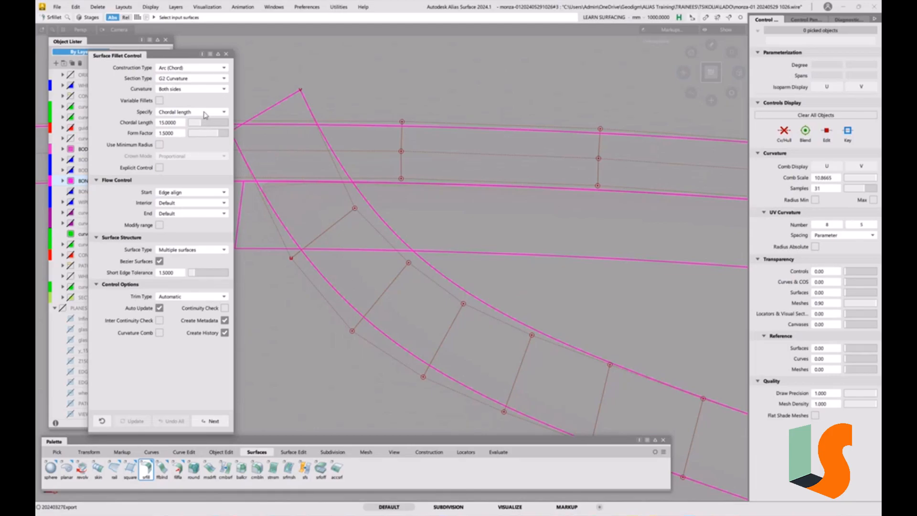
Build the fillet between the two crossing draft walls at the recess's pointed tip with a form factor of 1.
left_click(382, 221)
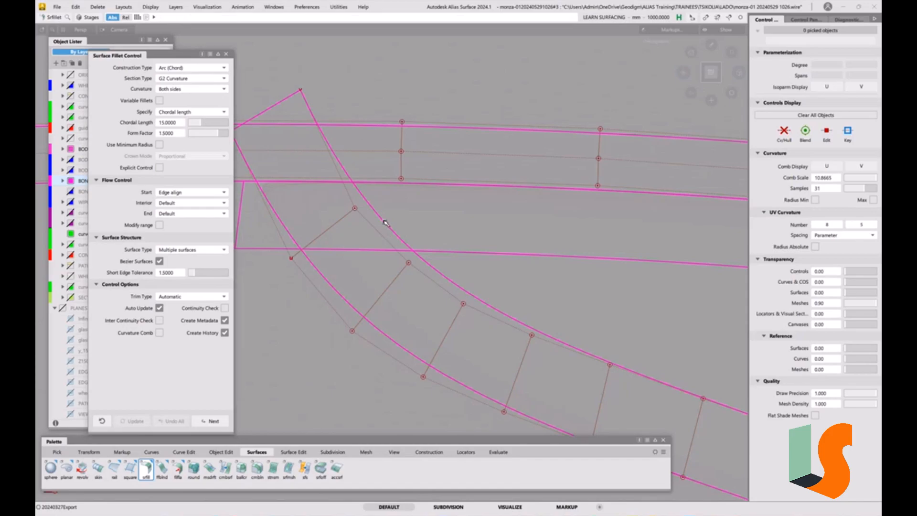
left_click(452, 252)
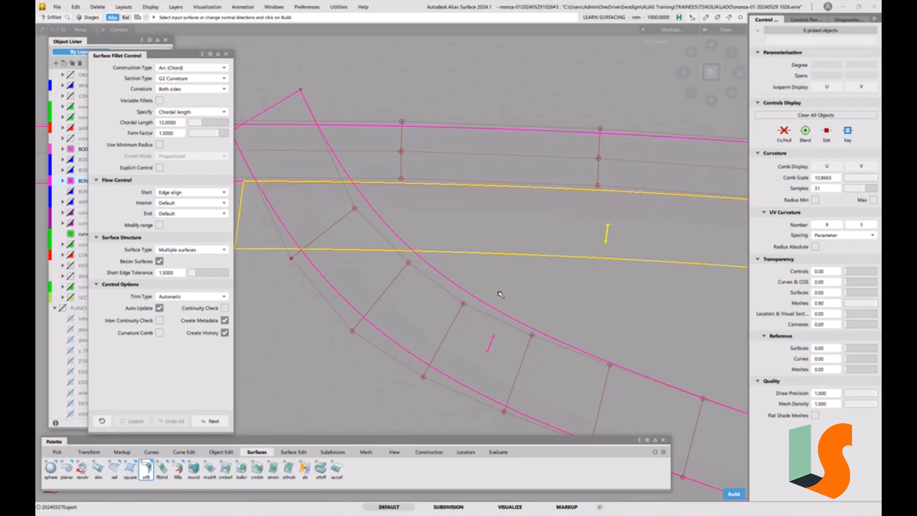
left_click(482, 365)
left_click(177, 135)
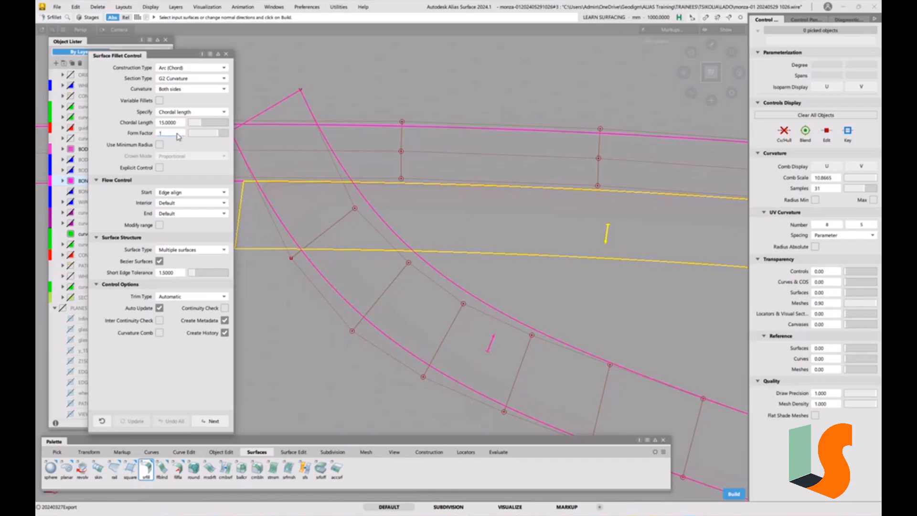
type("1")
key("Return")
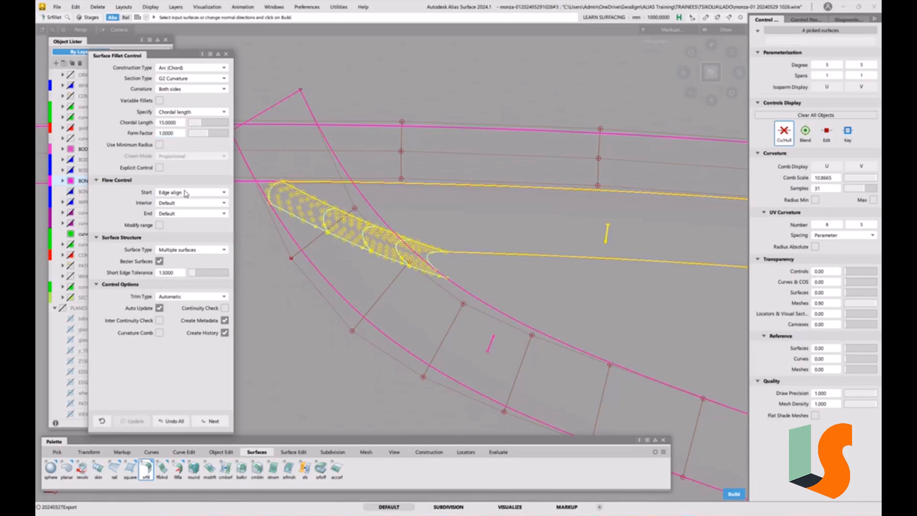
Set the fillet's End flow control to Edge align so it finishes along the draft wall's edge.
left_click_drag(303, 216, 293, 181, "alt+shift")
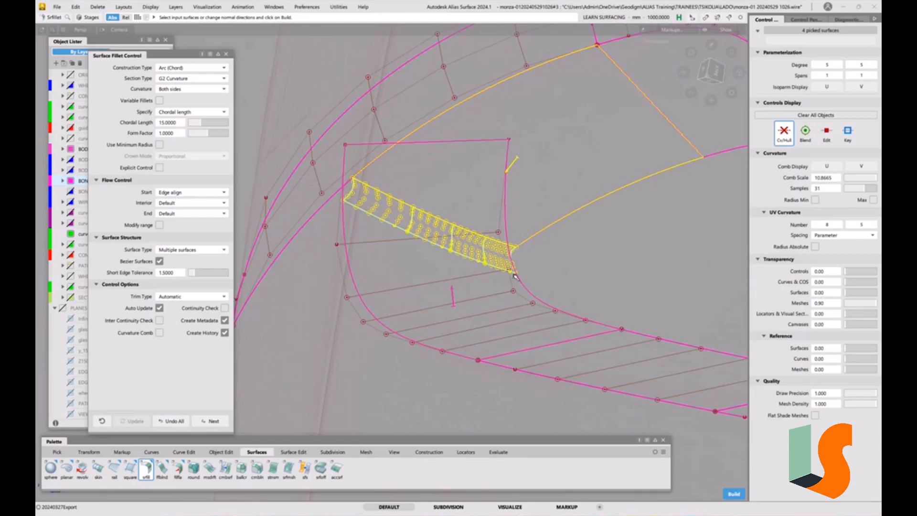
left_click_drag(522, 258, 533, 299, "alt+shift")
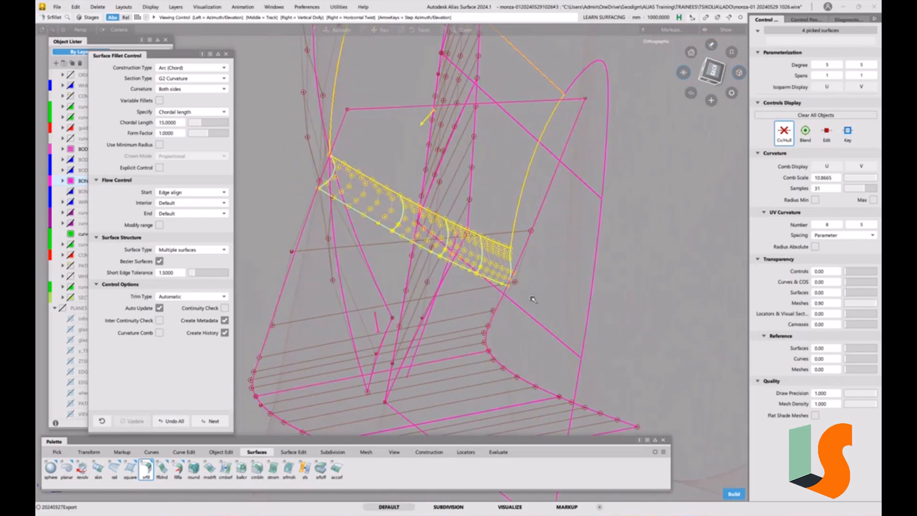
left_click_drag(505, 258, 347, 213, "alt+shift")
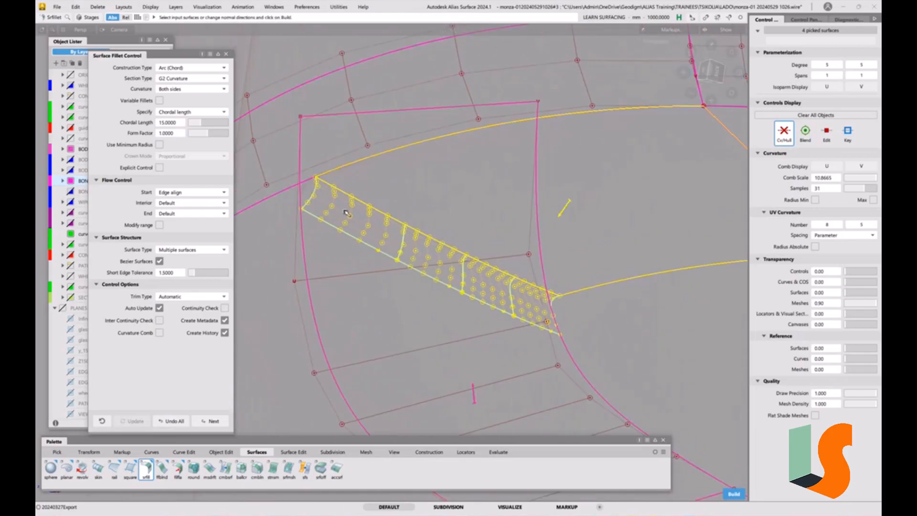
left_click(203, 214)
left_click(191, 245)
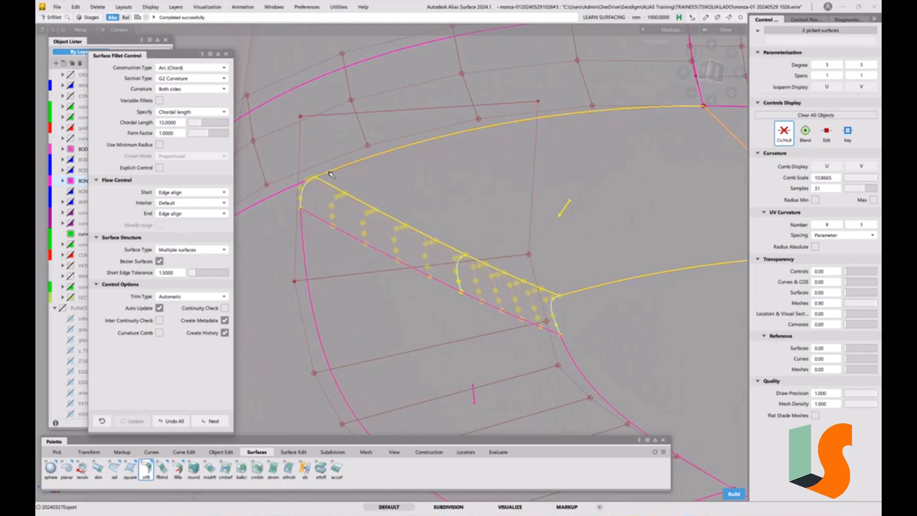
Turn on Explicit Control and Continuity Check for the fillet, and raise its U degree to 6.
left_click_drag(459, 255, 438, 247, "alt+shift")
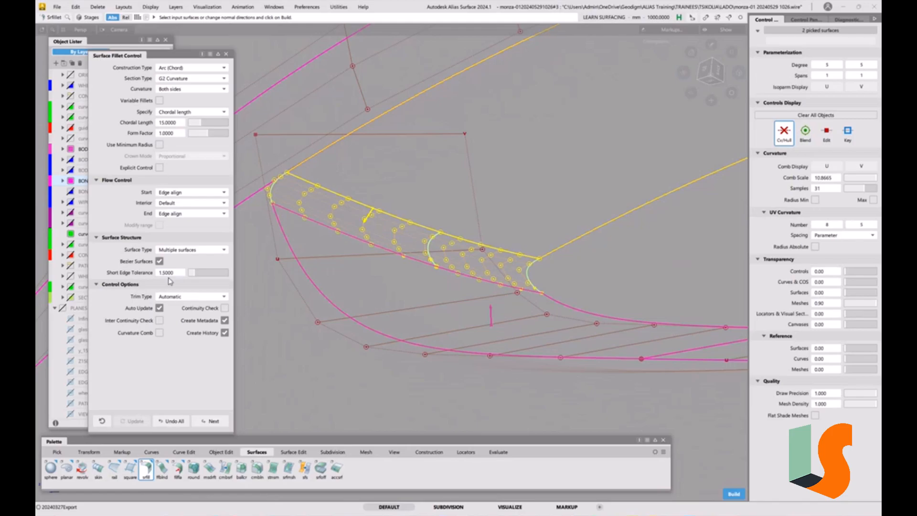
left_click(160, 168)
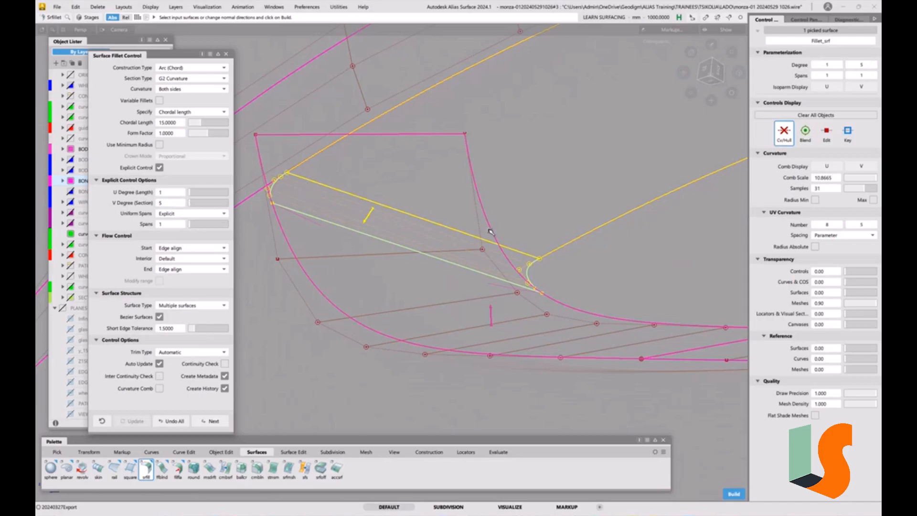
left_click(224, 364)
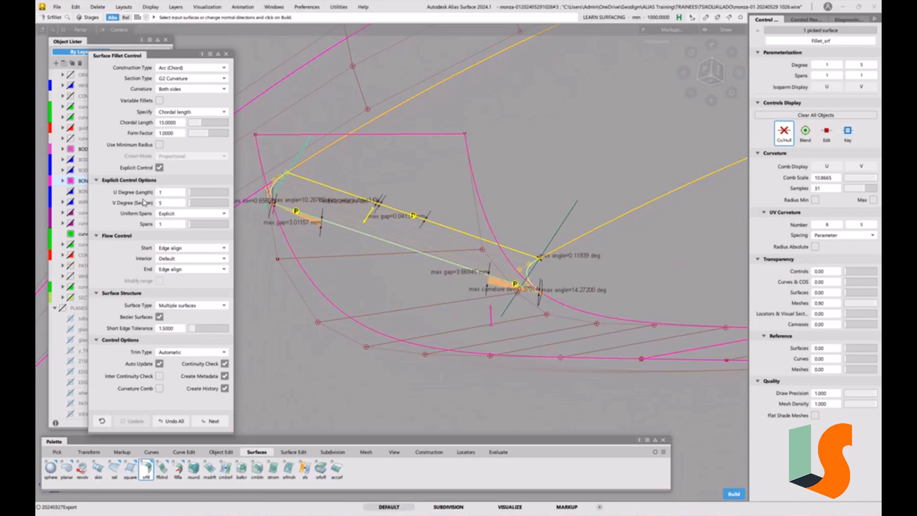
left_click(194, 196)
left_click(201, 193)
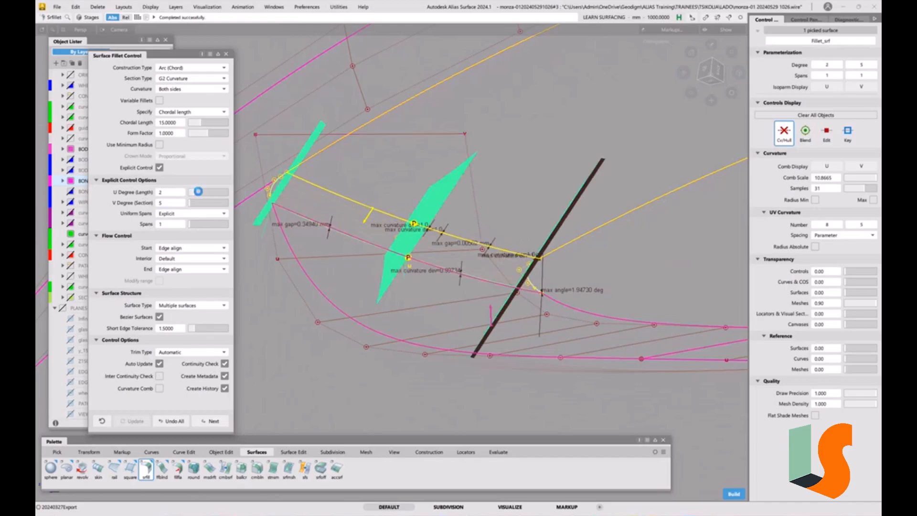
left_click(203, 194)
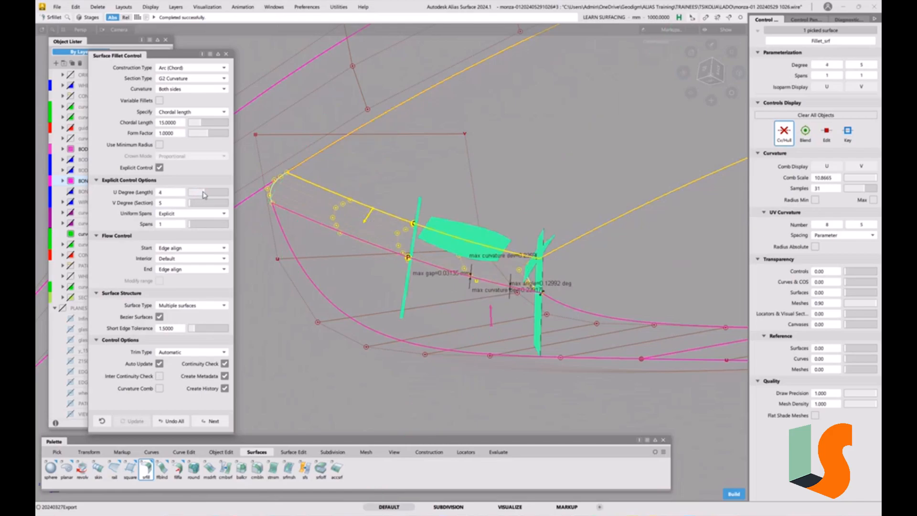
left_click(208, 195)
left_click(215, 194)
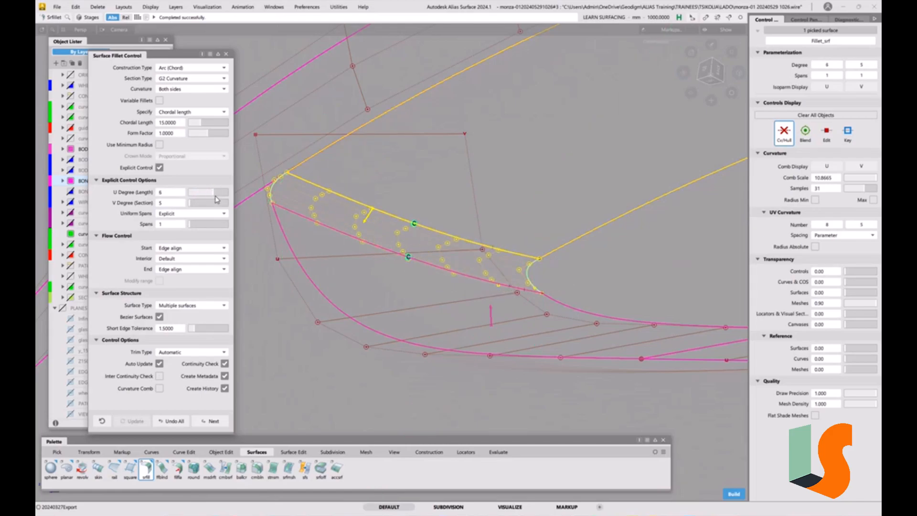
In top view, create an Axis Discrete Z cross section through a control point near the fillet's upper end.
left_click_drag(461, 246, 399, 241, "alt+shift")
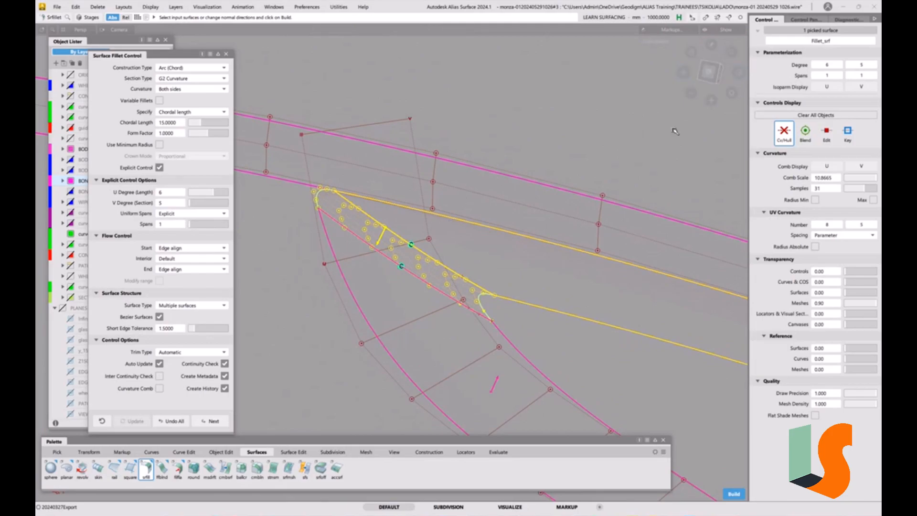
left_click(708, 73)
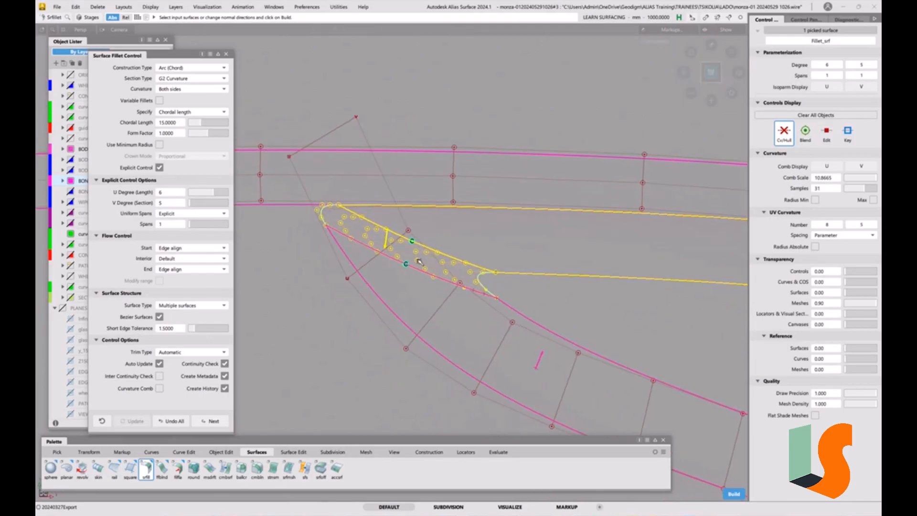
key("5")
mouse_move(375, 266)
right_mouse_down("alt+shift")
mouse_move(373, 197)
mouse_move(377, 243)
right_mouse_up("alt+shift")
key("5")
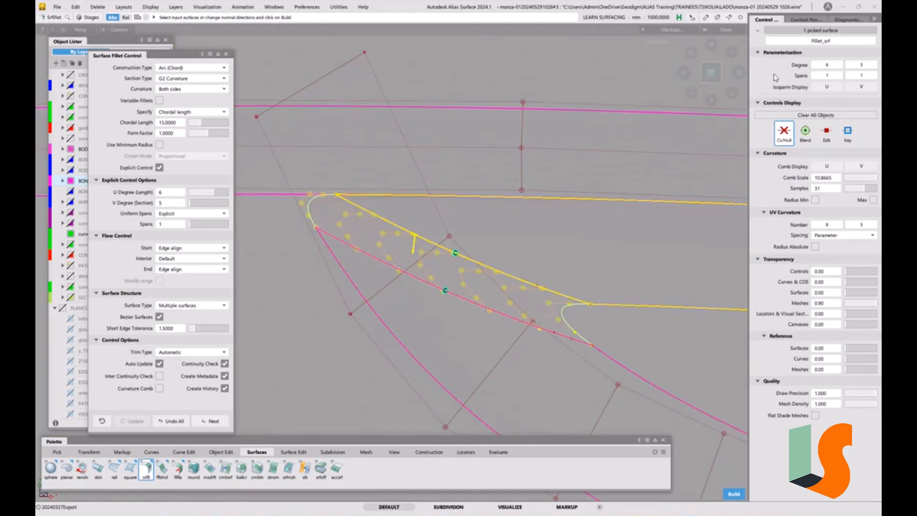
left_click(806, 19)
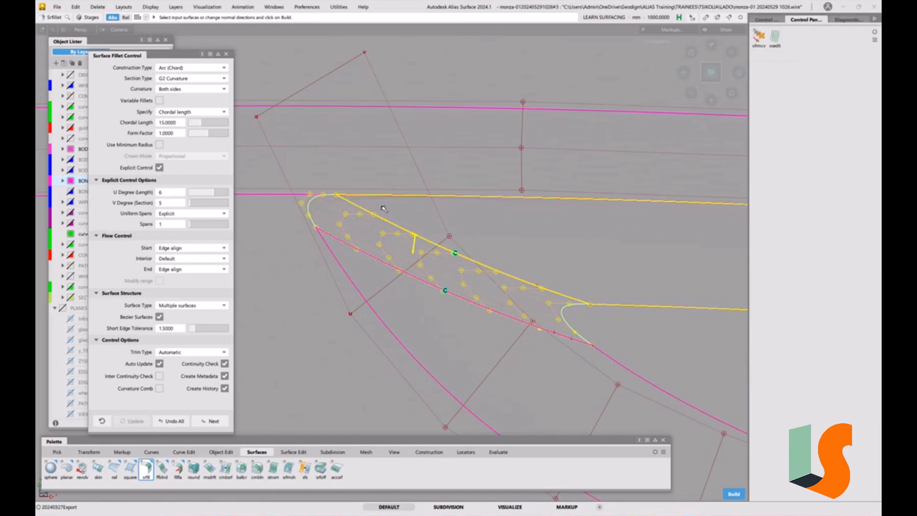
left_click(775, 36)
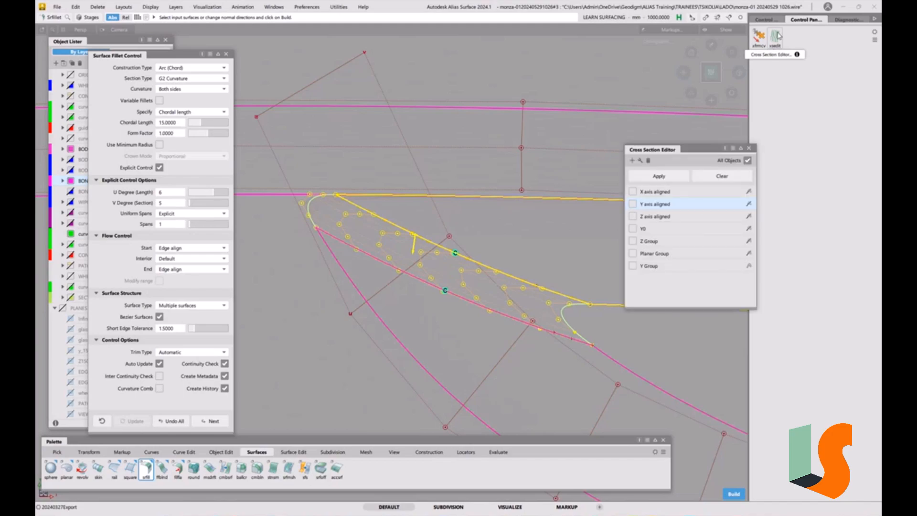
left_click(632, 160)
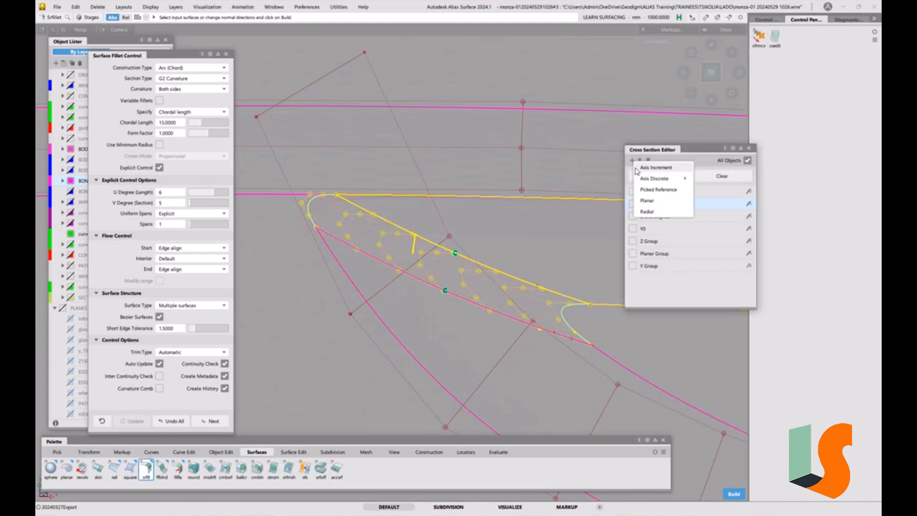
mouse_move(673, 181)
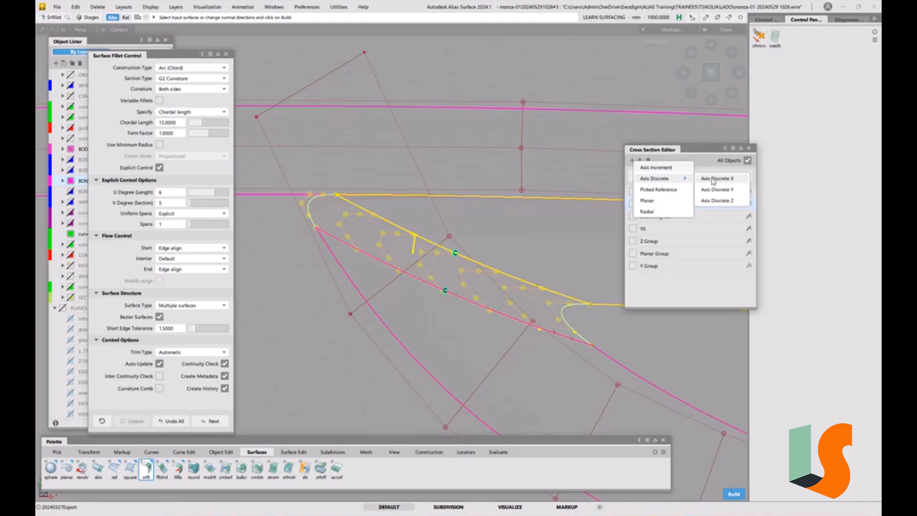
left_click(722, 200)
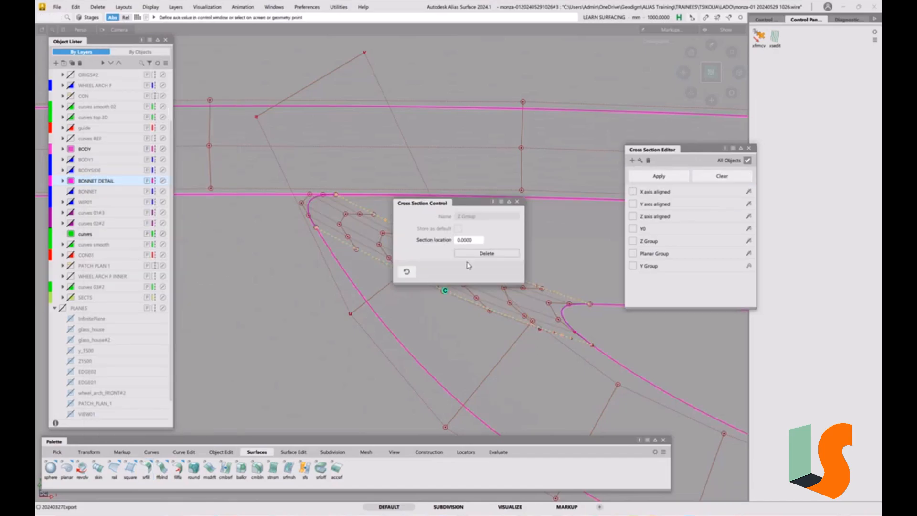
left_click(372, 215)
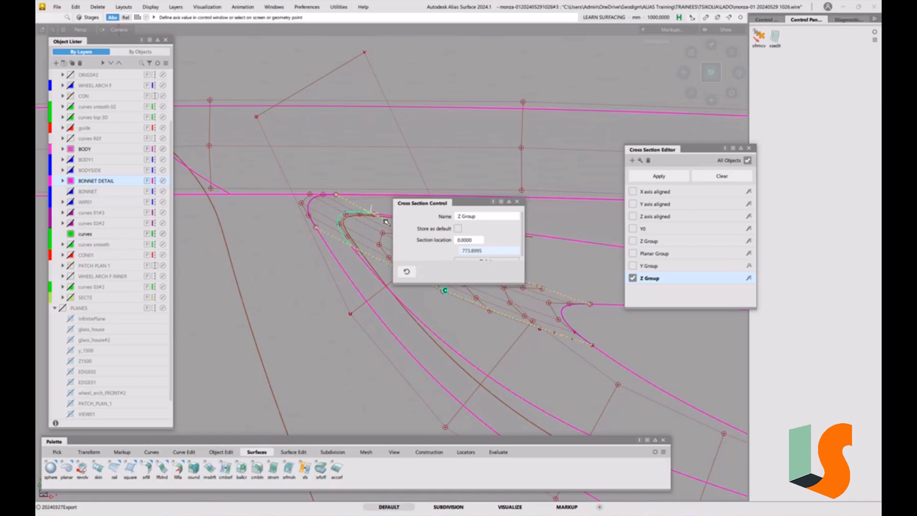
Compare the Z cross section of the fillet with the scan's section, and clear the displayed cross sections.
right_click_drag(360, 238, 365, 187, "alt+shift")
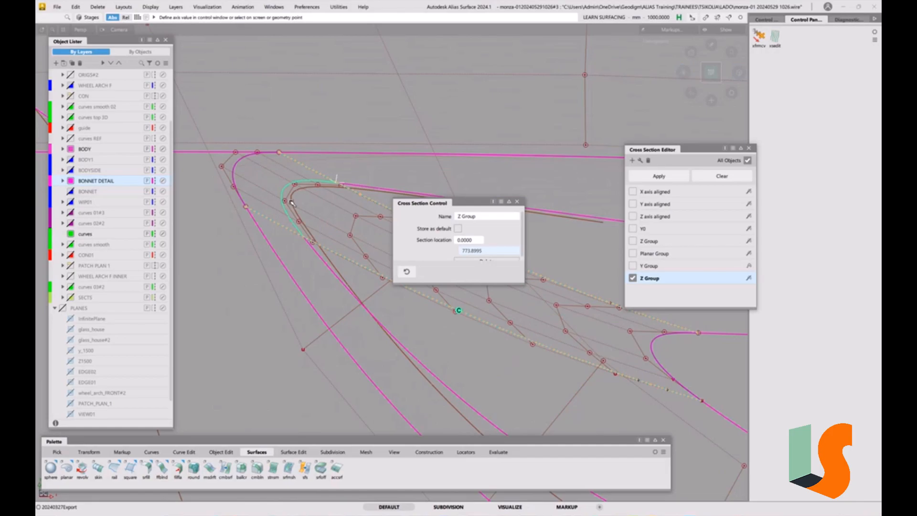
right_click_drag(333, 251, 327, 308, "alt+shift")
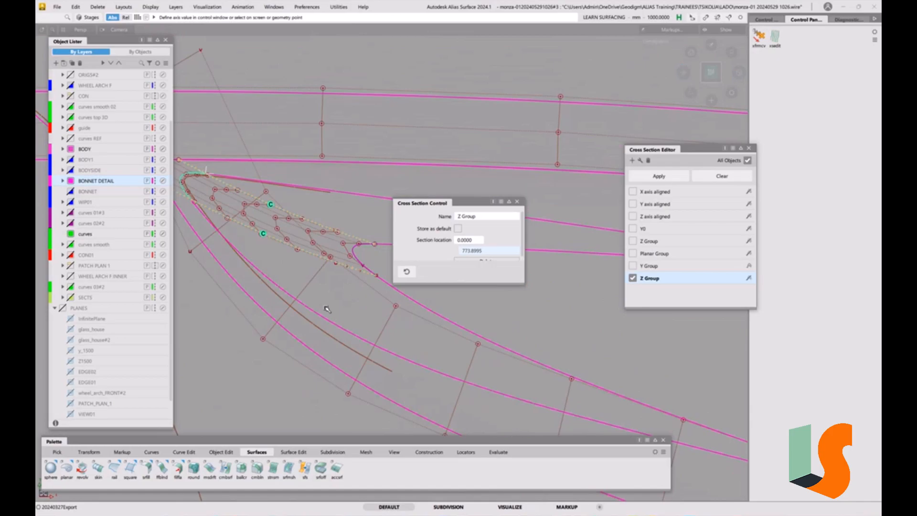
middle_click_drag(326, 288, 407, 356, "alt+shift")
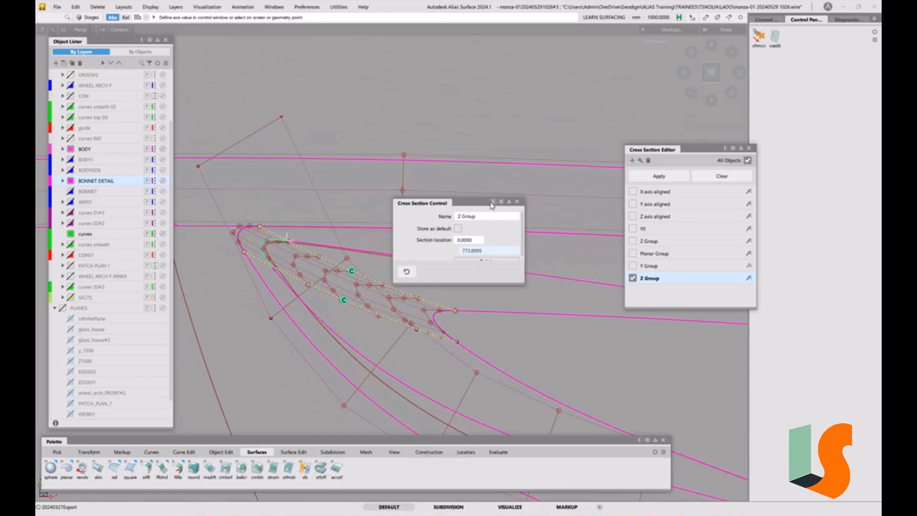
left_click(517, 205)
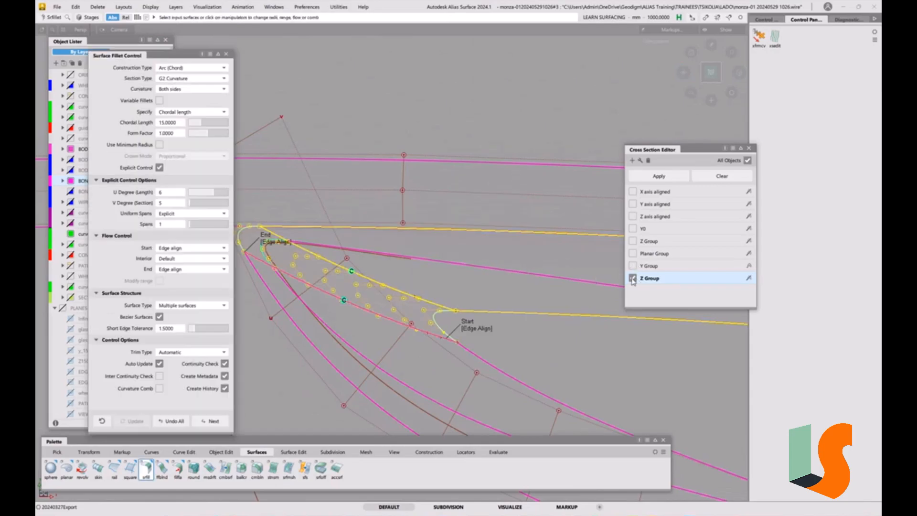
left_click(719, 176)
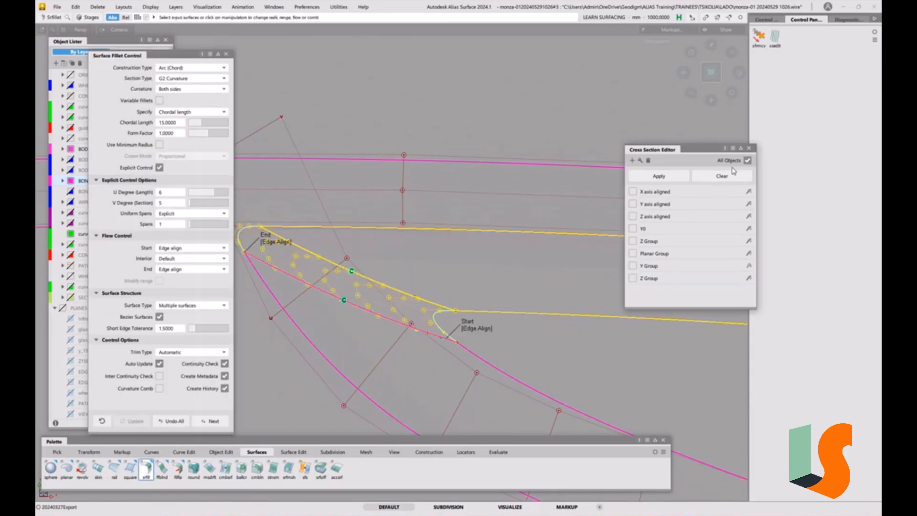
left_click(749, 149)
Try to fillet the two draft walls crossing at the recess's opposite end with the same settings, and undo that fillet.
right_click_drag(594, 221, 523, 287, "alt+shift")
middle_click_drag(524, 287, 334, 201, "alt+shift")
scroll(430, 267, "up", 3)
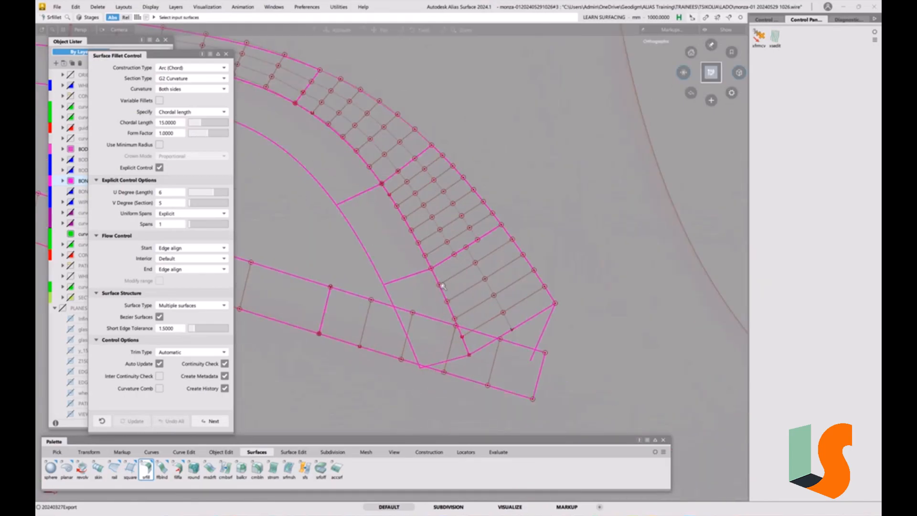
left_click_drag(610, 180, 611, 182, "alt+shift")
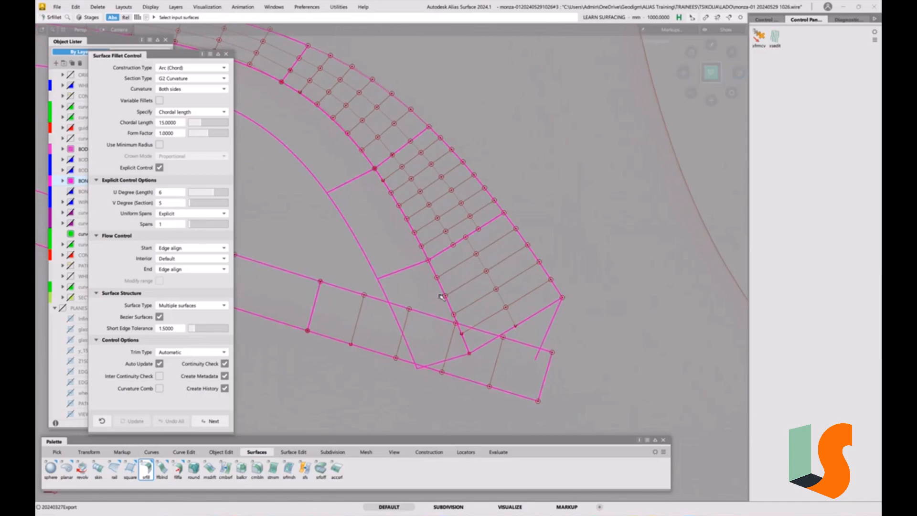
left_click(352, 293)
left_click(405, 284)
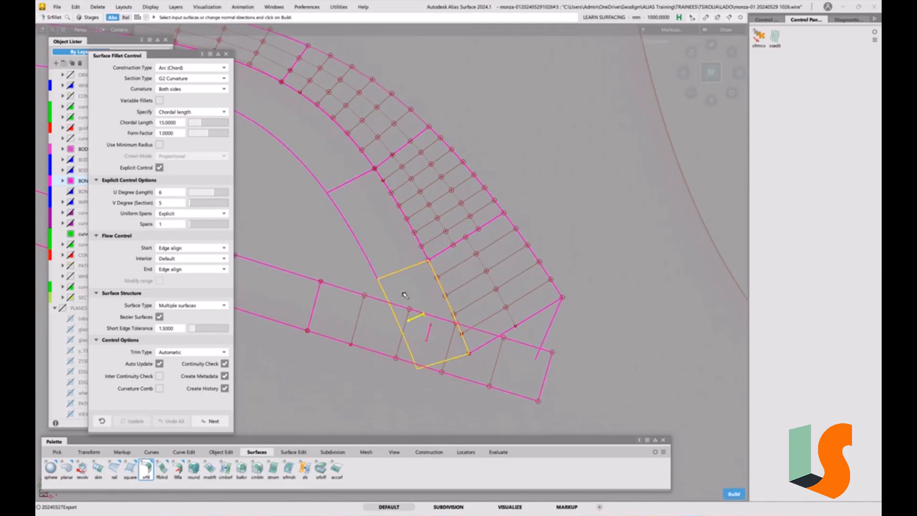
left_click(430, 329)
right_click_drag(433, 341, 432, 309, "alt+shift")
middle_click_drag(432, 309, 432, 200, "alt+shift")
left_click_drag(477, 229, 473, 276, "alt+shift")
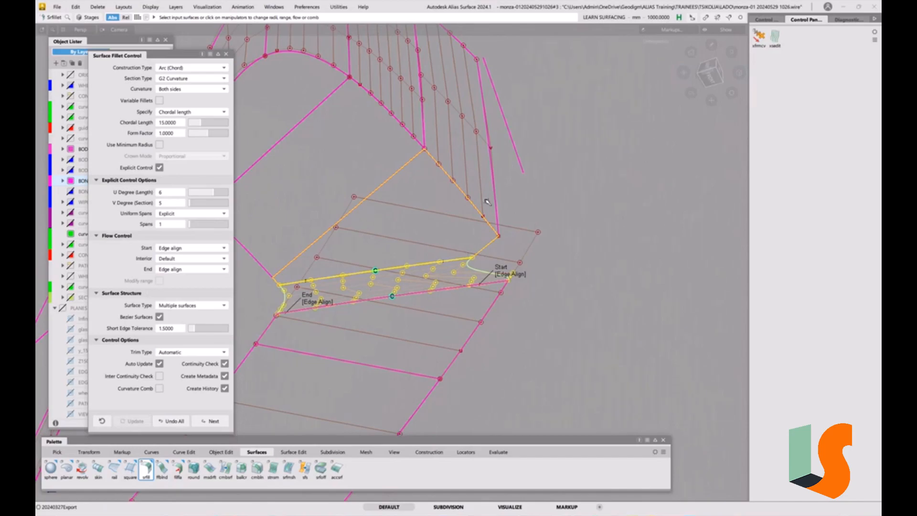
left_click(174, 421)
Extend the free edge of the lower draft wall and the adjoining wall's end edge by about 40.47 mm at the recess corner.
left_click_drag(499, 270, 507, 283, "alt+shift")
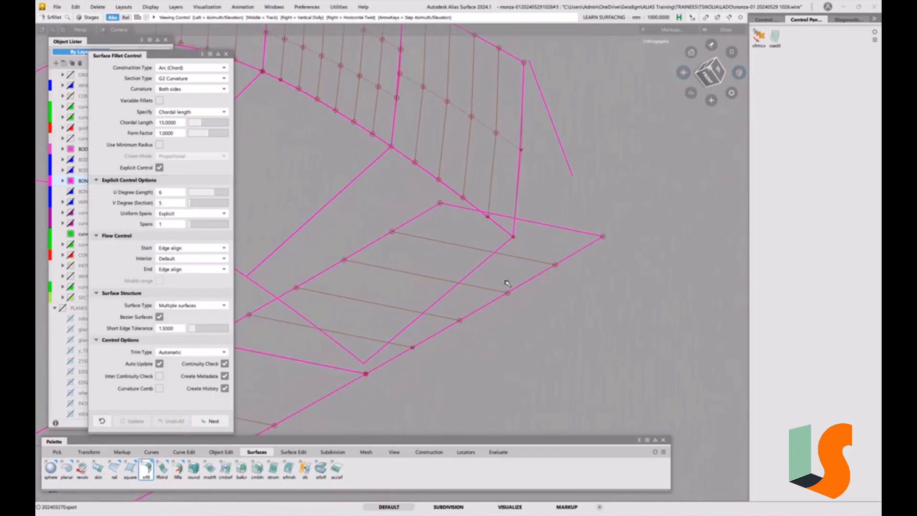
key("e")
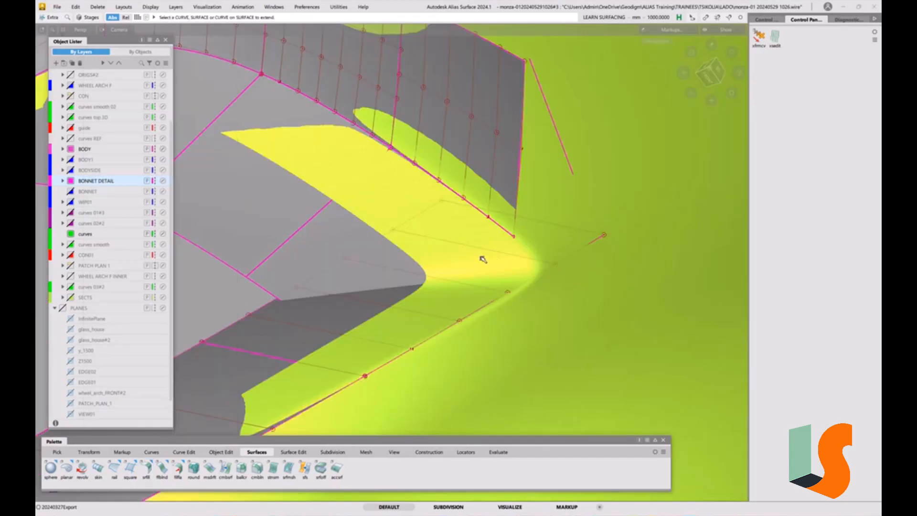
key("s")
left_click(480, 264)
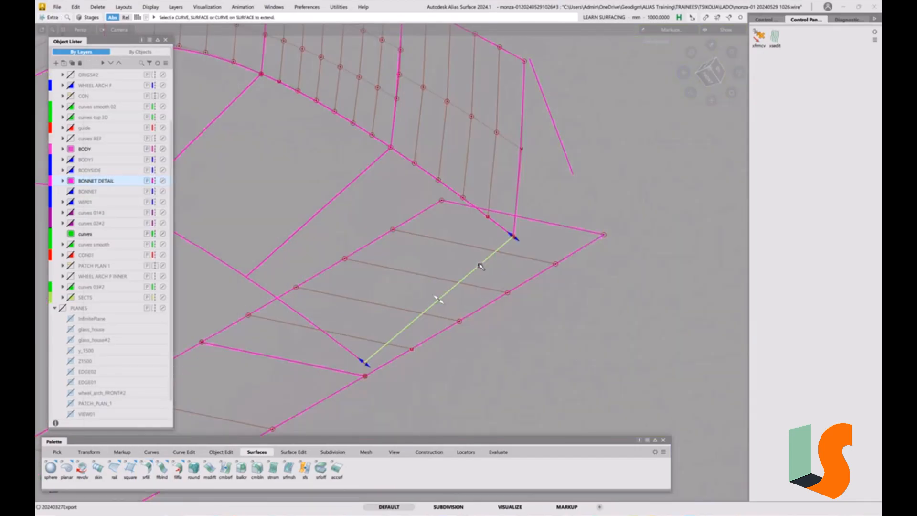
left_click(518, 192)
right_click_drag(543, 167, 543, 229, "alt+shift")
middle_click_drag(543, 230, 536, 229, "alt+shift")
left_click_drag(535, 194, 628, 247)
left_click_drag(548, 307, 573, 328, "alt+shift")
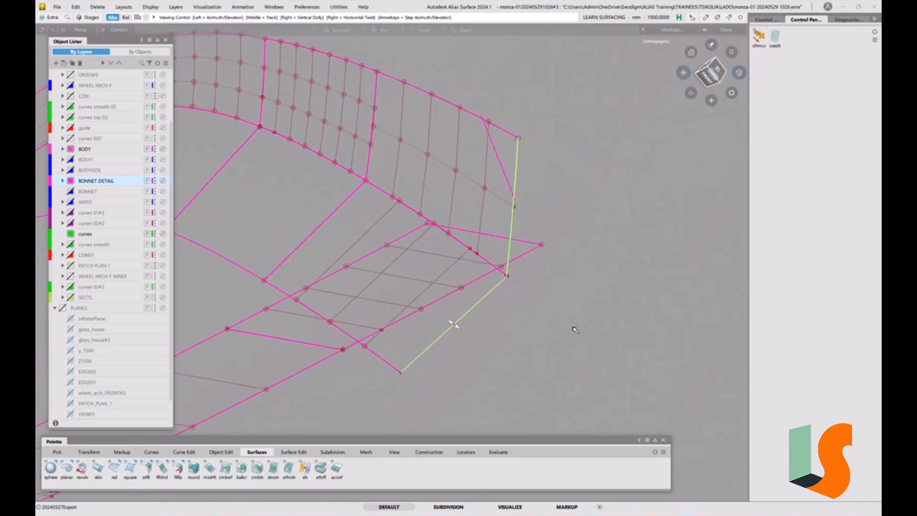
Examine the extended wall edges against the shaded scan at the recess corner from several angles.
key("F4")
right_click_drag(522, 298, 520, 278, "alt+shift")
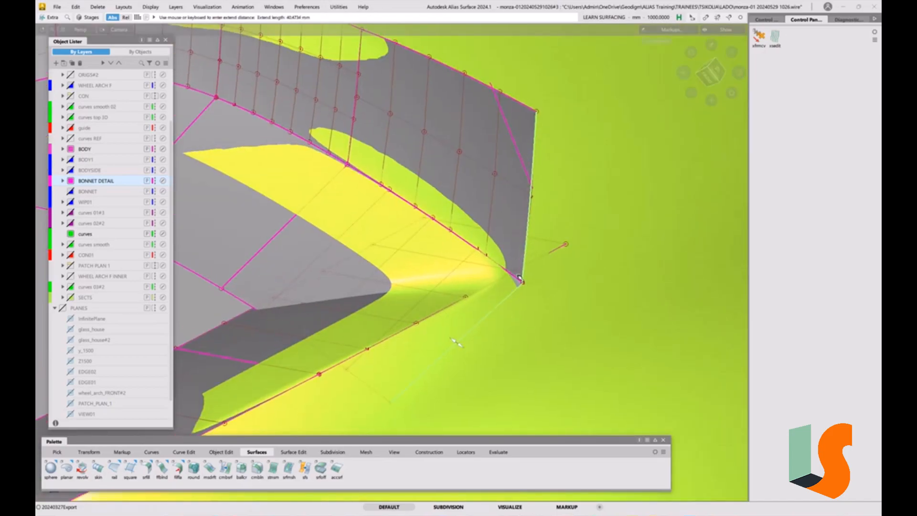
key("F4")
left_click_drag(549, 274, 566, 288, "alt+shift")
middle_click_drag(566, 288, 569, 285, "alt+shift")
right_click_drag(569, 285, 541, 268, "alt+shift")
mouse_move(542, 268)
middle_mouse_down("alt+shift")
mouse_move(558, 306)
mouse_move(579, 296)
middle_mouse_up("alt+shift")
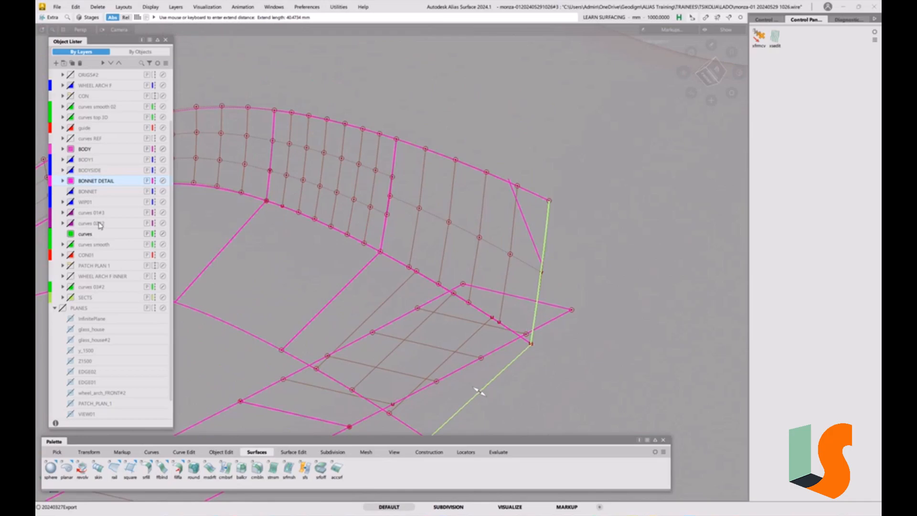
Fillet the two crossing draft walls at this recess end with a 15 mm chordal length and G2 curvature.
left_click(148, 471)
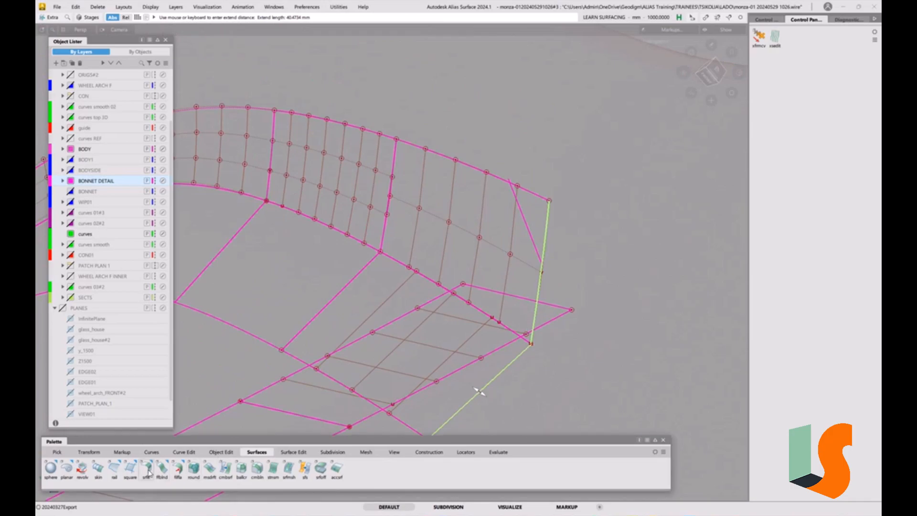
left_click(524, 358)
key("space")
left_click_drag(505, 336, 510, 358, "alt+shift")
right_click_drag(510, 358, 626, 291, "alt+shift")
left_click_drag(626, 291, 514, 269, "alt+shift")
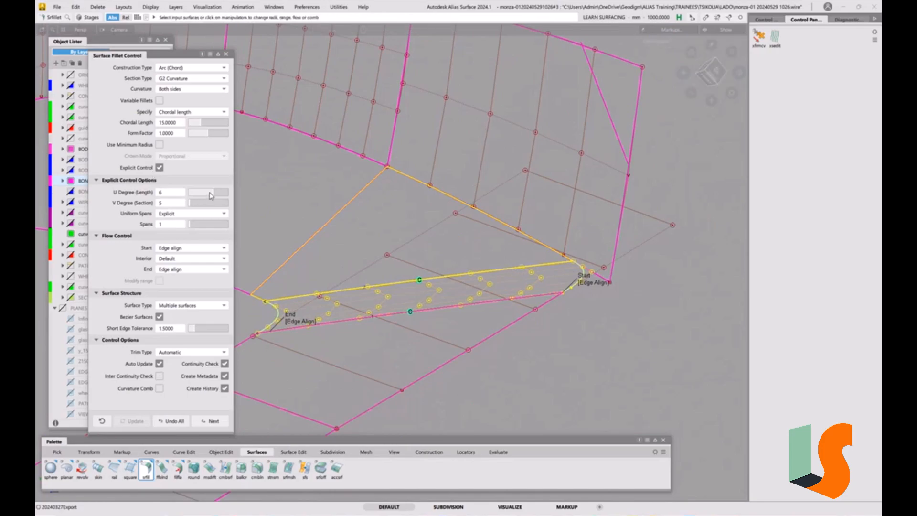
Set the fillet's U degree to 4 and compare the surface with Explicit Control off and back on.
left_click(210, 192)
left_click_drag(208, 195, 205, 196)
left_click(200, 196)
left_click(205, 193)
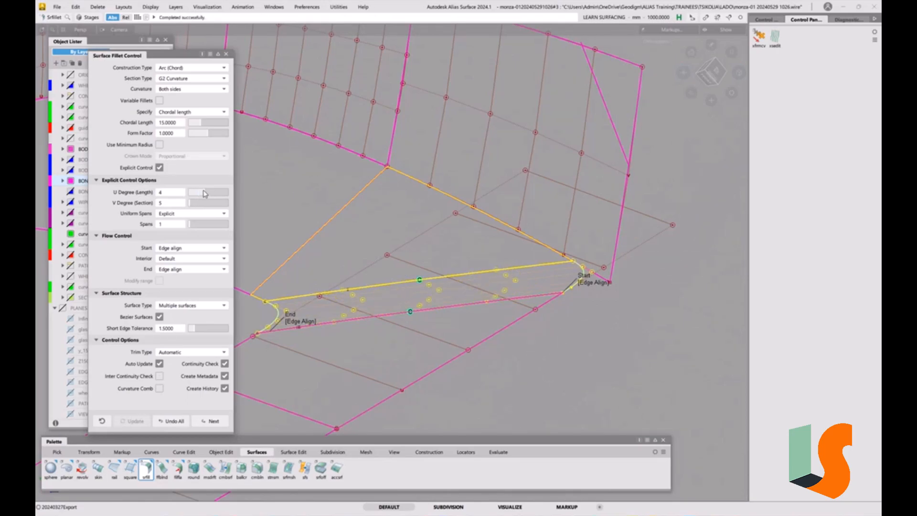
left_click_drag(565, 252, 506, 254, "alt+shift")
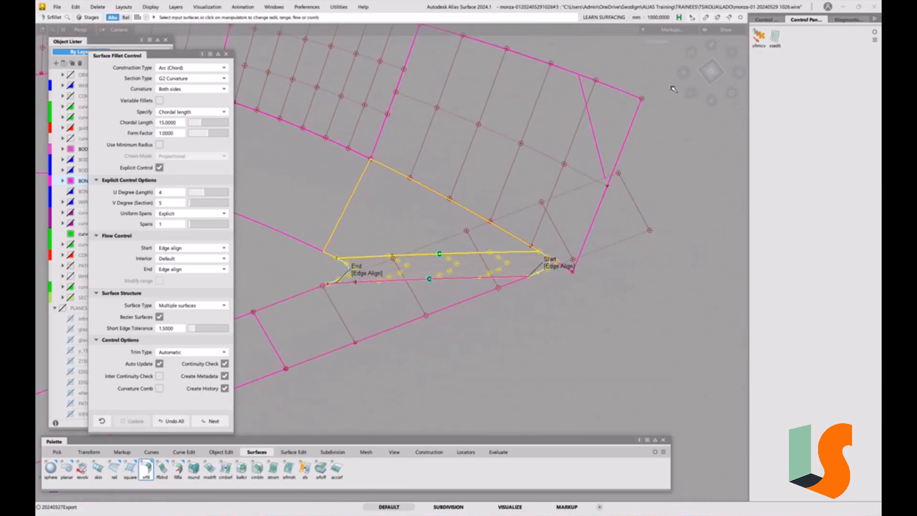
left_click(160, 168)
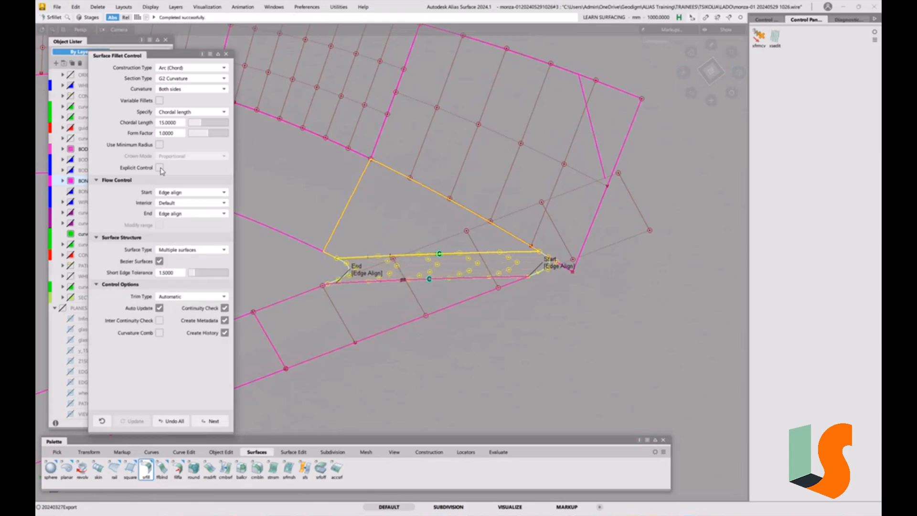
left_click(160, 168)
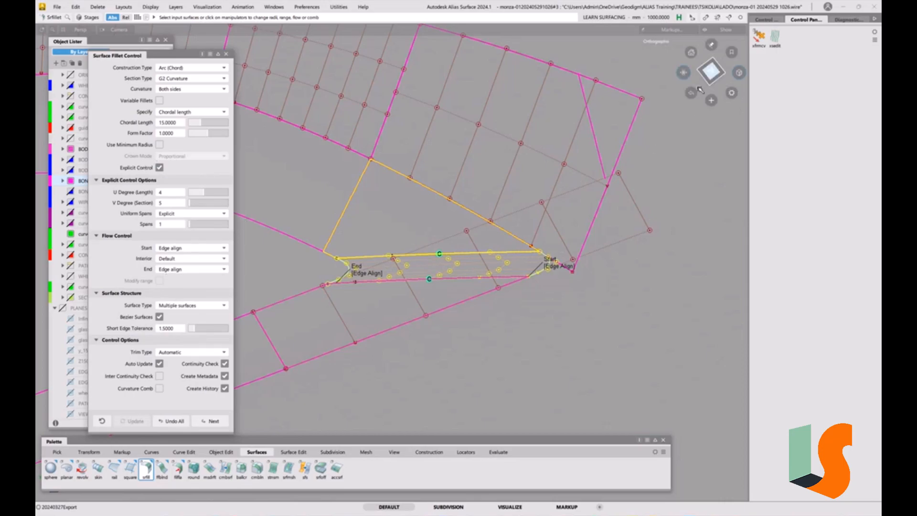
In top view, create an Axis Discrete Z cross section through a control point on the fillet's edge near its Start end.
left_click(711, 72)
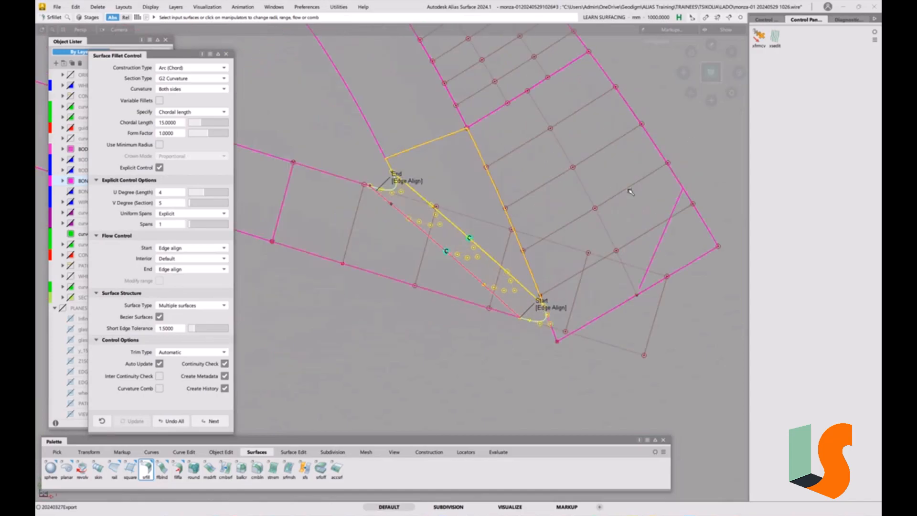
key("ctrl+5")
key("ctrl+5")
left_click(776, 38)
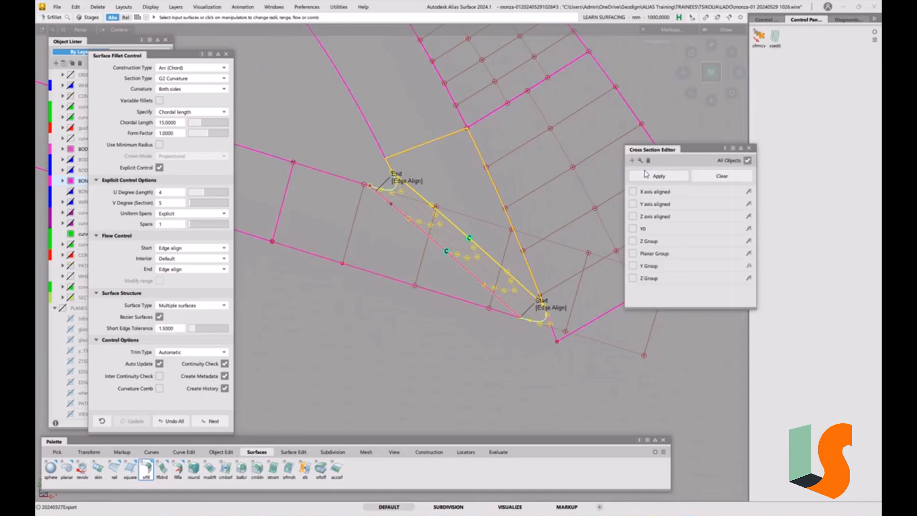
left_click(633, 161)
mouse_move(685, 182)
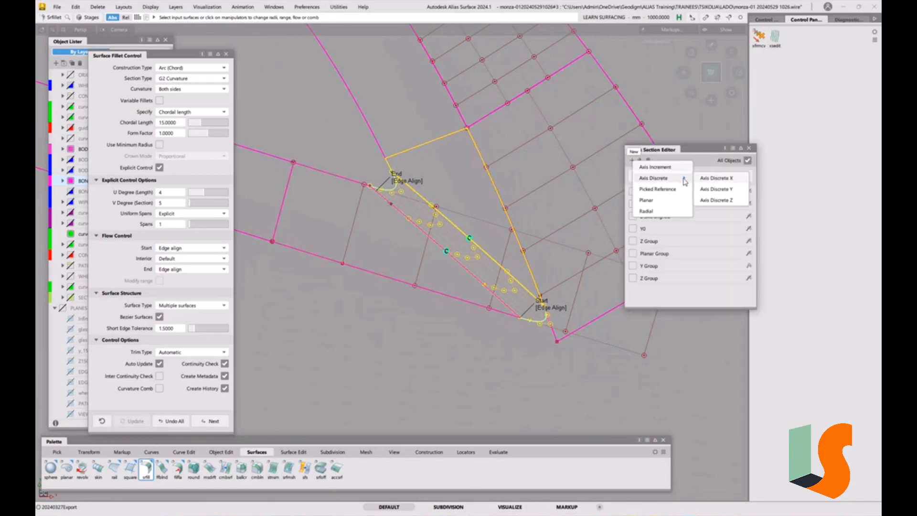
left_click(710, 201)
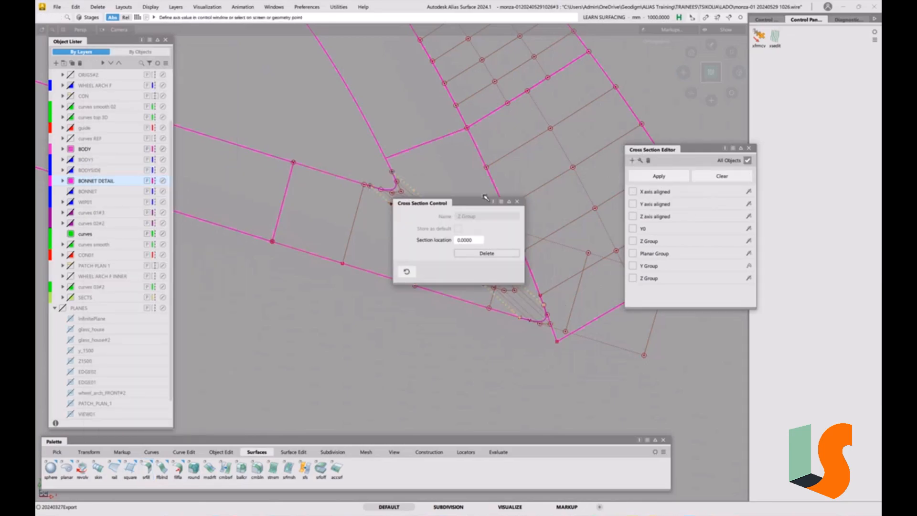
left_click_drag(476, 204, 390, 208)
left_click(488, 287)
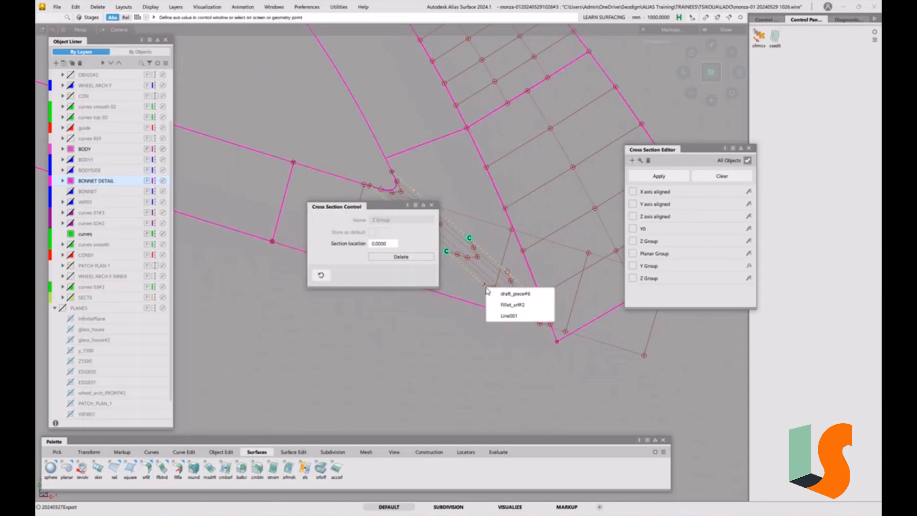
left_click(496, 292)
right_click_drag(515, 309, 551, 265, "alt+shift")
right_click_drag(559, 309, 560, 304, "alt+shift")
middle_click_drag(559, 304, 545, 313, "alt+shift")
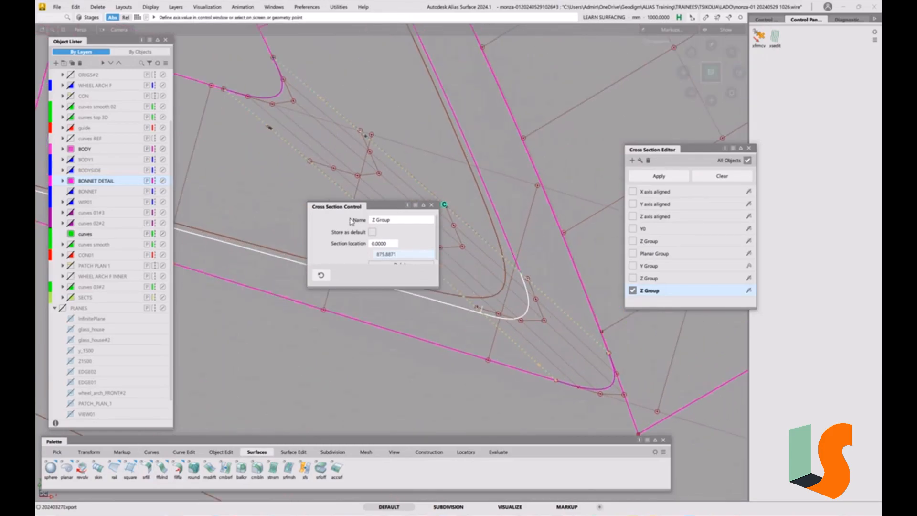
left_click(432, 205)
Reopen the fillet for editing and try chordal lengths of 20 and 25 mm against the scan's section.
left_click(540, 324)
left_click_drag(542, 326, 531, 300, "ctrl+shift")
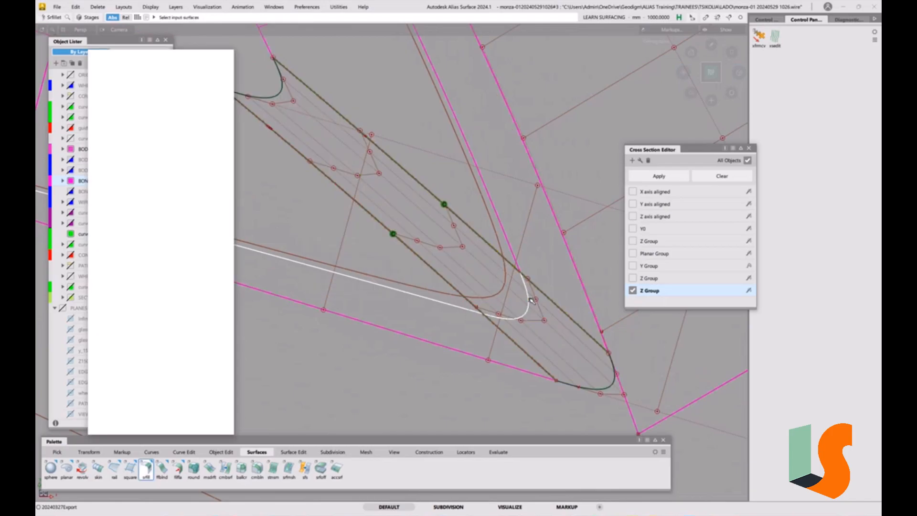
left_click(518, 298)
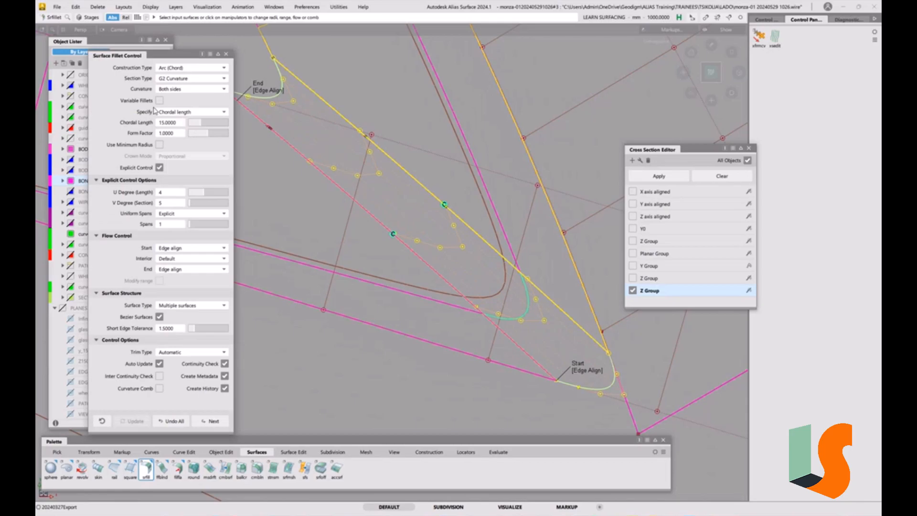
left_click(172, 124)
type("20")
key("Return")
left_click(173, 124)
type("25")
key("Return")
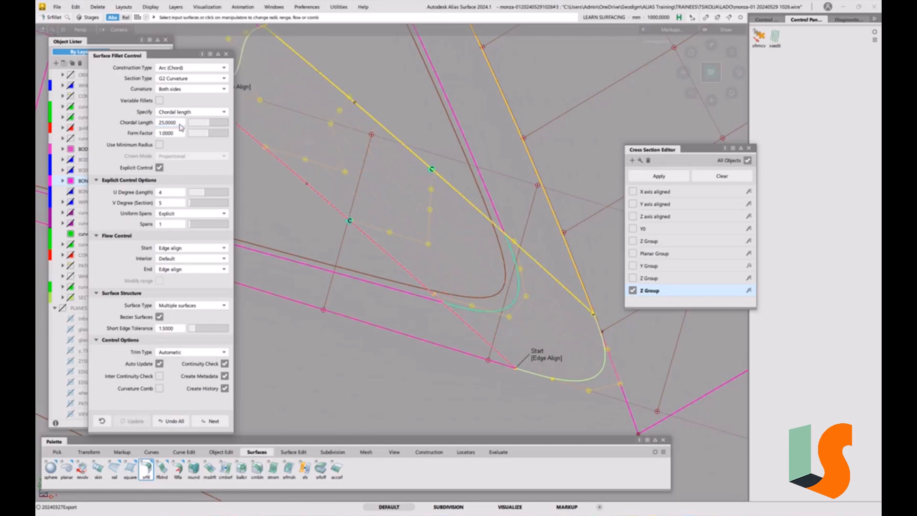
Increase the fillet's chordal length to about 29.65 mm and compare its Z section with the scan's section.
mouse_move(179, 123)
left_mouse_down()
mouse_move(202, 120)
mouse_move(195, 122)
left_mouse_up()
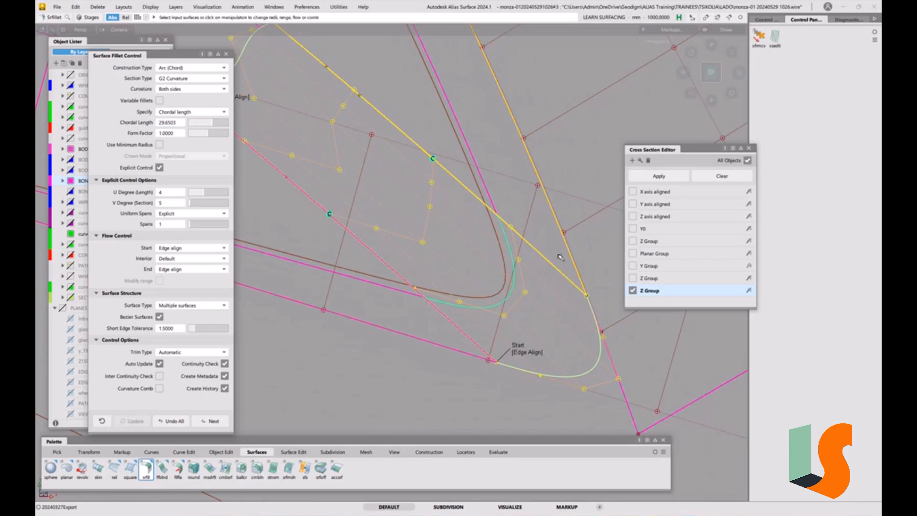
left_click_drag(557, 333, 554, 276, "ctrl+shift")
right_click_drag(550, 282, 401, 218, "alt+shift")
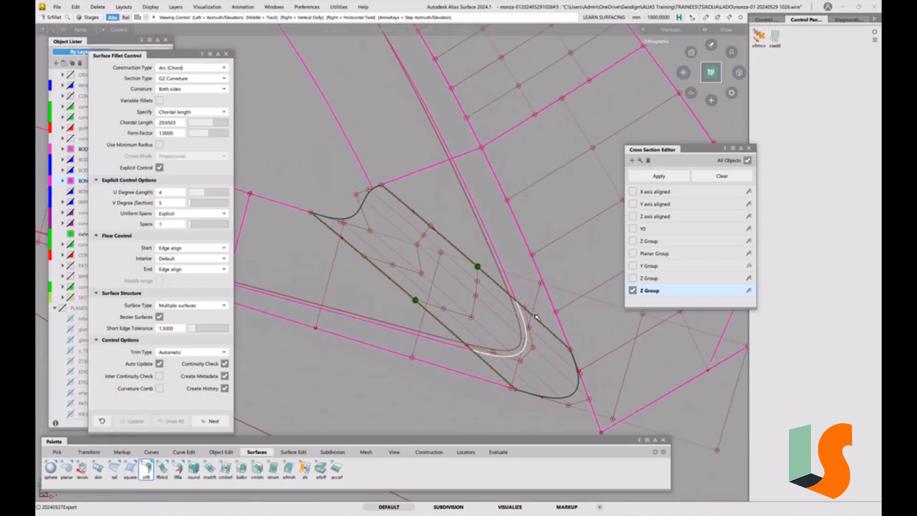
left_click_drag(399, 205, 387, 182, "alt+shift")
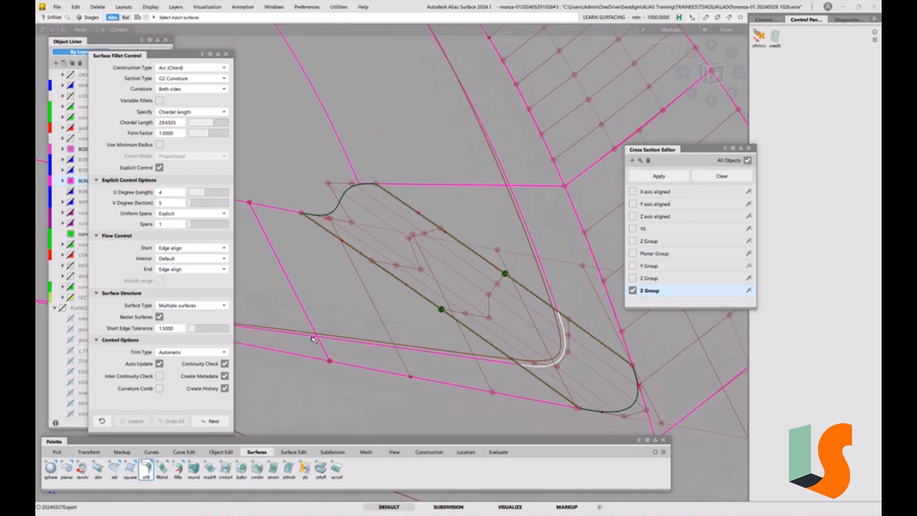
Set the chordal length to 30 mm and reopen the fillet for editing.
left_click(170, 127)
type("30")
key("Return")
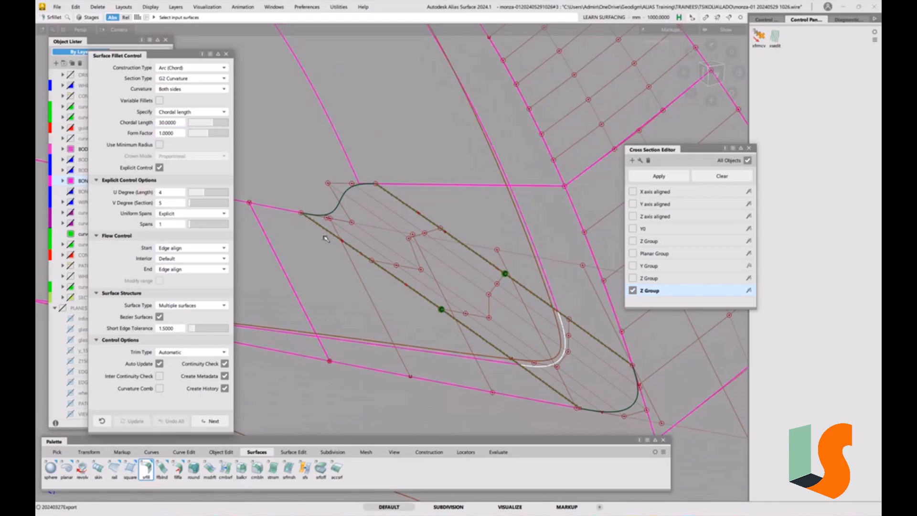
left_click_drag(450, 357, 435, 255, "ctrl+shift")
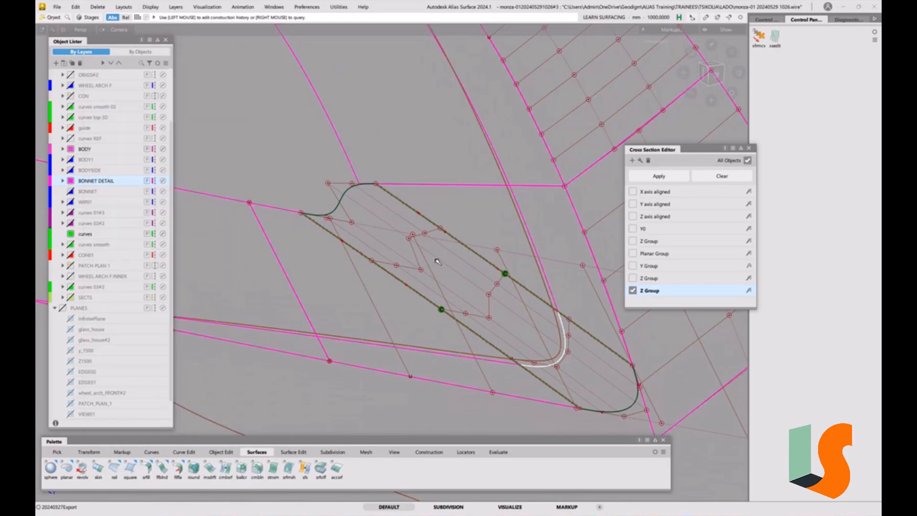
left_click(369, 256)
left_click(176, 123)
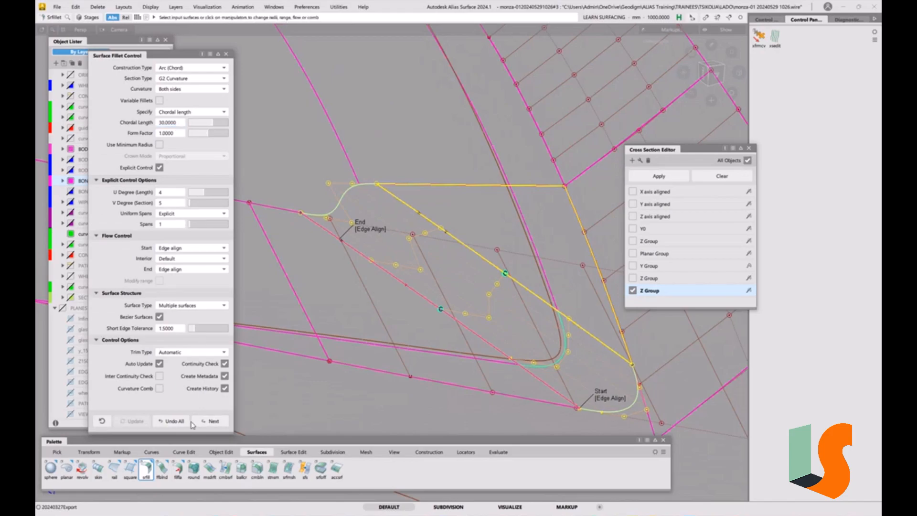
Undo the fillet and rebuild it between the draft wall and both adjoining wall patches with the same settings.
left_click(175, 421)
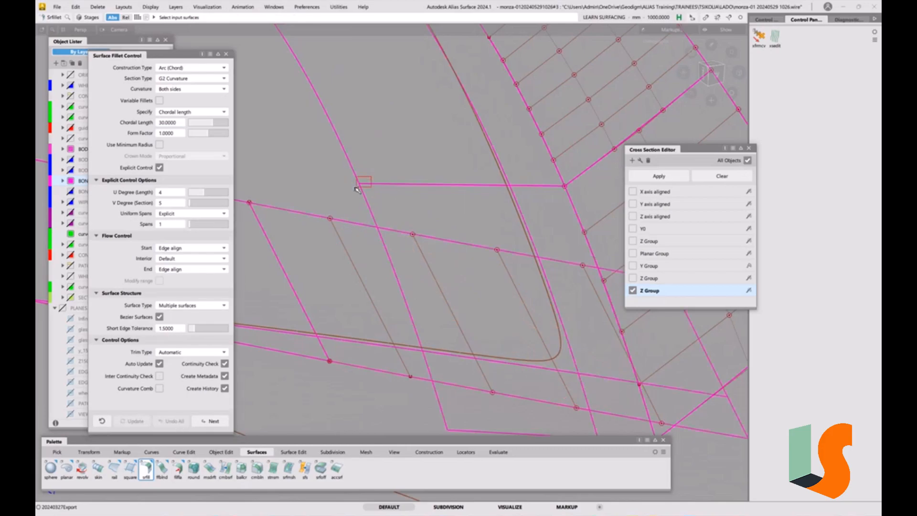
left_click(352, 233)
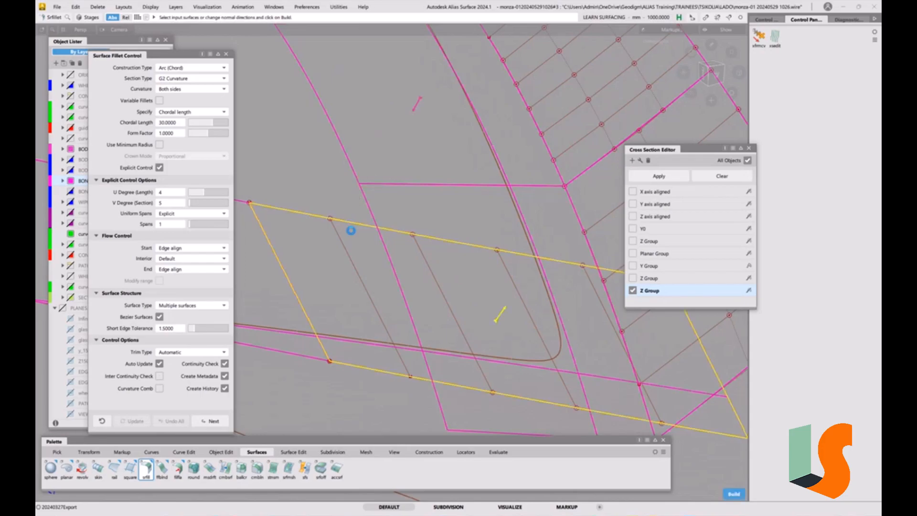
left_click_drag(360, 182, 379, 200, "alt+shift")
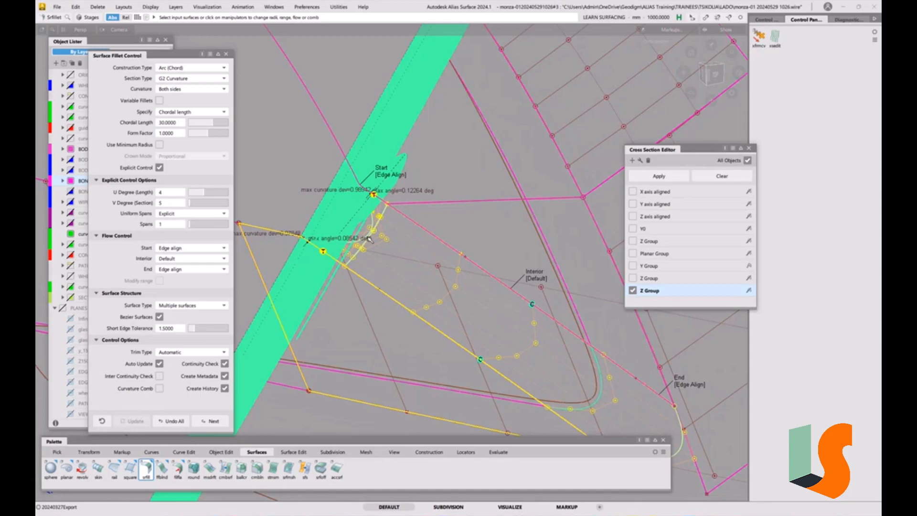
Review the fillet's Interior flow options and compare its continuity with Explicit Control off and back on.
left_click(197, 266)
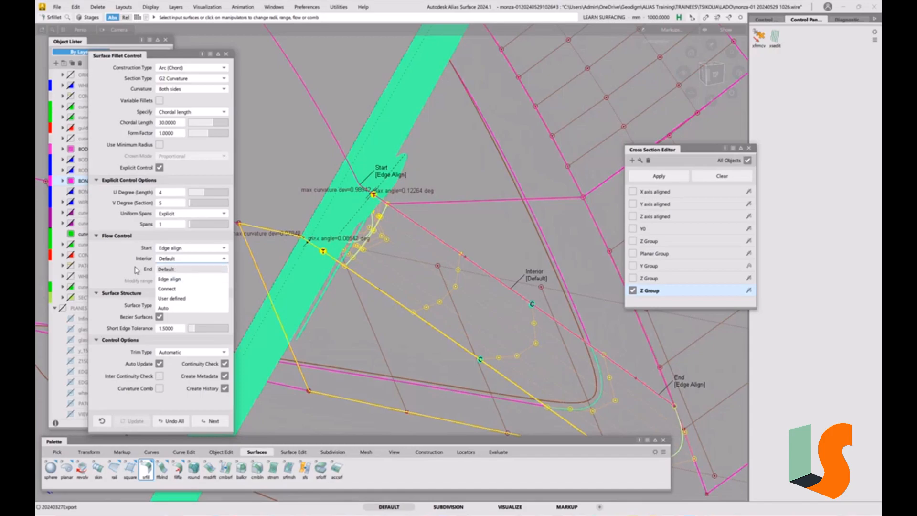
left_click(183, 278)
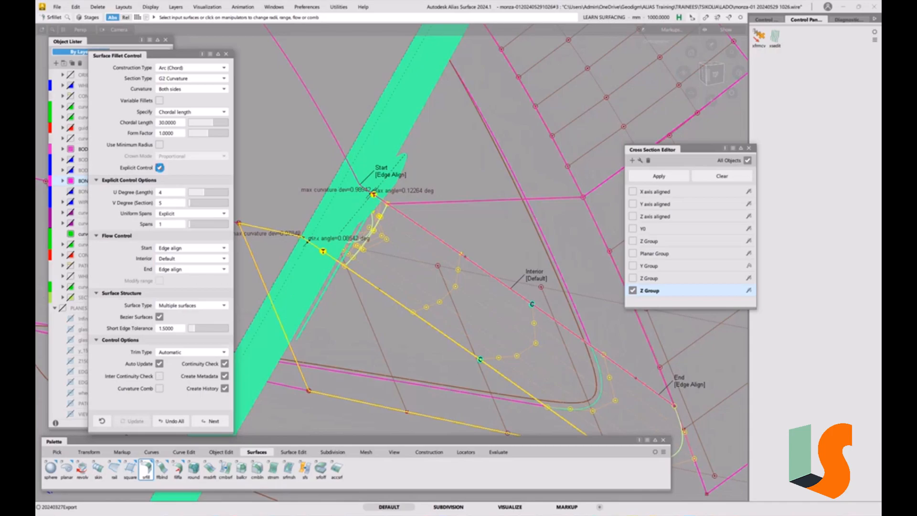
left_click(159, 168)
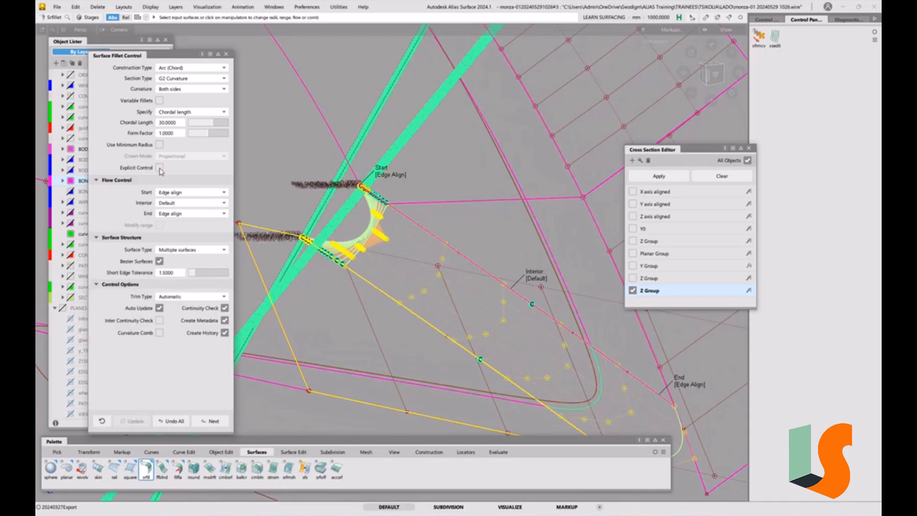
left_click(160, 168)
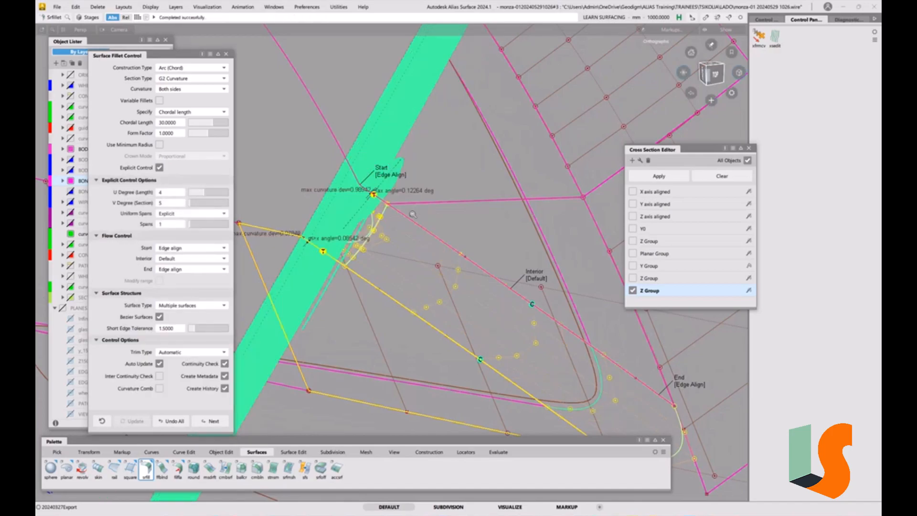
Close the fillet settings and delete the continuity check locators at the fillet's start, accepting the deletion of construction history.
right_click_drag(416, 210, 425, 296, "alt+shift")
middle_click_drag(425, 296, 406, 299, "alt+shift")
right_click_drag(406, 299, 418, 270, "alt+shift")
middle_click_drag(418, 271, 425, 276, "alt+shift")
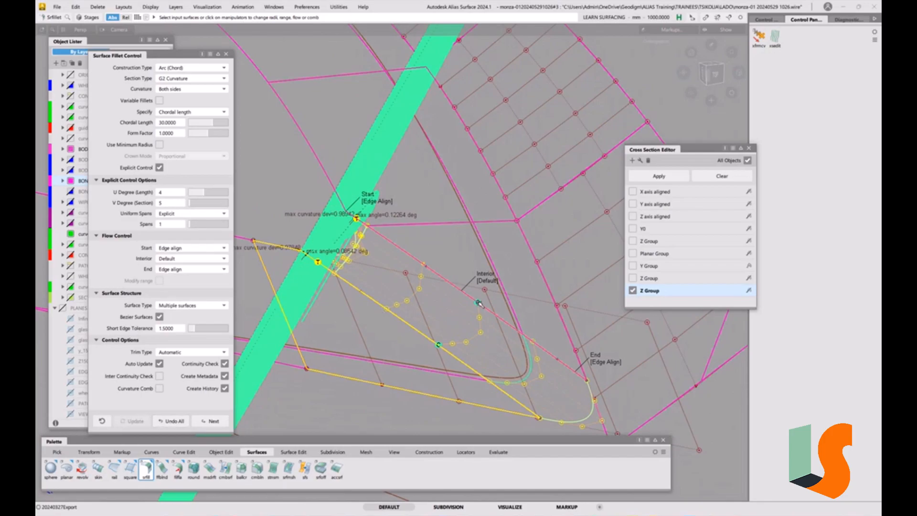
left_click(226, 53)
left_click_drag(357, 256, 350, 260, "ctrl+shift")
left_click(355, 239)
key("Delete")
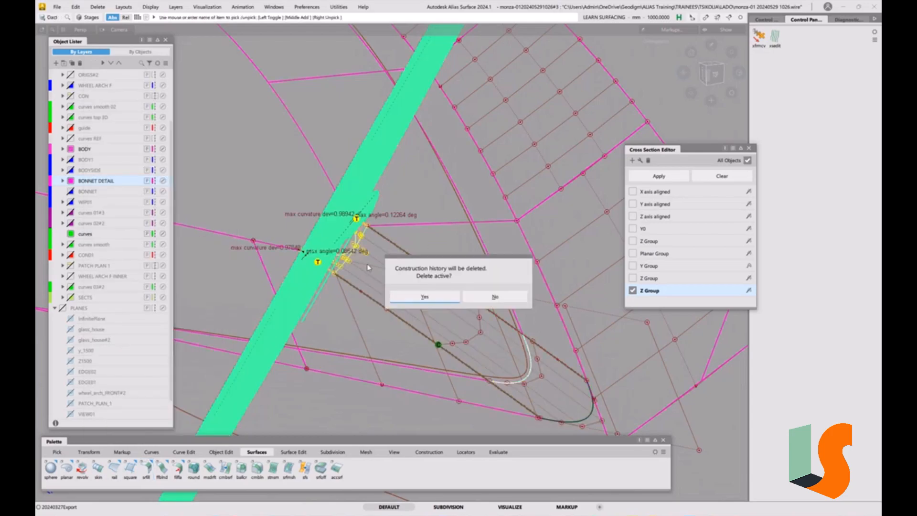
left_click(405, 278)
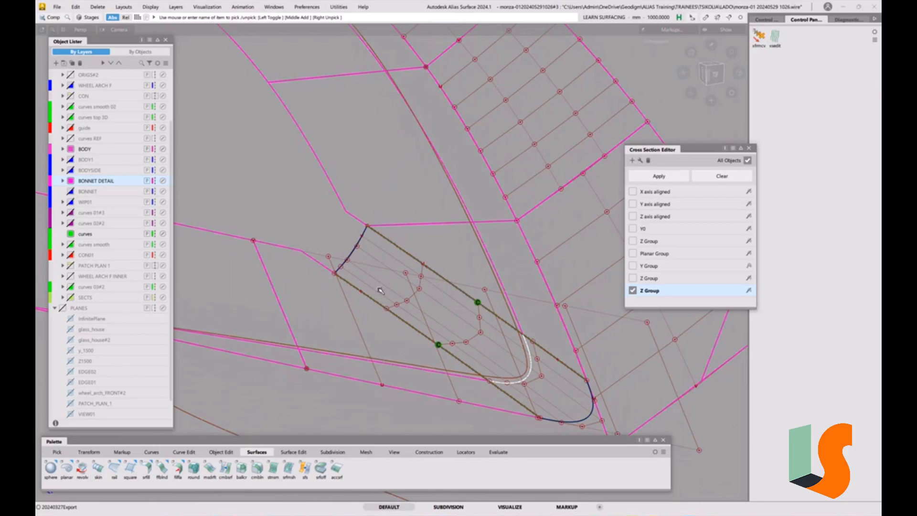
Examine how the finished fillet blends with the adjoining draft walls and how closely it follows the scan.
right_click_drag(381, 291, 354, 280, "alt+shift")
middle_click_drag(354, 281, 411, 268, "alt+shift")
right_click_drag(439, 265, 438, 238, "alt+shift")
middle_click_drag(438, 238, 445, 278, "alt+shift")
left_click_drag(443, 269, 432, 270, "ctrl+shift")
left_click(450, 256)
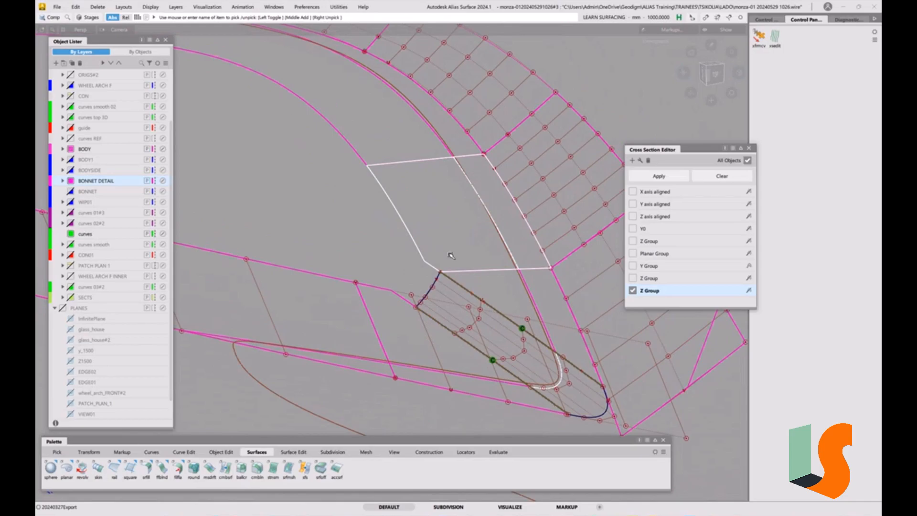
left_click_drag(455, 293, 450, 281, "ctrl+shift")
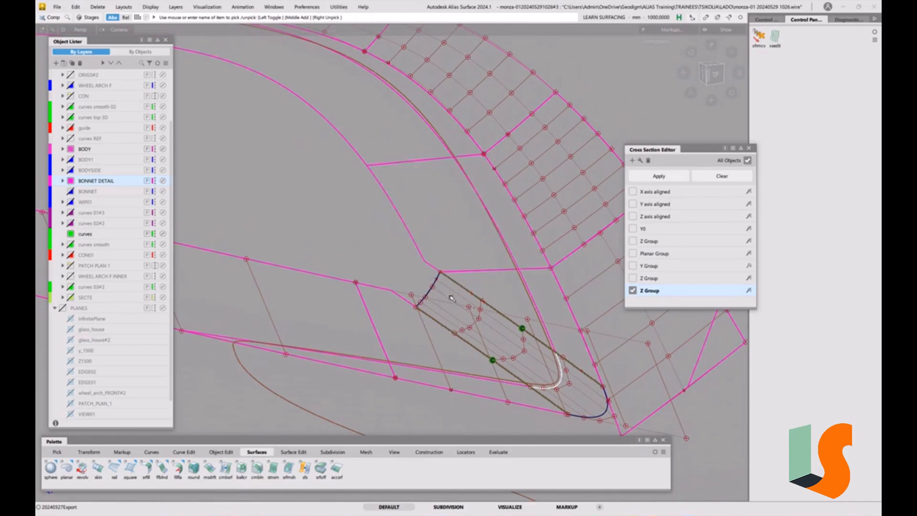
right_click_drag(449, 296, 475, 302, "alt+shift")
middle_click_drag(476, 302, 397, 238, "alt+shift")
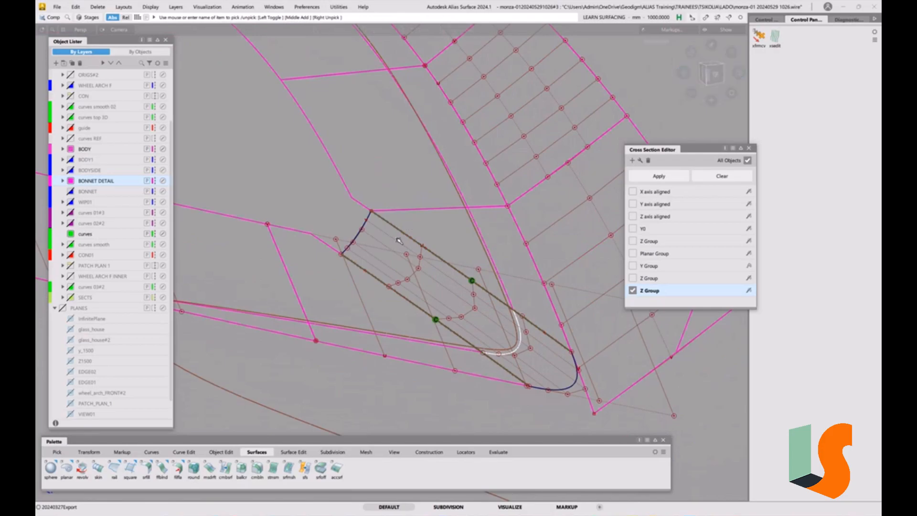
right_click_drag(379, 190, 372, 222, "alt+shift")
middle_click_drag(371, 222, 388, 239, "alt+shift")
mouse_move(417, 242)
right_mouse_down("alt+shift")
mouse_move(401, 261)
mouse_move(434, 240)
right_mouse_up("alt+shift")
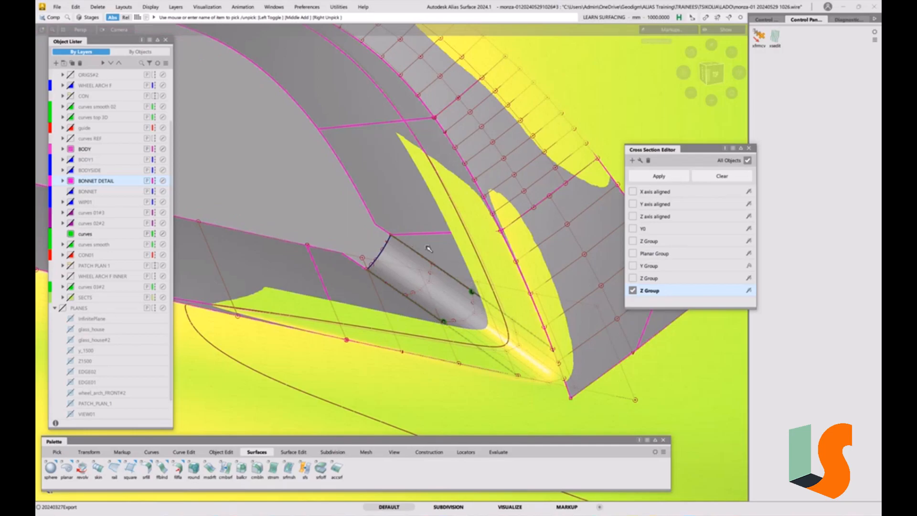
Clear all cross sections from the display, close the Cross Section Editor and make the scan see-through around the whole recess.
left_click(727, 177)
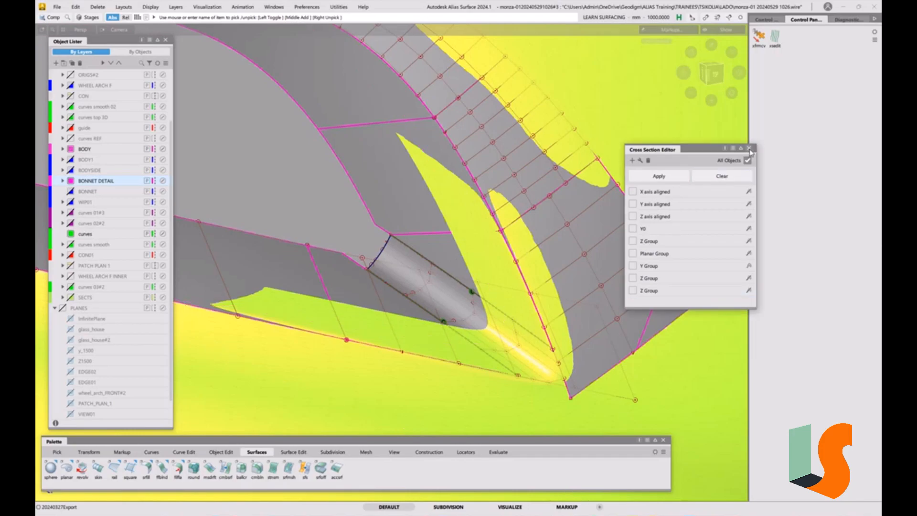
left_click(749, 149)
key("F4")
right_click_drag(431, 174, 432, 265, "alt+shift")
left_click_drag(431, 265, 278, 138, "alt+shift")
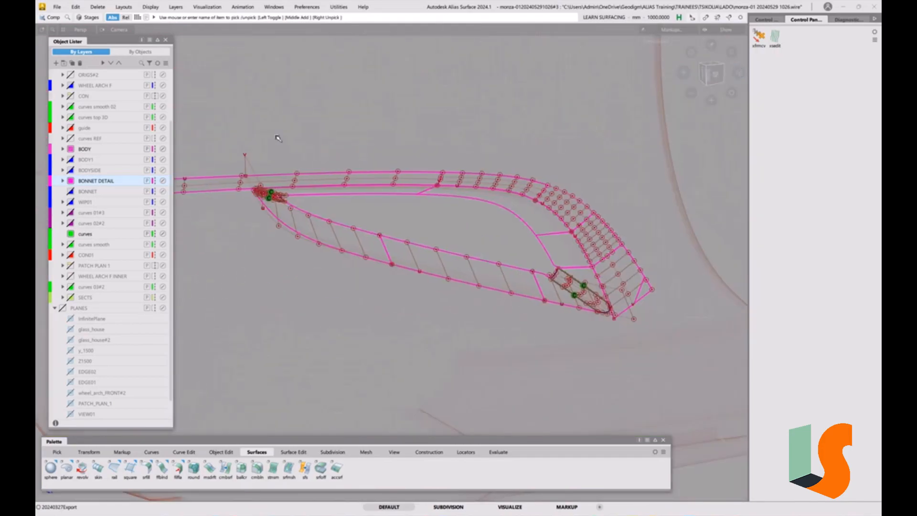
left_click(57, 7)
left_click(84, 95)
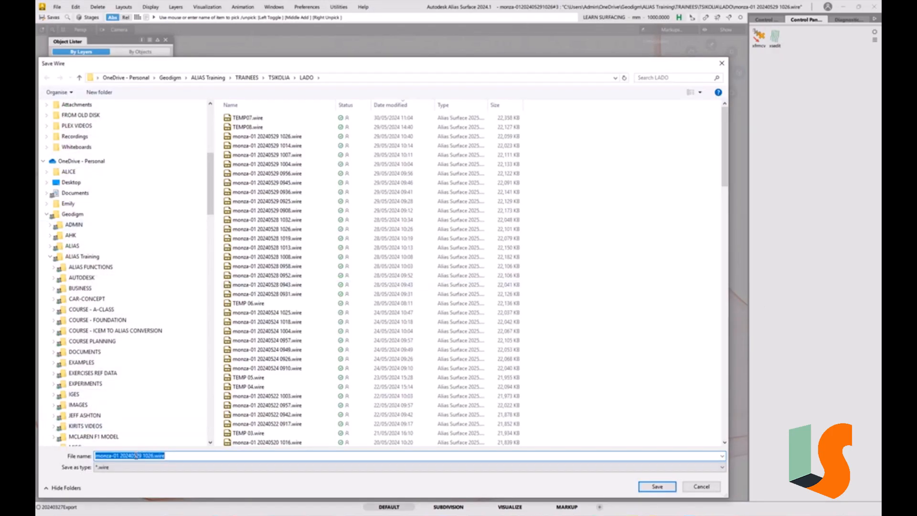
left_click_drag(136, 456, 237, 453)
type("31")
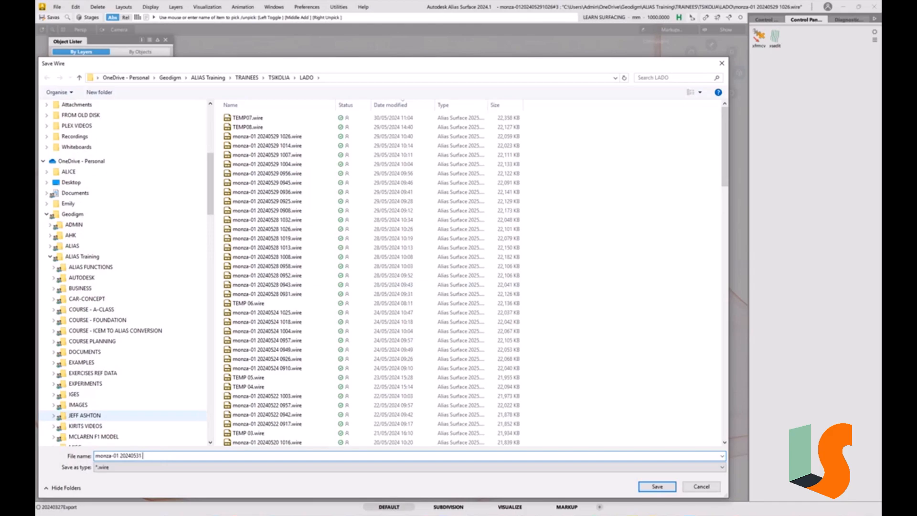
type(" 0932")
key("Return")
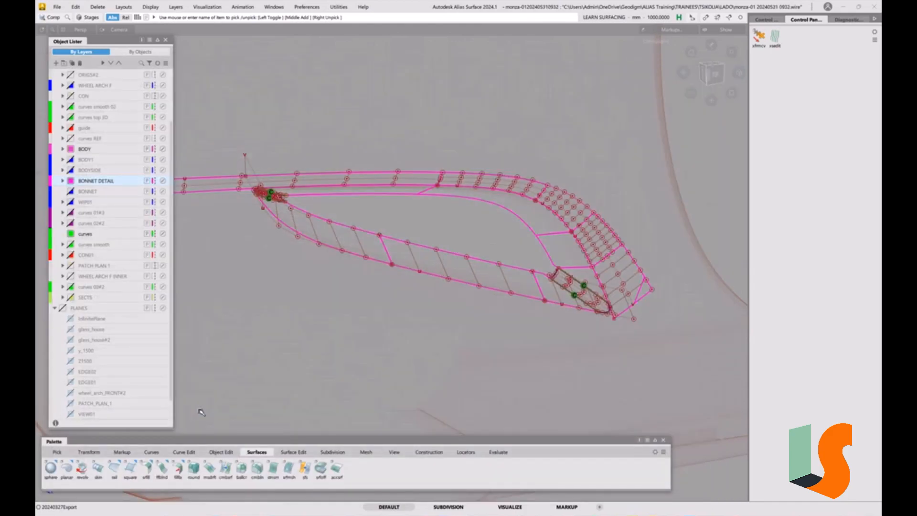
Turn off the display of CVs and hulls on the recess surfaces.
left_click_drag(518, 241, 474, 232, "alt+shift")
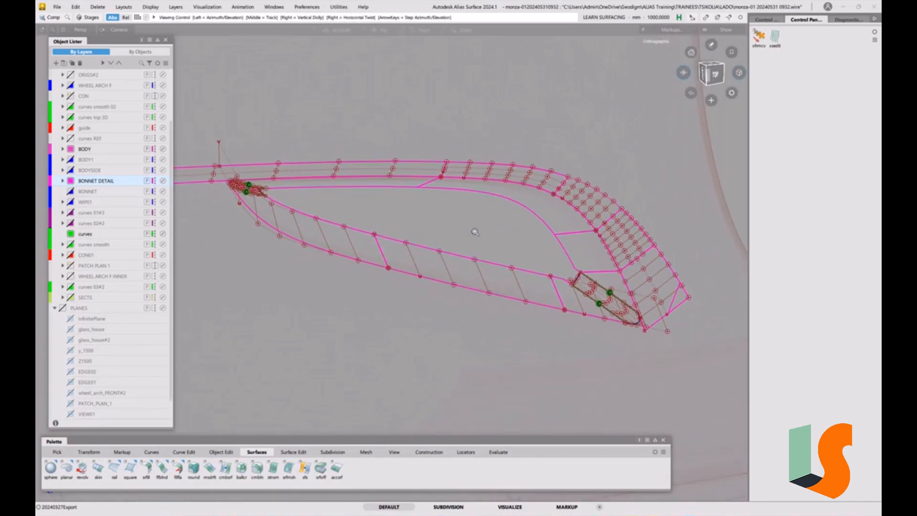
left_click(151, 7)
left_click(164, 20)
left_click_drag(445, 239, 476, 240, "ctrl+shift")
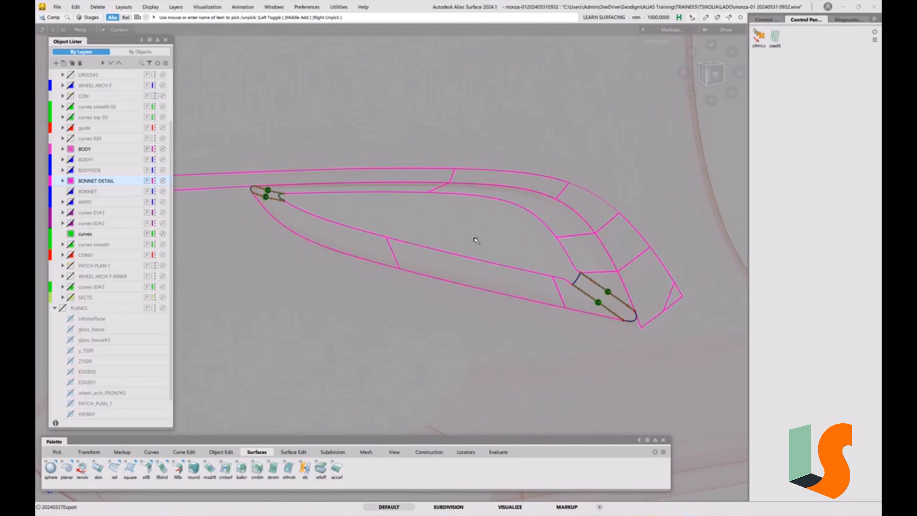
Inspect the recess surfaces against the shaded scan, and with the MESH layer hidden and shown again.
right_click_drag(481, 235, 429, 203, "alt+shift")
key("F12")
left_click_drag(313, 174, 278, 204, "alt+shift")
middle_click_drag(221, 77, 289, 185, "alt+shift")
mouse_move(415, 209)
left_mouse_down("alt+shift")
mouse_move(502, 219)
mouse_move(415, 196)
mouse_move(439, 247)
mouse_move(339, 203)
mouse_move(416, 199)
mouse_move(335, 200)
mouse_move(365, 221)
mouse_move(348, 215)
mouse_move(363, 205)
mouse_move(338, 221)
mouse_move(368, 216)
mouse_move(338, 225)
mouse_move(315, 217)
mouse_move(410, 210)
mouse_move(346, 205)
mouse_move(451, 254)
mouse_move(448, 263)
mouse_move(395, 248)
mouse_move(418, 266)
left_mouse_up("alt+shift")
right_click_drag(418, 265, 428, 211, "alt+shift")
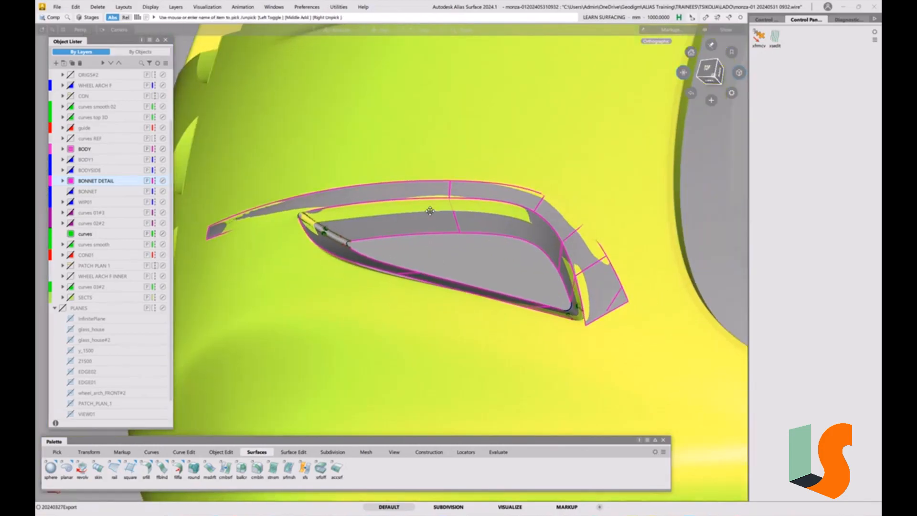
middle_click_drag(428, 210, 435, 180, "alt+shift")
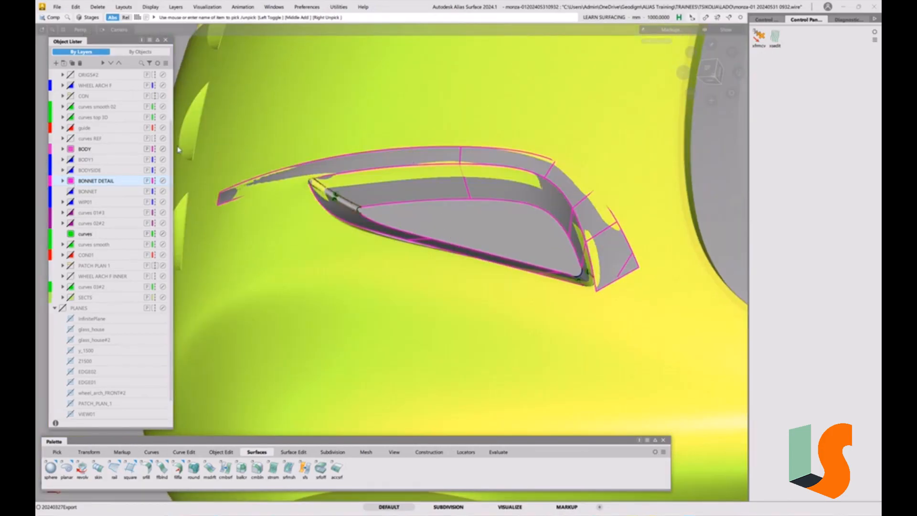
scroll(72, 158, "up", 5)
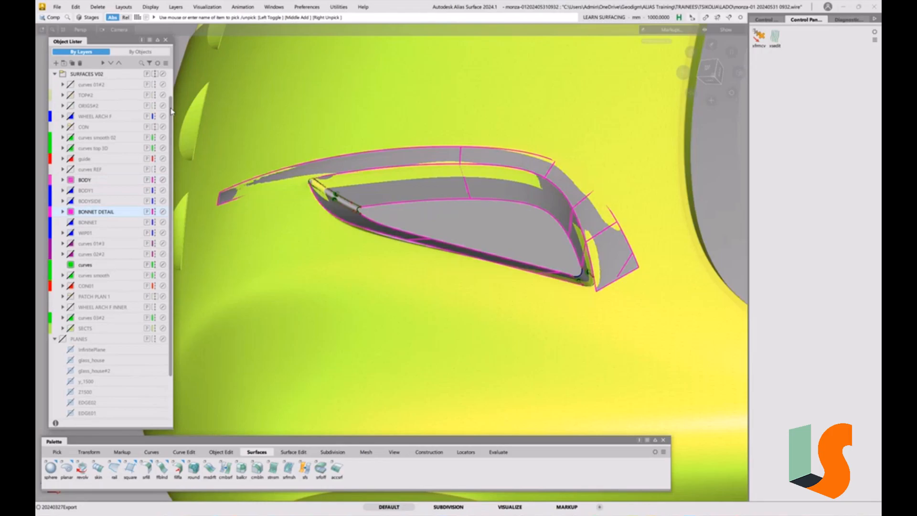
left_click(63, 86)
mouse_move(461, 219)
left_mouse_down("alt+shift")
mouse_move(404, 191)
mouse_move(483, 219)
mouse_move(379, 227)
mouse_move(467, 232)
left_mouse_up("alt+shift")
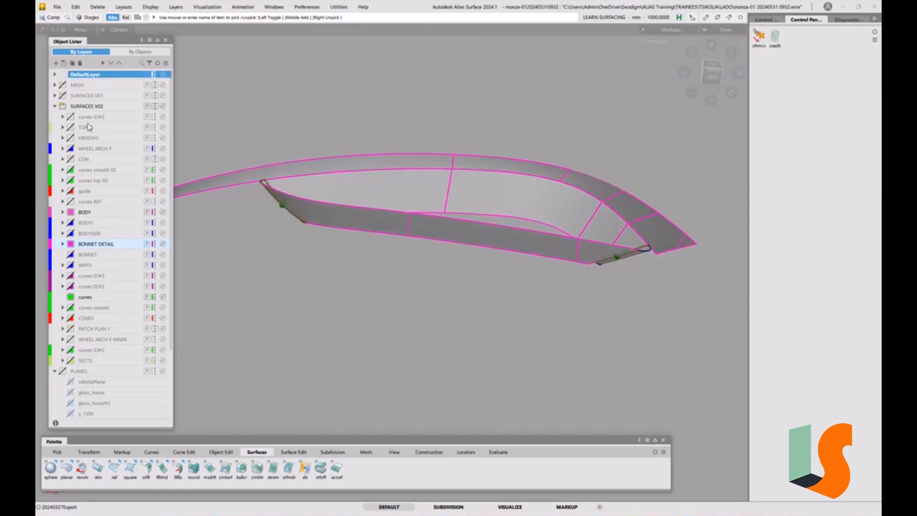
left_click(63, 86)
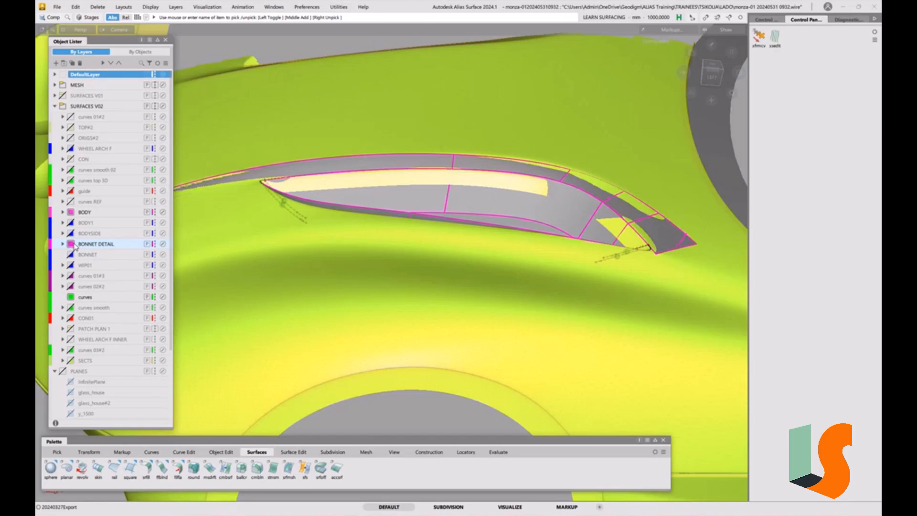
Hide the BONNET DETAIL layer and assign the stray fillet surfaces at both recess ends to it.
left_click(71, 245)
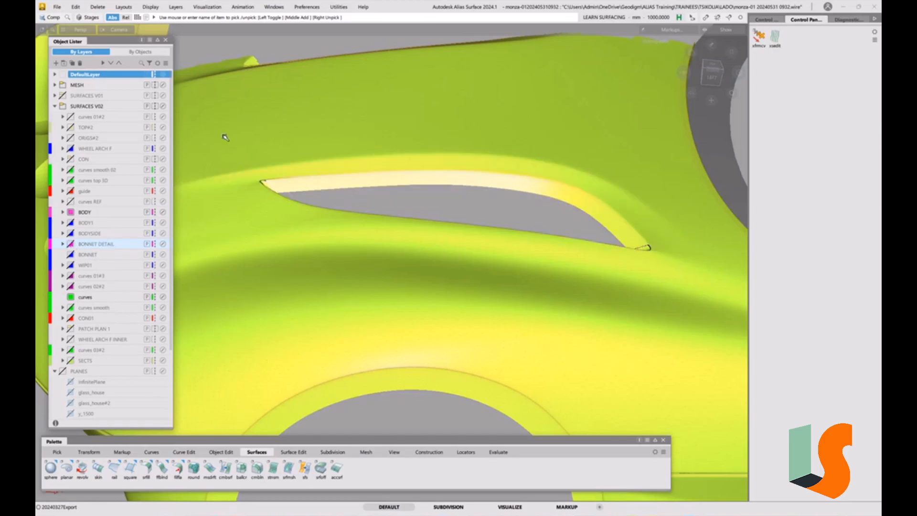
left_click_drag(614, 186, 313, 233, "alt+shift")
left_click_drag(258, 149, 645, 338)
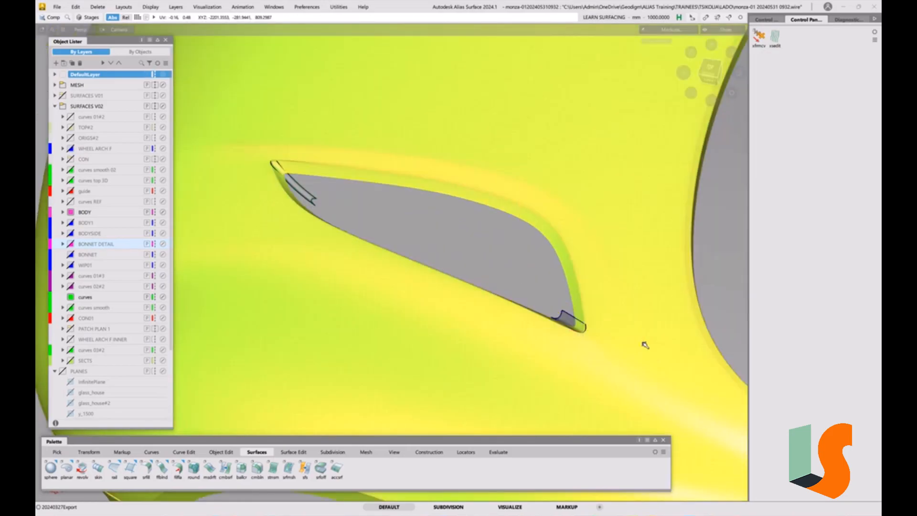
right_click(99, 246)
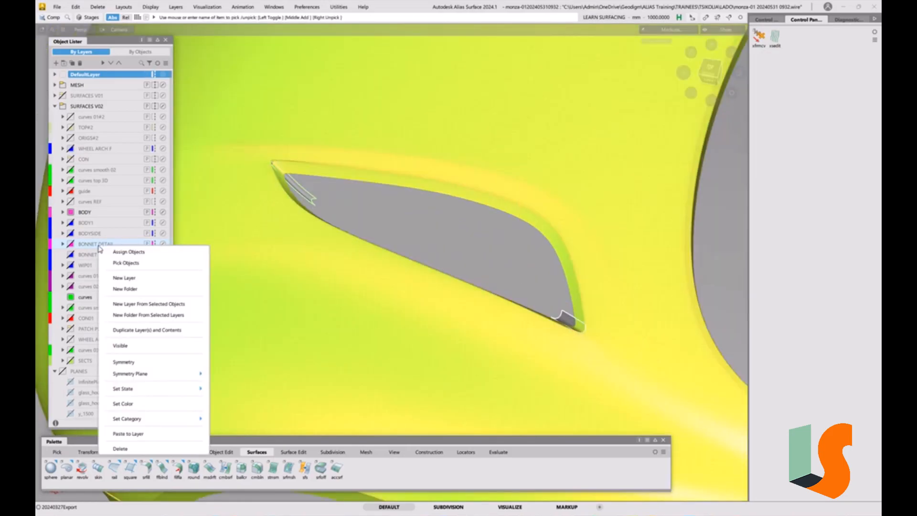
left_click(129, 251)
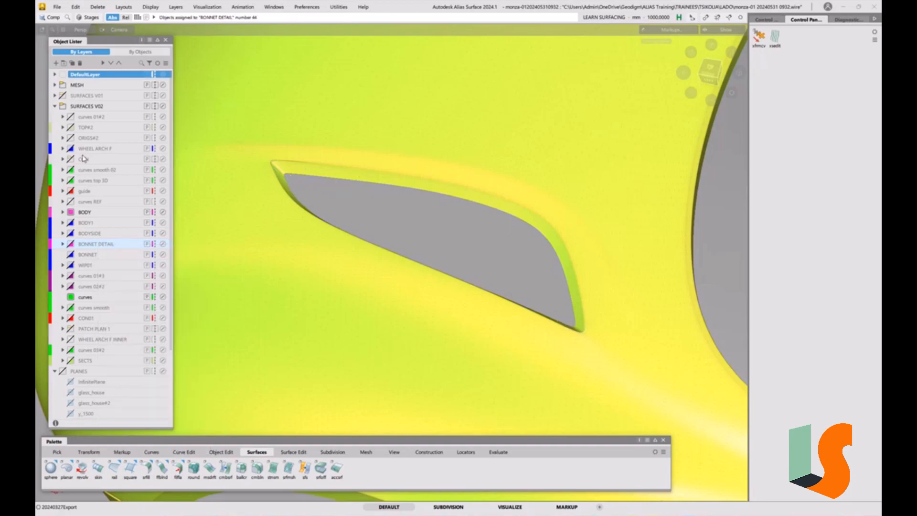
Create a new layer in the SURFACES V02 folder, name it CON TRIM SURFS and colour it blue.
right_click(85, 106)
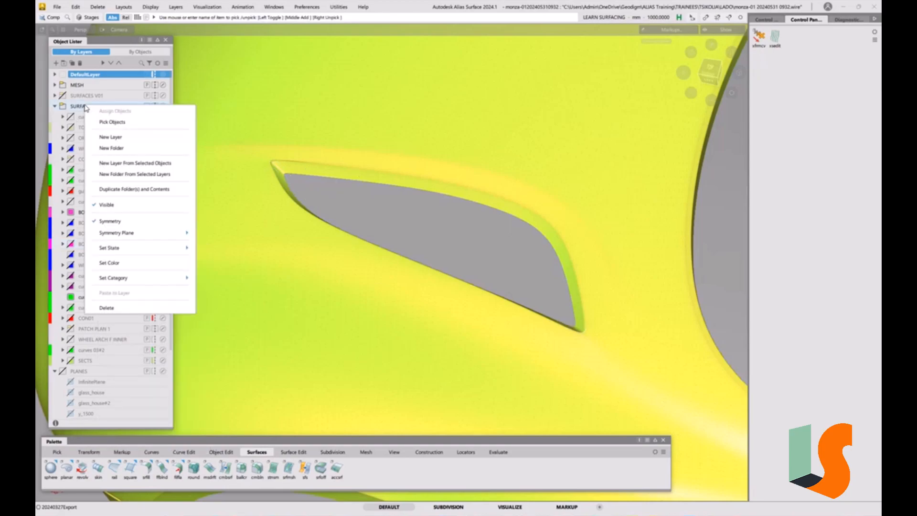
left_click(118, 138)
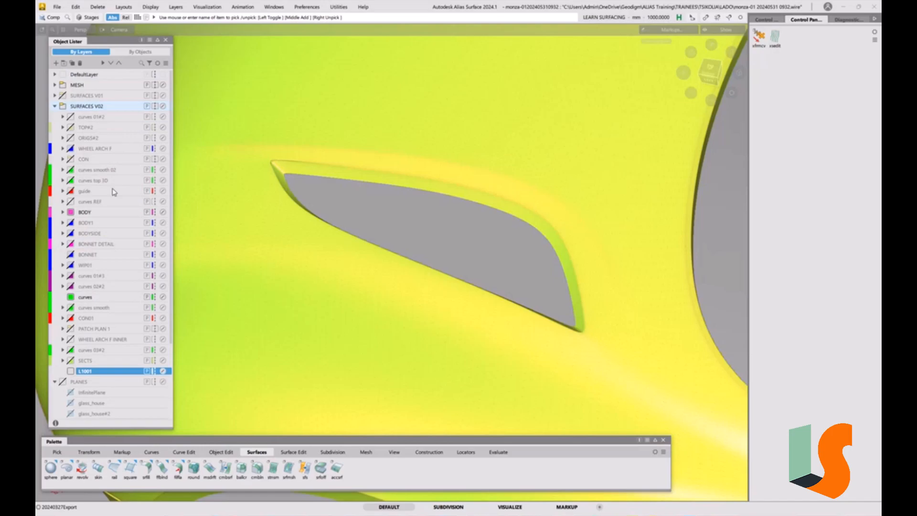
double_click(96, 374)
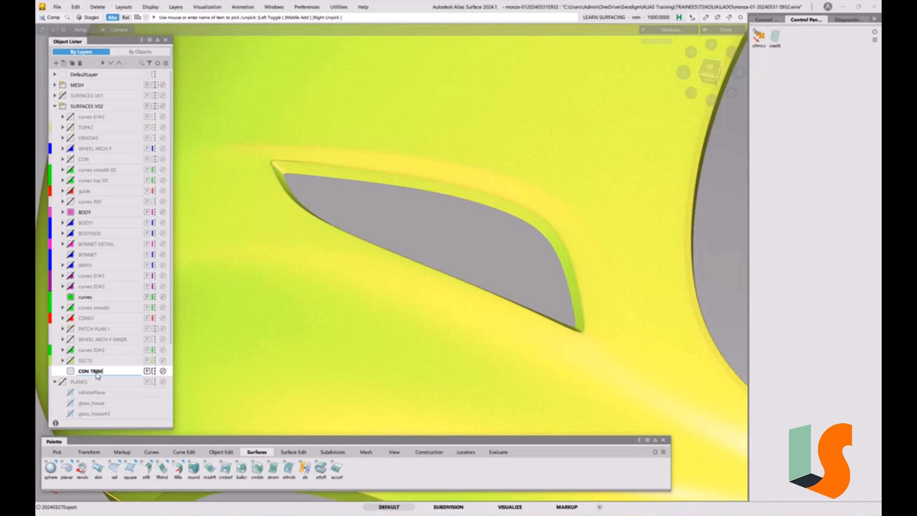
key("Return")
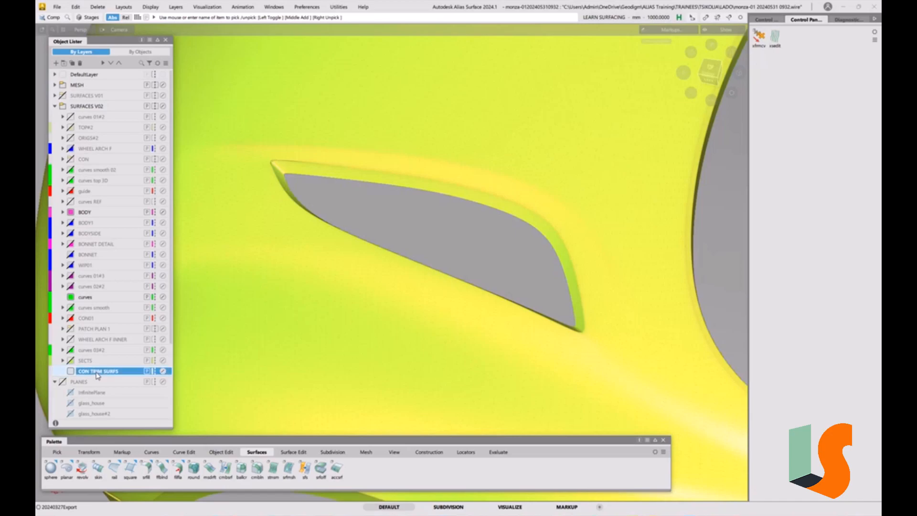
left_click(70, 372)
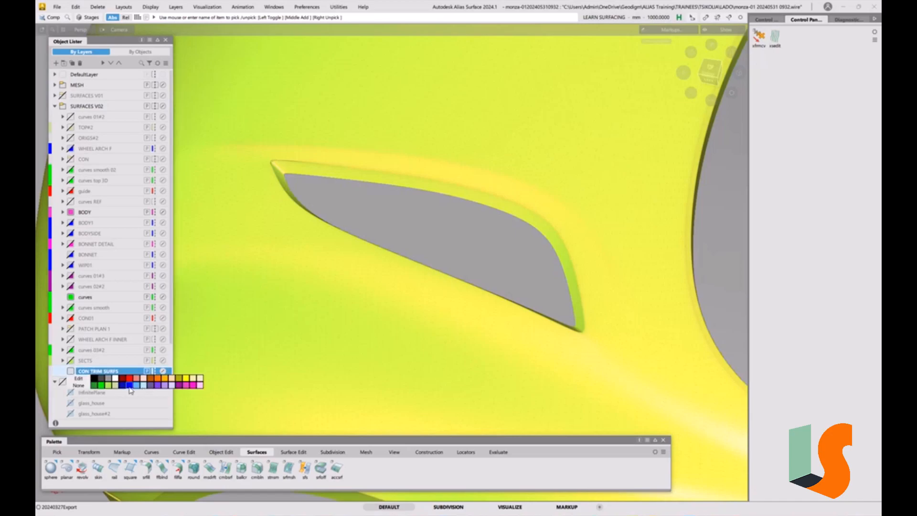
left_click(129, 385)
Copy the BODY1 patch spanning the recess onto the CON TRIM SURFS layer, leaving the BODY1 layer hidden.
left_click_drag(536, 232, 409, 227, "alt+shift")
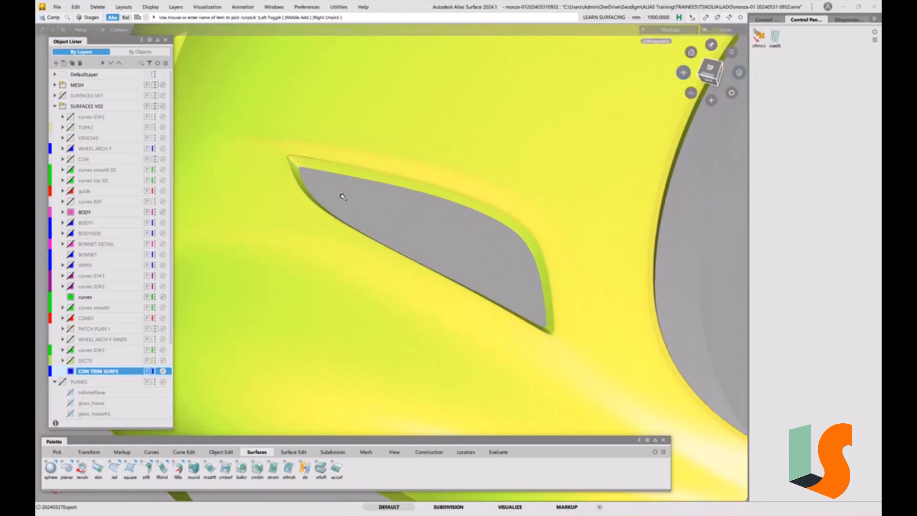
left_click(70, 223)
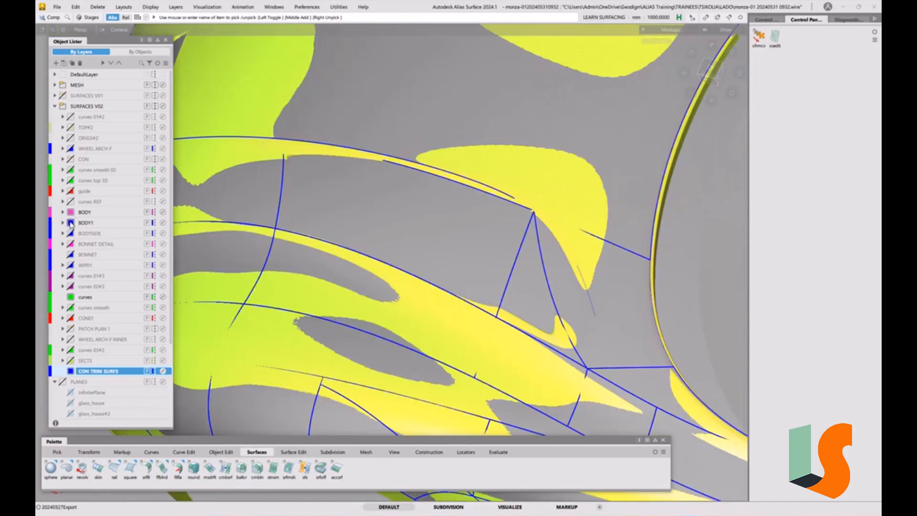
left_click_drag(415, 219, 428, 243, "alt+shift")
left_click(440, 227)
left_click(442, 230)
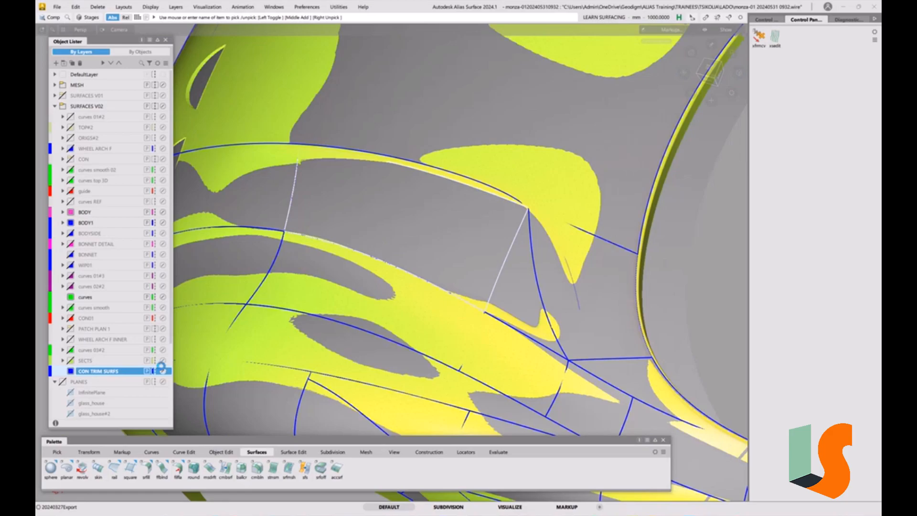
key("ctrl+v")
right_click(119, 375)
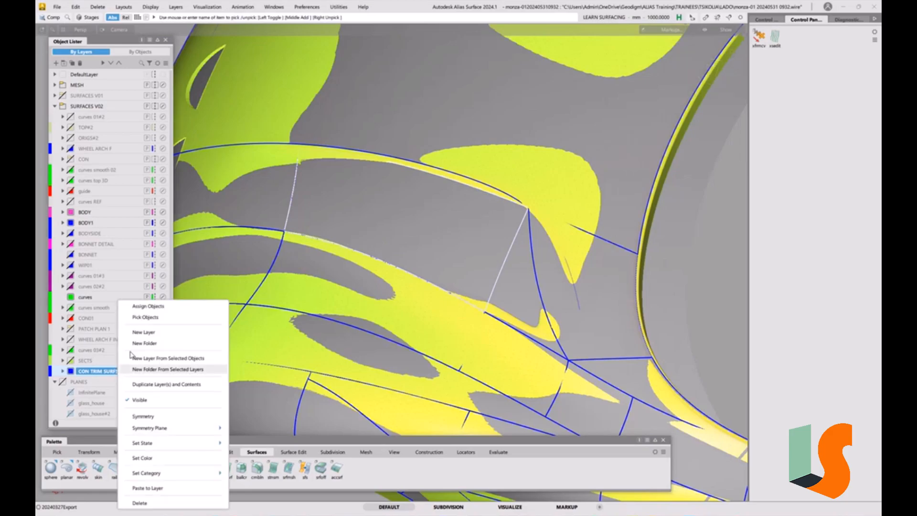
left_click(136, 306)
left_click(70, 223)
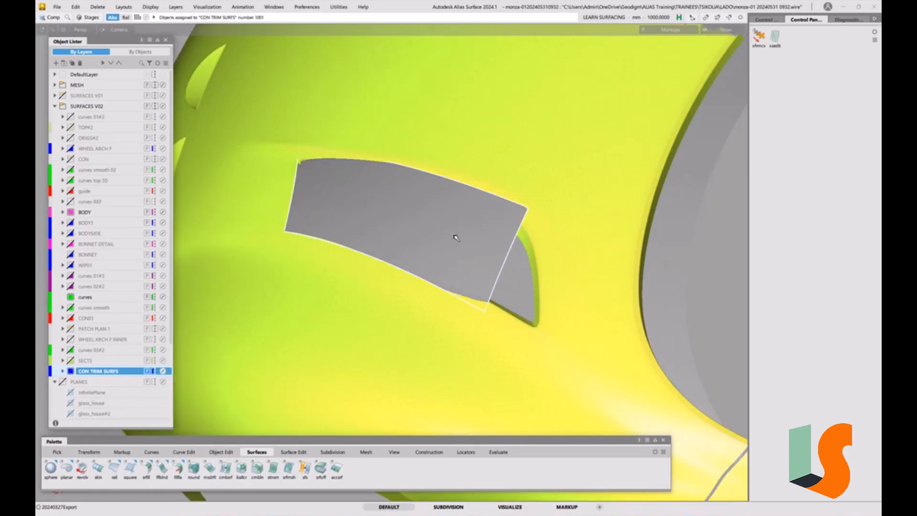
Display the CVs and hulls of the copied CON TRIM SURFS patch and untrim it.
mouse_move(546, 274)
left_mouse_down("alt+shift")
mouse_move(388, 237)
mouse_move(504, 273)
mouse_move(516, 253)
left_mouse_up("alt+shift")
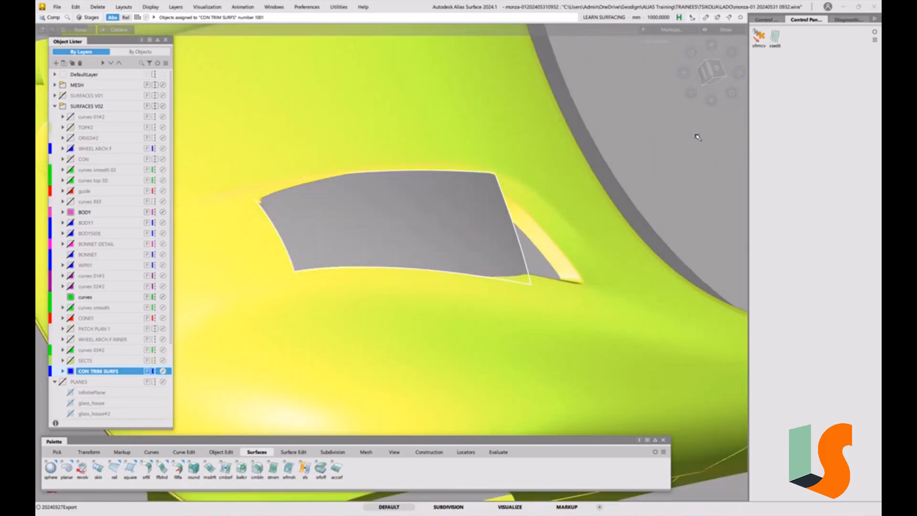
key("5")
left_click(766, 19)
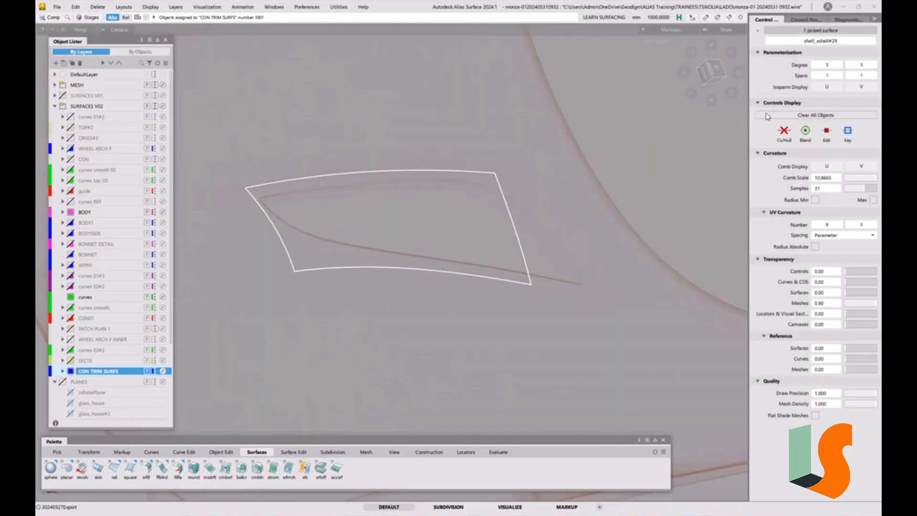
left_click(784, 133)
key("u")
left_click(515, 241)
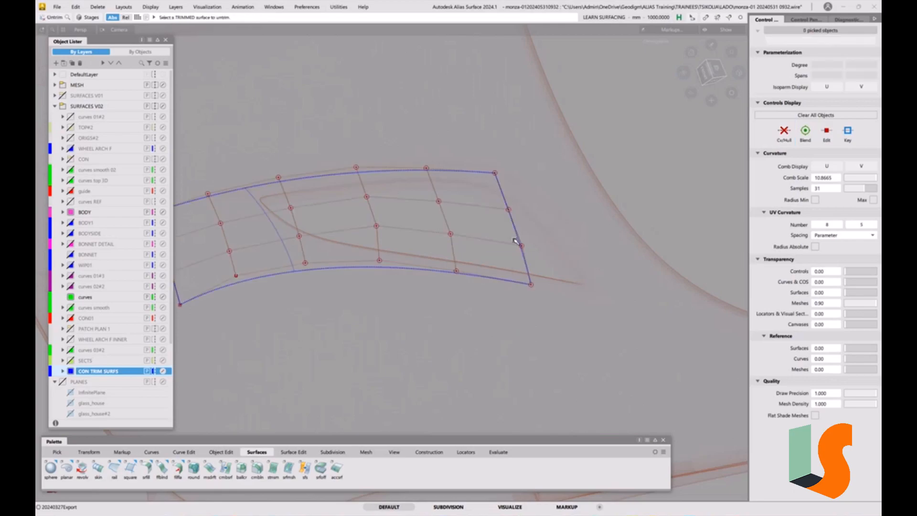
Use Extend to pull the untrimmed patch's long overhanging end back to just beyond the recess tip.
right_click_drag(501, 194, 405, 227, "alt+shift")
left_click_drag(565, 174, 673, 195)
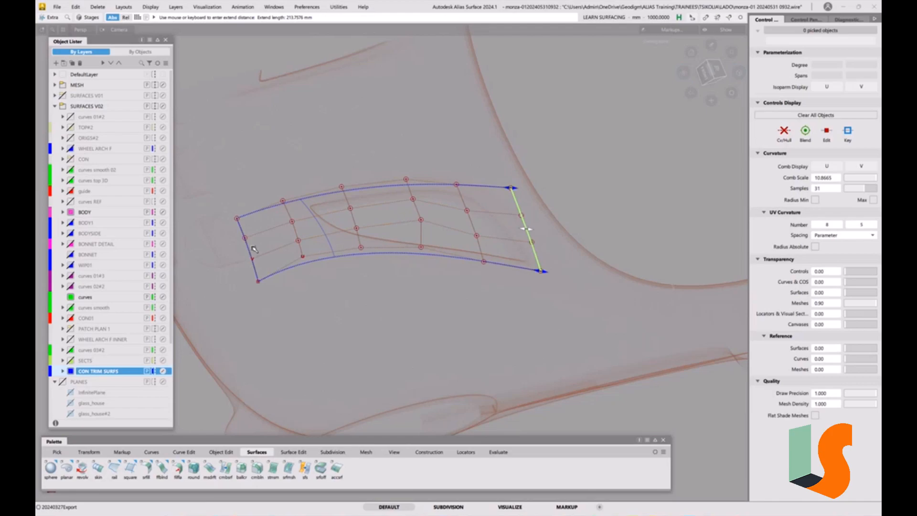
left_click_drag(249, 254, 371, 211)
left_click(449, 288)
left_click_drag(371, 272, 354, 264, "ctrl+shift")
left_click_drag(268, 161, 454, 294)
key("Delete")
left_click(445, 288)
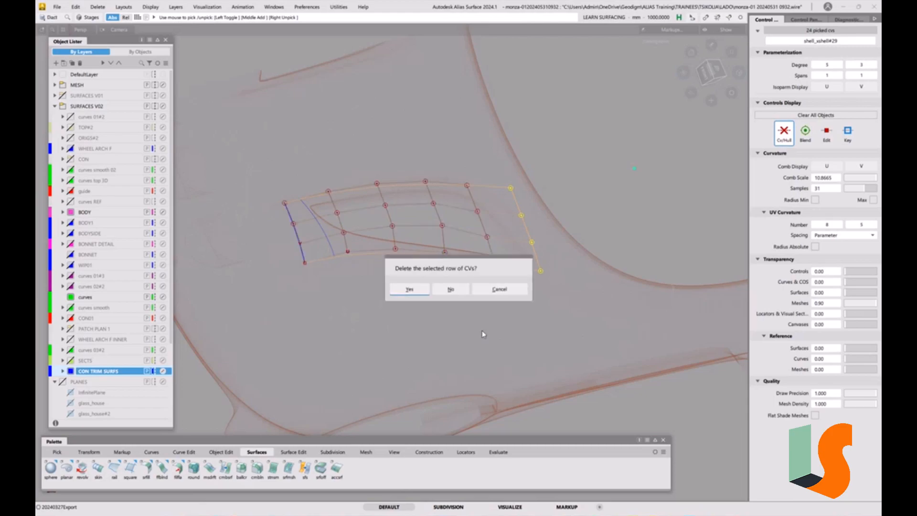
left_click(500, 289)
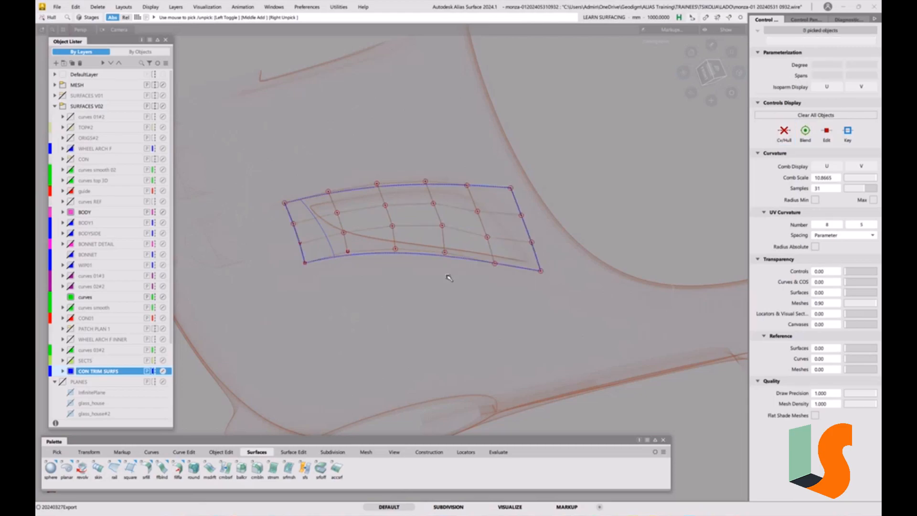
Delete the leftover trim curve-on-surface near the shortened end of the patch.
left_click_drag(385, 295, 364, 288, "ctrl+shift")
left_click(324, 245)
key("Delete")
left_click(442, 289)
Move the whole patch against the shaded scan so it lies close to the body around the recess.
mouse_move(511, 247)
left_mouse_down("alt+shift")
mouse_move(454, 242)
mouse_move(458, 252)
mouse_move(510, 260)
mouse_move(483, 210)
left_mouse_up("alt+shift")
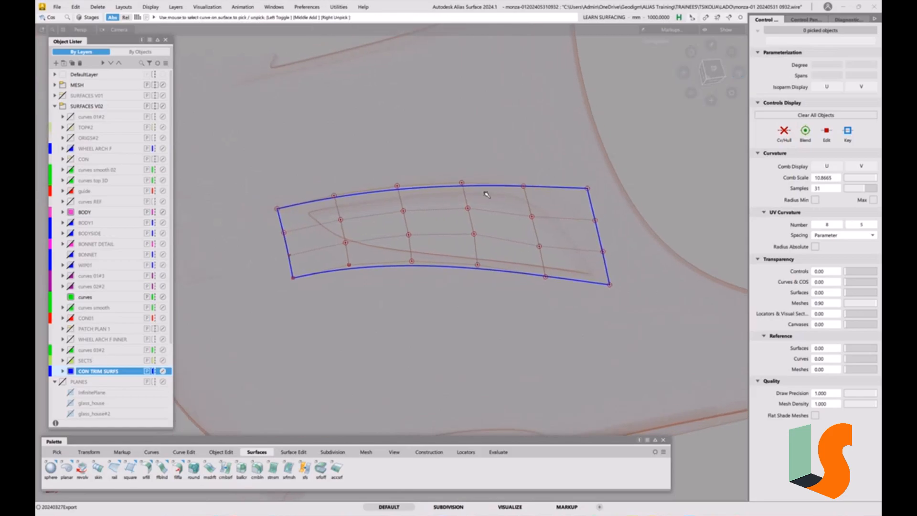
left_click_drag(450, 242, 440, 250, "ctrl+shift")
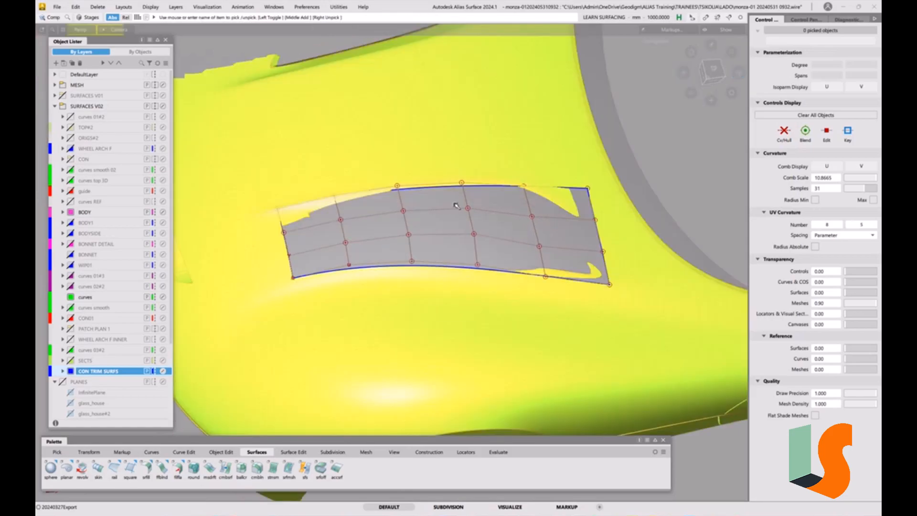
left_click(465, 216)
middle_click_drag(509, 228, 508, 206, "ctrl+shift")
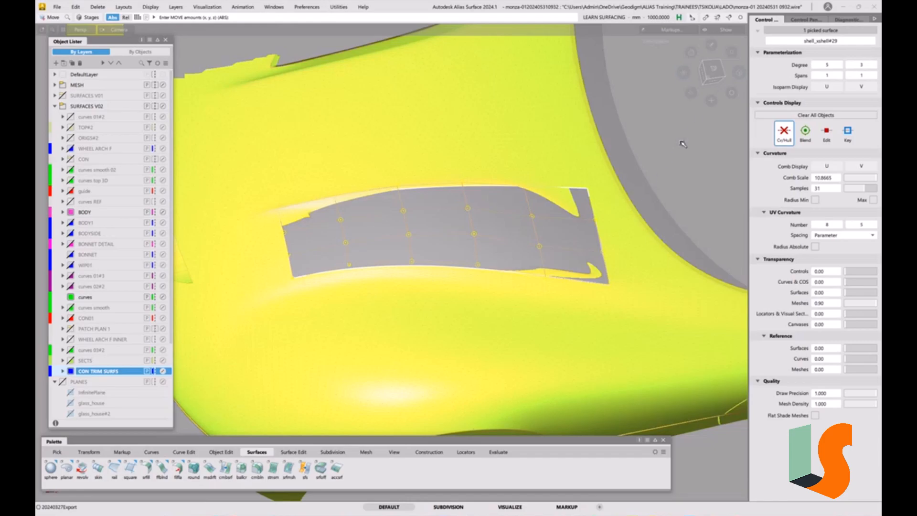
right_click_drag(682, 145, 678, 149)
left_click_drag(533, 198, 428, 261, "alt+shift")
mouse_move(274, 208)
right_mouse_down()
mouse_move(262, 204)
mouse_move(270, 200)
right_mouse_up()
left_click_drag(361, 220, 464, 219, "alt+shift")
key("1")
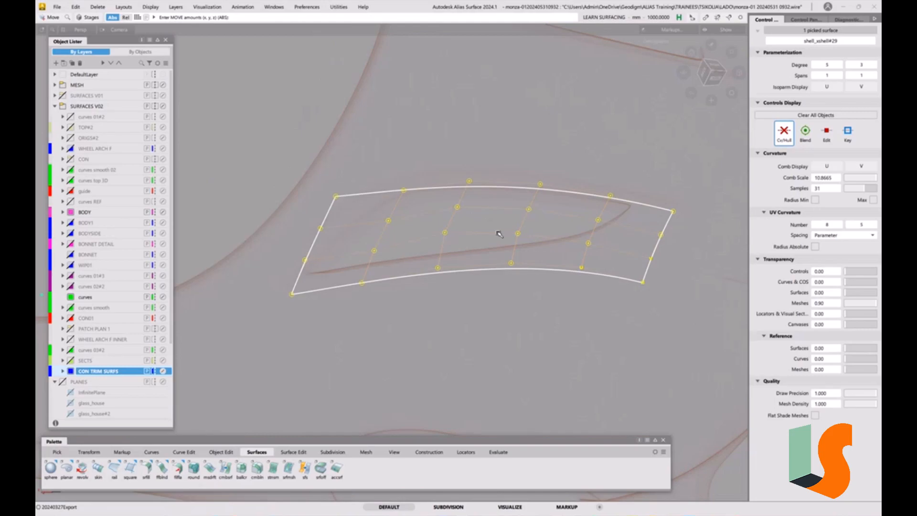
key("1")
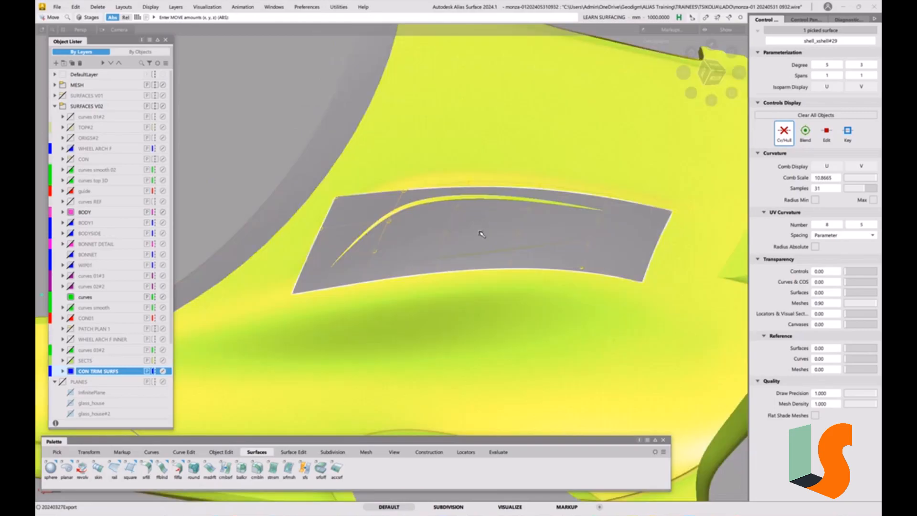
key("1")
Set Transform CV to hull move mode and shift the patch's two middle cross hulls slightly inward.
left_click_drag(518, 266, 519, 281, "ctrl+shift")
mouse_move(445, 239)
right_mouse_down("alt+shift")
mouse_move(480, 220)
mouse_move(492, 248)
right_mouse_up("alt+shift")
middle_click_drag(484, 259, 472, 238, "alt+shift")
mouse_move(444, 223)
left_mouse_down("alt+shift")
mouse_move(467, 234)
mouse_move(446, 254)
left_mouse_up("alt+shift")
key("h")
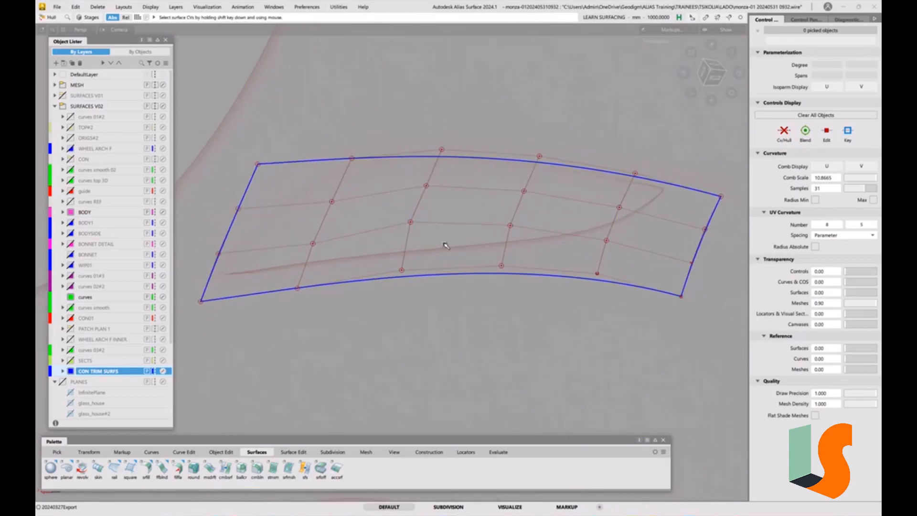
key("h")
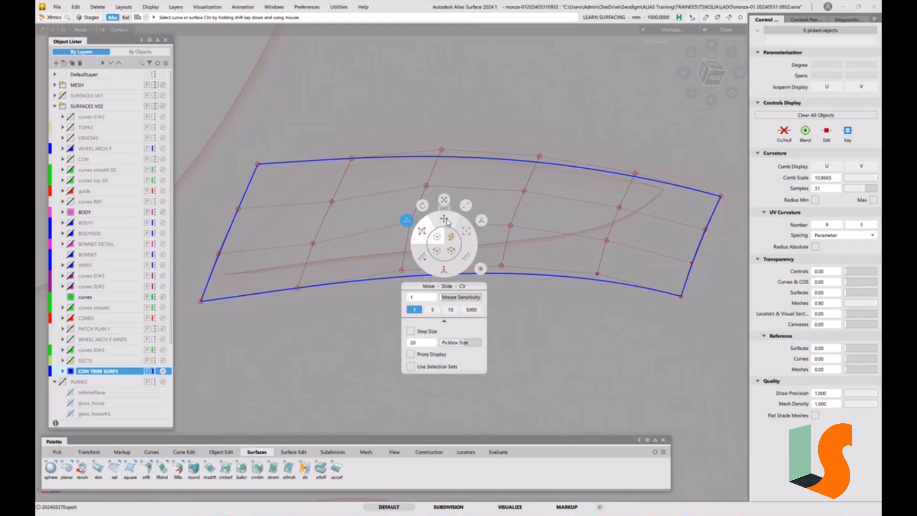
left_click(445, 221)
left_click(452, 237)
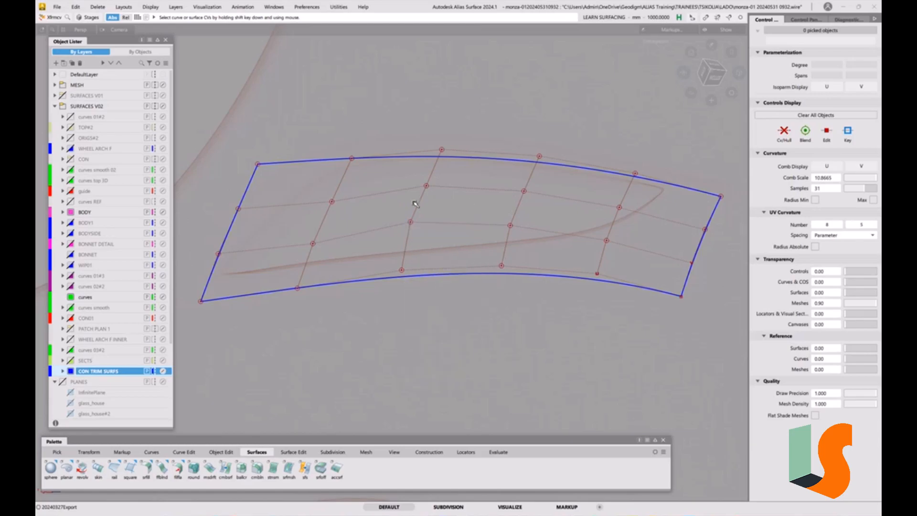
left_click(417, 207)
right_click_drag(439, 201, 447, 209)
left_click(516, 208)
right_click_drag(501, 202, 503, 206)
left_click(551, 285)
Turn on the X axis aligned cross sections for all objects.
left_click(802, 20)
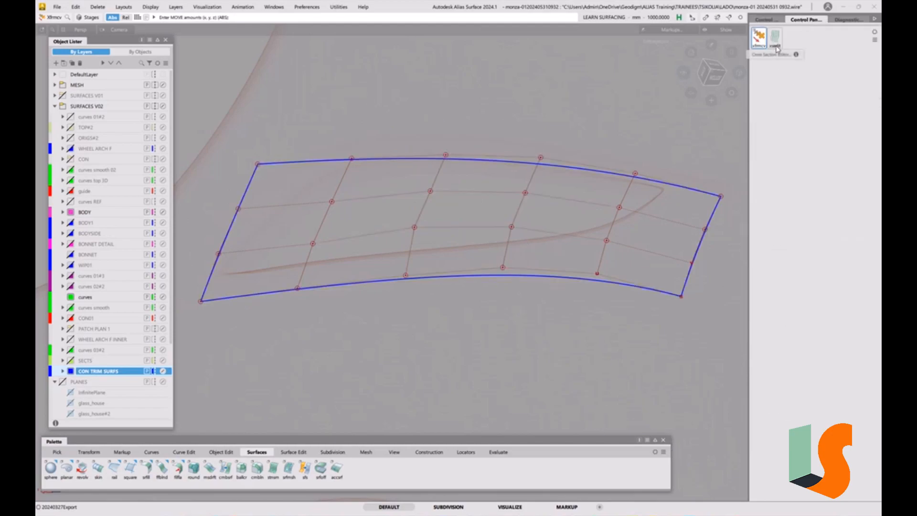
left_click(775, 42)
left_click(633, 191)
Examine how the patch's X sections follow the scan sections on both sides of the recess.
left_click_drag(392, 254, 426, 263, "alt+shift")
left_click_drag(350, 267, 354, 263, "alt+shift")
right_click_drag(354, 263, 387, 221, "alt+shift")
left_click_drag(387, 221, 377, 215, "alt+shift")
right_click_drag(377, 215, 430, 217, "alt+shift")
left_click_drag(430, 218, 459, 264, "alt+shift")
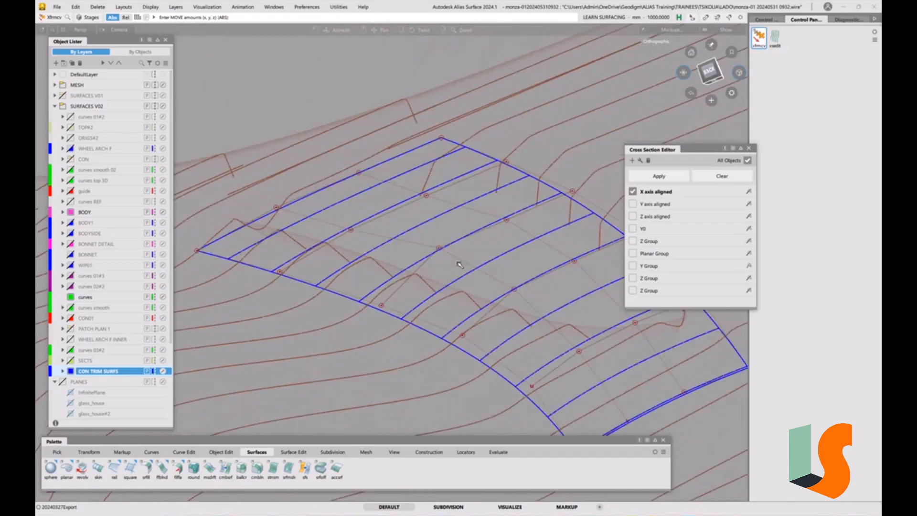
middle_click_drag(459, 265, 457, 242, "alt+shift")
left_click_drag(457, 242, 498, 186, "alt+shift")
right_click_drag(497, 186, 463, 172, "alt+shift")
mouse_move(462, 172)
left_mouse_down("alt+shift")
mouse_move(473, 180)
mouse_move(464, 183)
left_mouse_up("alt+shift")
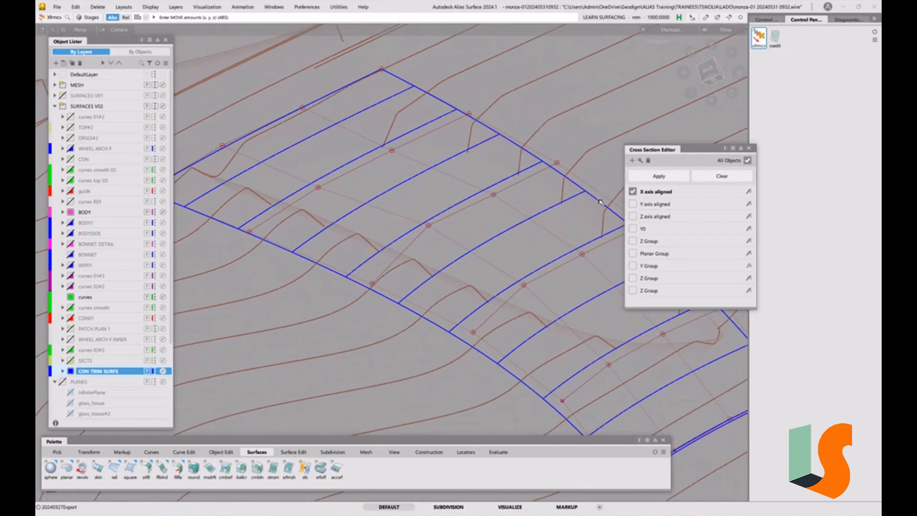
Set the Y axis aligned cross sections to a 50 mm step and display them together with the X sections.
left_click(633, 204)
double_click(656, 205)
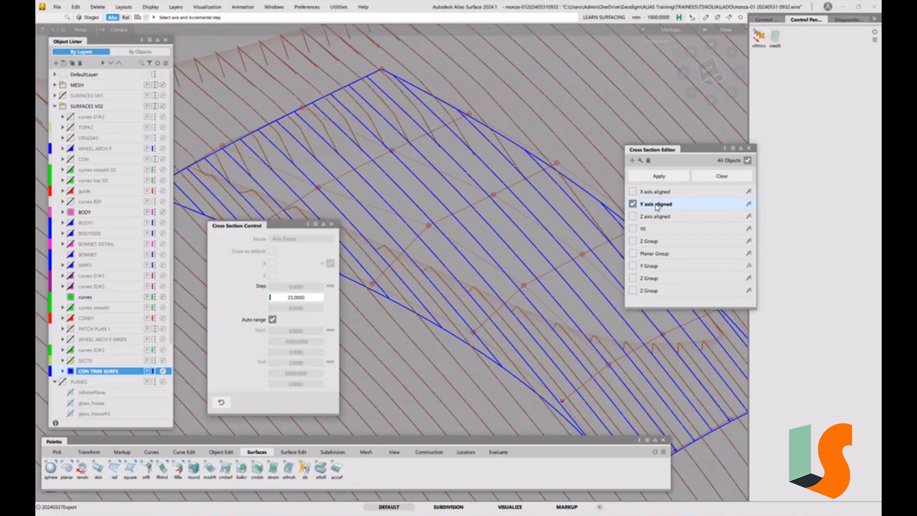
double_click(301, 297)
type("50")
key("Return")
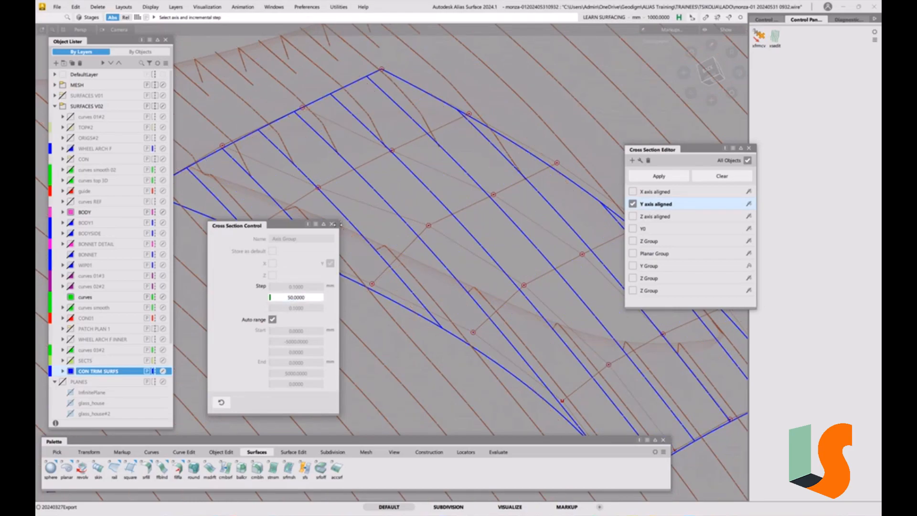
left_click(332, 224)
left_click(633, 192)
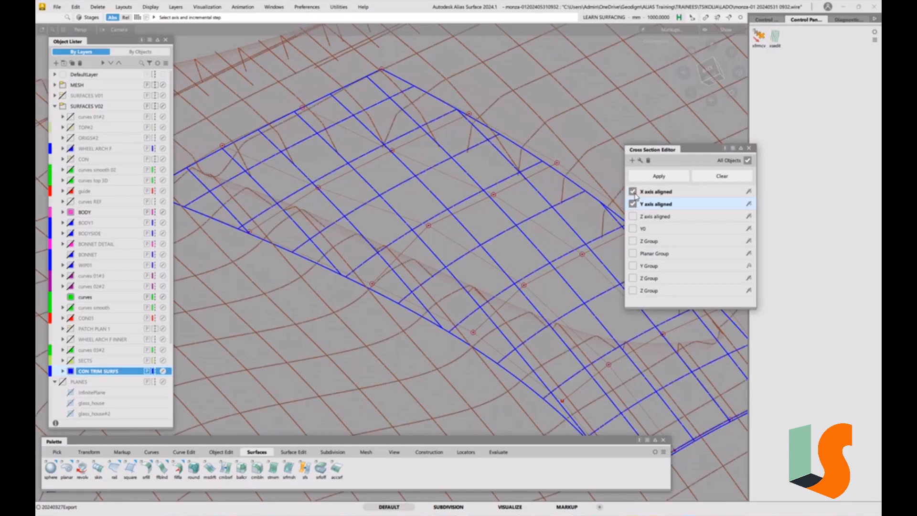
left_click(749, 149)
Switch Transform CV to single CV mode and adjust the patch's corner CV beyond the recess's wide end against the shaded scan.
left_click_drag(527, 164, 460, 206, "alt+shift")
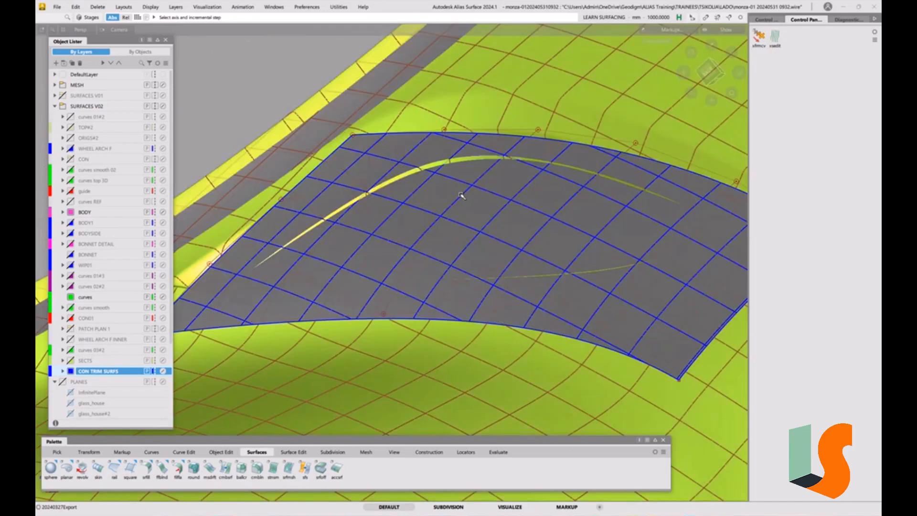
left_click_drag(373, 253, 355, 286, "alt+shift")
key("t")
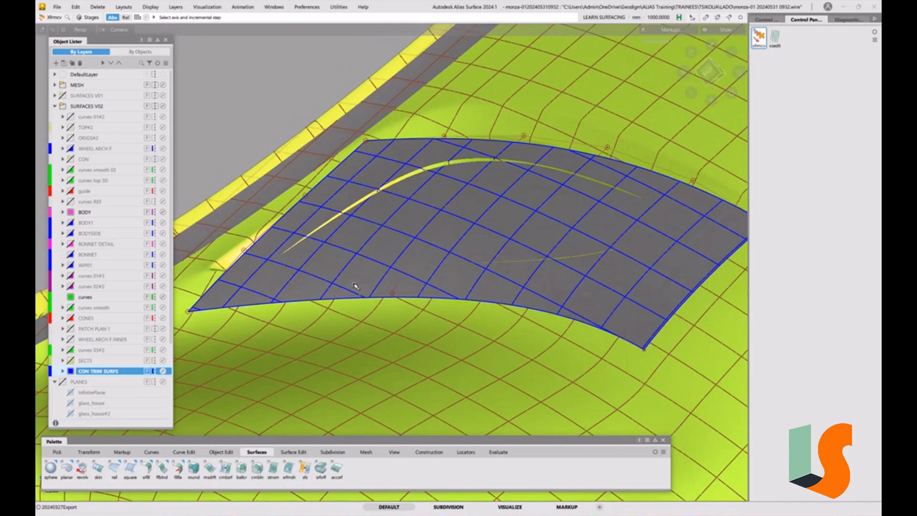
key("space")
left_click(347, 274)
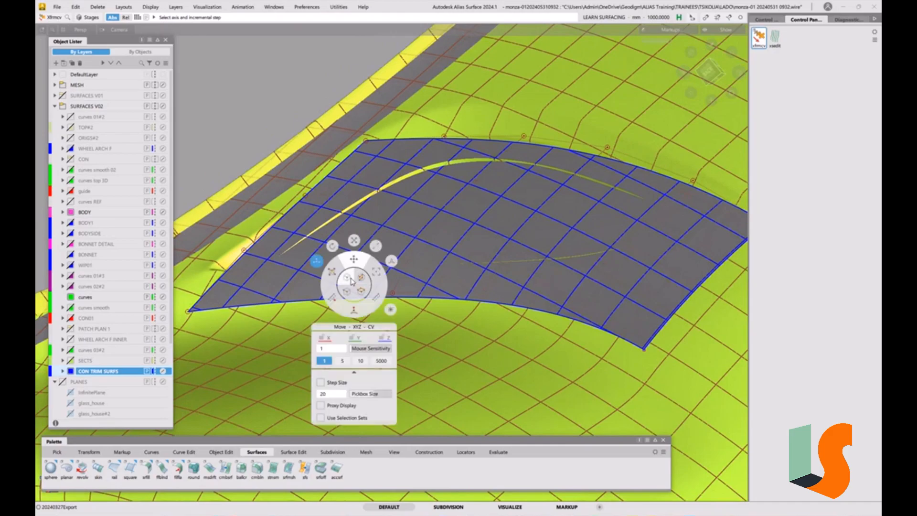
left_click(190, 313)
left_click_drag(215, 141, 219, 145)
left_click_drag(486, 240, 472, 245, "ctrl+shift")
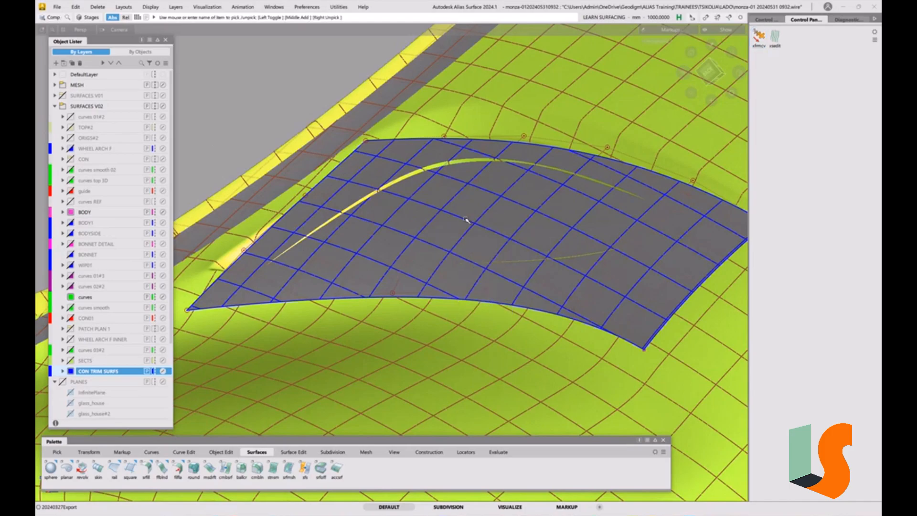
Reduce the patch to degree 2 in both U and V with the Parameterization Editor.
left_click(467, 218)
left_click(766, 20)
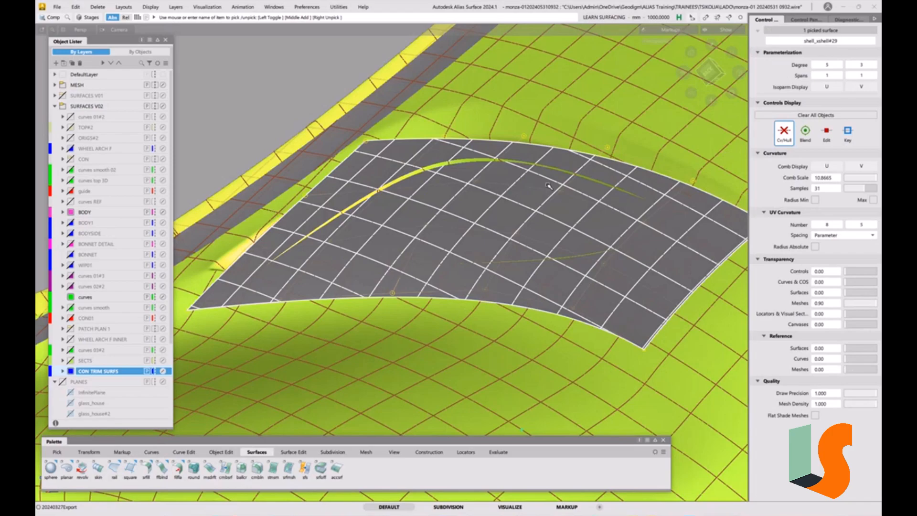
key("ctrl+d")
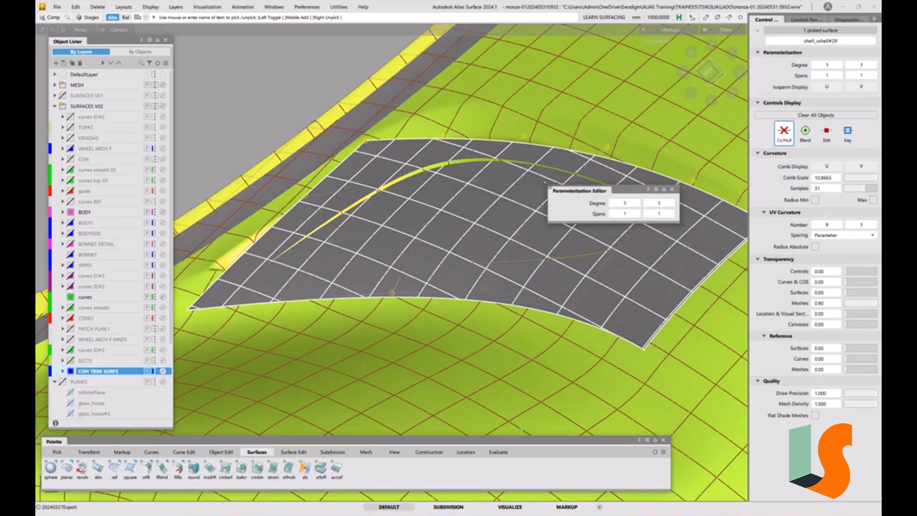
left_click(614, 203)
left_click(613, 203)
left_click(614, 203)
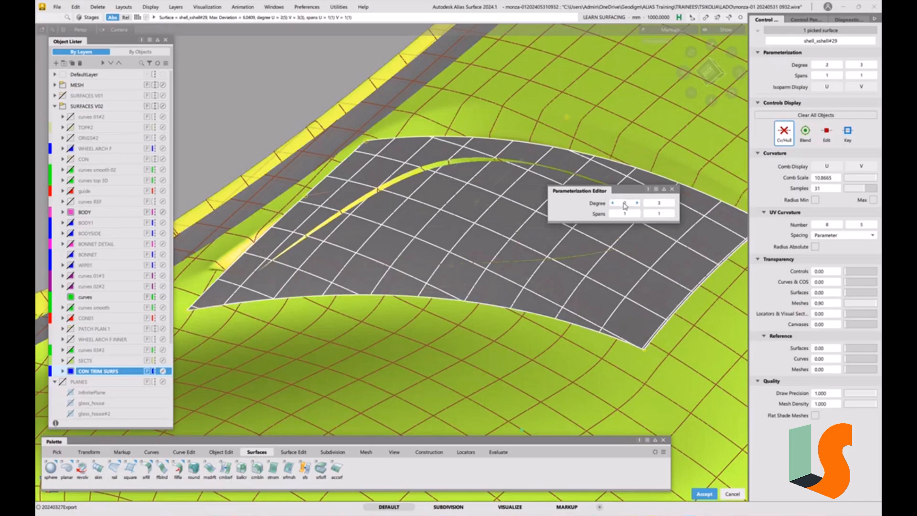
left_click(648, 203)
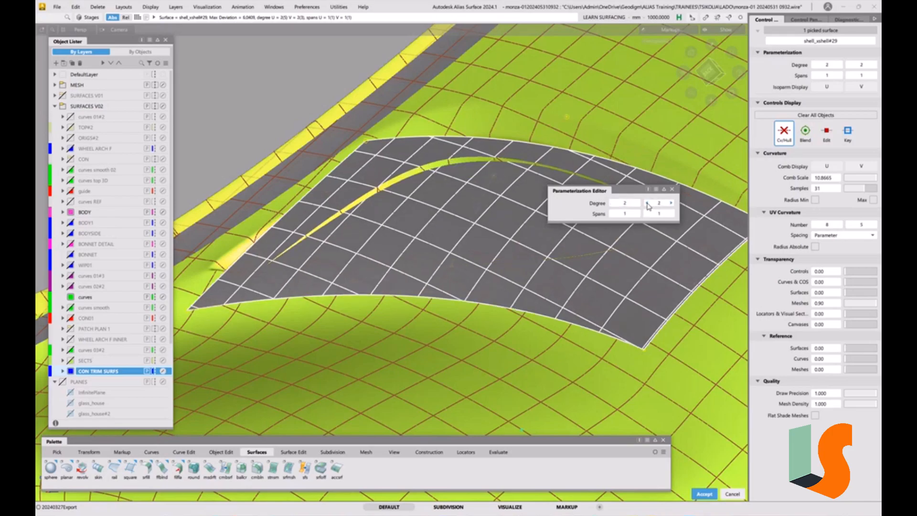
key("Escape")
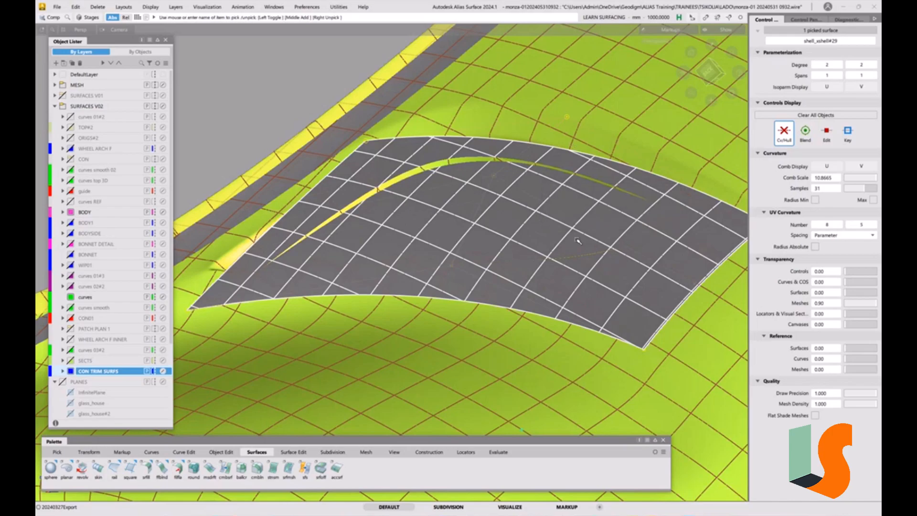
key("1")
key("1")
left_click(472, 301)
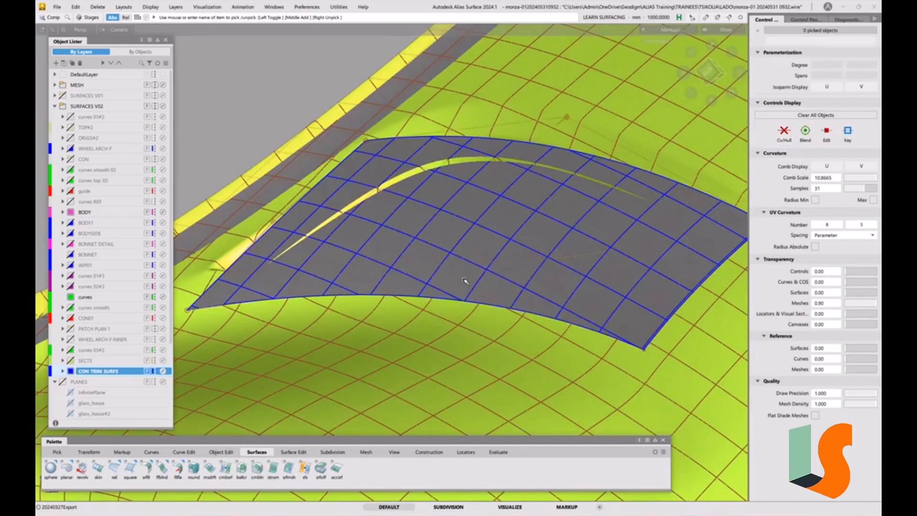
Move the corner CV at the patch's wide-end edge so the surface fits the scan beside the recess.
key("t")
left_click(450, 266)
right_click_drag(234, 109, 236, 99)
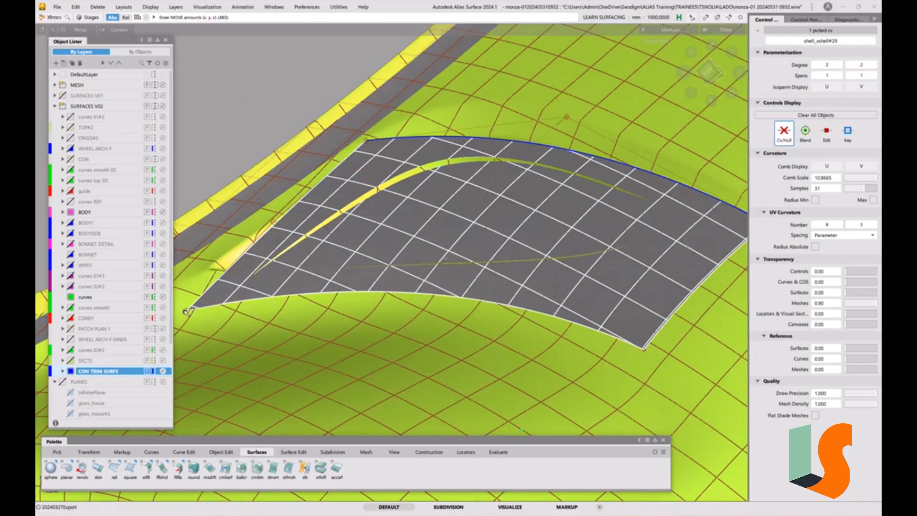
right_click_drag(187, 311, 187, 308)
Move the upper corner CV at the patch's opposite end to bring the recess tip flush with the scan.
middle_click_drag(740, 237, 703, 237, "alt+shift")
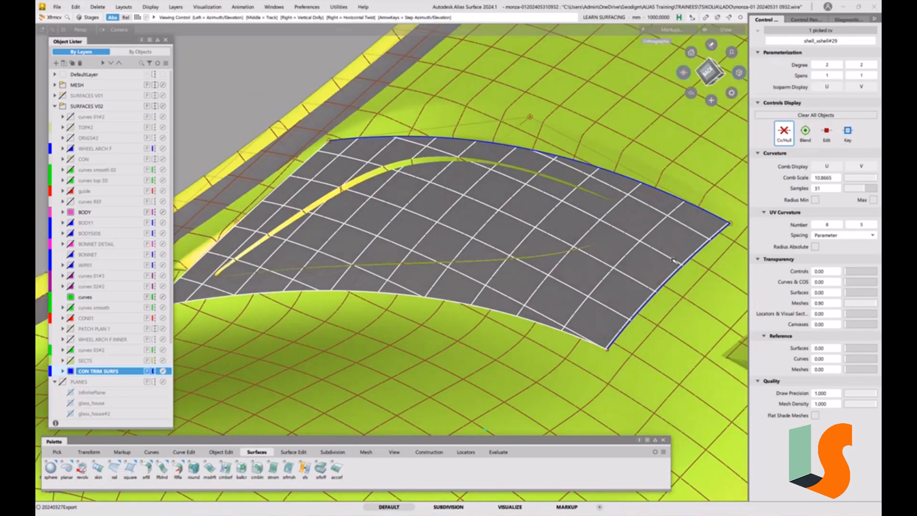
left_click(729, 223)
right_click_drag(731, 244, 735, 246)
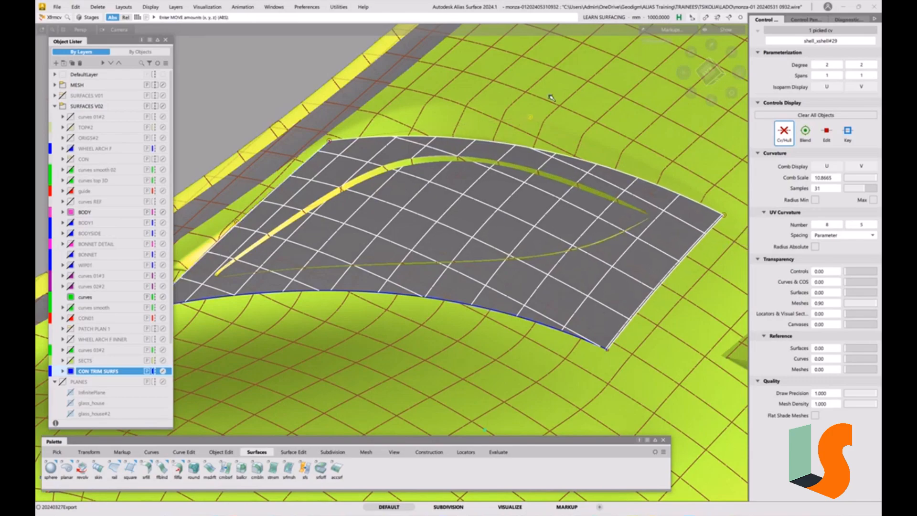
Fine-tune the upper edge's middle CV, its other corner CV and the adjoining end CV until the patch matches the scan around the recess.
right_click_drag(549, 95, 554, 106)
right_click_drag(330, 142, 339, 153)
right_click_drag(242, 224, 241, 226)
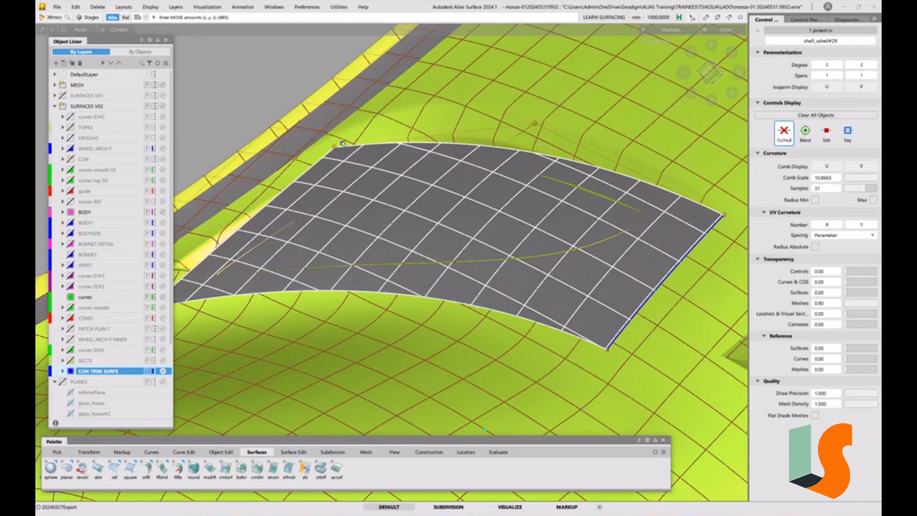
right_click_drag(335, 147, 336, 146)
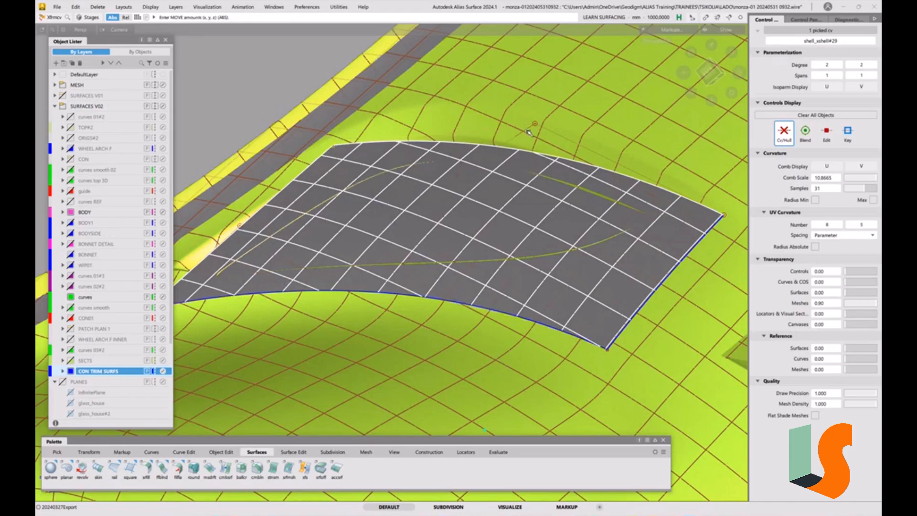
right_click_drag(537, 125, 557, 122)
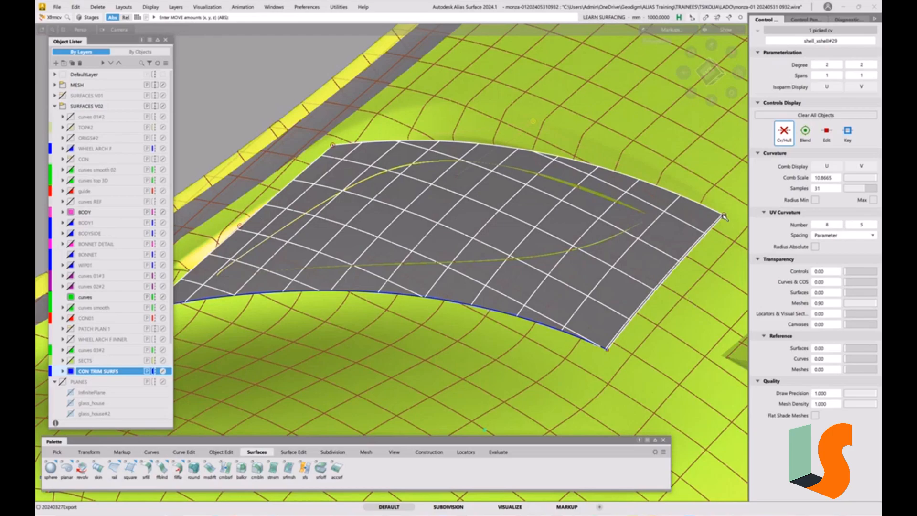
left_click_drag(471, 213, 508, 202, "alt+shift")
left_click_drag(593, 190, 597, 203, "alt+shift")
left_click_drag(593, 275, 618, 270, "alt+shift")
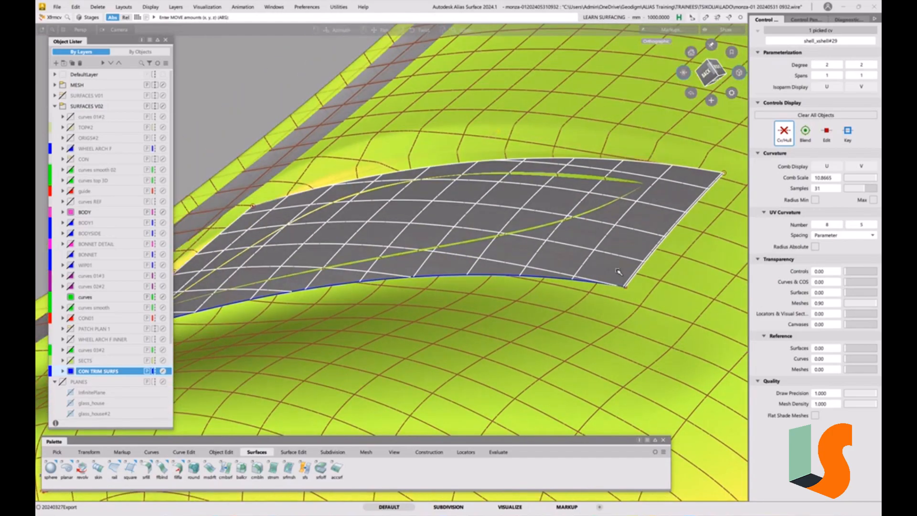
Turn off the shaded mesh display and deselect the trim patch's CV.
left_click_drag(444, 236, 489, 241, "alt+shift")
key("F5")
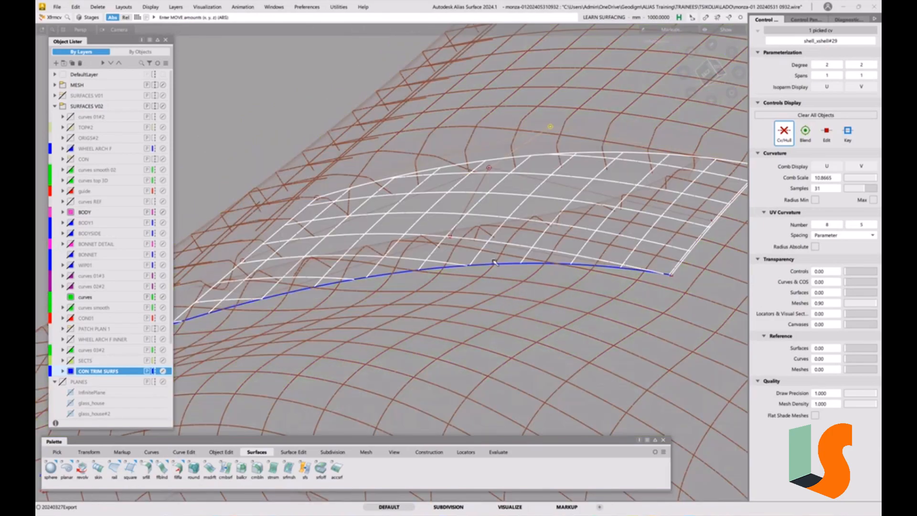
left_click(465, 300)
left_click_drag(434, 285, 442, 306, "ctrl+shift")
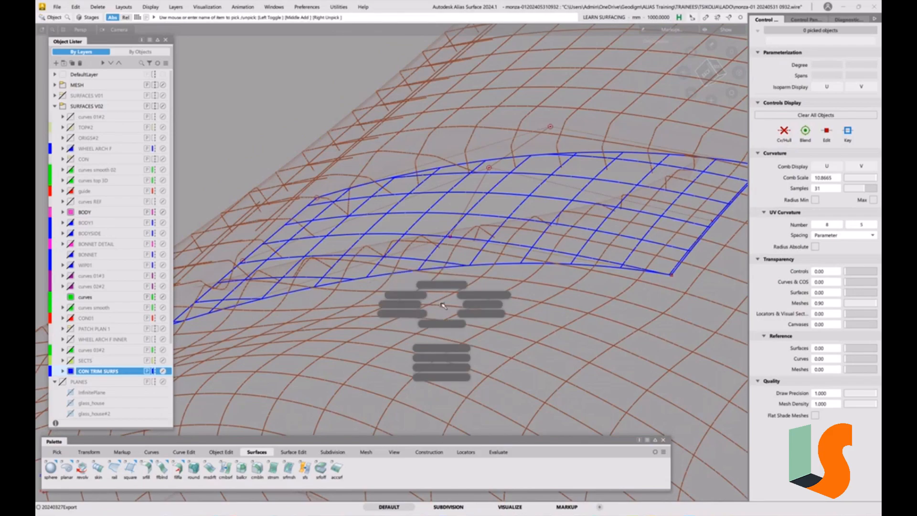
left_click(432, 299, "ctrl+shift")
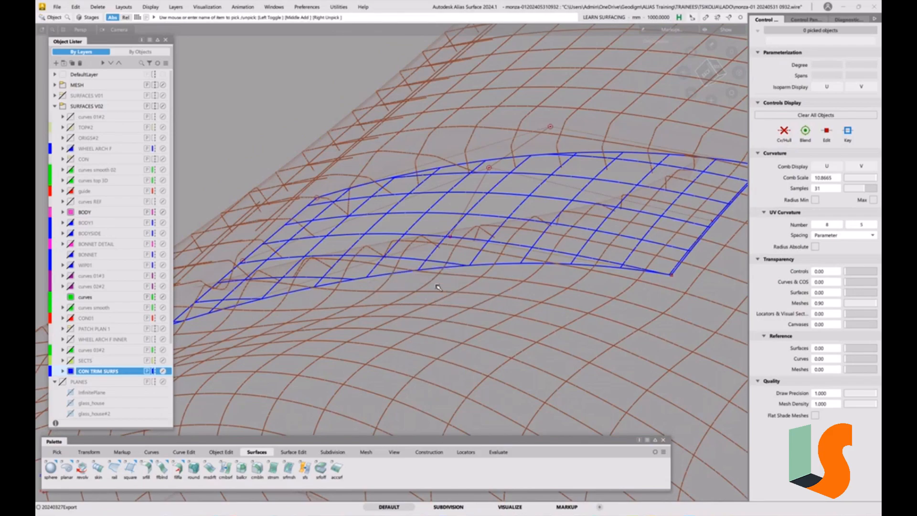
left_click(438, 288, "ctrl+shift")
mouse_move(439, 288)
left_mouse_down("ctrl+shift")
mouse_move(426, 300)
mouse_move(438, 283)
left_mouse_up("ctrl+shift")
left_click(57, 7)
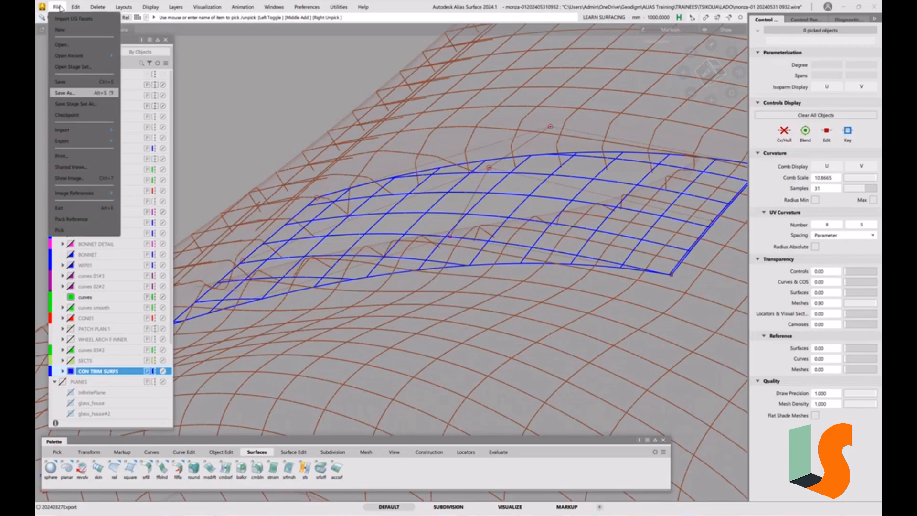
left_click(68, 94)
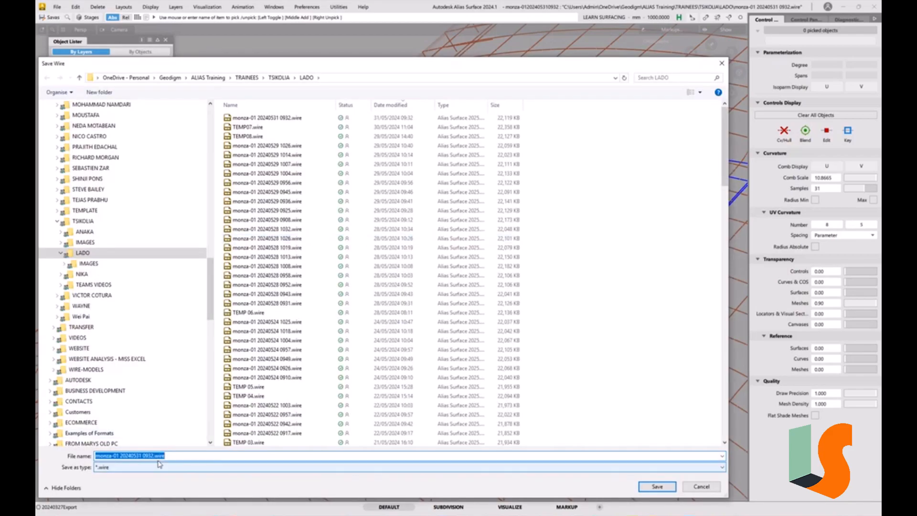
left_click_drag(151, 456, 208, 456)
type("7")
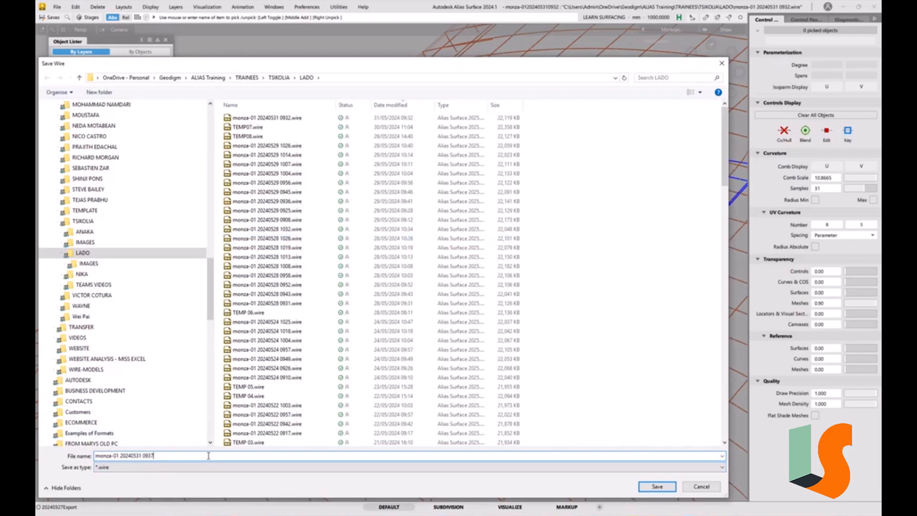
key("Return")
Isolate the scan mesh around the recess by hiding all other objects, then clear the selection.
left_click_drag(457, 310, 478, 278, "ctrl+shift")
left_click_drag(382, 284, 430, 312, "alt+shift")
left_click(426, 296)
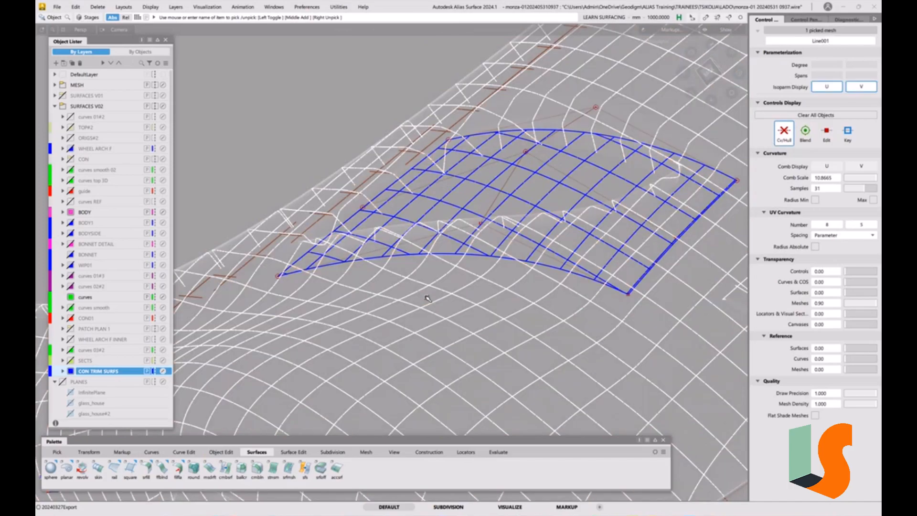
key("alt+h")
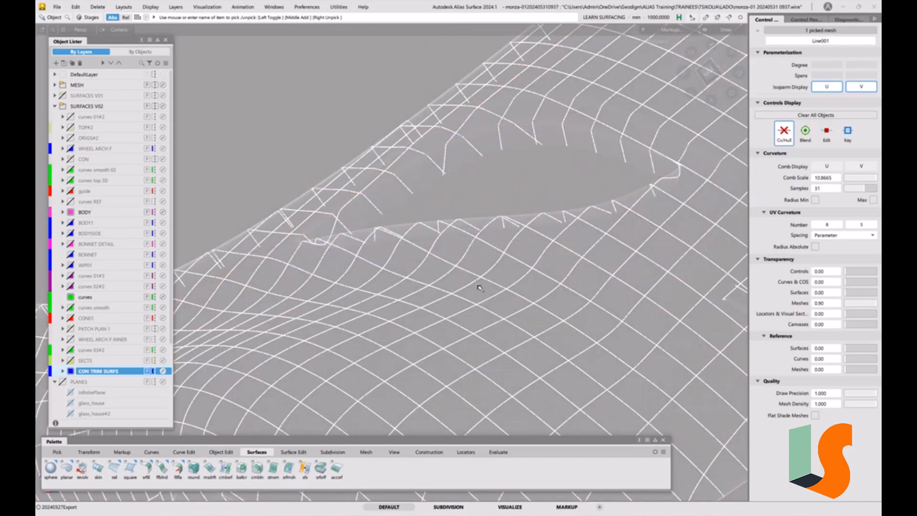
left_click_drag(478, 285, 418, 312, "ctrl+shift")
left_click(365, 452)
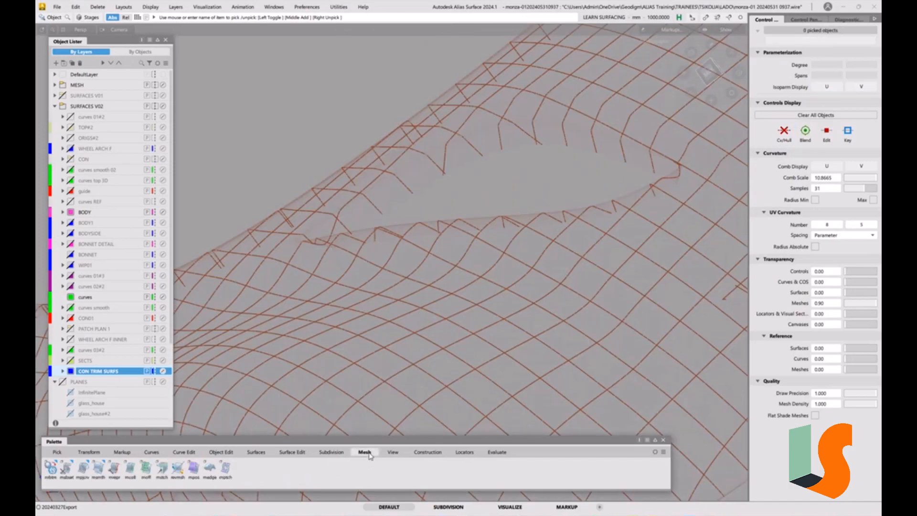
left_click(211, 470)
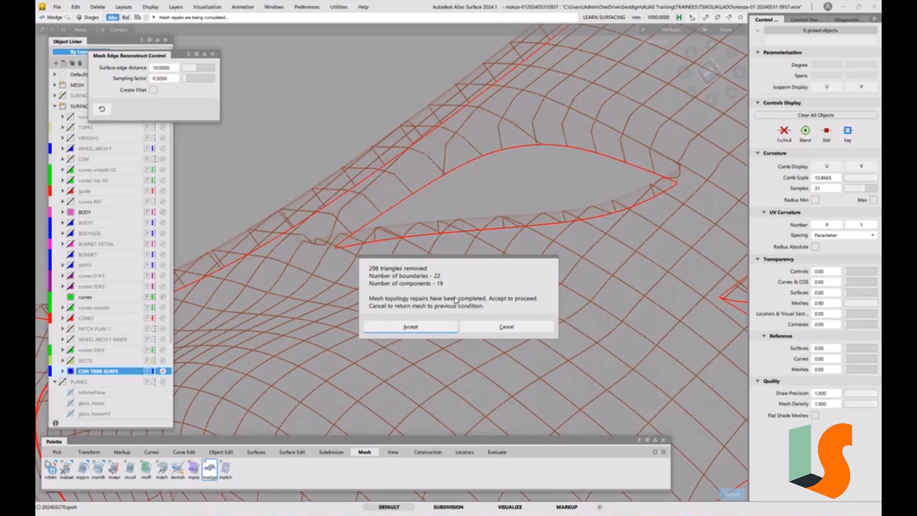
left_click(515, 329)
Extract the boundary of the recess opening from the scan mesh as a curve, accepting the mesh topology repairs.
left_click(84, 473)
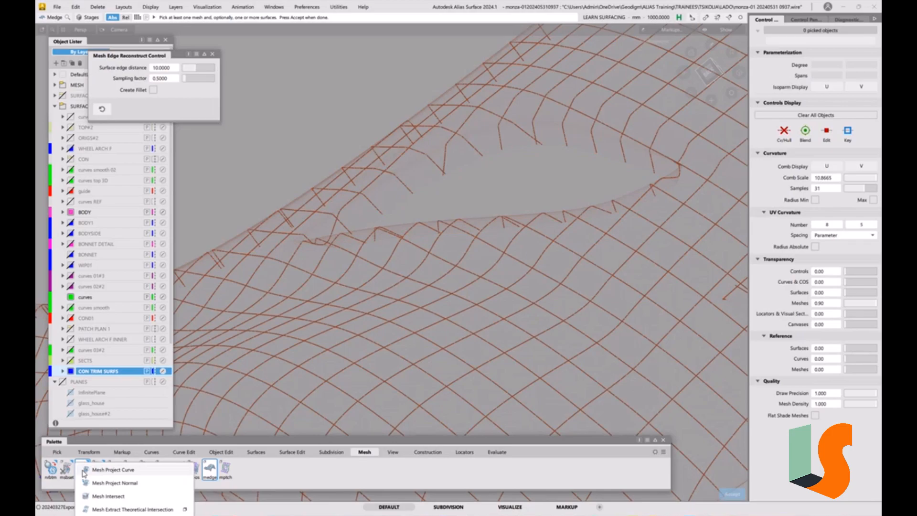
left_click(115, 515)
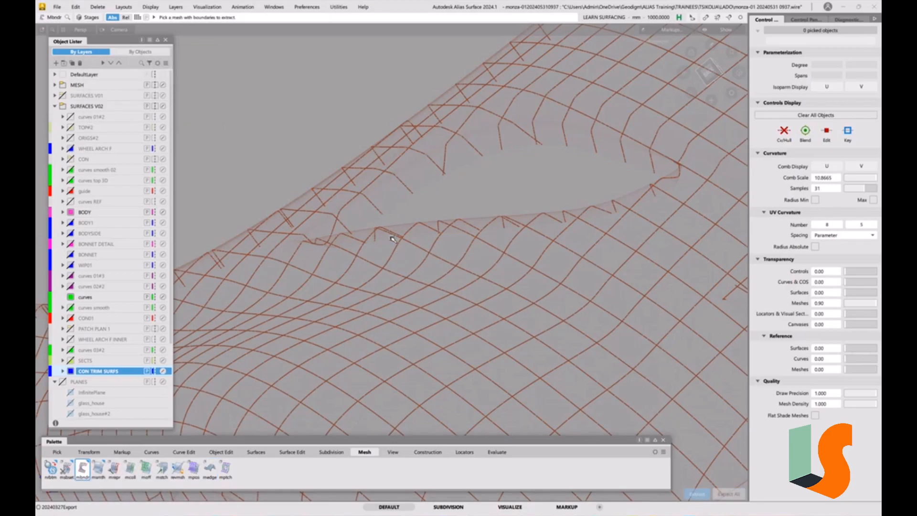
left_click(393, 244)
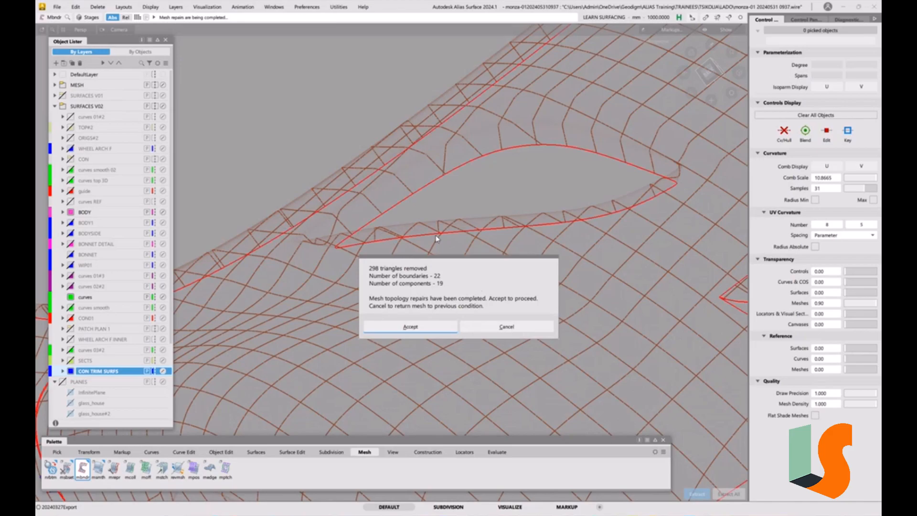
left_click(421, 331)
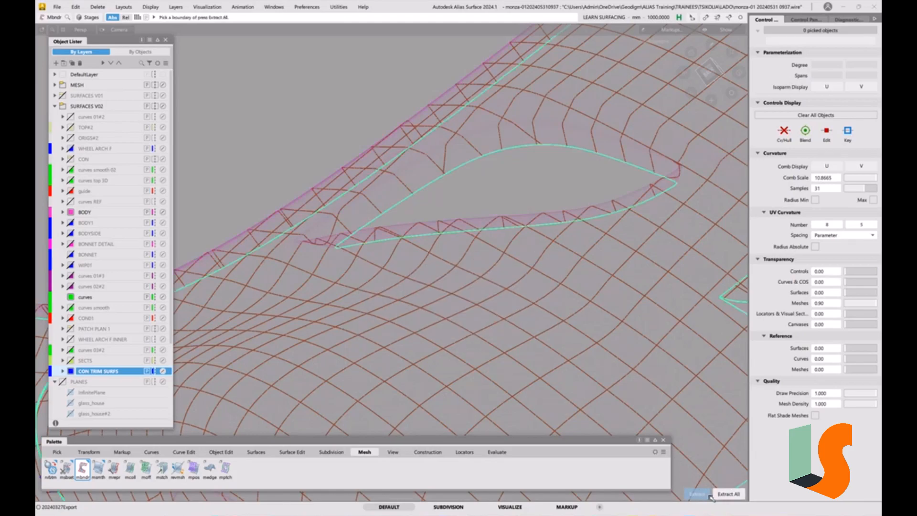
left_click(533, 225)
left_click(534, 226)
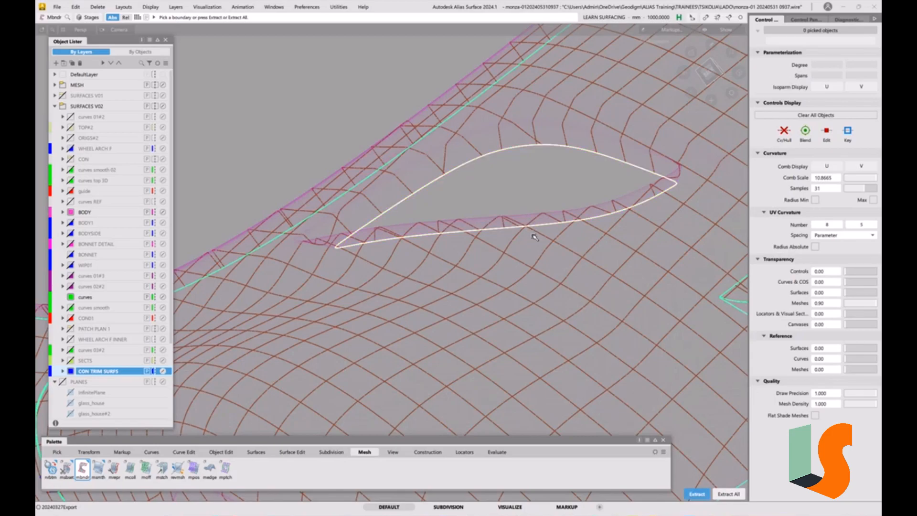
left_click(701, 494)
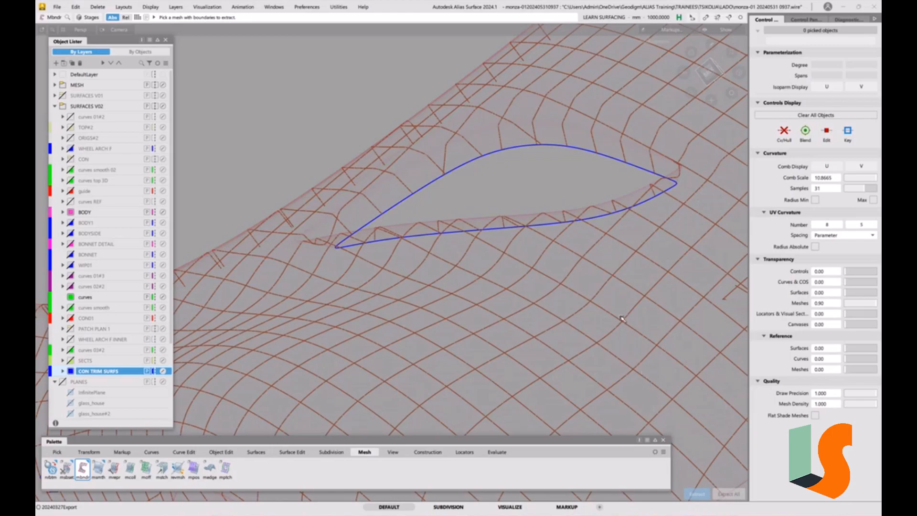
left_click_drag(574, 218, 589, 226, "ctrl+shift")
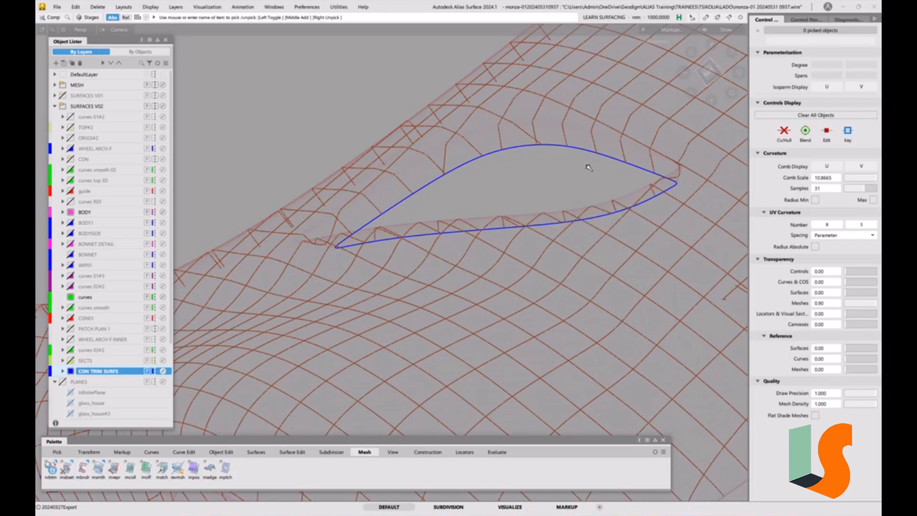
Redisplay the hidden trim patch together with the scan mesh and the extracted boundary curve.
left_click(594, 154)
left_click_drag(643, 202, 601, 211, "alt+shift")
right_click_drag(599, 209, 623, 214, "alt+shift")
left_click_drag(623, 213, 614, 215, "alt+shift")
left_click_drag(540, 303, 537, 254, "ctrl+shift")
key("ctrl+z")
left_click_drag(538, 293, 536, 242, "ctrl+shift")
left_click_drag(362, 259, 335, 254, "ctrl+shift")
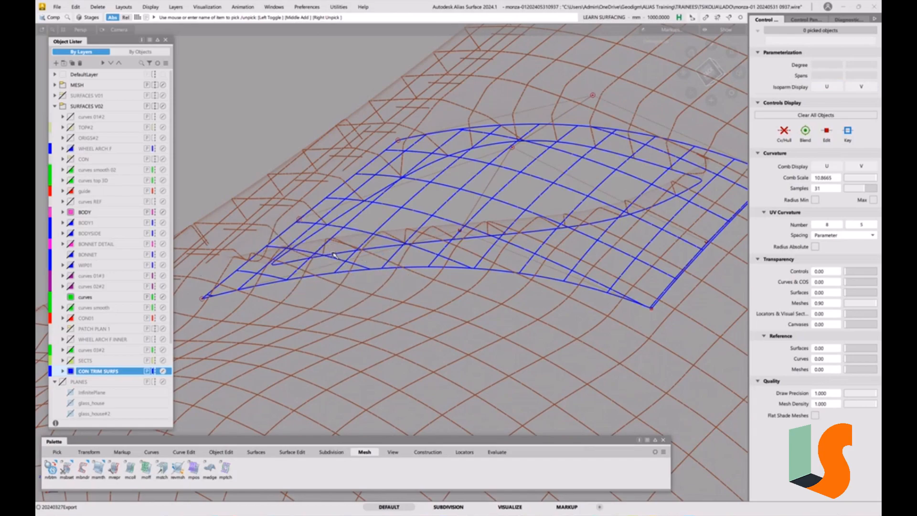
Assign the extracted boundary curve to the curves layer and deselect it.
left_click(335, 254)
right_click(89, 301)
left_click(110, 307)
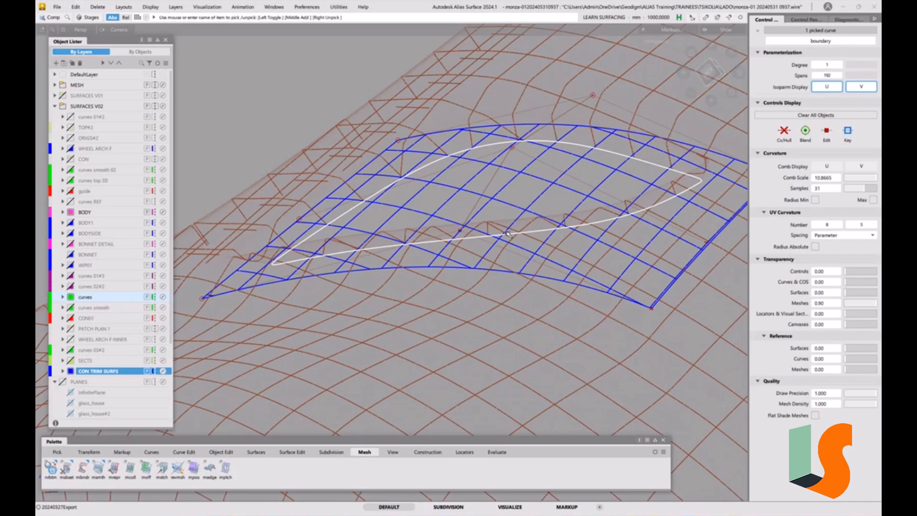
left_click_drag(503, 233, 488, 210, "ctrl+shift")
right_click_drag(451, 226, 477, 215, "alt+shift")
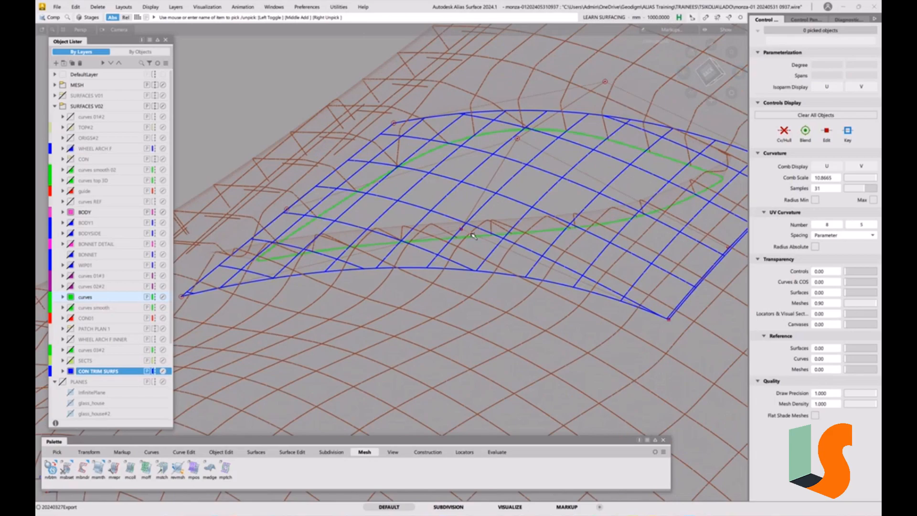
Add a curve-to-surface deviation locator between the recess boundary curve and the trim patch.
left_click(463, 453)
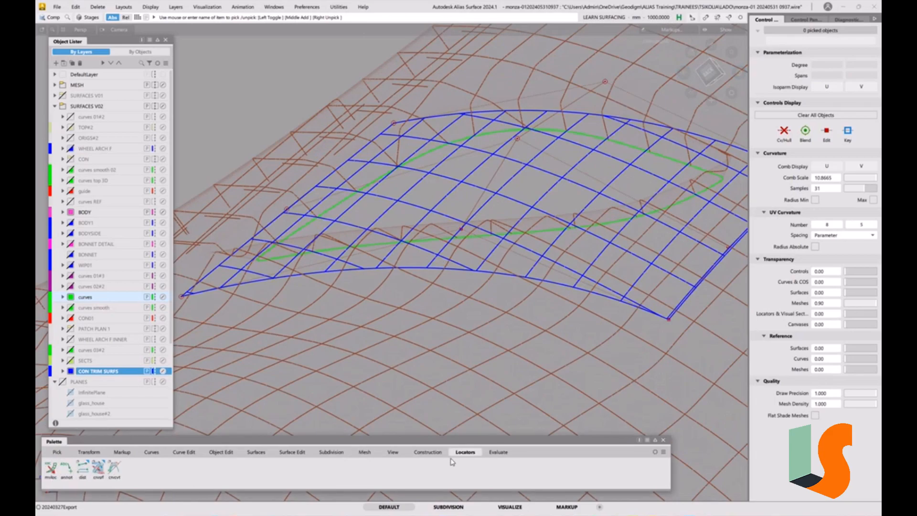
left_click_drag(98, 468, 126, 483)
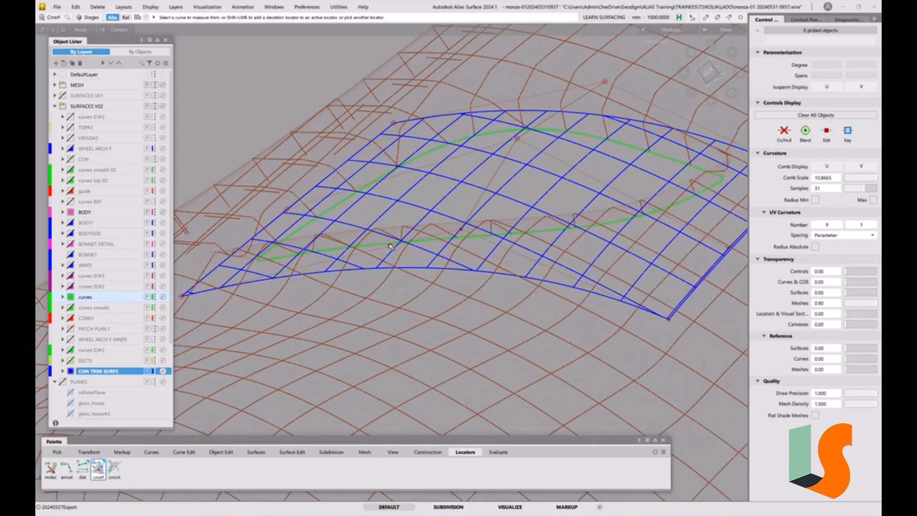
left_click(386, 245)
left_click(414, 270)
left_click_drag(547, 161, 646, 144, "alt+shift")
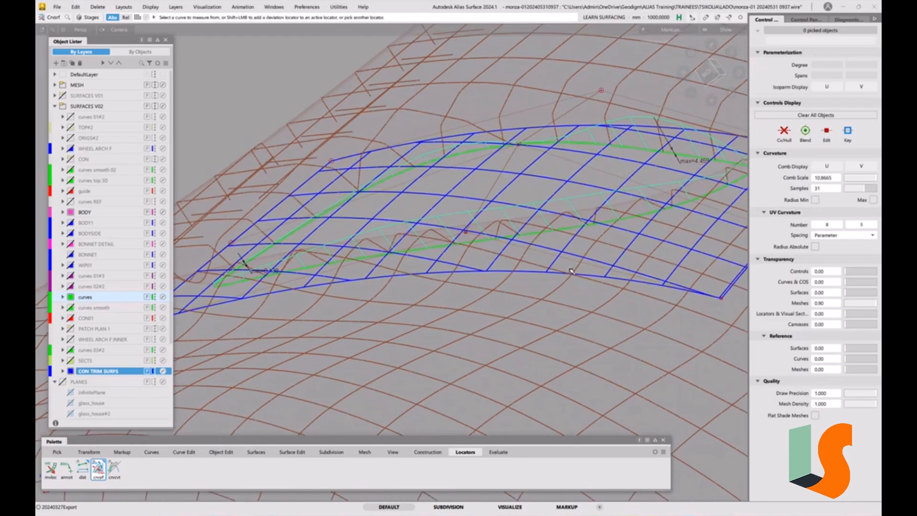
left_click_drag(577, 286, 559, 266, "alt+shift")
left_click_drag(467, 262, 470, 275, "ctrl+shift")
middle_click_drag(492, 282, 494, 296, "ctrl+shift")
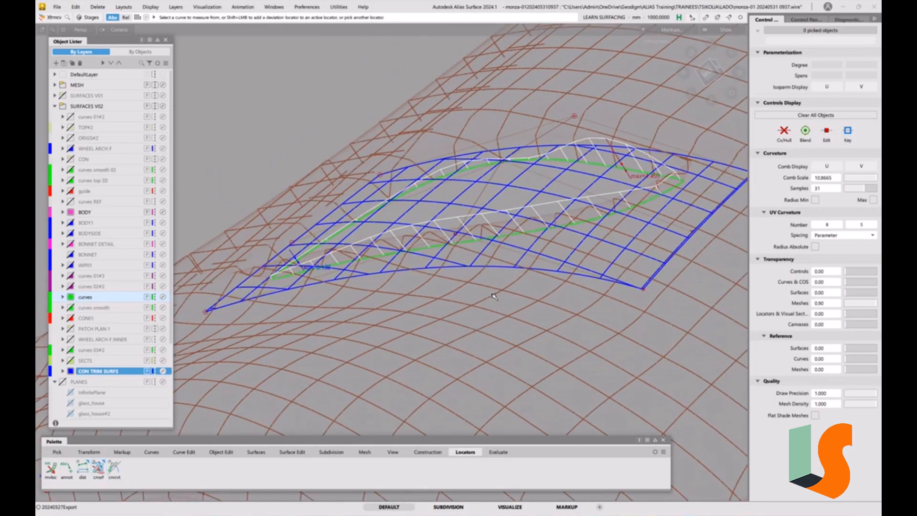
Set the Move mouse sensitivity to 5 and adjust the middle CV of the patch's lower edge.
left_click(458, 235)
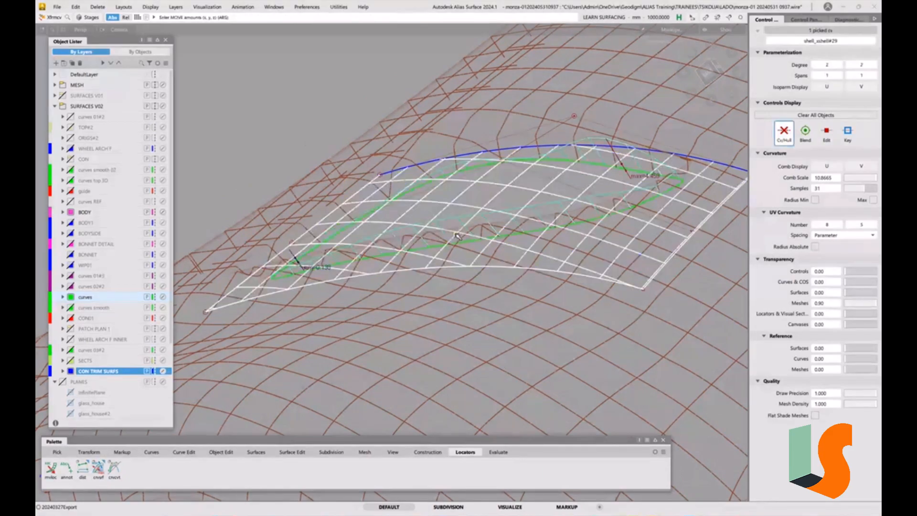
left_click(294, 131)
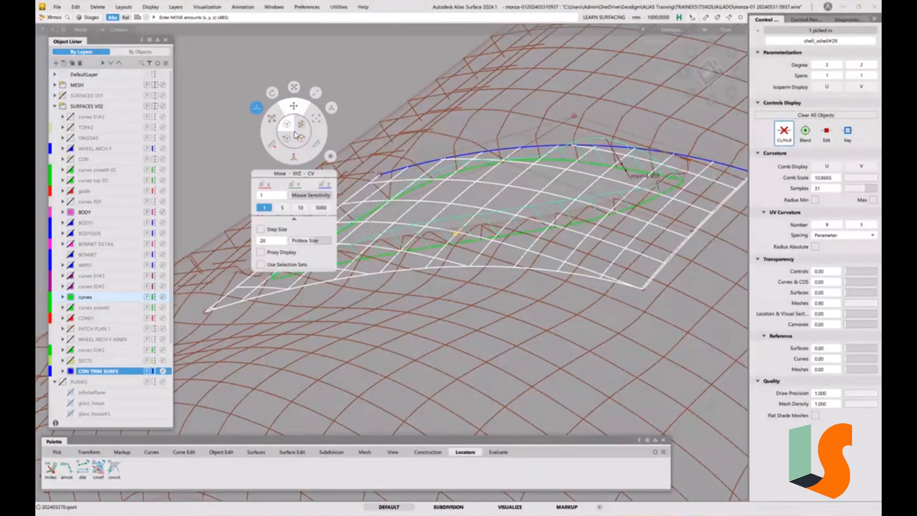
left_click(284, 209)
mouse_move(244, 169)
left_mouse_down()
mouse_move(246, 160)
mouse_move(256, 177)
left_mouse_up()
Move the lower corner CV at the patch's wide end and the upper edge's middle CV closer to the boundary curve.
left_click(645, 290)
right_click_drag(304, 101, 290, 159)
left_click(575, 116)
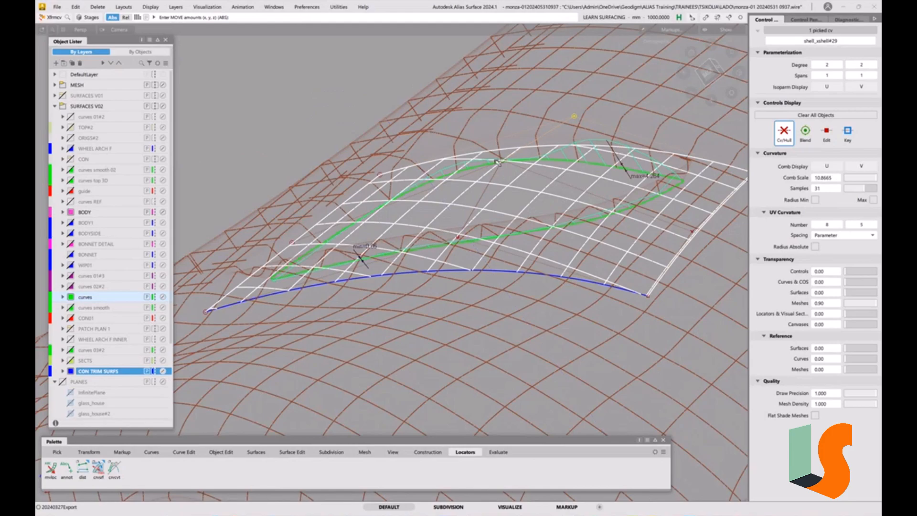
right_click_drag(382, 78, 383, 98)
Raise the trim patch's U degree to 3 with the Parameterization Editor.
middle_click_drag(606, 157, 586, 154, "alt+shift")
key("ctrl+d")
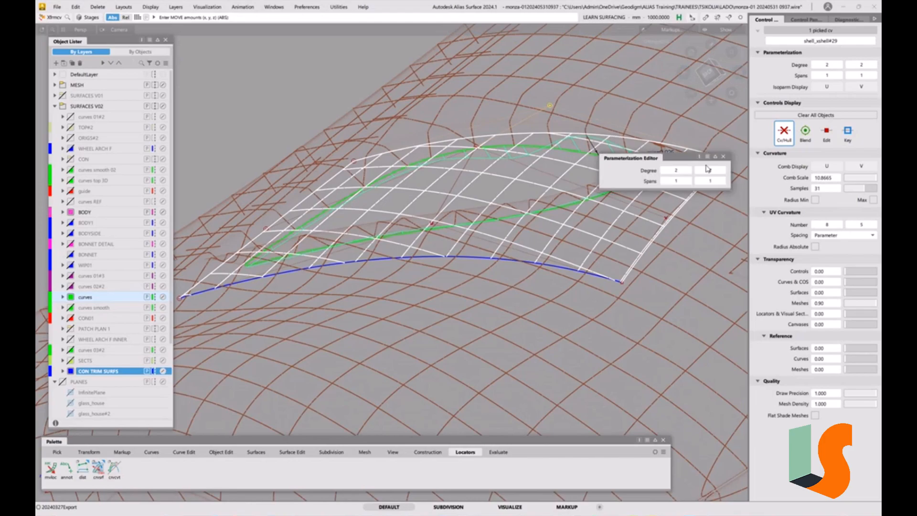
left_click(689, 171)
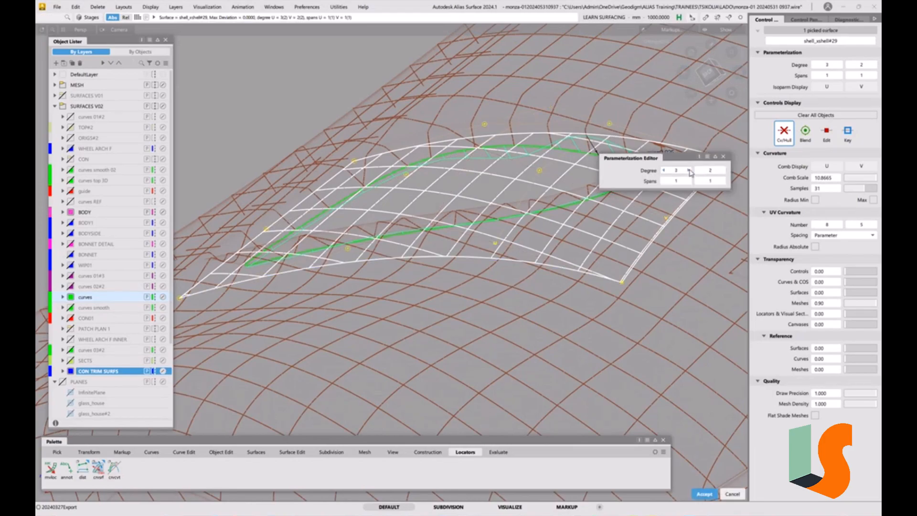
key("Escape")
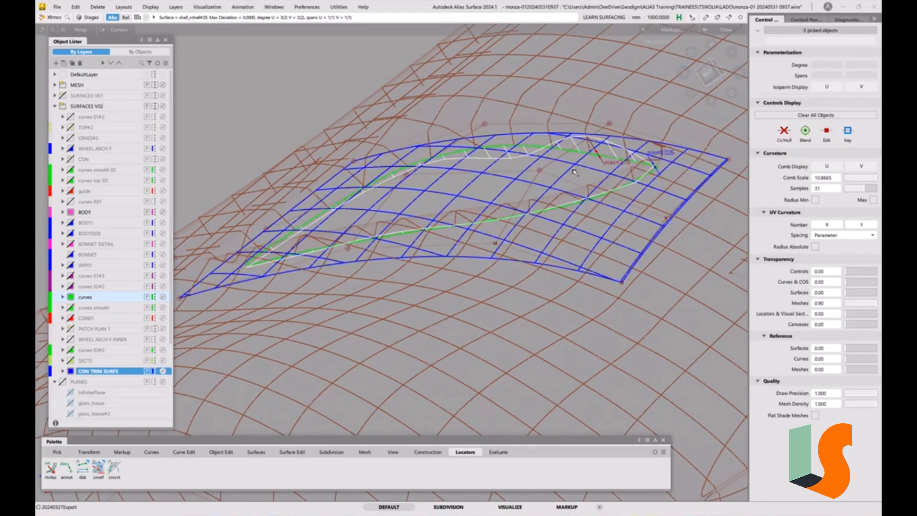
Fine-tune the two intermediate CVs on the patch's upper edge to reduce deviation from the boundary curve, then deselect.
left_click(485, 124)
right_click_drag(326, 100, 258, 72)
left_click(609, 125)
left_click(485, 123)
left_click(612, 127)
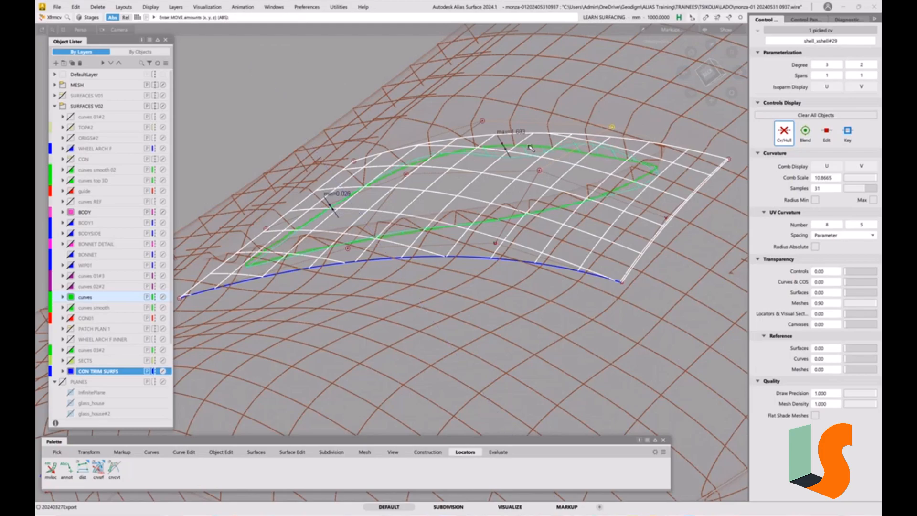
left_click(482, 121)
right_click_drag(323, 108, 323, 98)
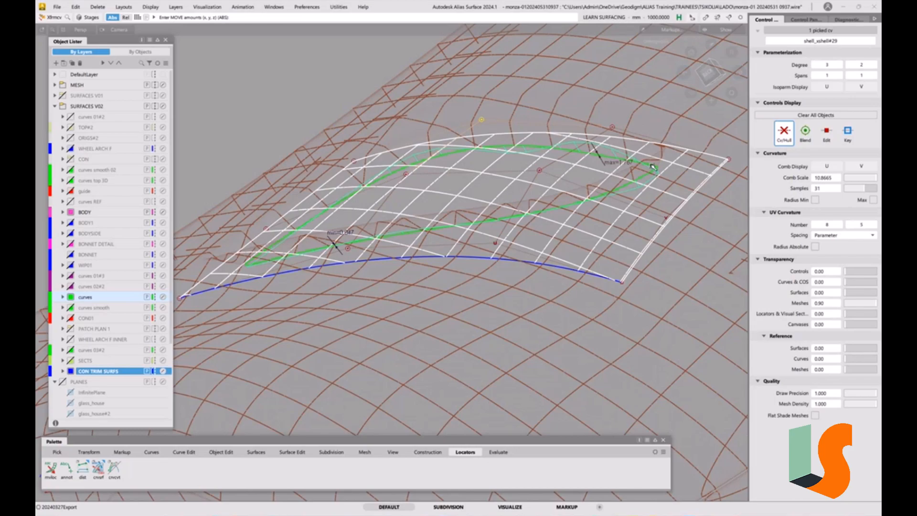
left_click(609, 206)
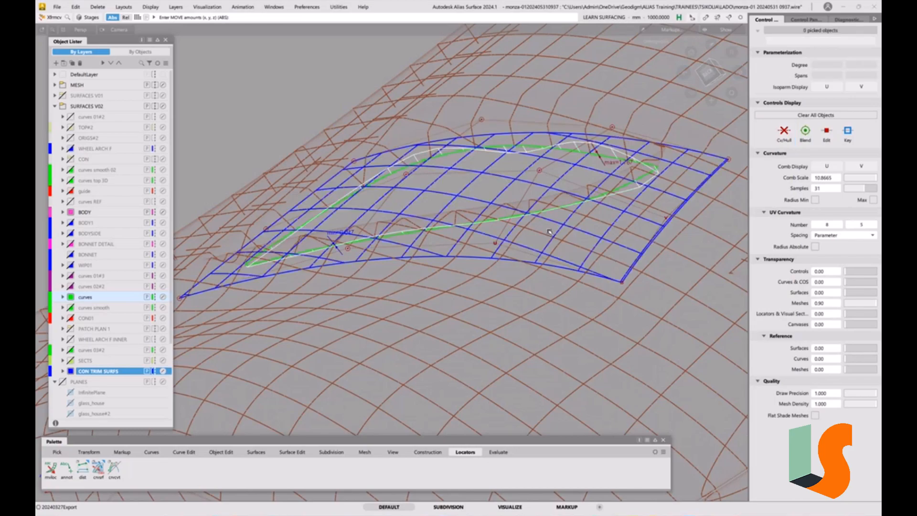
Pick the recess boundary curve to identify its layer and hide the curves layer.
left_click_drag(503, 248, 516, 256, "ctrl+shift")
left_click(508, 219)
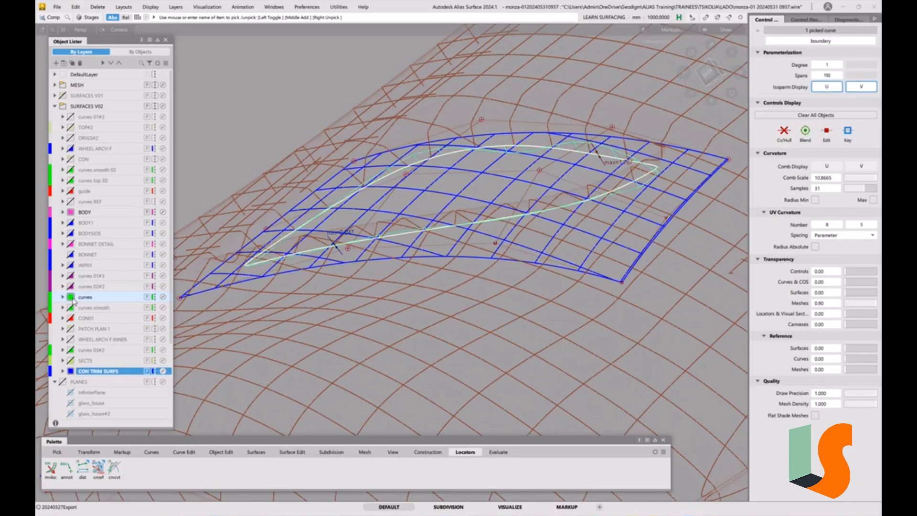
left_click(72, 297)
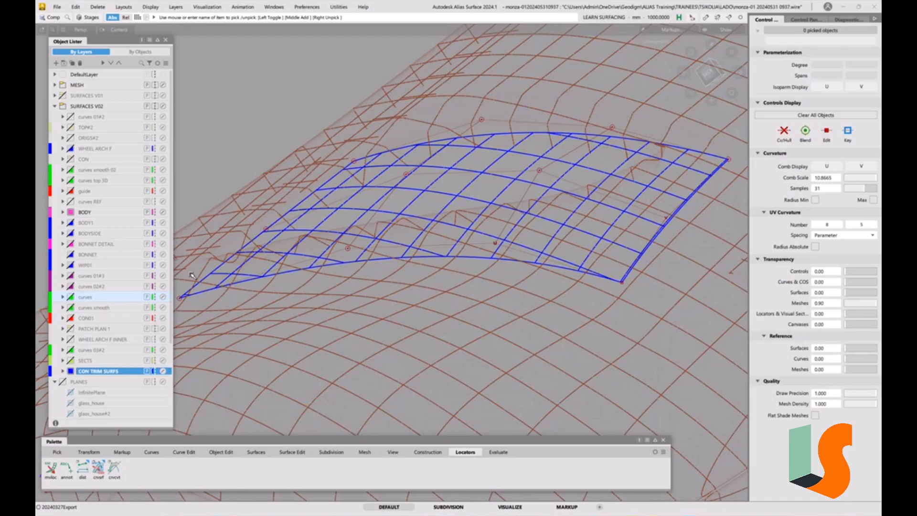
Show the BONNET DETAIL layer and hide the MESH layer.
left_click(71, 244)
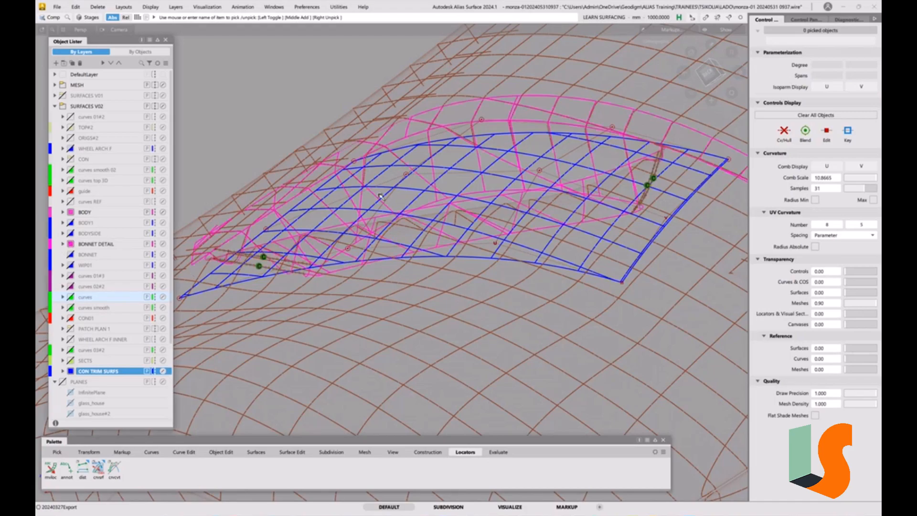
left_click(63, 85)
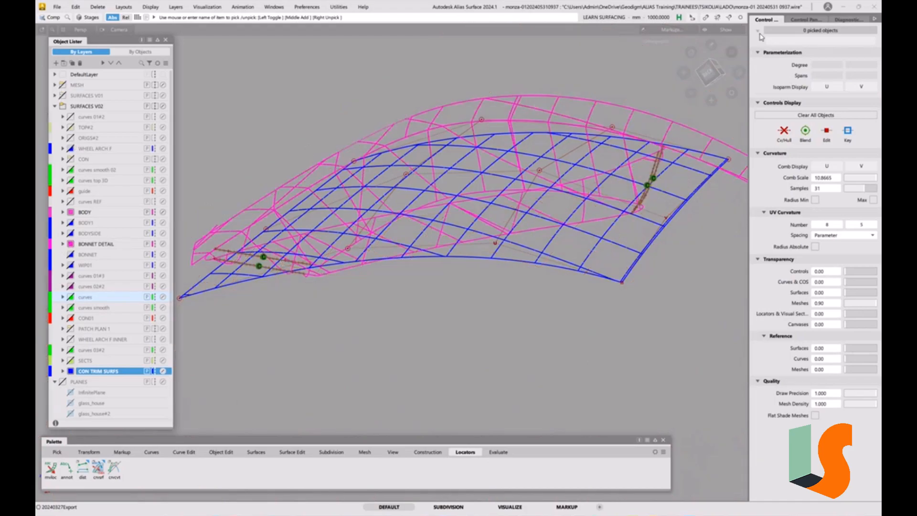
Clear all displayed cross sections with the Cross Section Editor, then close the editor.
left_click(806, 20)
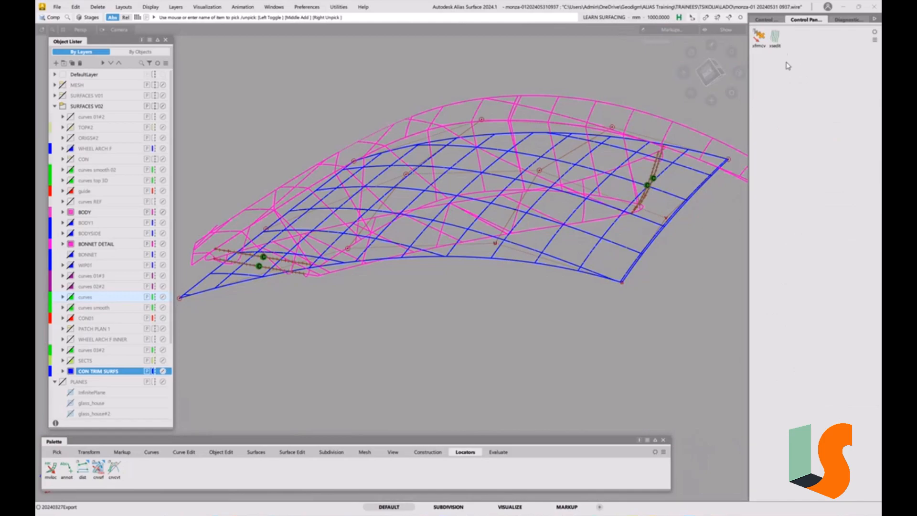
left_click(775, 37)
left_click(736, 177)
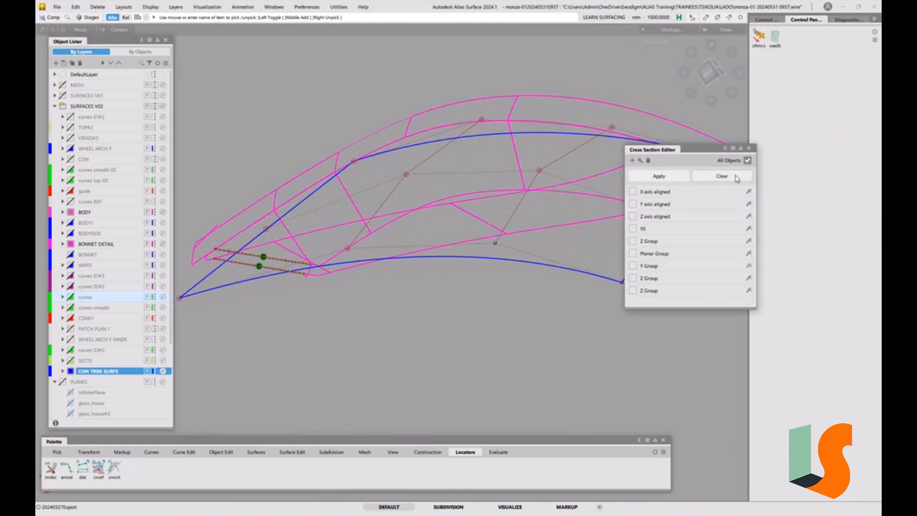
left_click(749, 148)
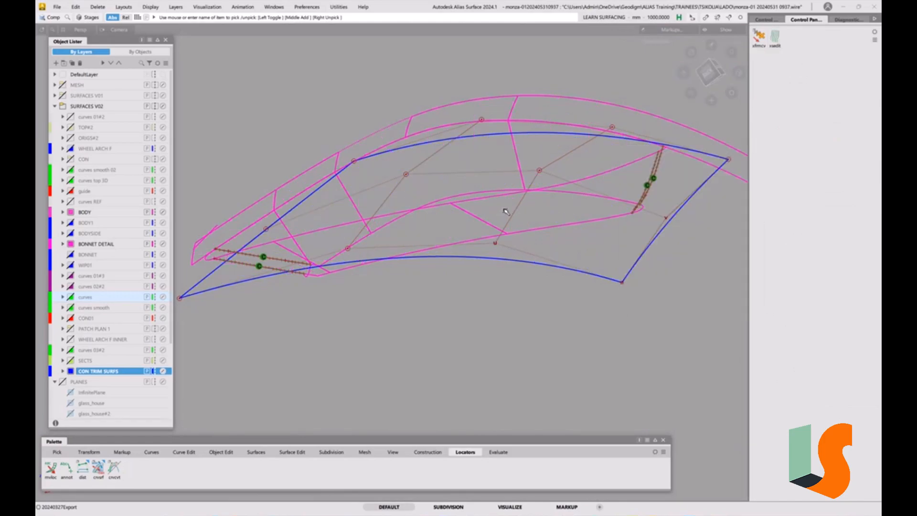
Intersect all the bonnet detail surfaces with the trim patch, creating curves on the first surface only and with Create History off.
mouse_move(559, 148)
left_mouse_down("alt+shift")
mouse_move(555, 213)
mouse_move(555, 158)
mouse_move(475, 150)
mouse_move(477, 168)
mouse_move(516, 172)
mouse_move(522, 196)
mouse_move(491, 209)
mouse_move(488, 151)
mouse_move(472, 158)
mouse_move(489, 162)
mouse_move(448, 166)
mouse_move(544, 178)
mouse_move(563, 199)
mouse_move(591, 205)
mouse_move(486, 183)
mouse_move(528, 199)
mouse_move(481, 211)
mouse_move(520, 202)
mouse_move(530, 254)
left_mouse_up("alt+shift")
right_click_drag(528, 253, 546, 270, "ctrl+shift")
left_click_drag(474, 189, 461, 199, "ctrl+shift")
right_click_drag(518, 206, 481, 207, "alt+shift")
middle_click_drag(481, 206, 477, 226, "alt+shift")
left_click_drag(676, 121, 269, 375)
left_click_drag(400, 319, 388, 348)
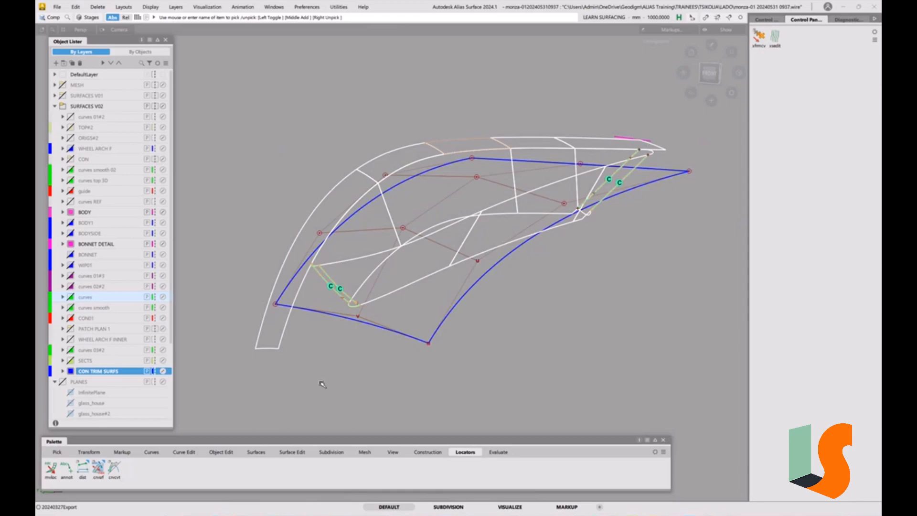
left_click(297, 452)
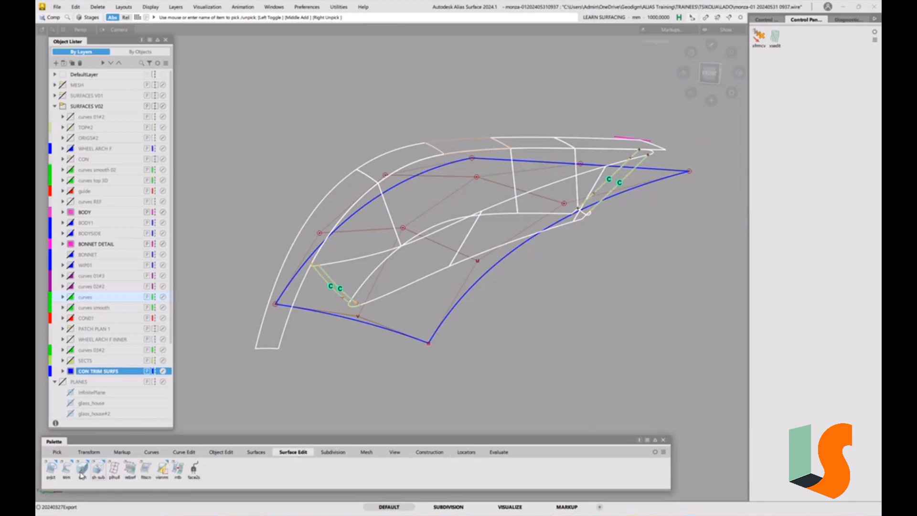
left_click(53, 470)
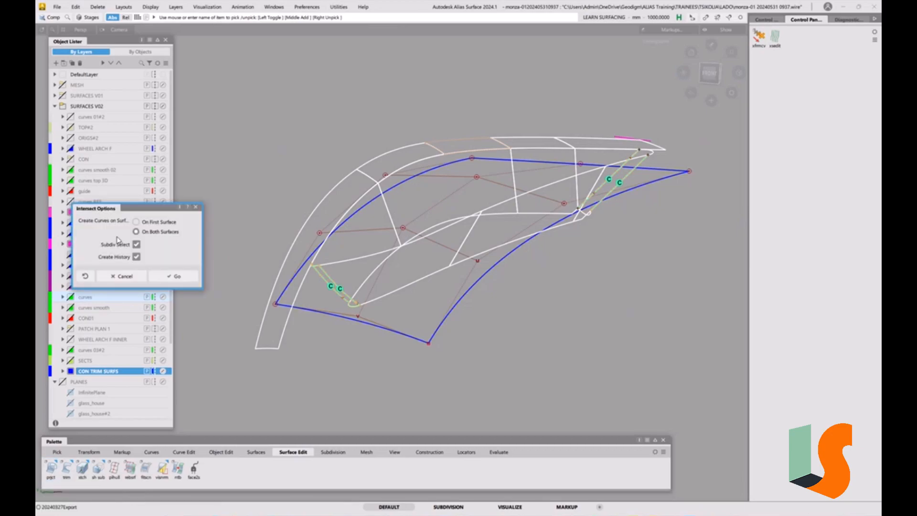
left_click(142, 223)
left_click(136, 257)
left_click(177, 276)
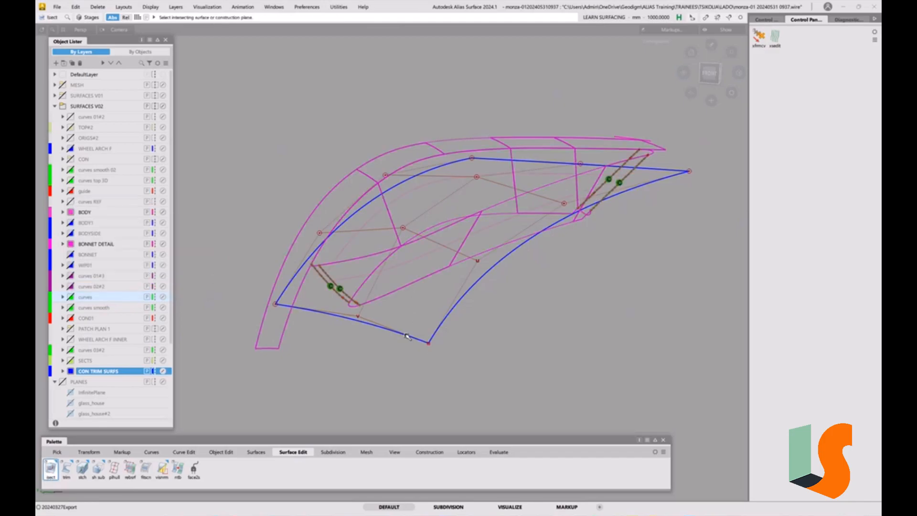
left_click_drag(406, 357, 404, 305, "ctrl+shift")
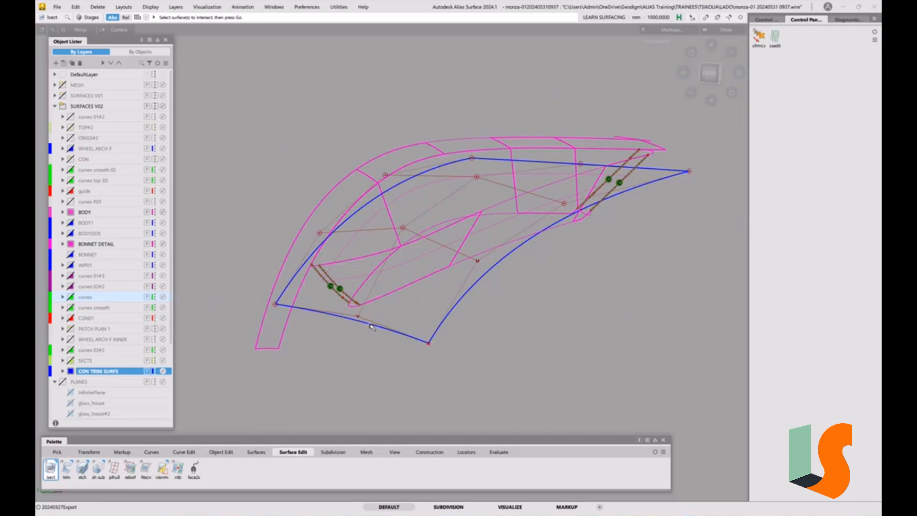
Hide the CON TRIM SURFS layer and examine the intersection curves on the recess wall surfaces.
left_click(72, 371)
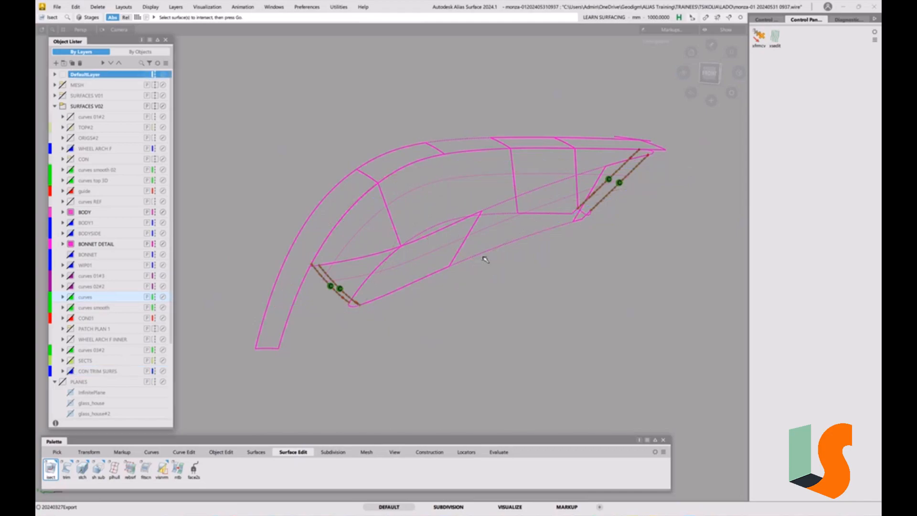
left_click_drag(464, 250, 414, 287, "alt+shift")
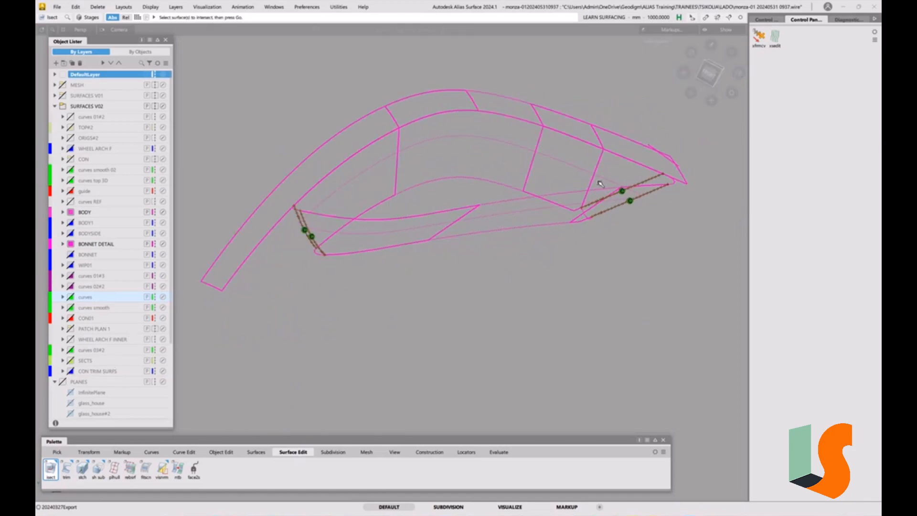
right_click_drag(453, 234, 478, 213, "alt+shift")
middle_click_drag(478, 213, 461, 245, "alt+shift")
right_click_drag(440, 245, 368, 263, "ctrl+shift")
left_click_drag(393, 260, 374, 270, "ctrl+shift")
Delete the construction history of all the bonnet detail surfaces and deselect them.
left_click_drag(245, 299, 662, 132)
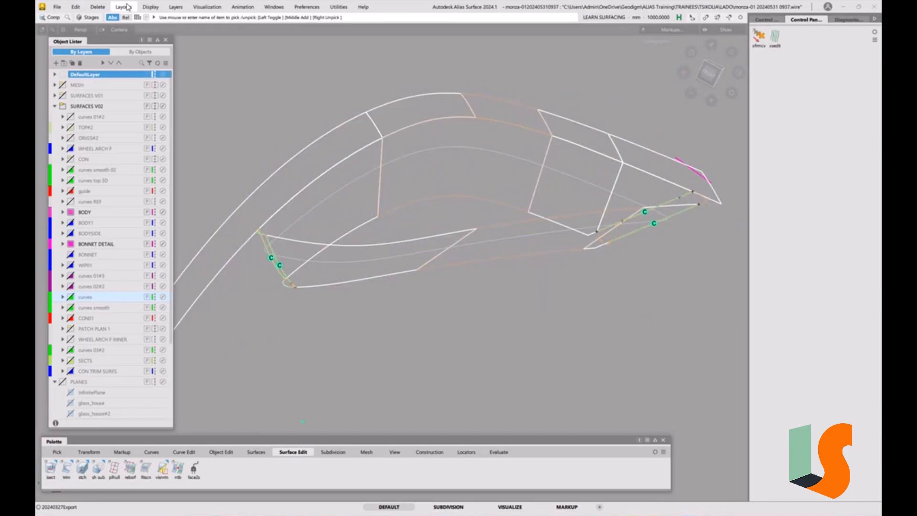
left_click(101, 7)
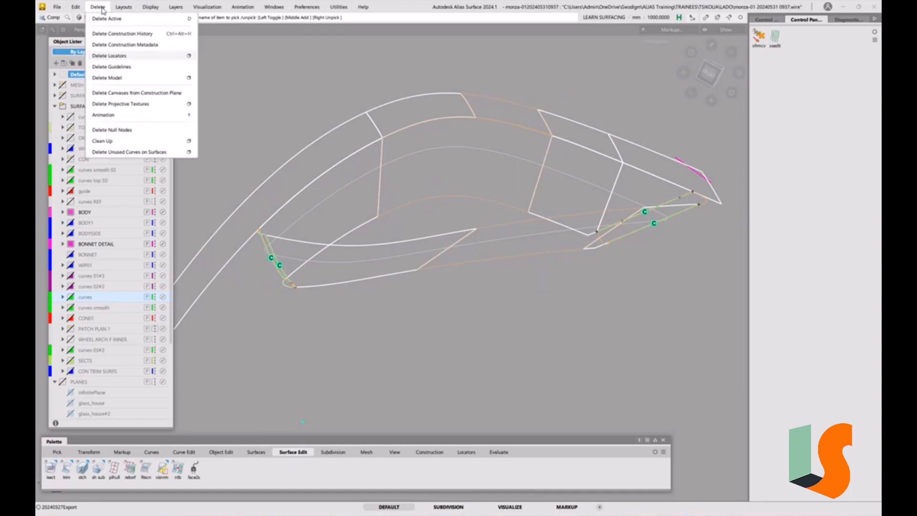
left_click(134, 34)
left_click(441, 300)
left_click_drag(481, 374, 484, 270, "ctrl+shift")
With 3D Trimming and Extend off, trim the two lower recess wall surfaces along their intersection curves, keeping the upper strip.
key("t")
left_click(396, 275)
left_click_drag(436, 354, 435, 313, "ctrl+shift")
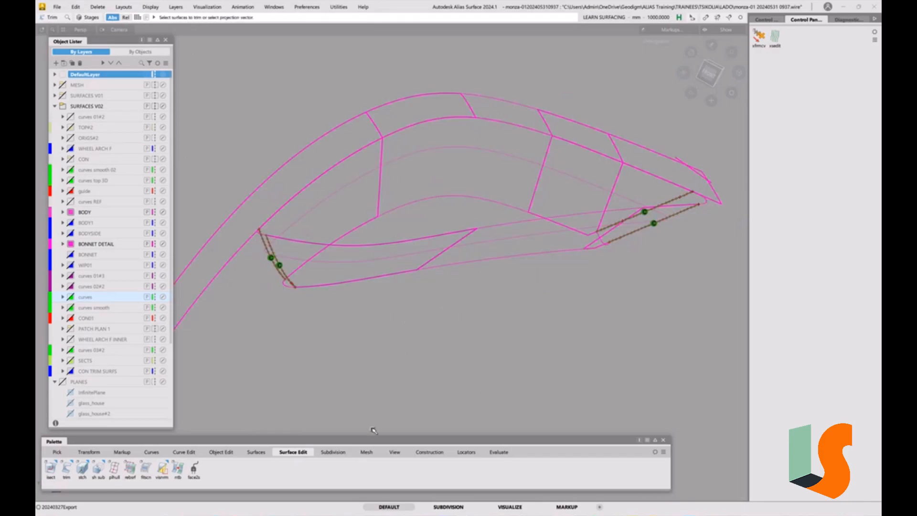
double_click(67, 471)
left_click(161, 70)
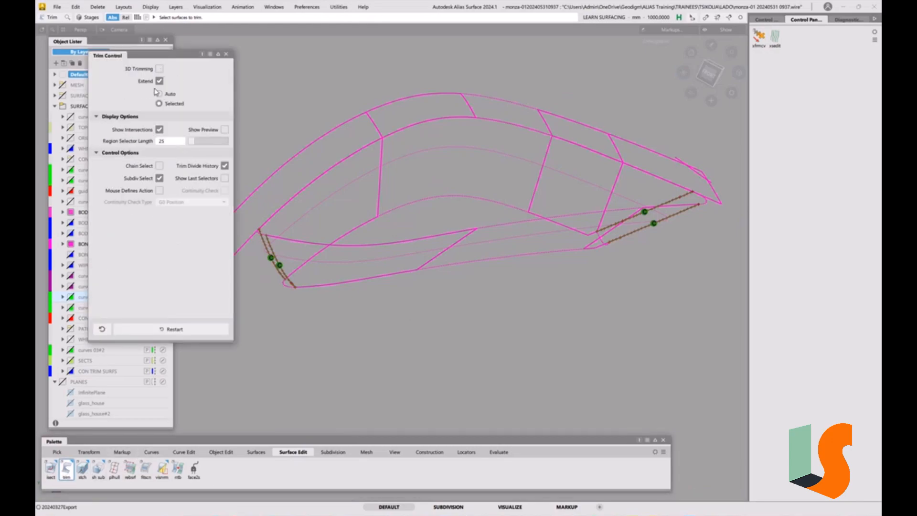
left_click(159, 82)
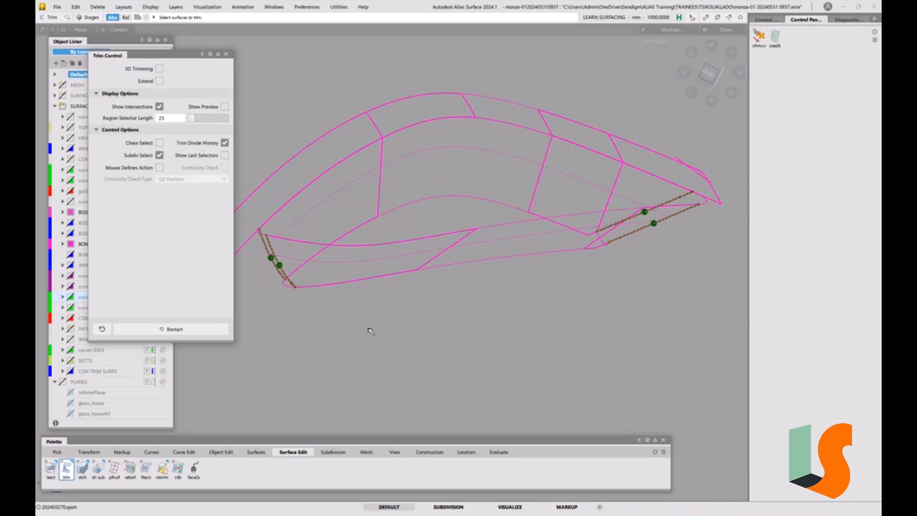
left_click(384, 250)
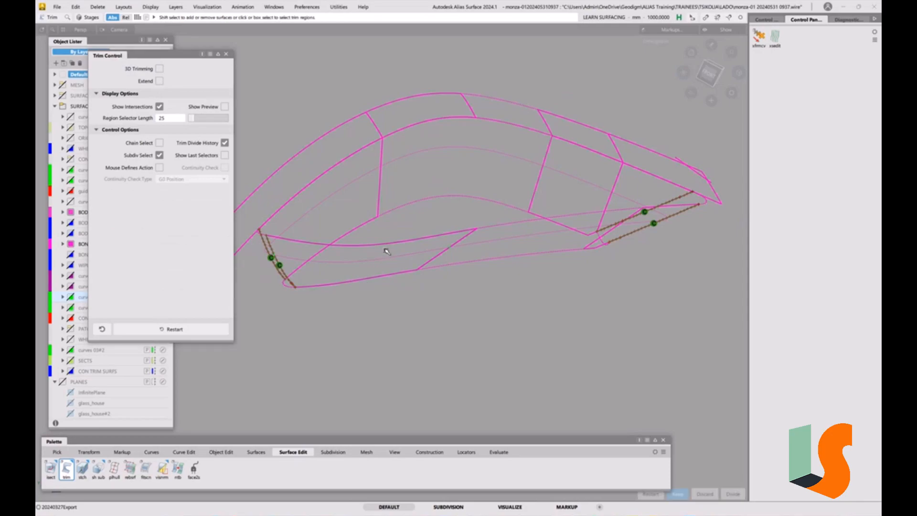
key("space")
left_click(505, 230)
key("space")
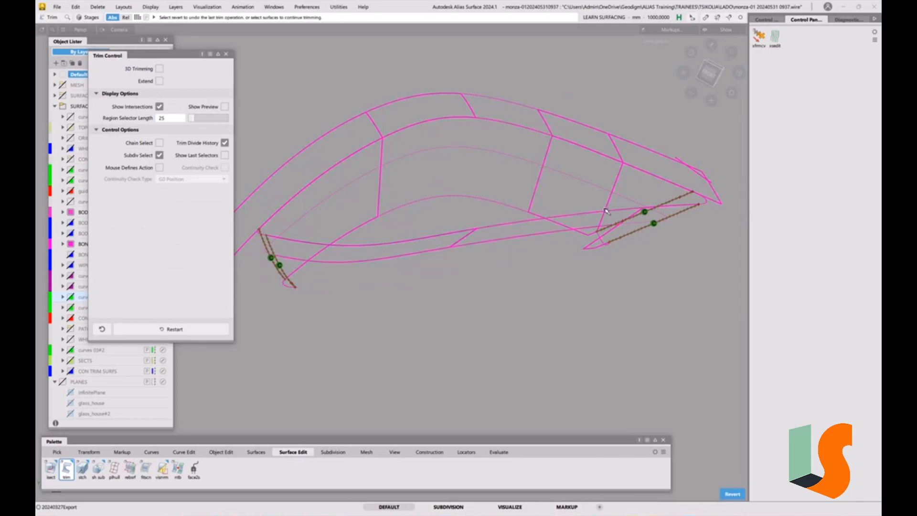
Trim the wide end's corner surface and the two adjoining upper wall surfaces along their intersection curves.
left_click(697, 200)
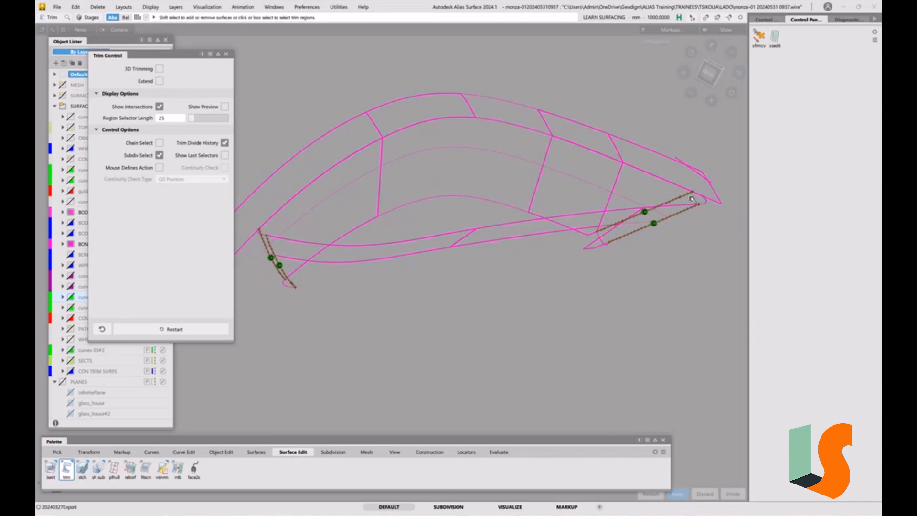
key("space")
left_click(620, 195)
left_click(631, 189)
key("space")
left_click(601, 187)
left_click(598, 172)
key("space")
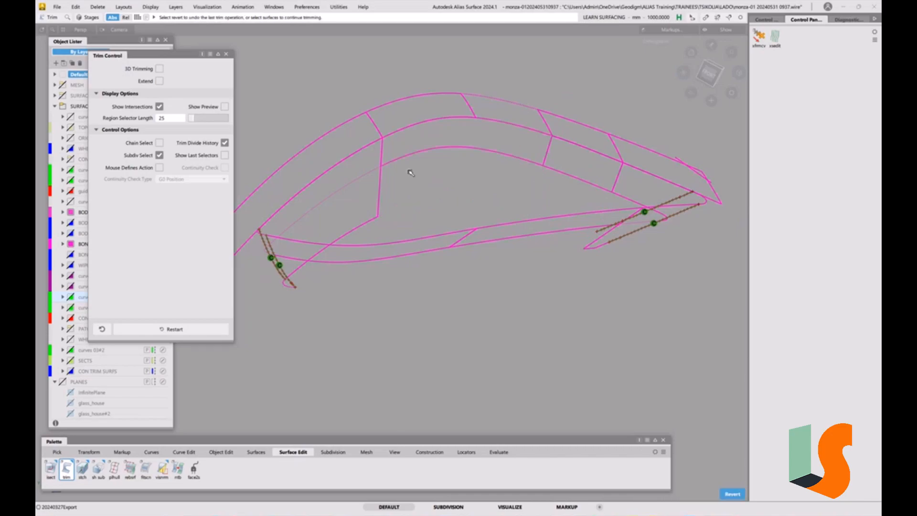
Trim the remaining upper wall surface and the narrow end's corner surface along their intersection curves.
left_click(362, 176)
left_click(361, 168)
key("space")
left_click(264, 234)
left_click(272, 242)
key("space")
Shade the trimmed recess surfaces and delete all locators, then close the Trim options.
key("5")
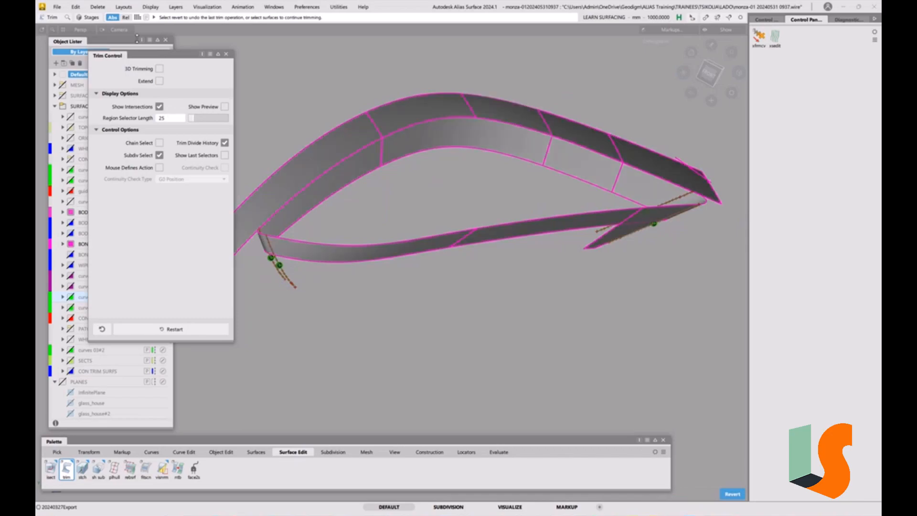
left_click(97, 7)
left_click(110, 55)
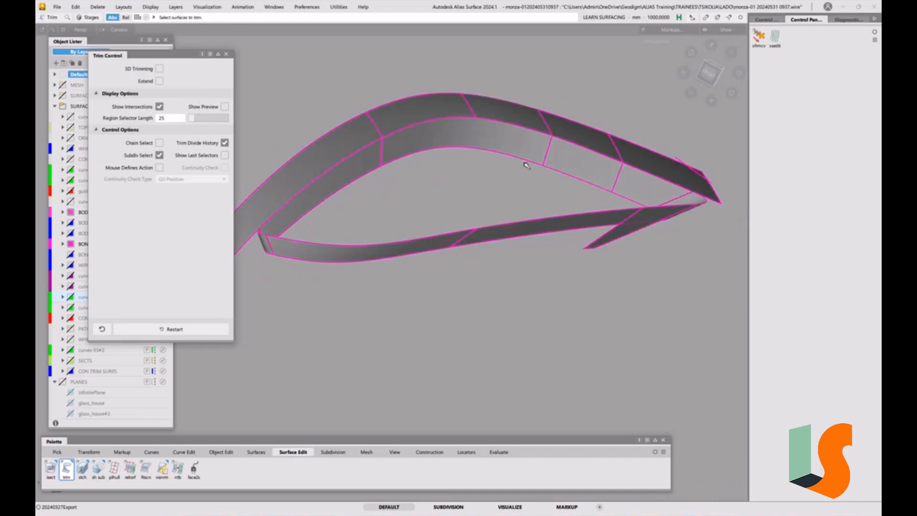
left_click(227, 54)
left_click_drag(545, 307, 553, 240, "ctrl+shift")
left_click_drag(615, 221, 523, 213, "alt+shift")
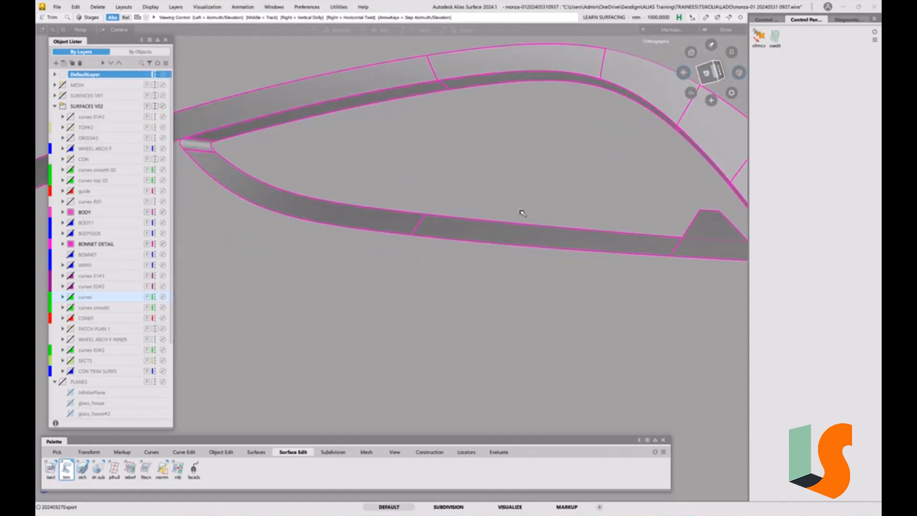
left_click_drag(522, 213, 605, 307, "alt+shift")
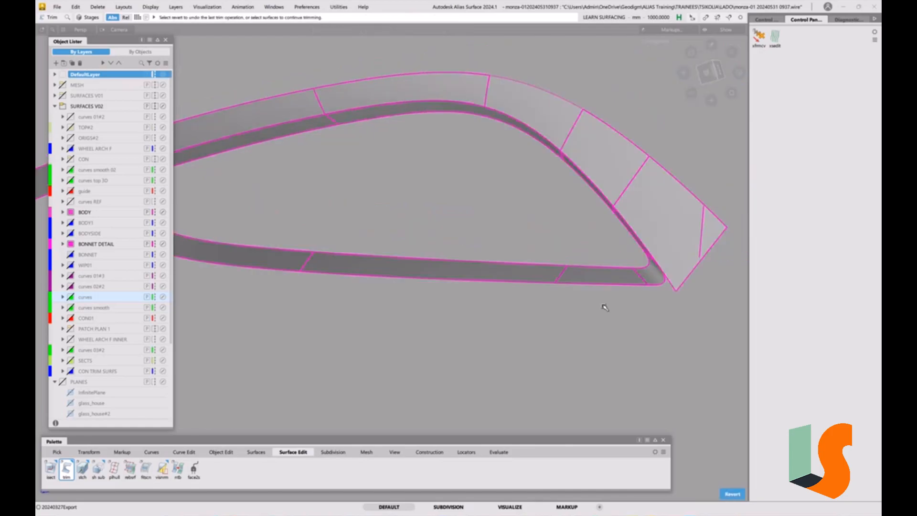
Delete the stray curve at the wide end of the outer flange surface.
left_click_drag(497, 221, 199, 184, "alt+shift")
left_click_drag(307, 135, 599, 271, "alt+shift")
left_click(577, 262, "ctrl+shift")
left_click_drag(590, 196, 268, 239)
key("Delete")
left_click(424, 289)
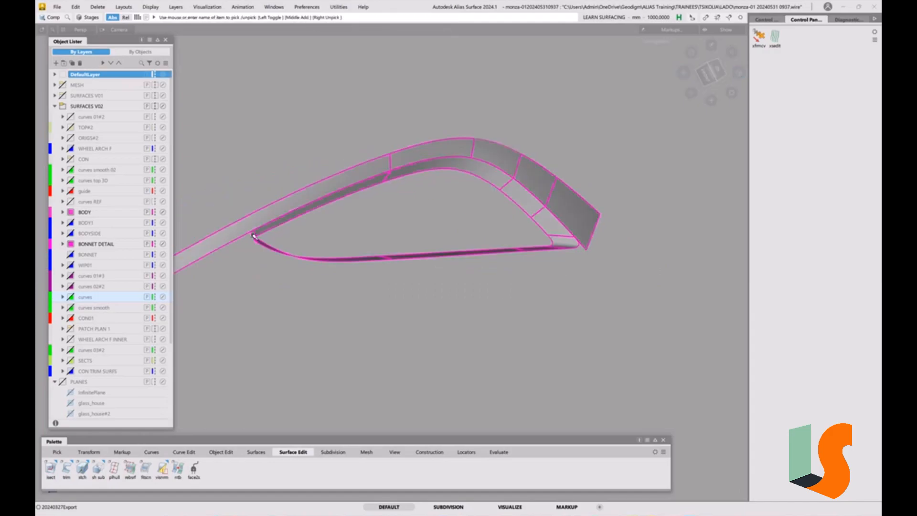
Show the BODY1 layer and check the recess's wide-end corner against the body surface.
left_click(72, 224)
left_click_drag(577, 252, 549, 248, "alt+shift")
middle_click_drag(586, 252, 584, 265, "alt+shift")
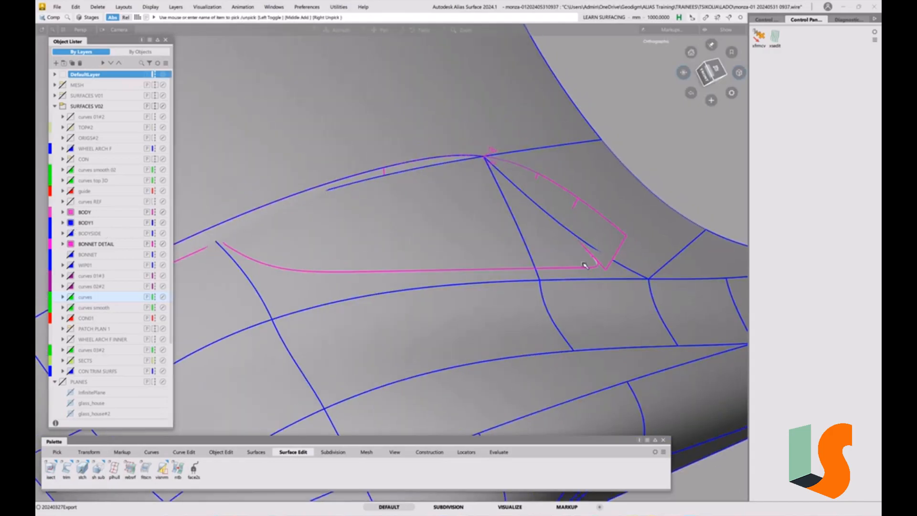
left_click_drag(605, 269, 587, 236, "alt+shift")
left_click_drag(602, 287, 581, 239, "alt+shift")
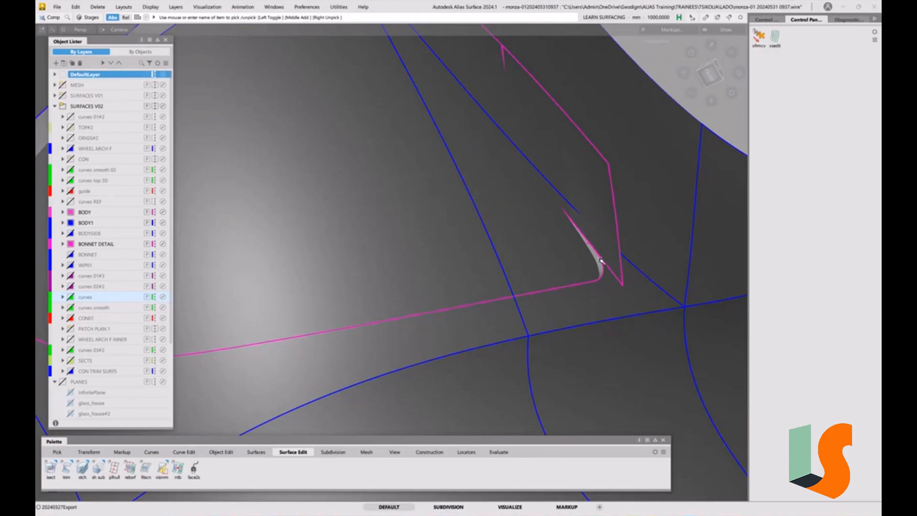
Examine how the recess's outer edges and both end corners lie against the body surfaces.
right_click_drag(635, 289, 370, 242, "alt+shift")
middle_click_drag(370, 242, 561, 285, "alt+shift")
right_click_drag(561, 285, 320, 254, "alt+shift")
middle_click_drag(320, 253, 540, 293, "alt+shift")
right_click_drag(360, 303, 366, 308, "alt+shift")
middle_click_drag(366, 308, 361, 309, "alt+shift")
key("F1")
mouse_move(270, 254)
left_mouse_down("alt+shift")
mouse_move(288, 273)
mouse_move(260, 248)
left_mouse_up("alt+shift")
middle_click_drag(260, 248, 313, 280, "alt+shift")
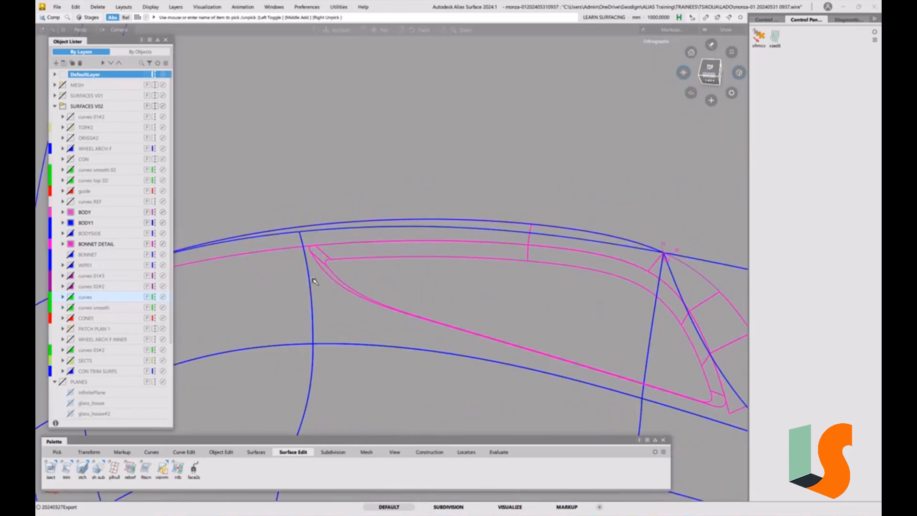
right_click_drag(313, 280, 322, 266, "alt+shift")
key("F1")
mouse_move(328, 275)
left_mouse_down("alt+shift")
mouse_move(418, 259)
mouse_move(401, 284)
mouse_move(367, 284)
mouse_move(442, 259)
mouse_move(430, 299)
mouse_move(347, 215)
mouse_move(362, 247)
left_mouse_up("alt+shift")
key("F1")
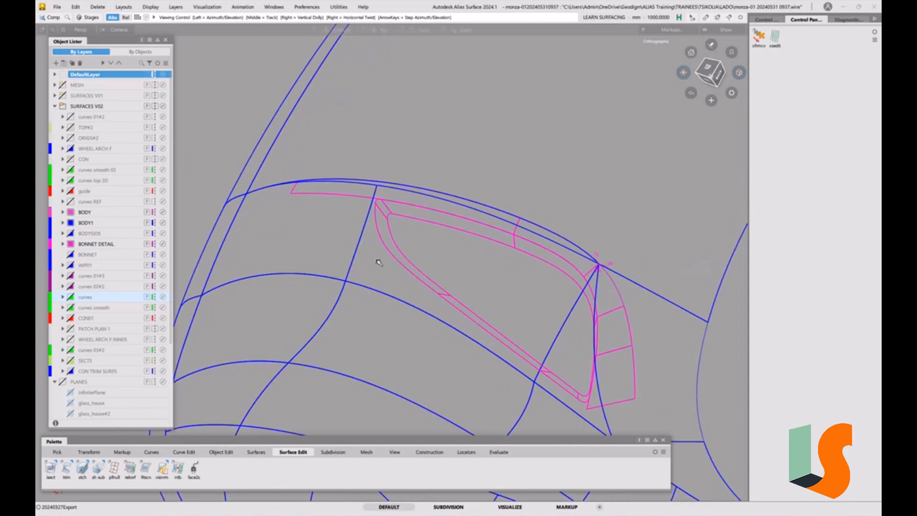
right_click_drag(379, 203, 386, 216, "alt+shift")
right_click_drag(423, 281, 434, 260, "alt+shift")
middle_click_drag(410, 359, 398, 258, "alt+shift")
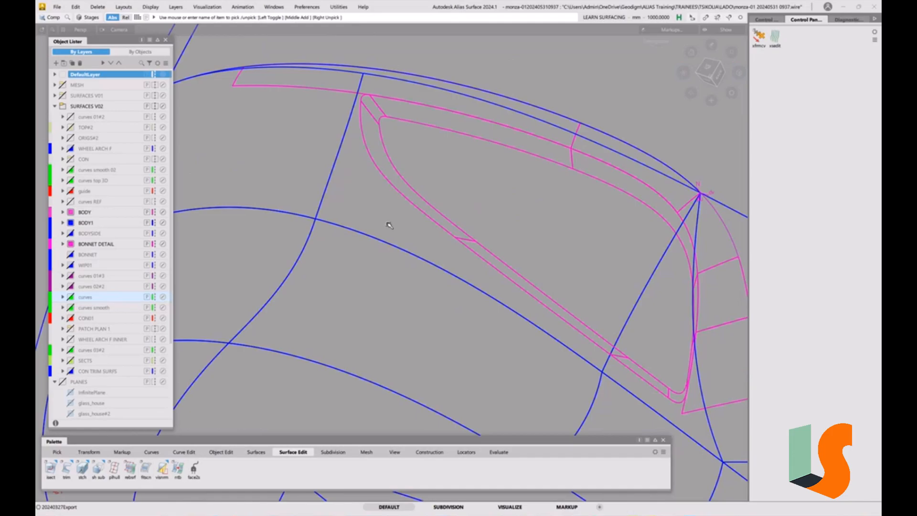
Trim the body surface to the recess's outer edge using 3D Trimming projected along Z with Extend set to Selected, and shade the result.
left_click(67, 470)
left_click(159, 69)
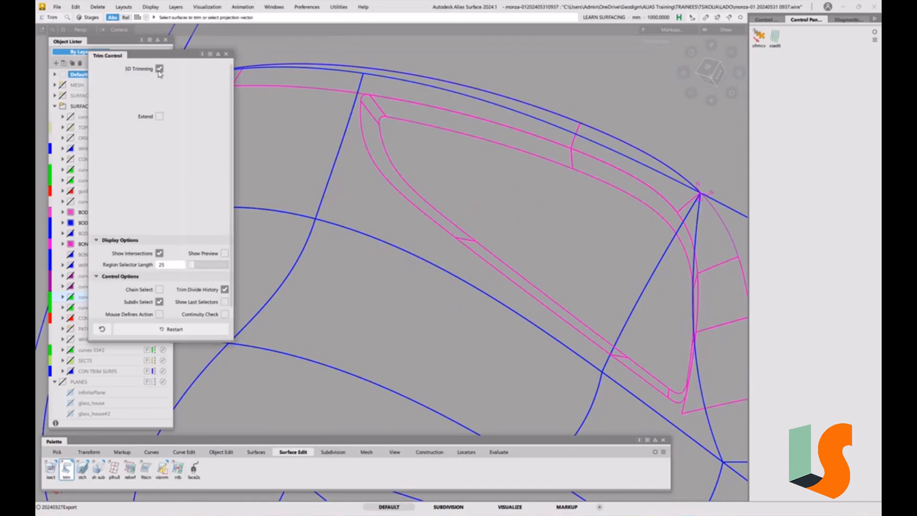
left_click(384, 215)
left_click(378, 169)
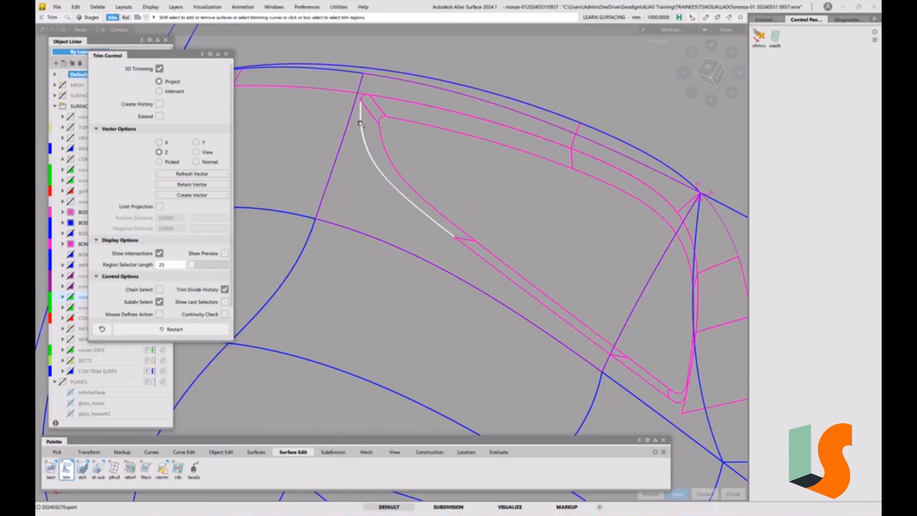
left_click(484, 258)
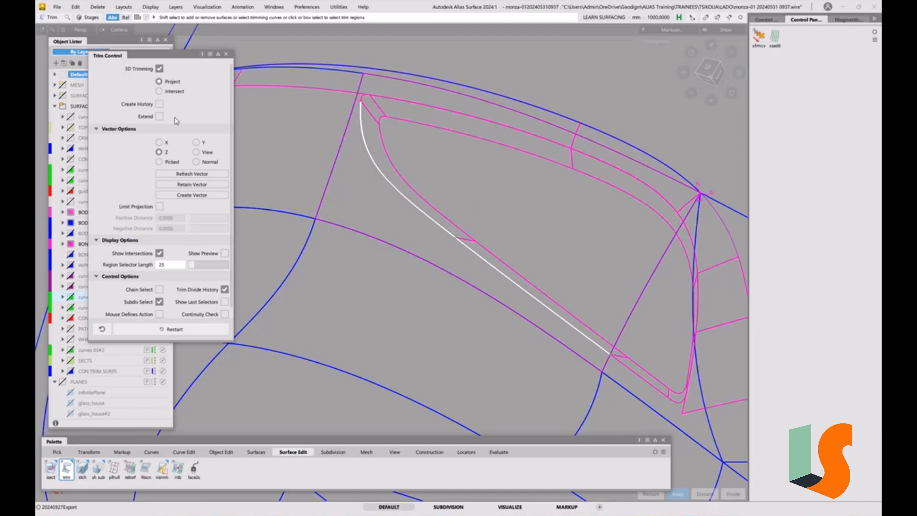
left_click(159, 116)
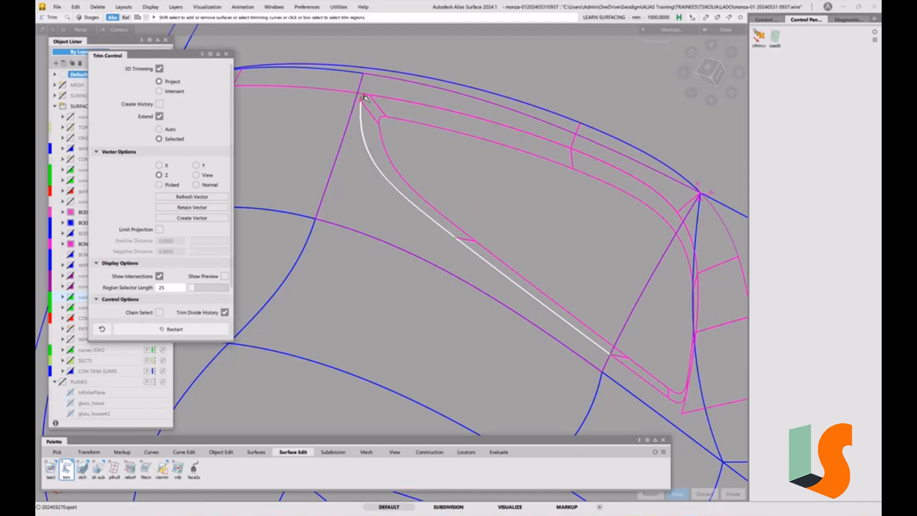
left_click(365, 183)
key("space")
key("5")
key("t")
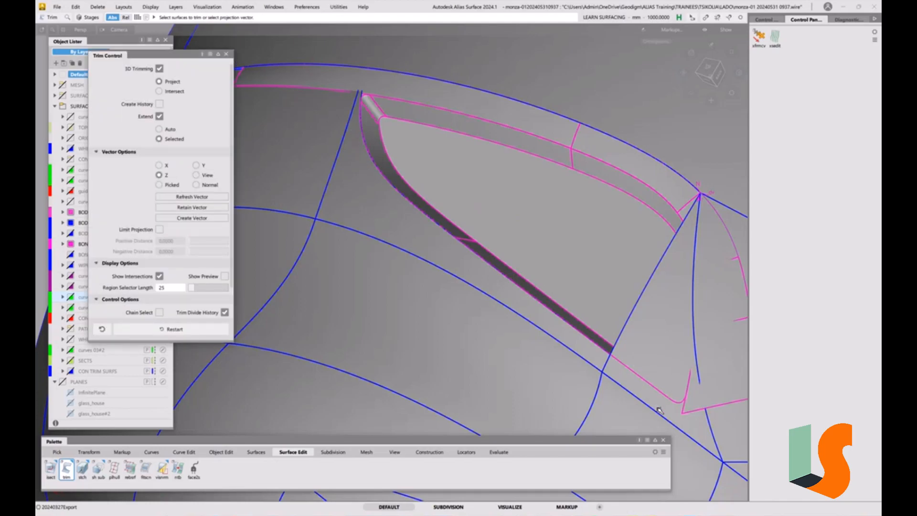
left_click(227, 54)
Delete the leftover SetPoint objects at the upper wide-end corner of the recess in the top view.
scroll(530, 318, "down", 5)
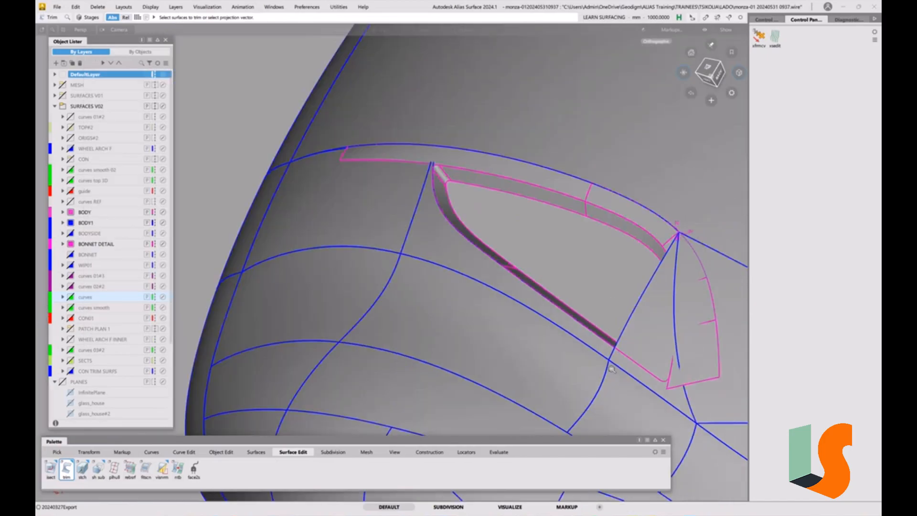
left_click_drag(530, 317, 661, 260, "alt+shift")
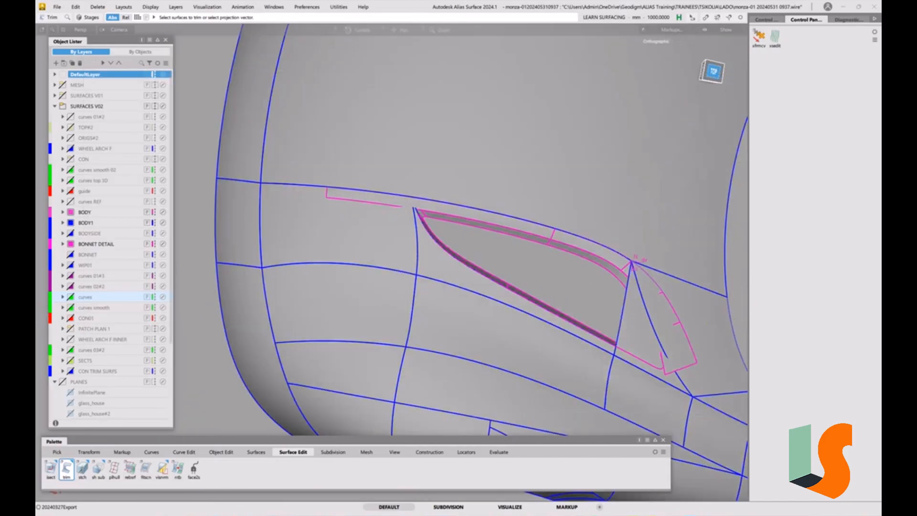
left_click(713, 73, "alt+shift")
right_click_drag(539, 262, 594, 305, "alt+shift")
middle_click_drag(594, 305, 540, 289, "alt+shift")
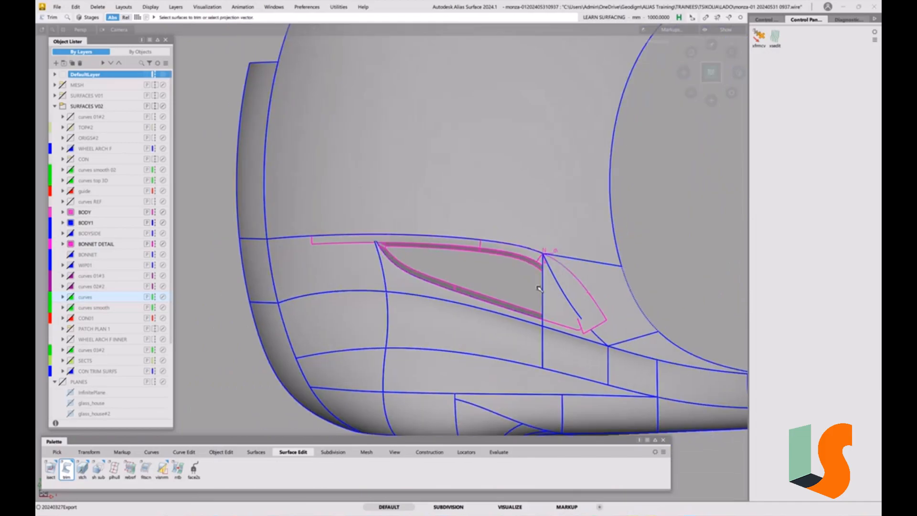
left_click_drag(558, 286, 564, 309, "ctrl+shift")
left_click(545, 255)
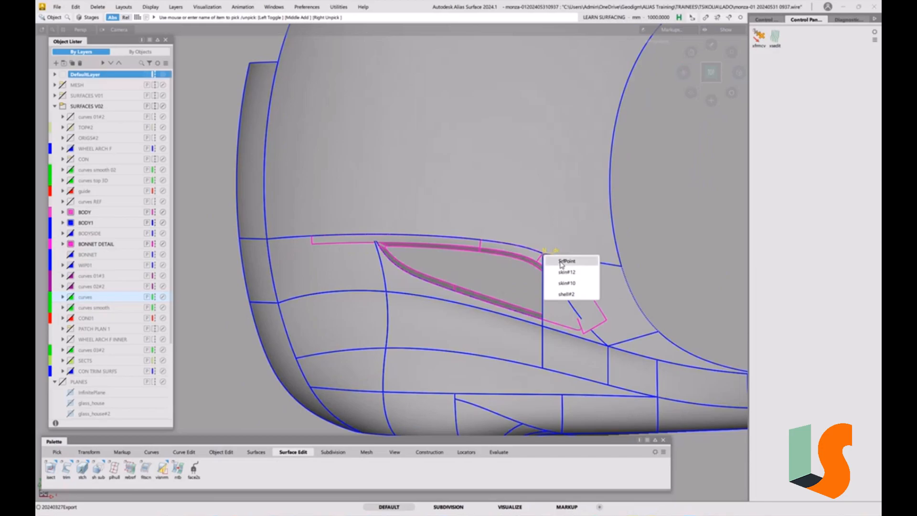
left_click(562, 263)
key("Delete")
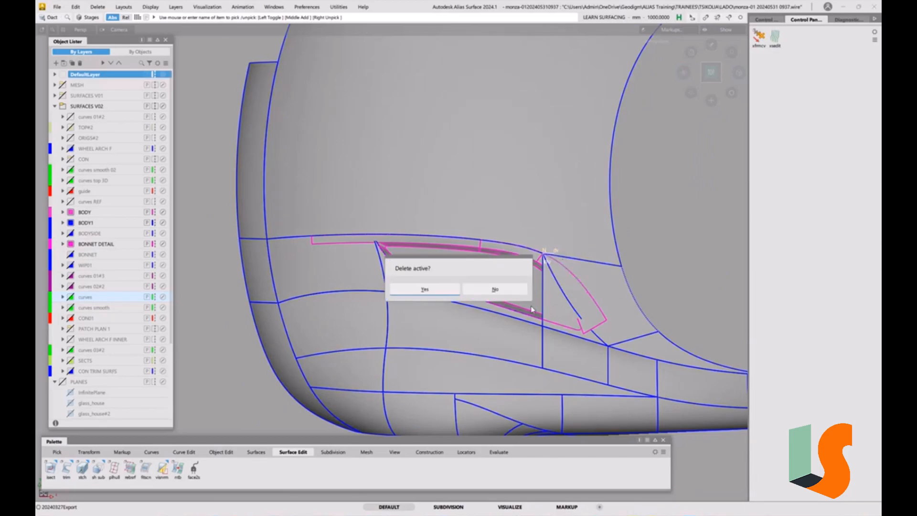
left_click(426, 289)
Display the Default Shelves to review their tools, and close them.
middle_click_drag(523, 274, 532, 242, "alt+shift")
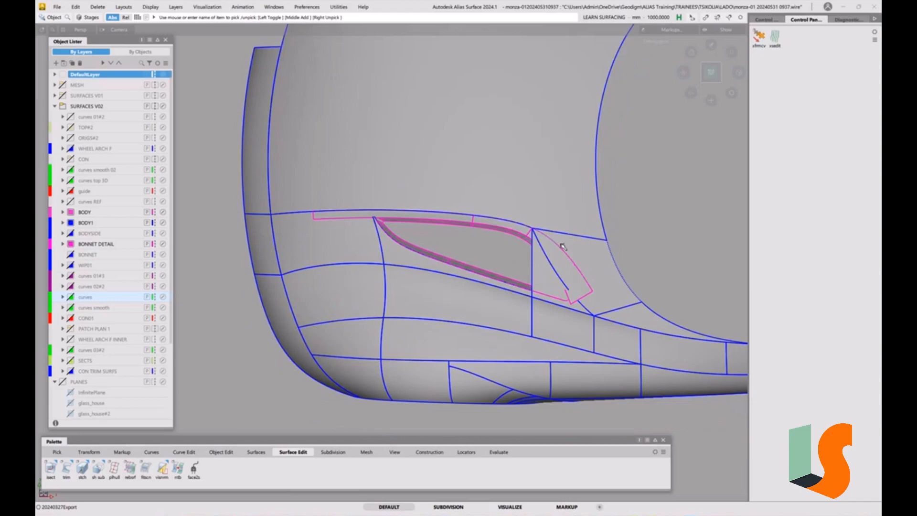
right_click_drag(543, 250, 536, 259, "alt+shift")
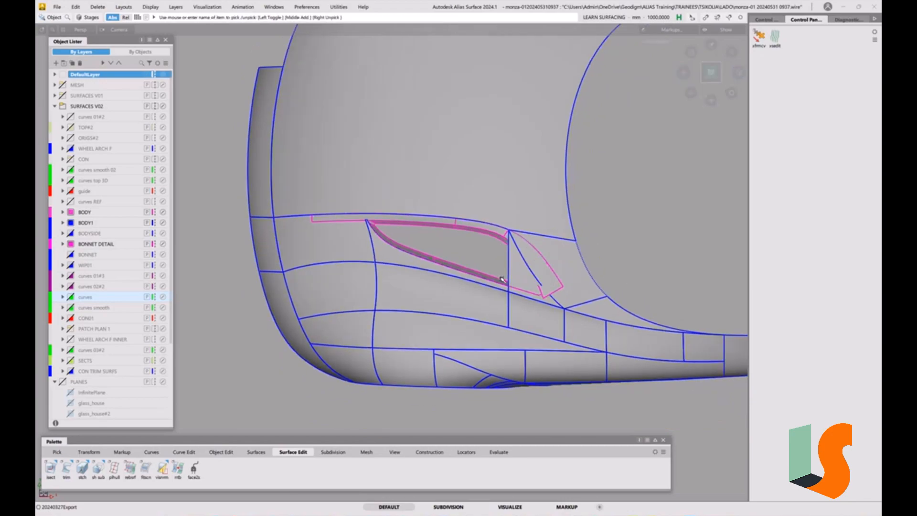
left_click(273, 7)
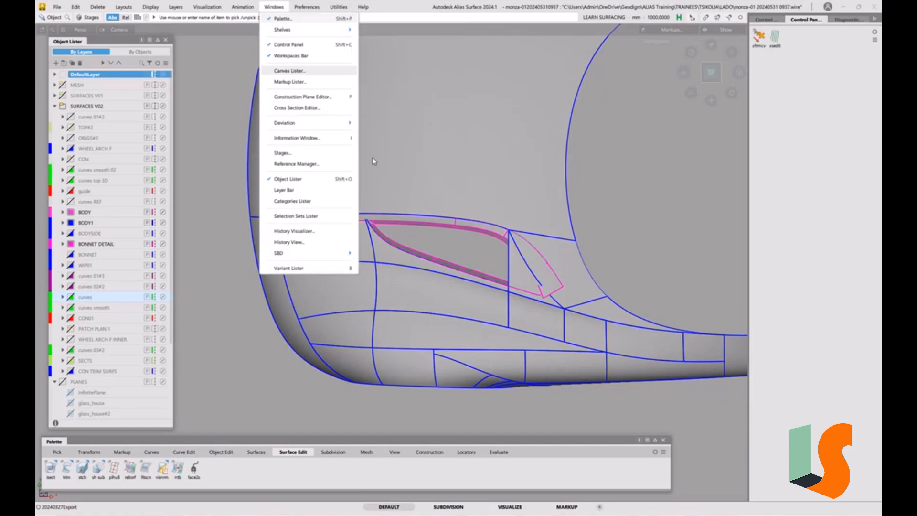
mouse_move(348, 34)
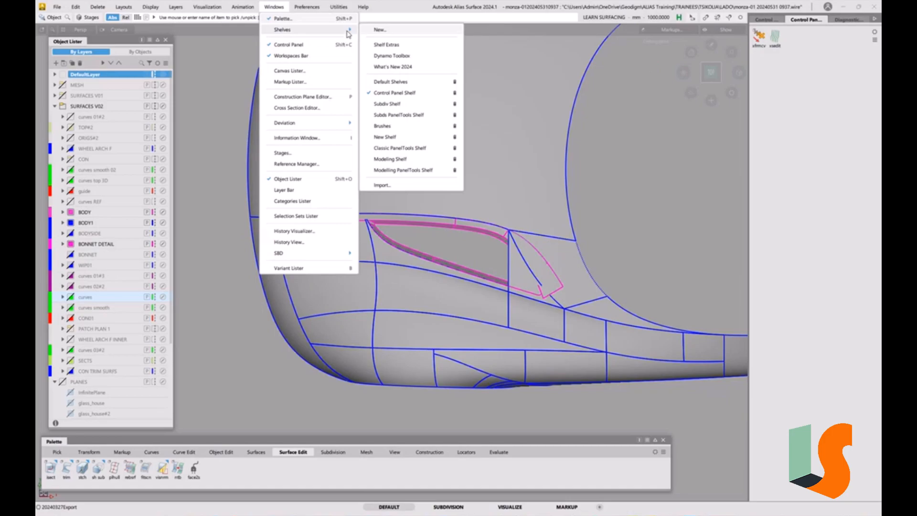
left_click(390, 82)
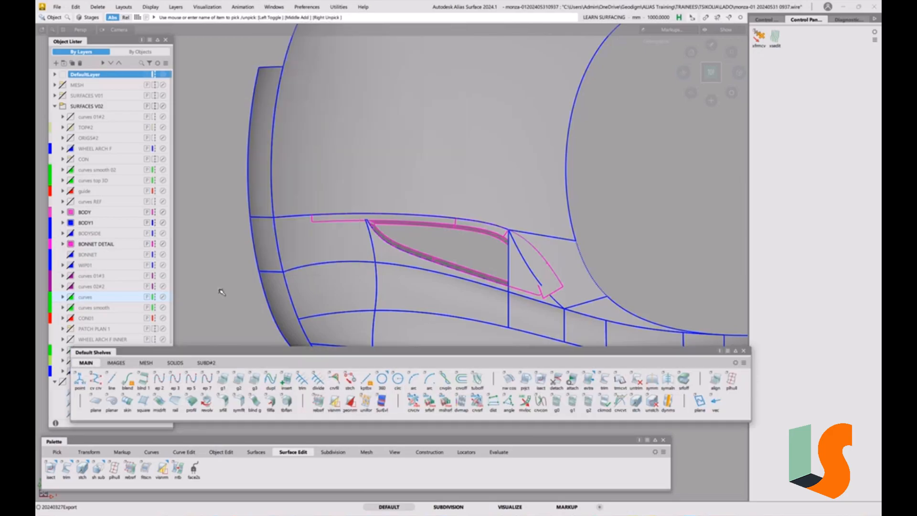
left_click_drag(284, 353, 272, 355)
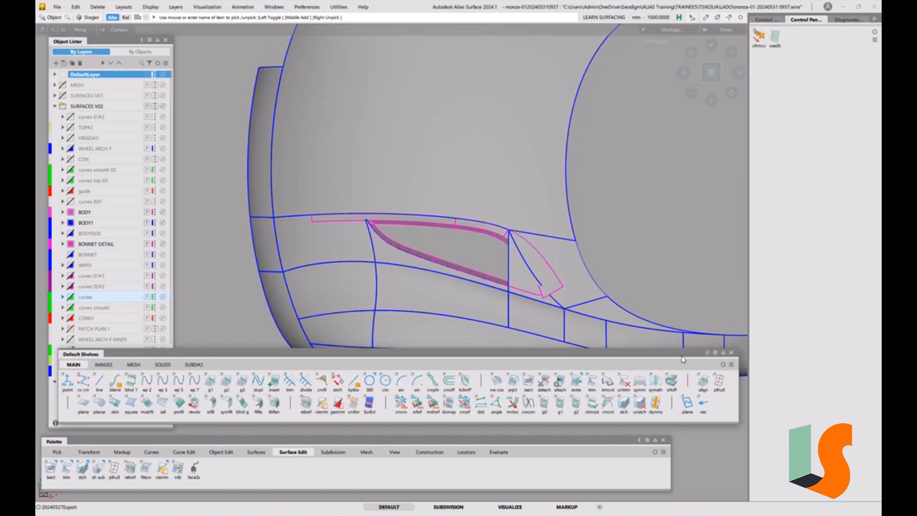
left_click_drag(680, 355, 673, 352)
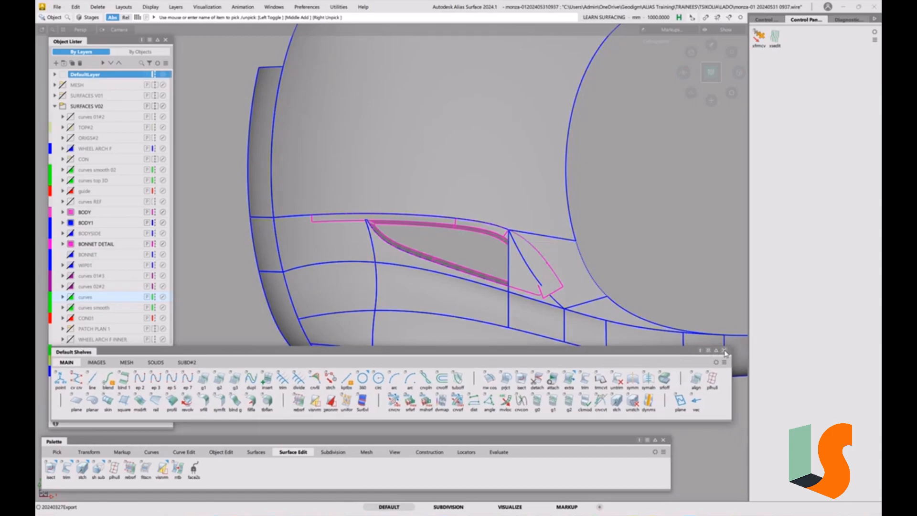
left_click(725, 352)
Examine the commands in the pick marking menu and activate Pick Object.
left_click(550, 244, "ctrl+shift")
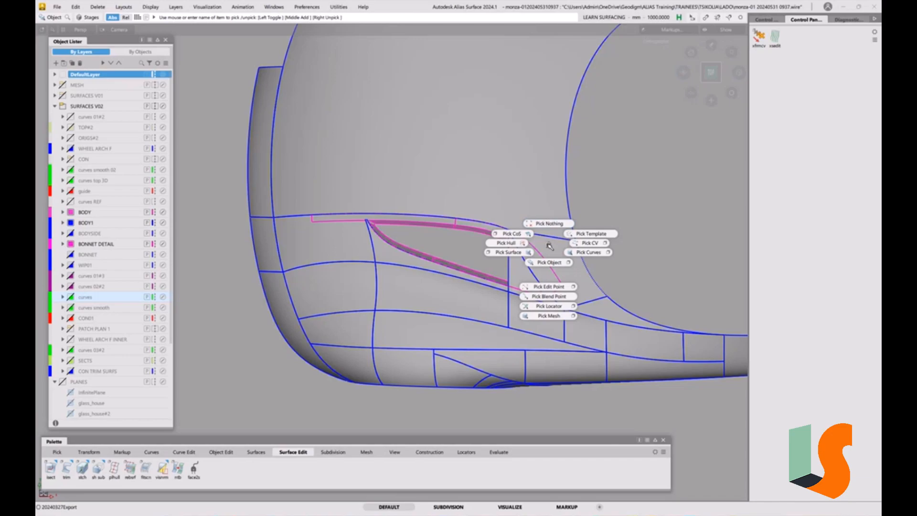
left_click_drag(550, 246, 550, 232, "ctrl+shift")
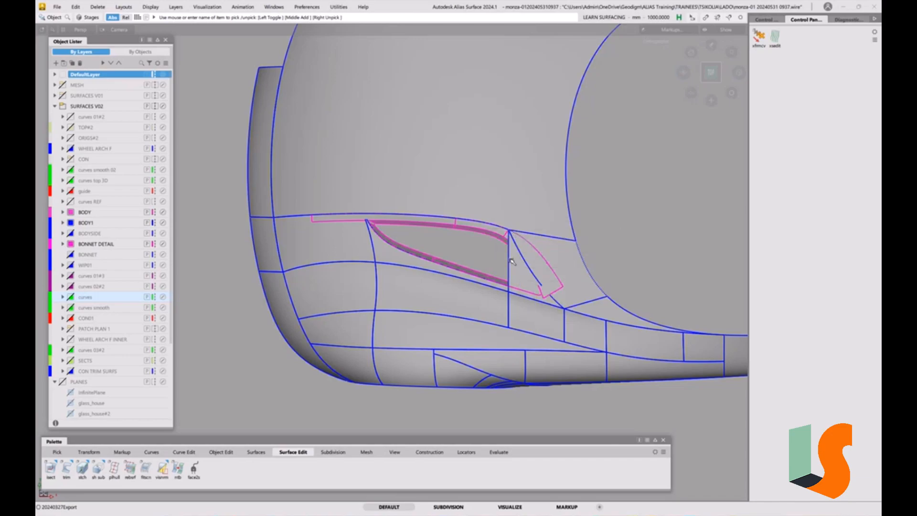
right_click_drag(502, 272, 516, 288, "alt+shift")
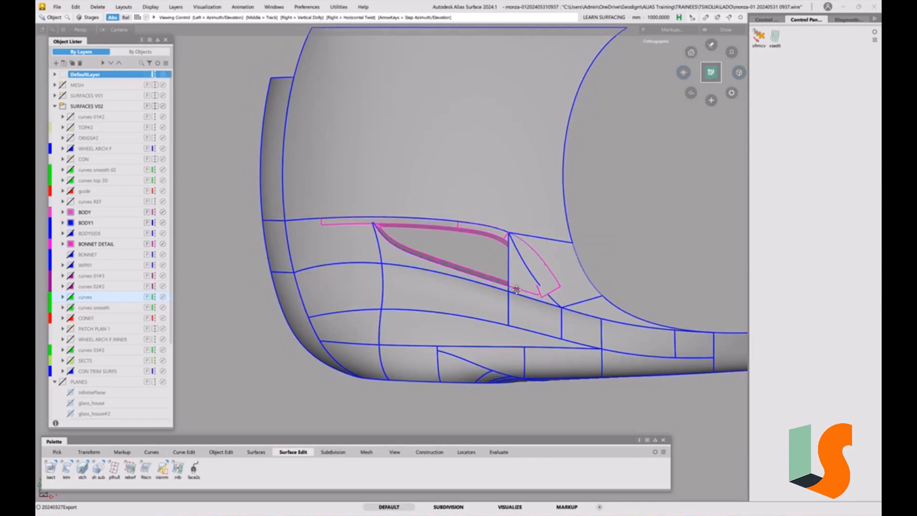
middle_click_drag(516, 288, 478, 297, "alt+shift")
left_click(485, 277, "ctrl+shift")
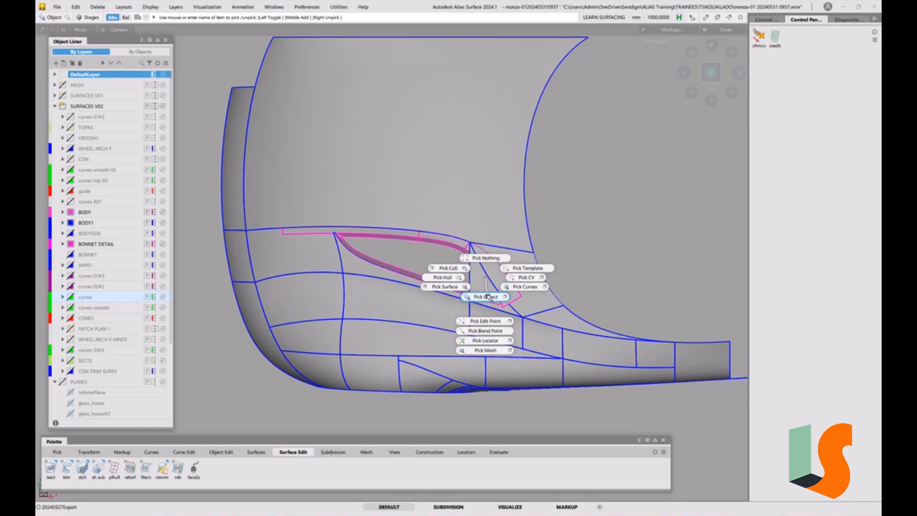
left_click(488, 297)
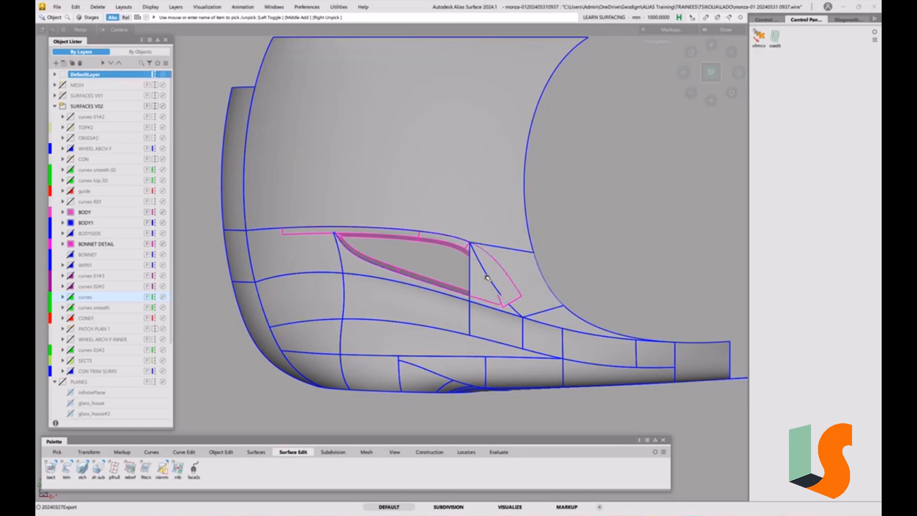
Open the Marking Menu Editor and place it clear of the tool palette.
left_click(274, 7)
mouse_move(306, 10)
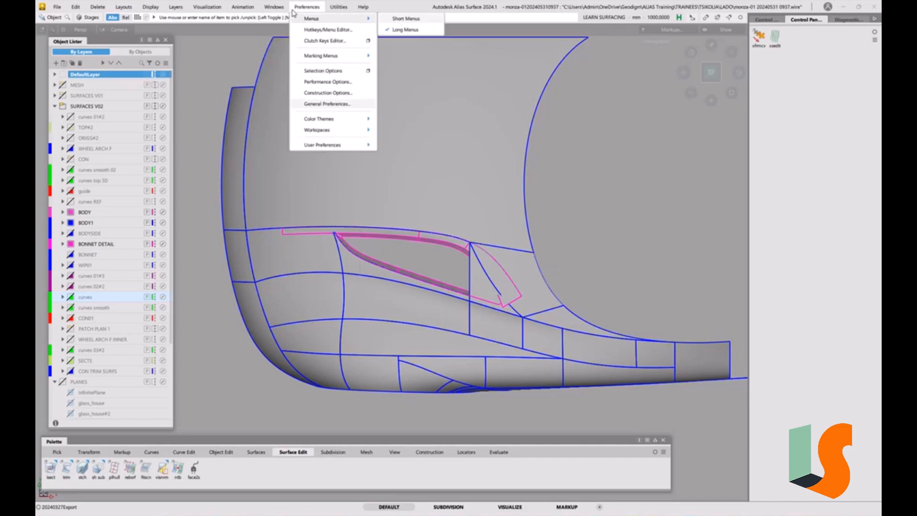
mouse_move(340, 57)
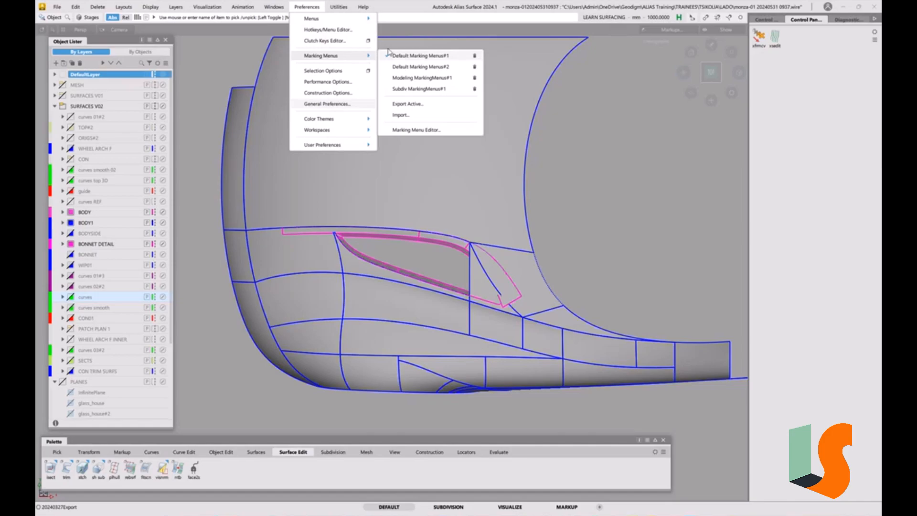
left_click(420, 132)
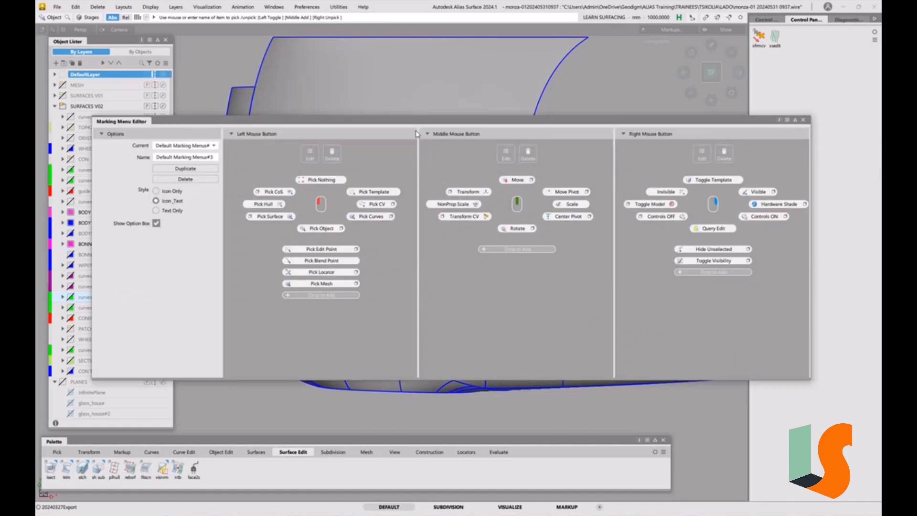
left_click_drag(448, 123, 476, 72)
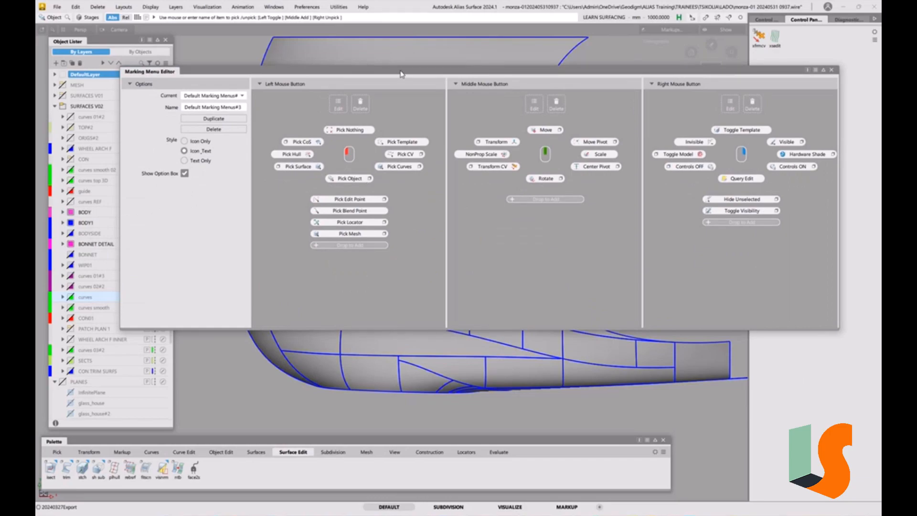
left_click_drag(401, 74, 409, 68)
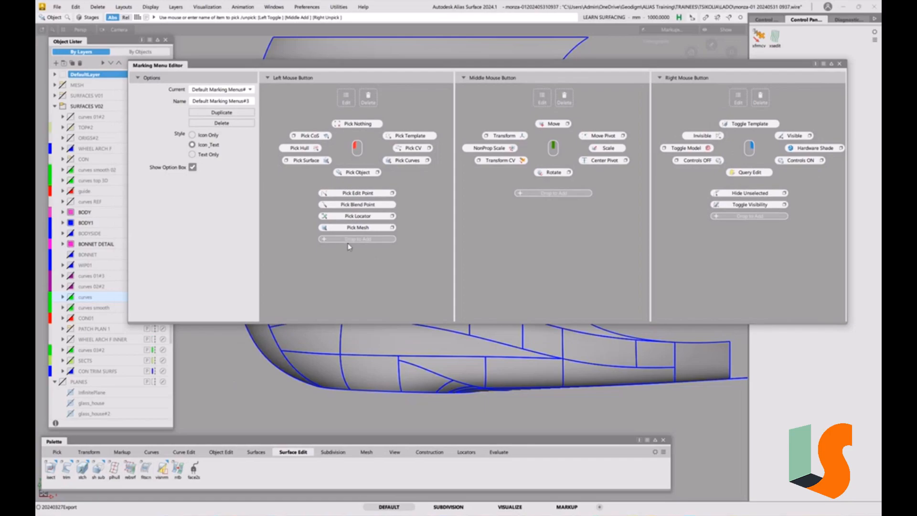
left_click_drag(351, 67, 354, 61)
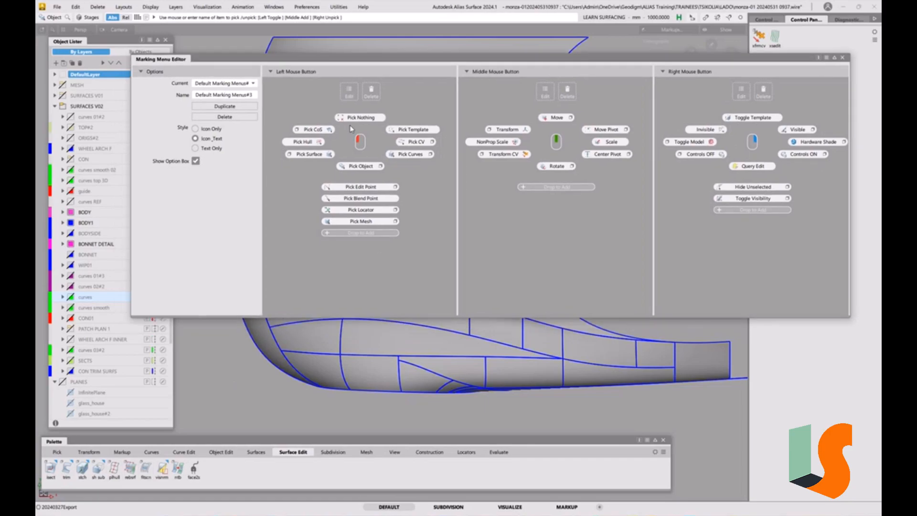
Show the Pick tools, turn on all object types in the Component options, and place that window clear of the marking menu commands.
left_click(59, 452)
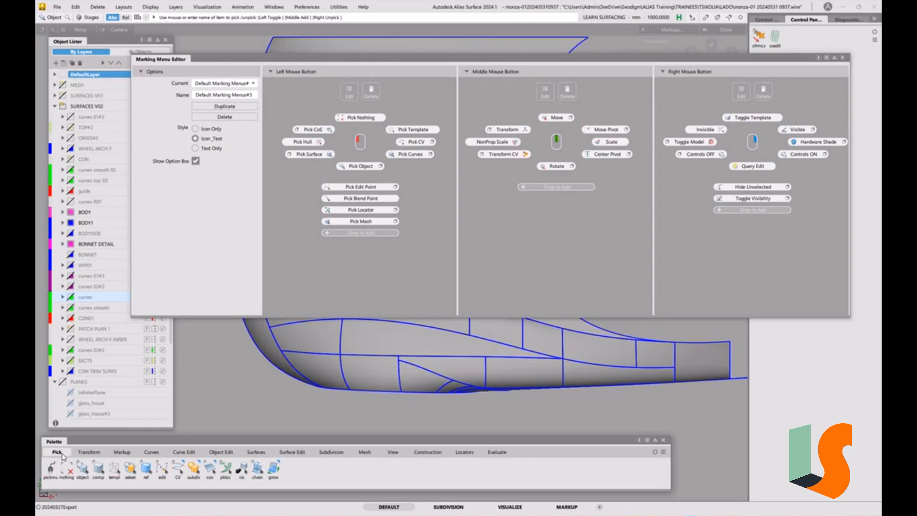
double_click(98, 470)
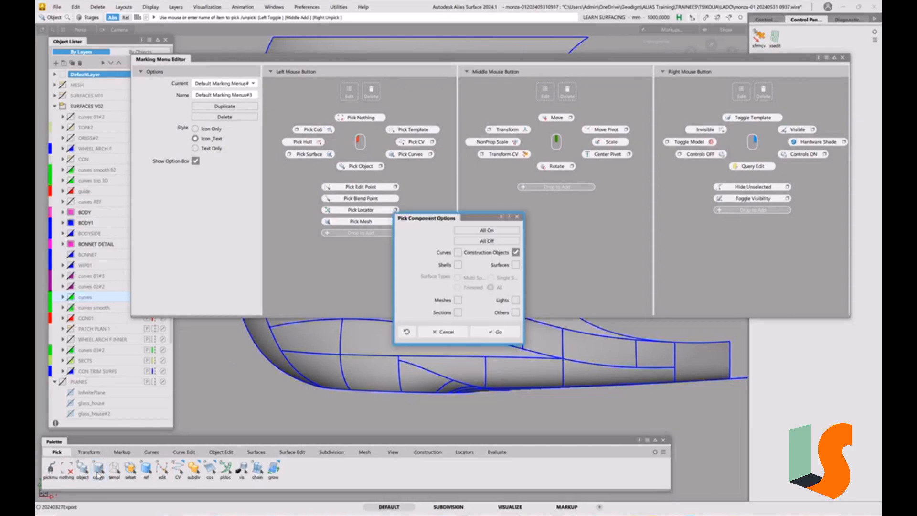
left_click_drag(437, 220, 183, 274)
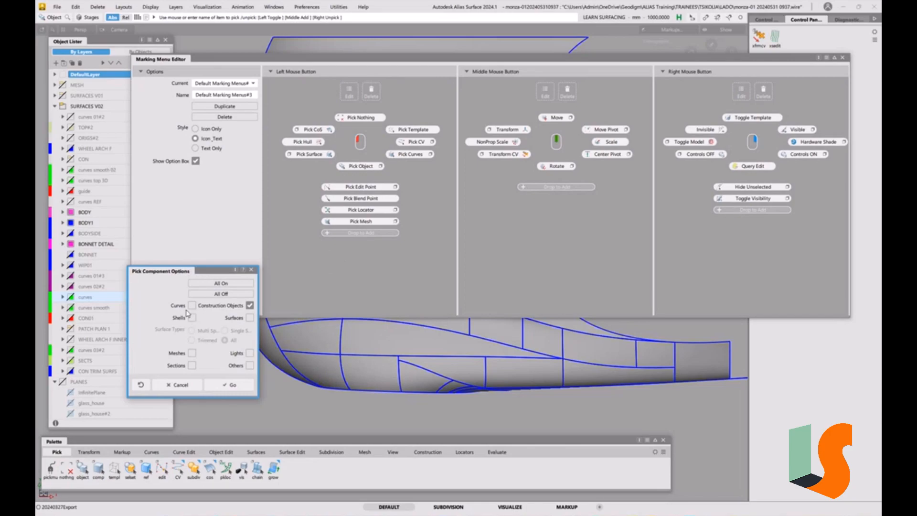
left_click(221, 285)
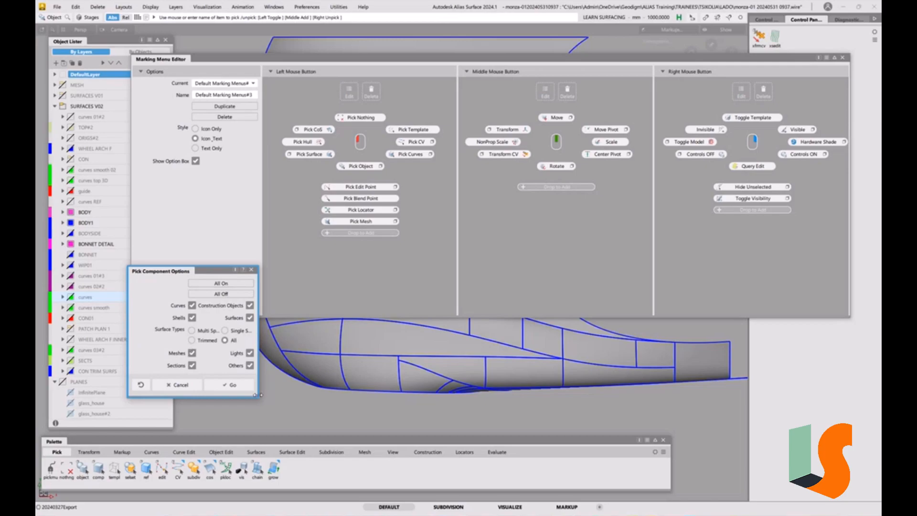
left_click_drag(258, 396, 262, 409)
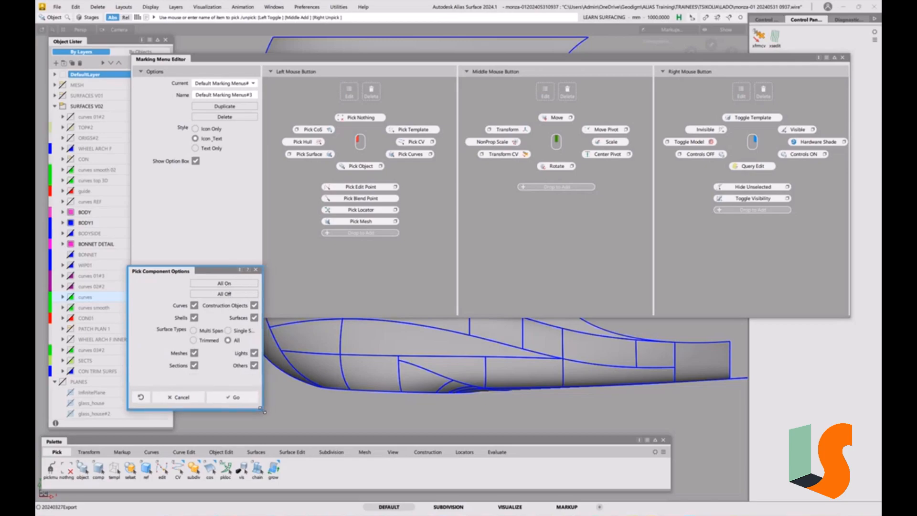
left_click_drag(189, 273, 180, 268)
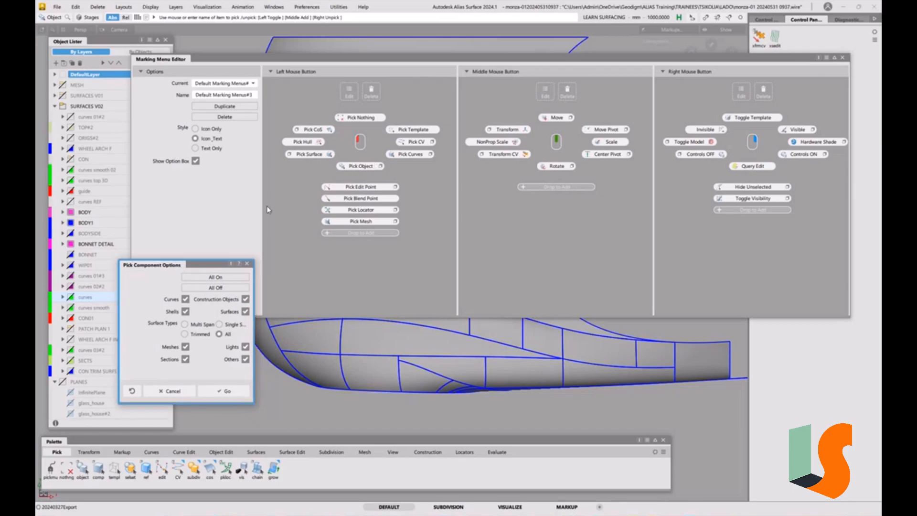
left_click_drag(174, 265, 154, 269)
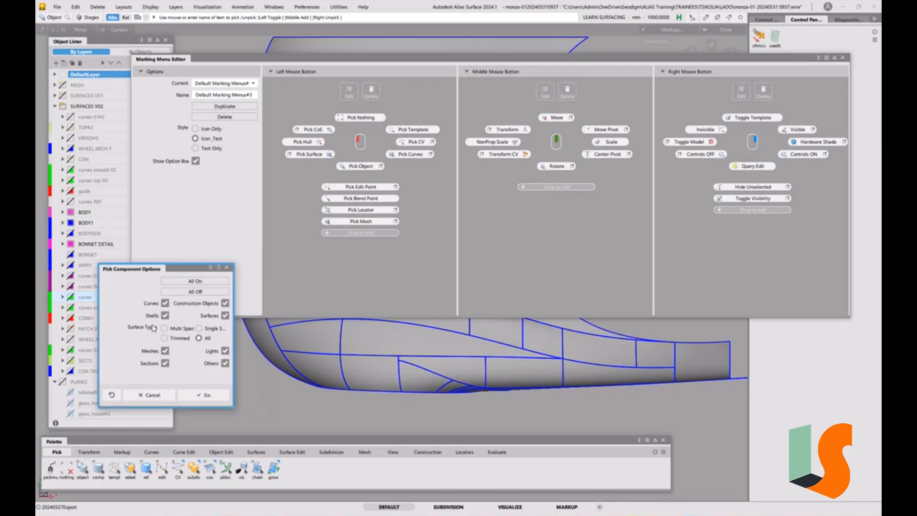
Restrict the Component pick options to Construction Objects only, and close the options window.
left_click(166, 304)
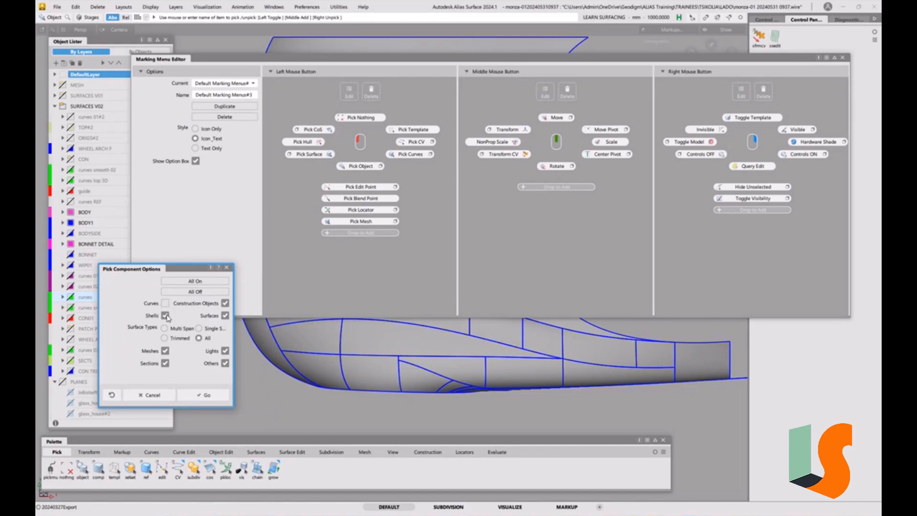
left_click(225, 315)
left_click(166, 351)
left_click(165, 363)
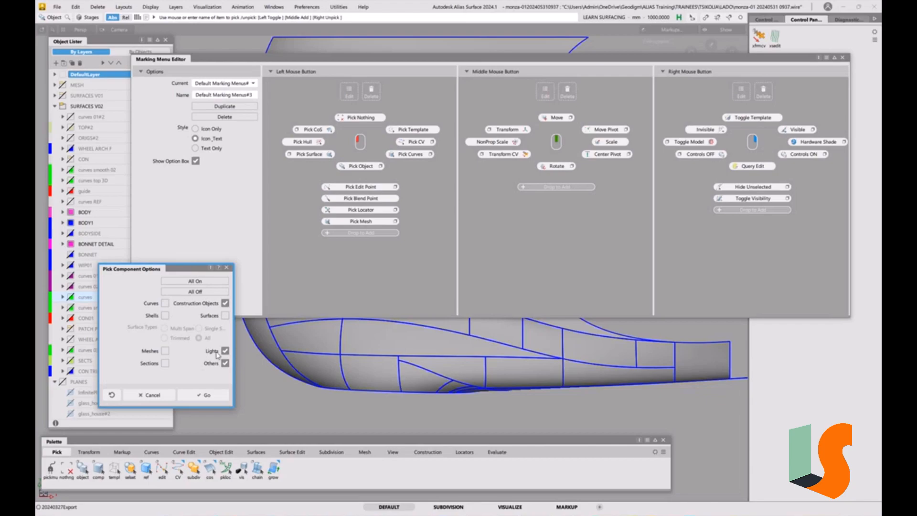
left_click(225, 352)
left_click(227, 268)
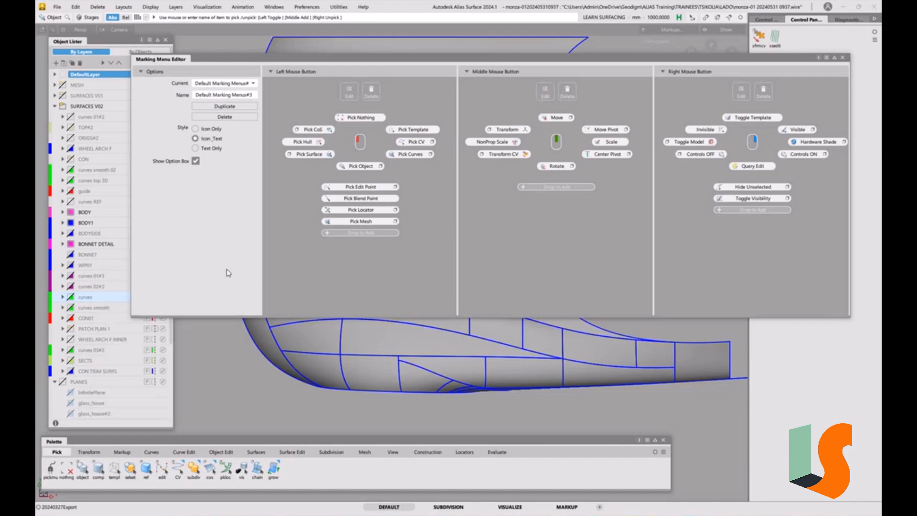
Turn on all object types in the Component pick options, and add the Component tool below Pick Mesh in the left-mouse marking menu.
double_click(99, 468)
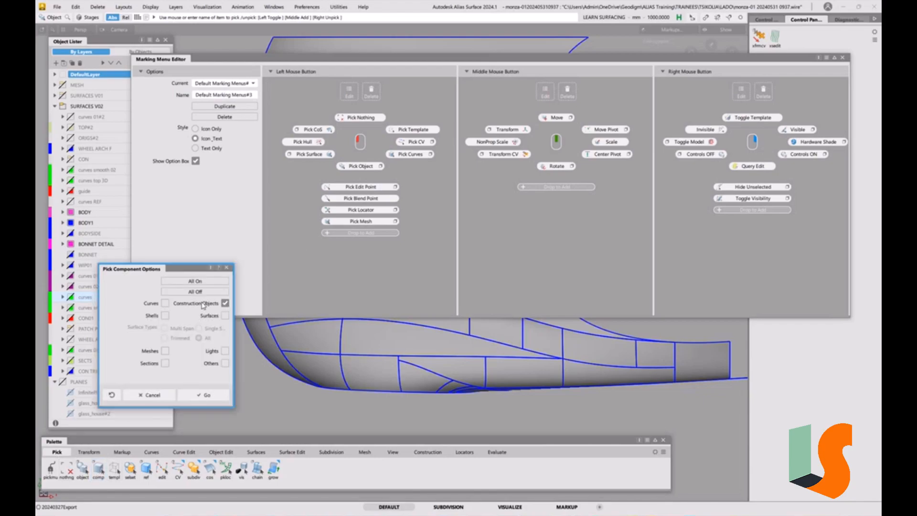
left_click(204, 282)
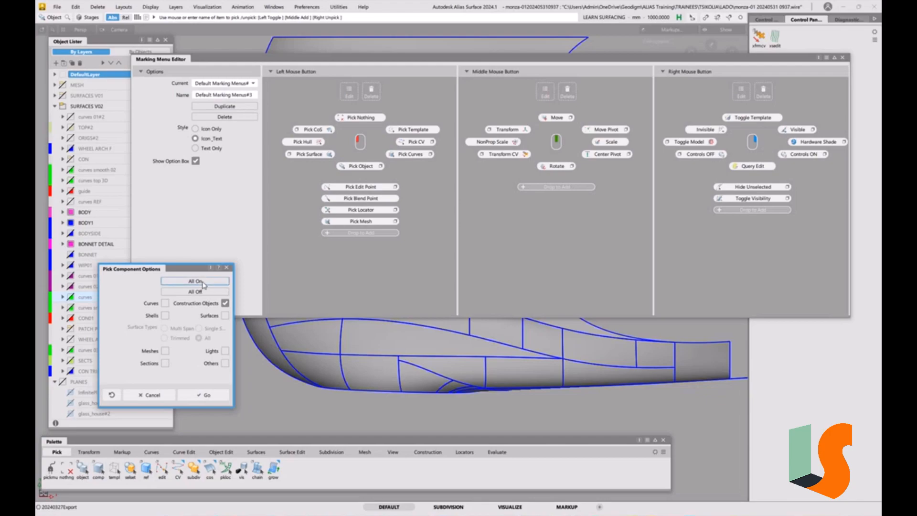
left_click(227, 268)
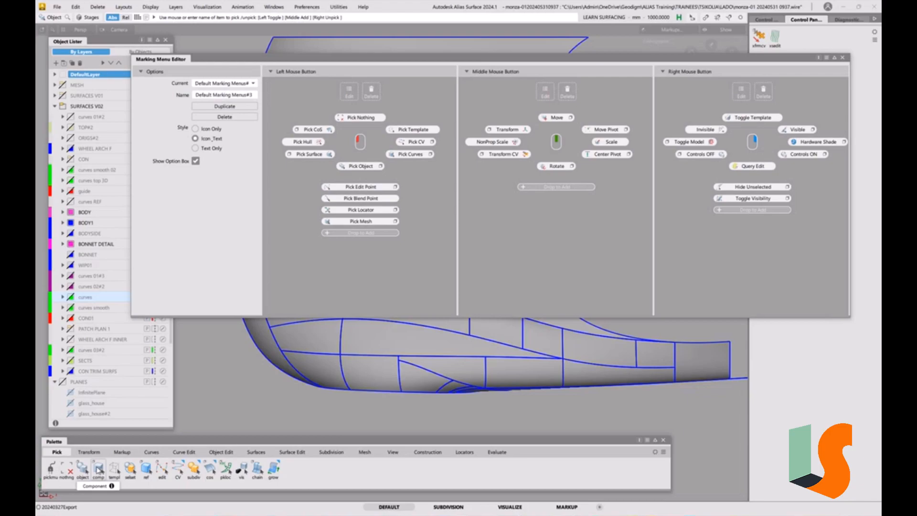
left_click_drag(98, 470, 370, 236)
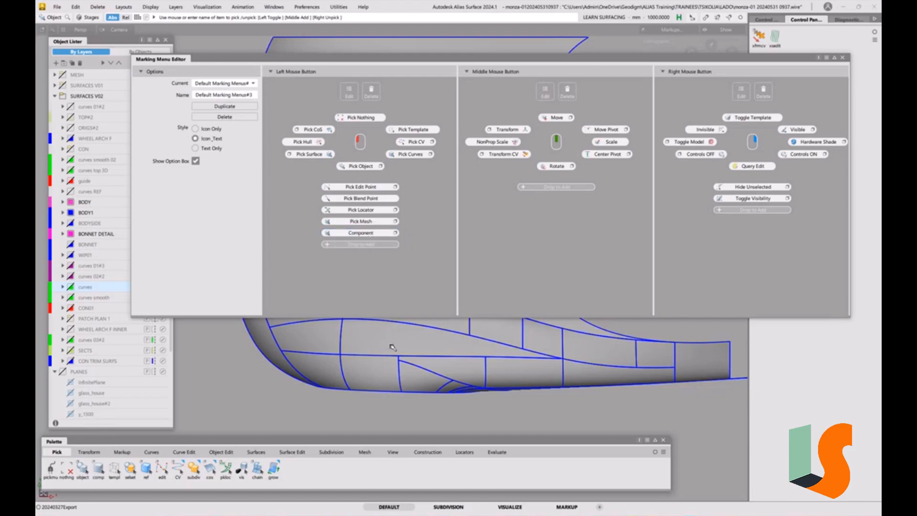
mouse_move(377, 364)
left_mouse_down("ctrl+shift")
mouse_move(378, 444)
mouse_move(380, 369)
mouse_move(360, 363)
left_mouse_up("ctrl+shift")
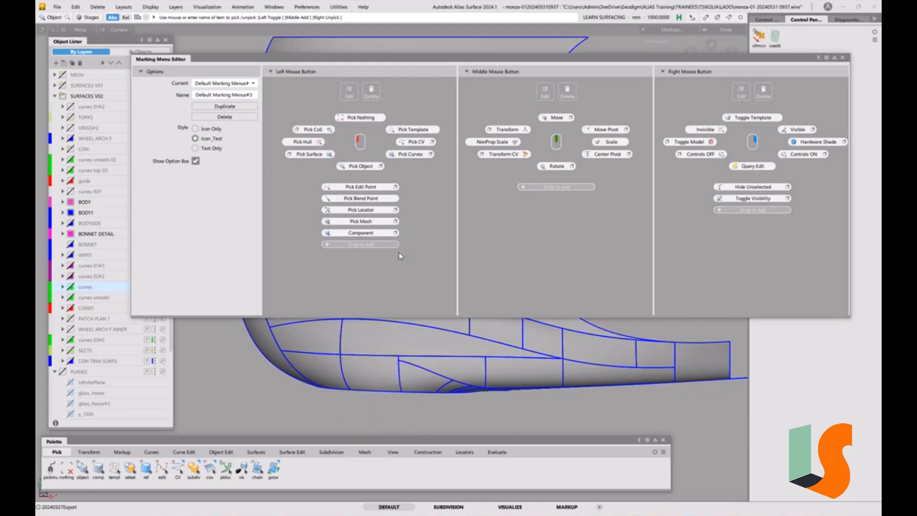
Restrict the marking menu's Component entry to Construction Objects only, apply the options, and reopen them to check the filter.
left_click(395, 233)
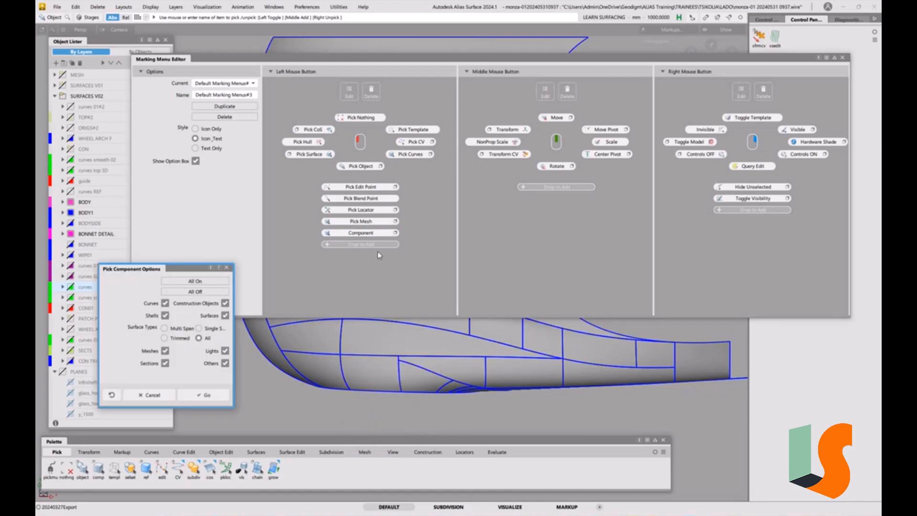
left_click(166, 304)
left_click(165, 316)
left_click(223, 316)
left_click(166, 351)
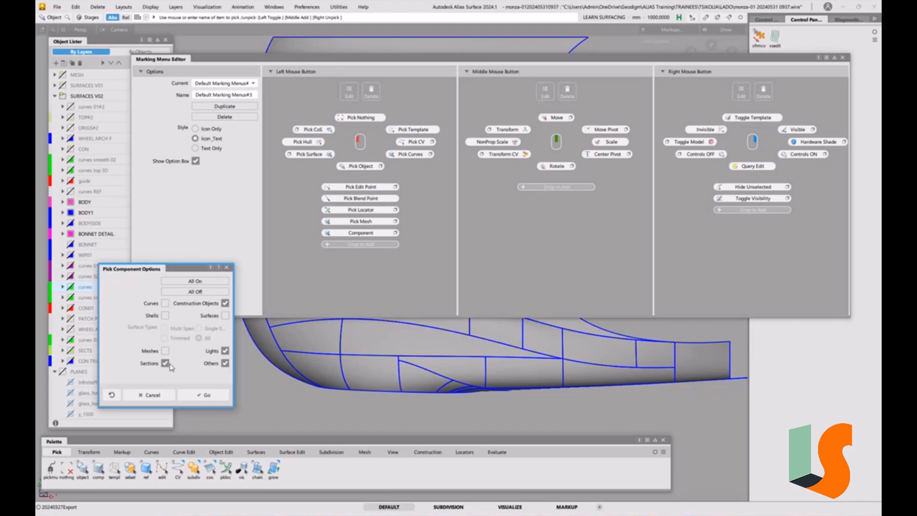
left_click(166, 364)
left_click(225, 351)
left_click(205, 395)
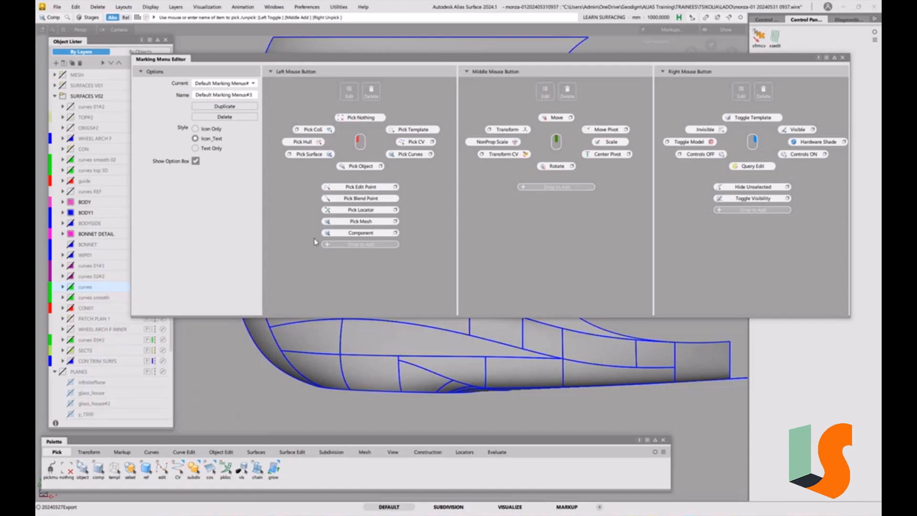
double_click(372, 236)
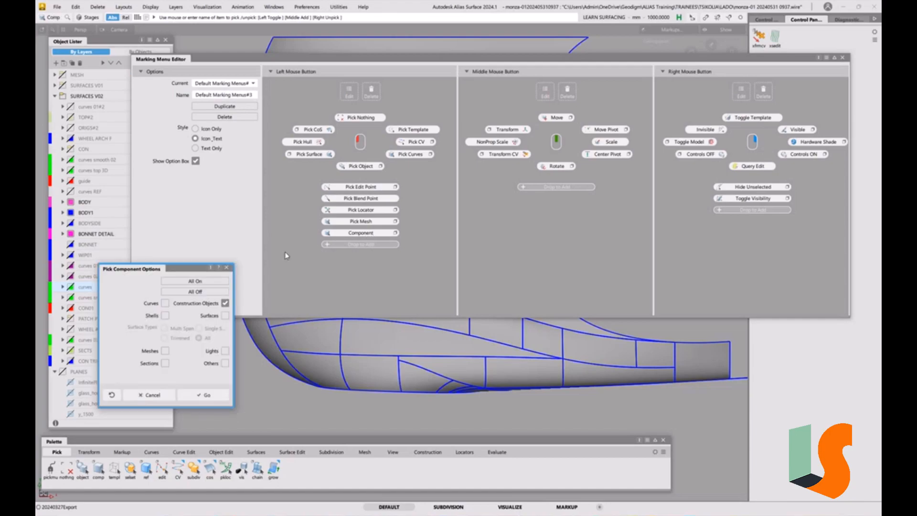
left_click(231, 268)
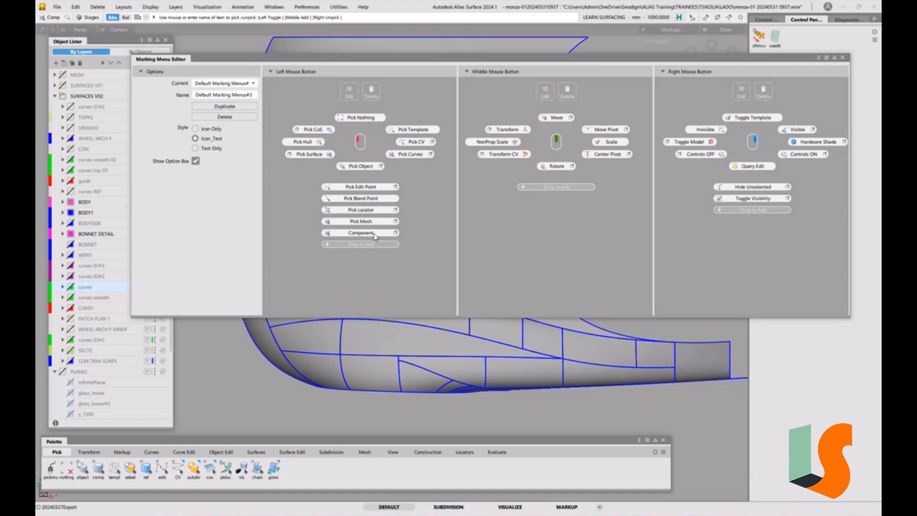
Rename the Component entry in the left-mouse marking menu to Pick Construction.
left_click_drag(374, 236, 348, 92)
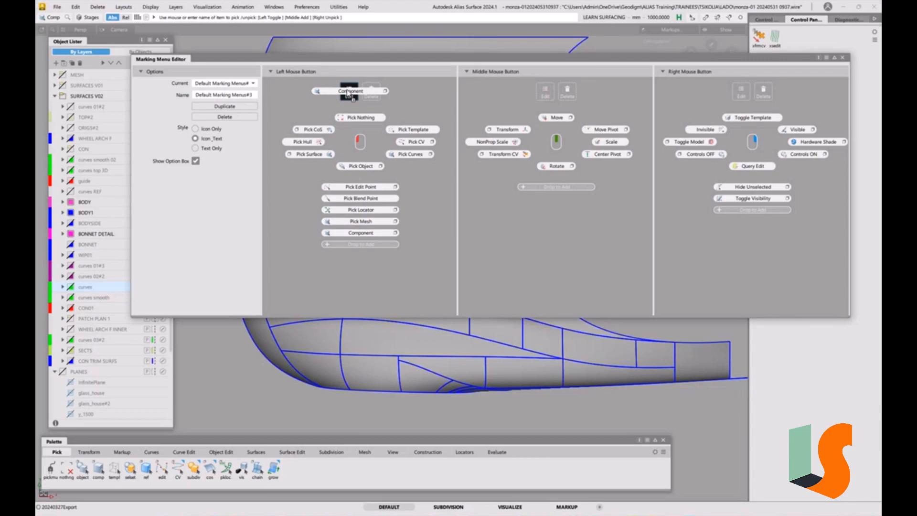
left_click_drag(349, 93, 348, 93)
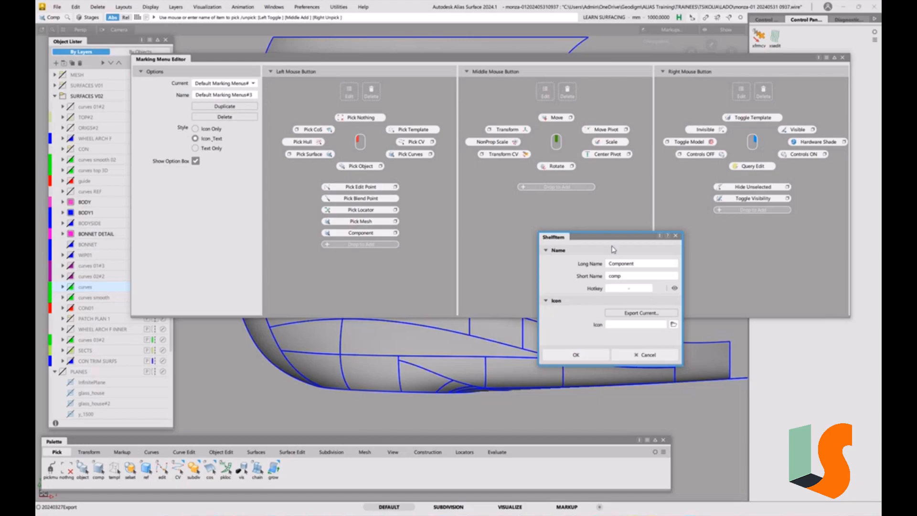
left_click(619, 263)
type("Pick Construction")
left_click(577, 356)
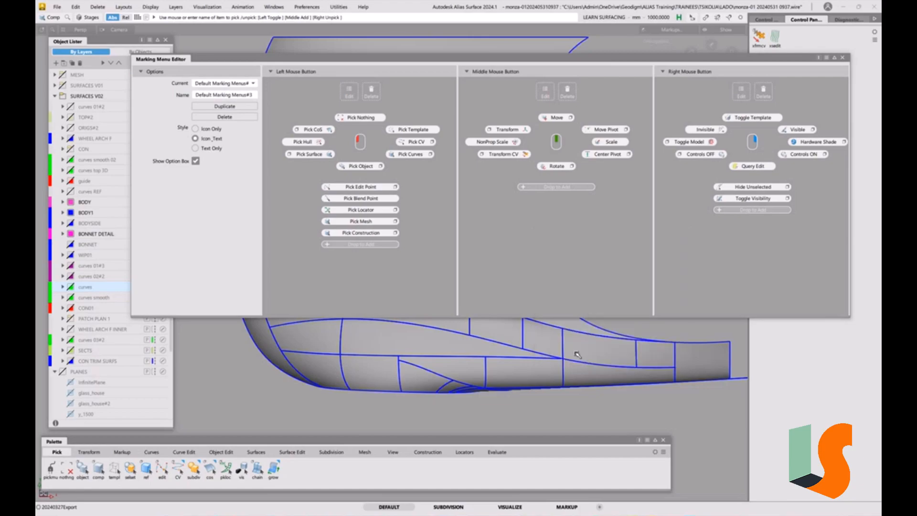
Compare the object filters of the marking menu's Pick Construction entry and the palette's Component tool, and close the Marking Menu Editor.
left_click(440, 349, "ctrl+shift")
left_click_drag(440, 349, 464, 431, "ctrl+shift")
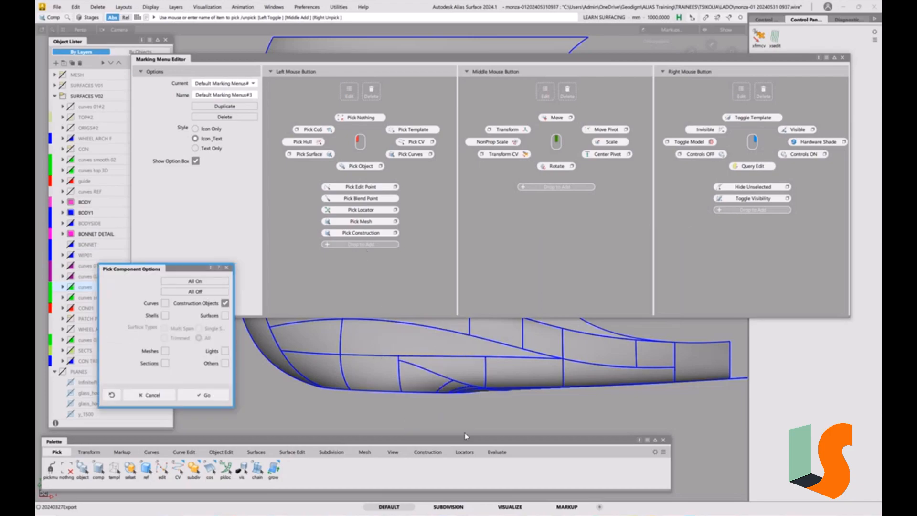
left_click(227, 268)
left_click(431, 352, "ctrl+shift")
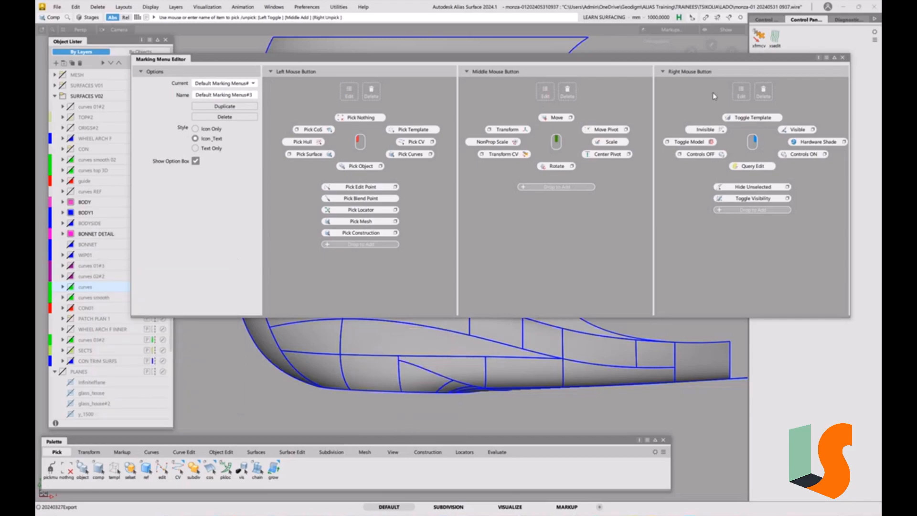
double_click(97, 467)
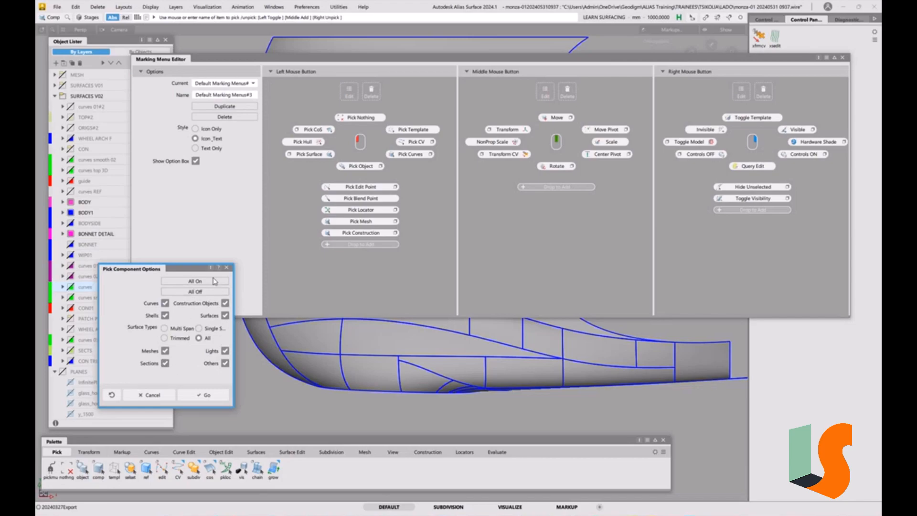
left_click(227, 268)
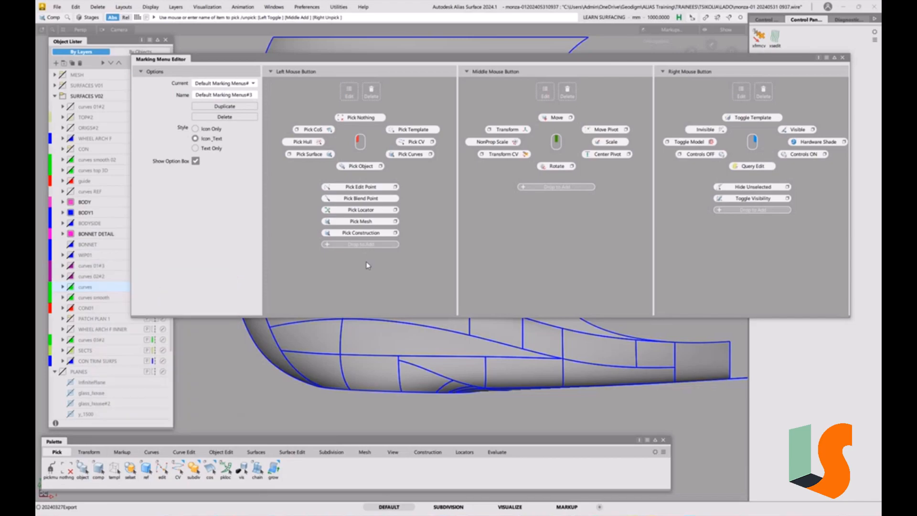
left_click(842, 57)
Create a 3 Pt construction plane with its centre on the curved edge of the body surface.
left_click_drag(532, 210, 497, 217, "ctrl+shift")
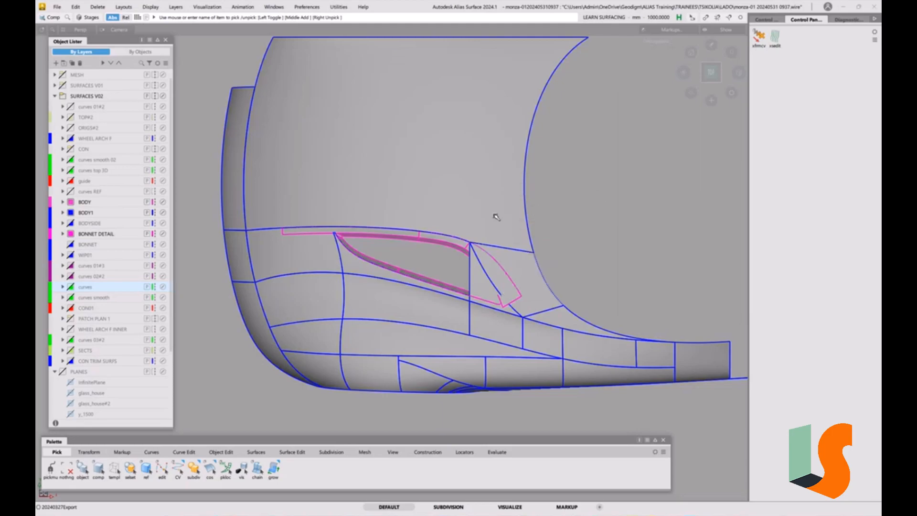
left_click(423, 452)
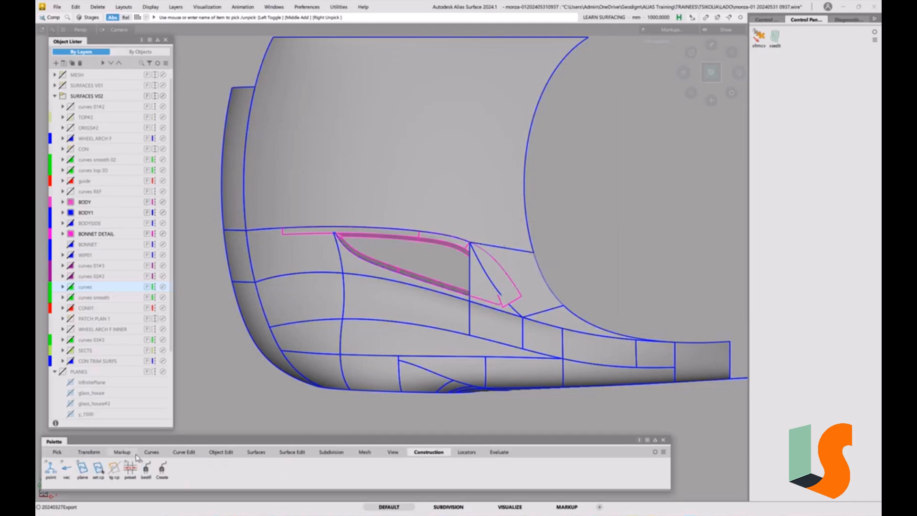
double_click(82, 471)
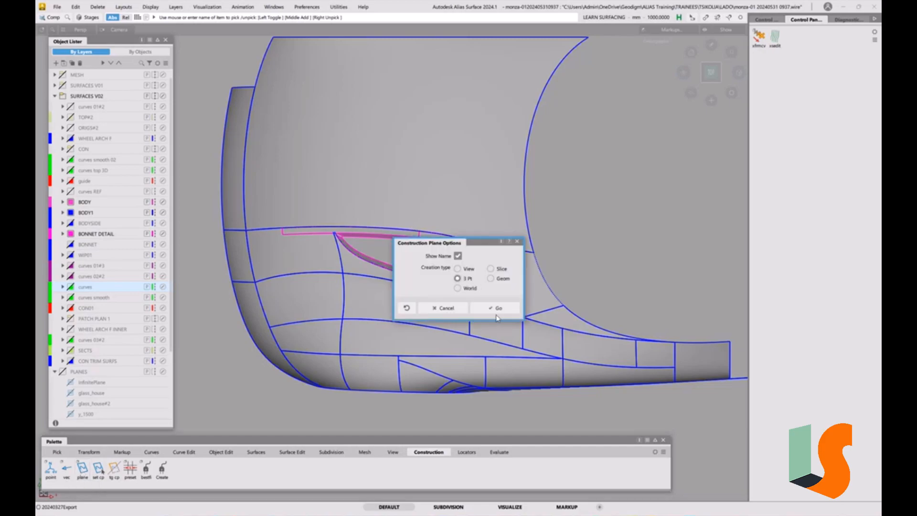
left_click(497, 307)
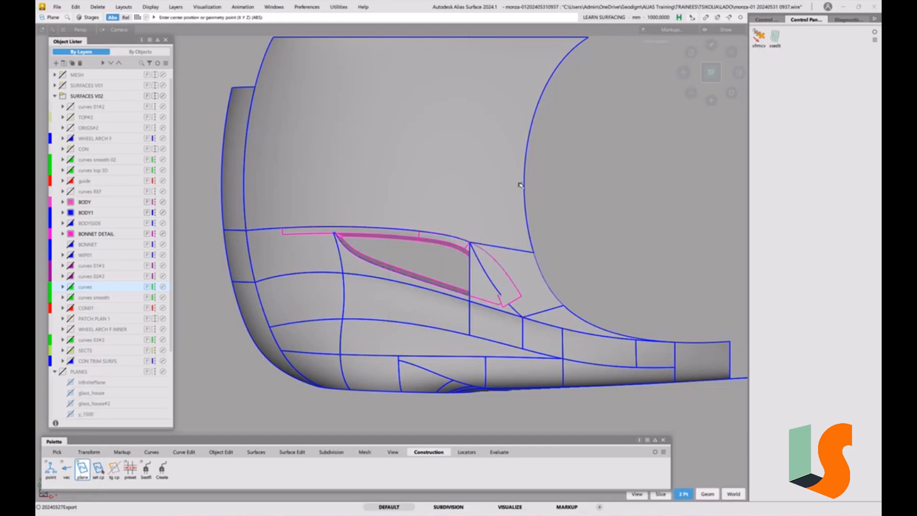
left_click(524, 180)
left_click(601, 229)
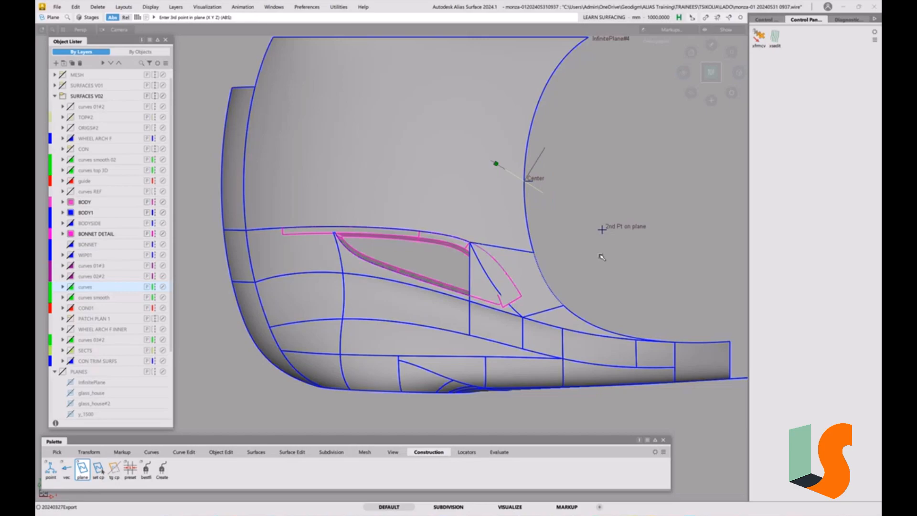
left_click(607, 255)
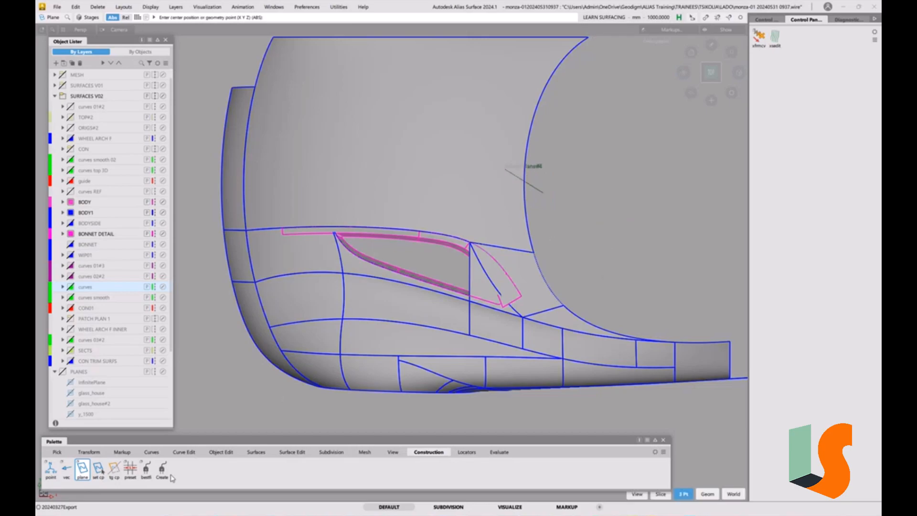
Place a construction point on the body, box-select the construction objects with Pick Construction, and delete them.
left_click(51, 470)
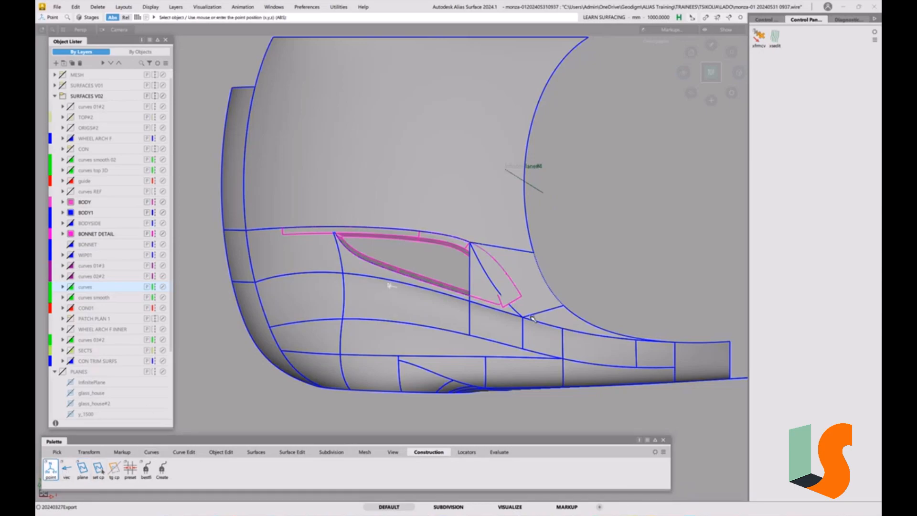
left_click_drag(349, 307, 543, 157, "ctrl+shift")
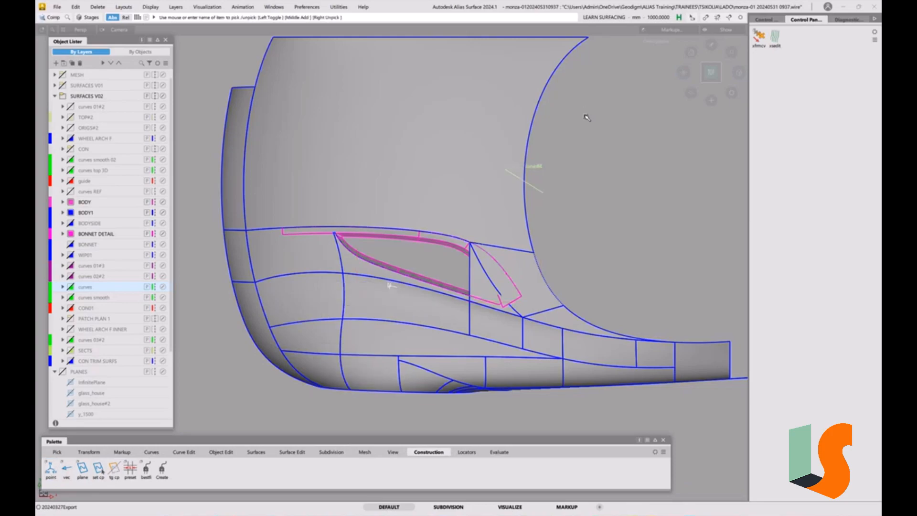
key("Delete")
left_click(443, 295)
Examine the recess walls and flange around the pointed corner in shaded and wireframe display from several angles.
key("F4")
left_click_drag(444, 271, 481, 242, "alt+shift")
right_click_drag(483, 232, 514, 239, "alt+shift")
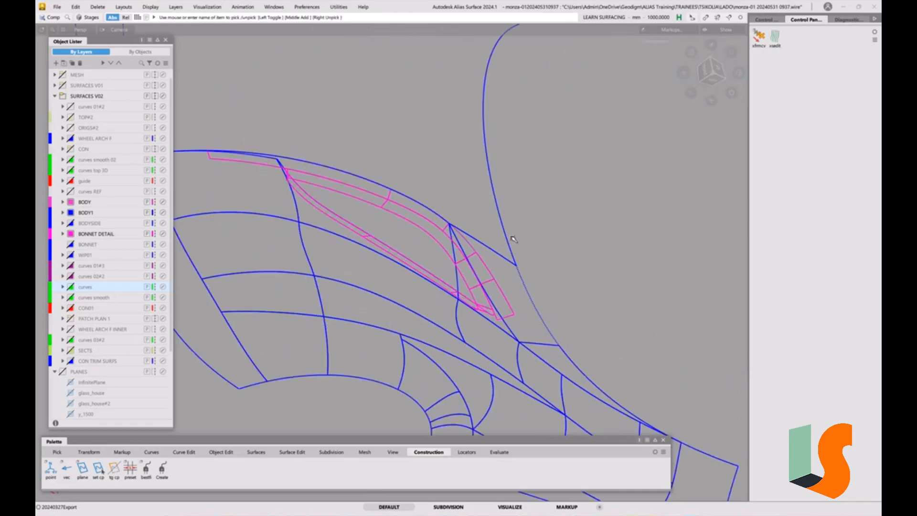
key("F4")
left_click_drag(489, 299, 602, 266, "alt+shift")
right_click_drag(550, 263, 575, 258, "alt+shift")
middle_click_drag(576, 258, 530, 258, "alt+shift")
key("F4")
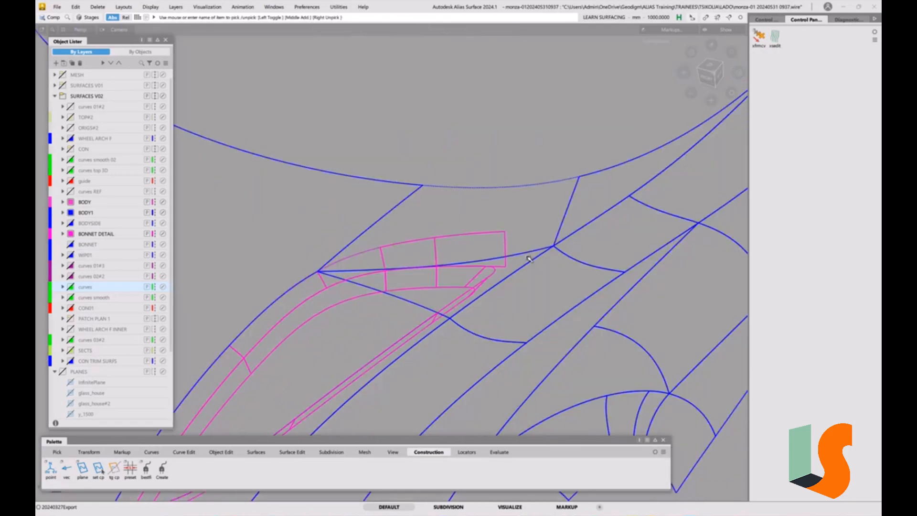
left_click_drag(500, 281, 525, 262, "alt+shift")
left_click_drag(533, 273, 510, 240, "alt+shift")
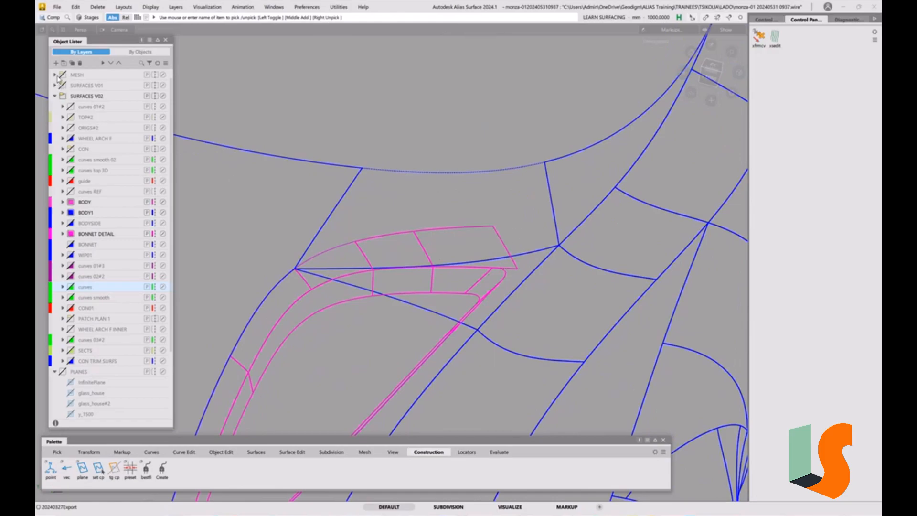
Show the scan mesh to compare it with the recess corner, and hide the MESH layer again.
mouse_move(469, 207)
left_mouse_down("ctrl+shift")
mouse_move(479, 277)
mouse_move(539, 273)
mouse_move(544, 264)
mouse_move(510, 252)
mouse_move(547, 227)
mouse_move(526, 261)
mouse_move(552, 249)
mouse_move(465, 293)
mouse_move(543, 262)
mouse_move(455, 288)
mouse_move(506, 290)
mouse_move(407, 313)
mouse_move(481, 293)
mouse_move(526, 250)
mouse_move(496, 230)
mouse_move(524, 243)
left_mouse_up("ctrl+shift")
key("alt+t")
key("F9")
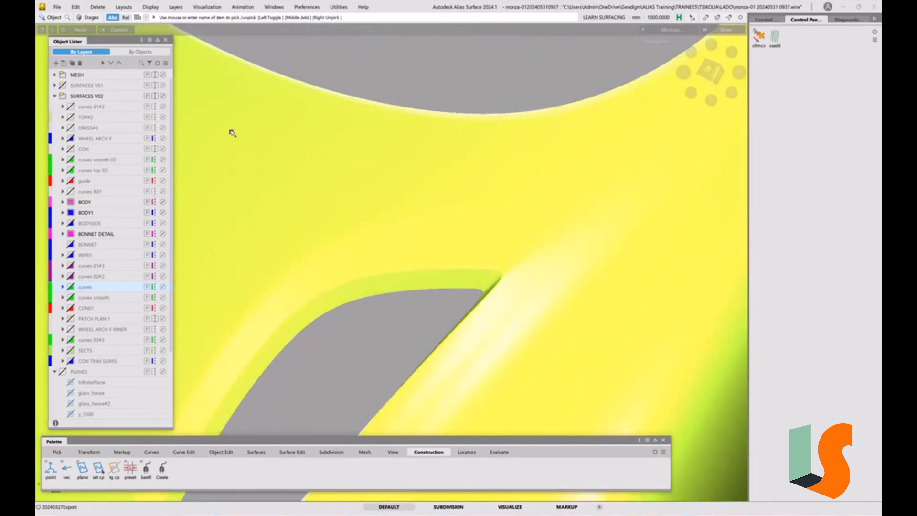
left_click(63, 75)
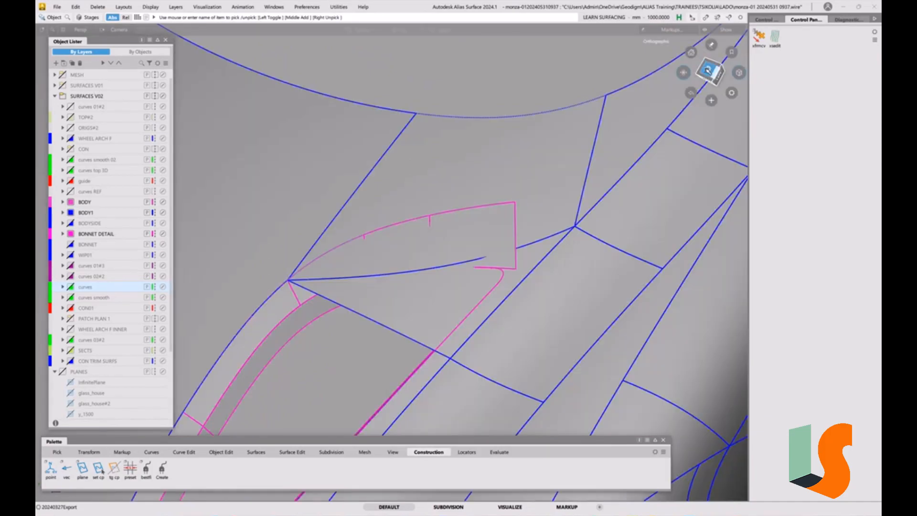
View the recess corner from above in wireframe and pick the curves on surface around the flange and body edge.
left_click(708, 71)
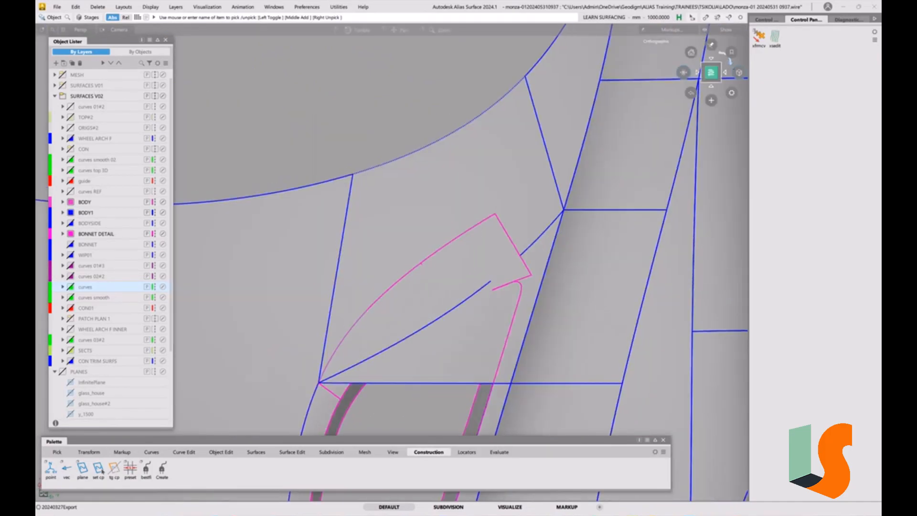
left_click(730, 61)
middle_click_drag(589, 224, 538, 306, "alt+shift")
key("F4")
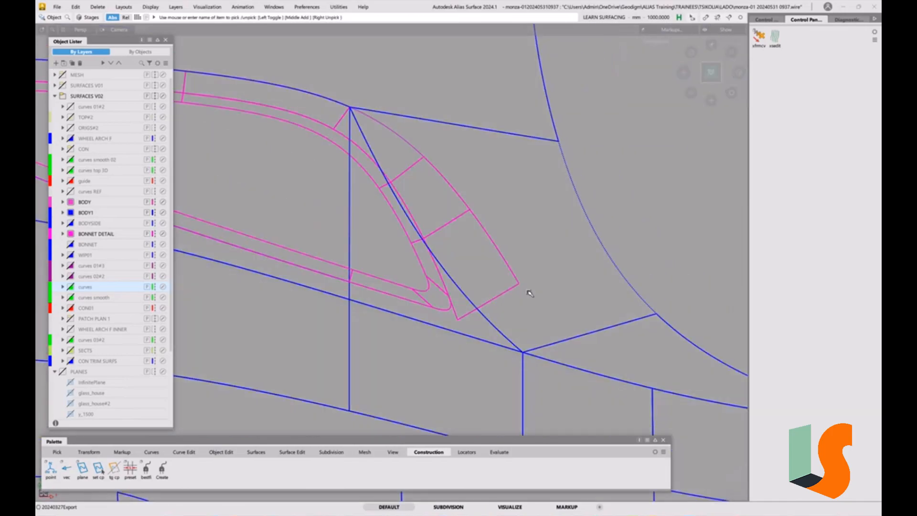
left_click_drag(474, 270, 450, 259, "ctrl+shift")
left_click_drag(355, 84, 633, 324)
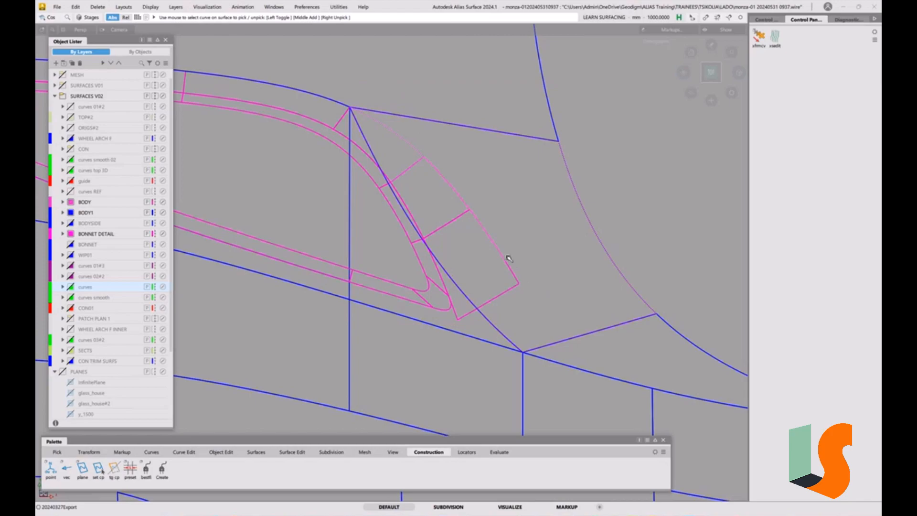
Check G0 positional continuity at three places along the outer edge where the flange meets the body surface.
left_click(499, 452)
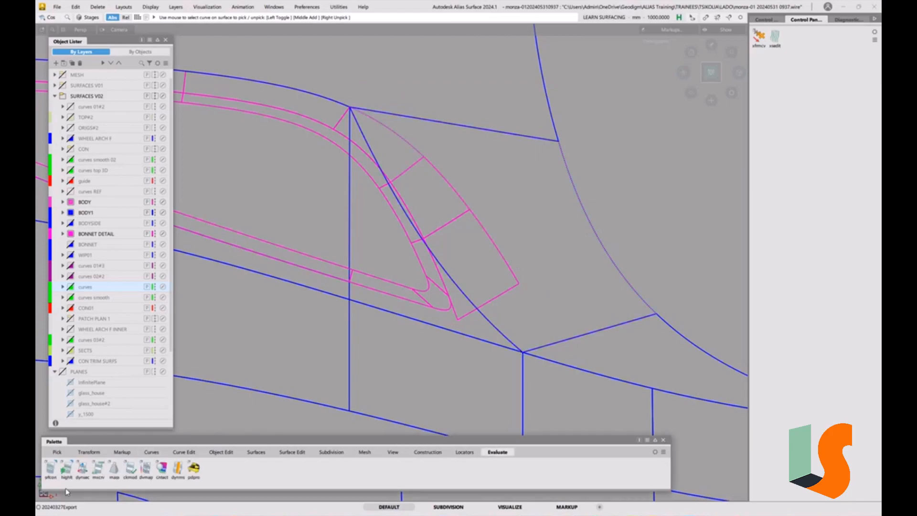
double_click(52, 471)
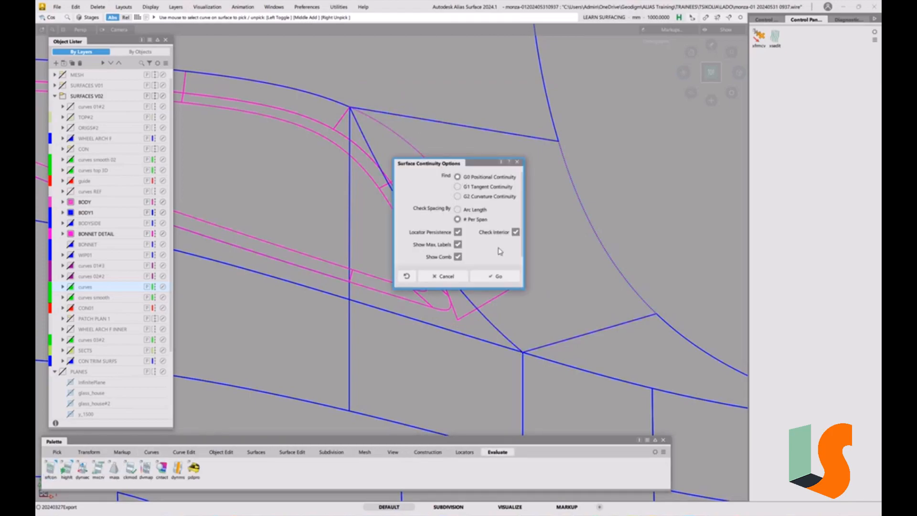
left_click(496, 276)
left_click(490, 238)
left_click(459, 193)
left_click(415, 149)
Examine how the flange end and rounded recess corner meet the body surface, using shaded and wireframe display.
left_click_drag(532, 296, 530, 246, "ctrl+shift")
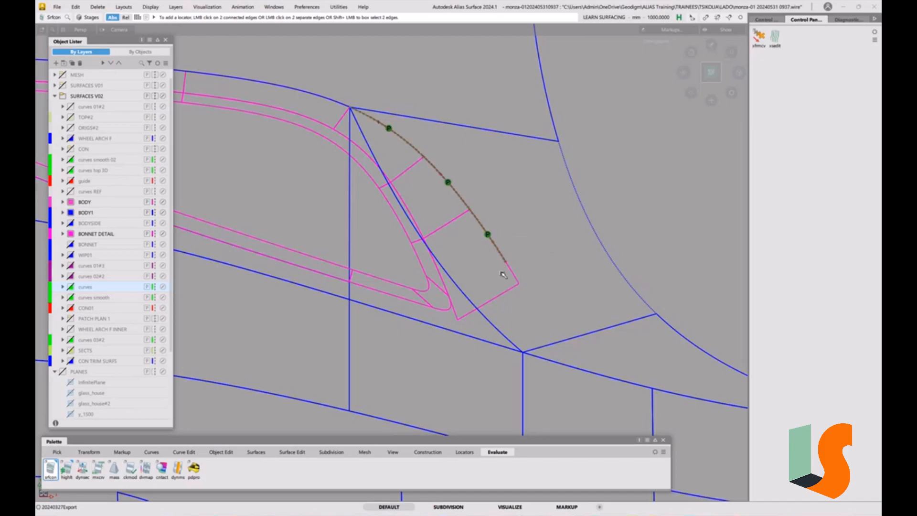
scroll(503, 275, "up", 2)
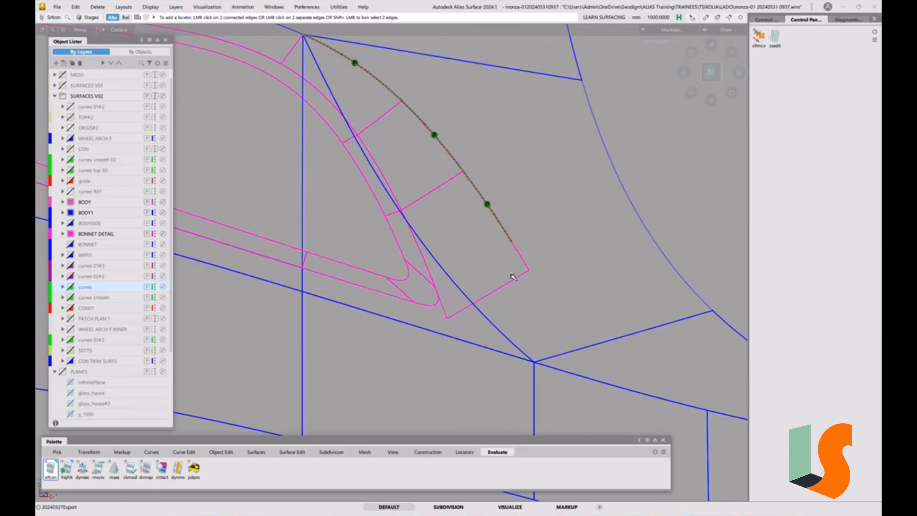
middle_click_drag(499, 286, 523, 313, "alt+shift")
right_click_drag(525, 348, 521, 313, "ctrl+shift")
right_click_drag(477, 345, 454, 330, "ctrl+shift")
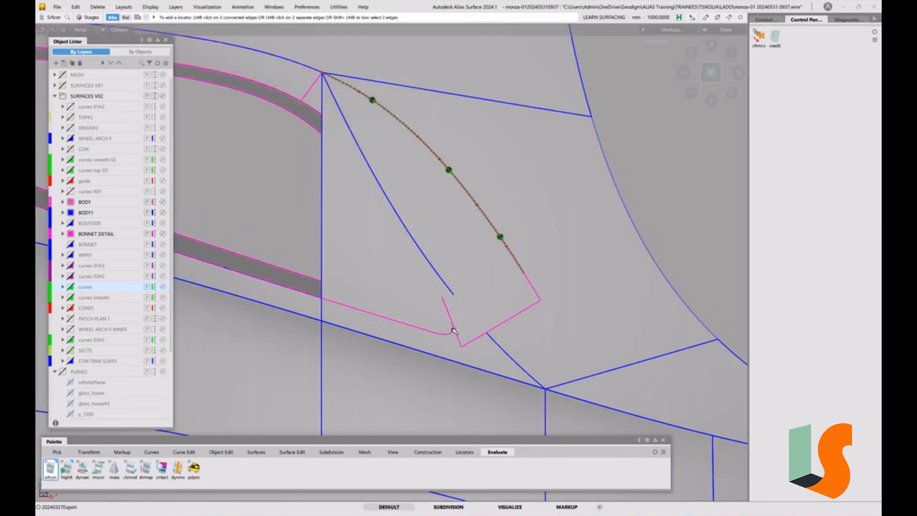
mouse_move(411, 313)
left_mouse_down("alt+shift")
mouse_move(516, 324)
mouse_move(501, 322)
left_mouse_up("alt+shift")
right_click_drag(466, 308, 461, 312, "ctrl+shift")
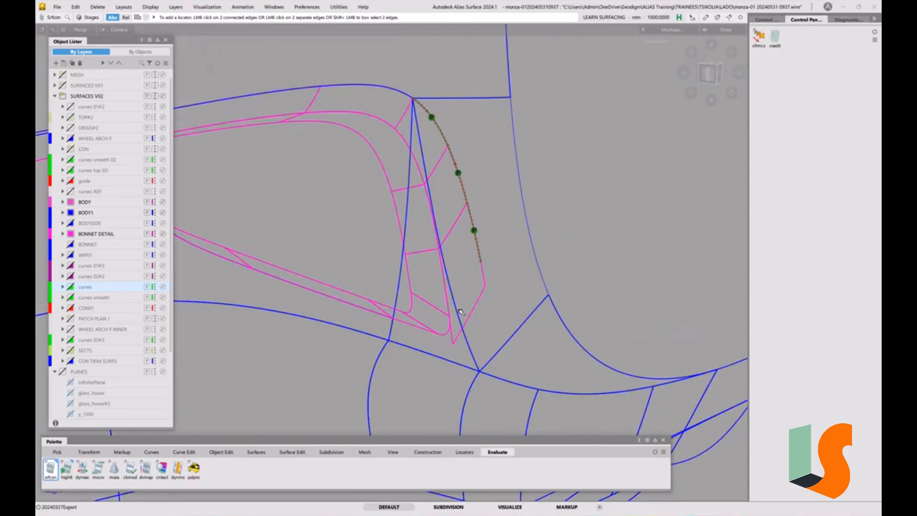
right_click_drag(439, 253, 442, 261, "ctrl+shift")
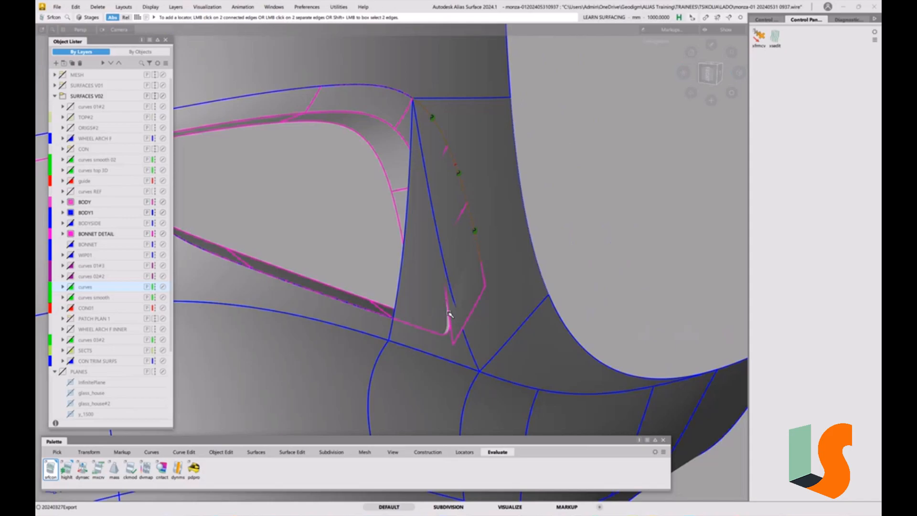
left_click_drag(483, 334, 495, 335, "alt+shift")
right_click_drag(478, 290, 475, 304, "ctrl+shift")
mouse_move(466, 311)
left_mouse_down("alt+shift")
mouse_move(379, 323)
mouse_move(489, 316)
mouse_move(451, 320)
left_mouse_up("alt+shift")
right_click_drag(450, 319, 479, 345, "alt+shift")
left_click_drag(465, 336, 442, 299, "alt+shift")
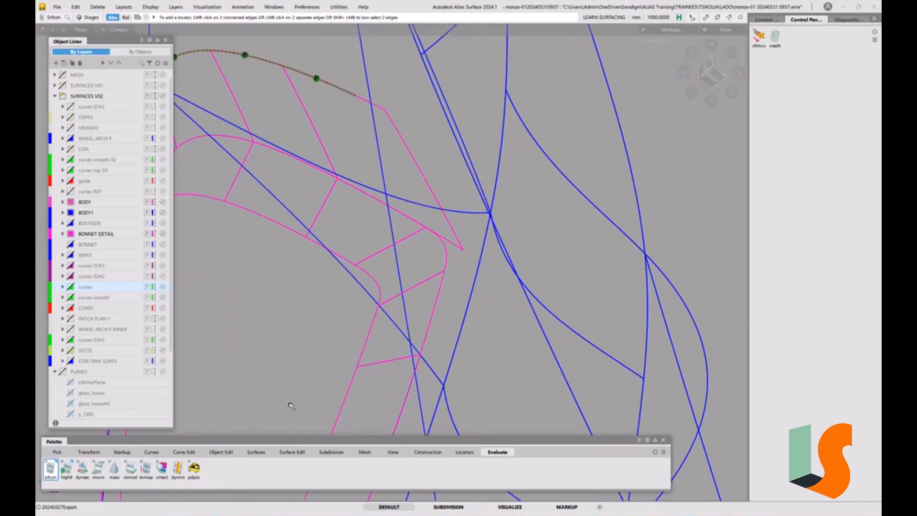
Project the outer wall edge beside the rounded recess corner onto the body surface along Z as a curve on surface.
left_click(292, 452)
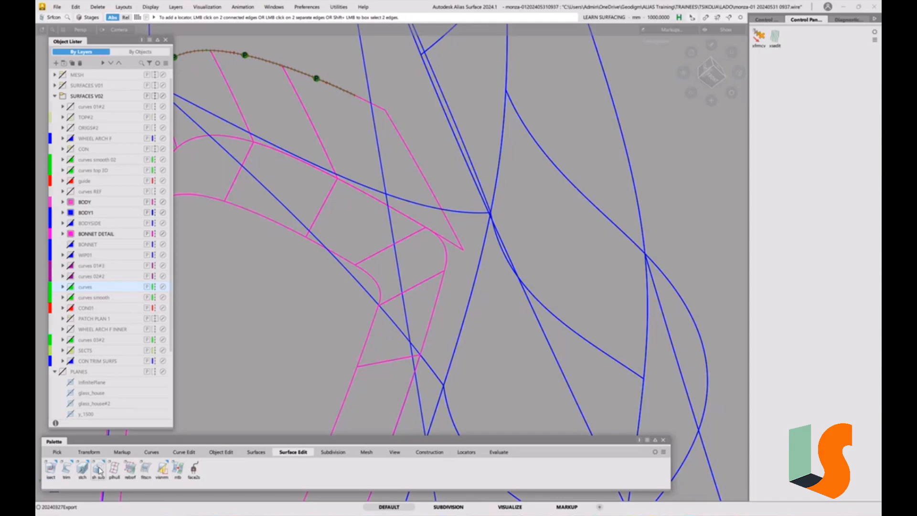
left_click(50, 468)
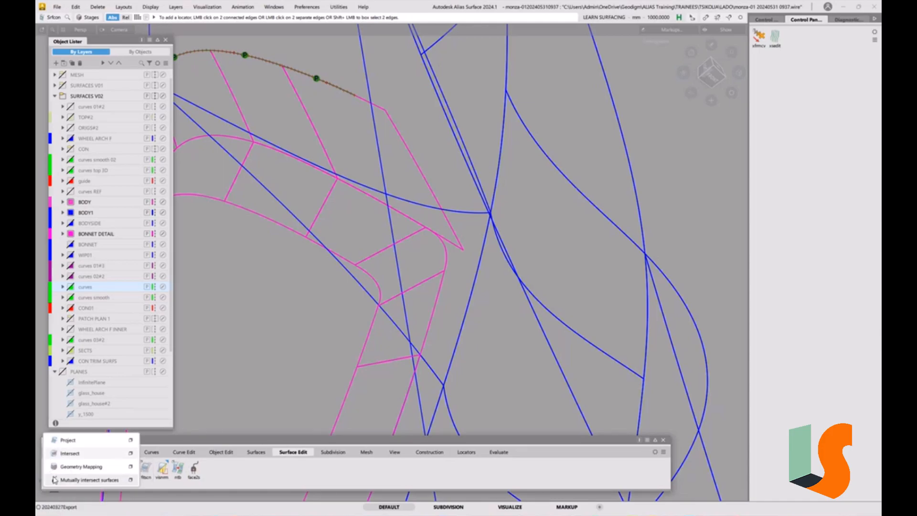
left_click(130, 440)
left_click(178, 70)
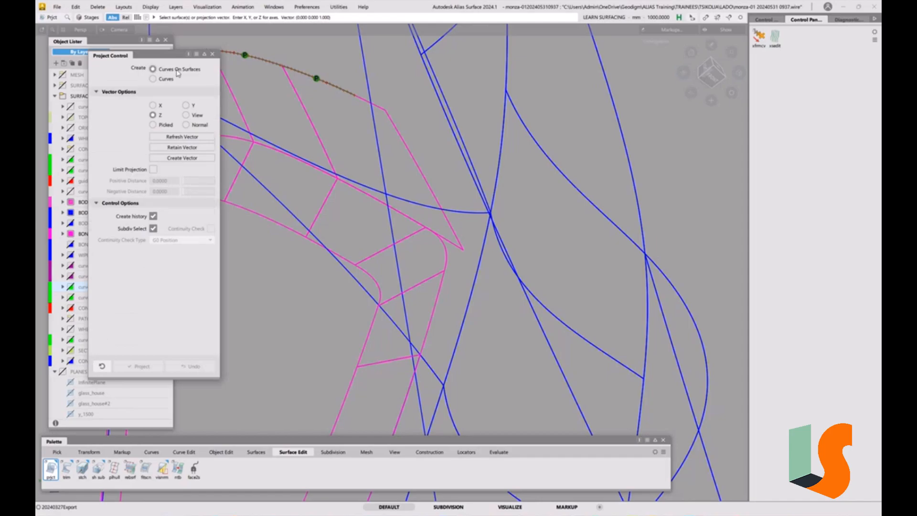
left_click_drag(409, 308, 397, 338, "alt+shift")
left_click(386, 345)
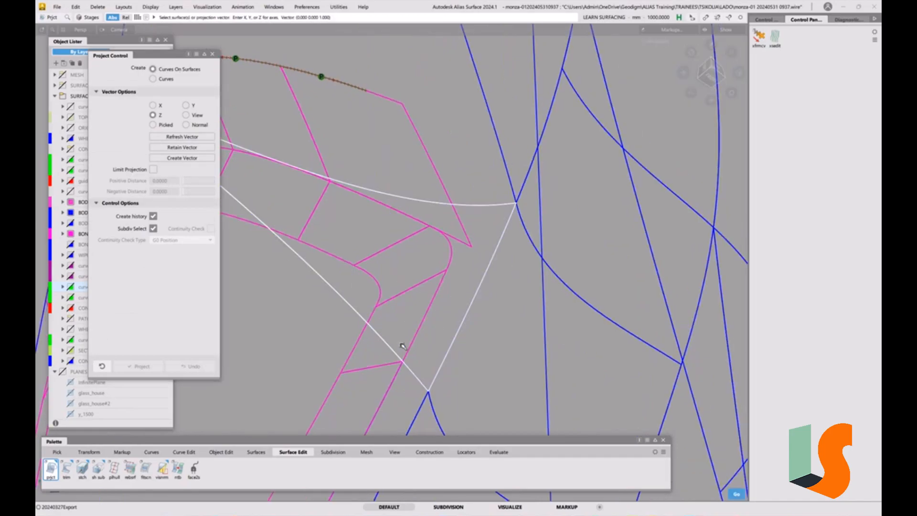
left_click(51, 469)
Check surface continuity between the body and the outer wall edge next to the rounded recess corner.
left_click(498, 452)
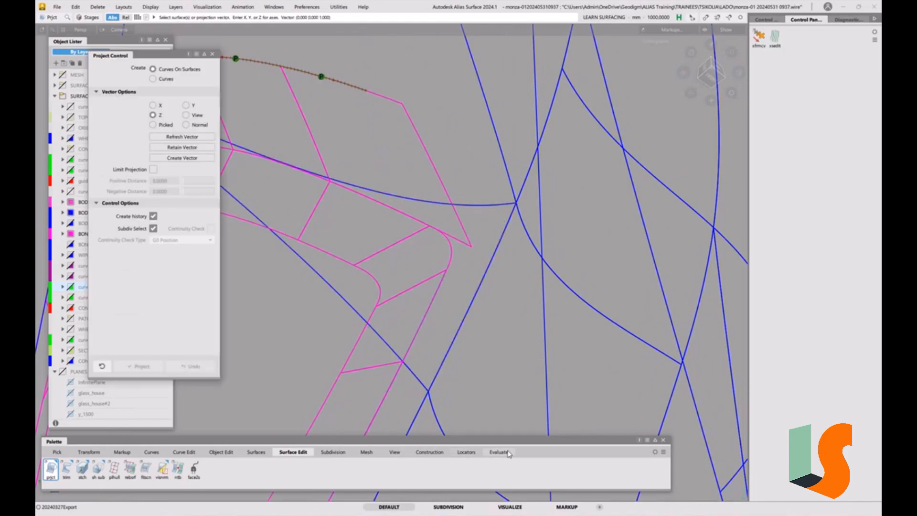
left_click(51, 470)
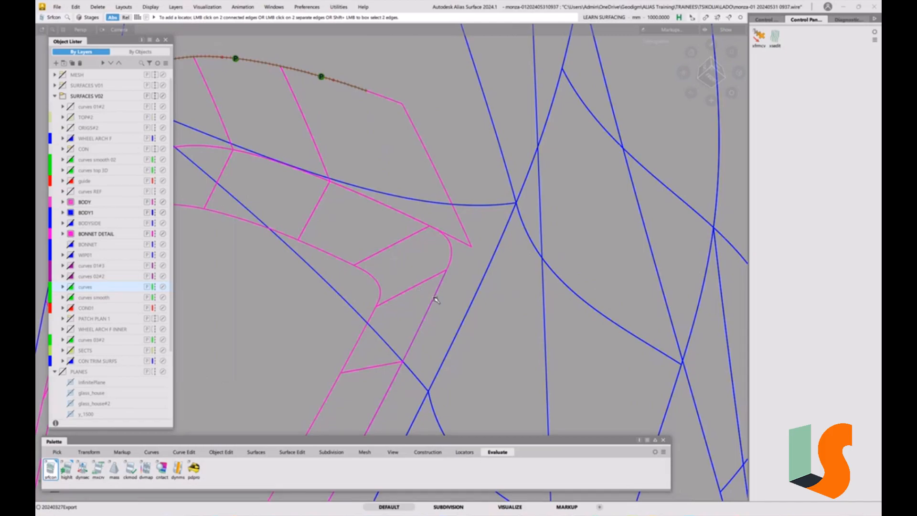
left_click(432, 299)
mouse_move(449, 295)
left_mouse_down("alt+shift")
mouse_move(418, 312)
mouse_move(436, 311)
mouse_move(423, 310)
mouse_move(444, 298)
mouse_move(433, 302)
left_mouse_up("alt+shift")
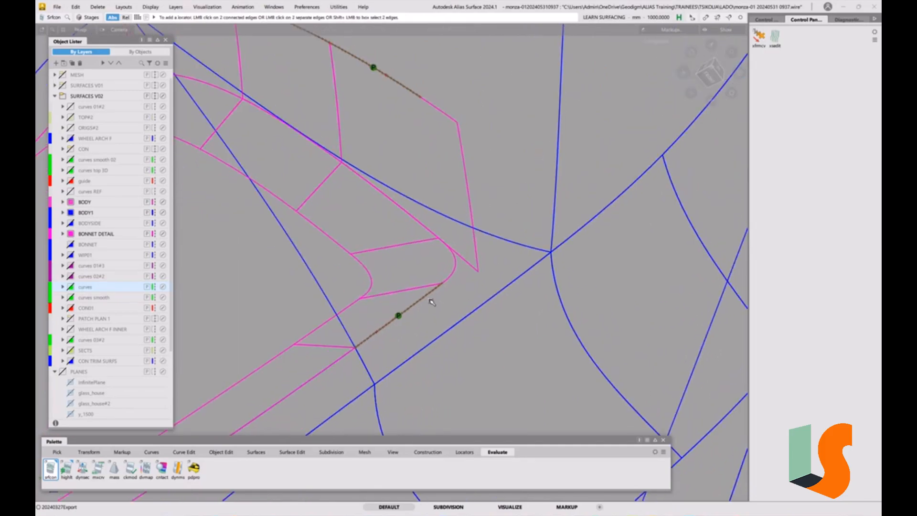
left_click(343, 357)
left_click(386, 373)
right_click_drag(386, 372, 230, 468, "alt+shift")
middle_click_drag(229, 468, 325, 354, "alt+shift")
left_click(307, 330)
Follow the outer recess edge forward and check its continuity with the body along the long and front wall sections.
right_click_drag(328, 280, 356, 345, "alt+shift")
middle_click_drag(357, 344, 393, 321, "alt+shift")
left_click_drag(271, 306, 266, 307, "alt+shift")
left_click_drag(367, 276, 393, 280, "alt+shift")
right_click_drag(393, 280, 593, 116, "alt+shift")
middle_click_drag(593, 116, 381, 262, "alt+shift")
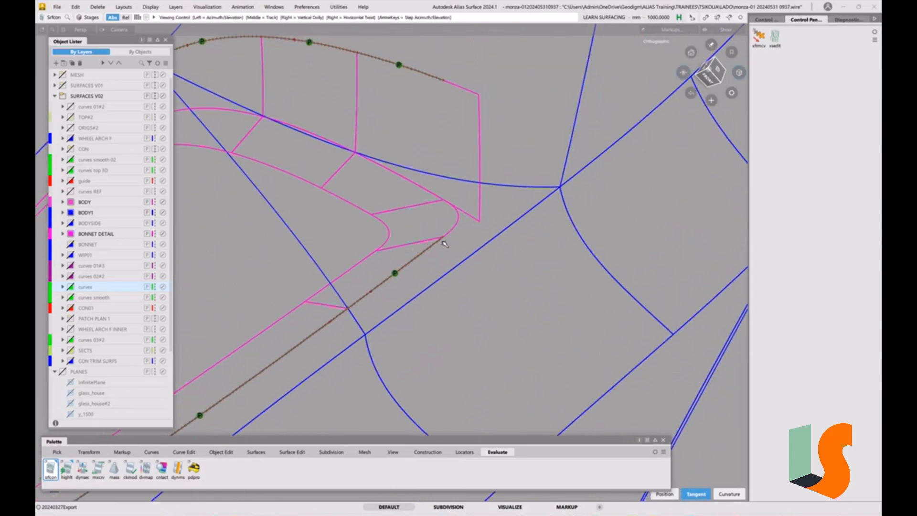
right_click_drag(443, 241, 472, 207, "alt+shift")
middle_click_drag(473, 207, 452, 228, "alt+shift")
mouse_move(419, 260)
right_mouse_down("alt+shift")
mouse_move(380, 307)
mouse_move(389, 305)
right_mouse_up("alt+shift")
middle_click_drag(389, 305, 580, 201, "alt+shift")
left_click_drag(539, 211, 520, 235, "alt+shift")
right_click_drag(590, 234, 579, 246, "alt+shift")
middle_click_drag(580, 246, 651, 242, "alt+shift")
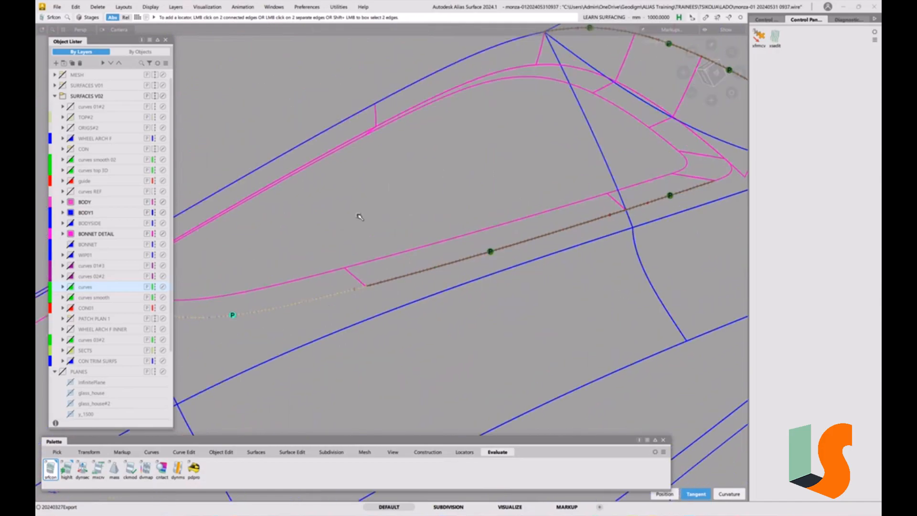
left_click_drag(51, 470, 112, 489)
left_click(492, 278)
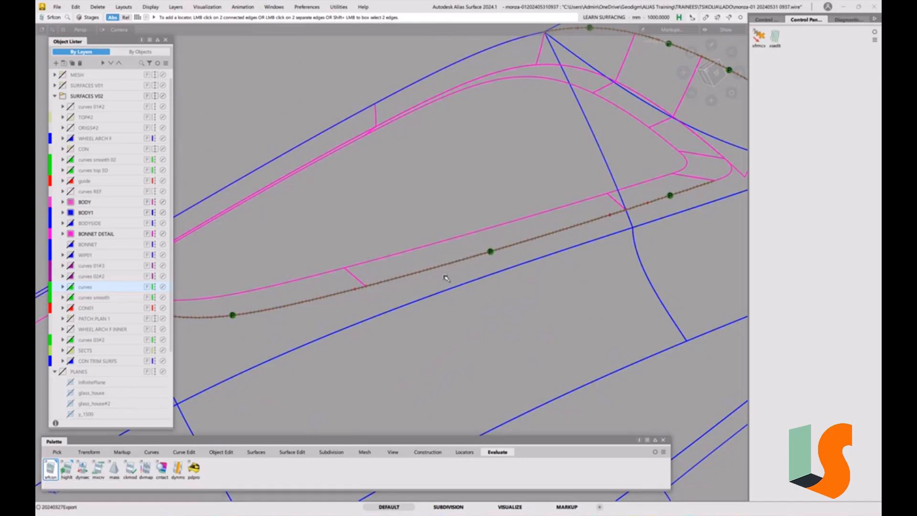
Check curvature continuity across the joints between neighbouring recess wall surfaces, and examine the joint behind the curved front section.
left_click(355, 280)
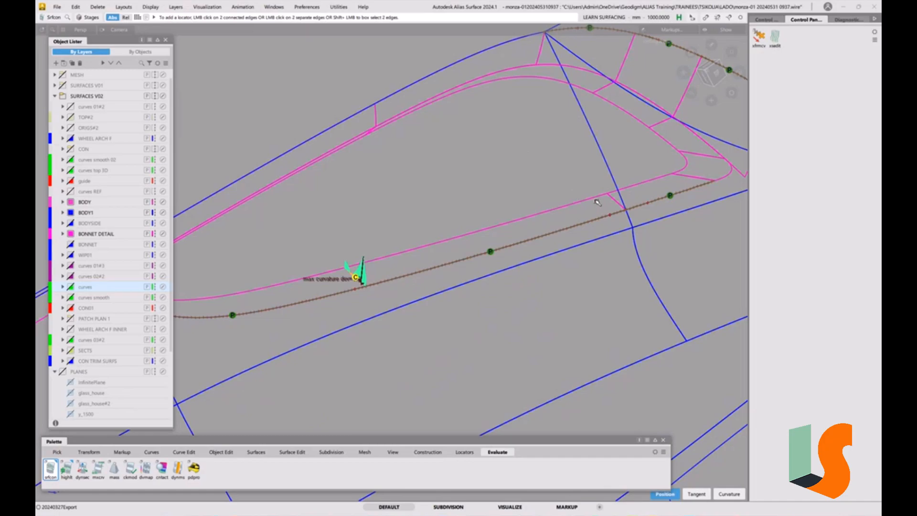
left_click(614, 200)
left_click(702, 175)
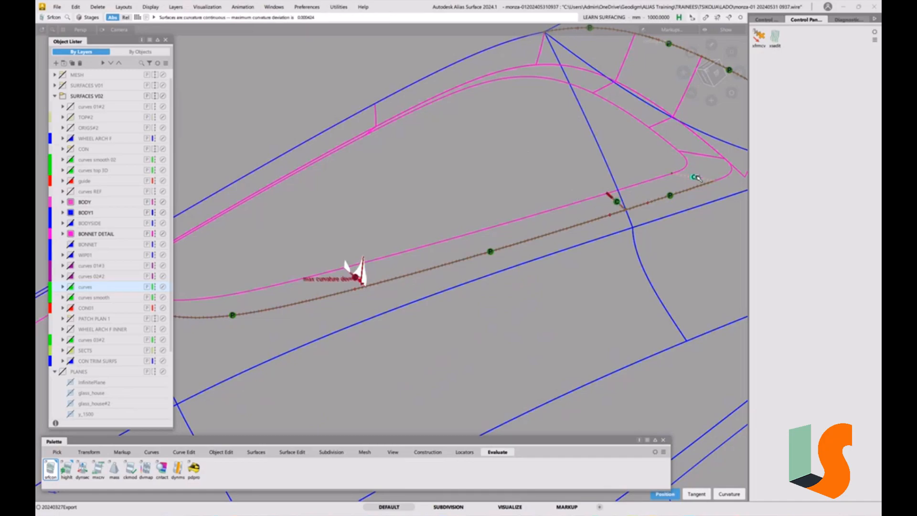
left_click(661, 123)
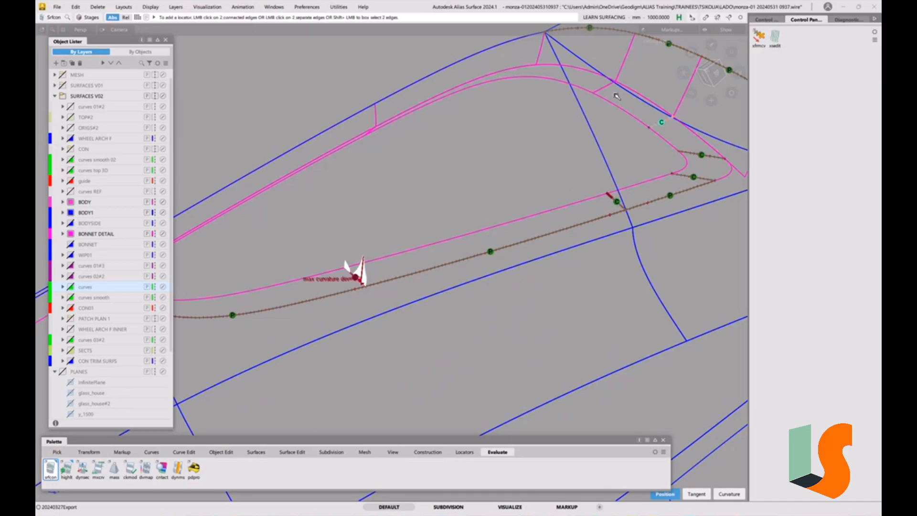
middle_click_drag(220, 308, 420, 218, "alt+shift")
left_click_drag(508, 206, 567, 179, "alt+shift")
middle_click_drag(619, 146, 516, 217, "alt+shift")
right_click_drag(516, 217, 487, 263, "alt+shift")
left_click_drag(487, 263, 530, 327, "alt+shift")
left_click_drag(486, 305, 460, 319, "ctrl+shift")
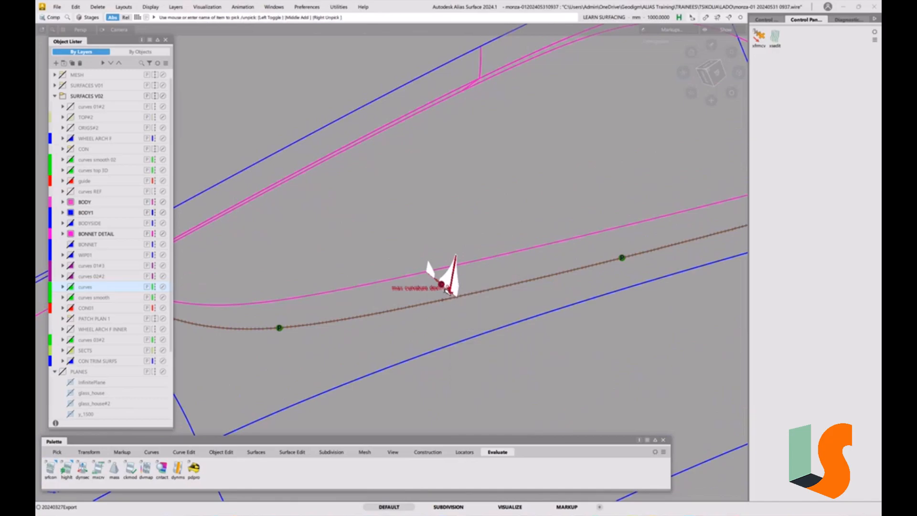
Pick the curved front wall surface and display its CVs and hulls.
left_click(344, 286)
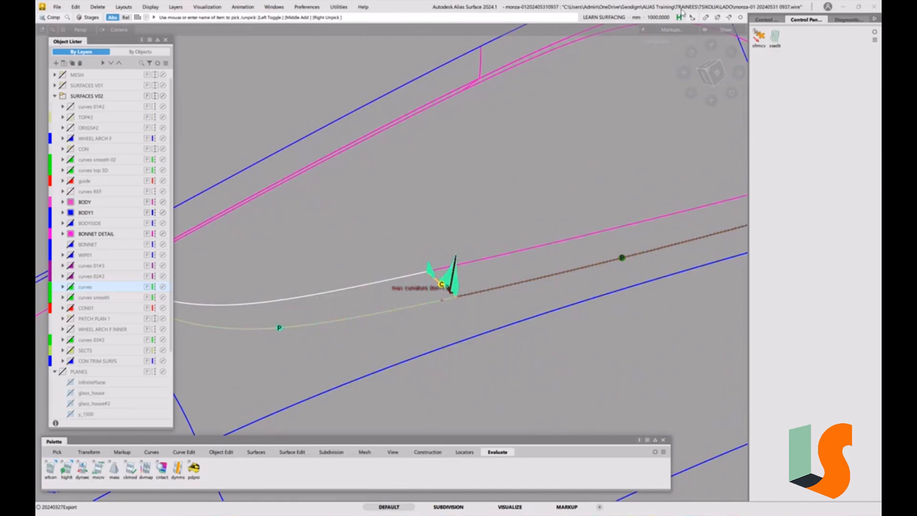
left_click(767, 20)
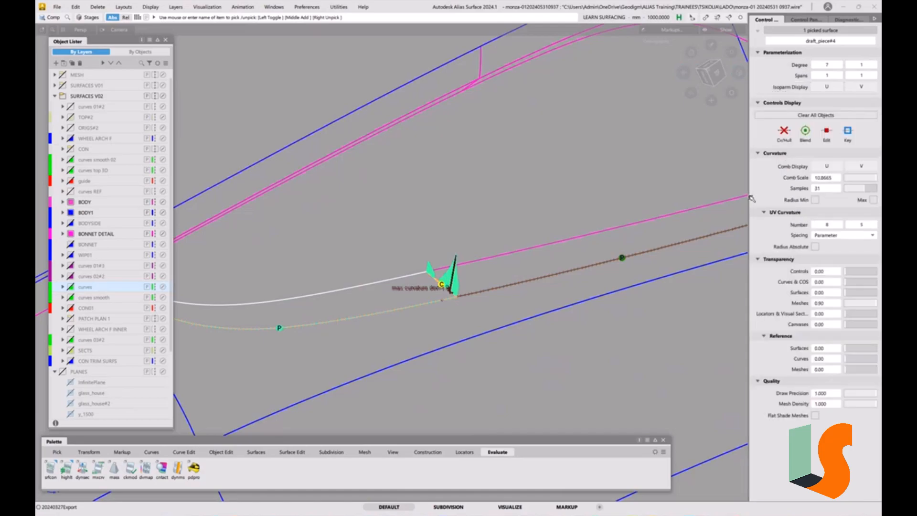
left_click(788, 135)
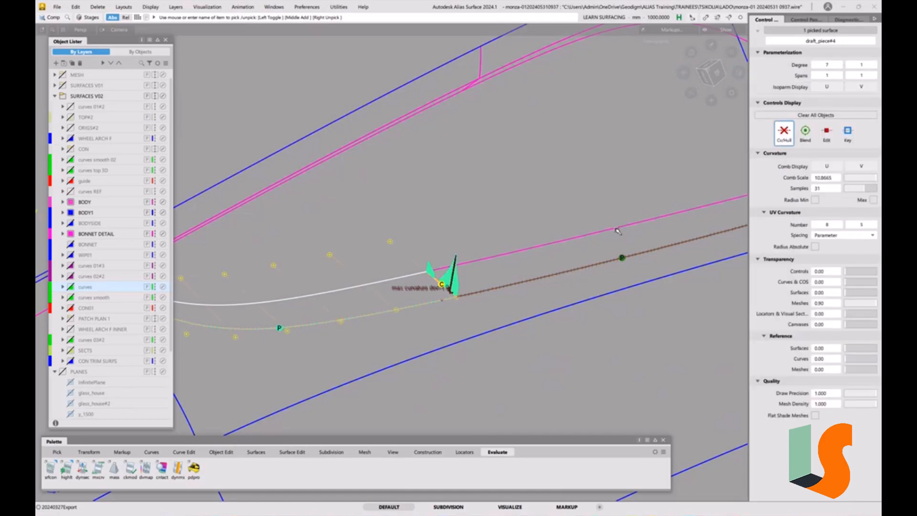
right_click_drag(512, 237, 473, 297, "alt+shift")
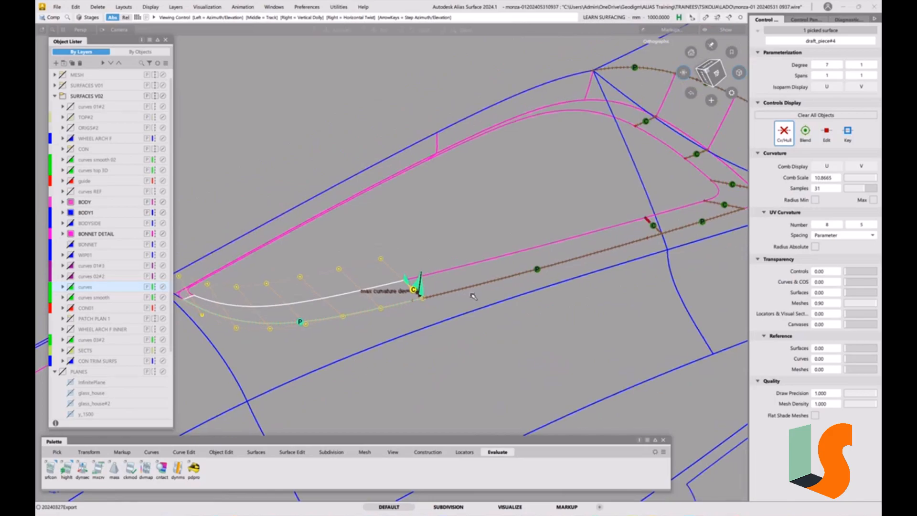
middle_click_drag(473, 297, 514, 280, "alt+shift")
left_click_drag(473, 284, 474, 257, "ctrl+shift")
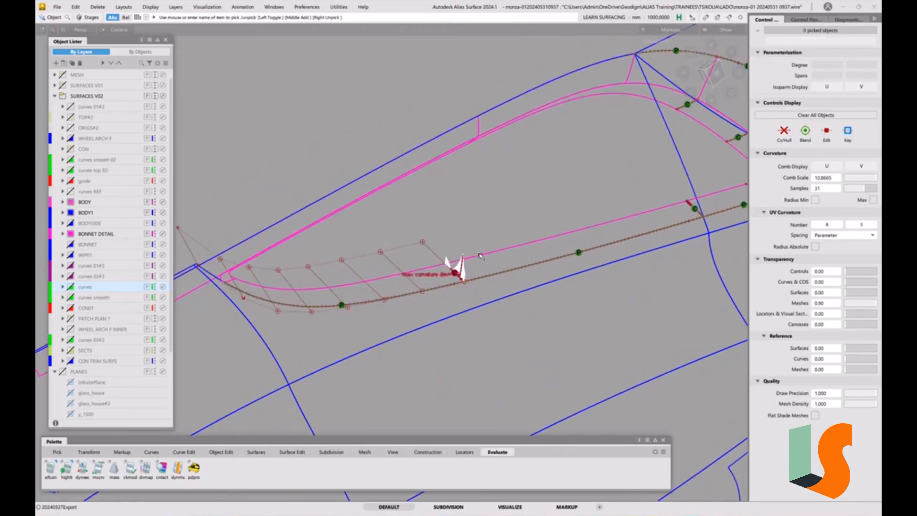
left_click(480, 256)
key("ctrl+u")
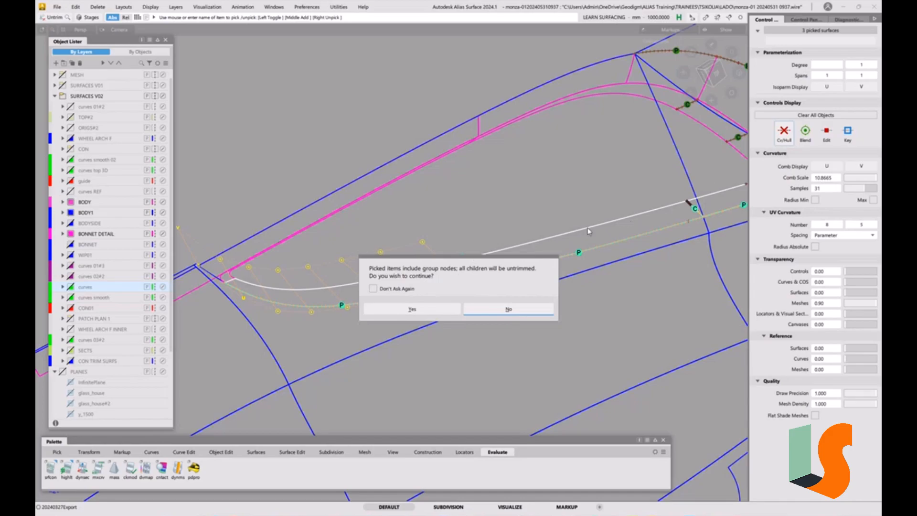
left_click(506, 308)
left_click_drag(509, 343, 500, 276, "ctrl+shift")
left_click_drag(496, 271, 496, 292, "ctrl+shift")
left_click(496, 251)
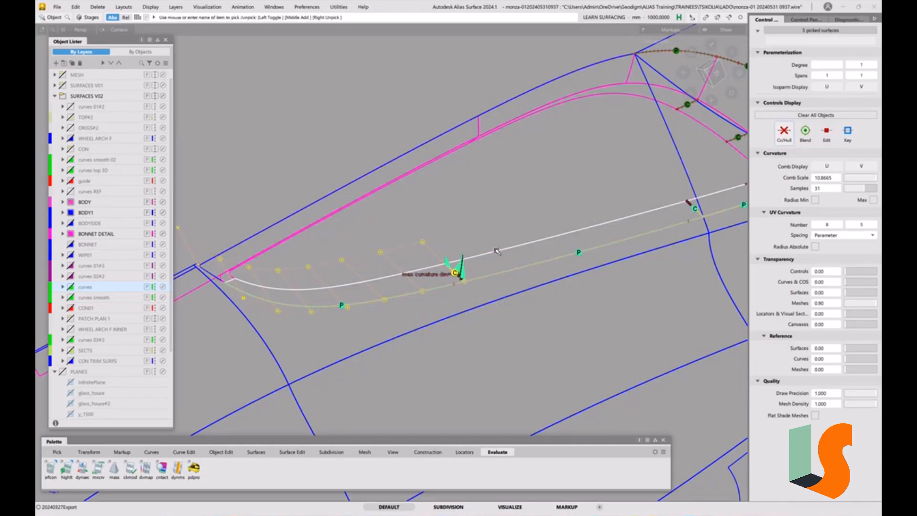
right_click_drag(513, 234, 511, 263, "alt+shift")
middle_click_drag(512, 264, 407, 285, "alt+shift")
middle_click_drag(539, 242, 599, 230, "alt+shift")
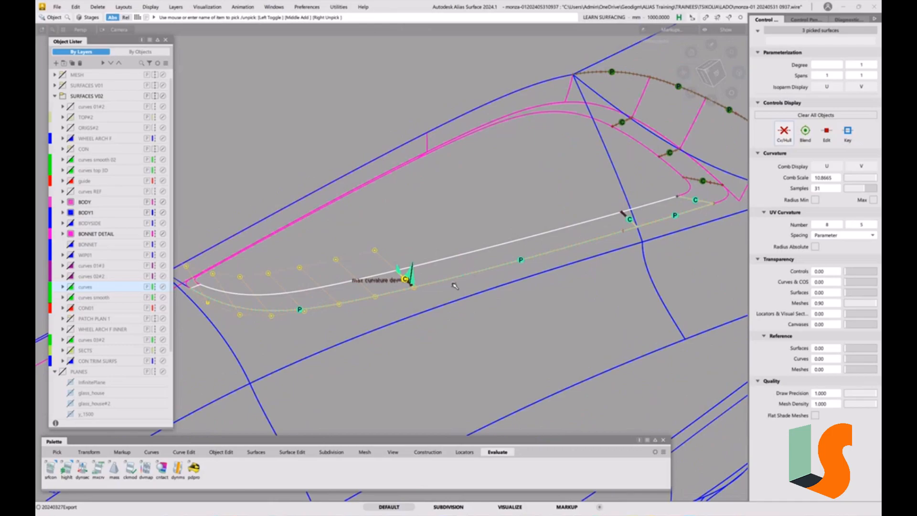
left_click(414, 283)
left_click_drag(413, 283, 425, 265, "ctrl+shift")
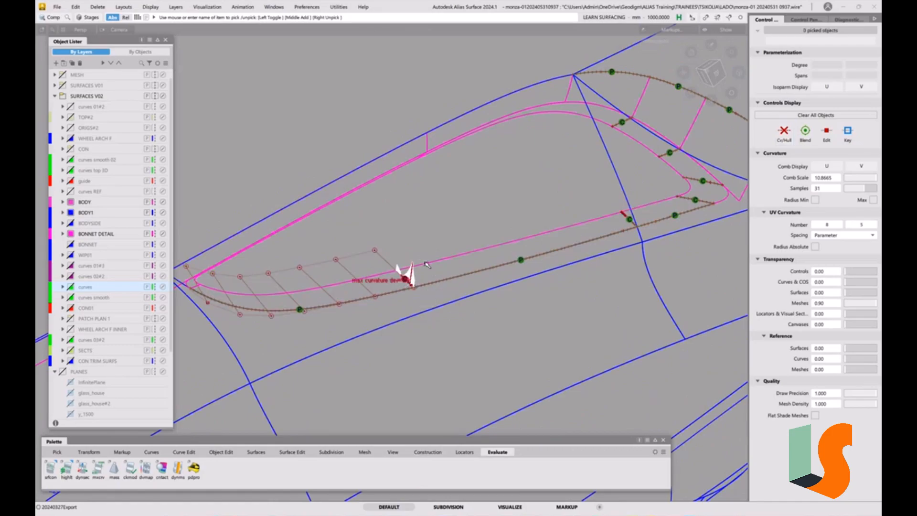
Untrim the long recess wall surface and the curved front wall surface beside it.
left_click(426, 264)
key("ctrl+u")
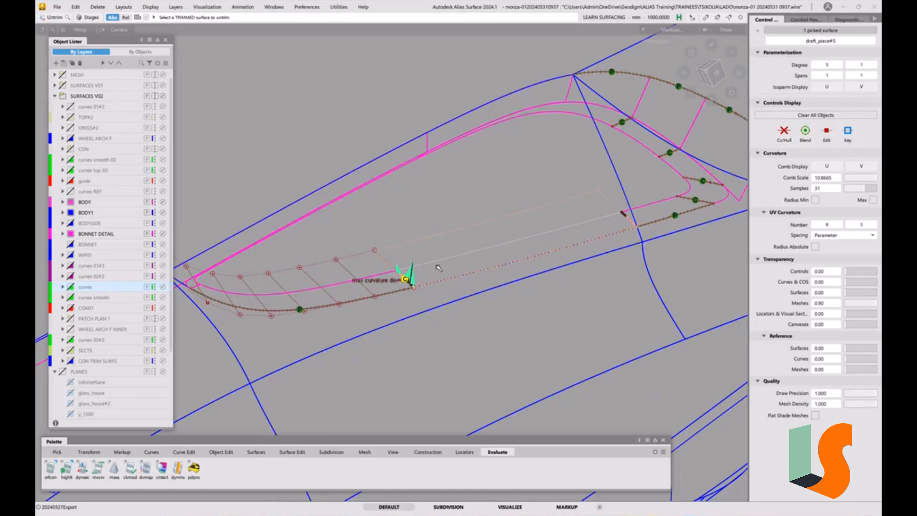
left_click_drag(412, 299, 348, 286, "ctrl+shift")
left_click(341, 263)
key("ctrl+u")
left_click_drag(453, 336, 451, 280, "ctrl+shift")
right_click_drag(349, 291, 465, 282, "alt+shift")
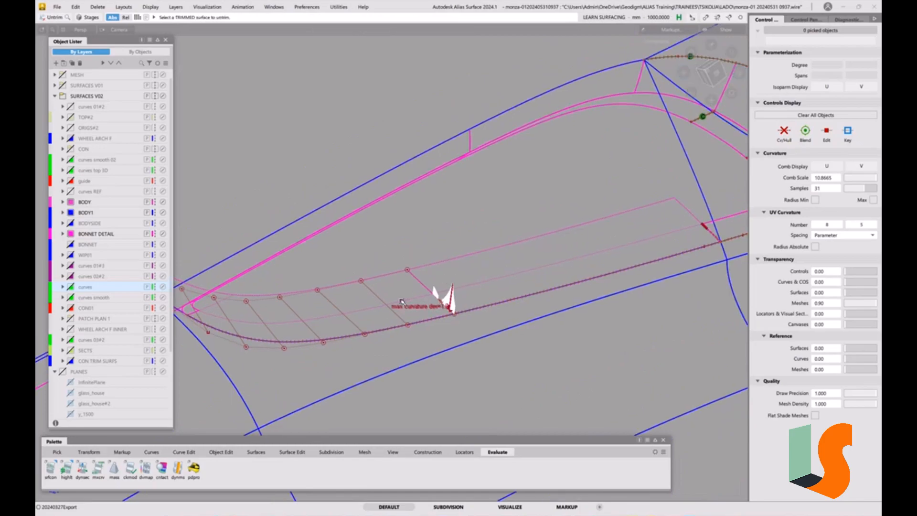
Align the curved front wall's end edge to the adjoining long wall surface with G2 continuity.
right_click_drag(445, 305, 478, 303, "alt+shift")
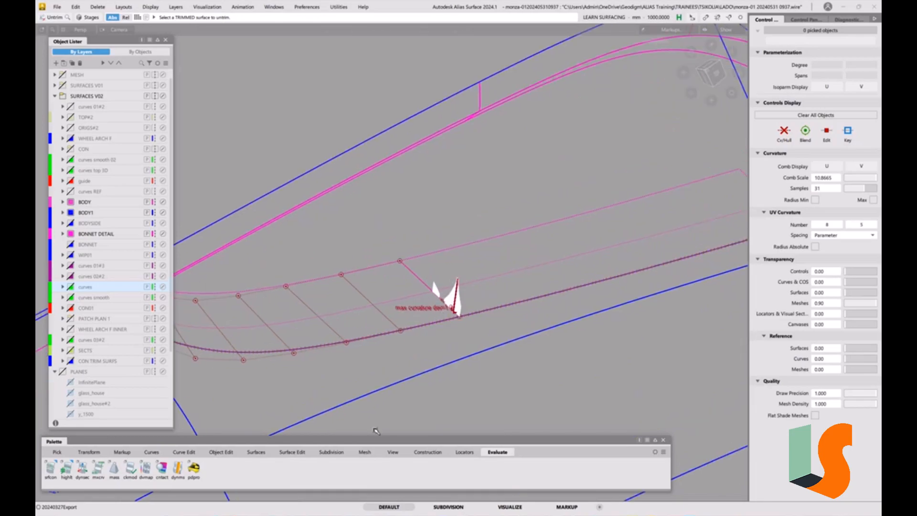
left_click(221, 452)
double_click(131, 470)
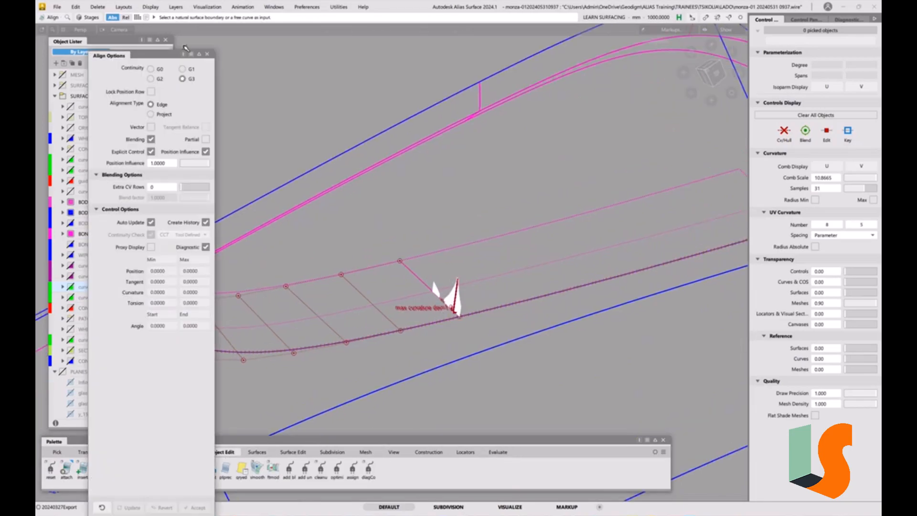
left_click(425, 281)
left_click(442, 289)
left_click(415, 277)
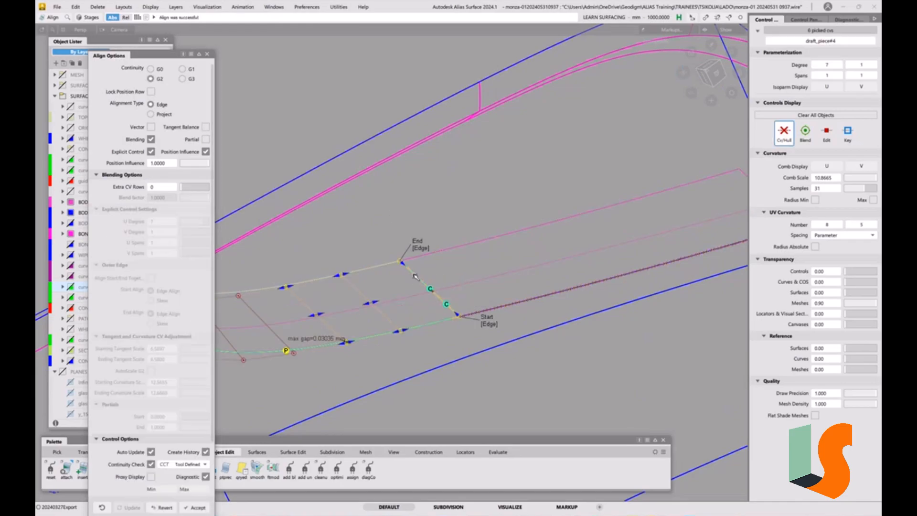
Try G1 continuity on the alignment, return it to G2, and set the start alignment to Skew.
middle_click_drag(470, 267, 542, 255, "alt+shift")
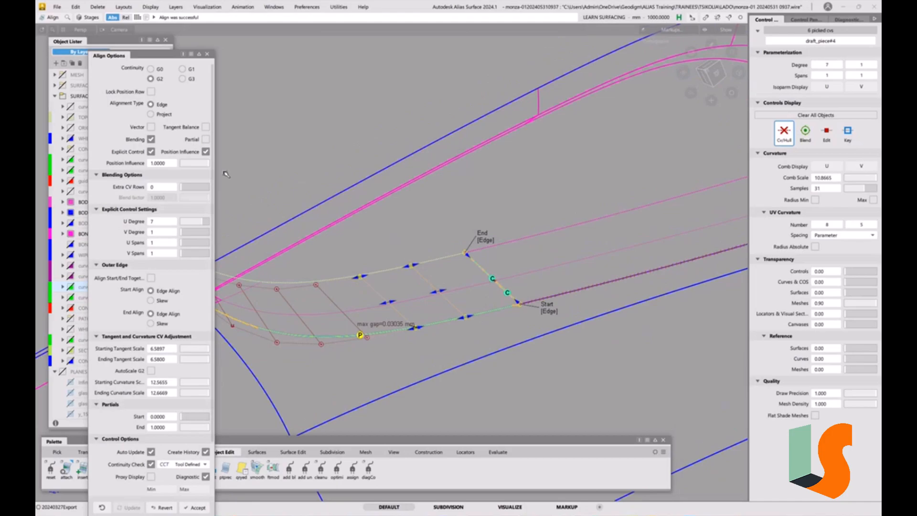
left_click(182, 69)
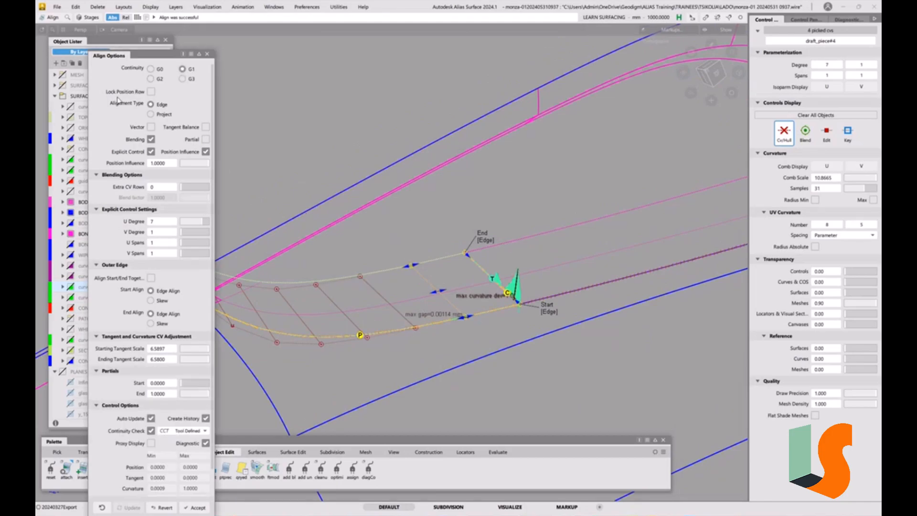
left_click(157, 81)
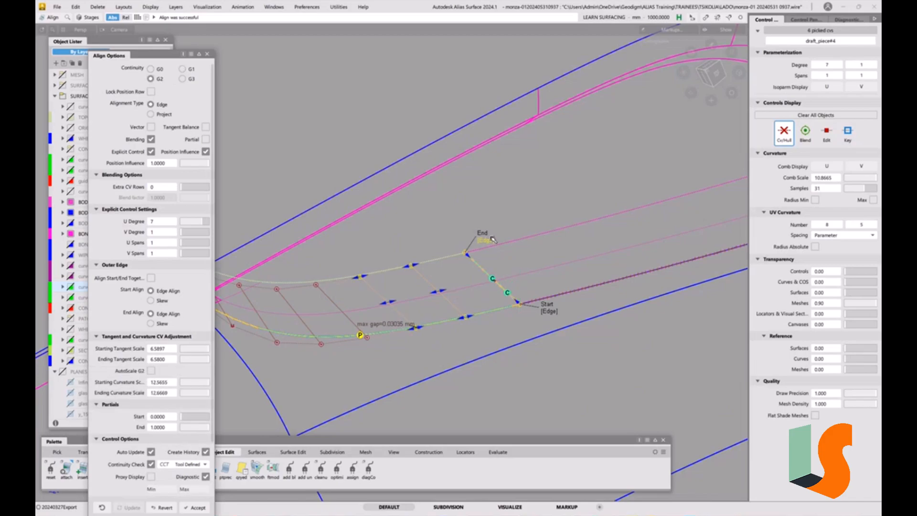
left_click(549, 311)
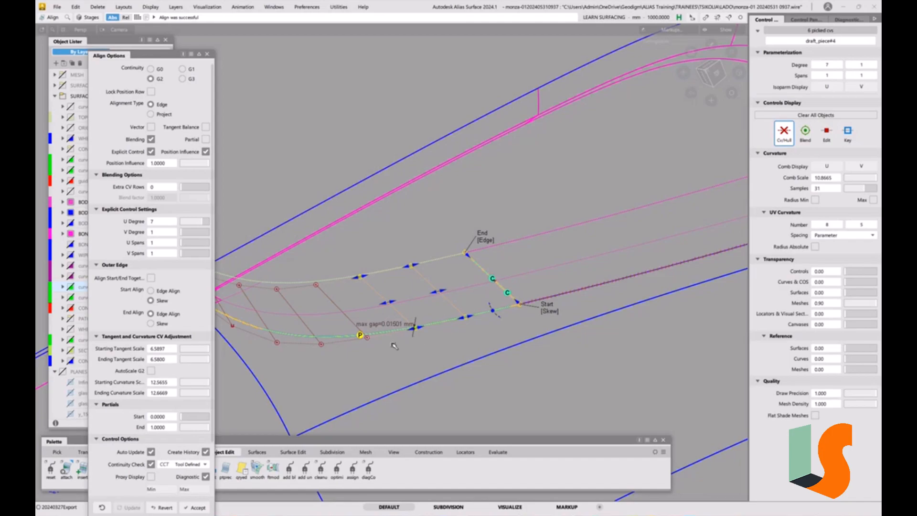
left_click(207, 54)
Trim the excess above the recess outline off the curved front wall and the adjoining long wall surface, and clear the selection.
left_click_drag(517, 327, 457, 274, "ctrl+shift")
right_click_drag(457, 274, 481, 323, "alt+shift")
mouse_move(481, 323)
middle_mouse_down("alt+shift")
mouse_move(492, 306)
mouse_move(478, 310)
middle_mouse_up("alt+shift")
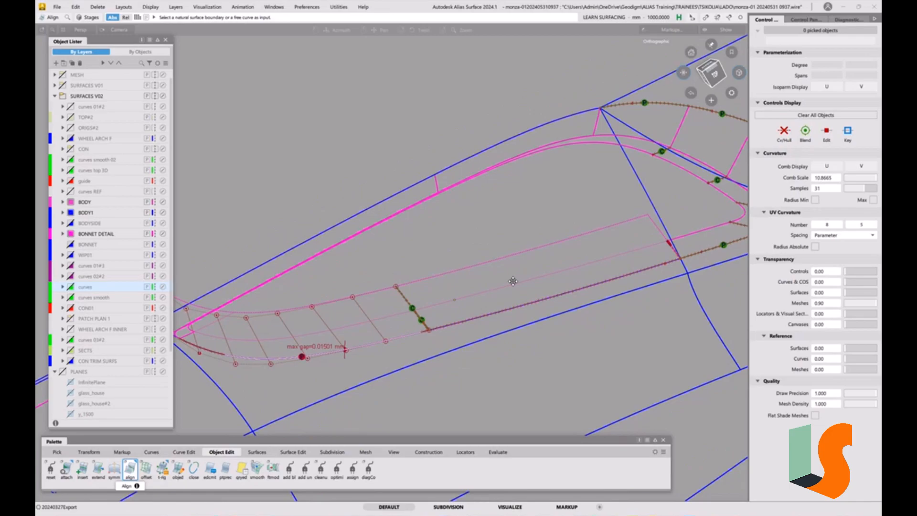
middle_click_drag(512, 280, 494, 287, "alt+shift")
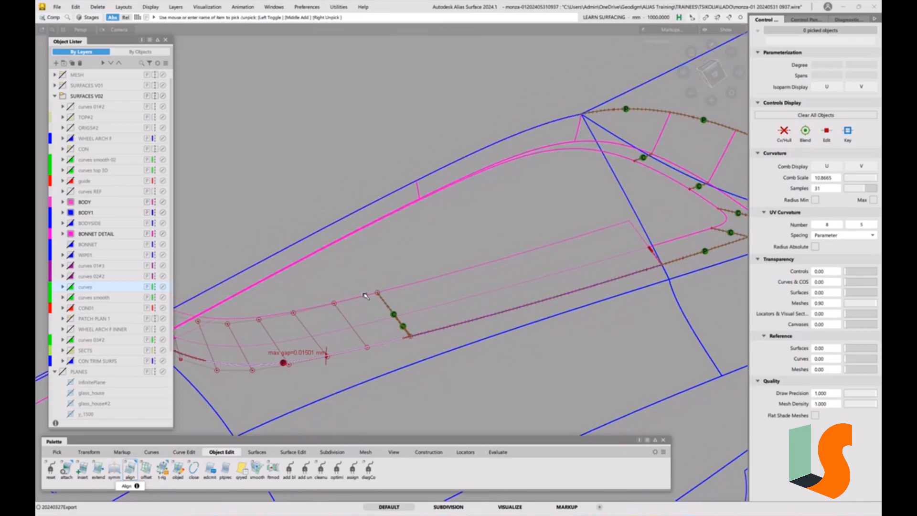
left_click(382, 319)
left_click(388, 333)
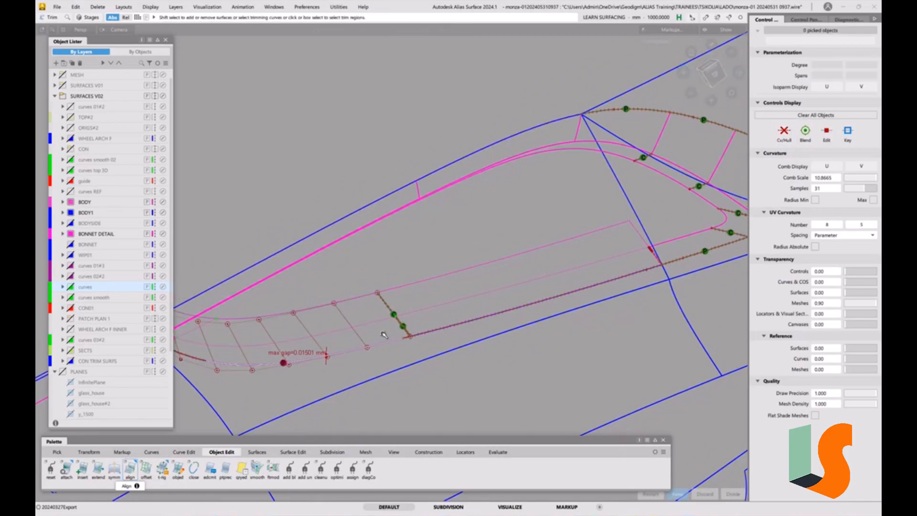
key("space")
left_click(410, 286)
left_click(425, 315)
key("space")
left_click_drag(462, 374, 462, 318, "ctrl+shift")
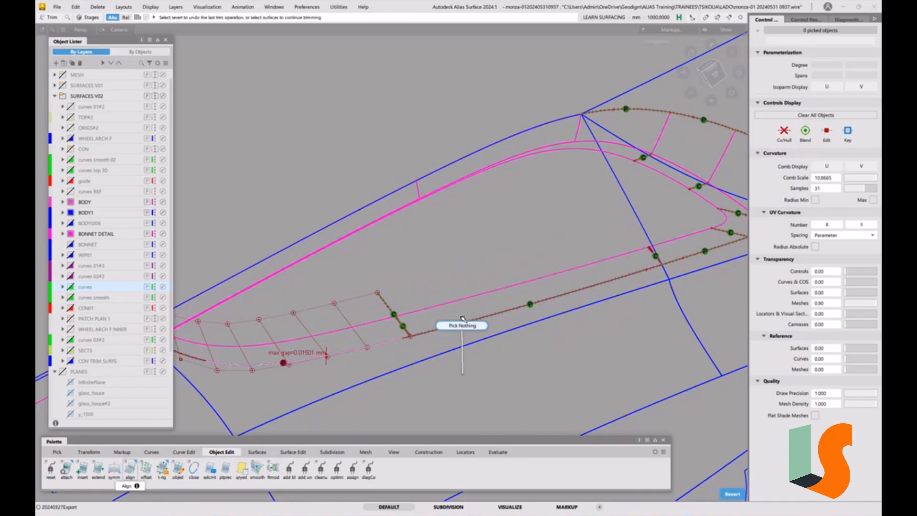
Examine the recess's pointed corner in shaded and wireframe display, where the upper wall surface overshoots the rounded corner.
middle_click_drag(464, 315, 395, 330, "alt+shift")
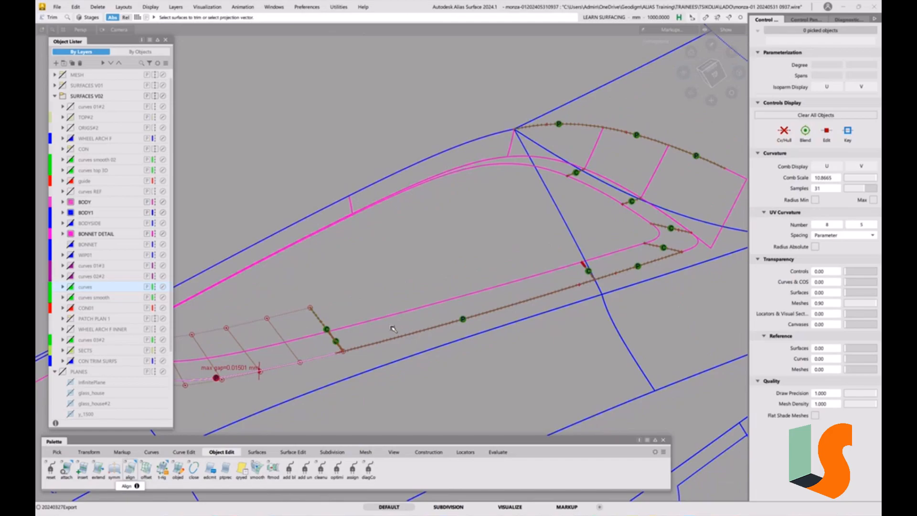
middle_click_drag(596, 283, 403, 347, "alt+shift")
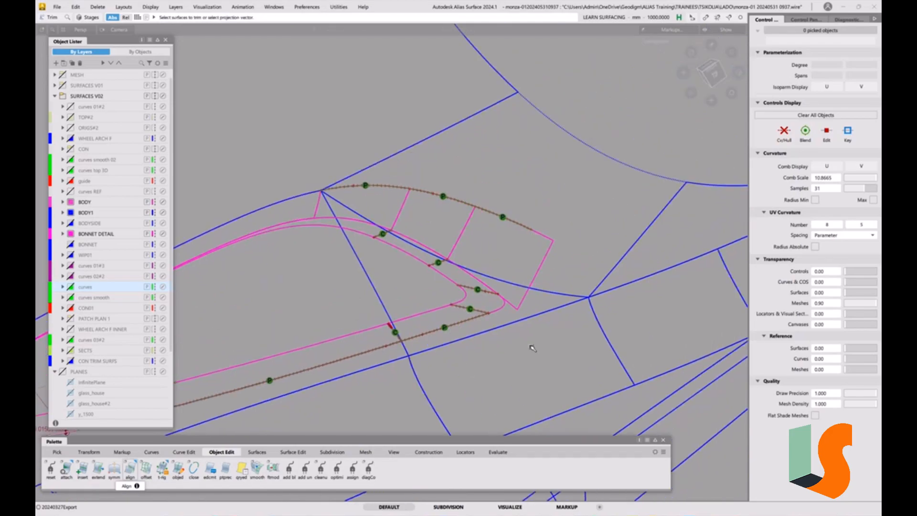
right_click_drag(503, 315, 505, 287, "alt+shift")
mouse_move(505, 287)
left_mouse_down("alt+shift")
mouse_move(465, 303)
mouse_move(494, 256)
mouse_move(508, 290)
mouse_move(478, 279)
mouse_move(558, 268)
mouse_move(494, 285)
left_mouse_up("alt+shift")
key("5")
key("5")
key("5")
key("5")
key("5")
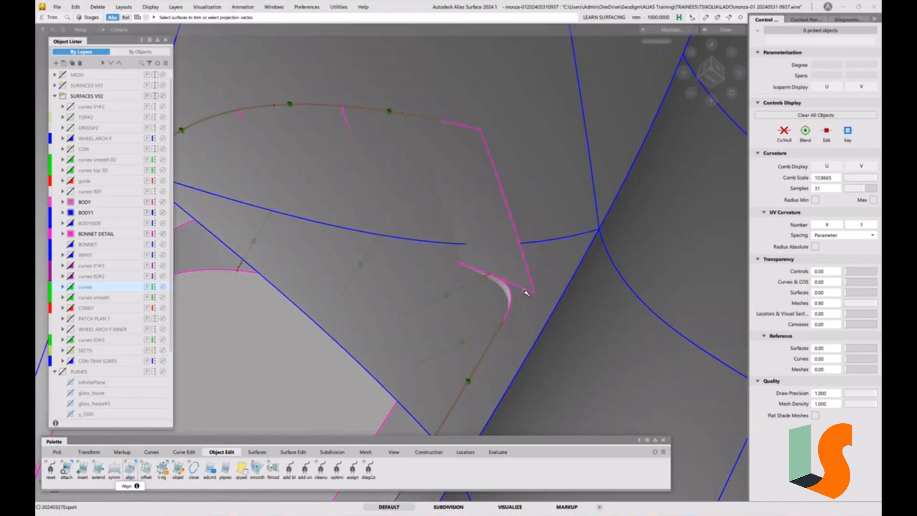
key("5")
key("5")
key("5")
right_click_drag(540, 292, 547, 290, "alt+shift")
mouse_move(547, 290)
left_mouse_down("alt+shift")
mouse_move(526, 299)
mouse_move(499, 287)
left_mouse_up("alt+shift")
key("5")
key("5")
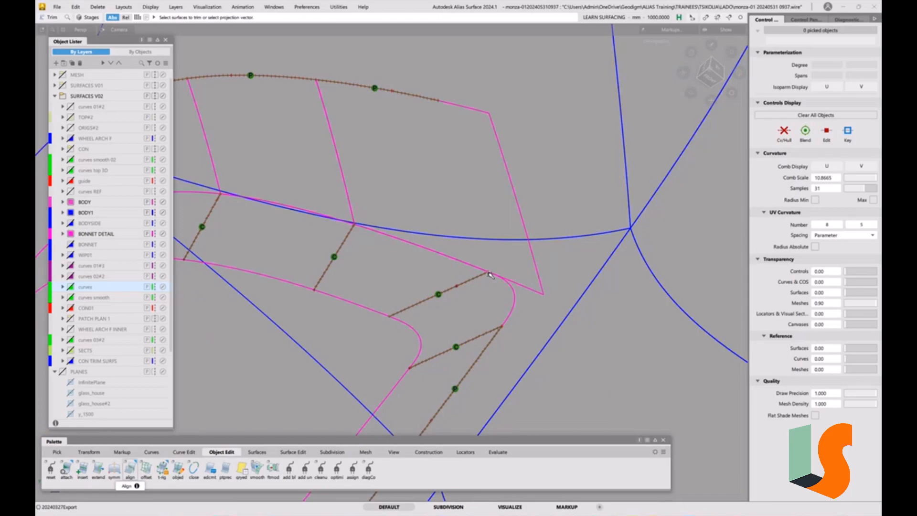
key("5")
key("5")
left_click_drag(523, 300, 357, 352, "alt+shift")
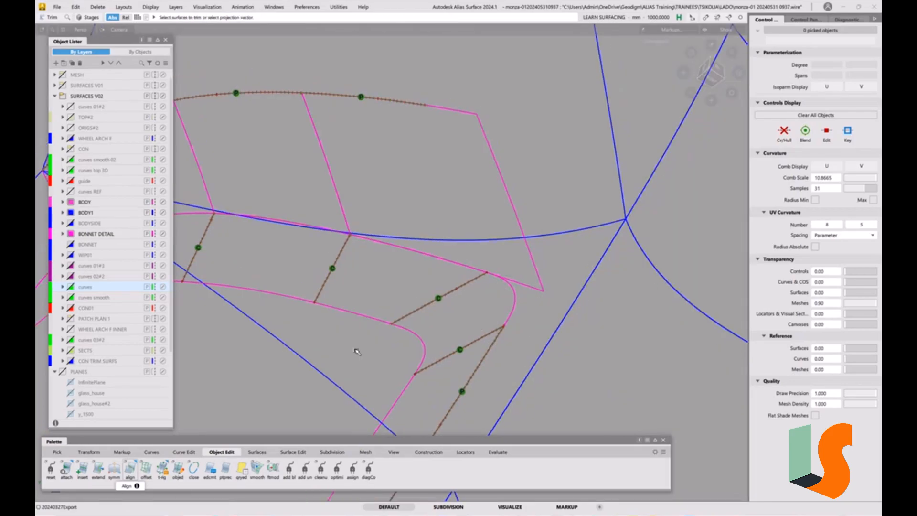
left_click(184, 452)
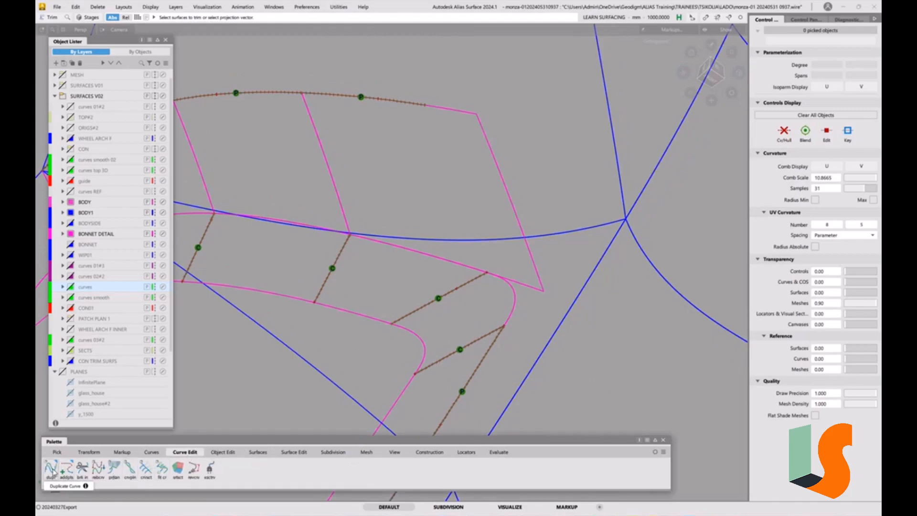
left_click_drag(524, 296, 517, 279, "alt+shift")
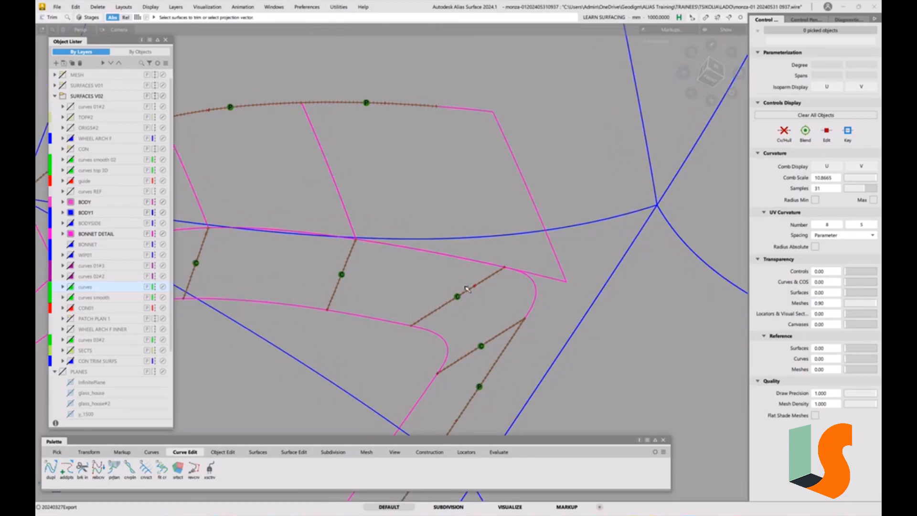
mouse_move(478, 289)
middle_mouse_down("alt+shift")
mouse_move(508, 256)
mouse_move(524, 254)
middle_mouse_up("alt+shift")
key("5")
Project the lower edge of the overshooting upper wall surface onto the body along Z as a curve, using Match Original.
left_click(292, 452)
double_click(49, 470)
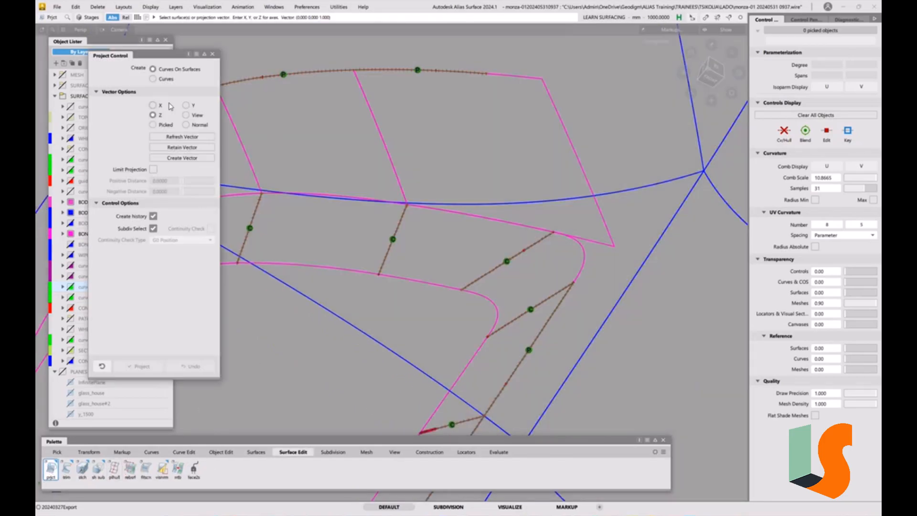
left_click(166, 80)
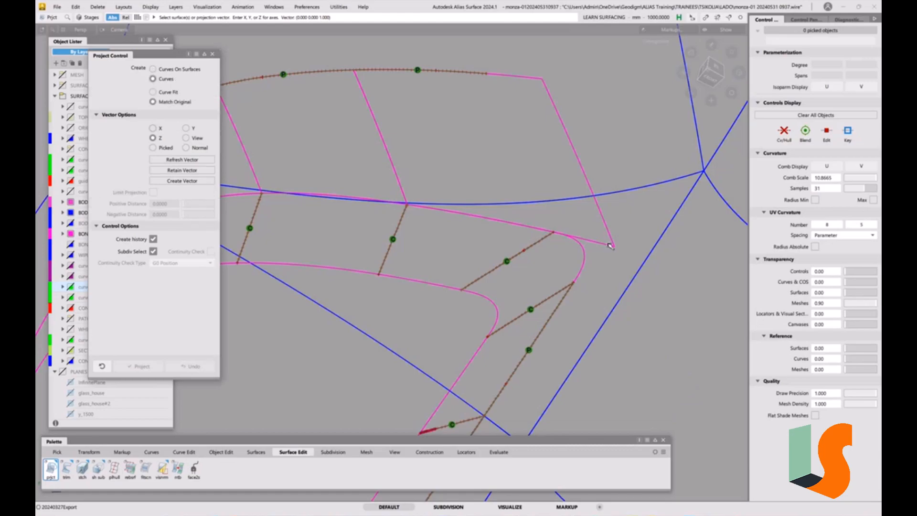
left_click(423, 366)
left_click(593, 242)
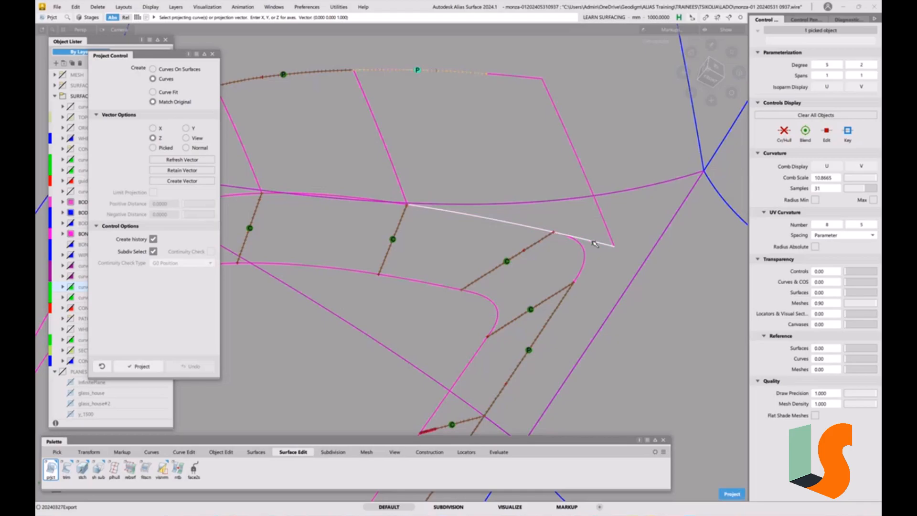
left_click_drag(562, 243, 563, 258, "alt+shift")
right_click_drag(564, 258, 549, 268, "alt+shift")
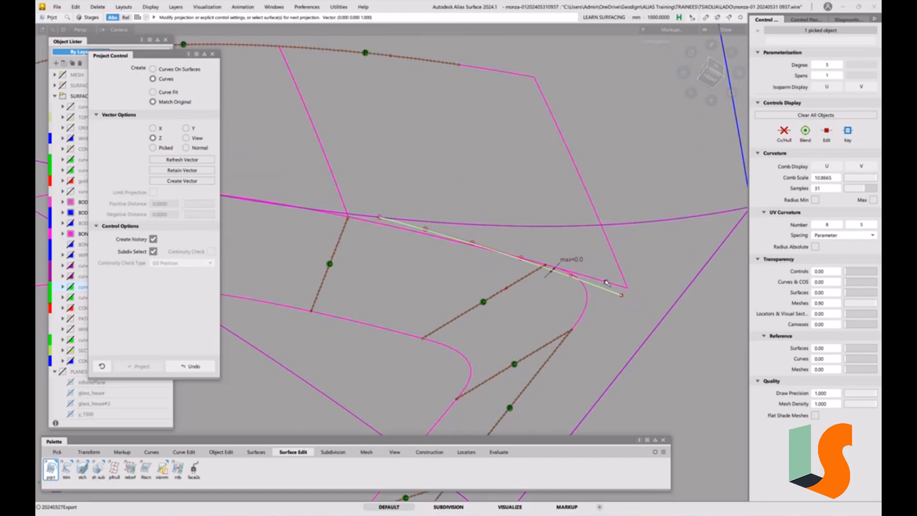
left_click_drag(555, 292, 645, 275, "alt+shift")
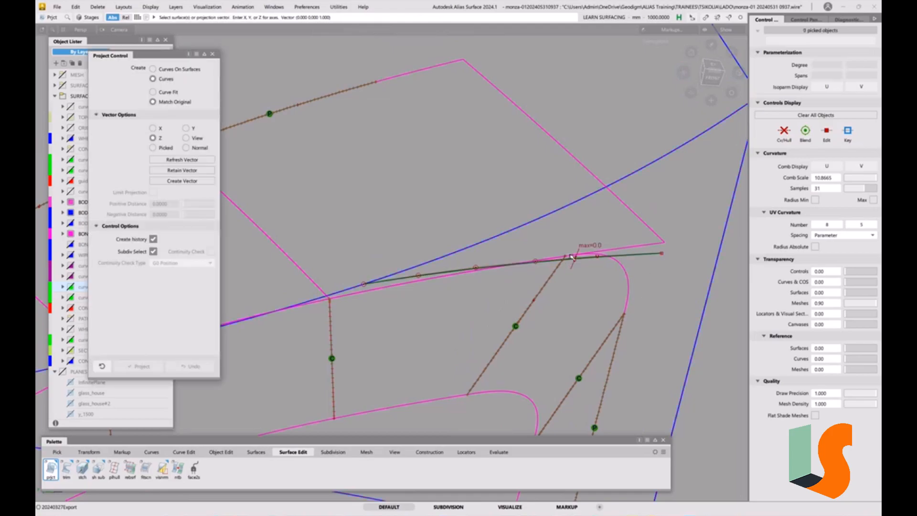
left_click(212, 53)
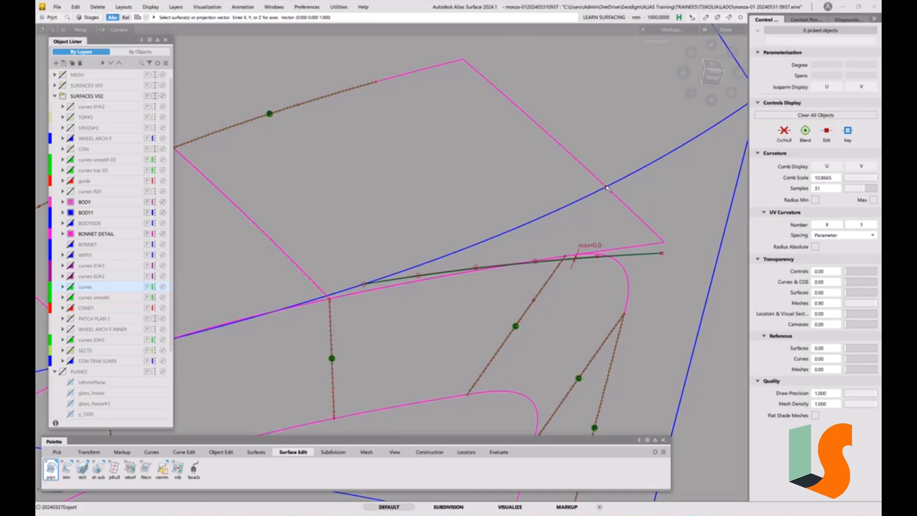
middle_click_drag(573, 244, 621, 233, "alt+shift")
right_click_drag(621, 232, 616, 252, "alt+shift")
middle_click_drag(616, 252, 567, 257, "alt+shift")
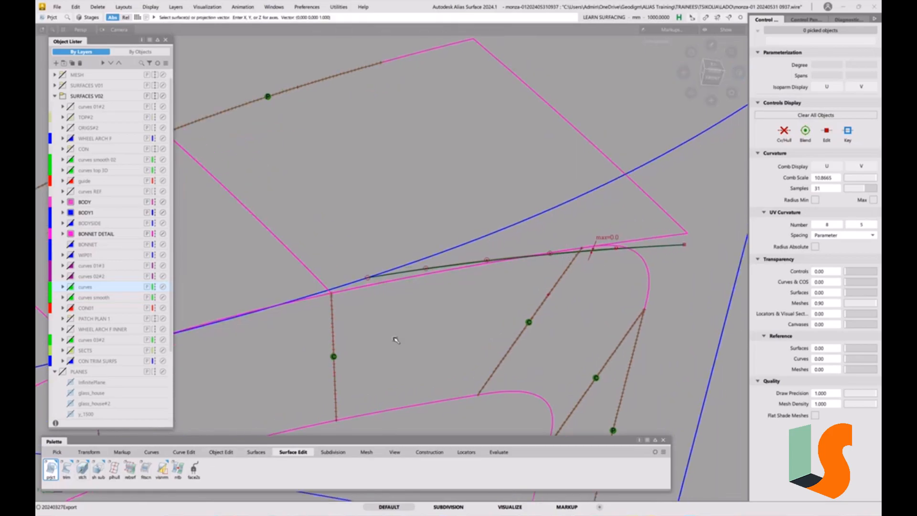
Duplicate the V=0 edge of surface#59 at the pointed corner as a curve with No rebuild.
left_click(184, 452)
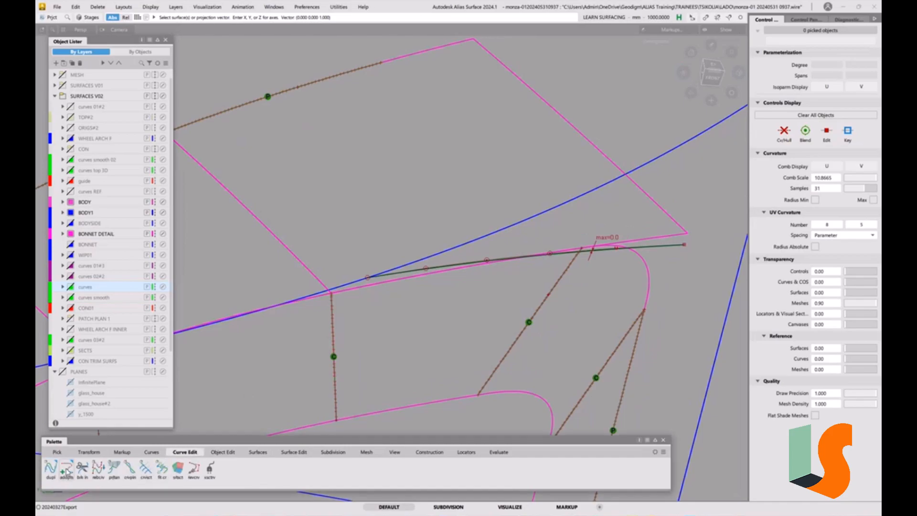
double_click(51, 467)
left_click(366, 290)
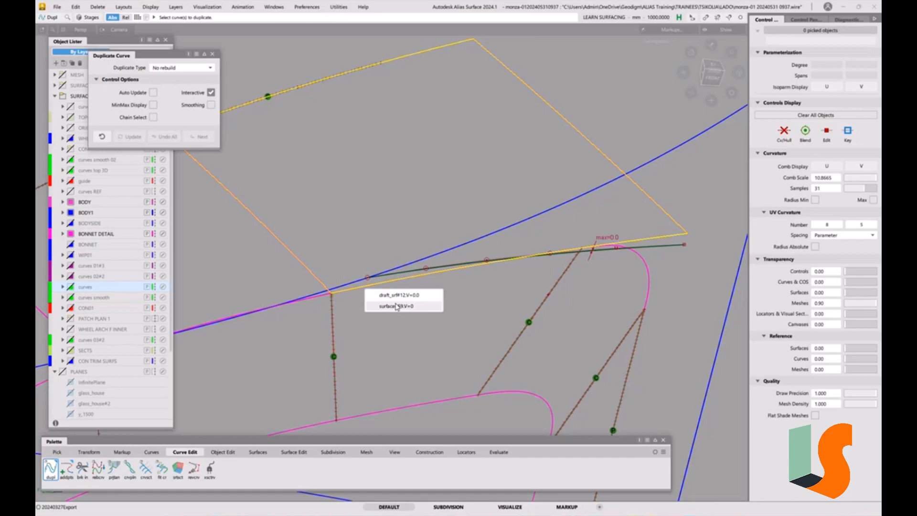
left_click(396, 307)
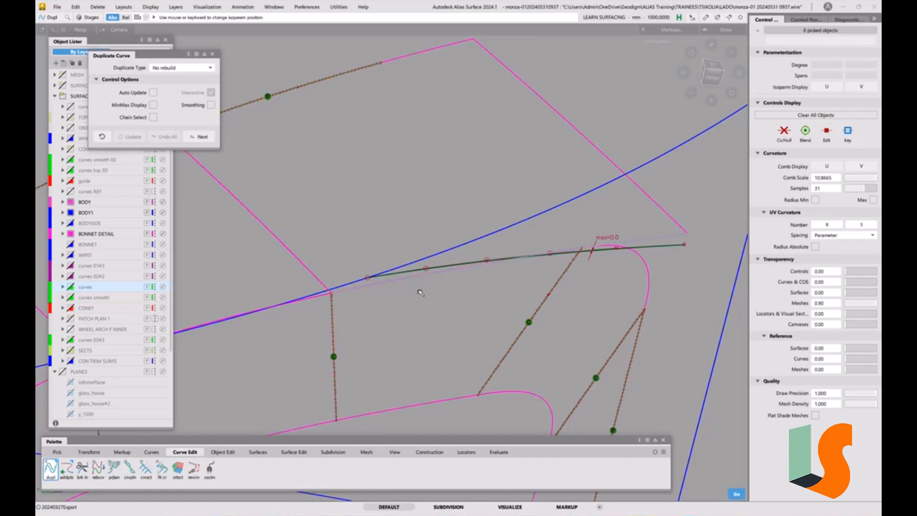
left_click(418, 291)
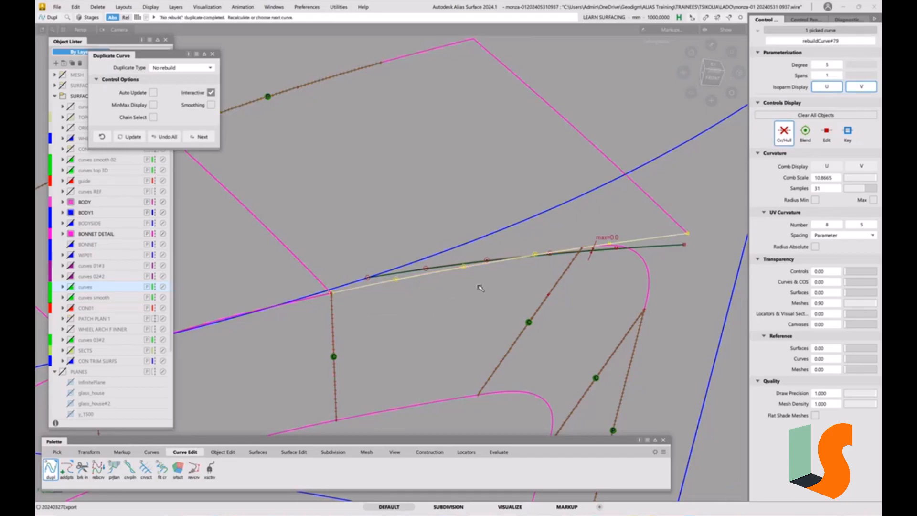
left_click(487, 325)
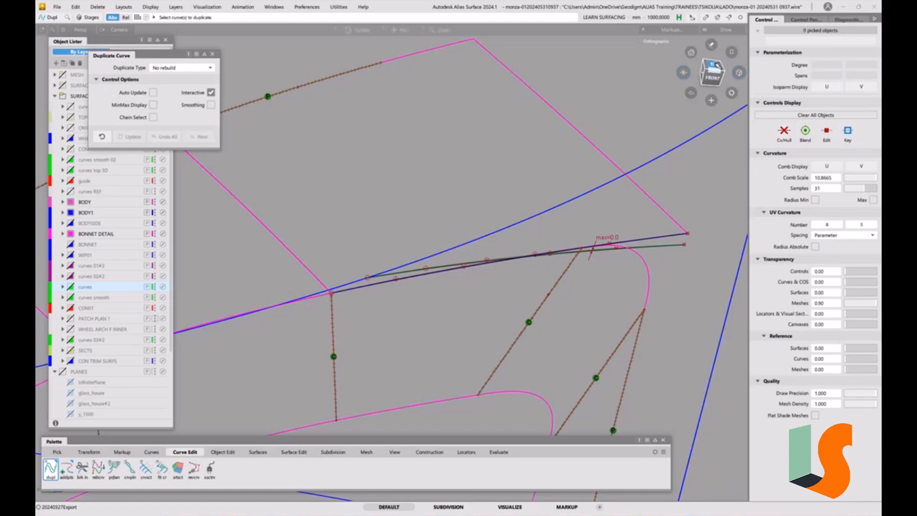
Shorten the duplicated edge curve by about 42 mm with Extend so it ends near the start of the rounded corner.
key("e")
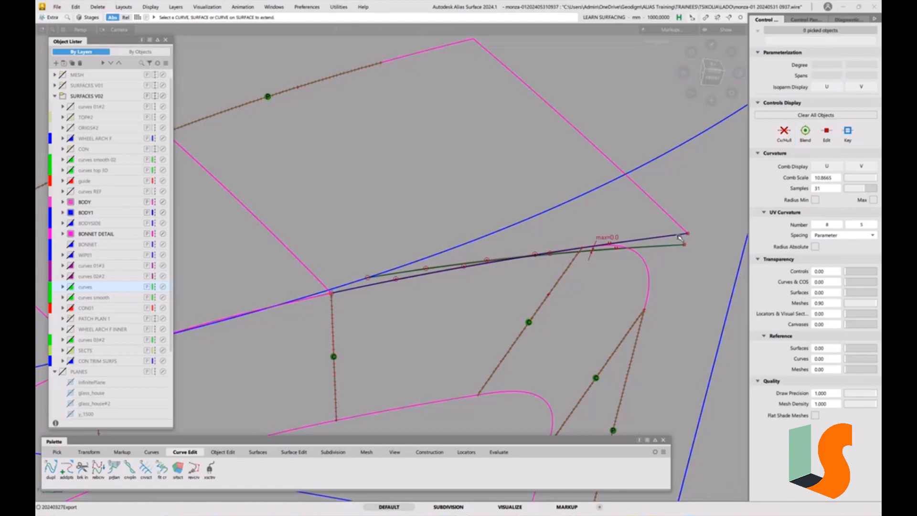
left_click(683, 234)
left_click(700, 241)
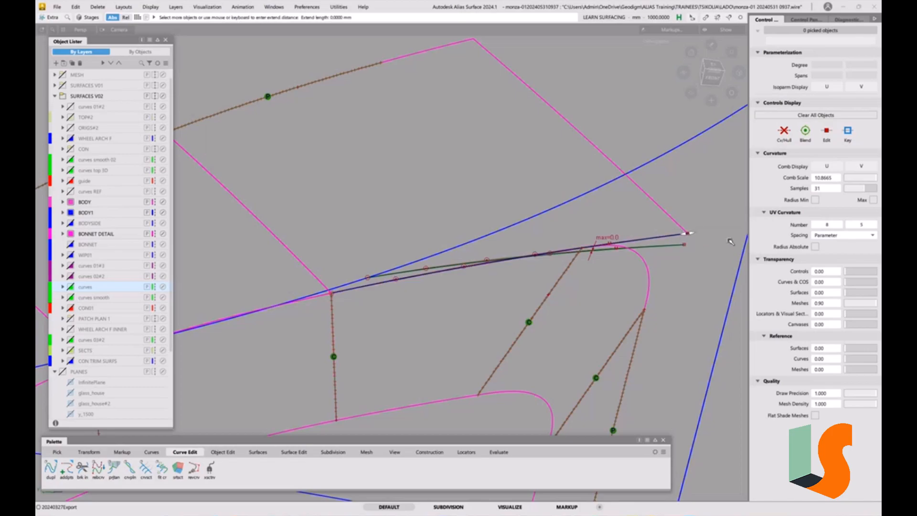
left_click_drag(694, 233, 454, 304)
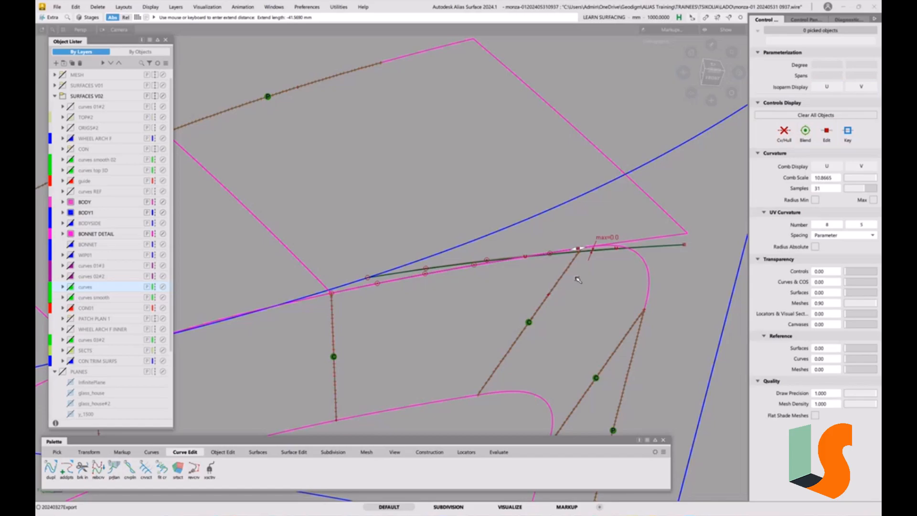
left_click(606, 301)
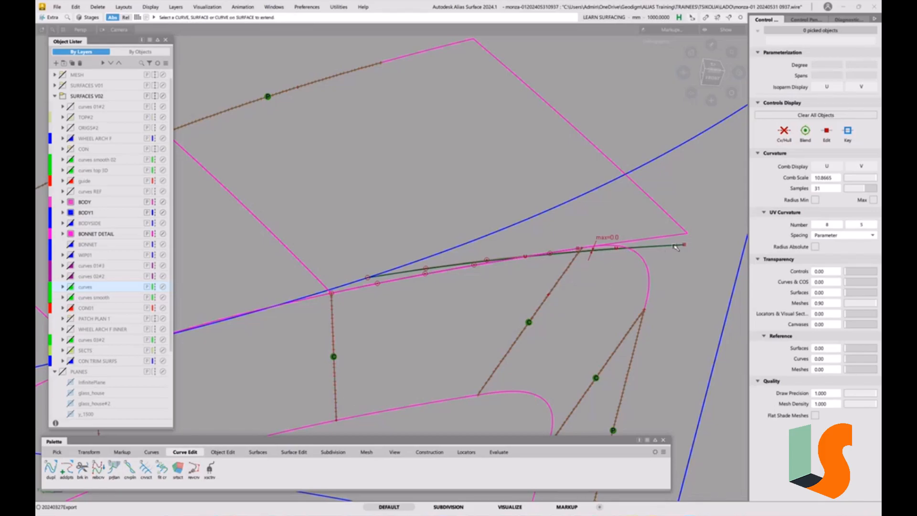
Align the end of the shortened curve to the projected curve with G2 continuity and check the fit from several angles.
left_click(223, 452)
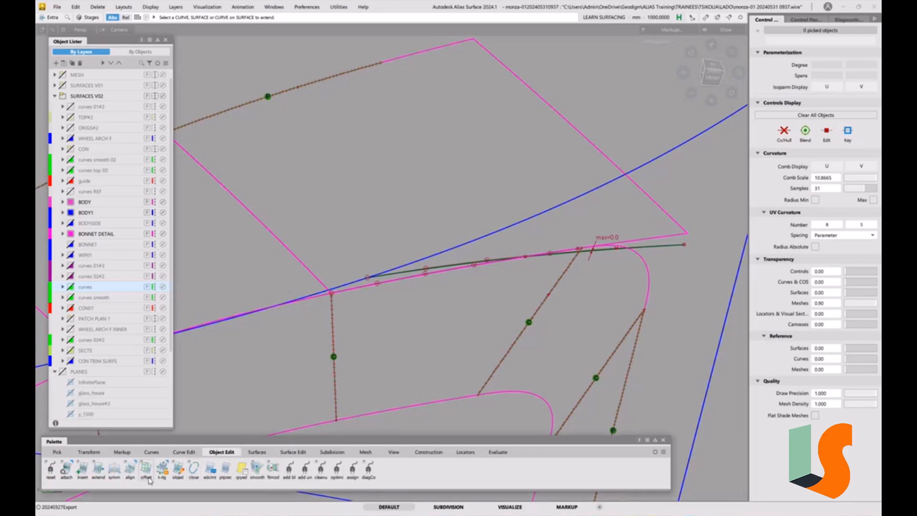
double_click(128, 473)
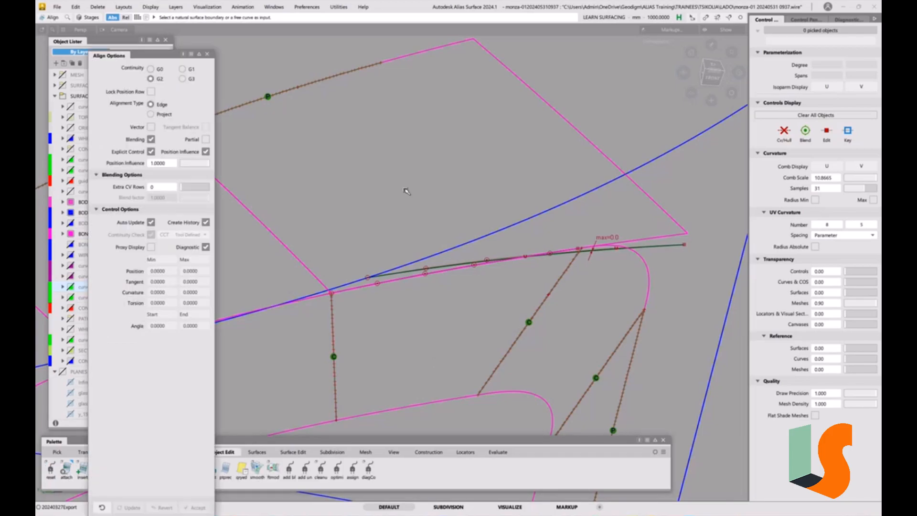
left_click(574, 251)
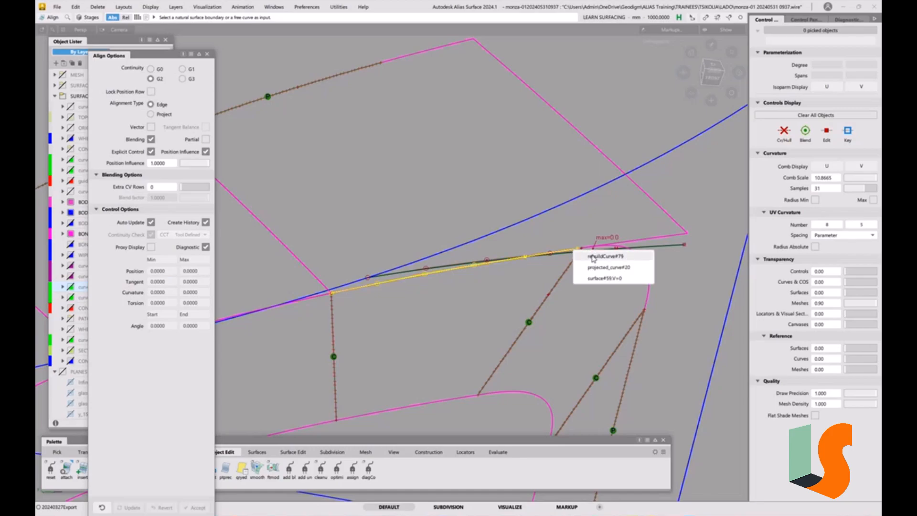
left_click(644, 255)
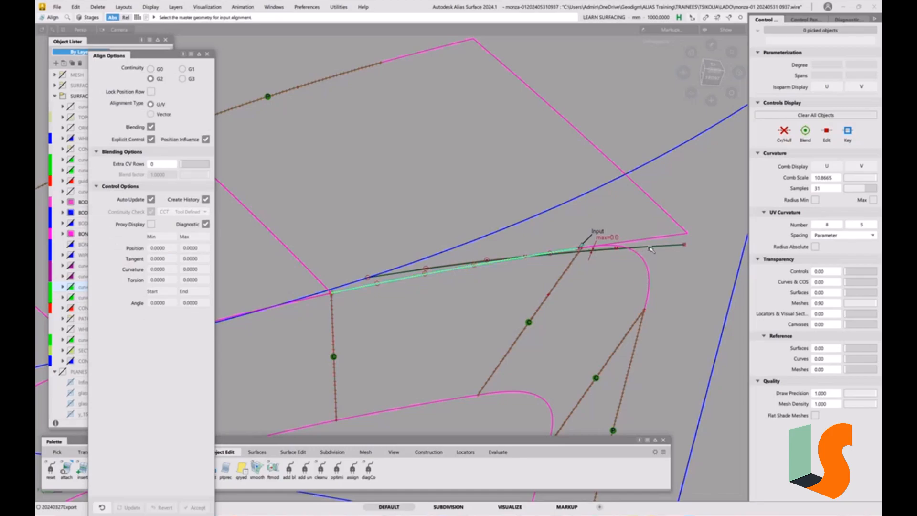
left_click(651, 248)
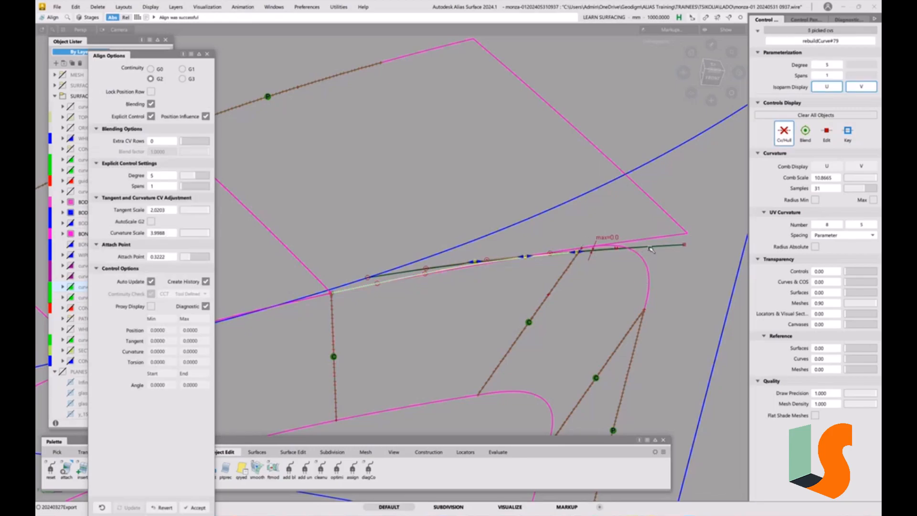
left_click_drag(566, 269, 525, 289, "alt+shift")
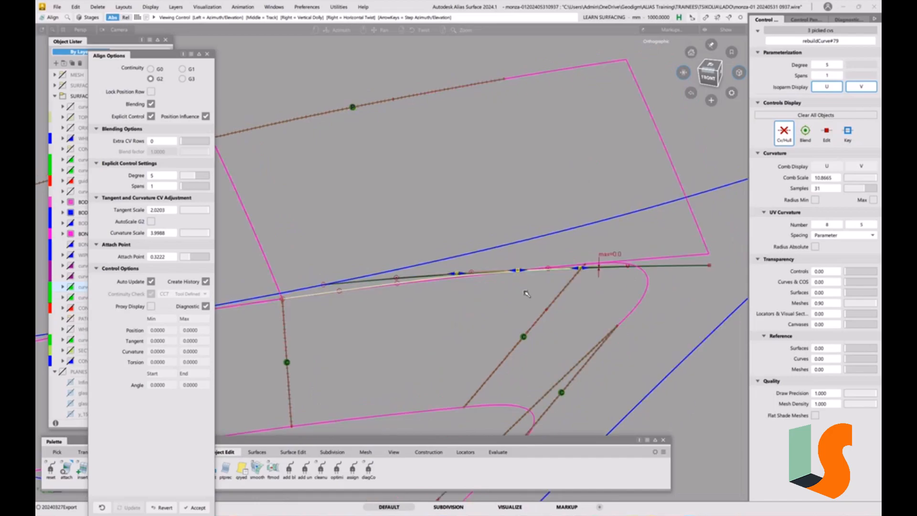
left_click_drag(470, 293, 424, 242, "alt+shift")
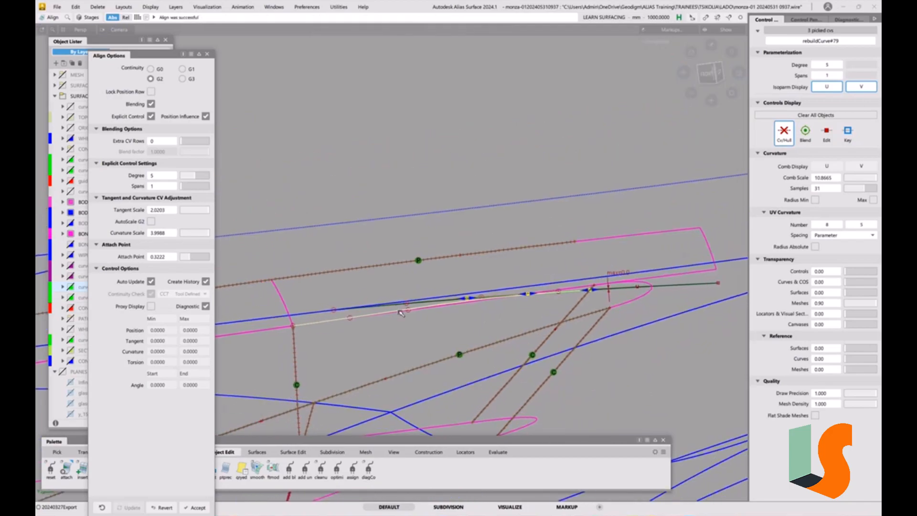
left_click_drag(481, 307, 528, 306, "alt+shift")
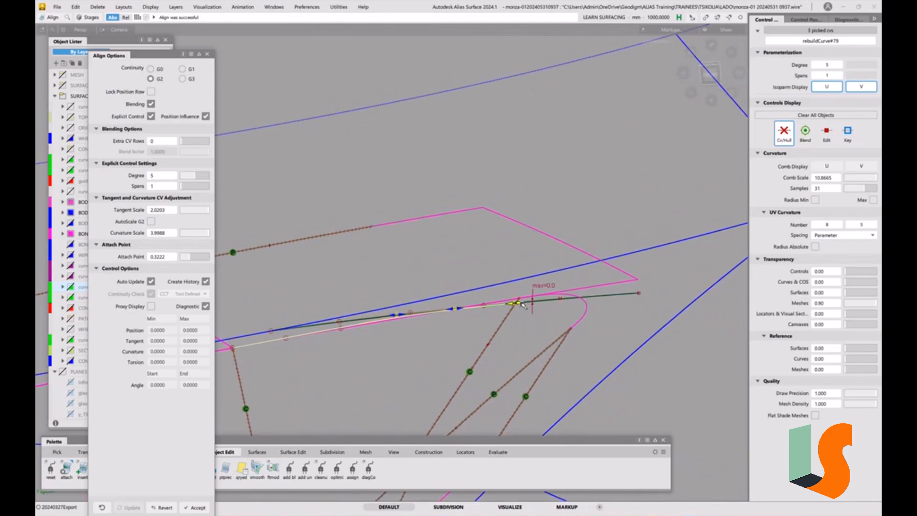
Revert the alignment with Create History off, and lengthen the duplicated edge curve with Extend past the rounded corner, near the wall's pointed end.
left_click(206, 282)
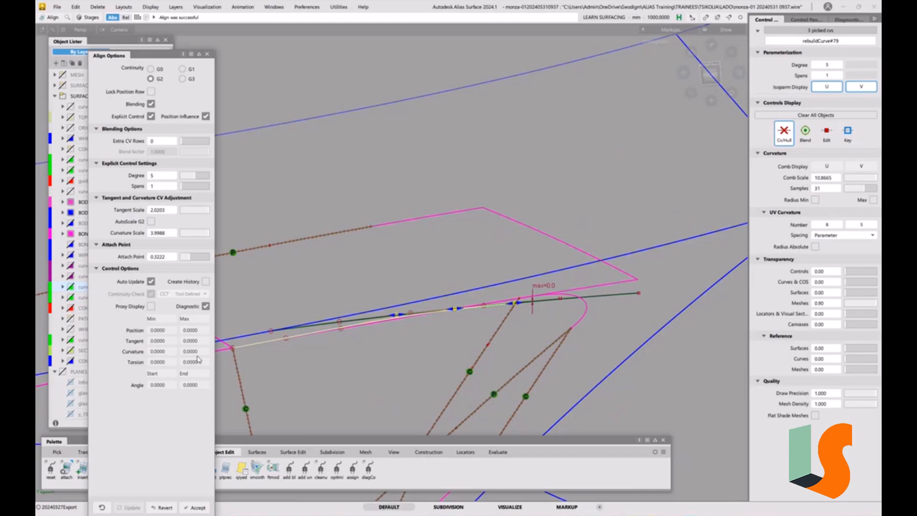
left_click(163, 508)
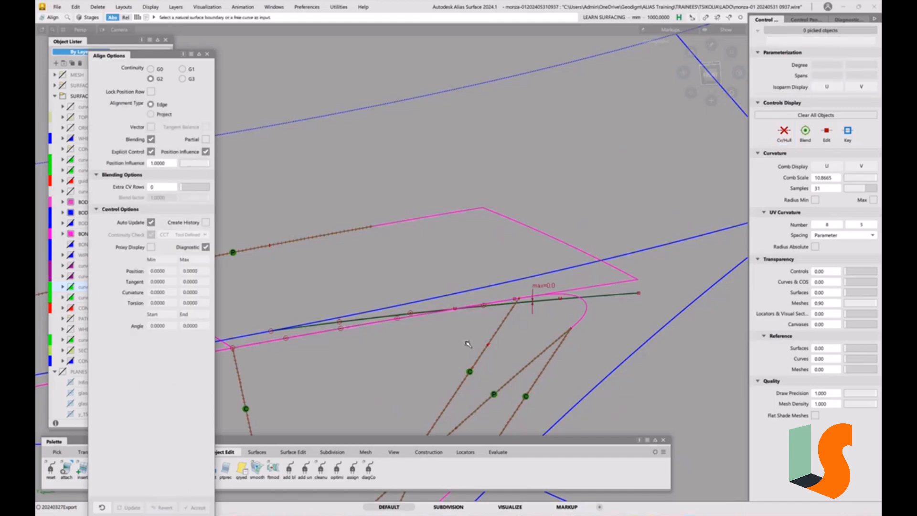
key("e")
left_click(510, 300)
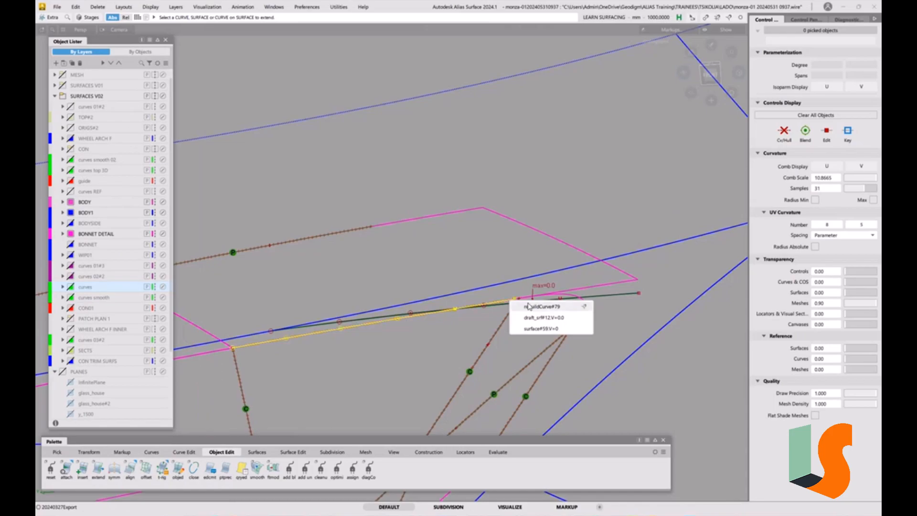
left_click(529, 306)
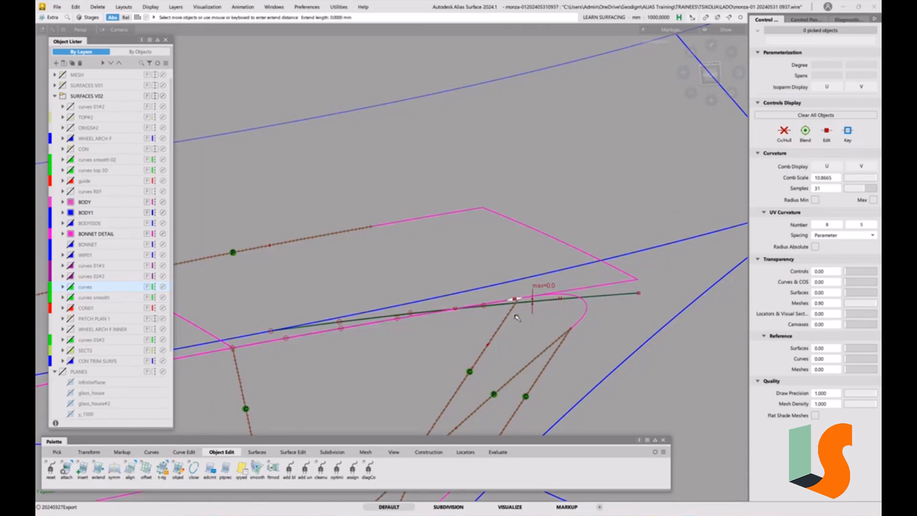
left_click_drag(521, 300, 628, 283)
left_click_drag(644, 316, 572, 309, "alt+shift")
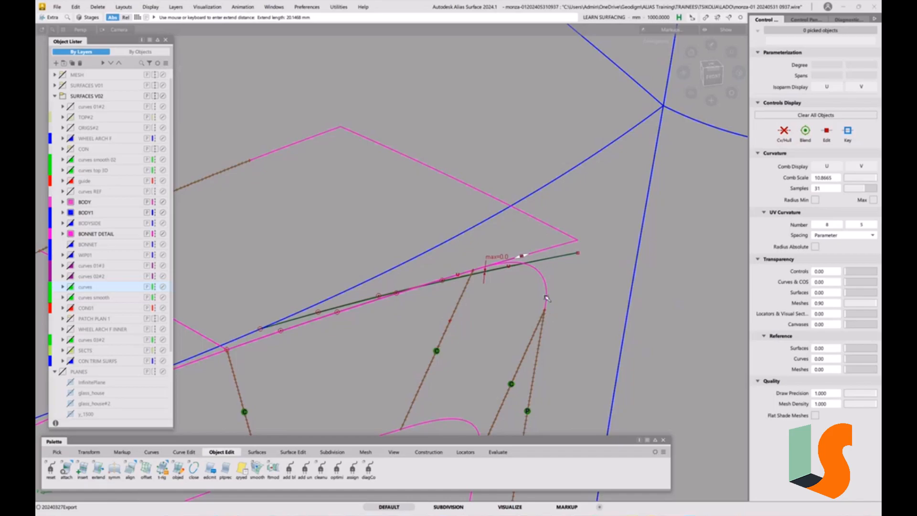
left_click_drag(529, 258, 564, 247)
left_click(569, 300)
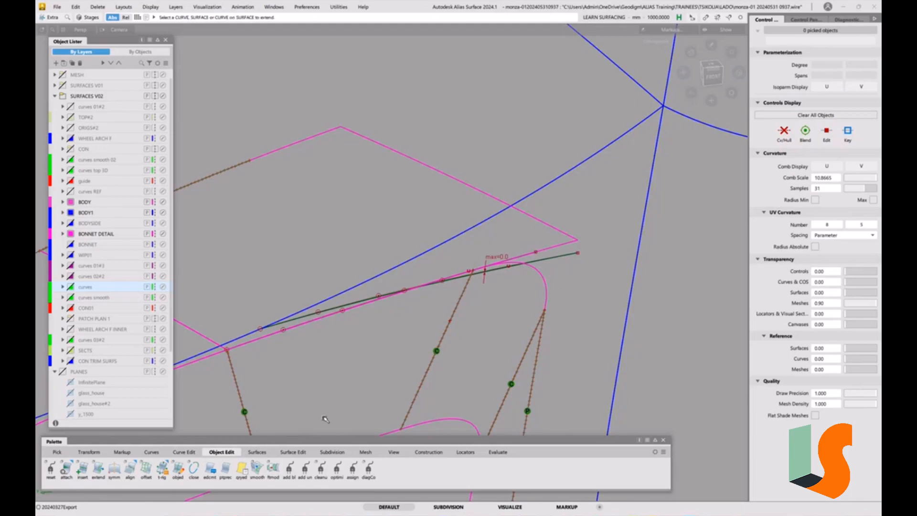
Align the end of the lengthened edge curve to the projected curve with G2 continuity, without history, and check the blend from several angles.
double_click(129, 468)
left_click(531, 254)
left_click(543, 259)
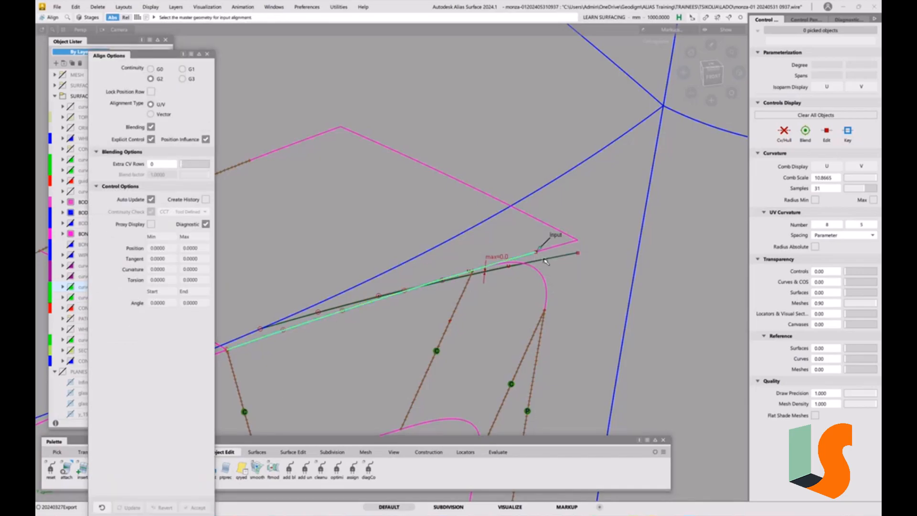
left_click(546, 260)
left_click_drag(568, 308, 530, 285, "alt+shift")
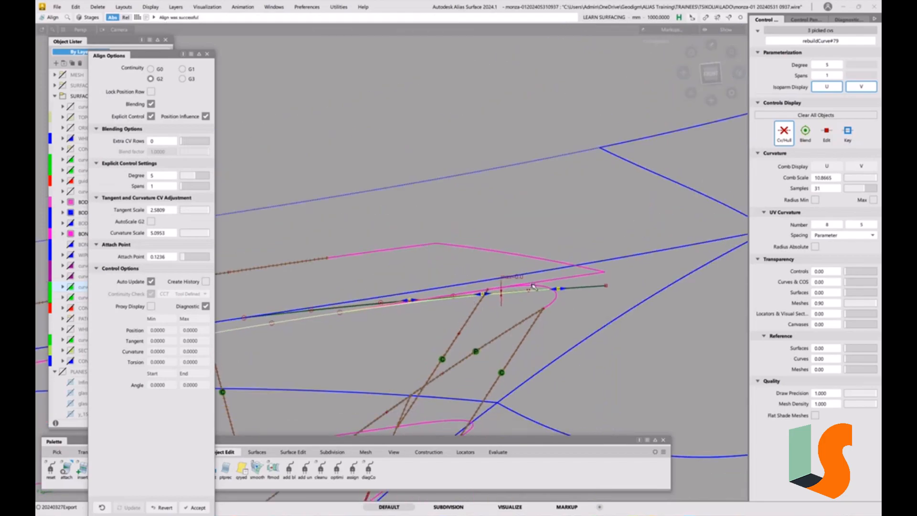
left_click_drag(457, 313, 423, 285, "alt+shift")
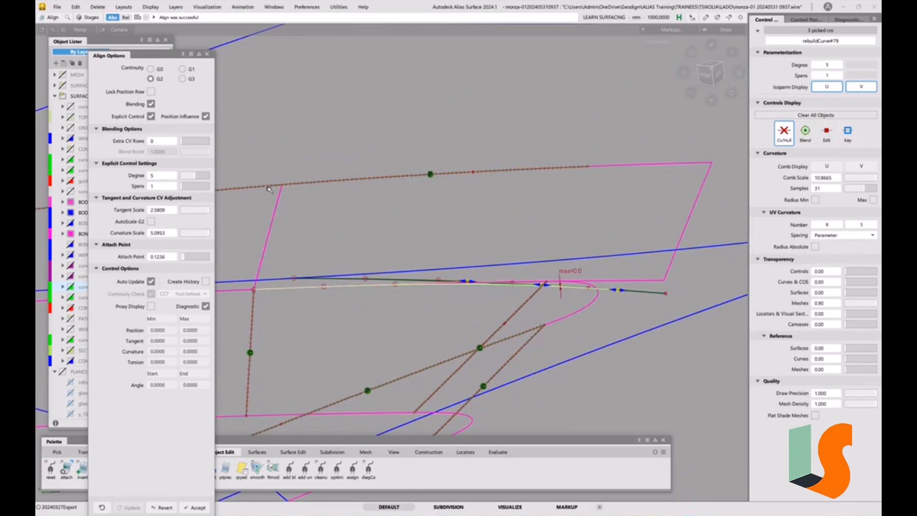
Set the aligned curve's explicit degree to 6, inspect the result along the corner, and finish the alignment.
left_click(199, 178)
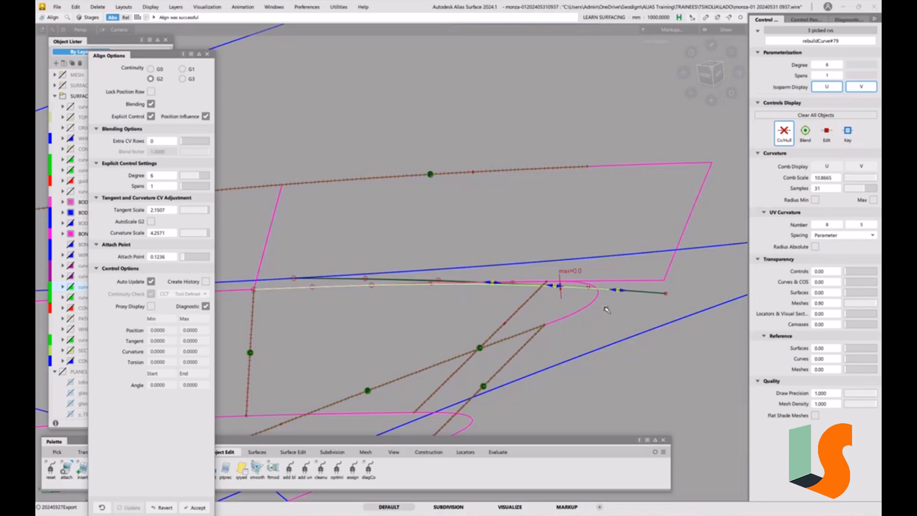
left_click_drag(606, 308, 528, 370, "alt+shift")
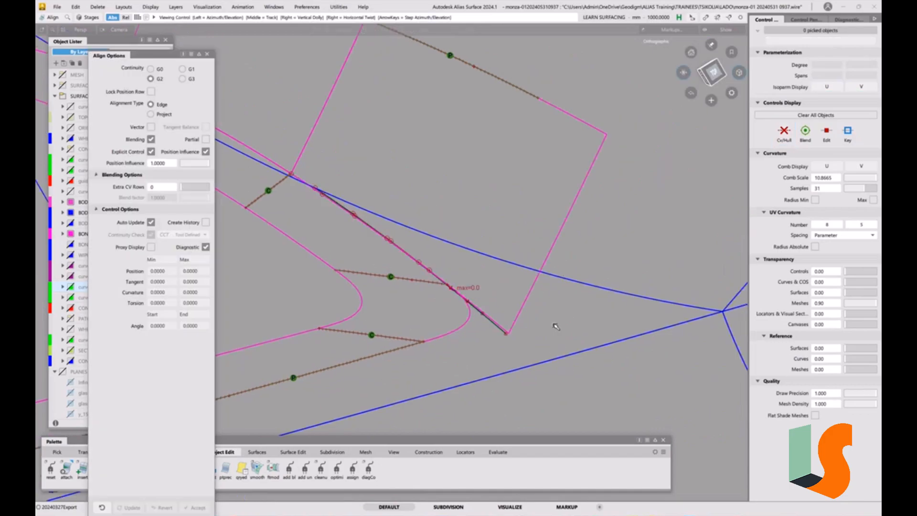
middle_click_drag(554, 325, 592, 317, "alt+shift")
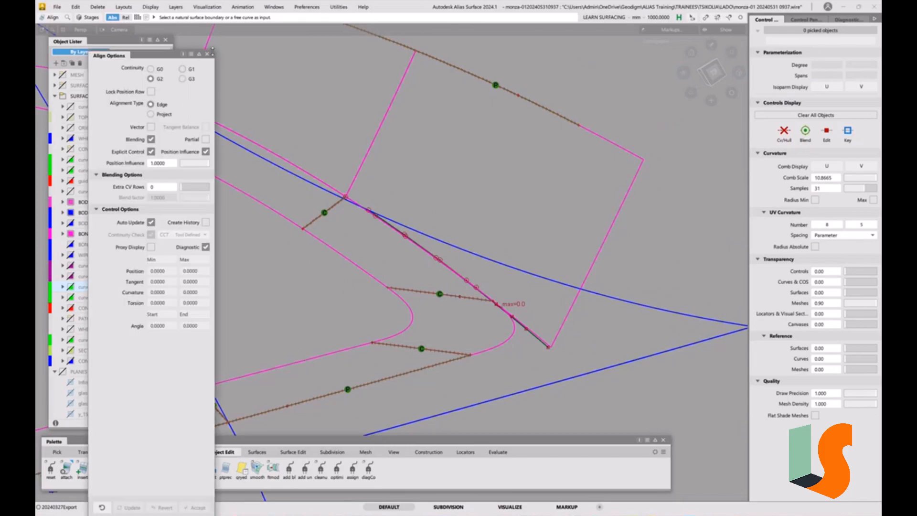
left_click(208, 54)
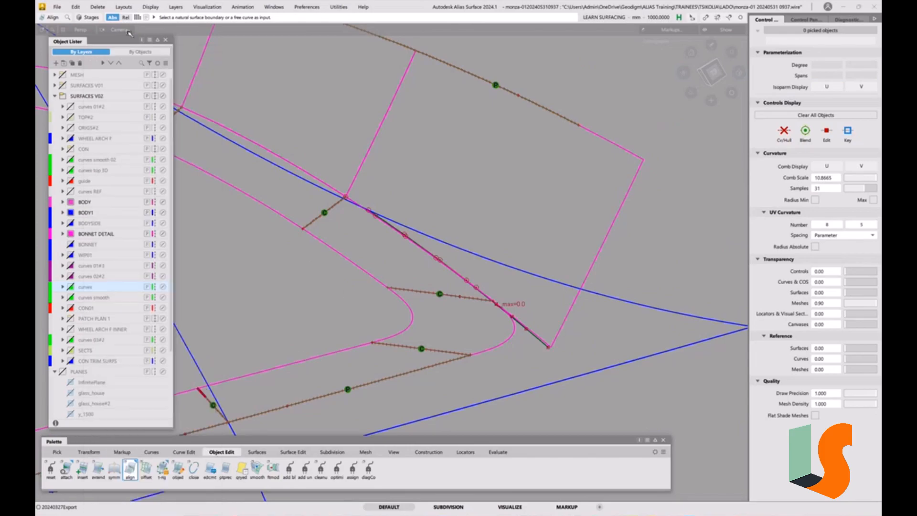
left_click(57, 7)
left_click(63, 93)
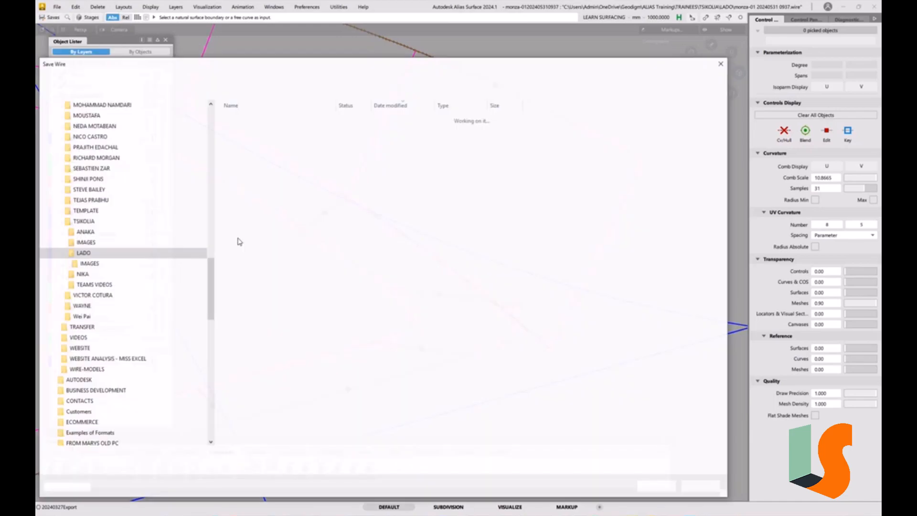
left_click_drag(148, 455, 214, 458)
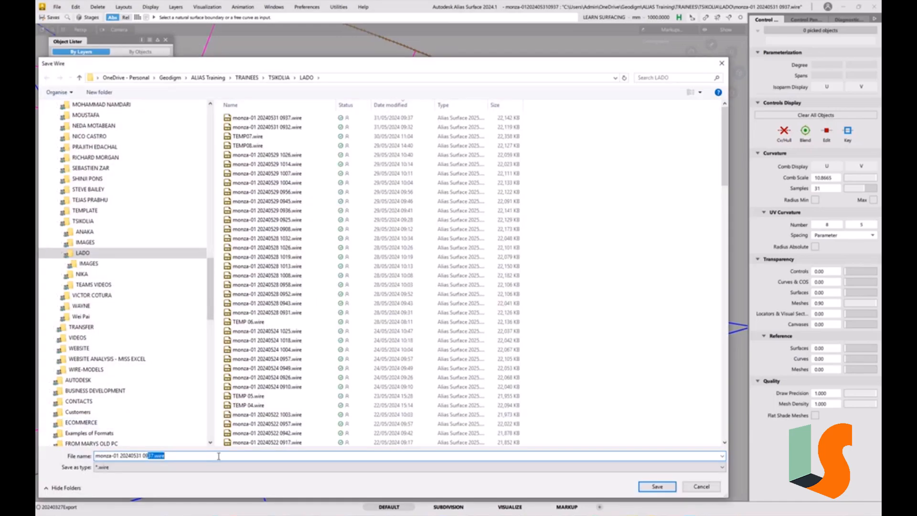
type("43")
key("Return")
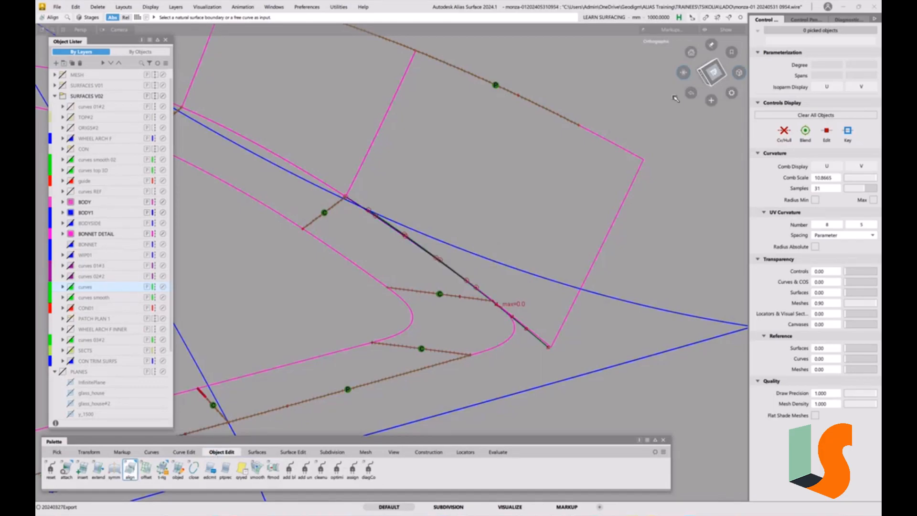
Duplicate the front wall's upper edge as a curve with No rebuild, including the part that runs past the rounded corner.
left_click(714, 72)
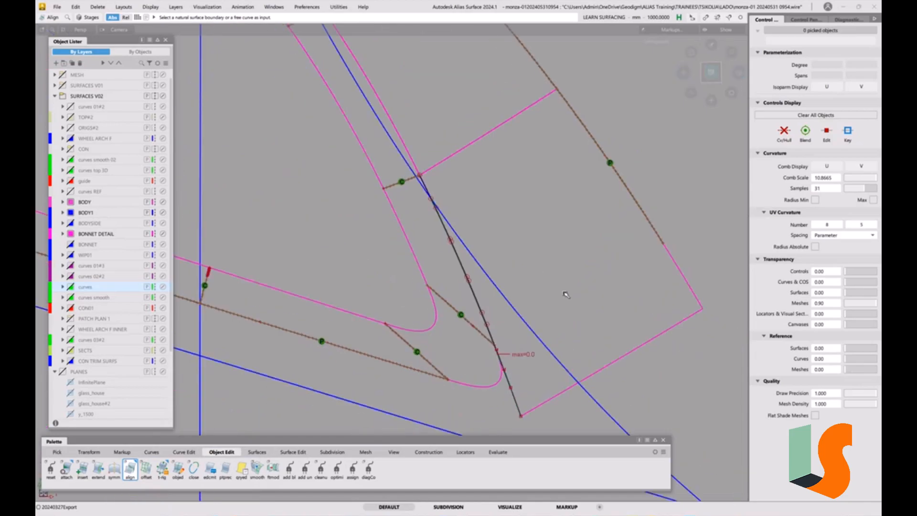
scroll(554, 268, "down", 3)
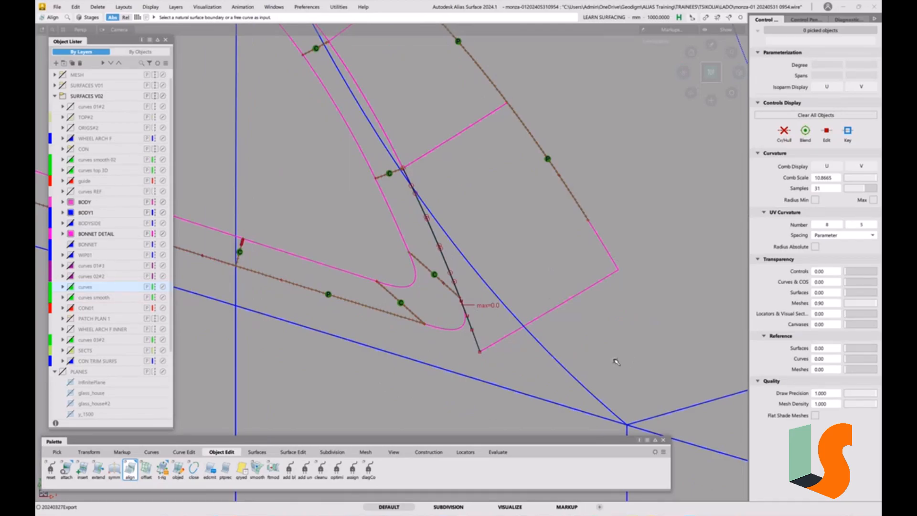
key("5")
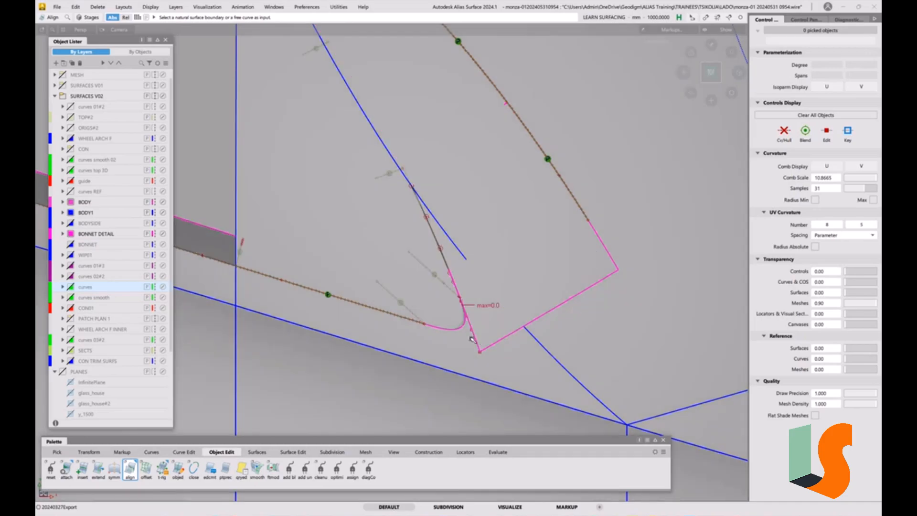
key("4")
left_click_drag(438, 333, 477, 326, "alt+shift")
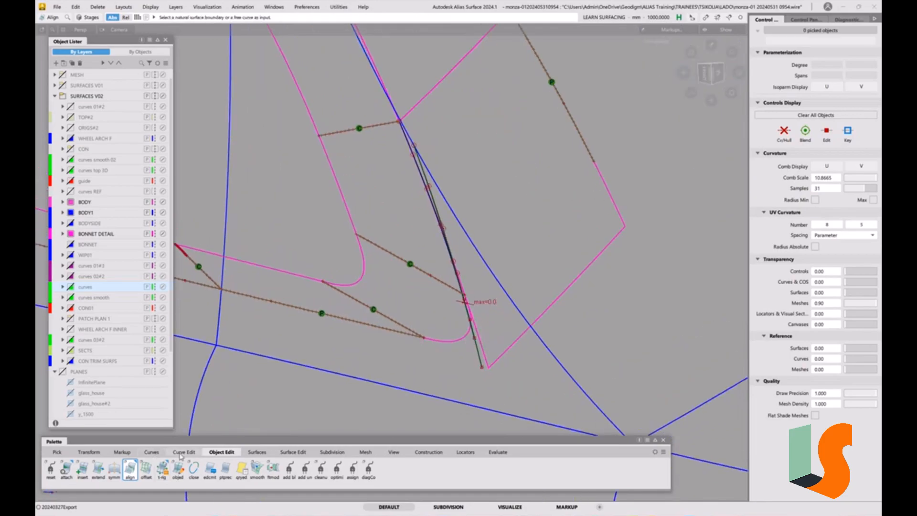
left_click(182, 452)
double_click(56, 470)
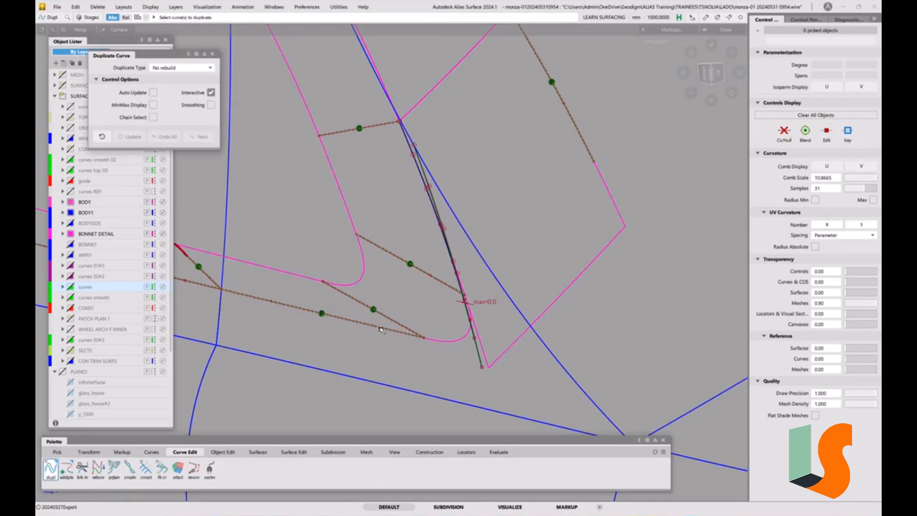
left_click(381, 329)
left_click(415, 334)
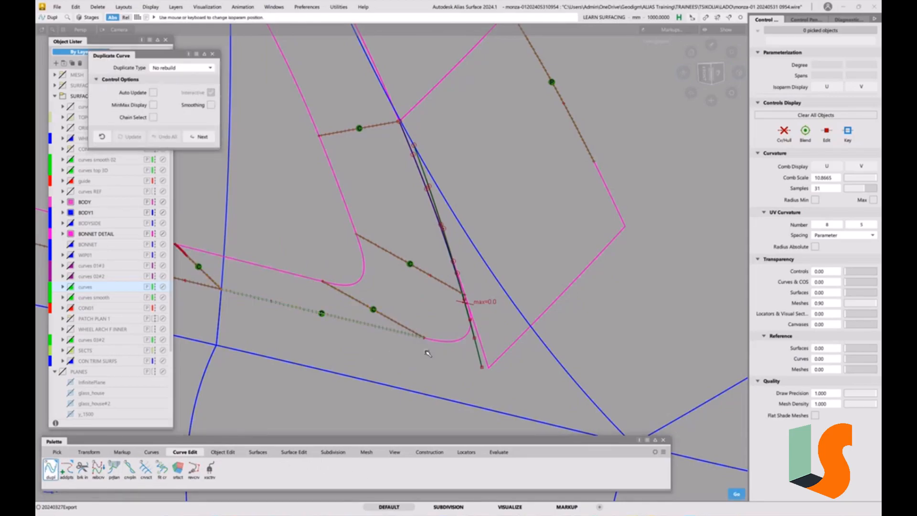
left_click_drag(443, 329, 457, 378, "alt+shift")
left_click(526, 346)
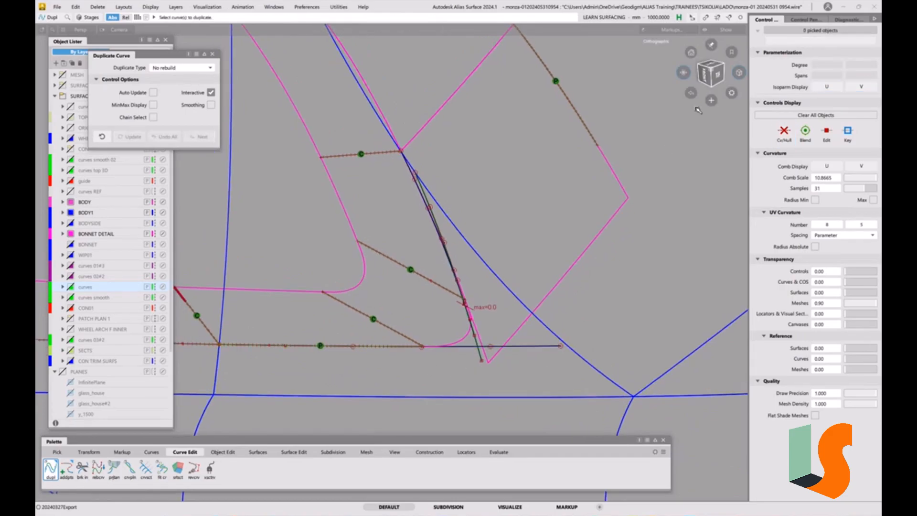
In top view, shorten the overshooting upper wall surface with Extend so its end edge meets the duplicated front wall curve.
left_click(720, 75)
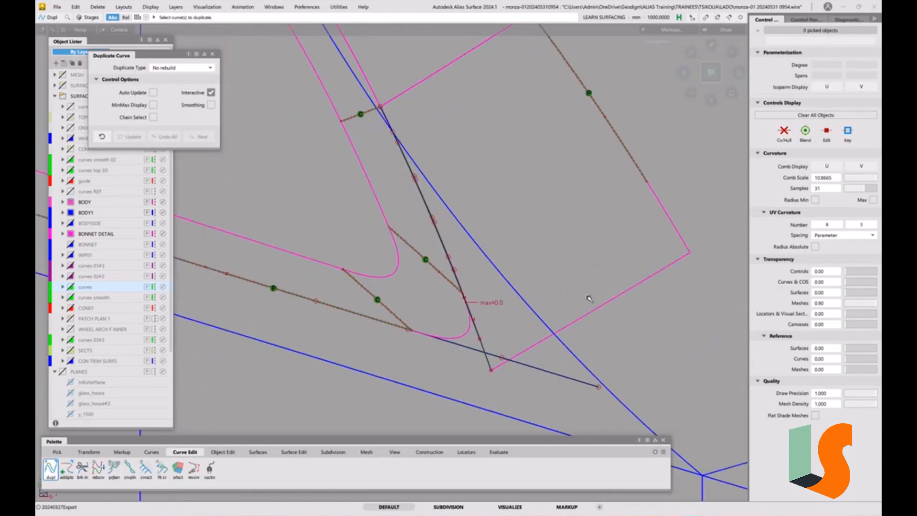
key("e")
left_click(591, 313)
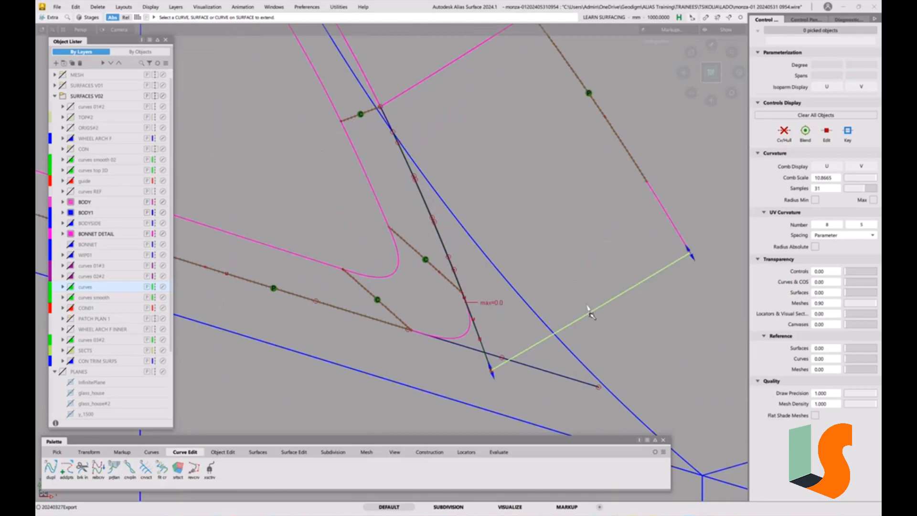
left_click_drag(494, 356, 490, 346)
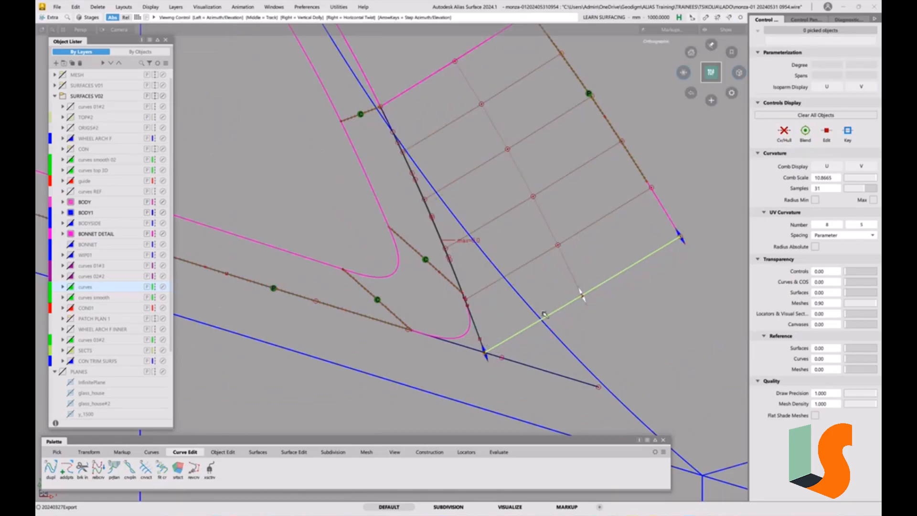
middle_click_drag(542, 313, 510, 317, "alt+shift")
left_click_drag(524, 338, 520, 310, "ctrl+shift")
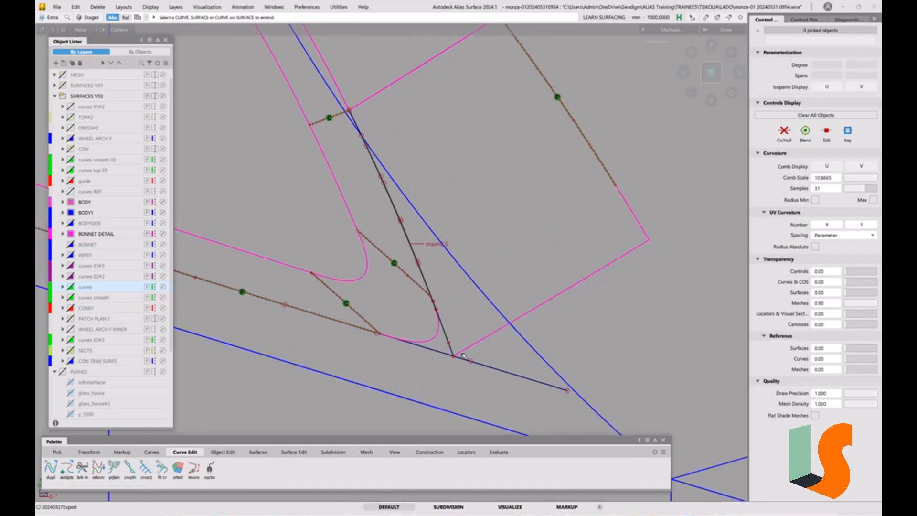
Extend the aligned degree 6 curve by about 7 mm so its end snaps onto the duplicated front wall curve.
left_click_drag(481, 314, 458, 327, "alt+shift")
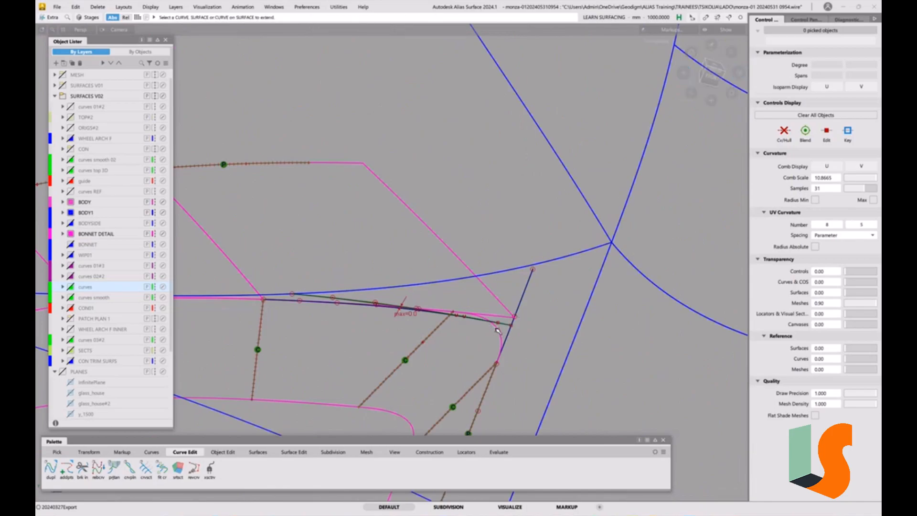
left_click_drag(432, 313, 399, 324, "alt+shift")
left_click_drag(318, 315, 326, 309, "ctrl+shift")
left_click(323, 298)
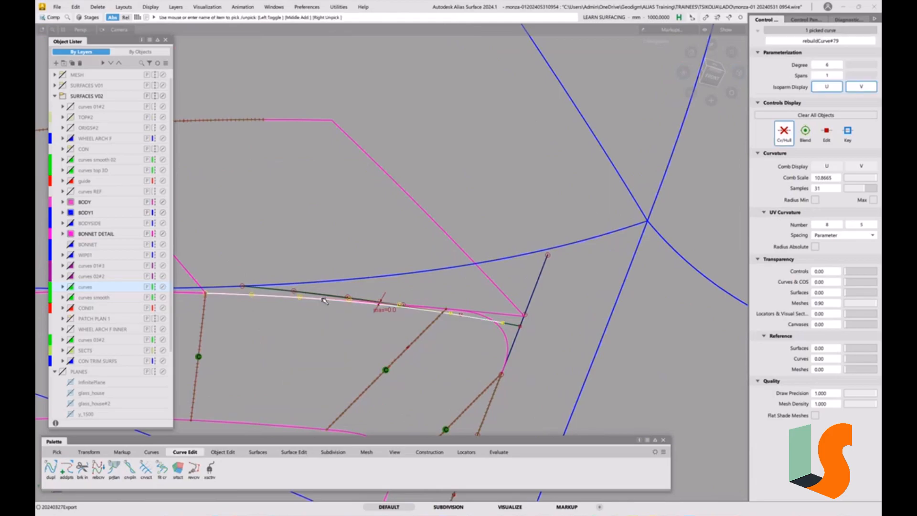
left_click(515, 322)
left_click(515, 323)
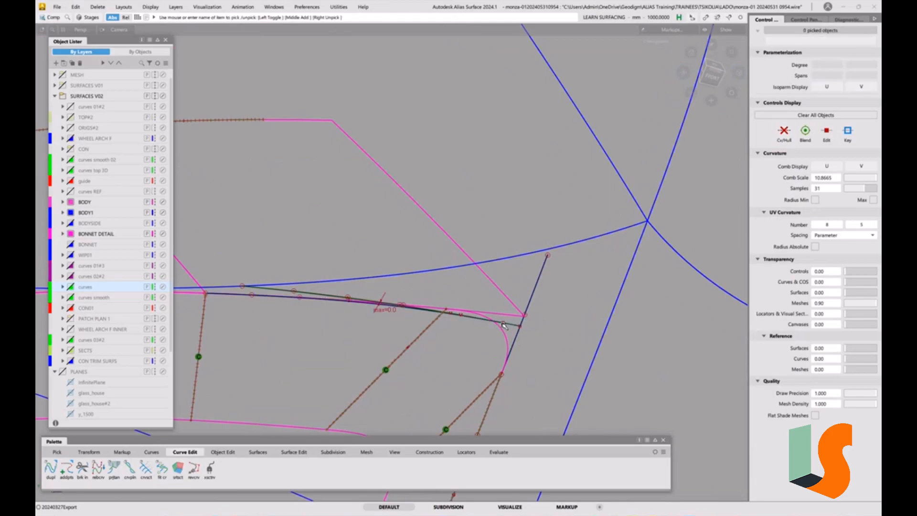
left_click(503, 325)
left_click(521, 328)
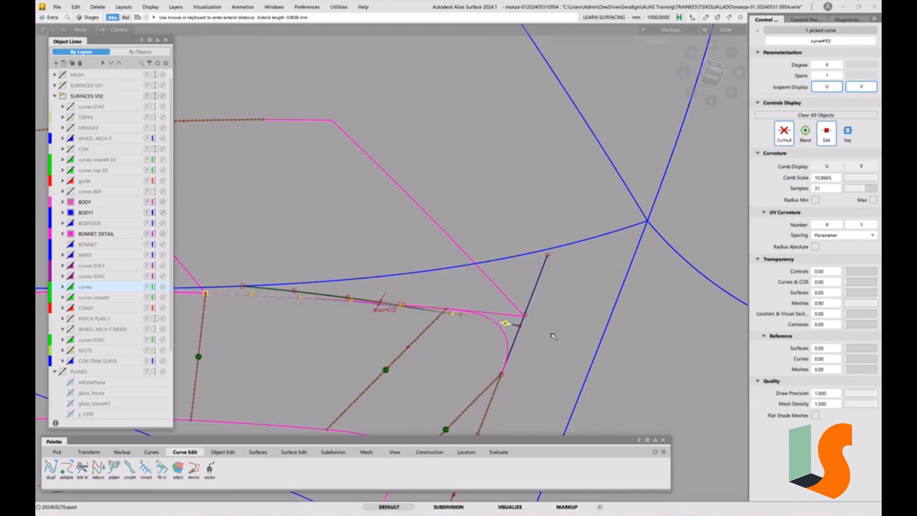
left_click_drag(553, 336, 521, 333)
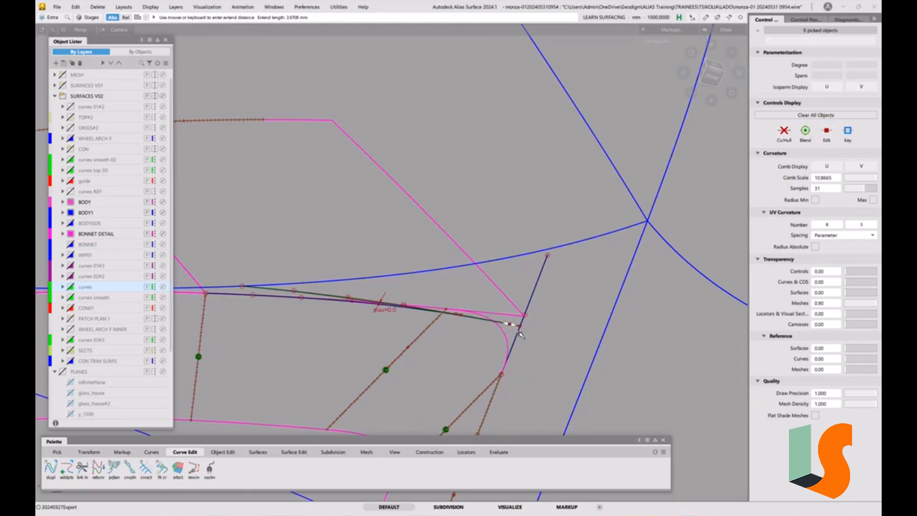
left_click(519, 329)
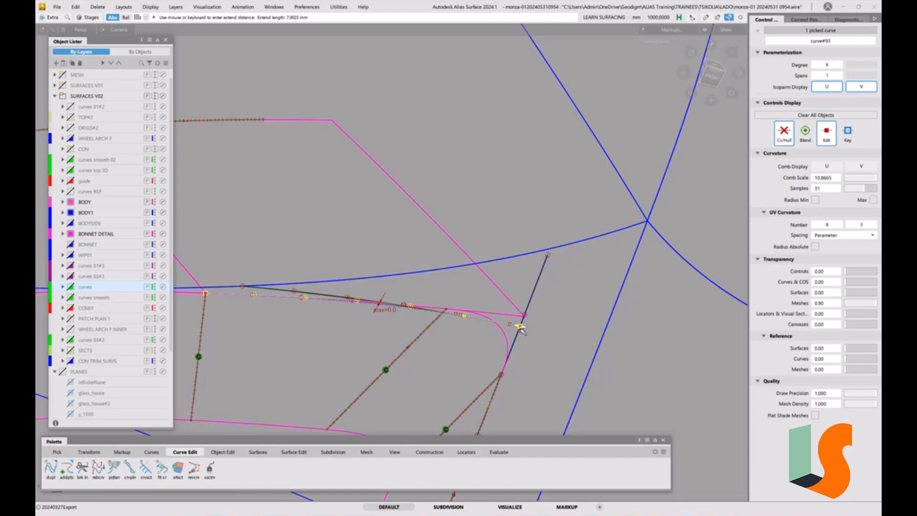
left_click(520, 327)
mouse_move(500, 332)
left_mouse_down("alt+shift")
mouse_move(510, 326)
mouse_move(494, 325)
left_mouse_up("alt+shift")
left_click_drag(358, 304, 376, 310, "ctrl+shift")
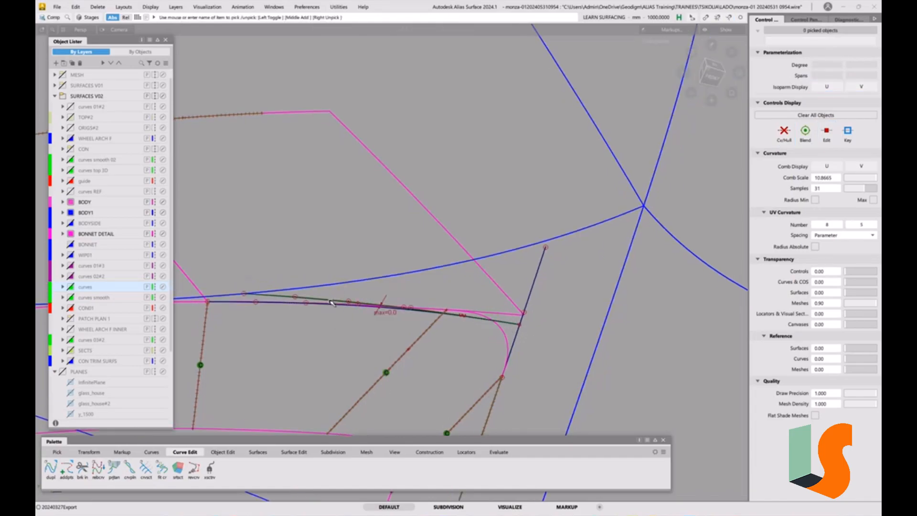
Delete the deviation locator on the upper wall's extended edge curve.
left_click(318, 298)
key("Delete")
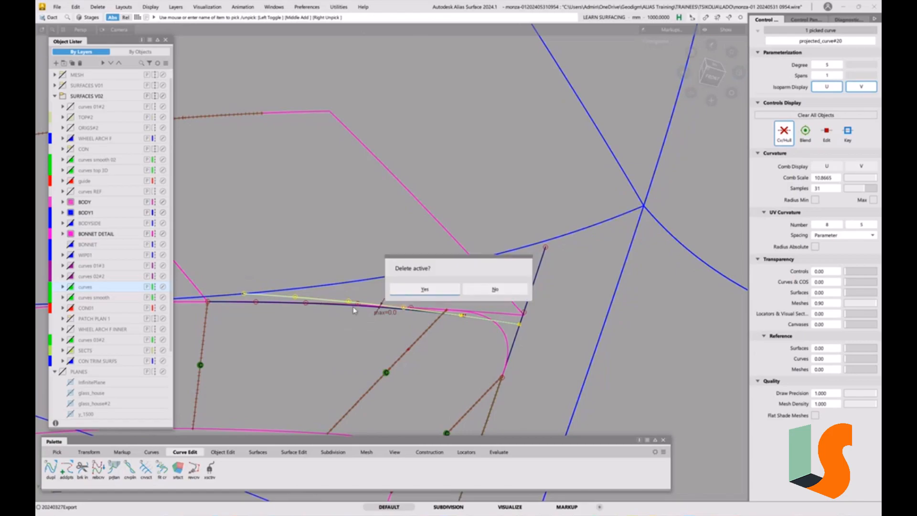
left_click(421, 289)
left_click_drag(489, 302, 507, 325, "alt+shift")
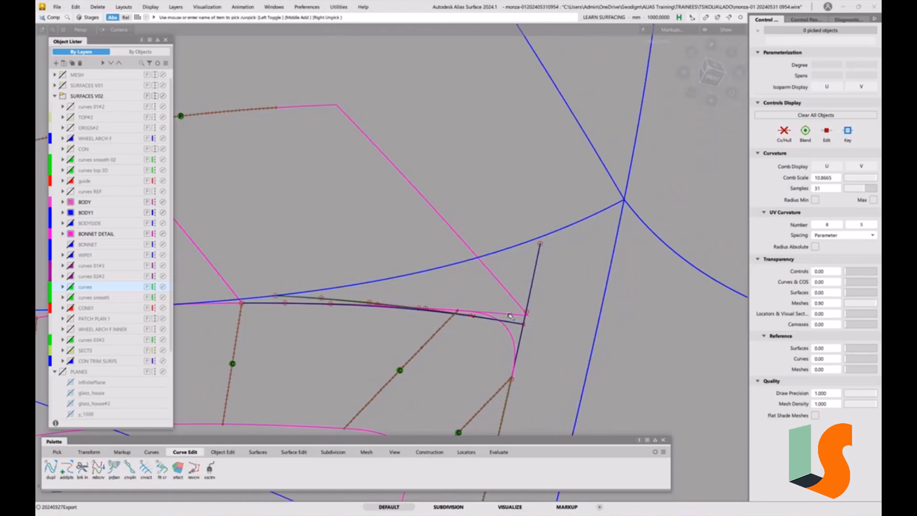
Extend the original degree 5 projected curve past the front wall curve, accepting the removal of its construction history.
key("e")
left_click(519, 324)
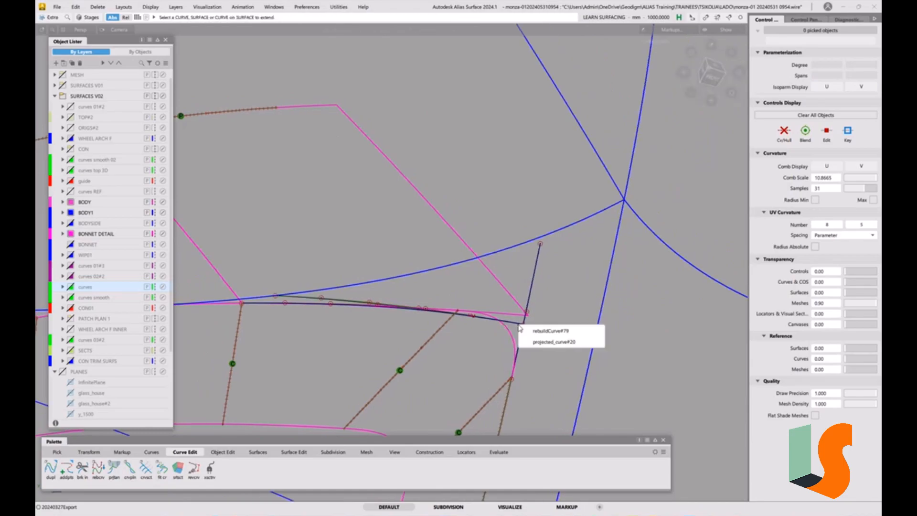
left_click(535, 342)
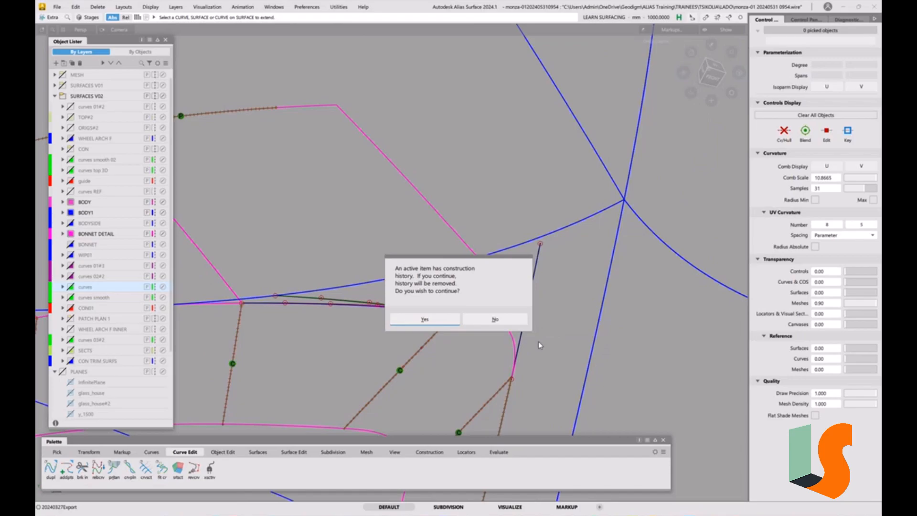
left_click(446, 320)
left_click_drag(349, 198, 445, 228)
In top view, isolate the rebuilt degree 6 edge curve together with the front wall curve by hiding everything else.
key("e")
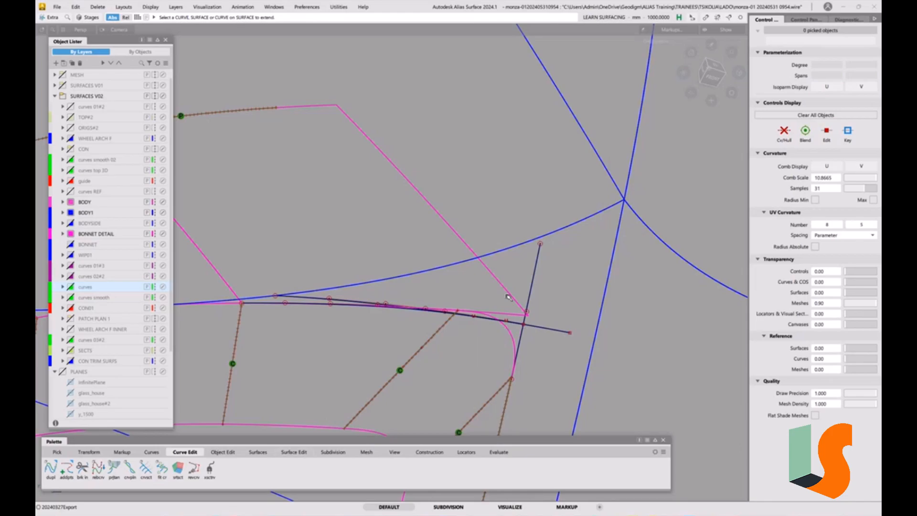
left_click(717, 65)
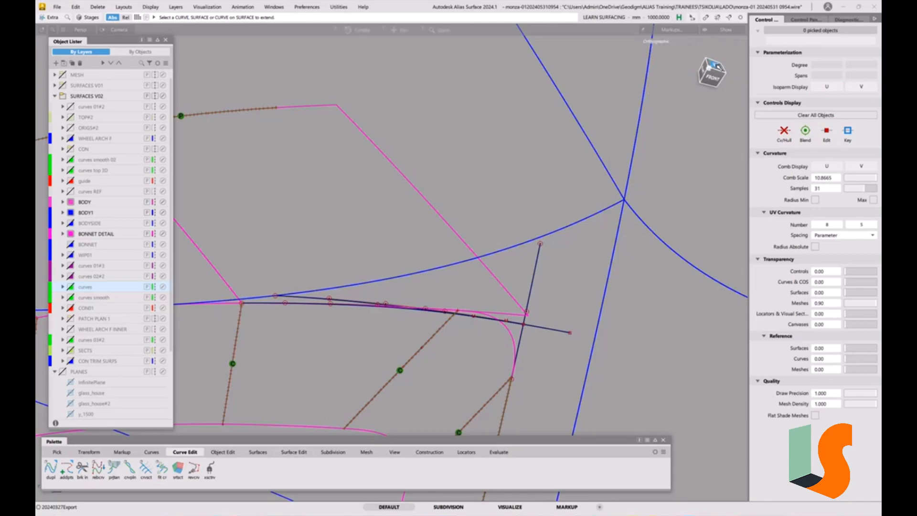
left_click(728, 63)
left_click_drag(508, 353, 528, 362, "ctrl+shift")
left_click(510, 339)
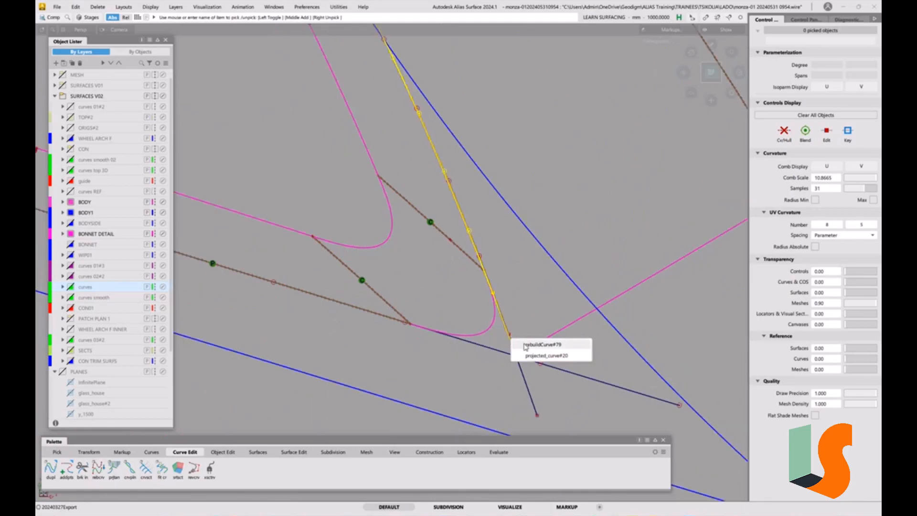
left_click(526, 346)
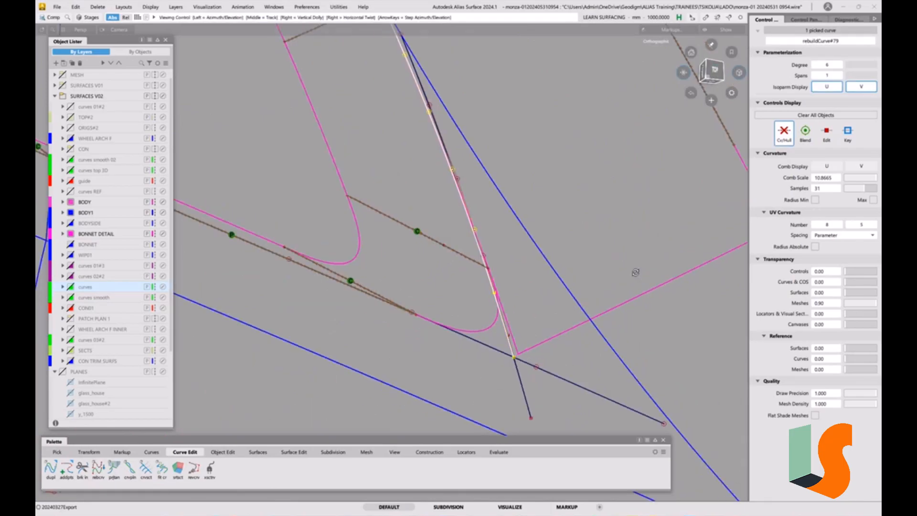
left_click(537, 363)
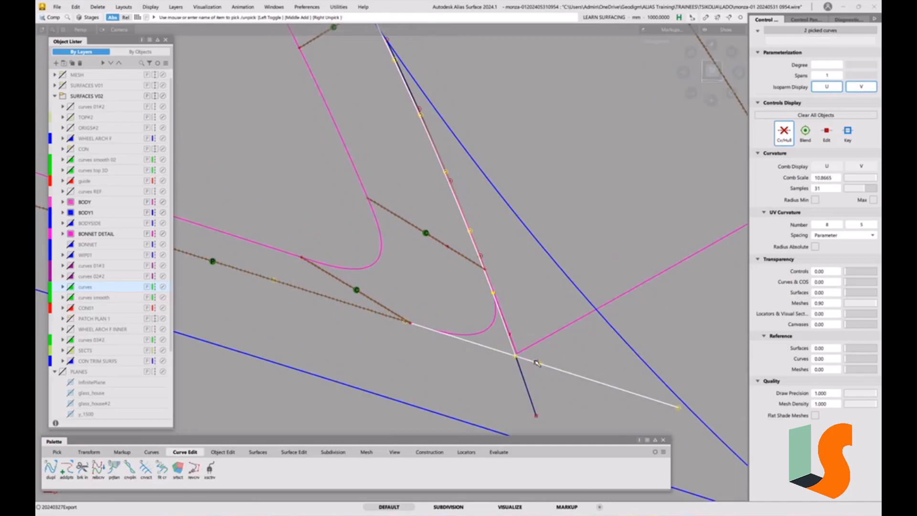
key("alt+h")
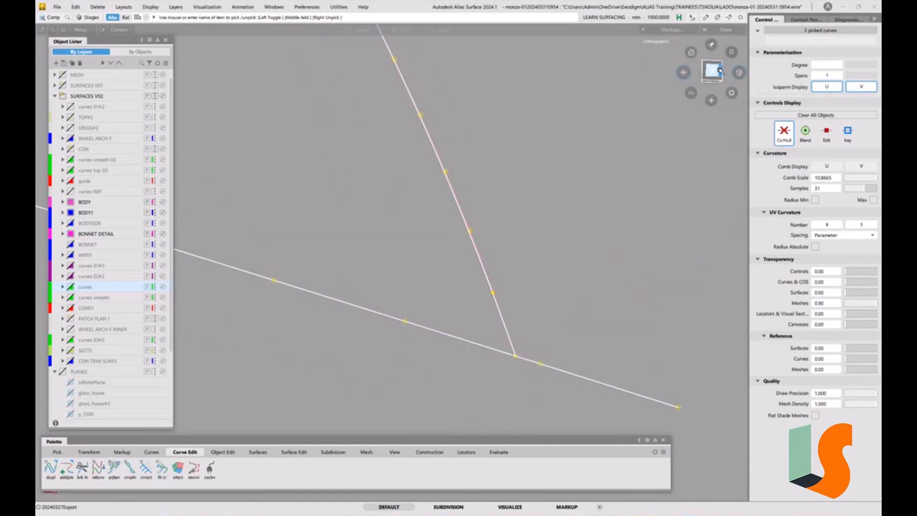
Extend the degree 6 edge curve a short way past the front wall curve.
left_click(713, 71)
left_click_drag(555, 351, 549, 307, "ctrl+shift")
key("alt+e")
left_click(513, 345)
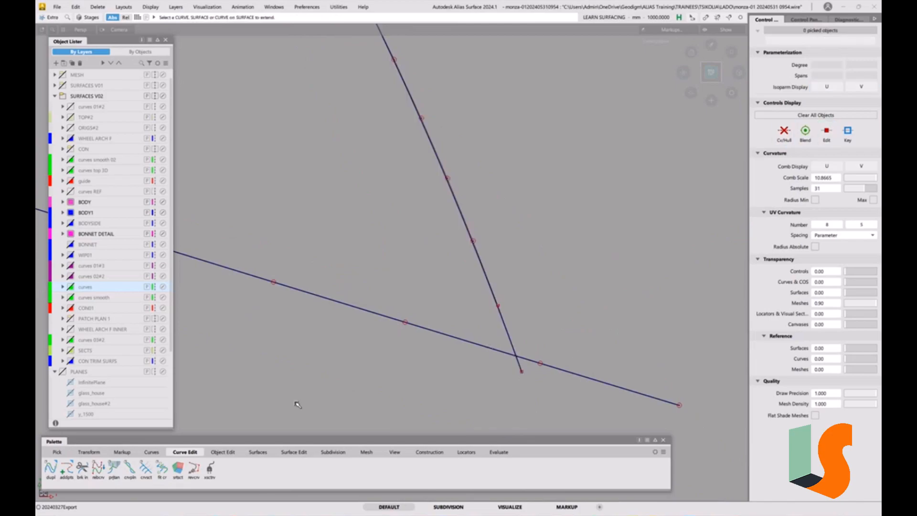
Trim the degree 6 curve at the front wall curve with Curve Section, removing its overshooting end.
left_click(146, 468)
left_click(503, 315)
key("space")
left_click(488, 348)
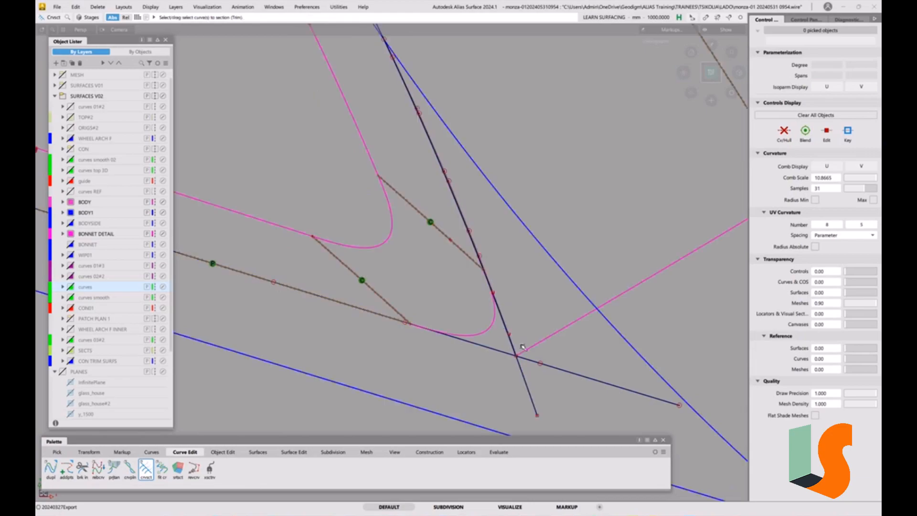
Align the end of the degree 6 curve to the extended projected curve beneath it.
left_click(223, 452)
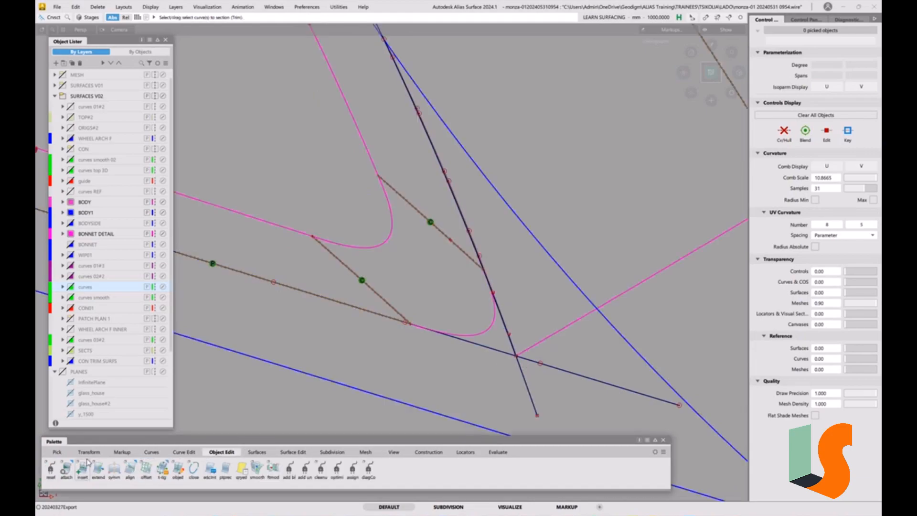
left_click(136, 470)
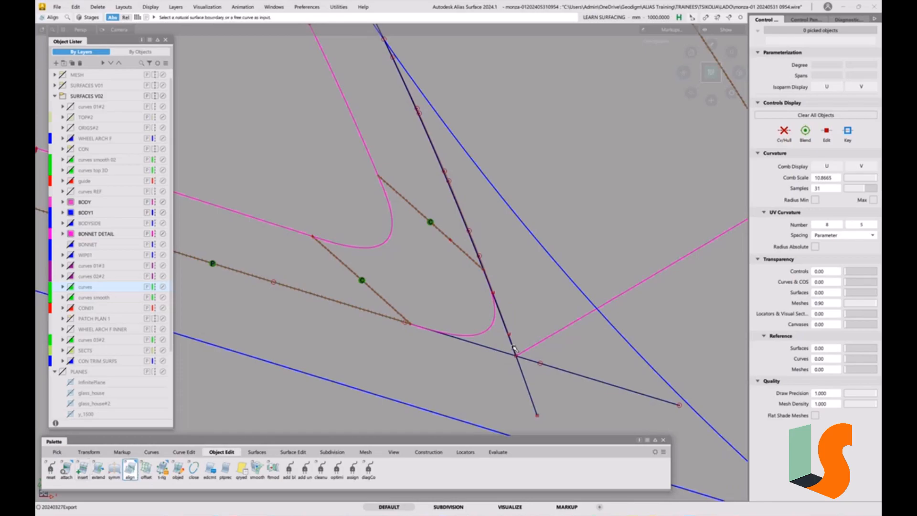
left_click(513, 348)
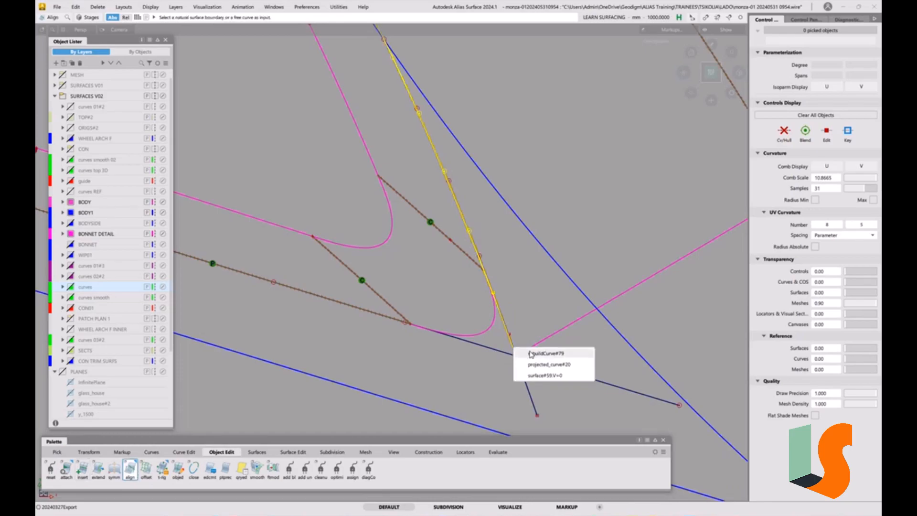
left_click(531, 354)
left_click(525, 380)
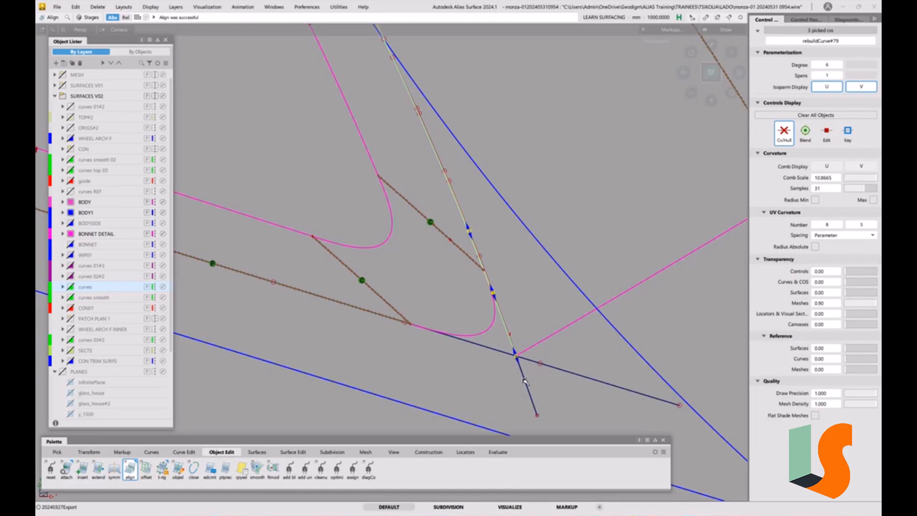
Delete the extended degree 5 projected curve, leaving the aligned degree 6 curve.
left_click_drag(458, 387, 502, 379, "ctrl+shift")
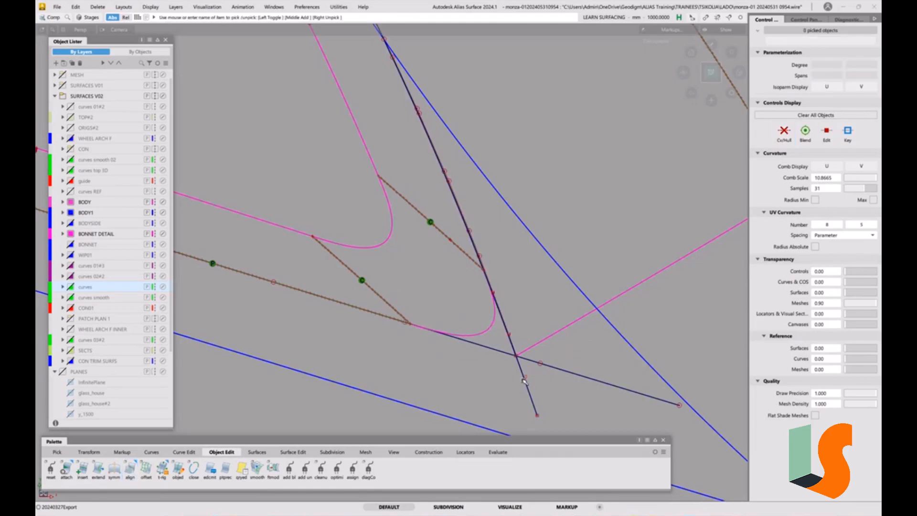
left_click(525, 381)
key("Delete")
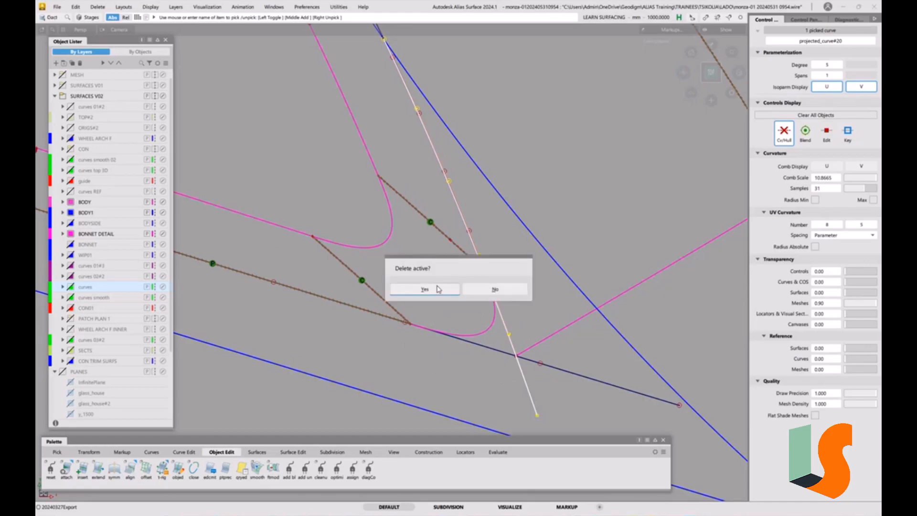
left_click(436, 288)
Align the upper wall surface's lower edge to the degree 6 curve with G0 continuity and explicit U degree 6.
left_click_drag(454, 299, 539, 299, "alt+shift")
left_click_drag(503, 261, 494, 271, "ctrl+shift")
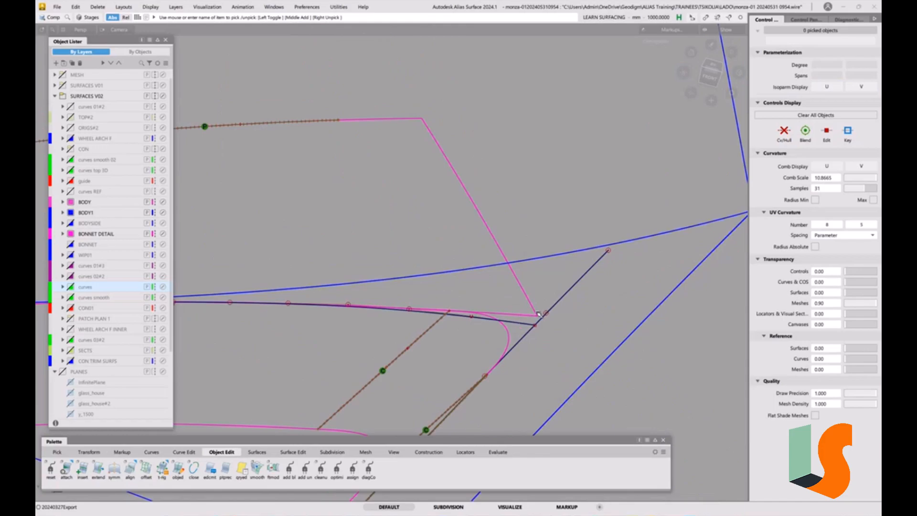
left_click(538, 314)
left_click_drag(533, 225, 632, 313, "alt+shift")
left_click(584, 306)
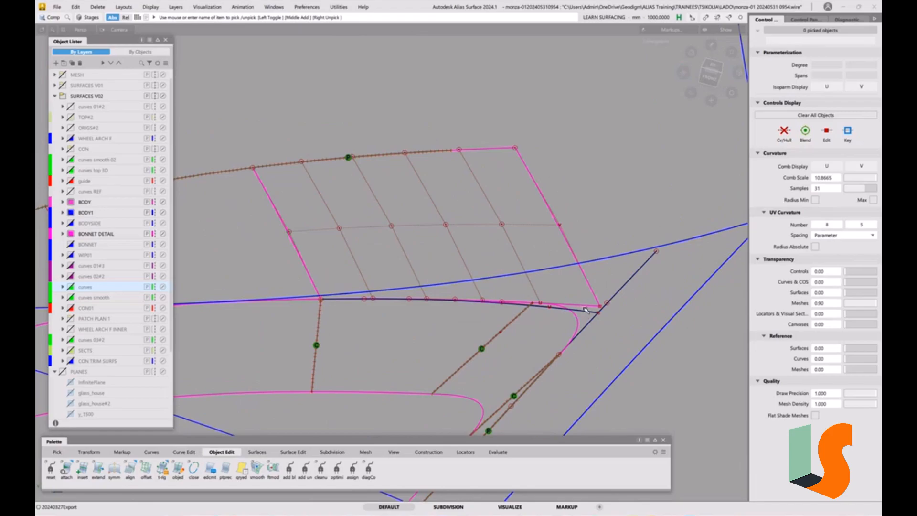
double_click(130, 468)
left_click(151, 69)
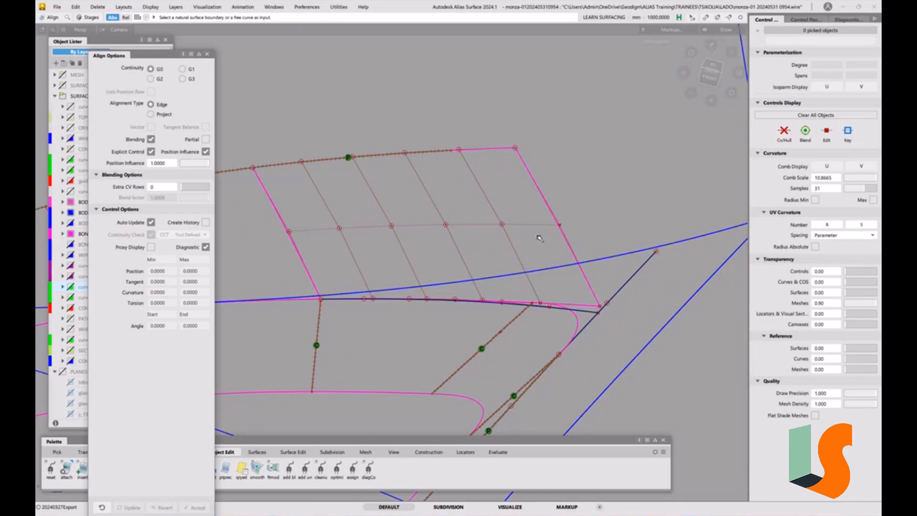
left_click(587, 309)
left_click(588, 313)
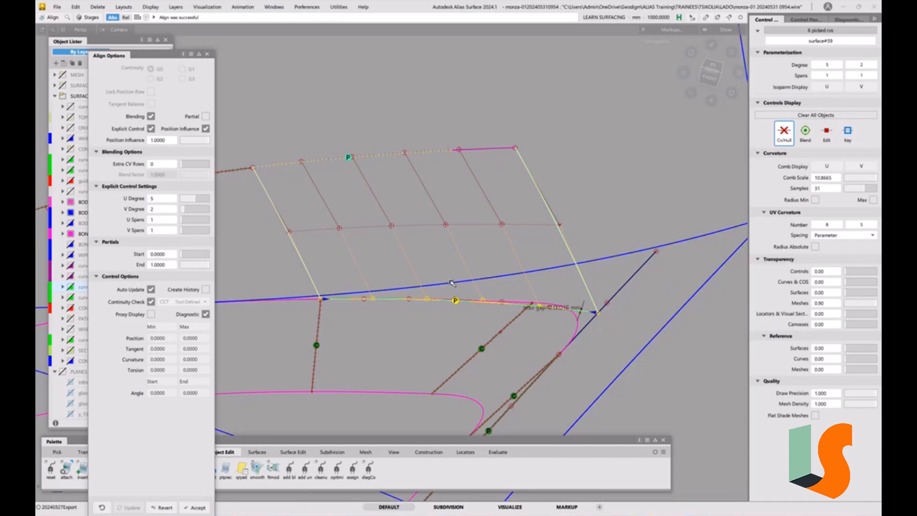
left_click(200, 203)
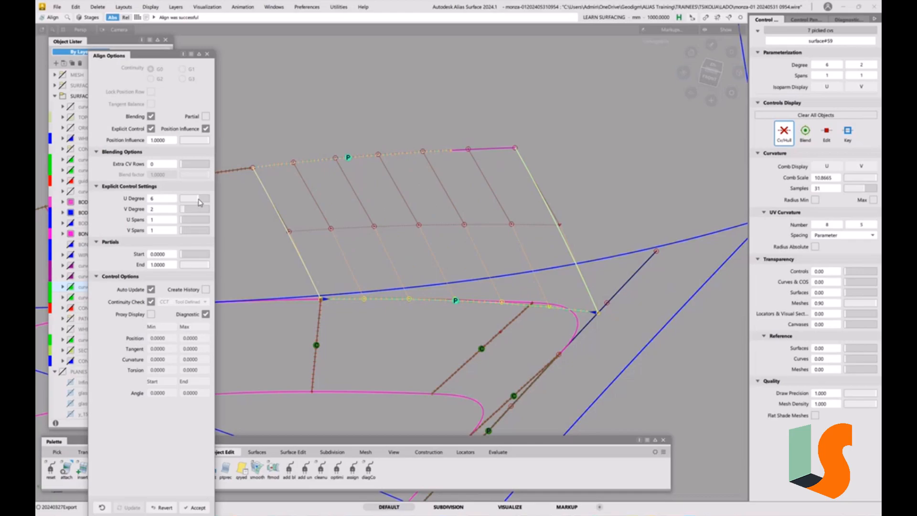
left_click_drag(456, 300, 458, 245, "ctrl+shift")
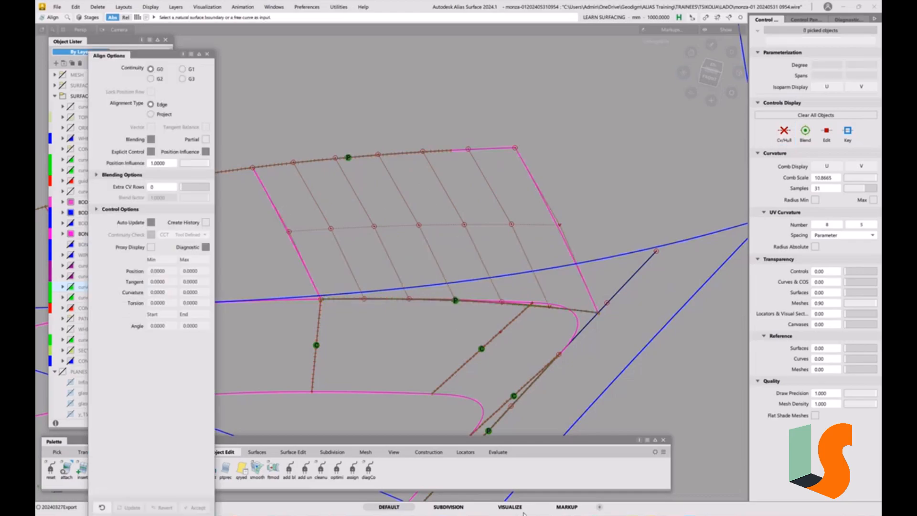
Check G2 curvature continuity on the side edge between the upper wall surface and its neighbour, and inspect the corner shaded.
left_click(498, 452)
double_click(54, 471)
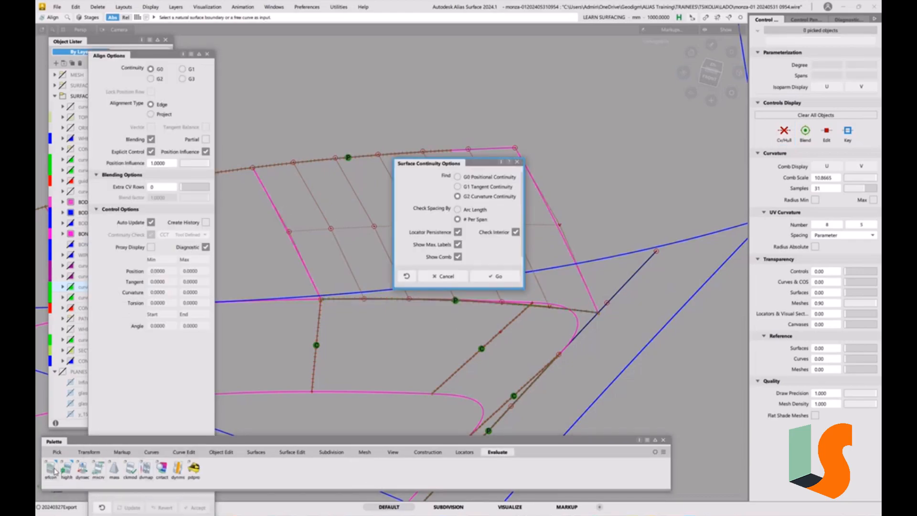
left_click(495, 276)
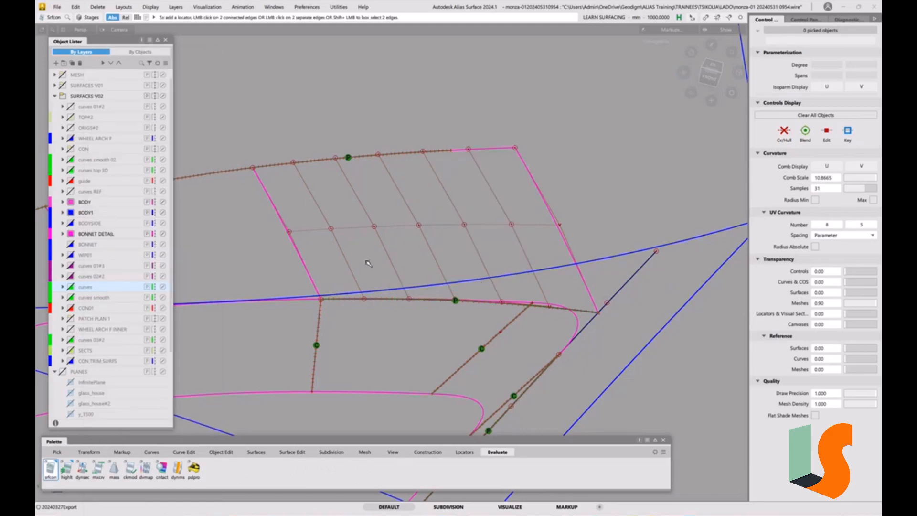
left_click(290, 236)
left_click_drag(475, 298, 476, 276, "ctrl+shift")
key("5")
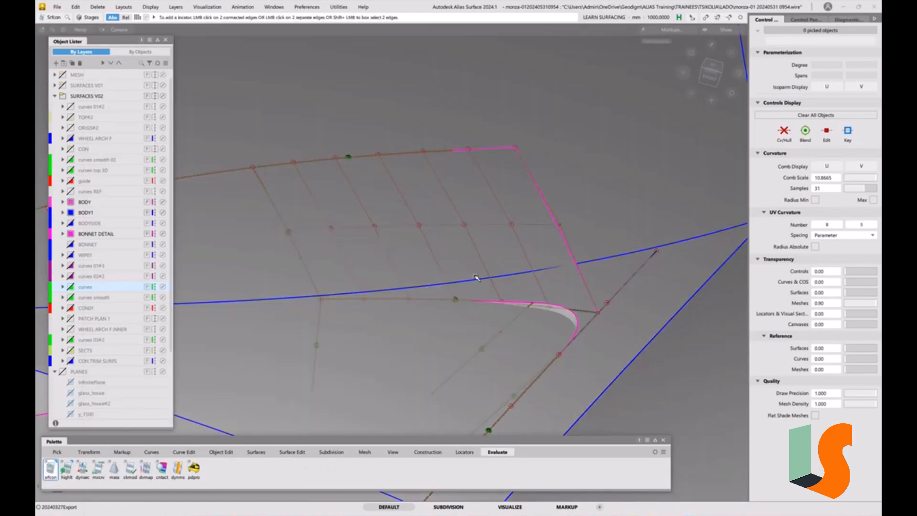
key("5")
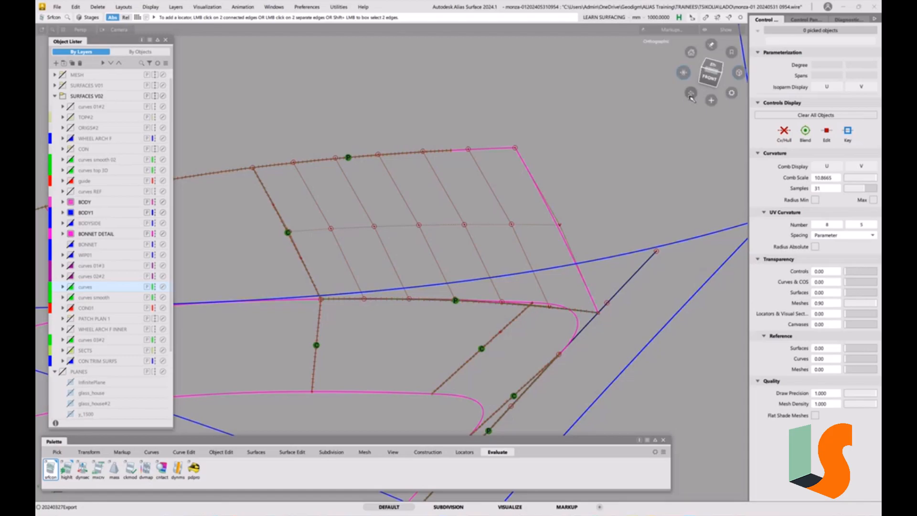
In top view, extend the curve-on-surface along the wall surface's upper edge slightly past the surface's end corner.
left_click(717, 68)
left_click(727, 62)
middle_click_drag(613, 196, 461, 265, "alt+shift")
left_click_drag(503, 246, 482, 245, "ctrl+shift")
left_click(515, 228)
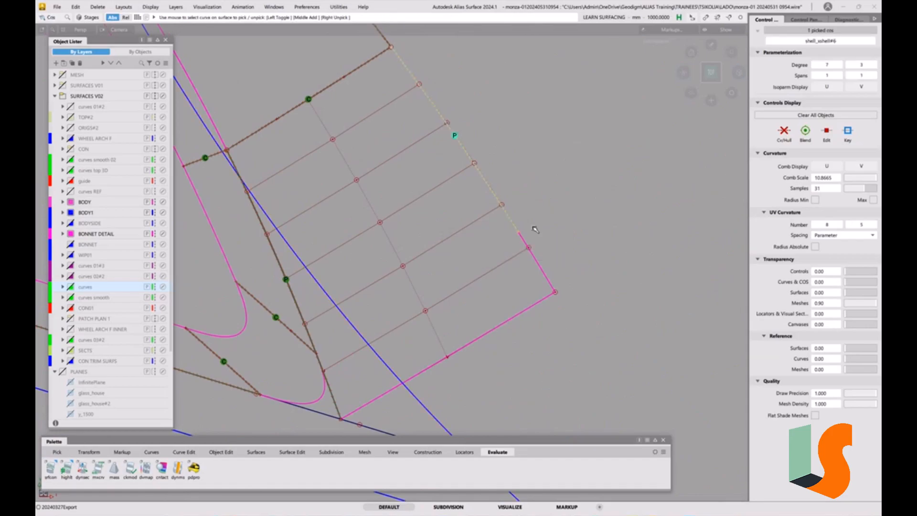
left_click_drag(578, 305, 575, 266, "ctrl+shift")
middle_click_drag(569, 259, 511, 243, "ctrl+shift")
left_click(516, 228)
left_click_drag(553, 163, 621, 306)
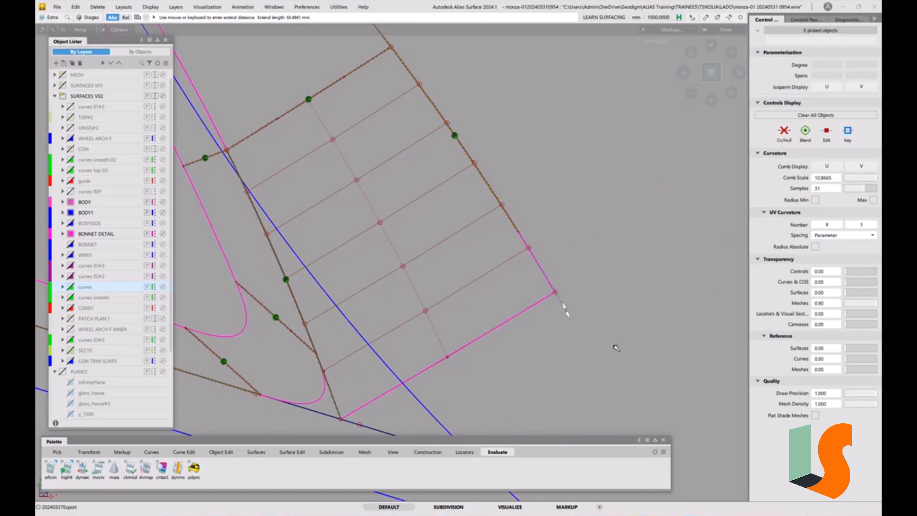
Delete the old continuity locator on the wall surface's upper edge.
left_click_drag(474, 181, 479, 247, "ctrl+shift")
left_click(471, 169)
key("Delete")
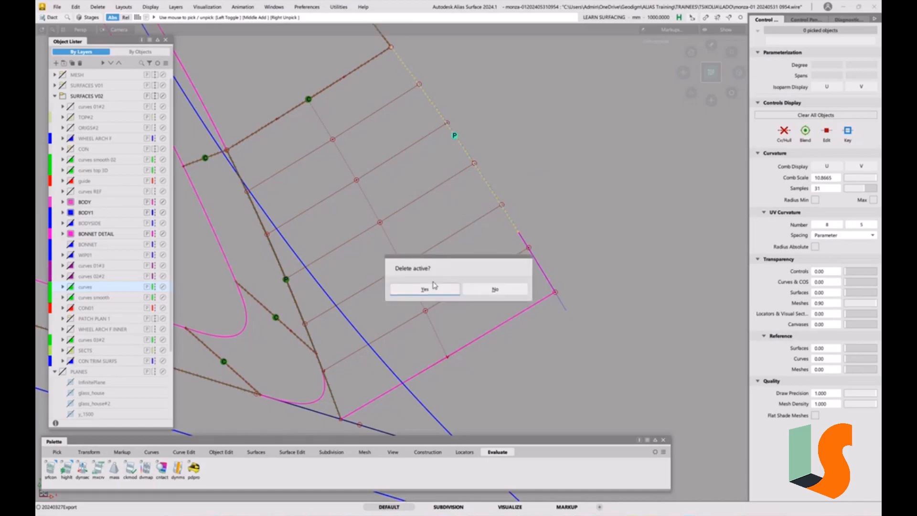
left_click(432, 287)
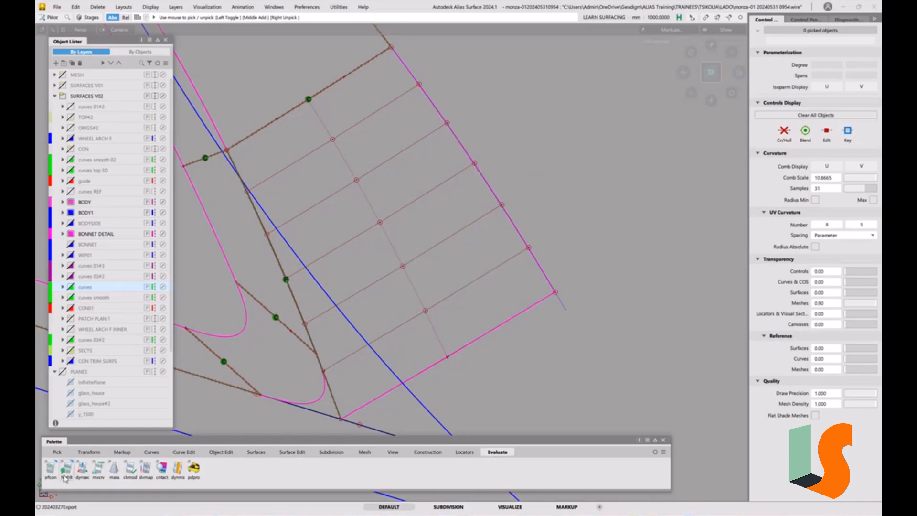
Check G0 positional continuity between the wall surface's upper edge and the adjoining curve-on-surface.
double_click(52, 470)
left_click(473, 177)
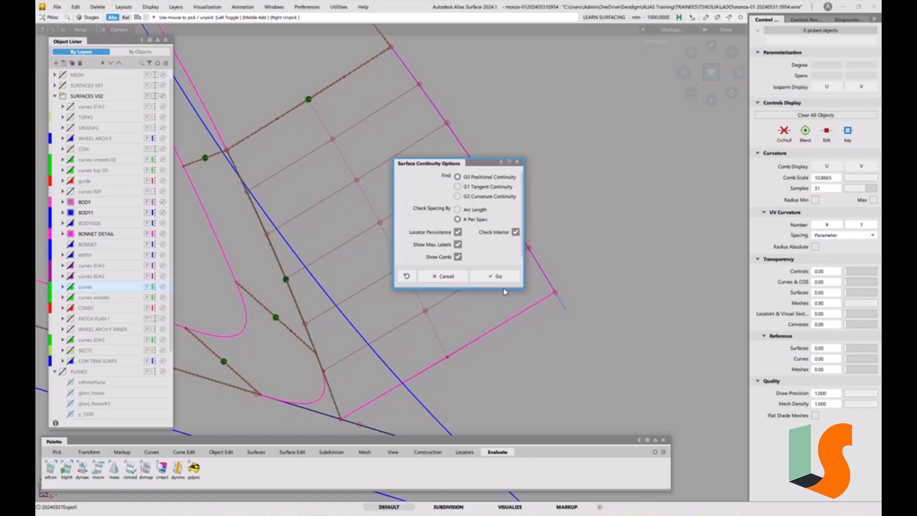
left_click(497, 277)
left_click(520, 233)
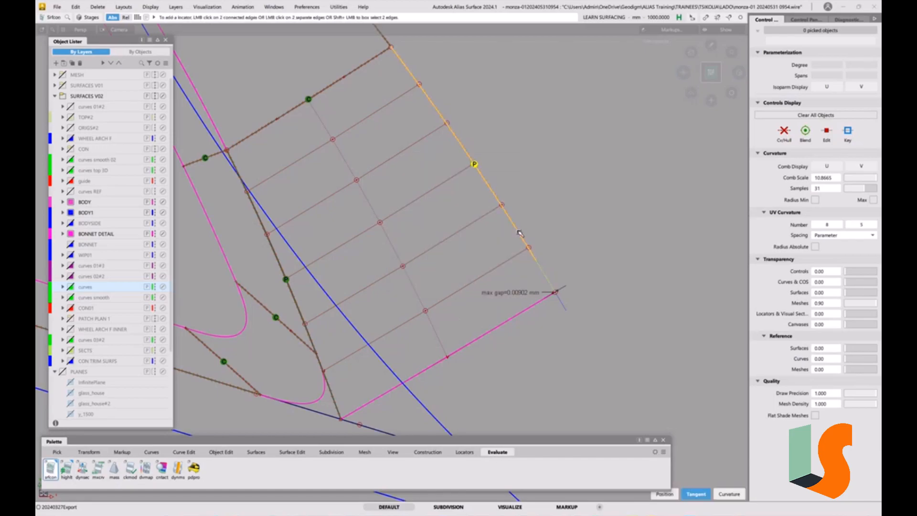
Delete the curve-on-surface running along the wall surface's upper edge.
left_click_drag(544, 271, 516, 259, "ctrl+shift")
left_click(521, 237)
key("Delete")
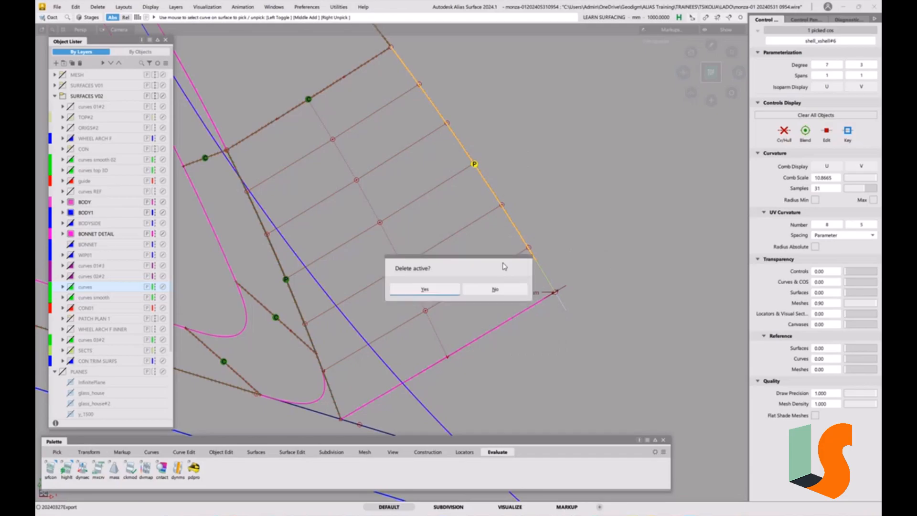
left_click(423, 288)
right_click_drag(521, 265, 509, 295, "alt+shift")
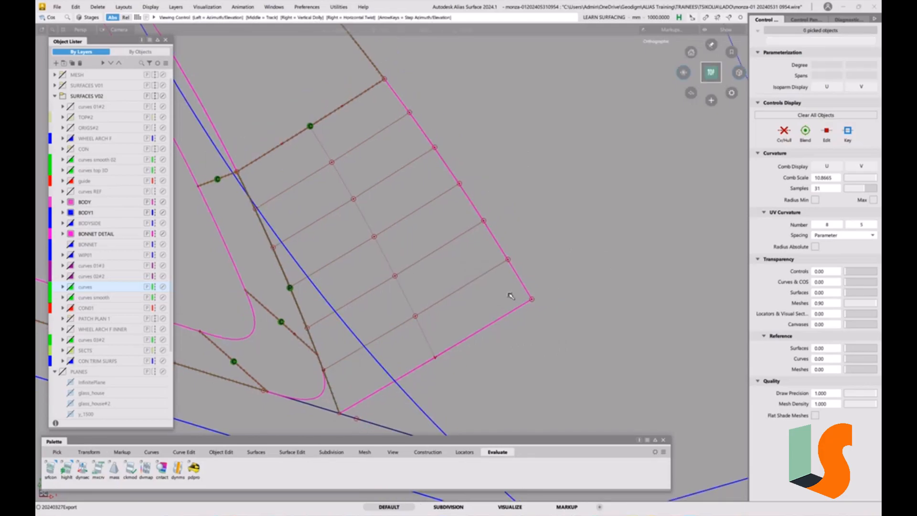
Try to align the wall surface's upper edge to the shell's trim edge with G0, Project along Z and Blending off.
left_click(229, 453)
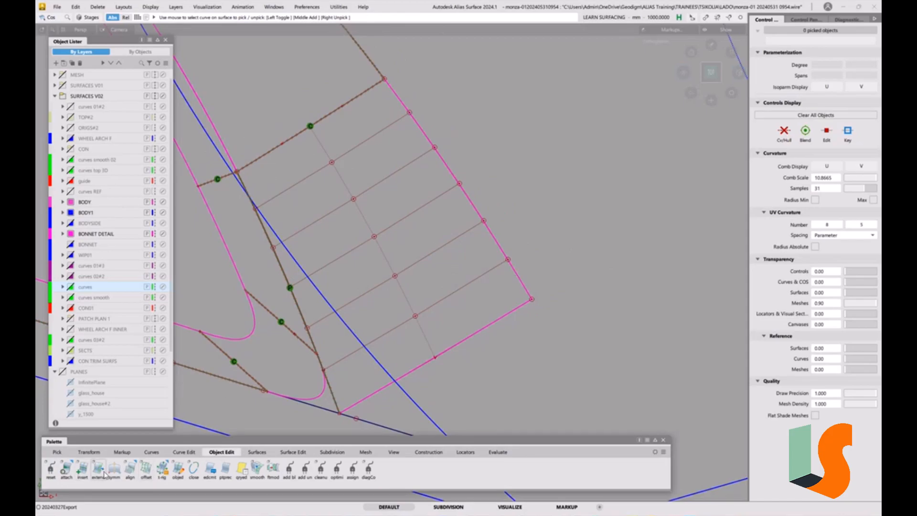
double_click(130, 468)
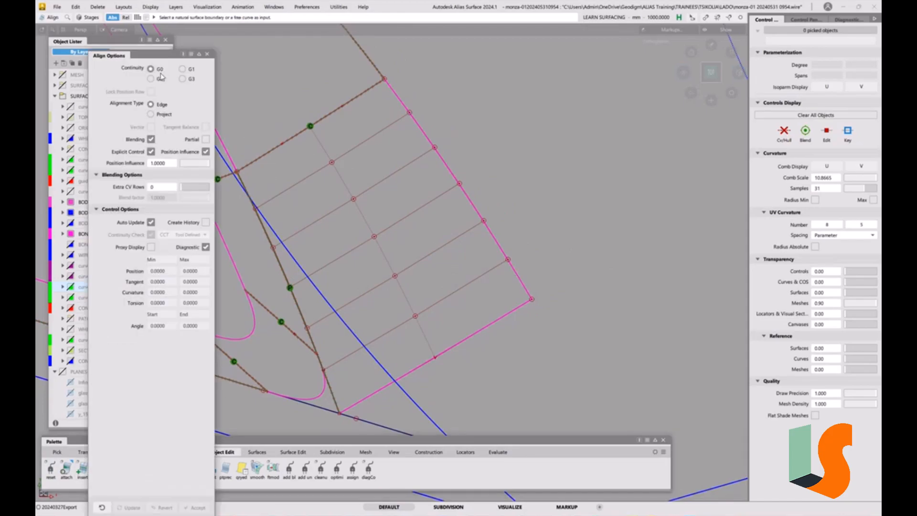
left_click(151, 114)
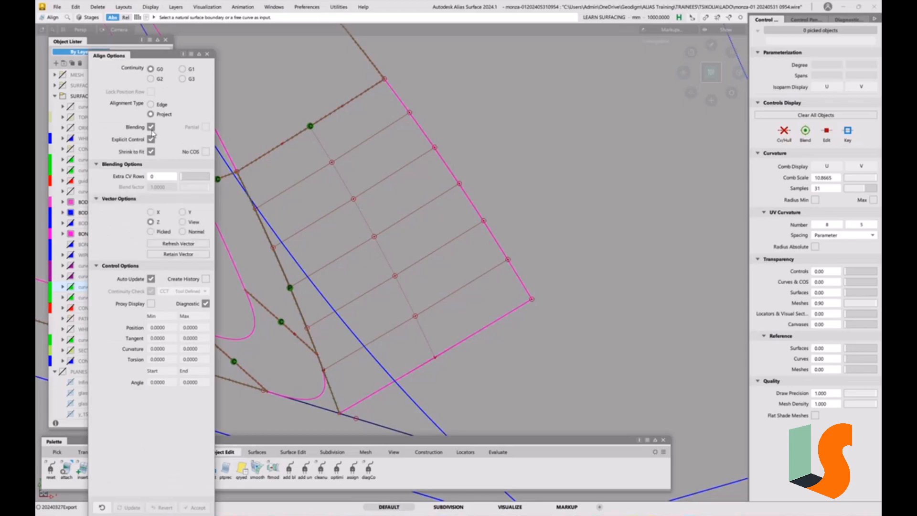
left_click(151, 127)
left_click(478, 216)
left_click(413, 403)
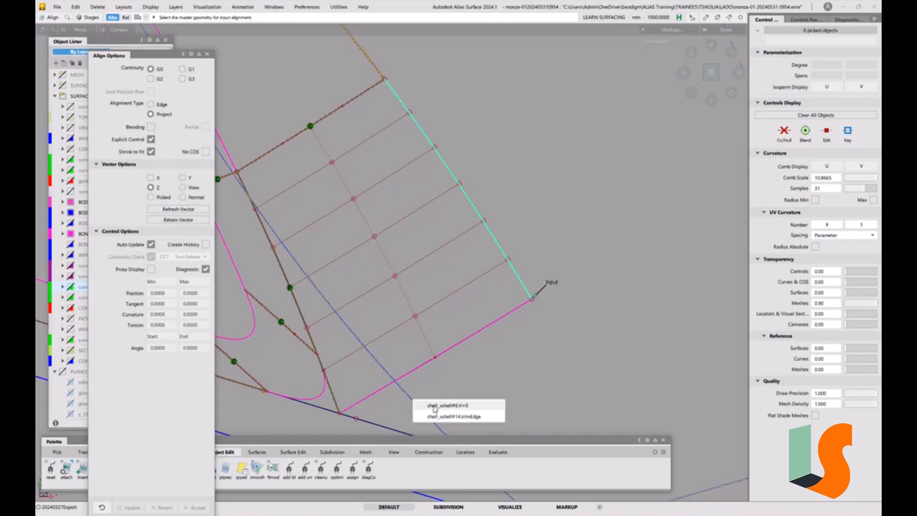
left_click(442, 416)
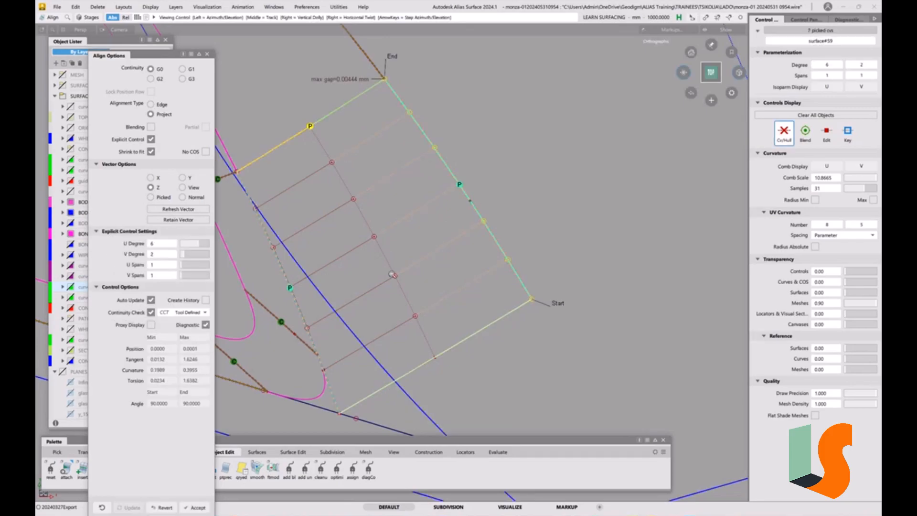
right_click_drag(392, 258, 405, 148, "alt+shift")
middle_click_drag(413, 156, 418, 191, "alt+shift")
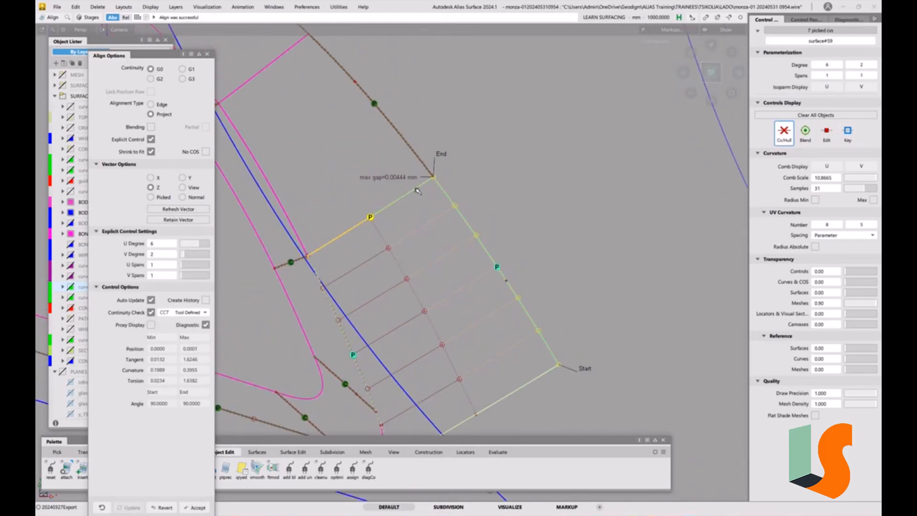
left_click(165, 507)
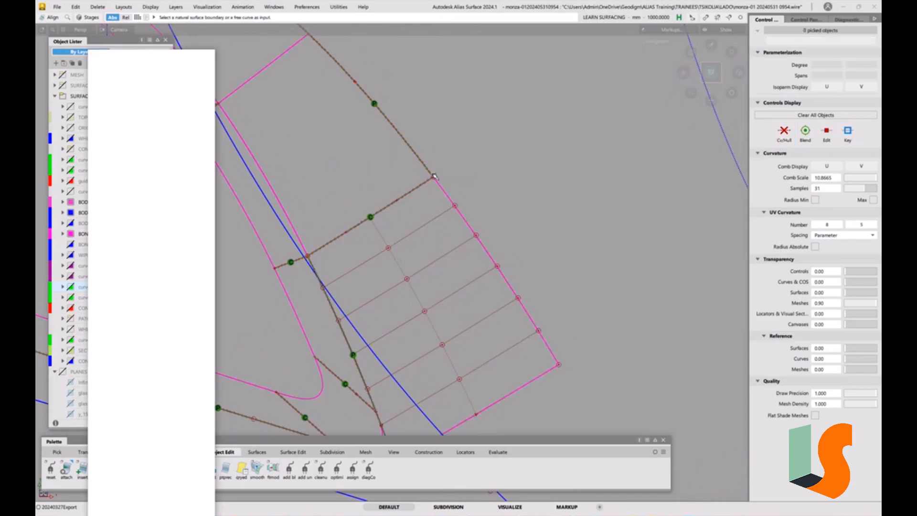
Try a distance measurement at the corner where the wall surface meets its neighbour's upper edge, and delete the measurement locator.
scroll(439, 180, "up", 5)
right_click_drag(436, 181, 481, 217, "alt+shift")
middle_click_drag(589, 357, 328, 212, "alt+shift")
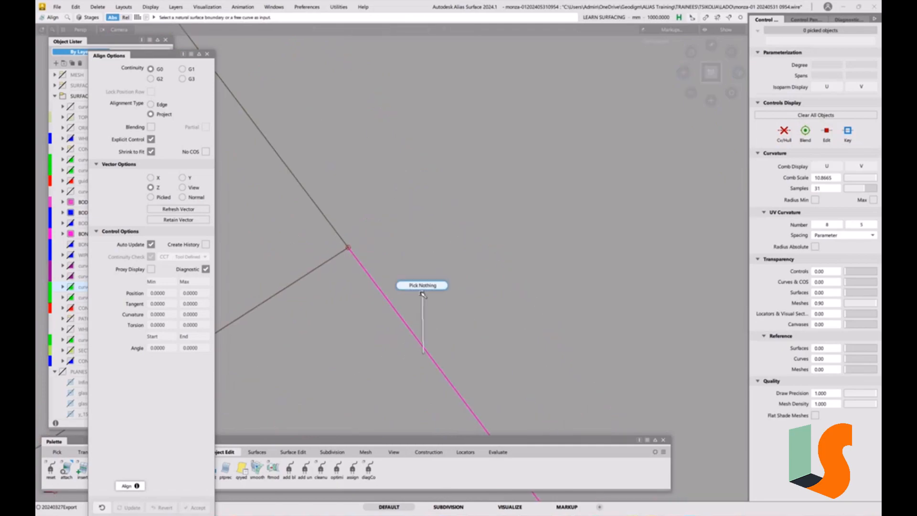
left_click(207, 54)
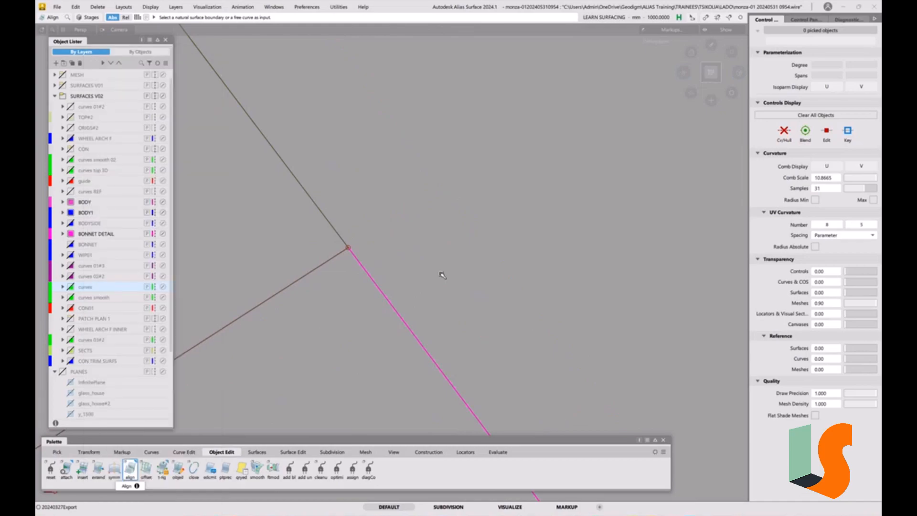
left_click(467, 454)
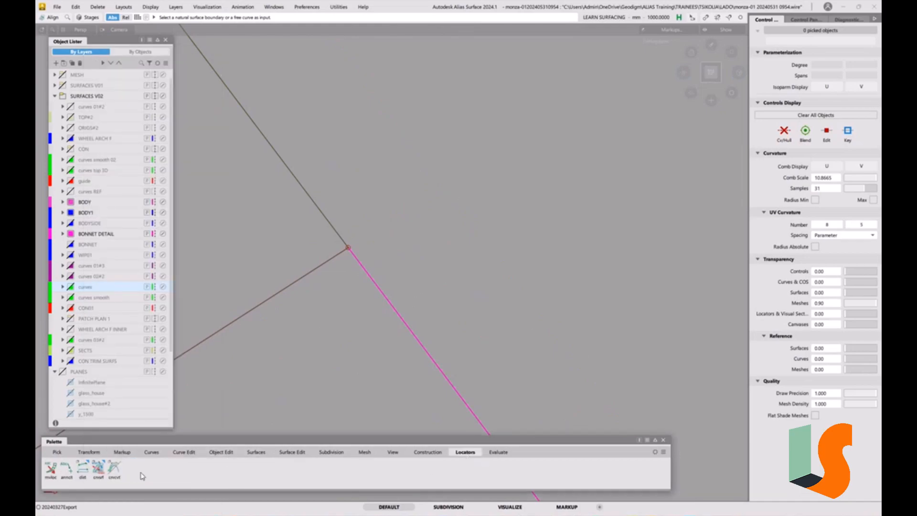
left_click(81, 471)
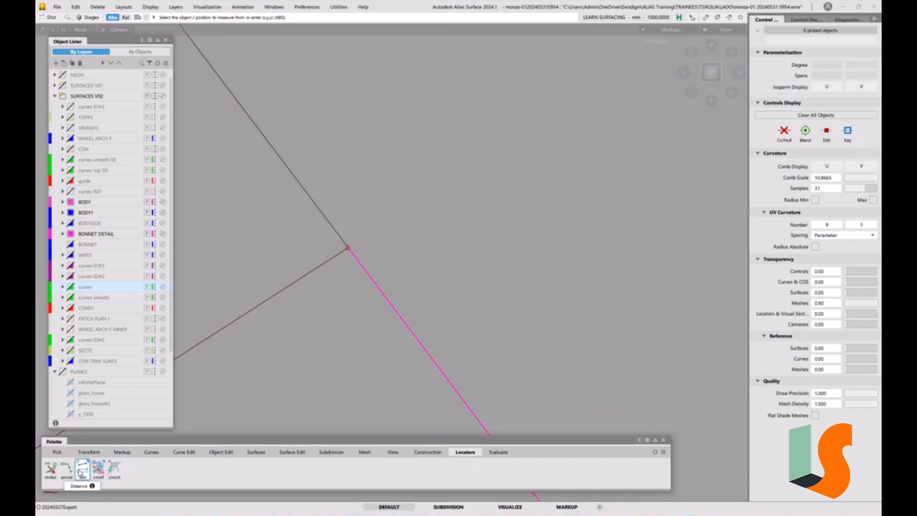
left_click(332, 226)
left_click(407, 234)
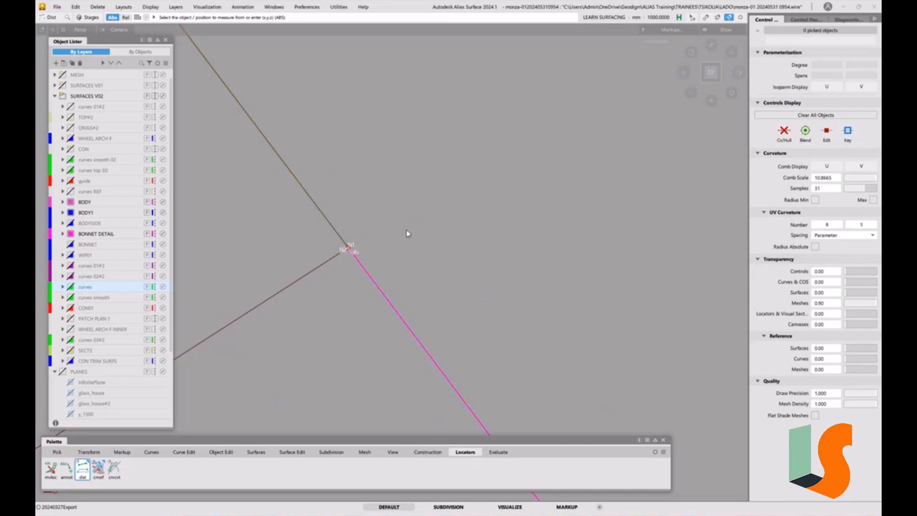
left_click(401, 319)
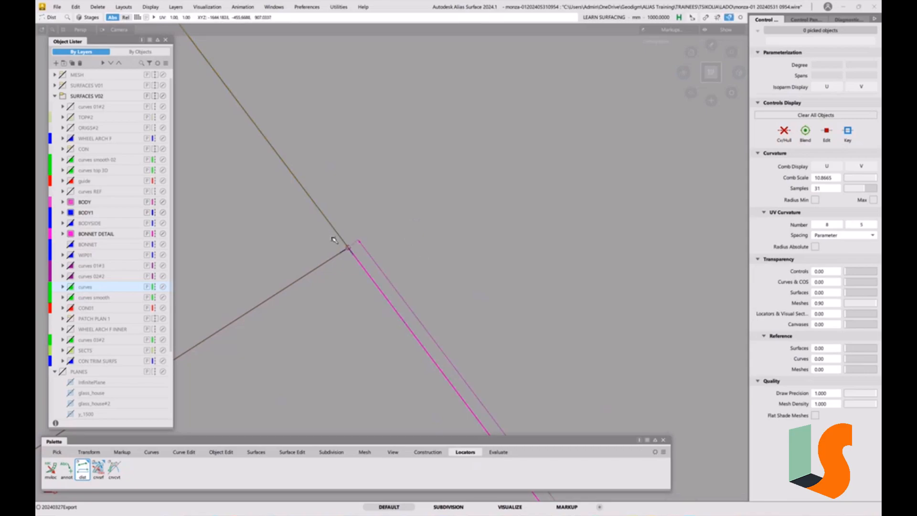
left_click_drag(332, 237, 335, 239, "ctrl+alt")
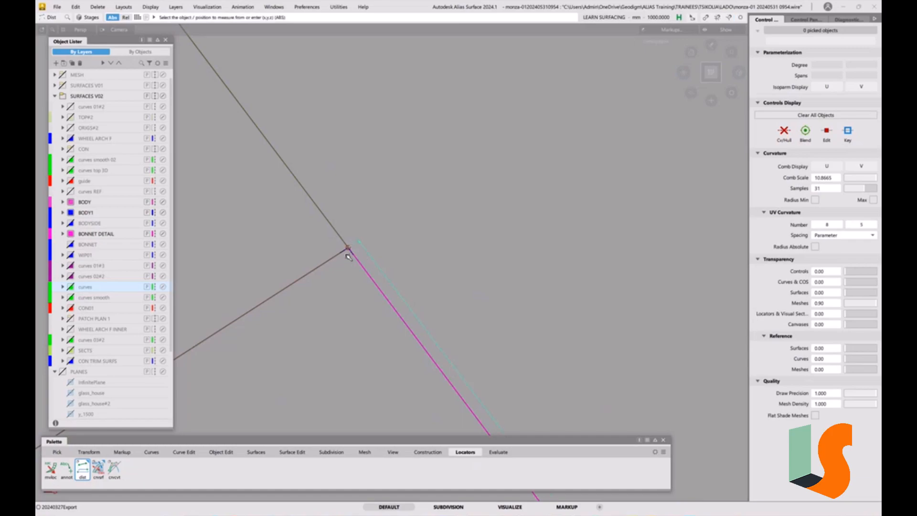
key("Delete")
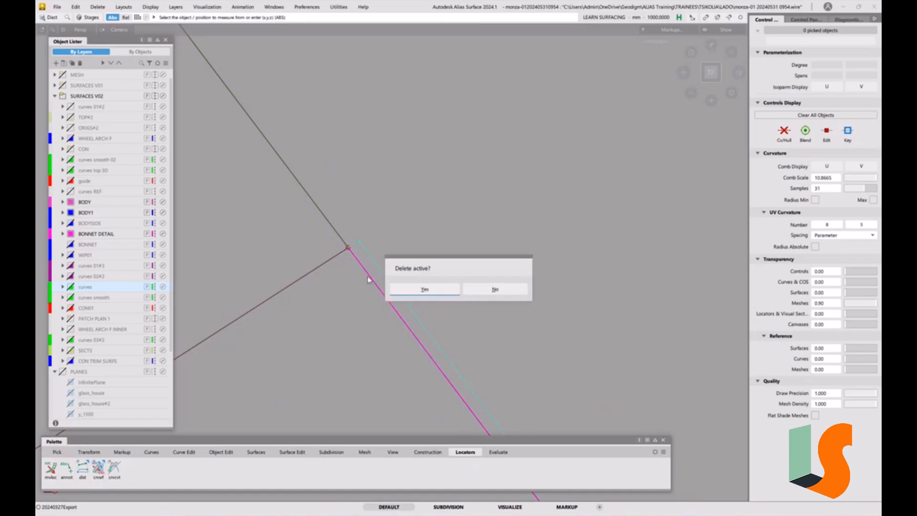
left_click(419, 290)
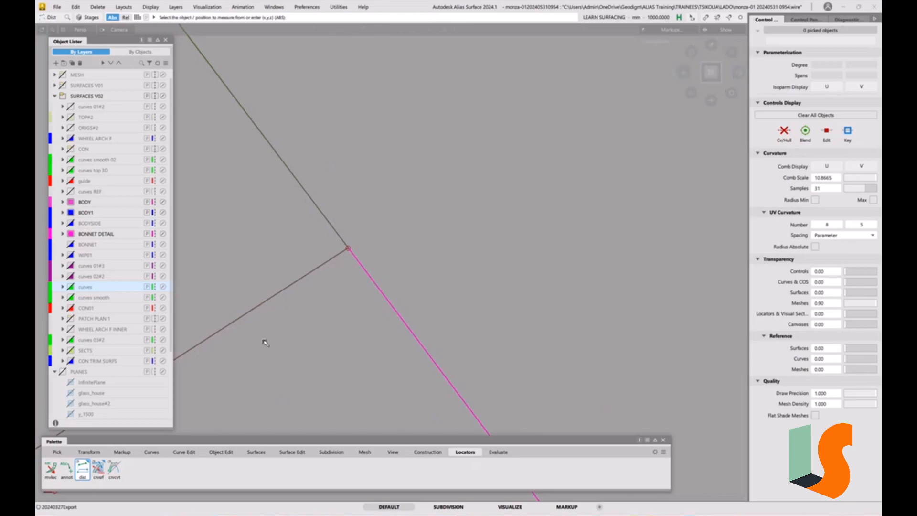
Measure the distance from the wall surface's upper corner to the neighbouring curve-on-surface, picking its cos entry.
double_click(83, 470)
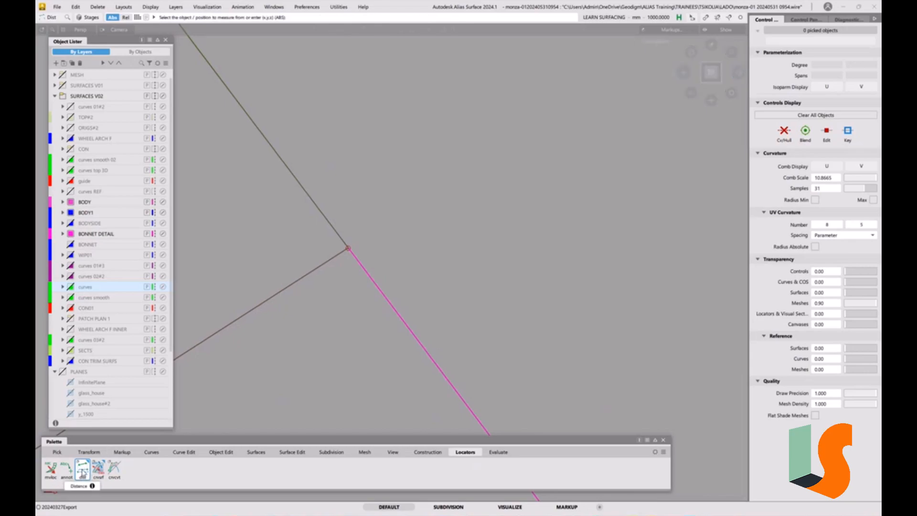
left_click(495, 279)
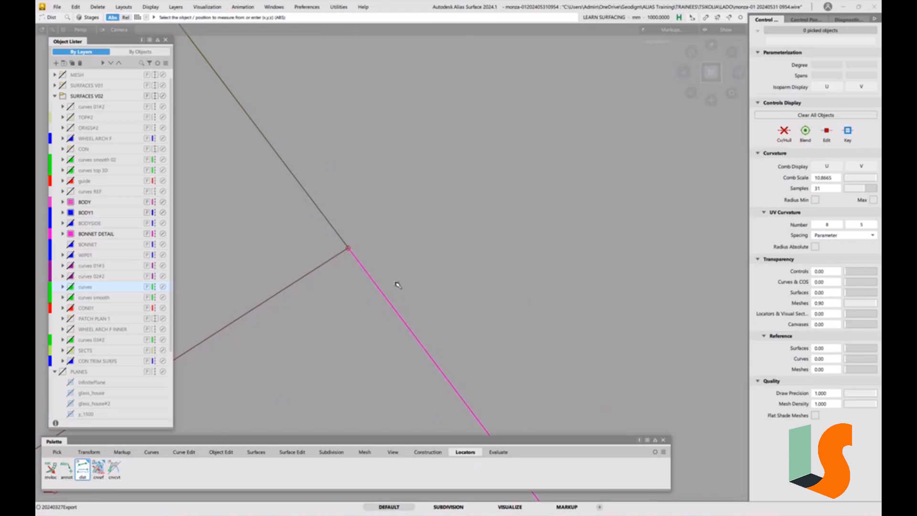
left_click(349, 247)
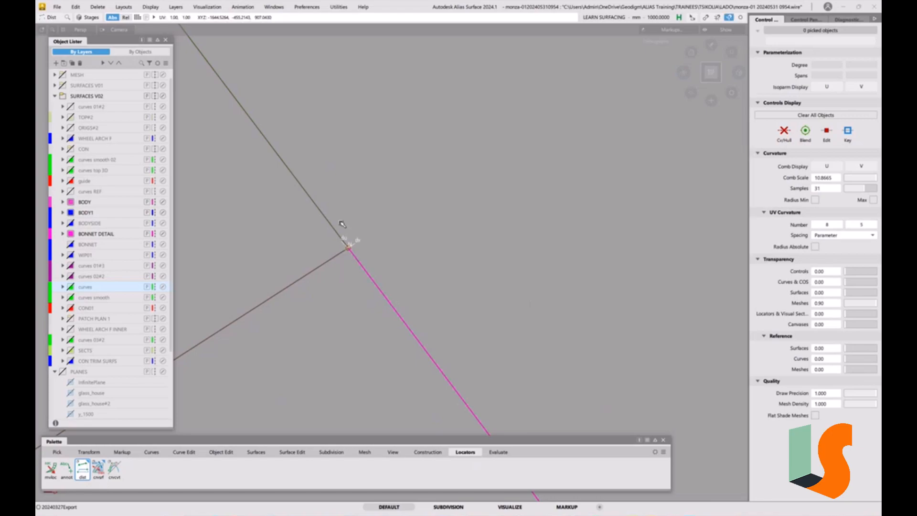
left_click(333, 229)
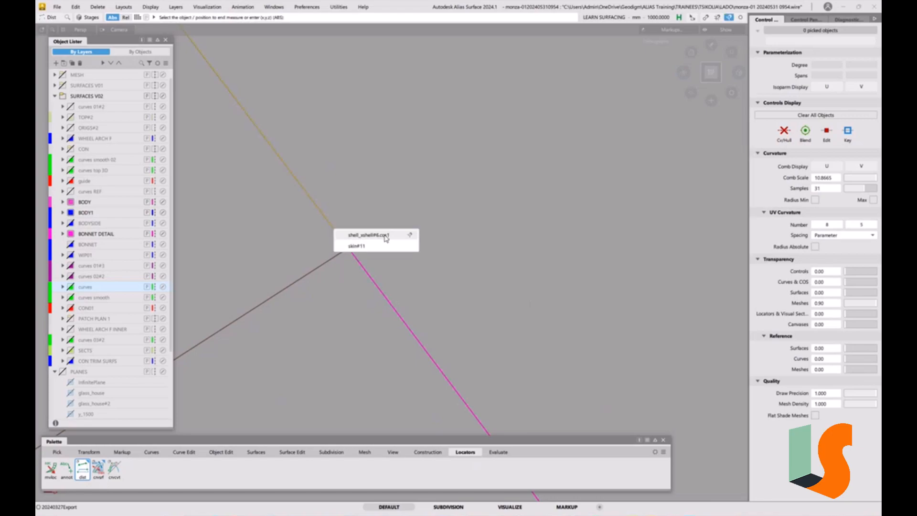
left_click(409, 235)
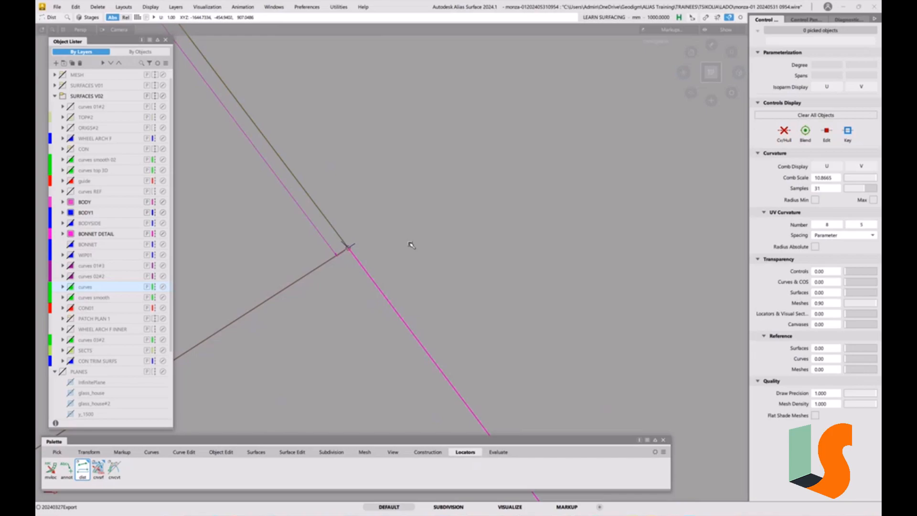
Delete the distance locator and the continuity locator along the neighbouring surface's upper edge.
left_click_drag(355, 260, 354, 324, "ctrl+shift")
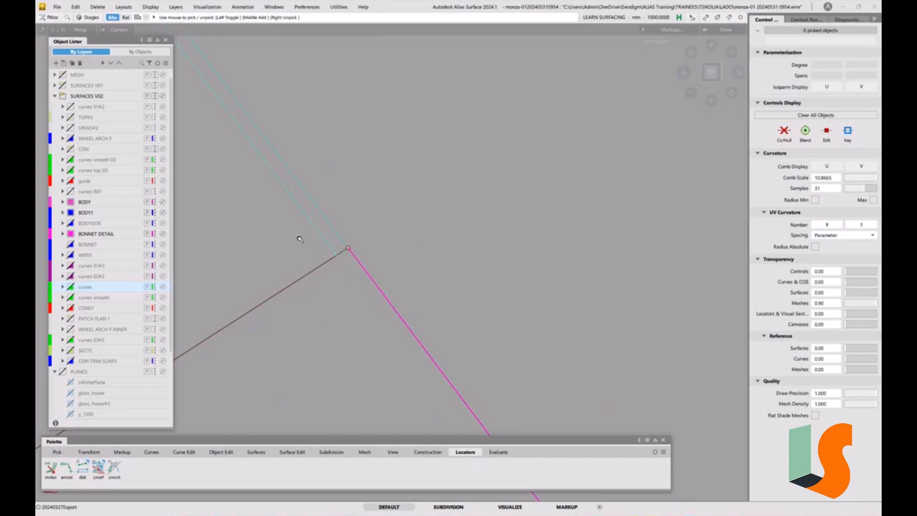
key("Delete")
left_click(419, 289)
right_click_drag(376, 261, 380, 363, "alt+shift")
right_click_drag(332, 233, 339, 318, "alt+shift")
mouse_move(335, 256)
right_mouse_down("alt+shift")
mouse_move(369, 356)
mouse_move(342, 334)
mouse_move(340, 279)
right_mouse_up("alt+shift")
mouse_move(325, 354)
right_mouse_down("alt+shift")
mouse_move(319, 305)
mouse_move(333, 266)
right_mouse_up("alt+shift")
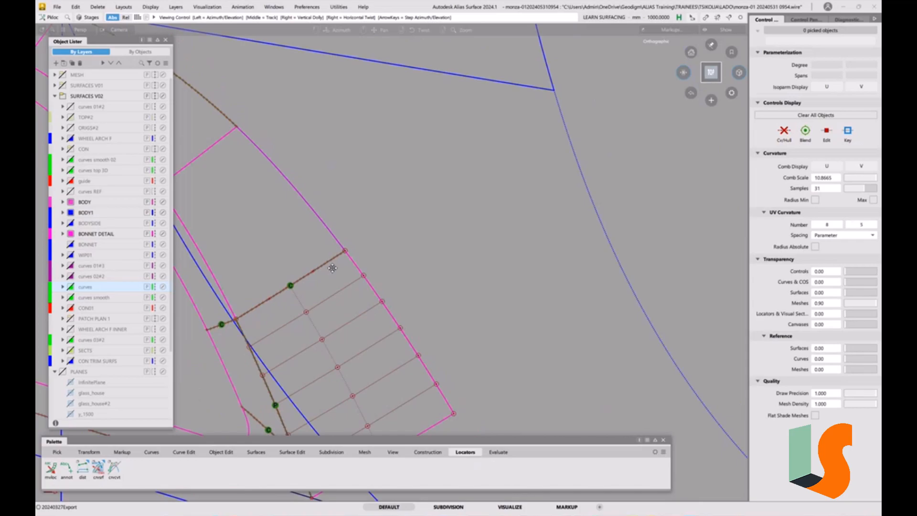
Project the wall surface's upper edge along Z onto the large blue shell surface as a curve-on-surface.
middle_click_drag(384, 350, 392, 285, "alt+shift")
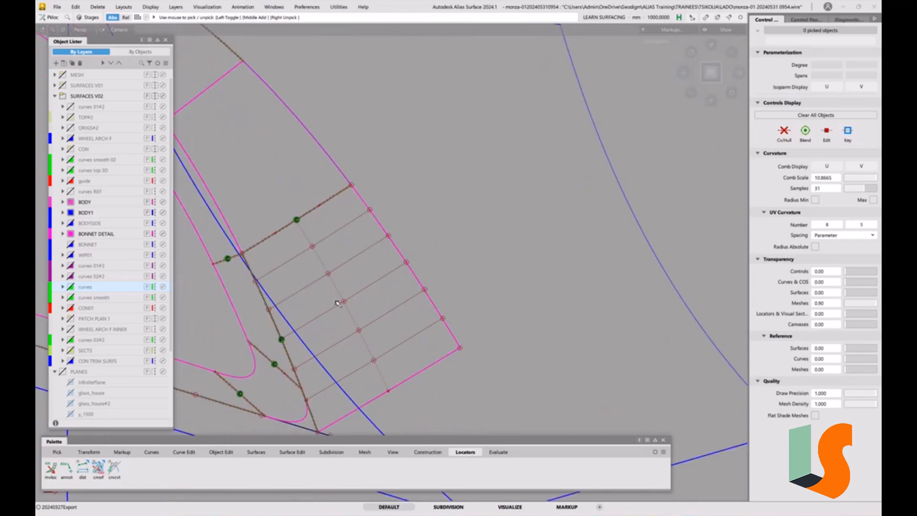
left_click(300, 455)
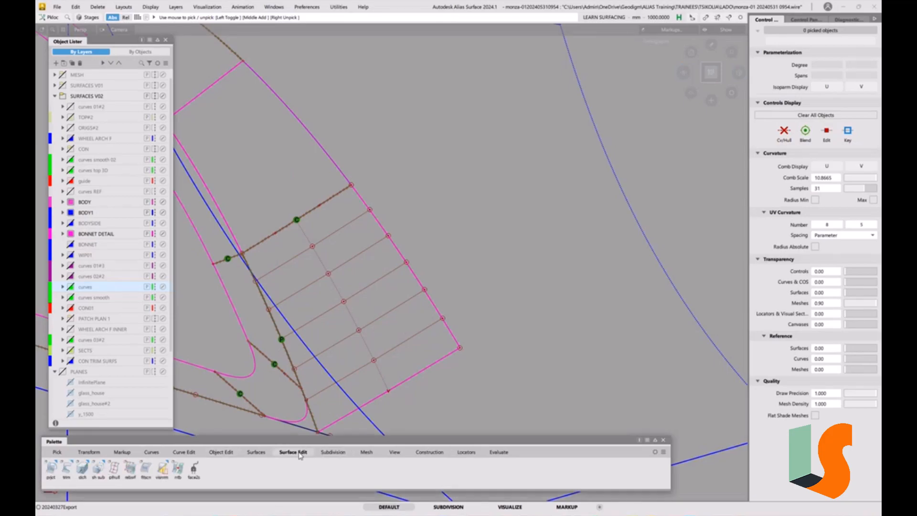
double_click(51, 468)
left_click(163, 70)
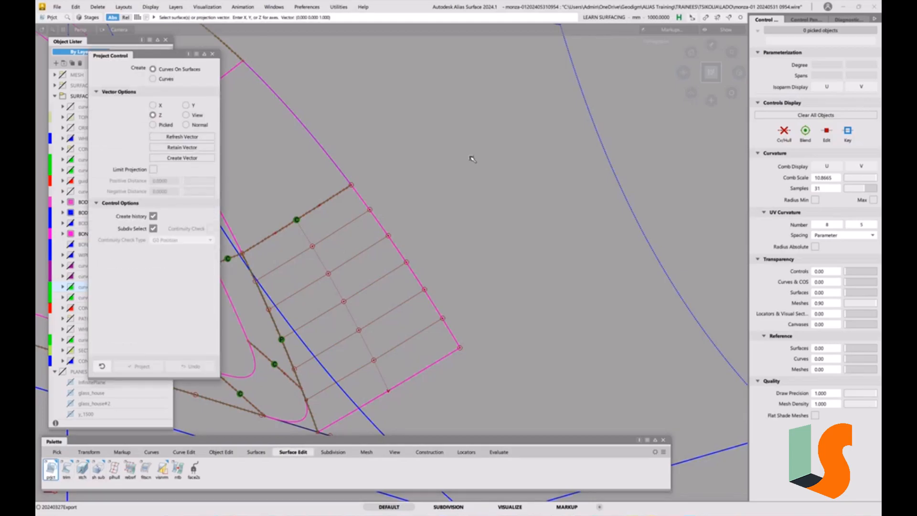
left_click(594, 139)
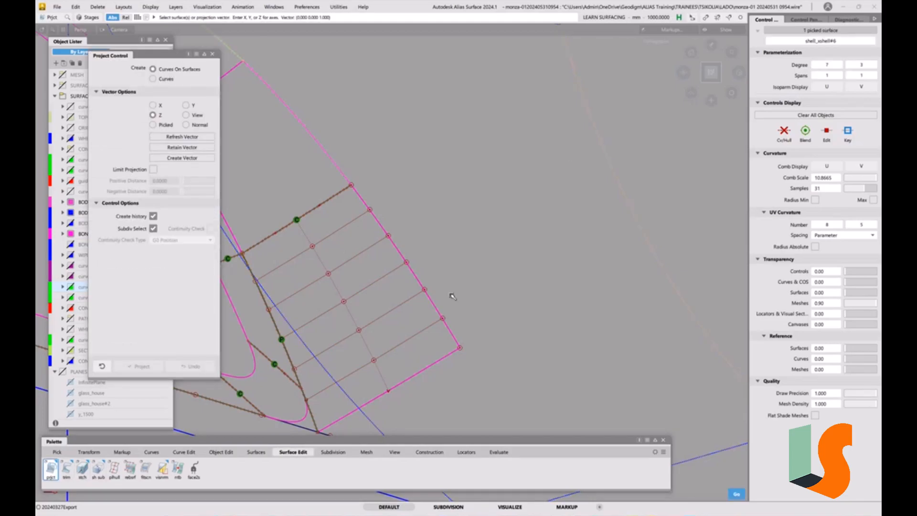
left_click(424, 288)
left_click(498, 337)
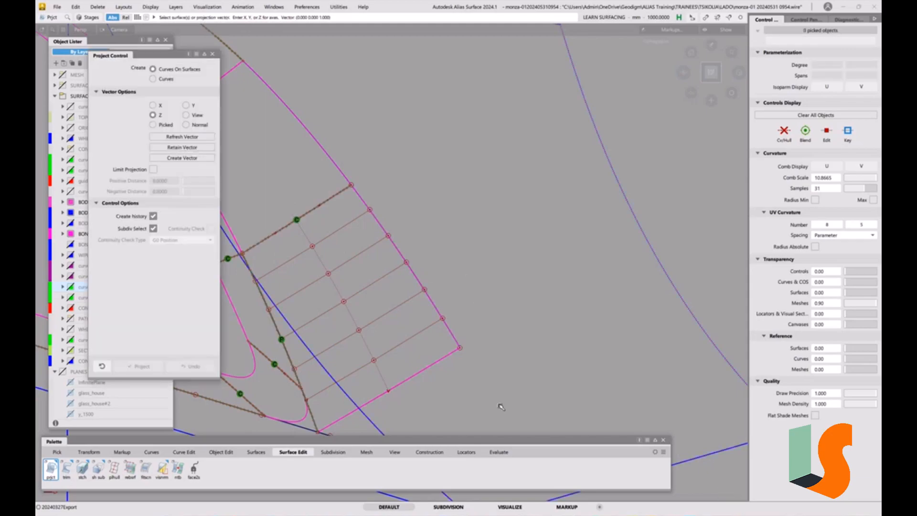
Place a surface continuity locator on the wall surface's upper edge against the new curve-on-surface, and inspect the corner.
left_click(499, 452)
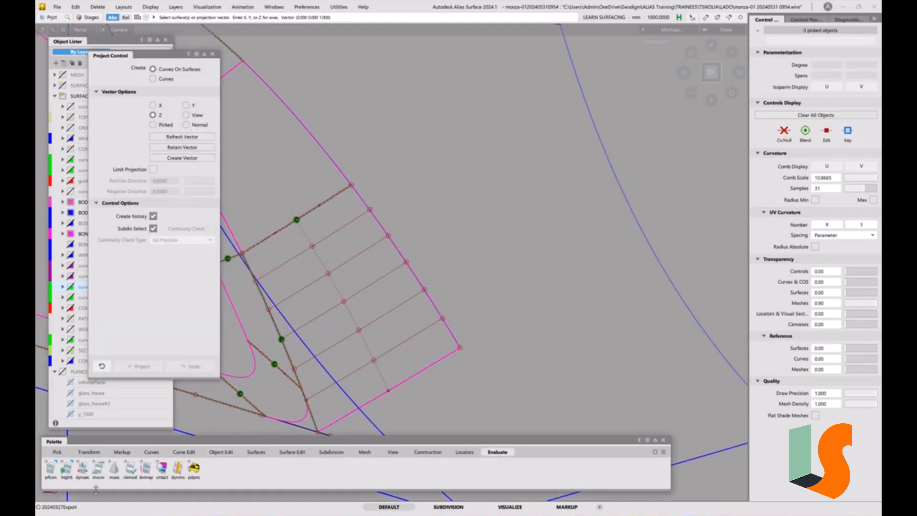
double_click(51, 468)
left_click(496, 276)
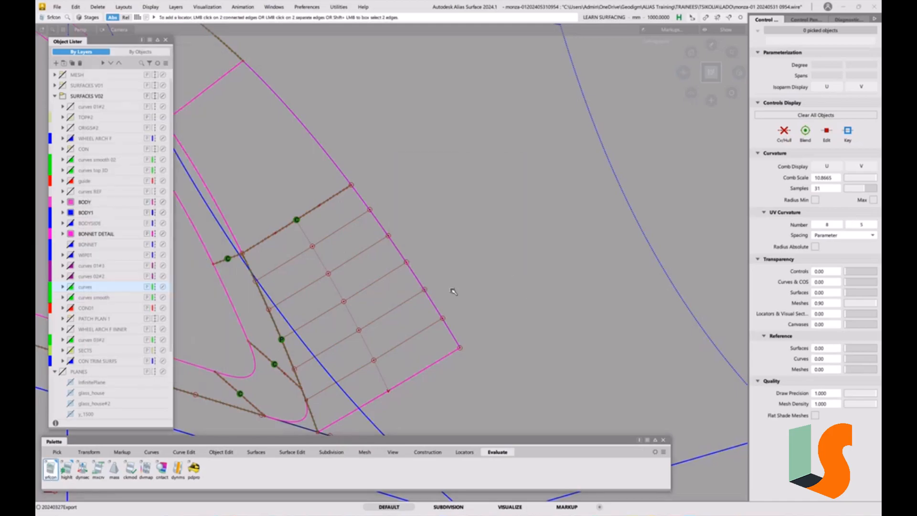
left_click(433, 304)
left_click(464, 302)
middle_click_drag(440, 289, 457, 280, "alt+shift")
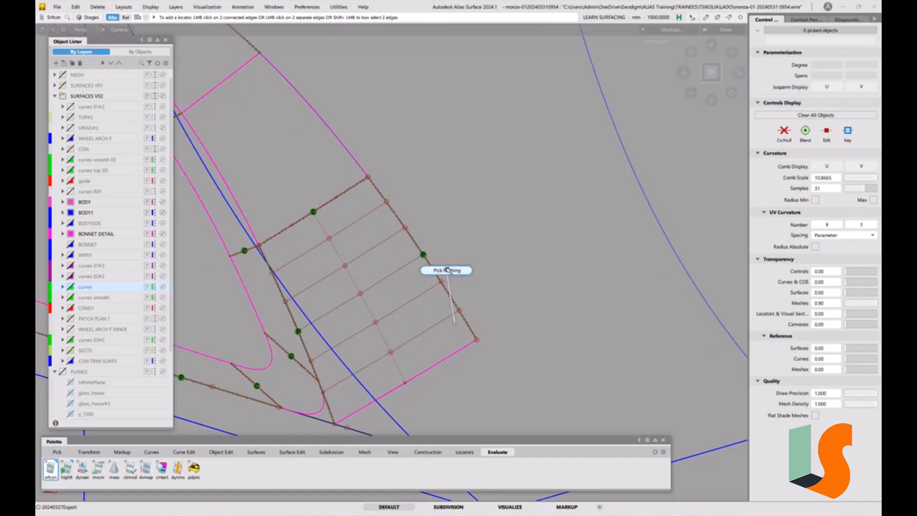
left_click_drag(440, 378, 354, 354, "alt+shift")
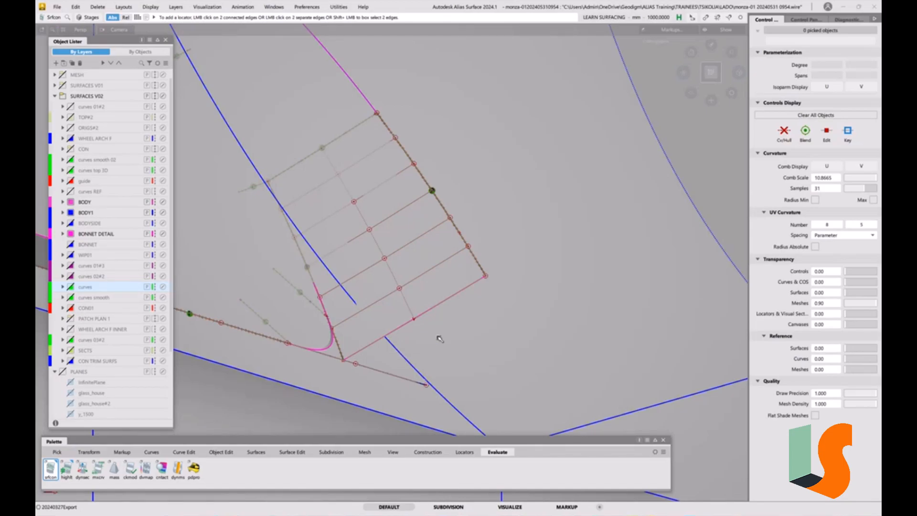
left_click(55, 8)
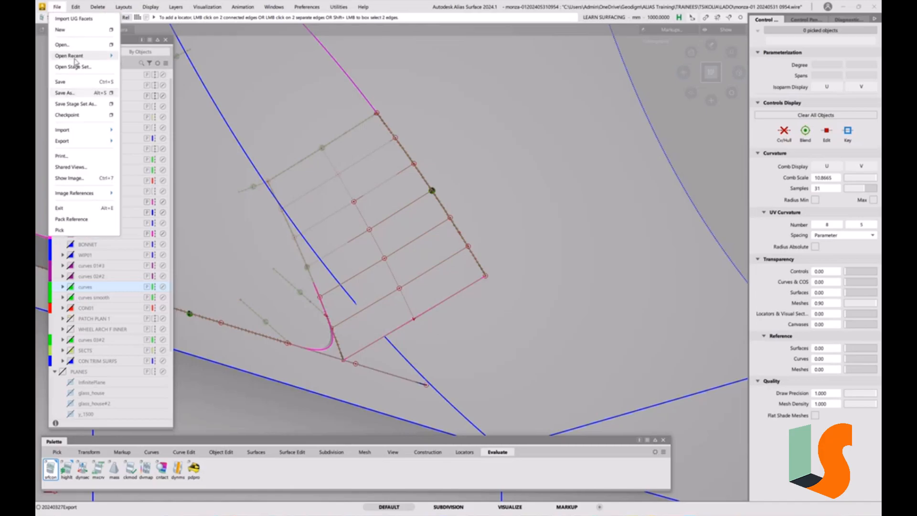
left_click(62, 93)
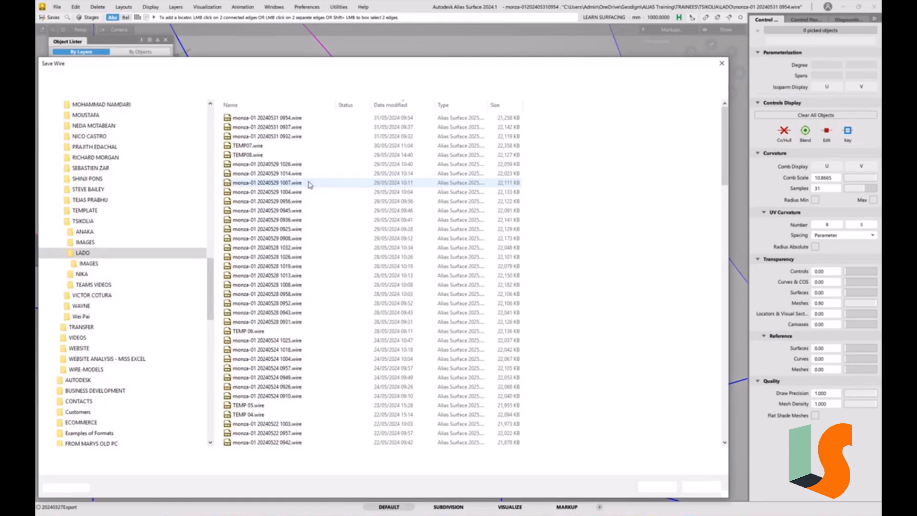
left_click_drag(151, 456, 186, 452)
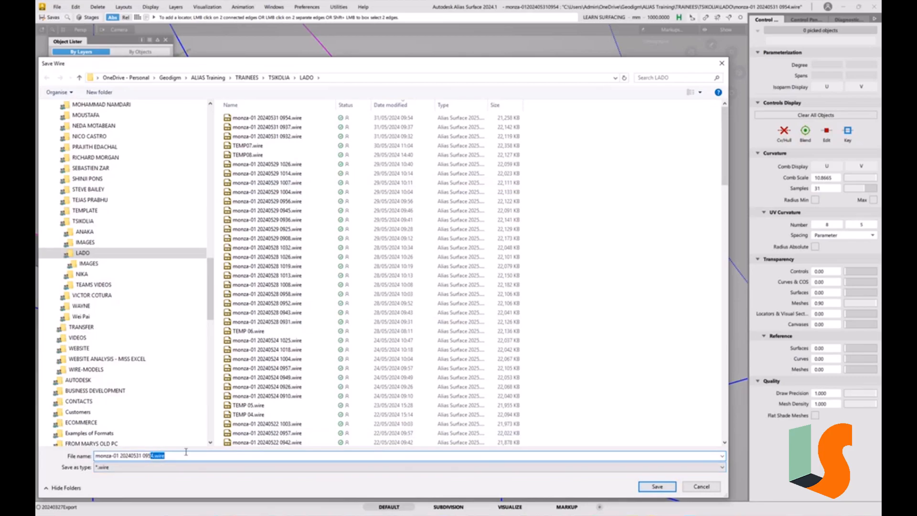
type("8")
key("Return")
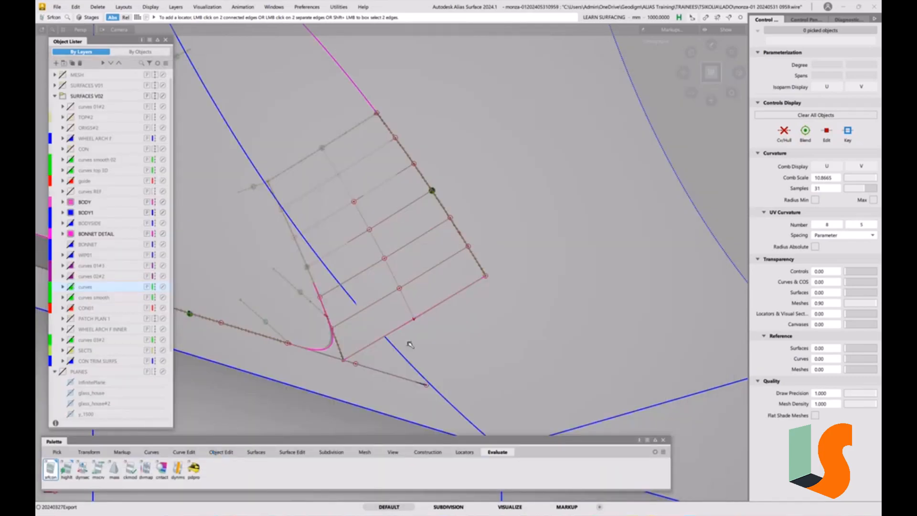
Try to align the wall surface's free end edge to shell_xshell#6.V=0 with G2 Project alignment along Z, accepting removal of its history.
right_click_drag(410, 323, 400, 333, "alt+shift")
middle_click_drag(400, 333, 415, 333, "alt+shift")
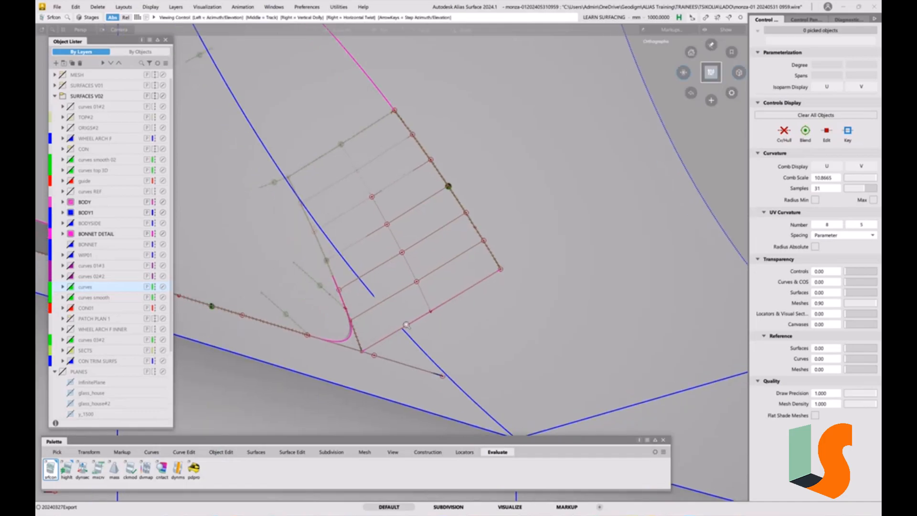
right_click_drag(415, 333, 411, 325, "alt+shift")
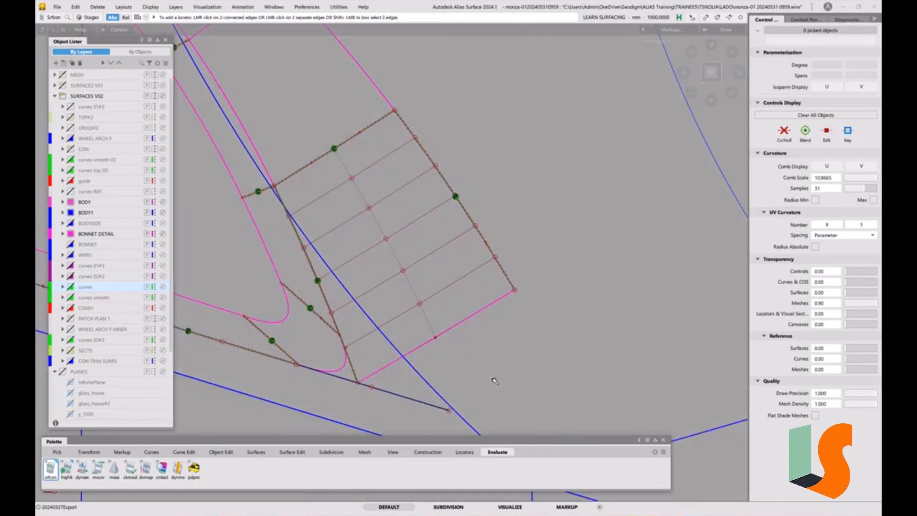
left_click(224, 452)
double_click(131, 473)
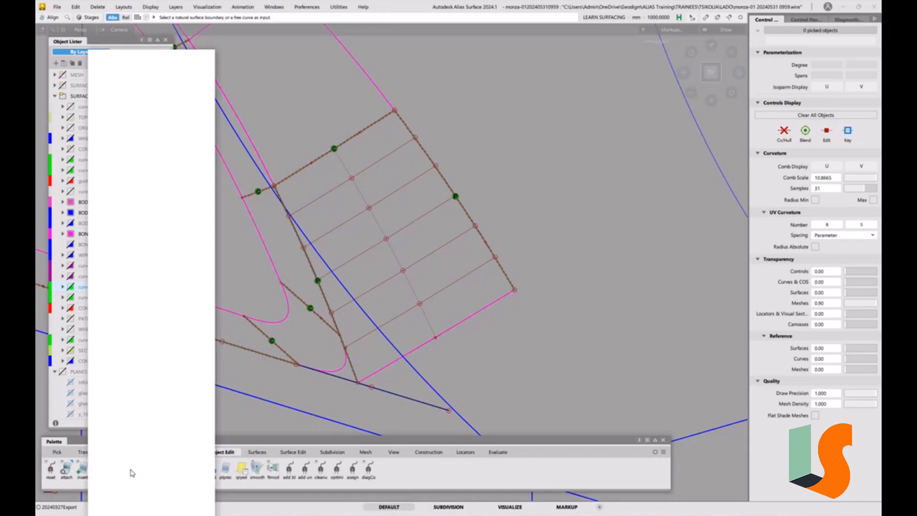
left_click(152, 115)
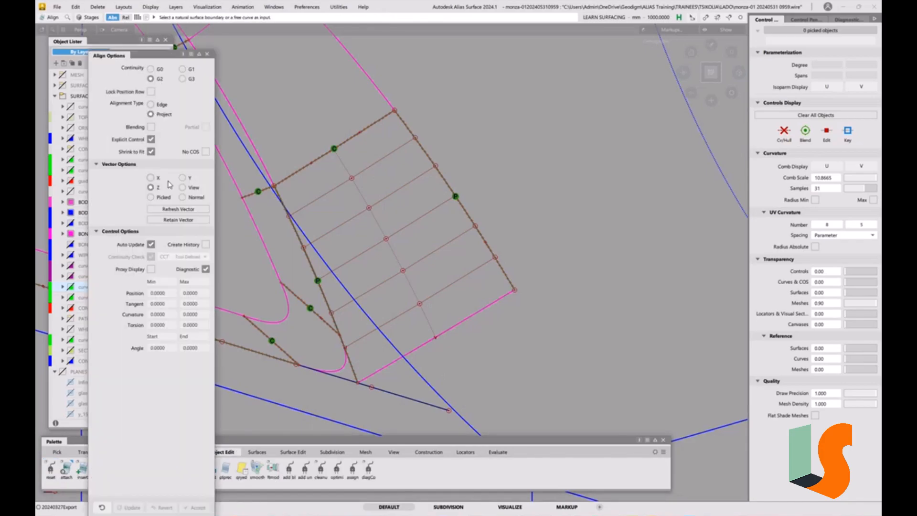
left_click(434, 341)
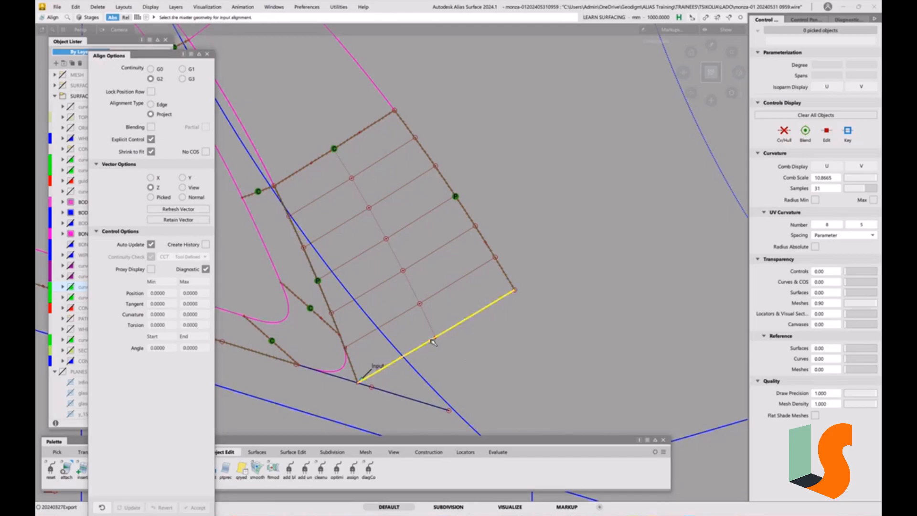
middle_click_drag(500, 351, 507, 299, "alt+shift")
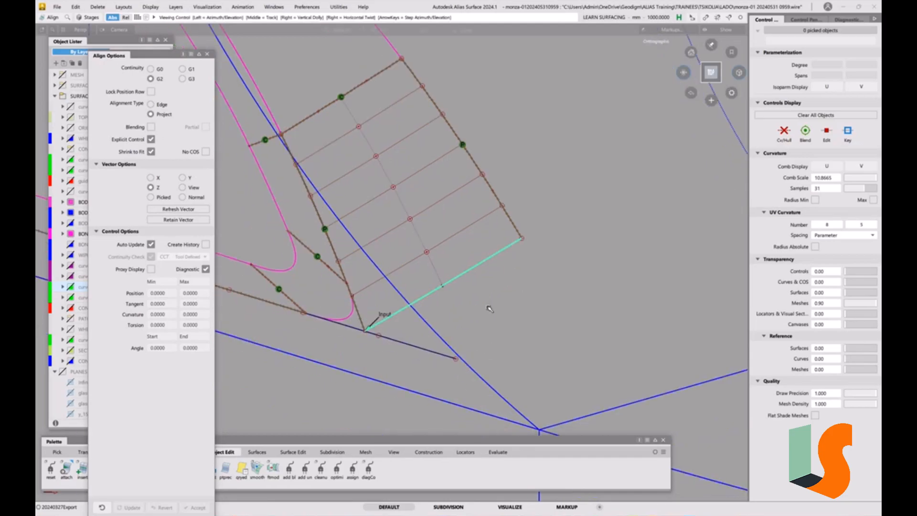
left_click(435, 331)
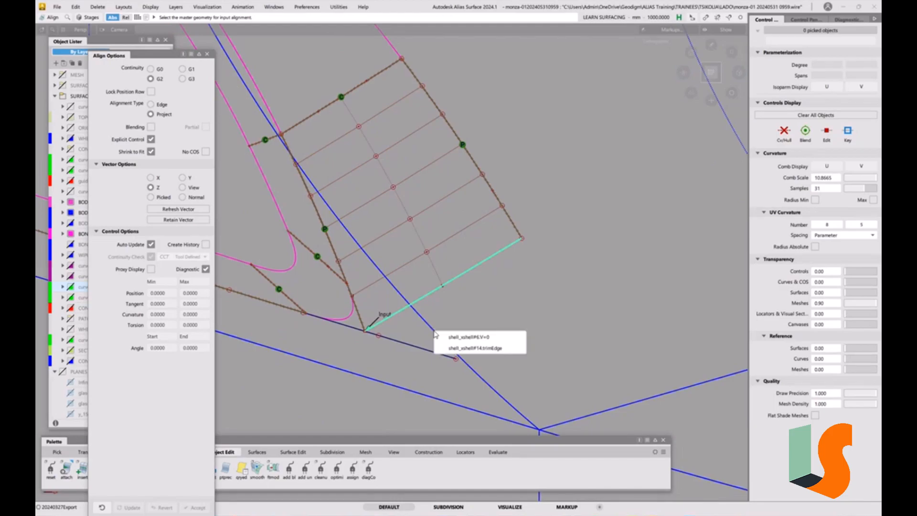
left_click(468, 338)
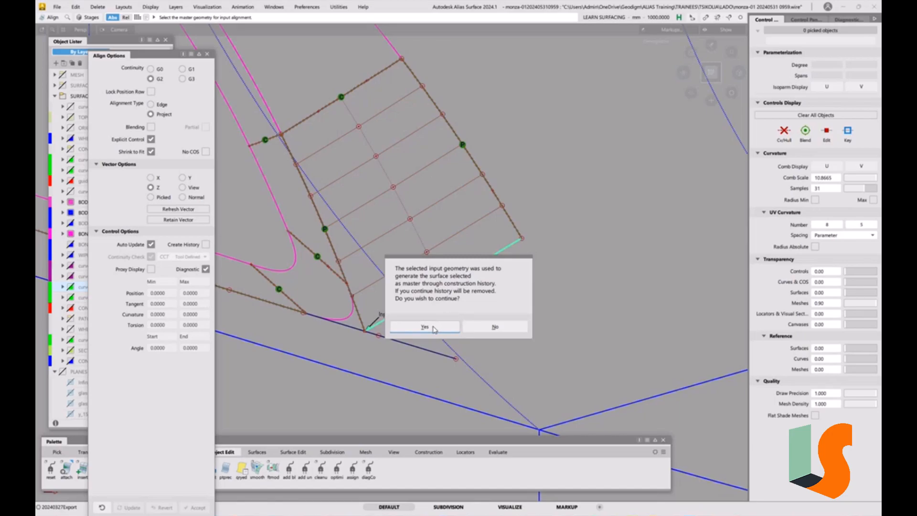
left_click(424, 327)
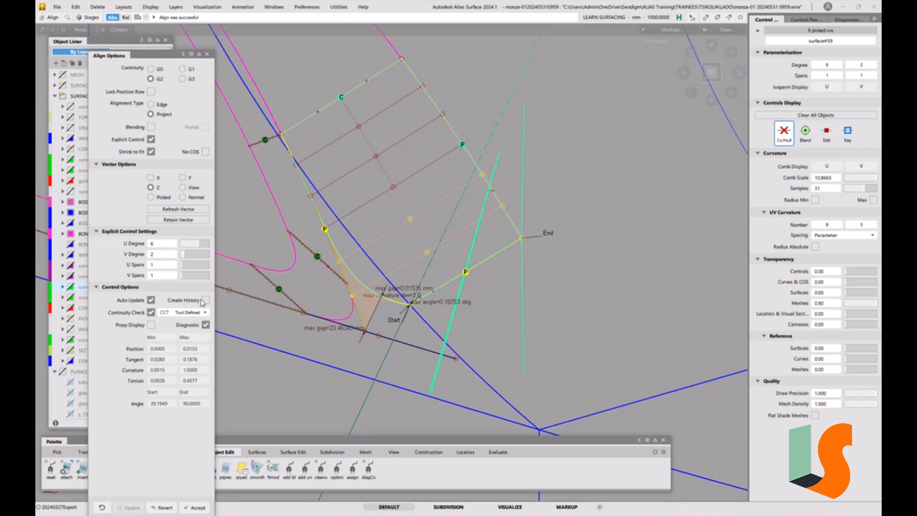
left_click(207, 54)
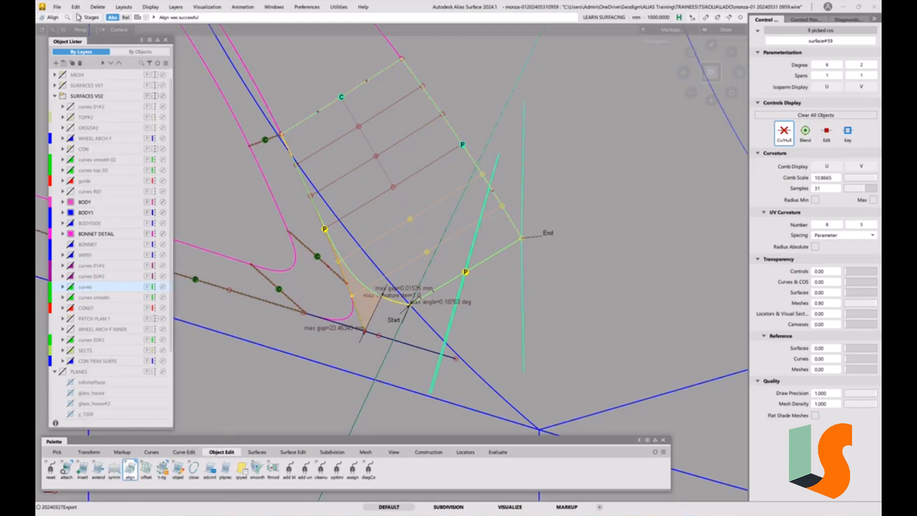
left_click(59, 8)
mouse_move(74, 54)
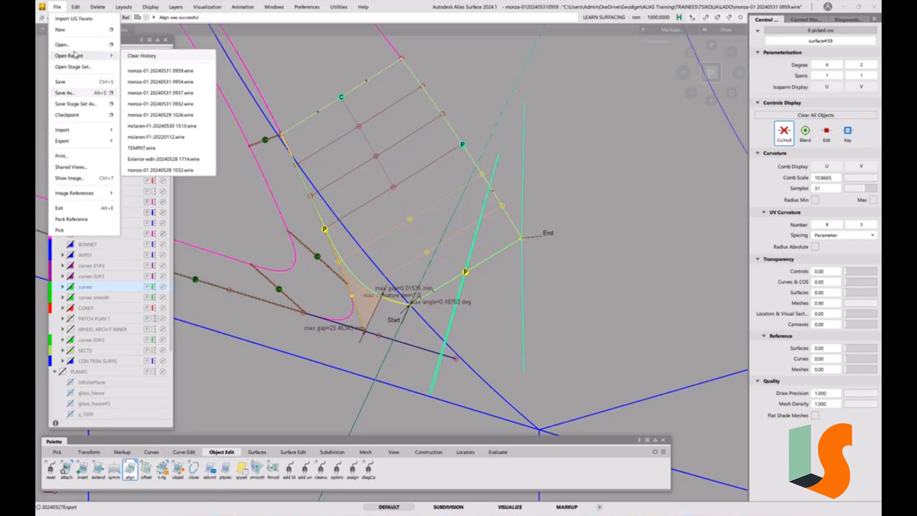
left_click(168, 72)
left_click(418, 298)
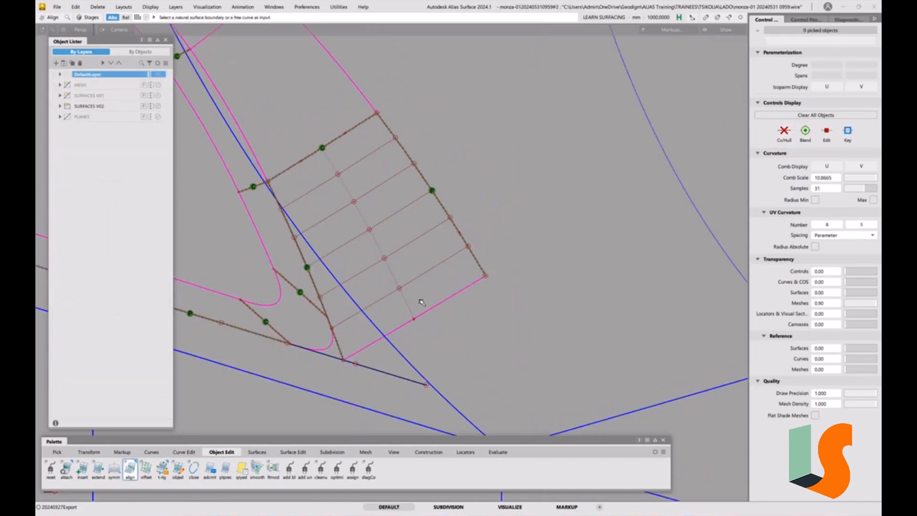
Try a G2 Align of the wall surface's end edge with Create History on, picking shell_xshell#14.trimEdge and then the large shell as master.
double_click(133, 473)
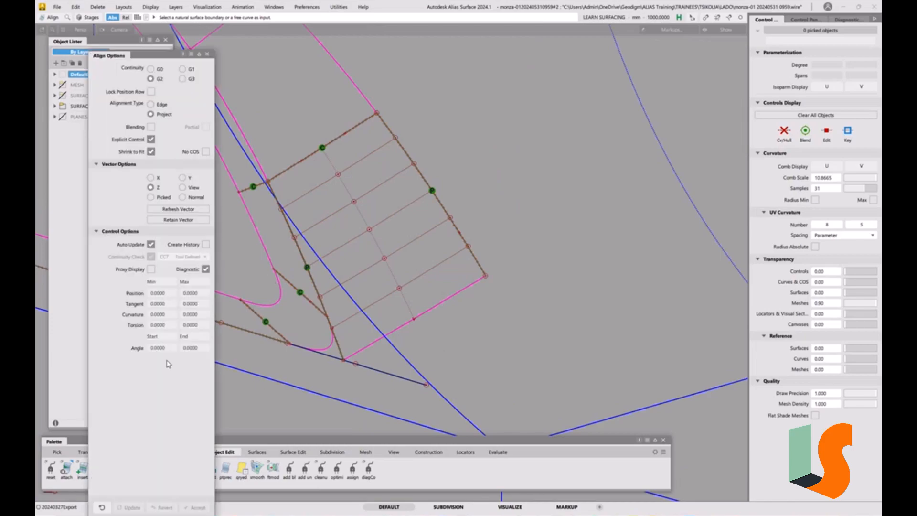
left_click(206, 244)
left_click(392, 330)
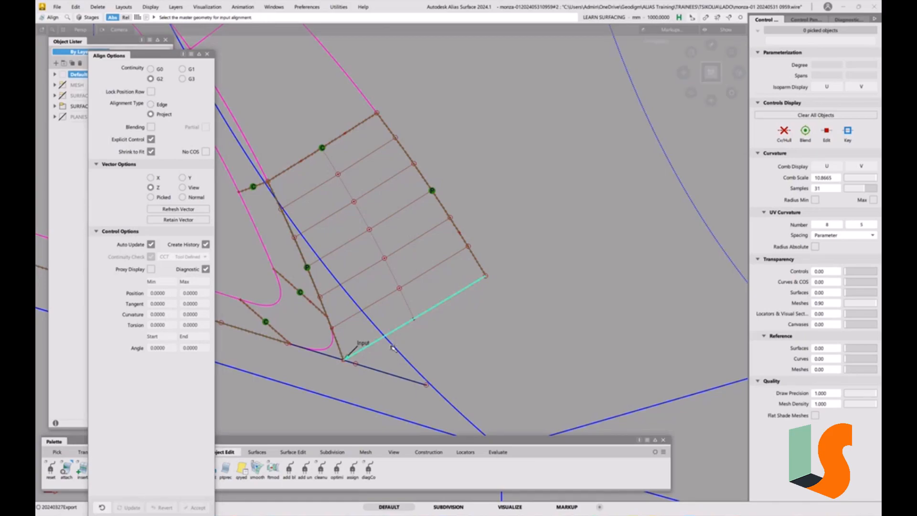
left_click(394, 347)
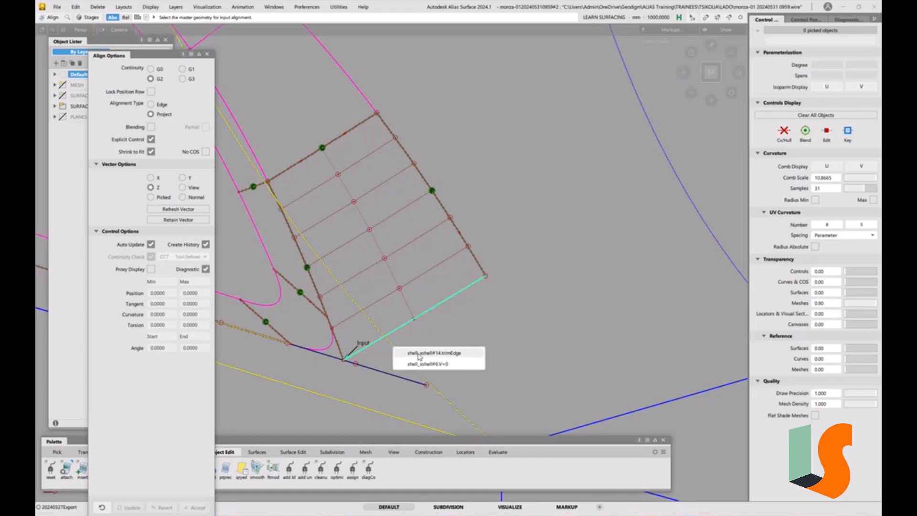
left_click(420, 354)
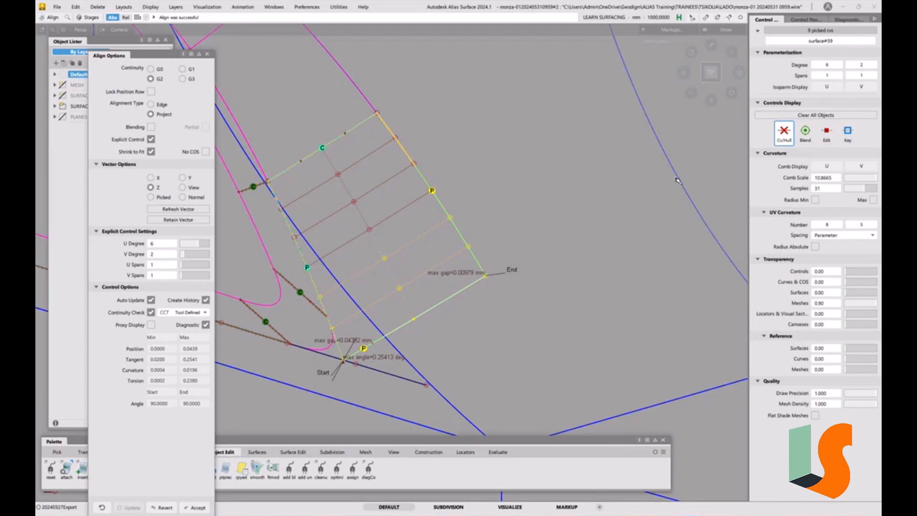
left_click(677, 180)
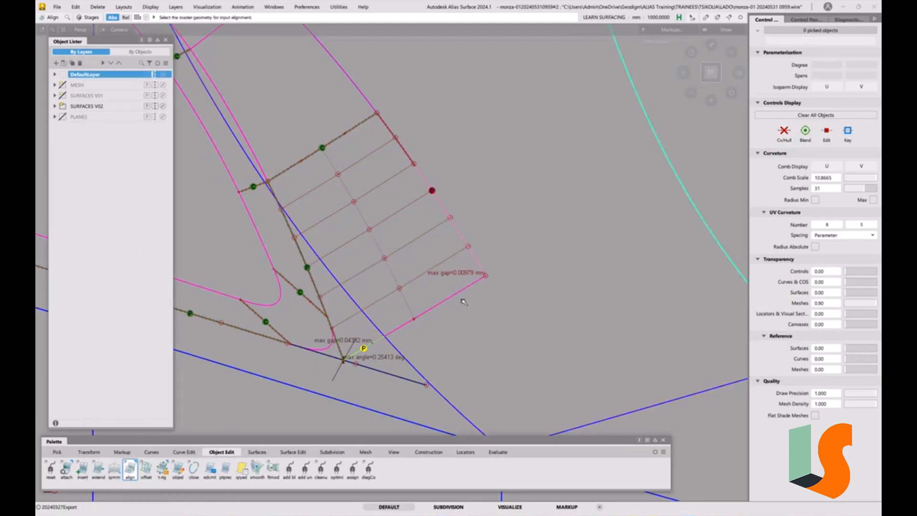
Delete the curve-on-surface at the wall surface's lower corner on shell_xshell#14, and start Query Edit.
left_click_drag(350, 355, 371, 355, "ctrl+shift")
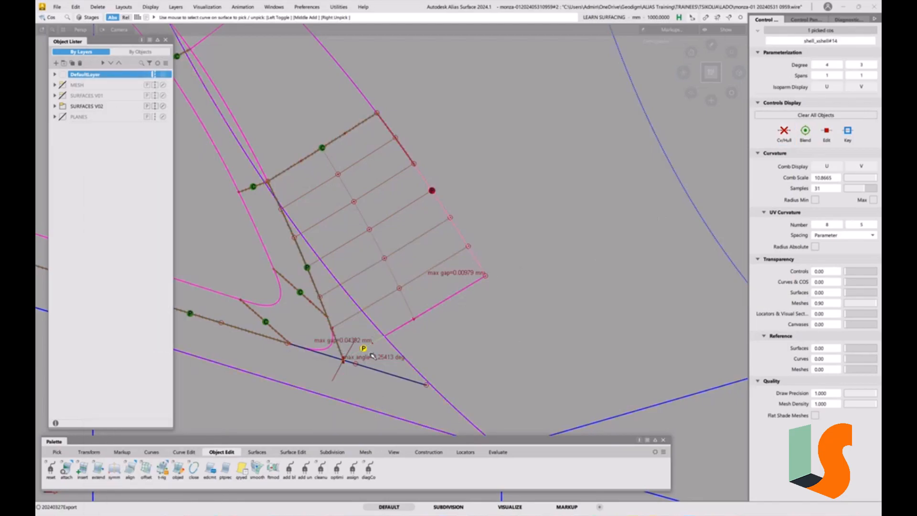
key("Delete")
left_click(432, 290)
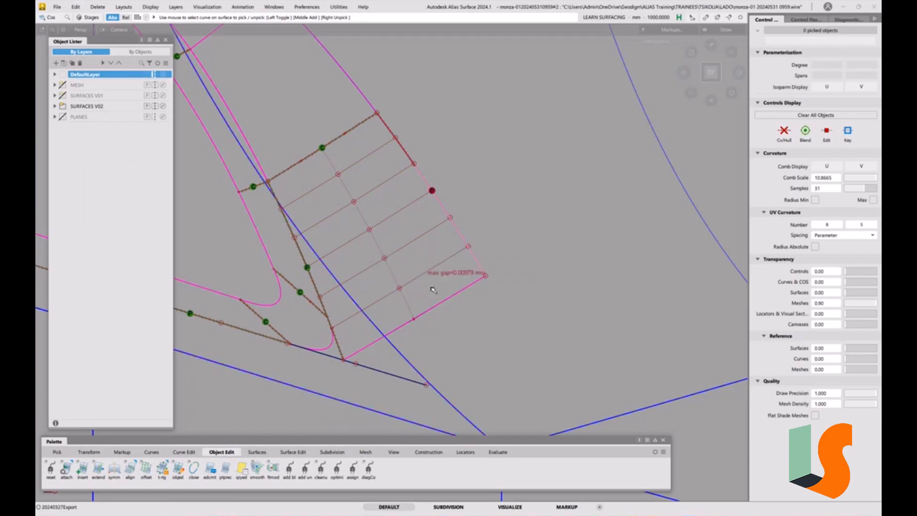
left_click_drag(436, 342, 441, 324, "alt+shift")
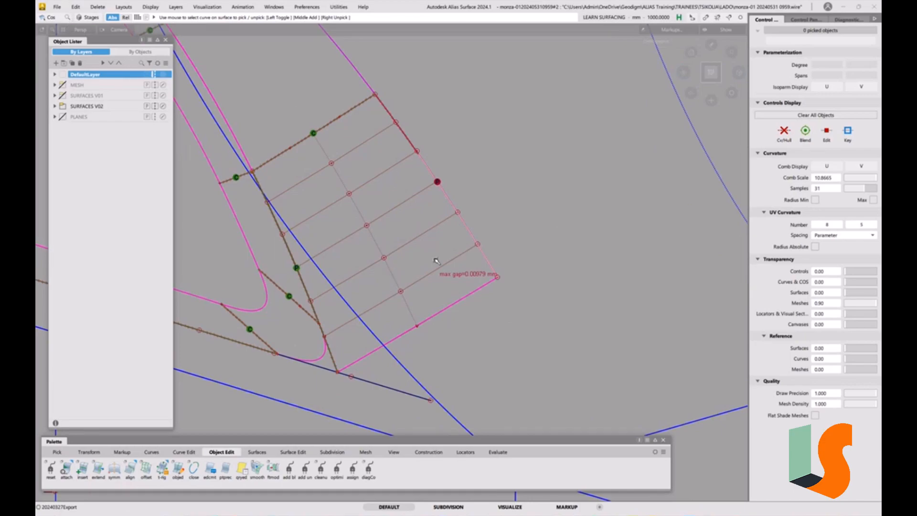
key("ctrl+q")
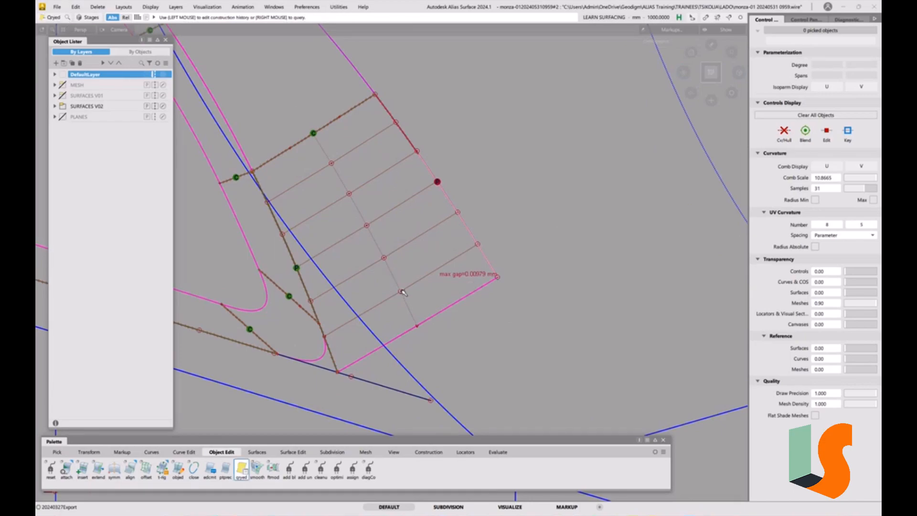
left_click(63, 9)
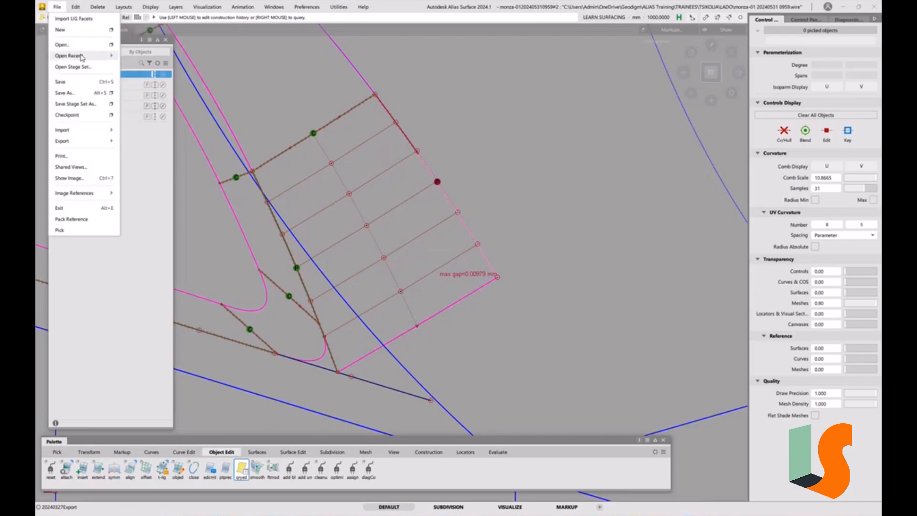
mouse_move(95, 56)
left_click(154, 72)
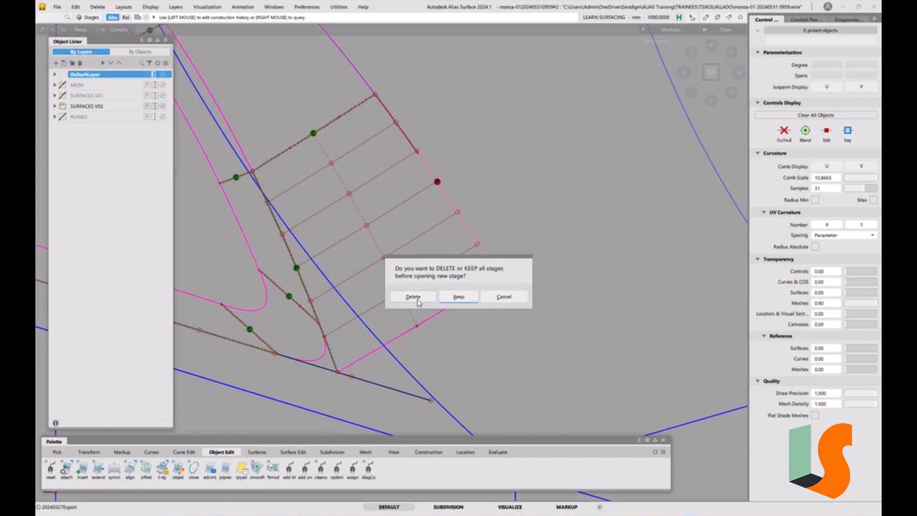
left_click(419, 302)
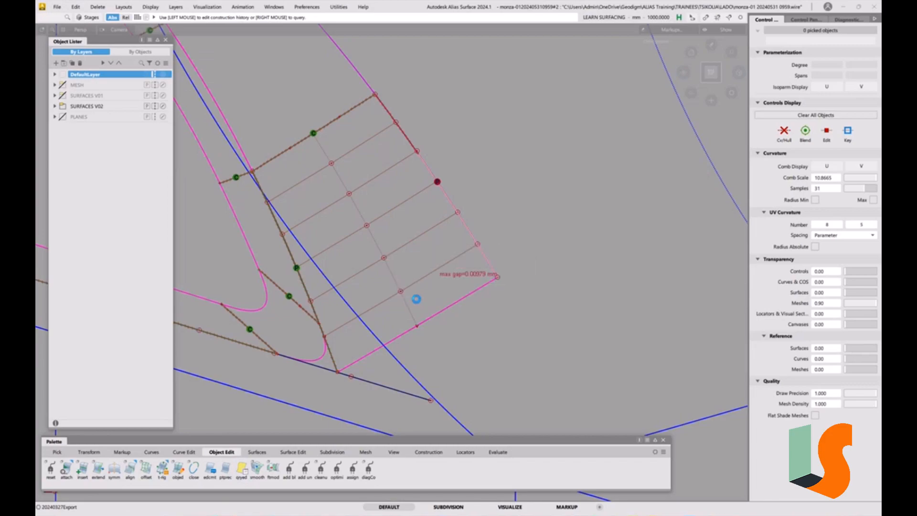
middle_click_drag(429, 322, 424, 314, "alt+shift")
right_click_drag(424, 314, 450, 299, "alt+shift")
middle_click_drag(451, 299, 456, 301, "alt+shift")
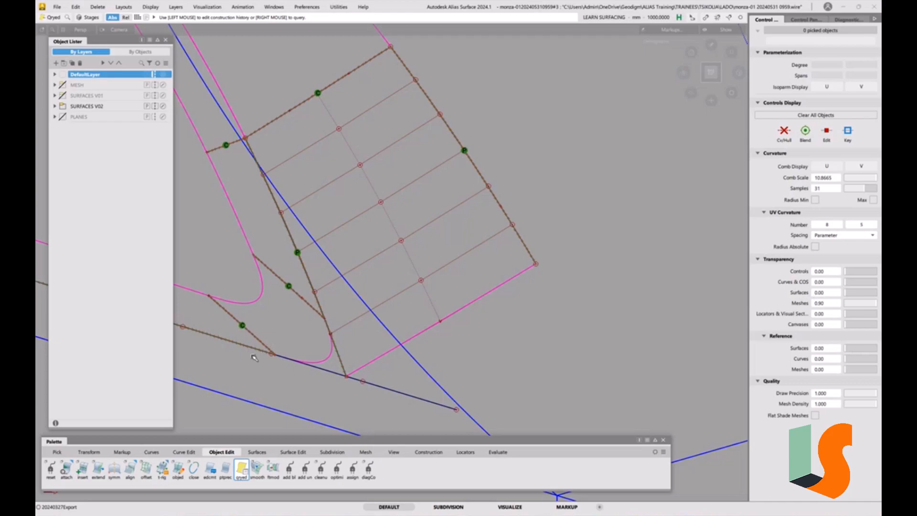
left_click(67, 469)
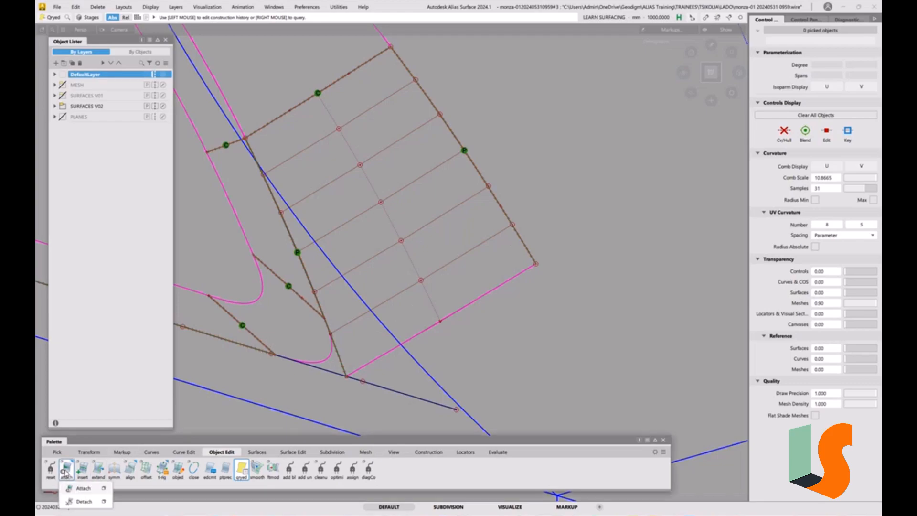
left_click(83, 501)
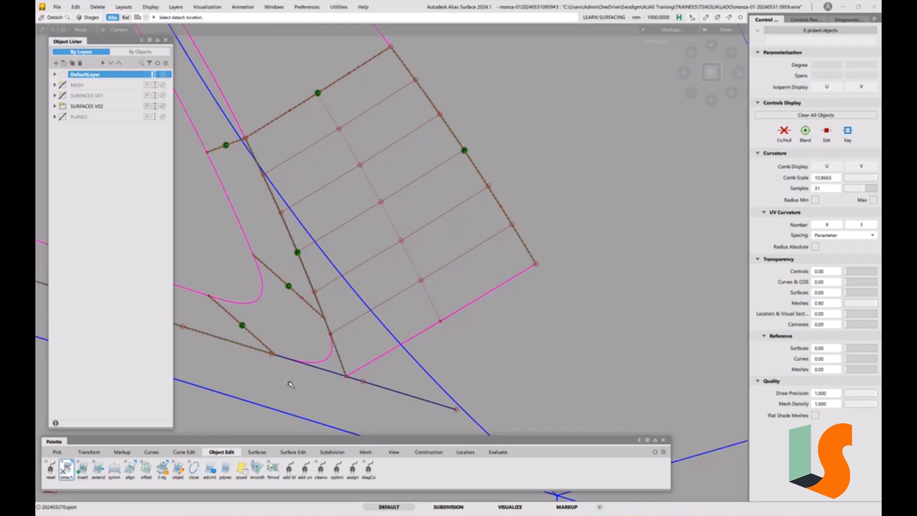
left_click(430, 329)
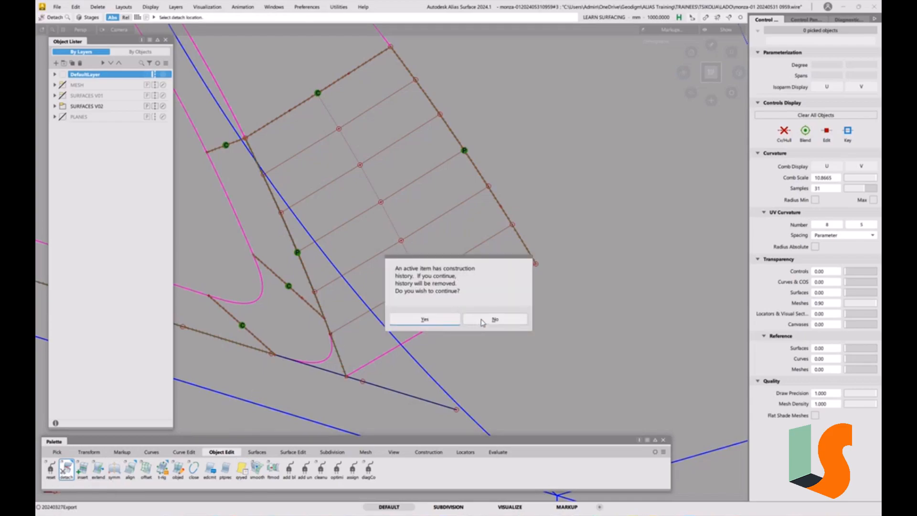
left_click(487, 320)
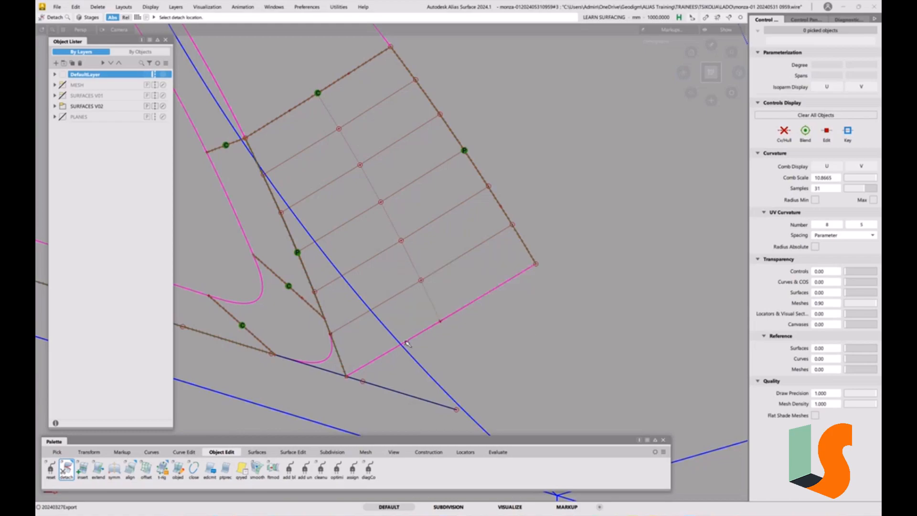
Place a construction point on shell_xshell#6 and move it to the intersection with the wall surface's free end edge.
left_click(428, 452)
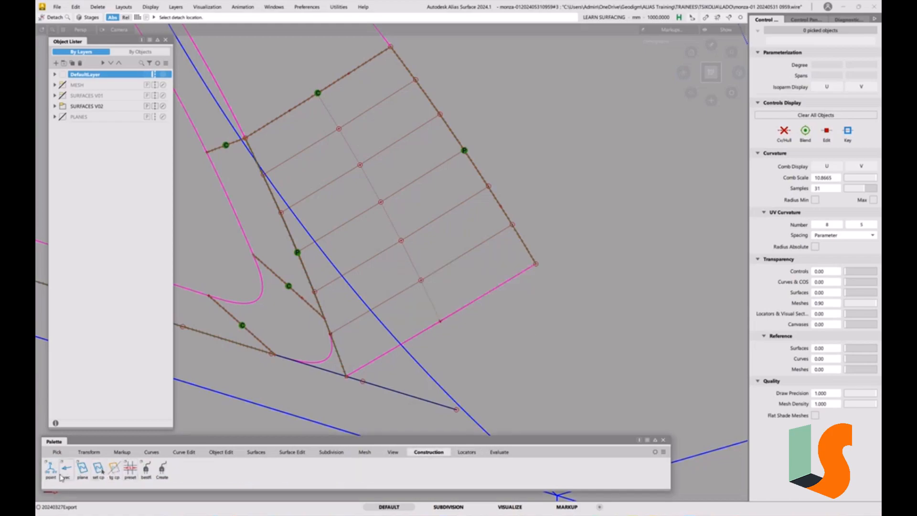
left_click(50, 469)
left_click(414, 359)
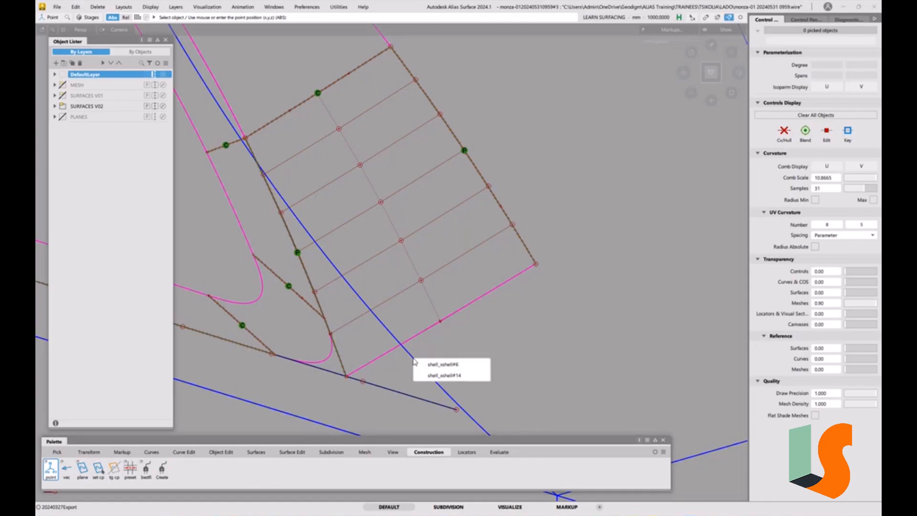
left_click(471, 365)
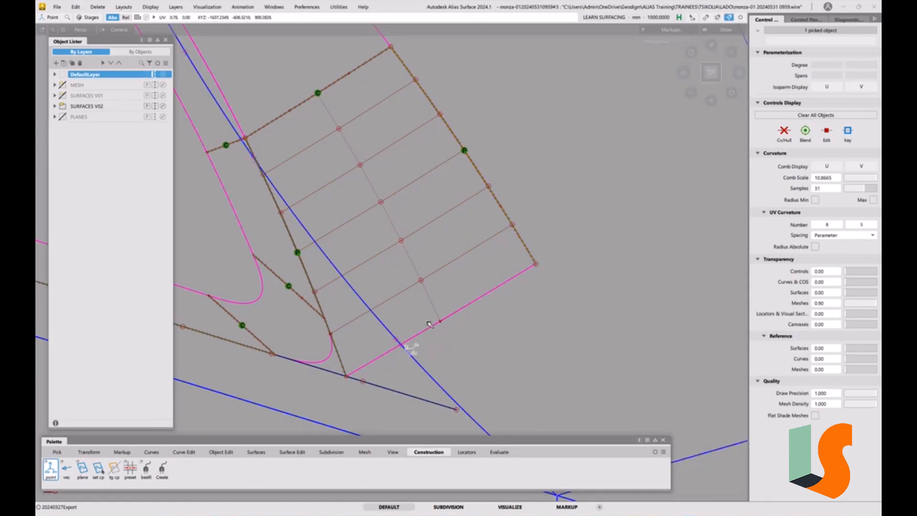
left_click_drag(428, 321, 428, 317, "ctrl+alt")
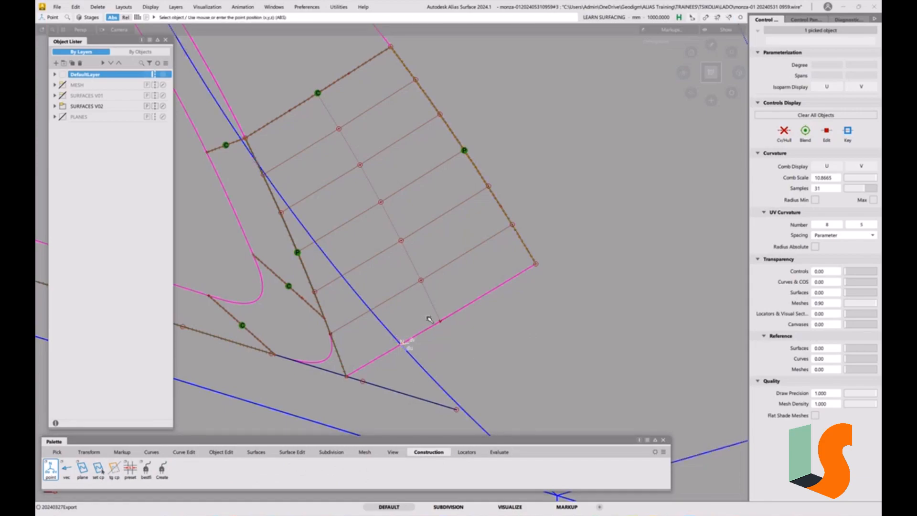
Detach the wall surface lengthwise at the construction point, picking surface#59's V=1 edge and leaving Keep Originals off.
left_click(221, 452)
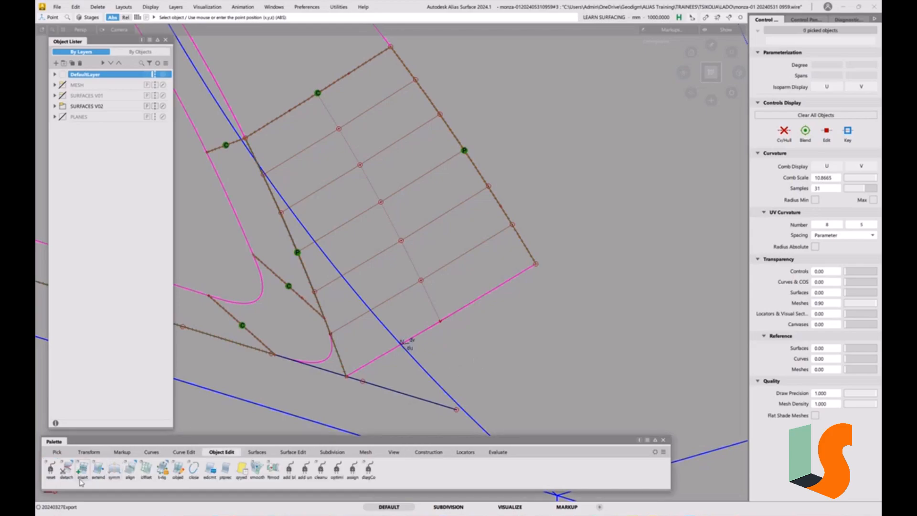
double_click(69, 473)
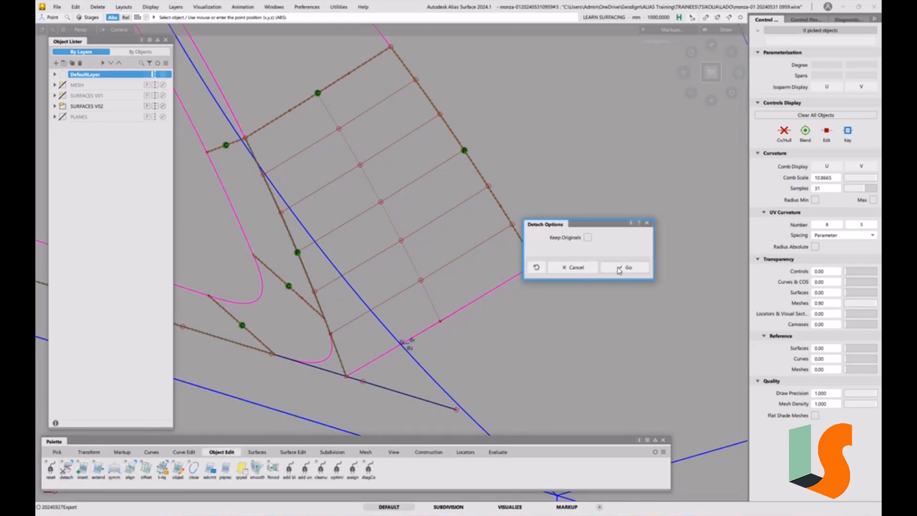
left_click(627, 266)
left_click(525, 246)
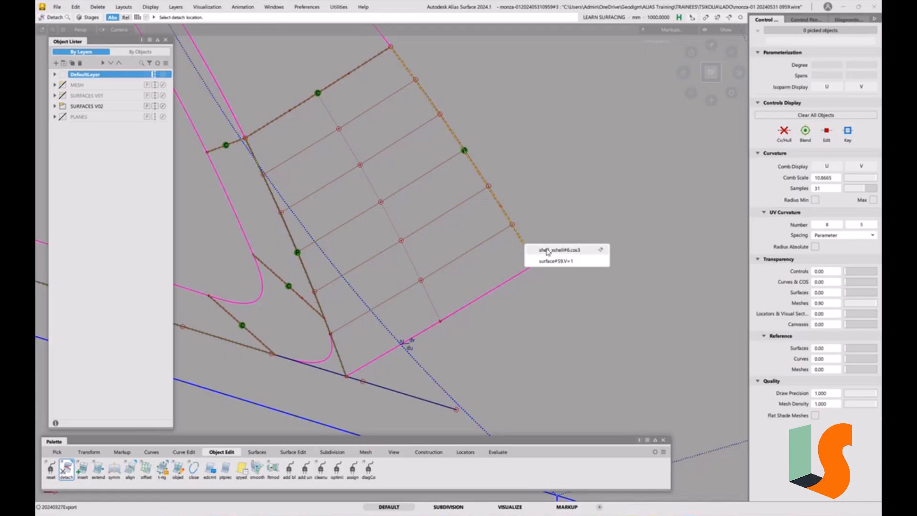
left_click(553, 261)
left_click(422, 320)
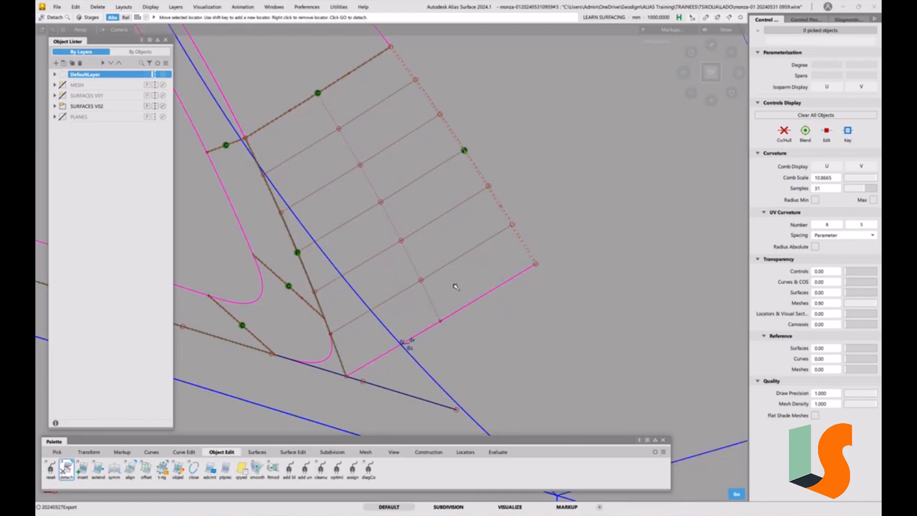
left_click(402, 346)
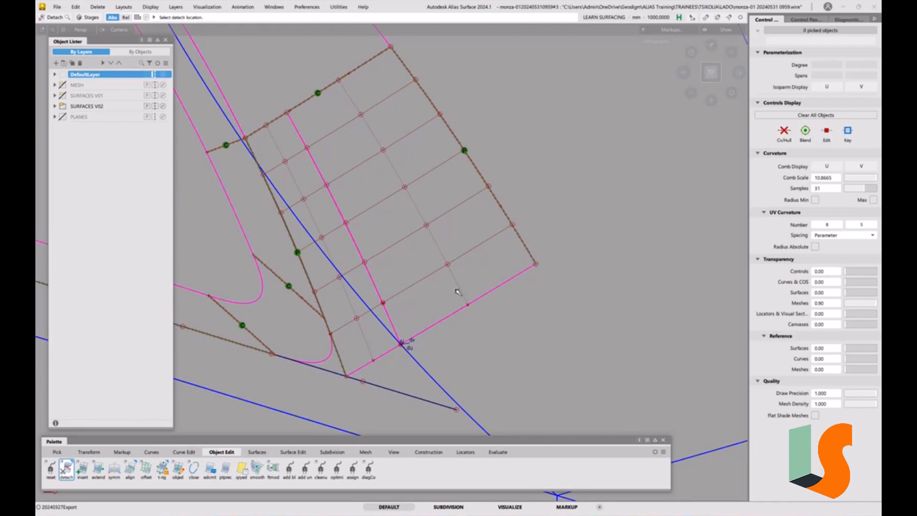
Add a G2 Curvature Continuity check along the shared split edge of the two detached wall surfaces.
left_click(498, 452)
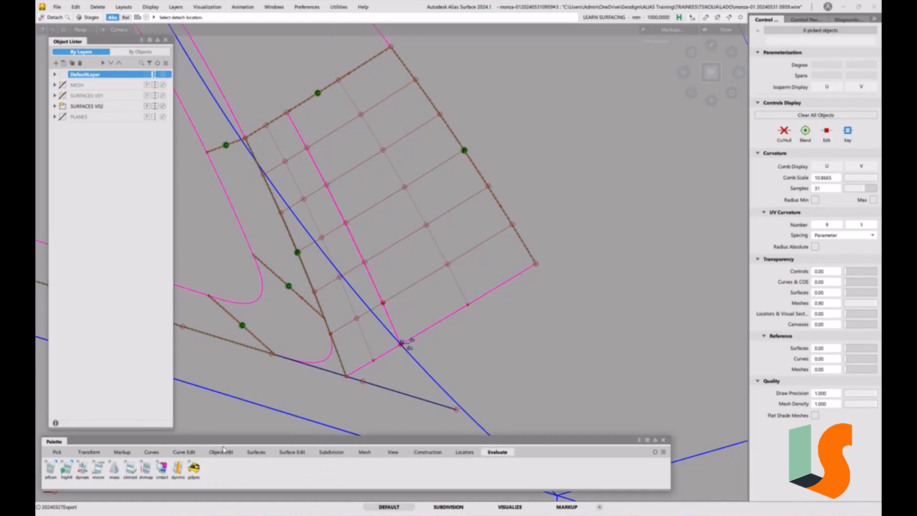
double_click(51, 468)
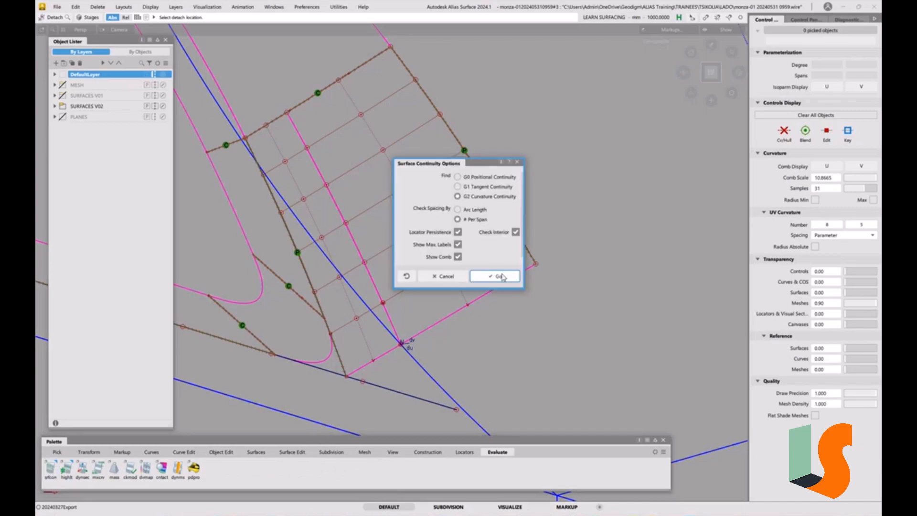
left_click(496, 276)
left_click(364, 264)
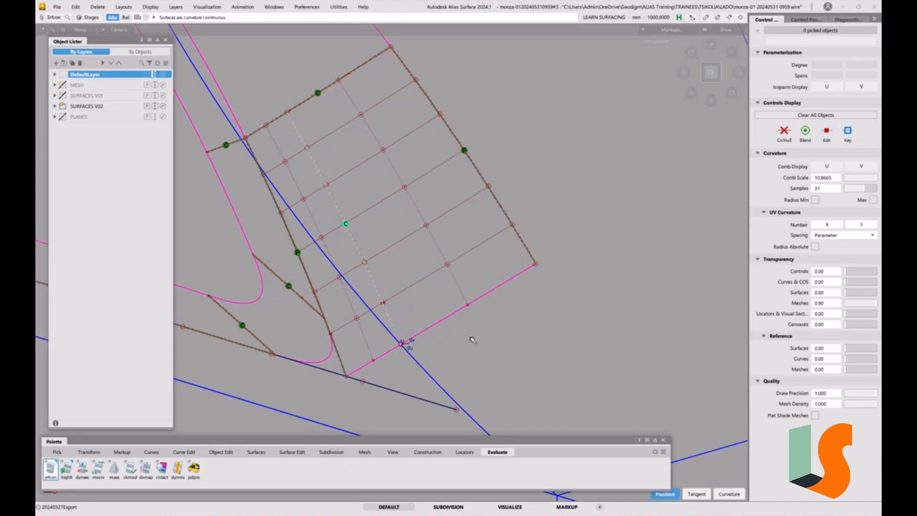
left_click(468, 303)
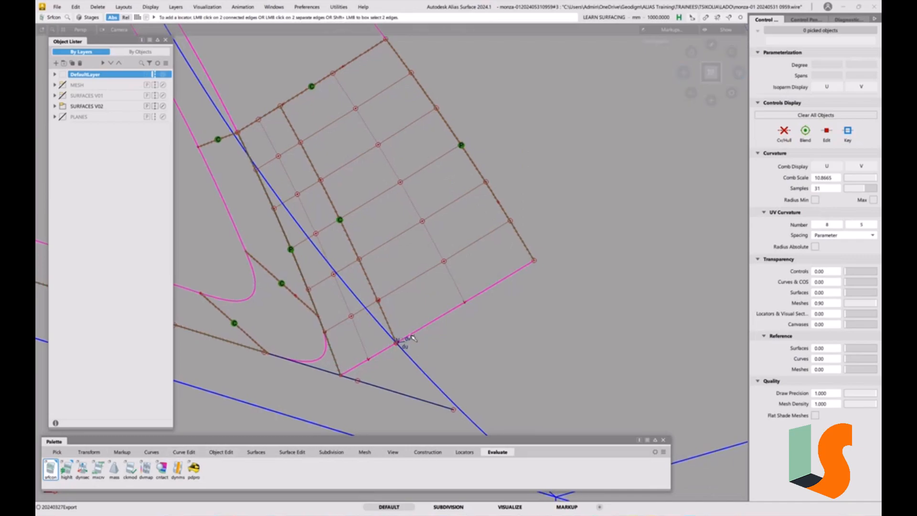
Align the larger wall piece's end edge G2 to shell_xshell#14.trimEdge with Create History on, and set V Degree to 3.
left_click(227, 452)
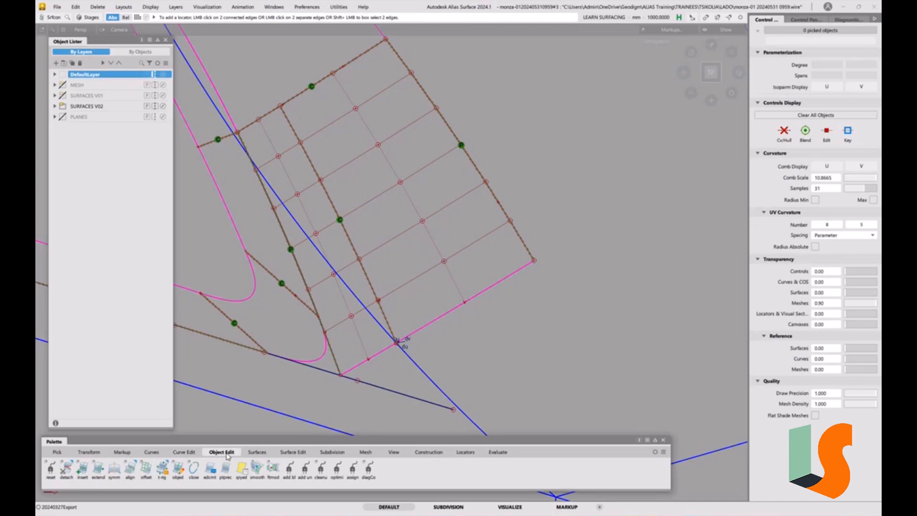
double_click(130, 468)
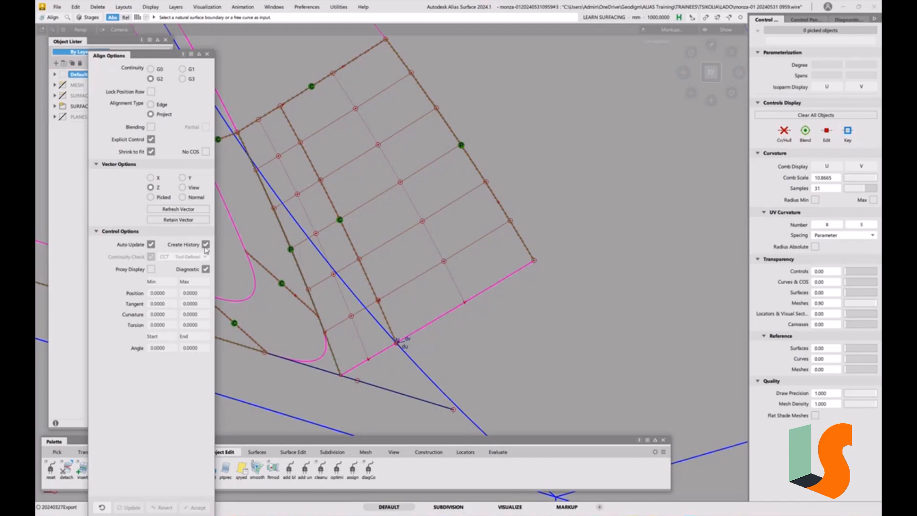
left_click(476, 296)
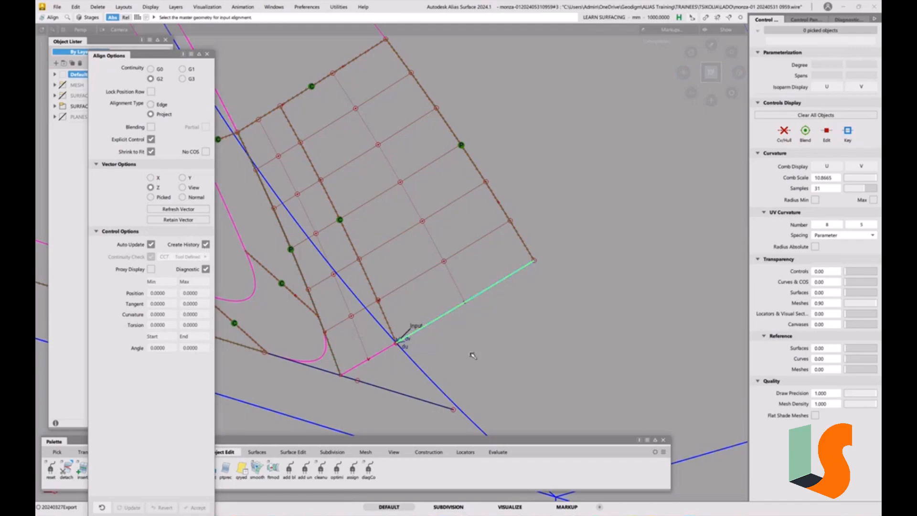
left_click(435, 382)
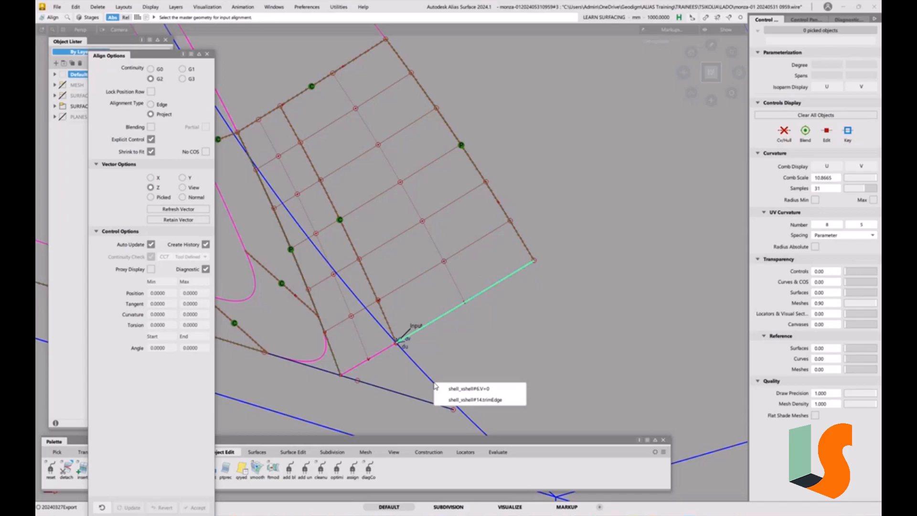
left_click(462, 400)
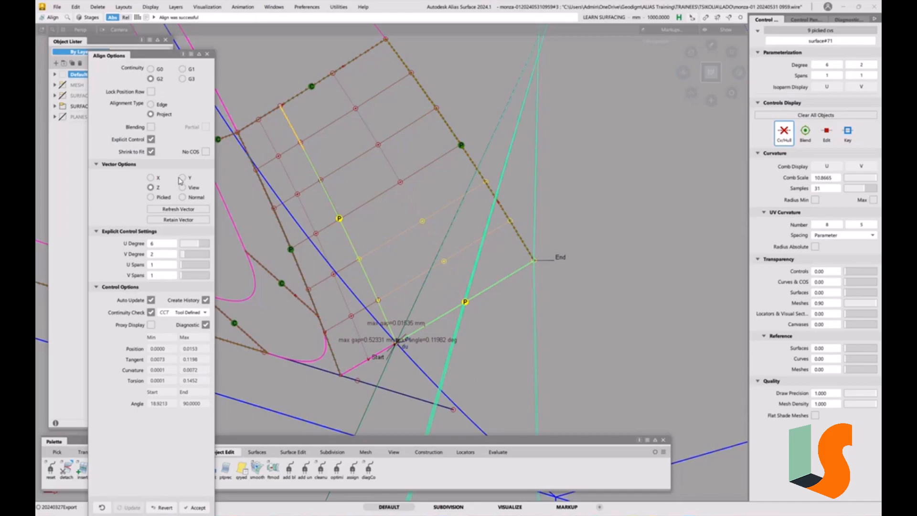
left_click_drag(184, 254, 188, 257)
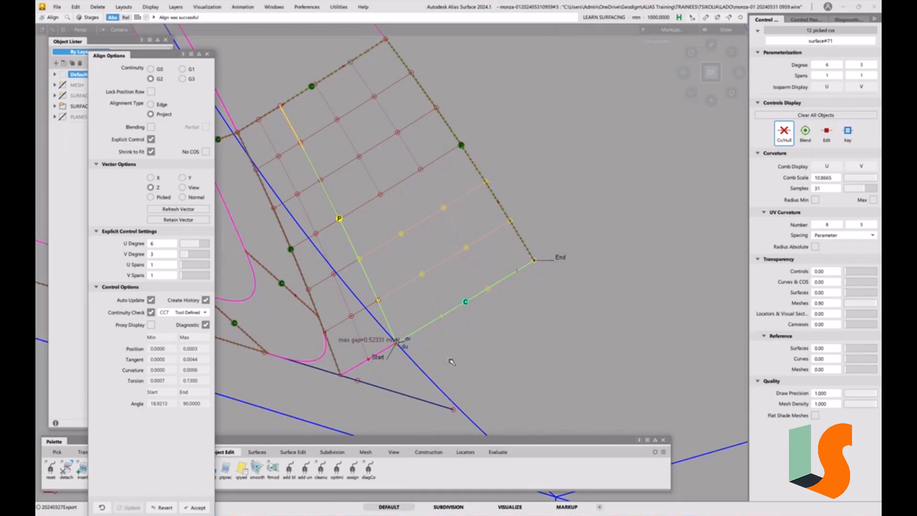
Align the smaller wall piece's end edge G2 to the adjoining shell edge, keeping Create History on.
left_click(380, 367)
left_click(372, 356)
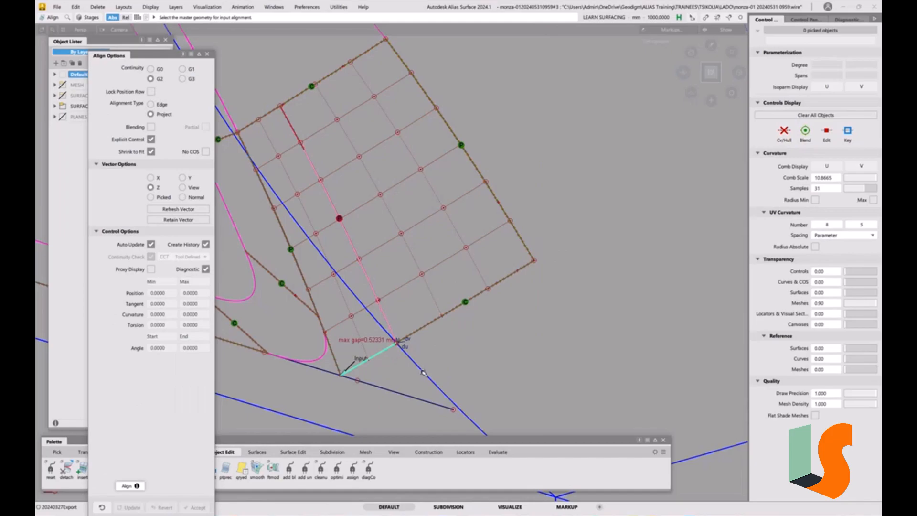
left_click(423, 373)
left_click(438, 378)
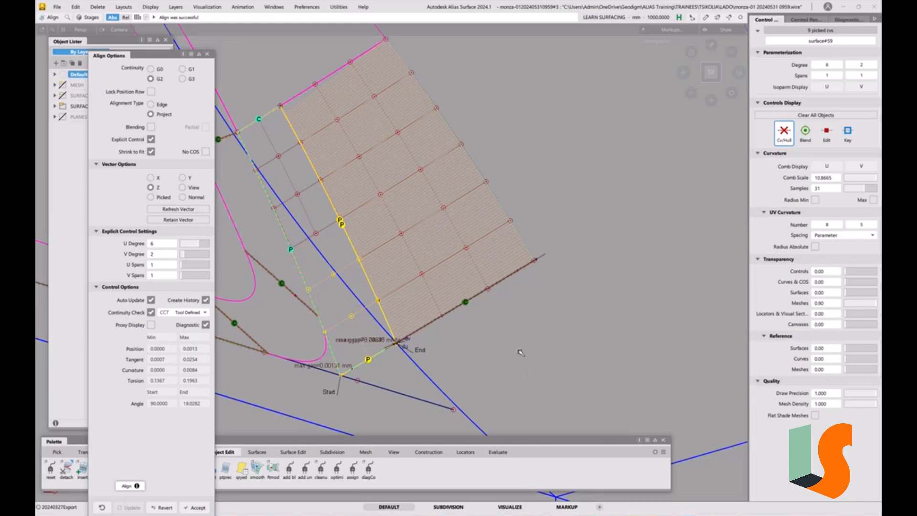
Leave Align, inspect the positional continuity check between the wall surface and shell_xshell#6's curve-on-surface, and delete its locator.
left_click(524, 314)
mouse_move(528, 368)
left_mouse_down("ctrl+shift")
mouse_move(516, 319)
mouse_move(519, 383)
left_mouse_up("ctrl+shift")
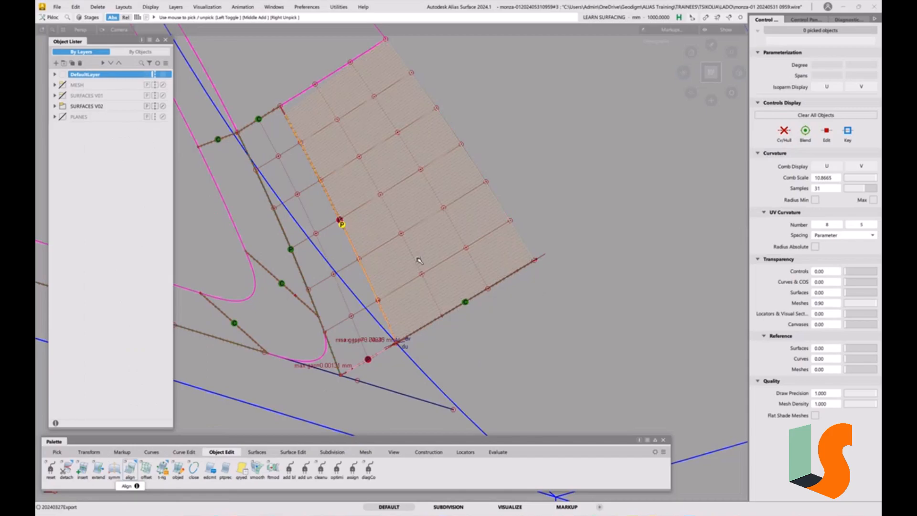
key("ctrl+5")
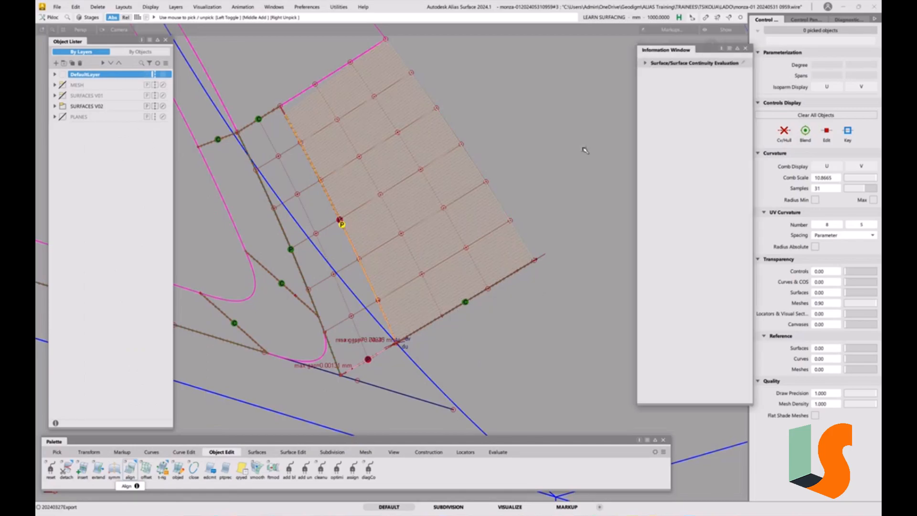
left_click(645, 64)
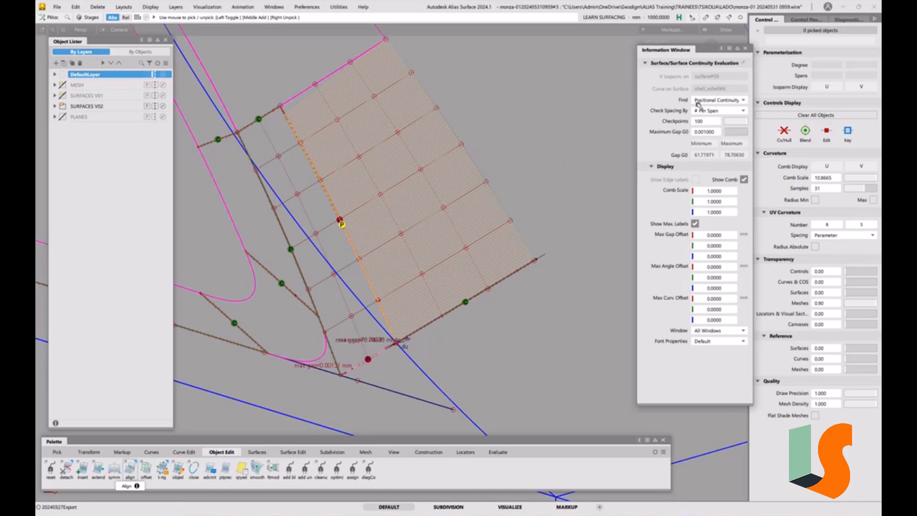
left_click(746, 50)
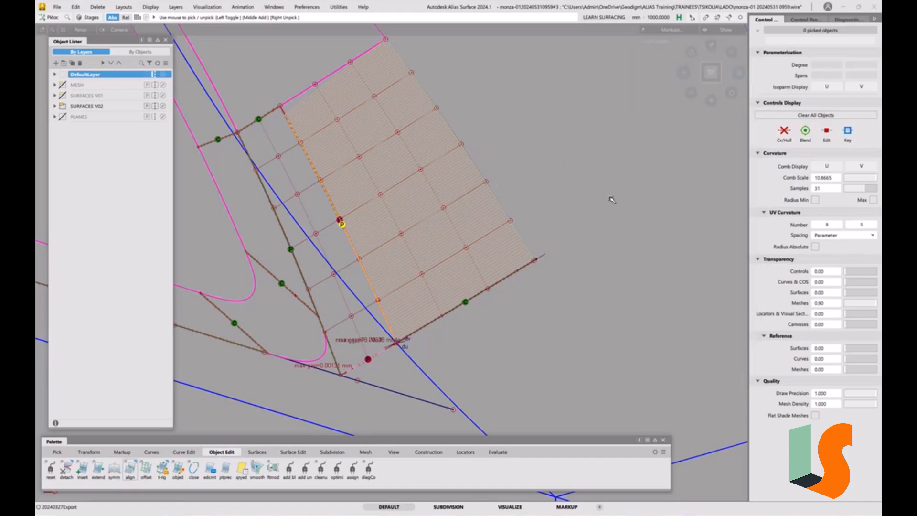
key("Delete")
left_click(445, 291)
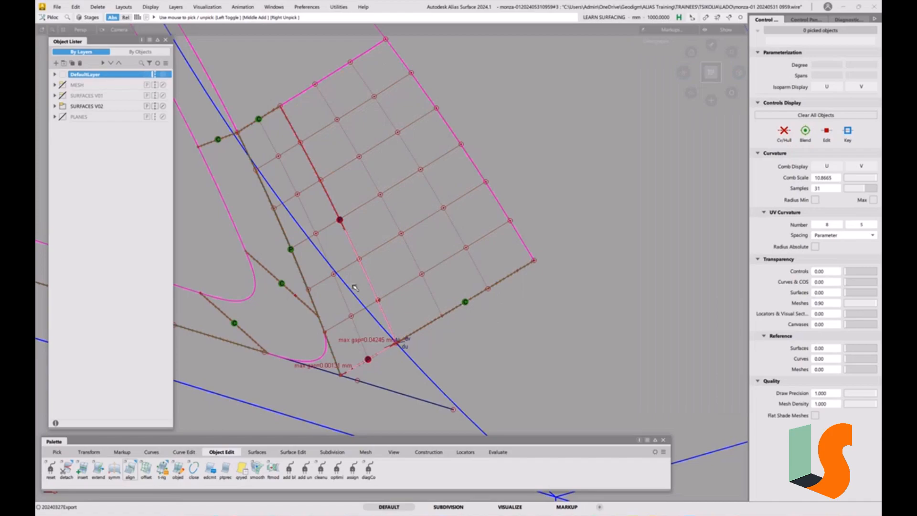
Pick the continuity locator on the split edge between the two wall pieces and examine its evaluation details.
mouse_move(354, 283)
left_mouse_down("ctrl+shift")
mouse_move(362, 346)
mouse_move(351, 284)
left_mouse_up("ctrl+shift")
left_click_drag(355, 240, 362, 306, "ctrl+shift")
left_click(338, 223)
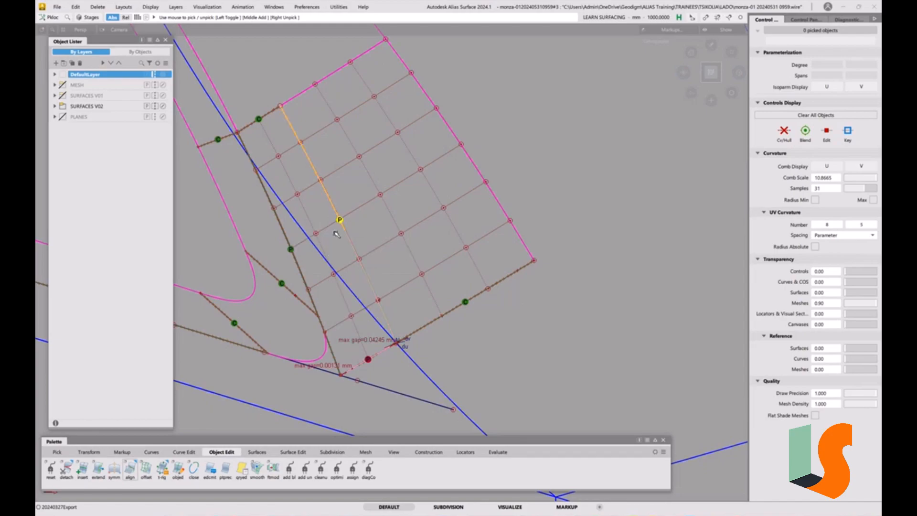
key("ctrl+5")
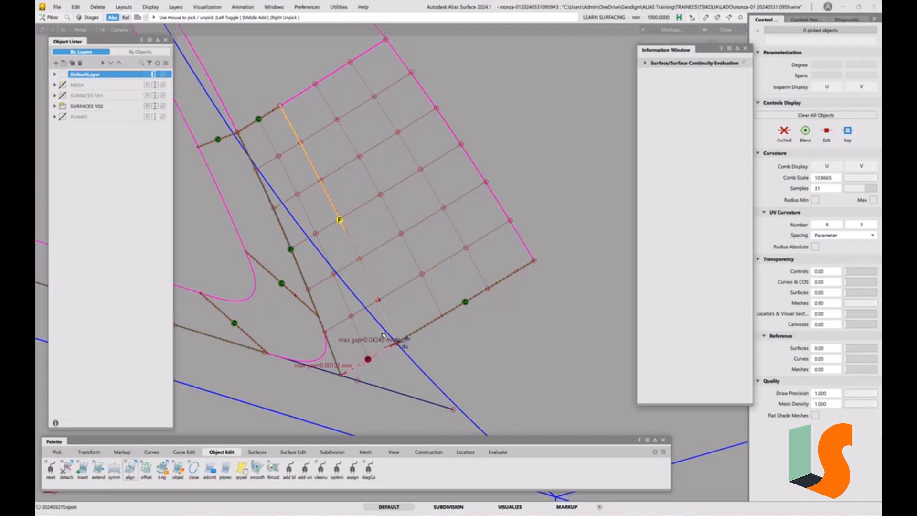
left_click(645, 63)
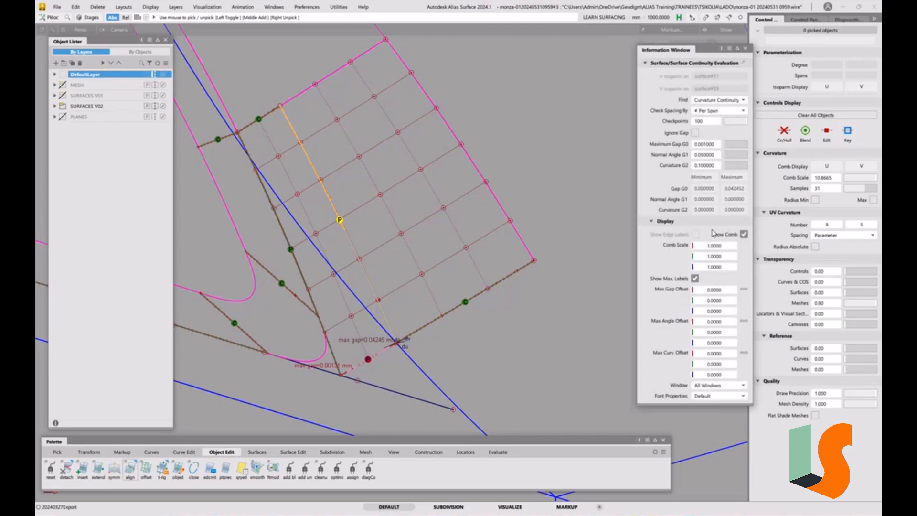
left_click(746, 48)
left_click(608, 260)
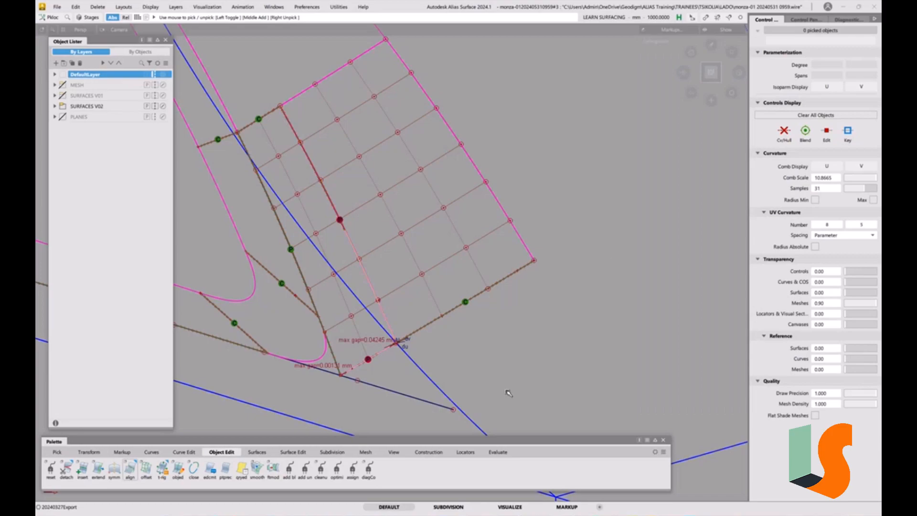
Add a G0 positional surface continuity check along the larger wall piece's outer long edge.
left_click(497, 451)
double_click(51, 468)
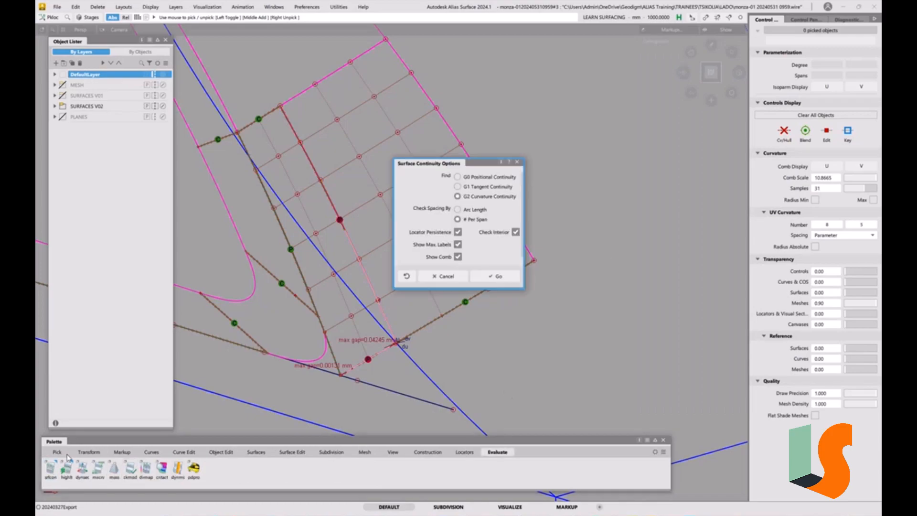
left_click(481, 177)
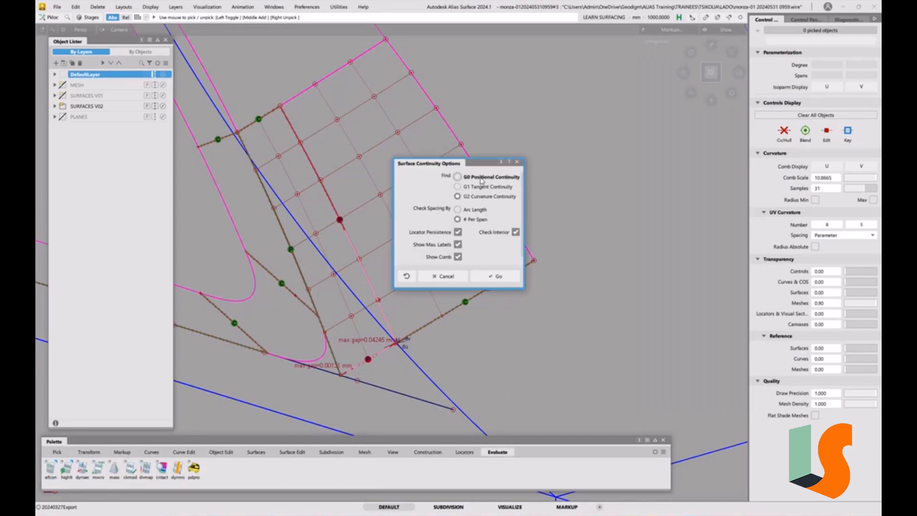
left_click(502, 278)
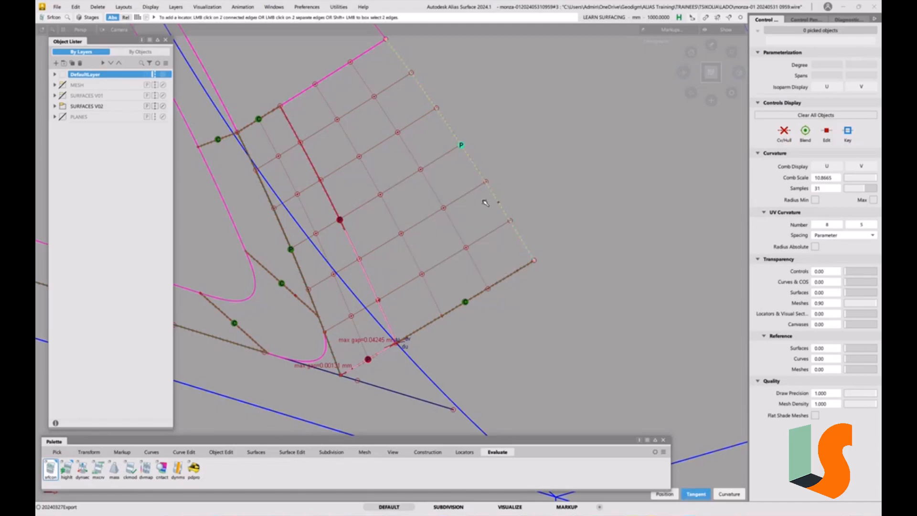
middle_click_drag(454, 223, 467, 259, "alt+shift")
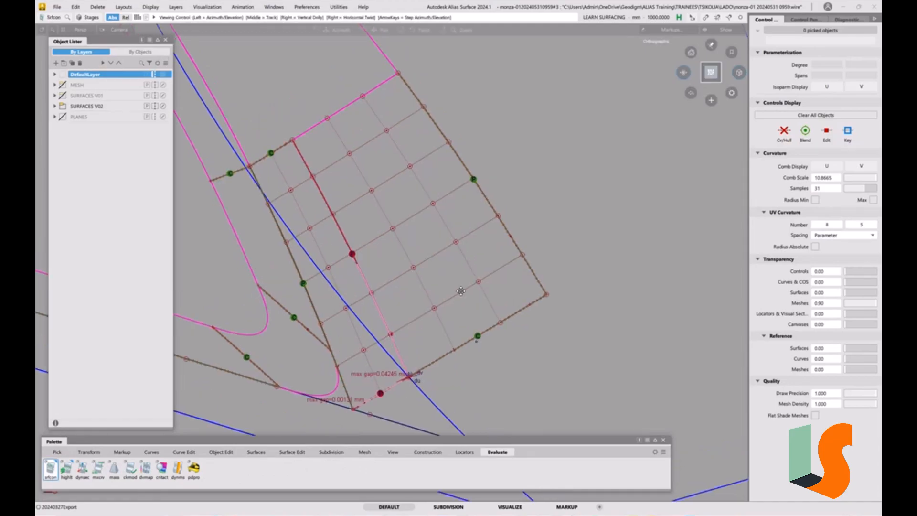
middle_click_drag(461, 291, 450, 246, "alt+shift")
Reopen the smaller wall piece's end-edge alignment from its construction history and set V Degree to 3.
key("q")
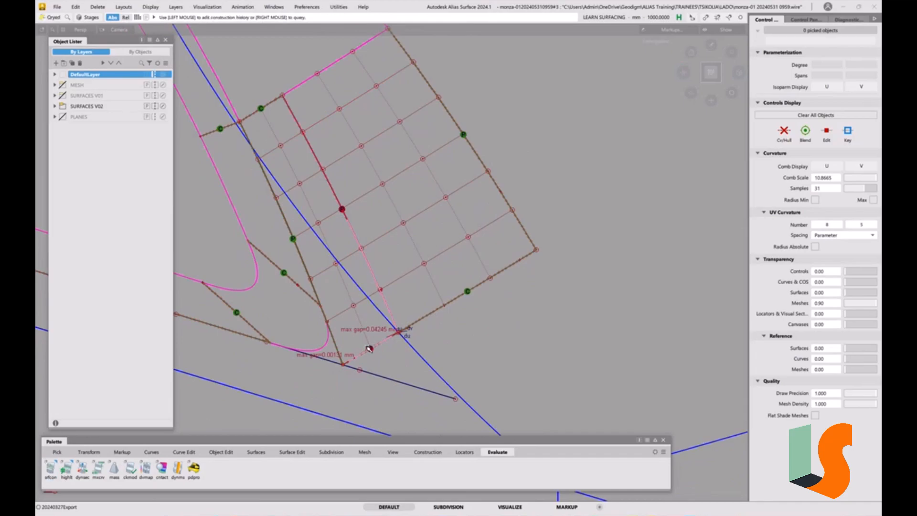
left_click(370, 347)
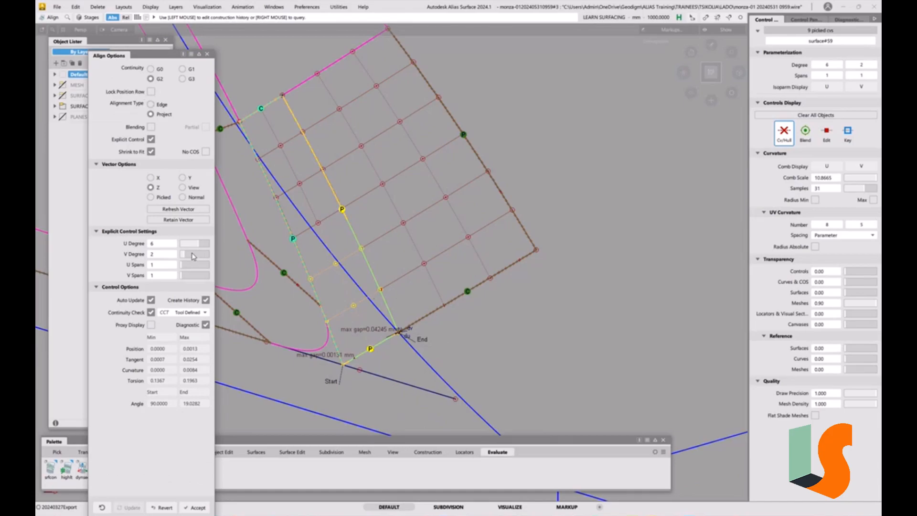
left_click(190, 256)
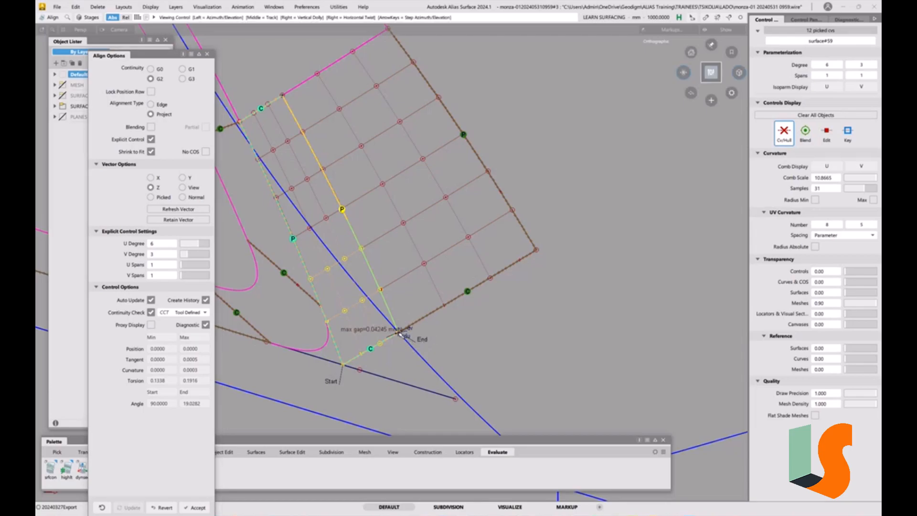
Leave Align and examine the mismatch at the end corner where the two wall pieces meet on the split edge.
scroll(403, 333, "up", 5)
right_click_drag(414, 371, 418, 196, "alt+shift")
middle_click_drag(411, 288, 645, 153, "alt+shift")
right_click_drag(479, 308, 452, 356, "alt+shift")
left_click_drag(533, 321, 531, 273, "ctrl+shift")
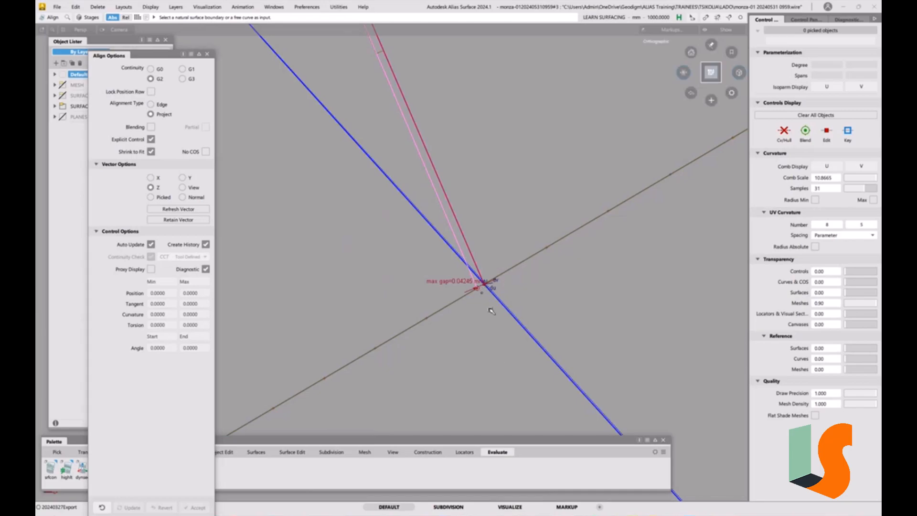
scroll(485, 301, "up", 5)
right_click_drag(490, 192, 498, 147, "alt+shift")
left_click_drag(530, 329, 519, 208, "ctrl+shift")
right_click_drag(518, 208, 512, 370, "alt+shift")
middle_click_drag(524, 180, 488, 271, "alt+shift")
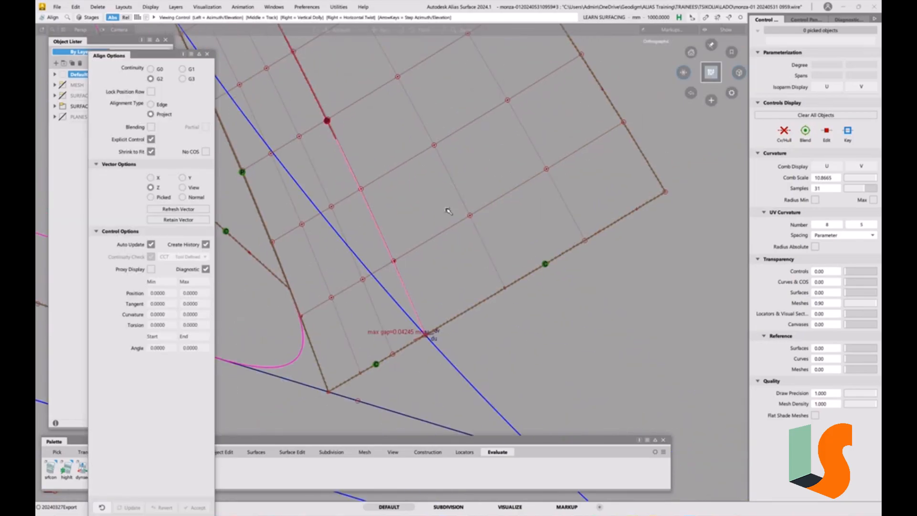
right_click_drag(449, 209, 454, 329, "alt+shift")
left_click_drag(456, 329, 451, 282, "ctrl+shift")
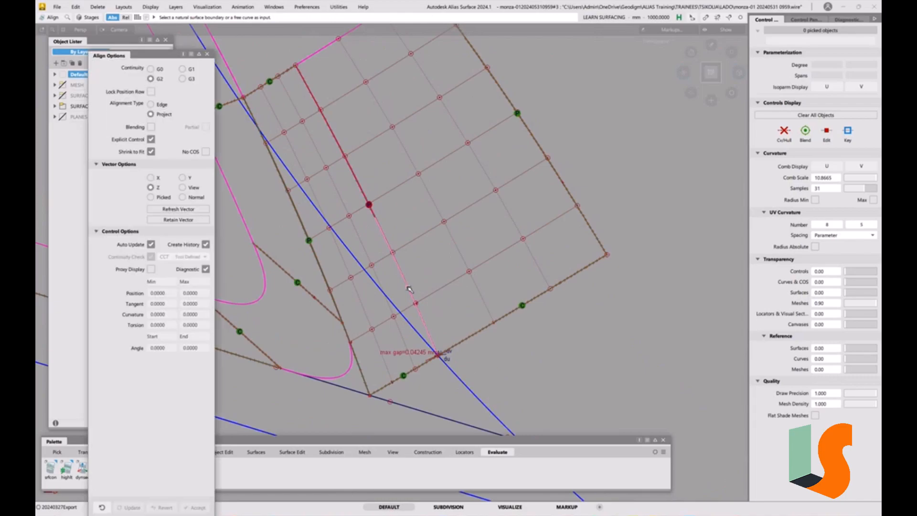
Extend the smaller wall piece past the split edge by about 6.9 mm, accepting removal of its construction history.
key("e")
left_click(408, 288)
left_click(432, 294)
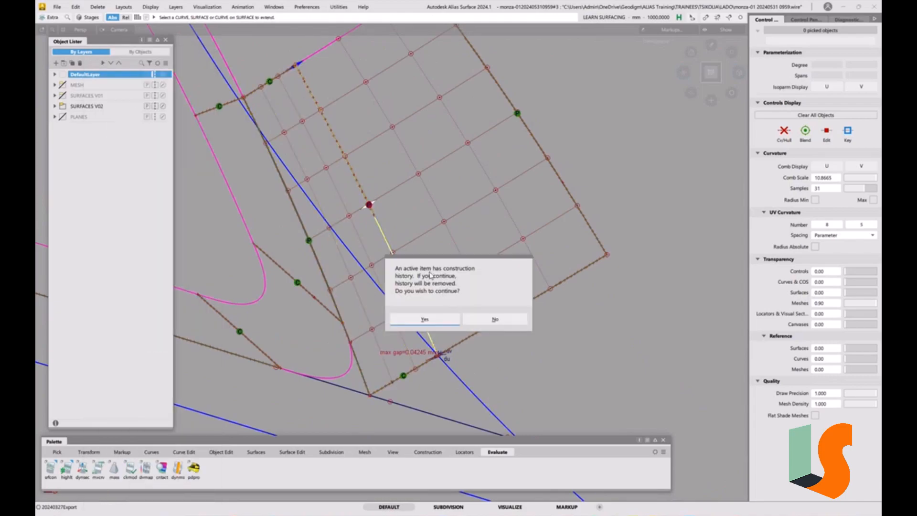
left_click(425, 319)
left_click_drag(427, 271, 459, 249)
left_click_drag(519, 350, 514, 280, "ctrl+shift")
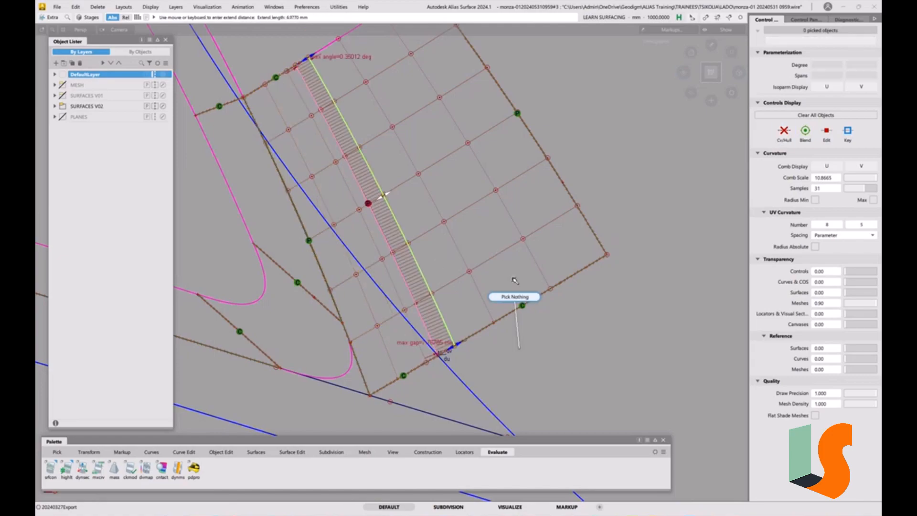
left_click(479, 309, "ctrl+shift")
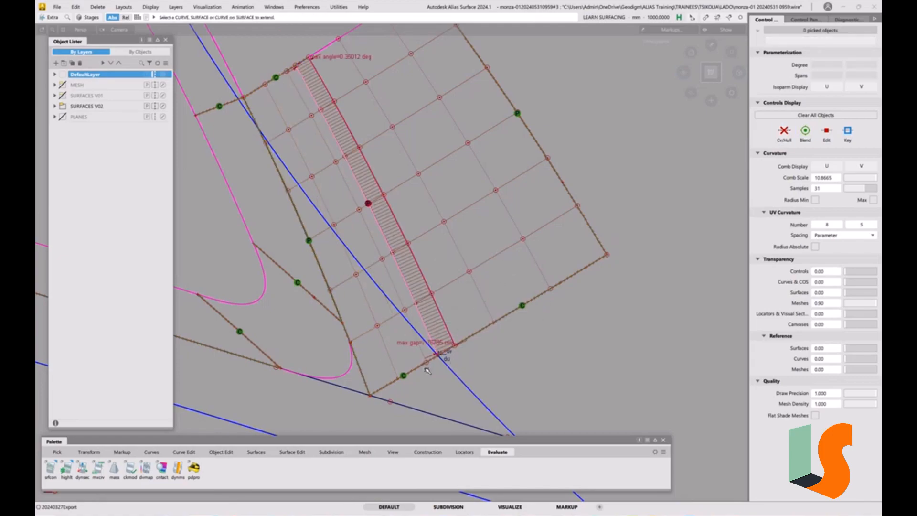
Trim Convert the extended smaller wall piece back to the larger piece's split edge, using 3D Trimming with Project along Z.
left_click(293, 452)
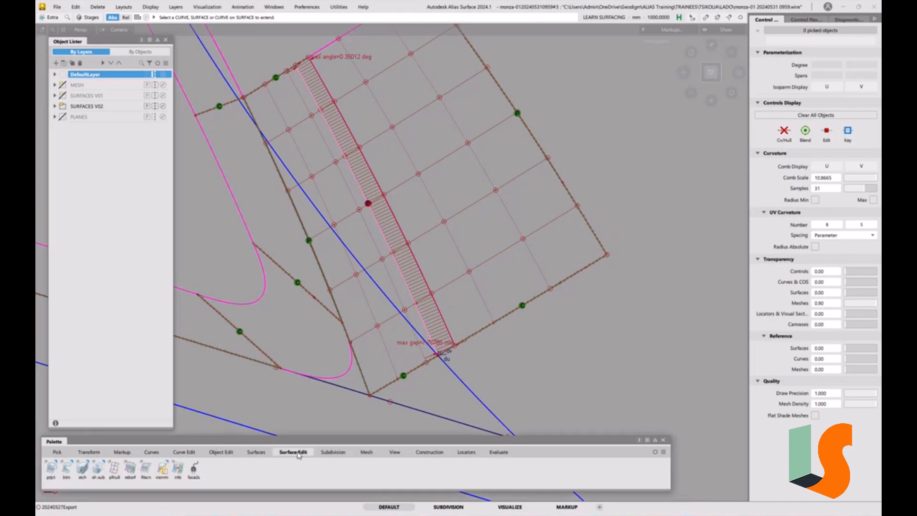
left_click(66, 473)
right_click(66, 472)
left_click(98, 486)
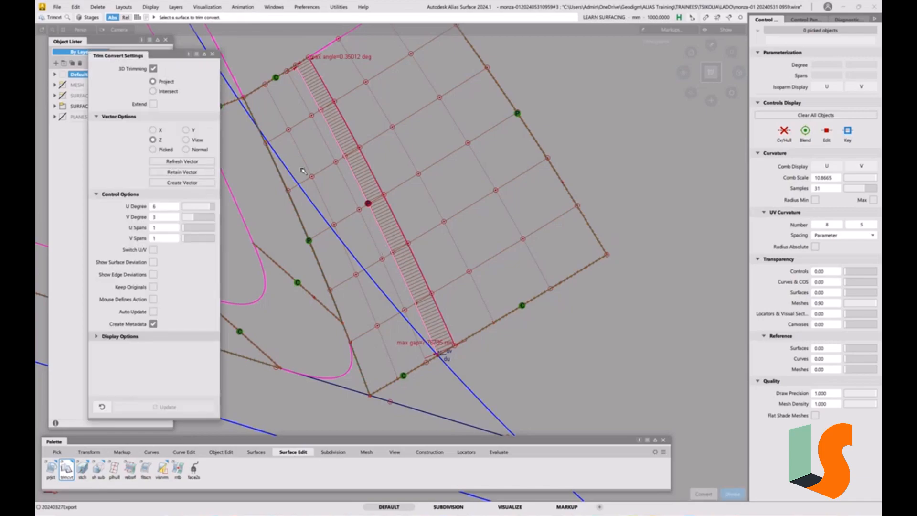
left_click(317, 171)
left_click(371, 212)
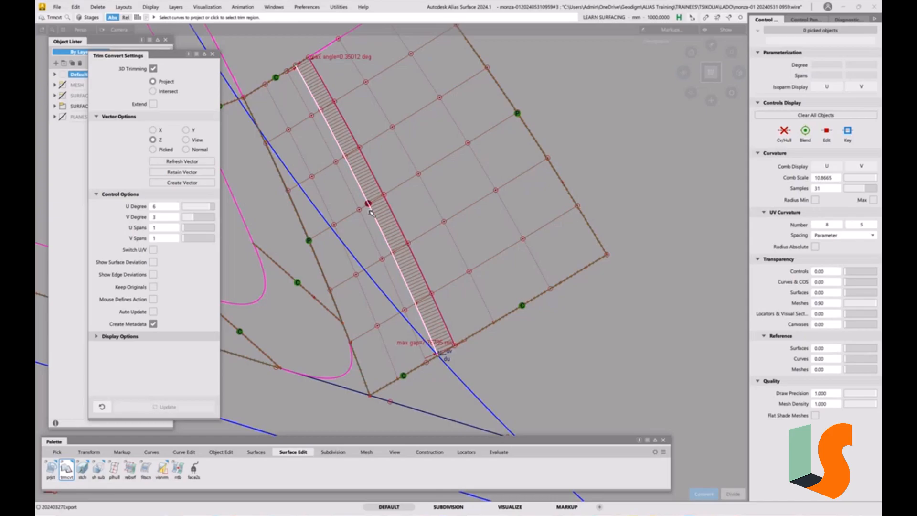
left_click(367, 236)
left_click_drag(522, 394, 521, 322, "ctrl+shift")
mouse_move(401, 239)
middle_mouse_down("alt+shift")
mouse_move(471, 222)
mouse_move(432, 251)
middle_mouse_up("alt+shift")
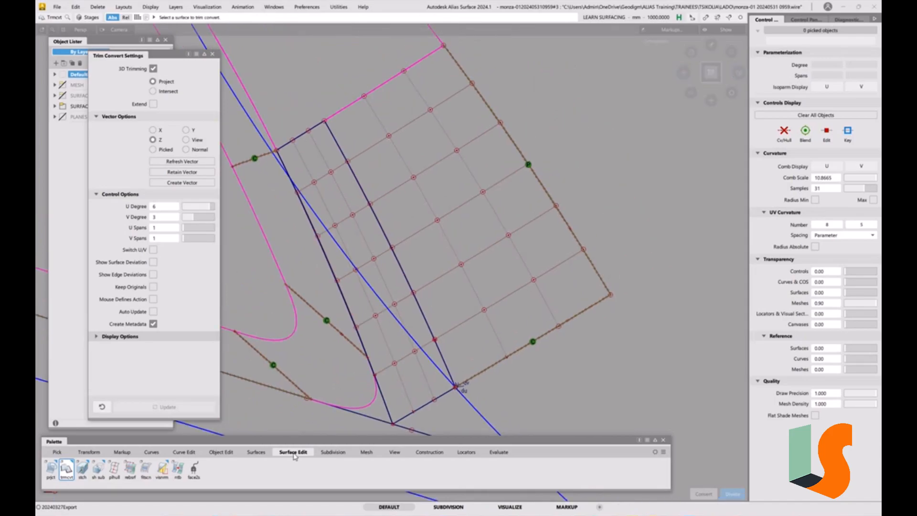
Add G2 continuity checks on the larger piece's upper end edge, both end edges of the smaller piece, and the split edge.
left_click(499, 452)
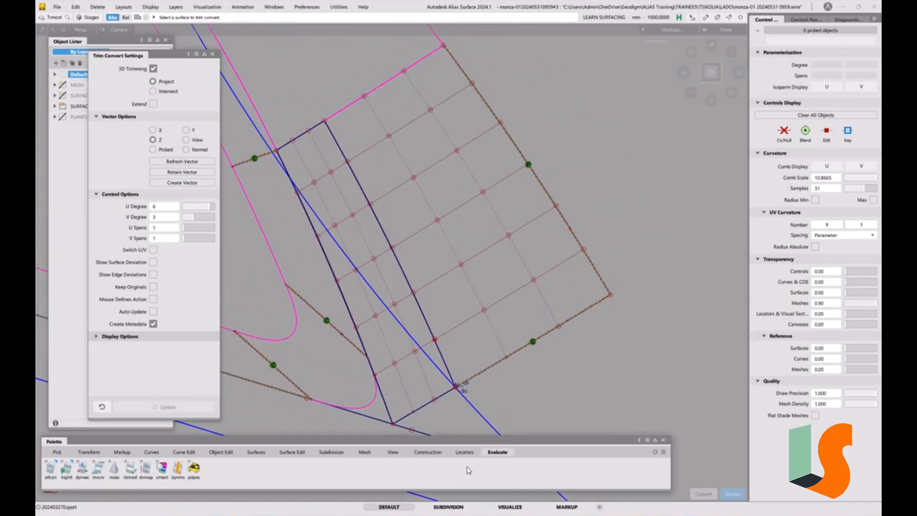
double_click(52, 471)
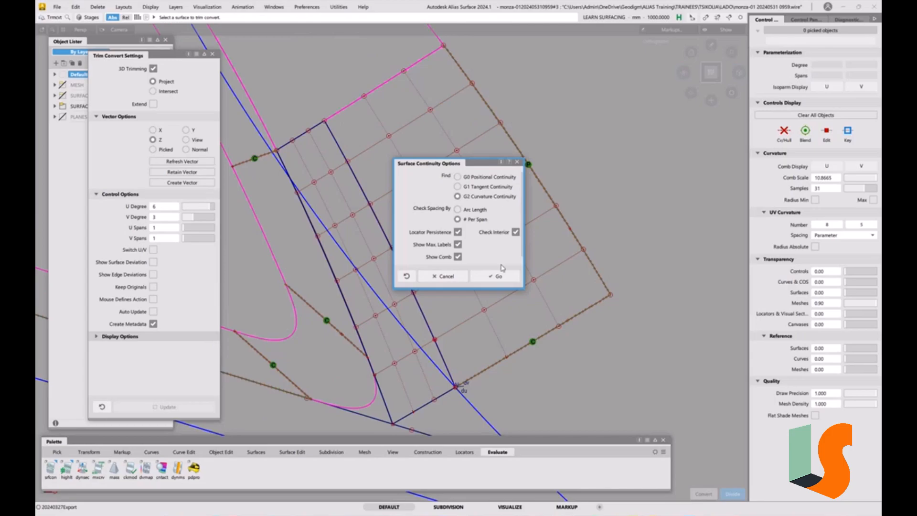
left_click(497, 276)
left_click(357, 105)
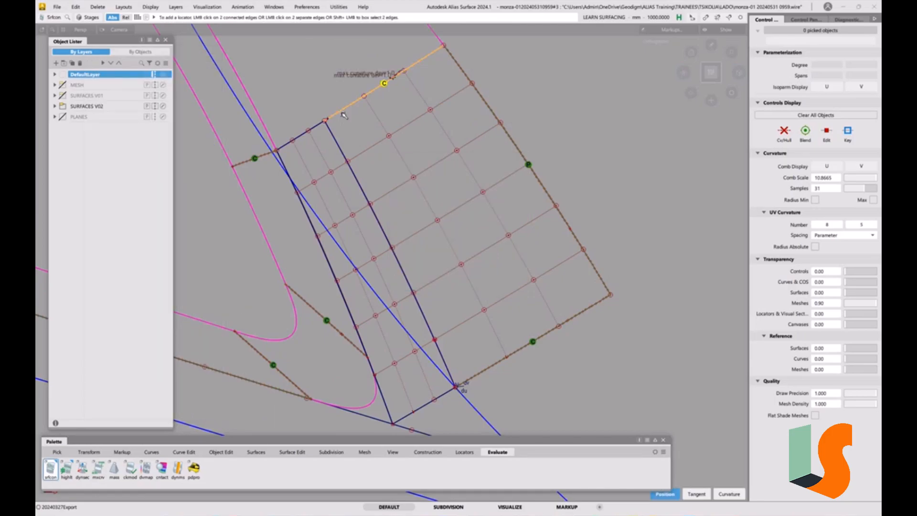
left_click(306, 135)
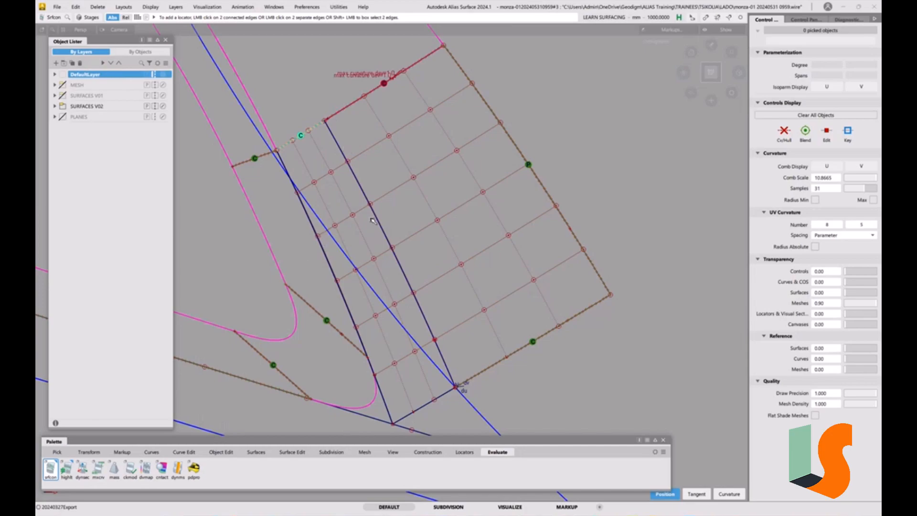
left_click(392, 248)
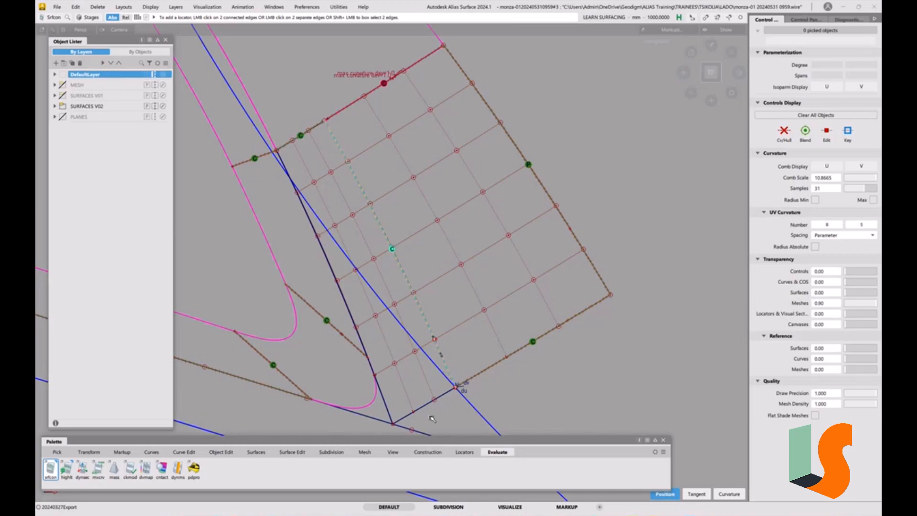
left_click(427, 405)
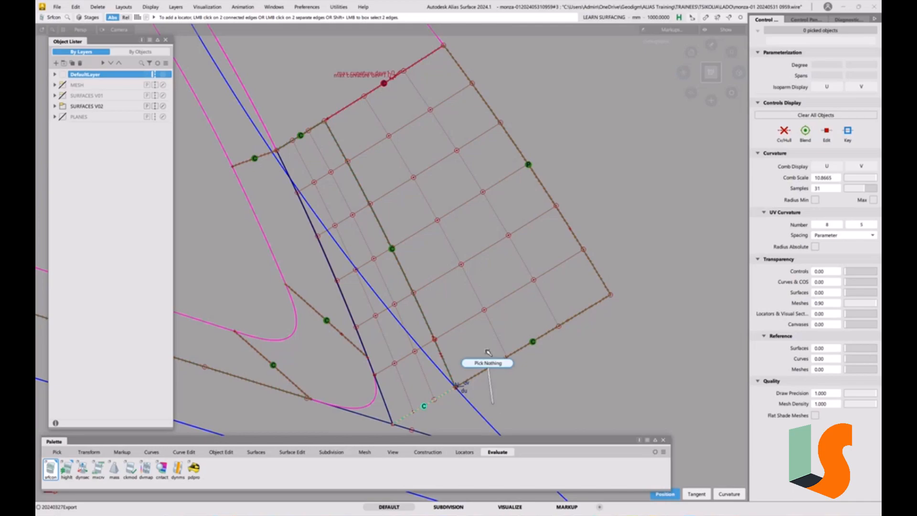
left_click(483, 396, "ctrl+shift")
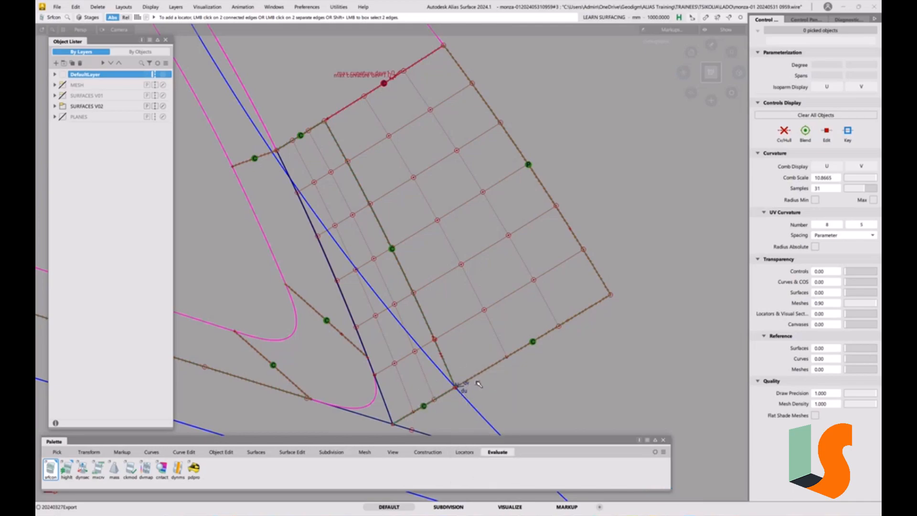
Pick the leftover construction object at the lower end of the split edge and delete it.
left_click_drag(475, 326, 477, 409, "ctrl+shift")
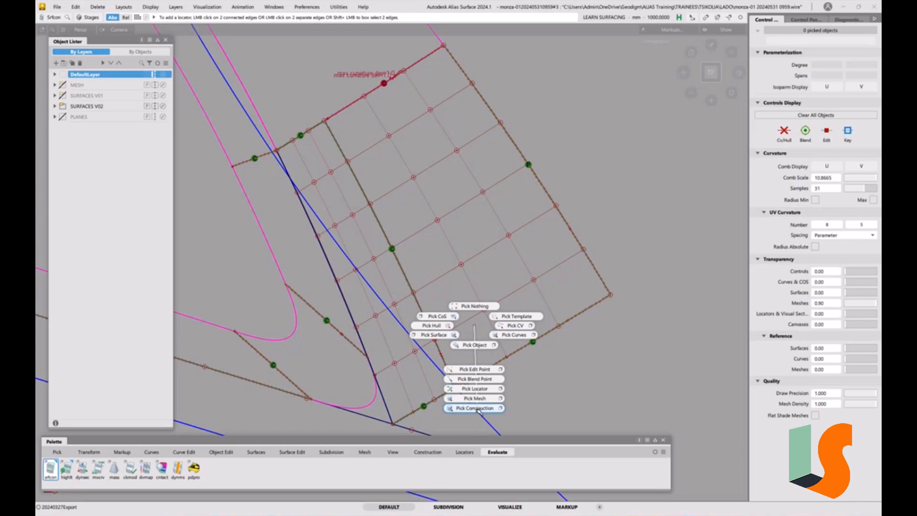
left_click_drag(479, 412, 479, 412, "ctrl+shift")
left_click(457, 386)
key("Delete")
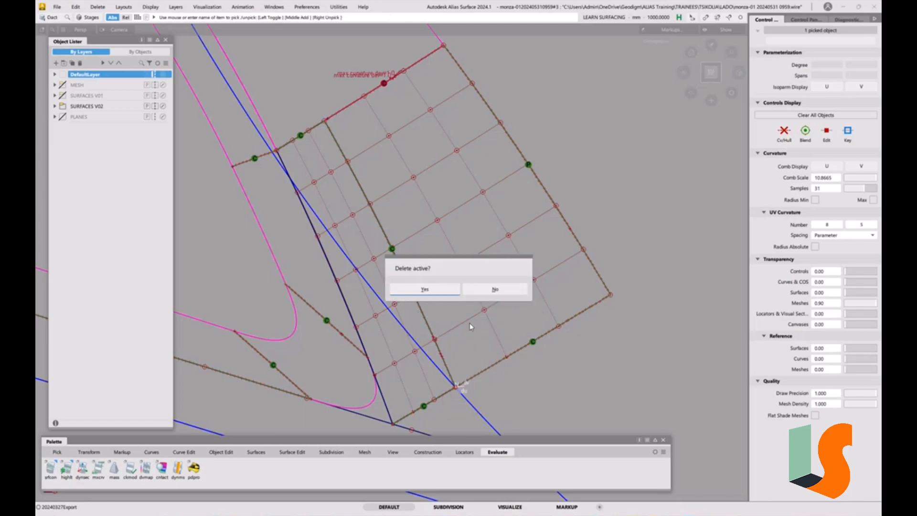
left_click(424, 291)
Add a surface continuity check on the outer edge of the surface adjoining the larger wall piece's upper end.
right_click_drag(459, 244, 430, 239, "alt+shift")
middle_click_drag(430, 240, 435, 306, "alt+shift")
right_click_drag(402, 275, 404, 267, "alt+shift")
middle_click_drag(404, 267, 387, 210, "alt+shift")
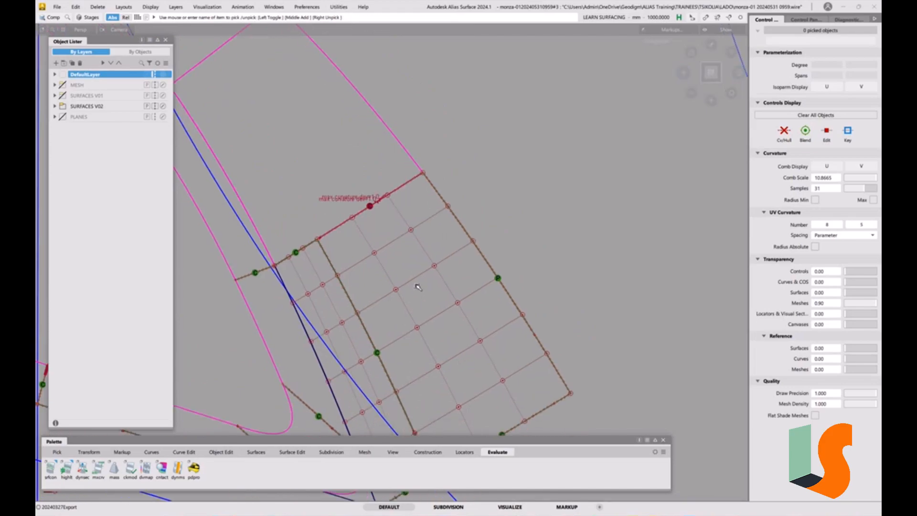
double_click(52, 468)
left_click(496, 276)
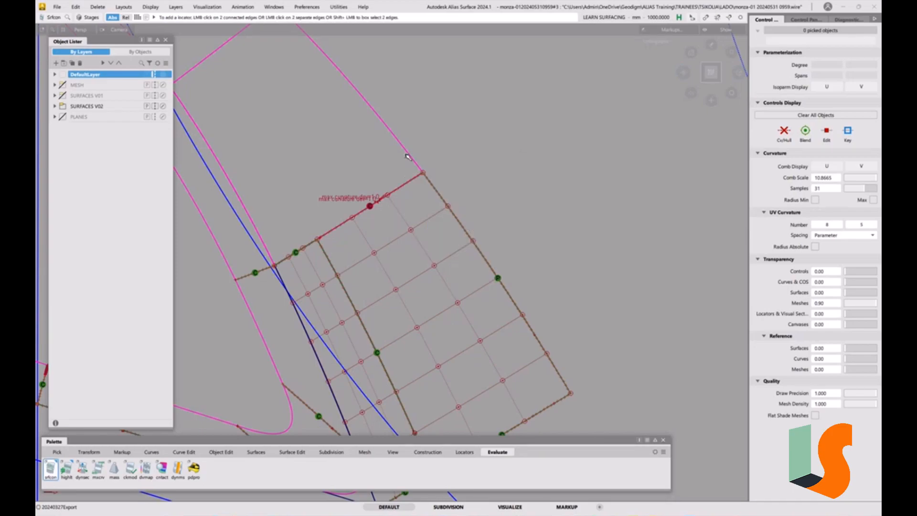
double_click(52, 471)
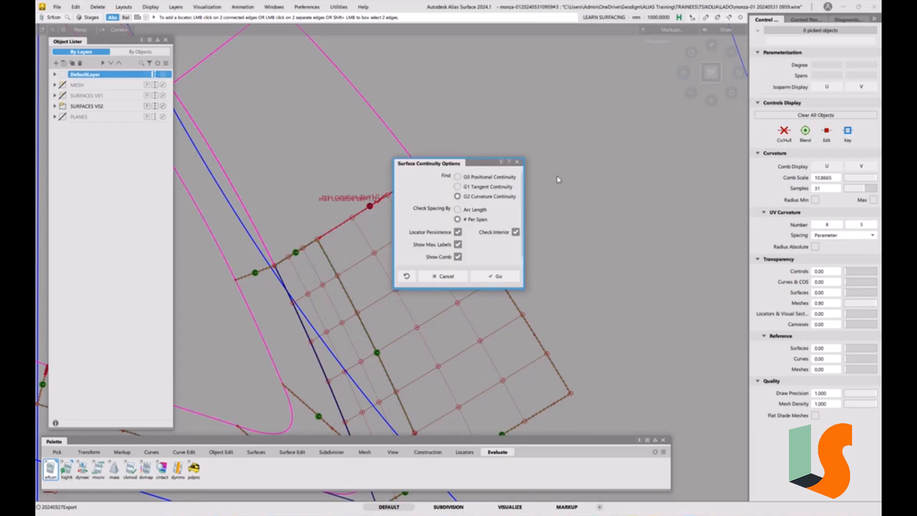
left_click(498, 276)
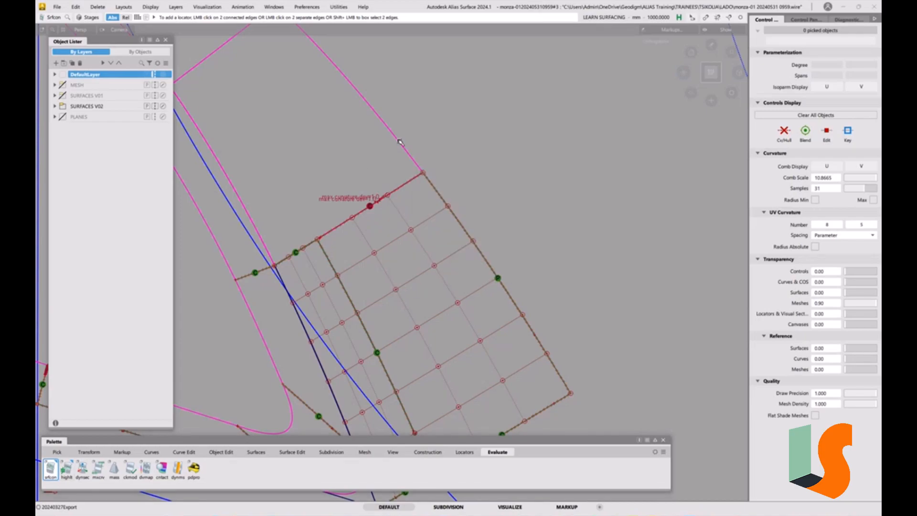
left_click(400, 143)
left_click(450, 213)
middle_click_drag(373, 201, 422, 190, "alt+shift")
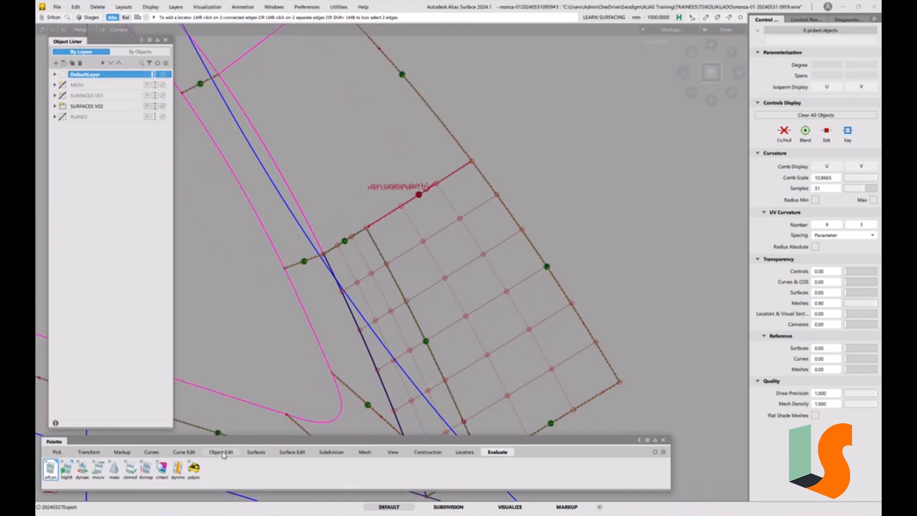
Align the larger wall piece's upper end edge G2 to the adjoining surface with Partial and a Z Vector on, keeping Create History.
left_click(222, 452)
double_click(129, 472)
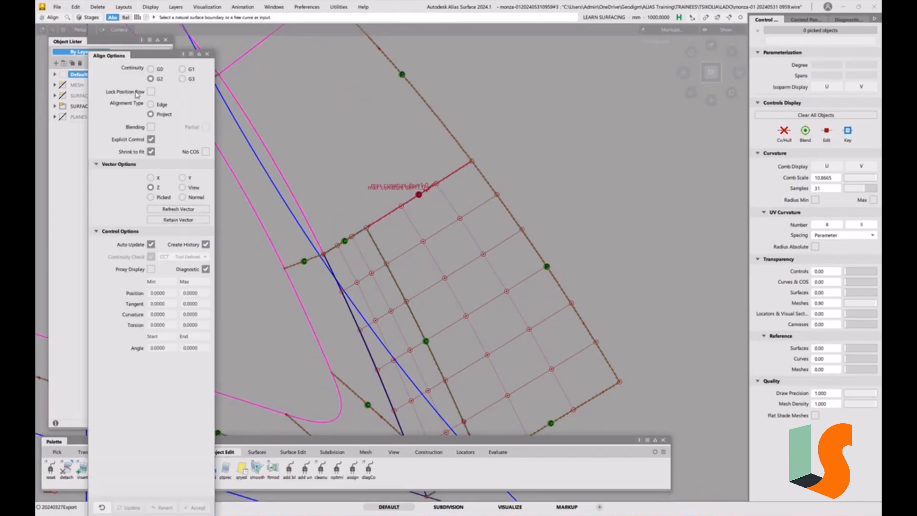
left_click(442, 185)
left_click(476, 198)
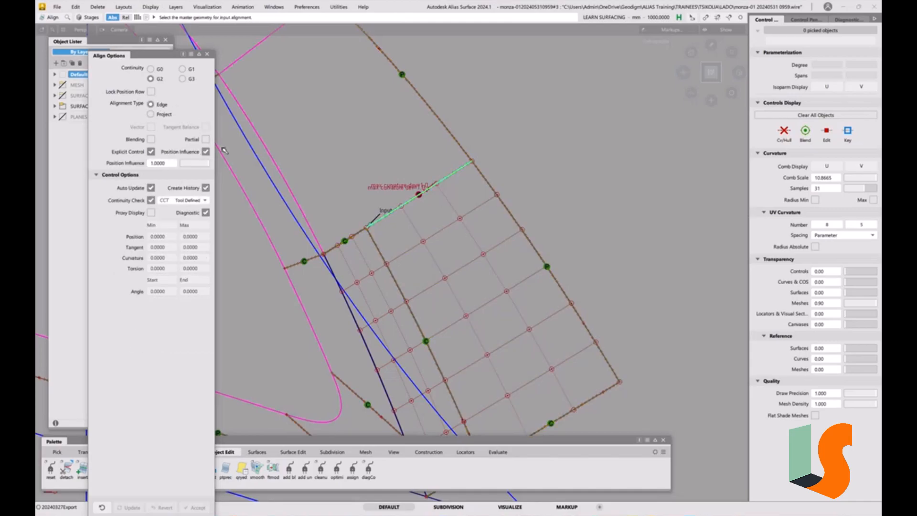
left_click(205, 139)
left_click(414, 179)
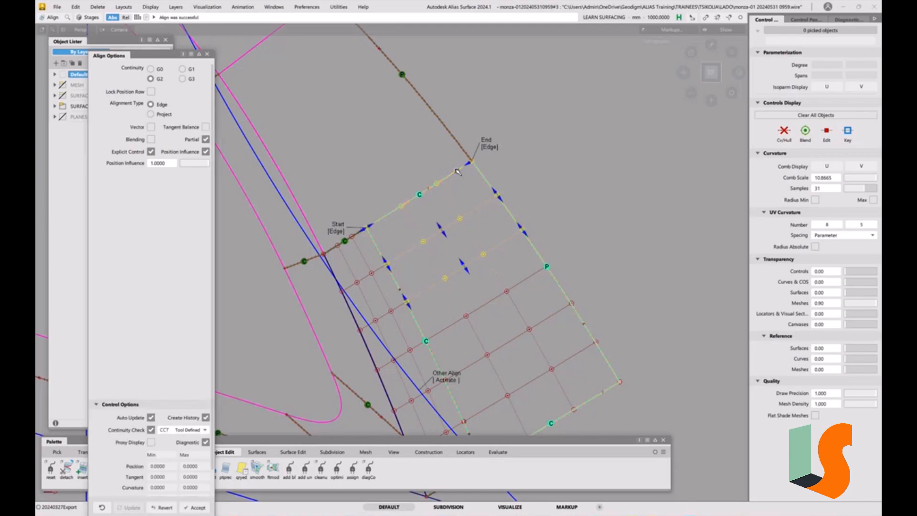
left_click(151, 127)
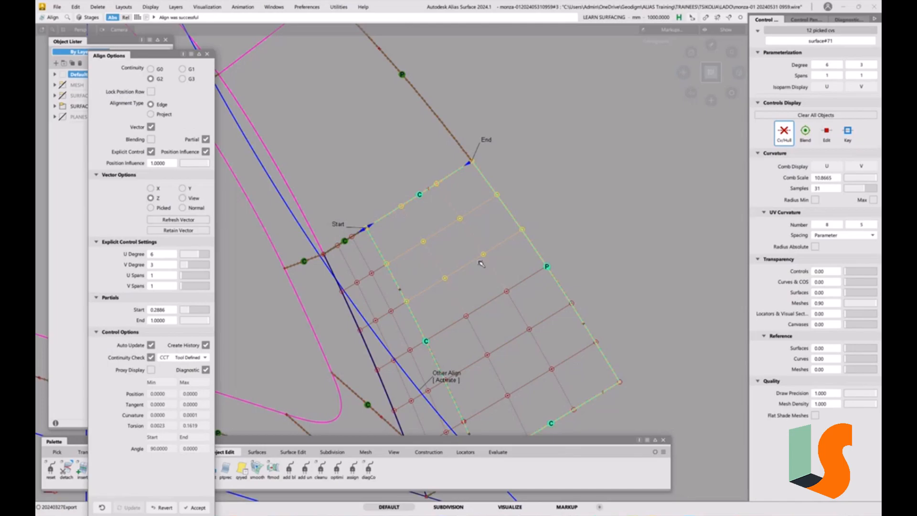
left_click_drag(508, 291, 503, 243, "ctrl+shift")
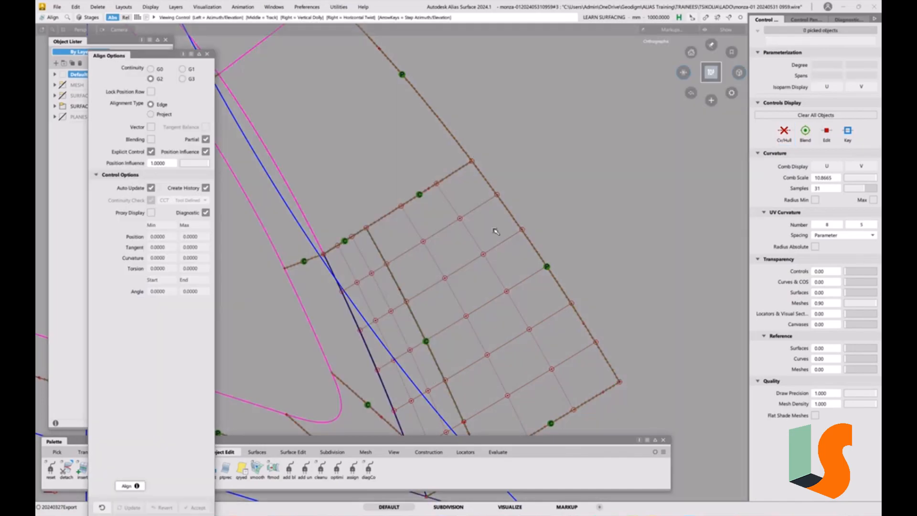
Trim the main outer surface along the outer edge of the rebuilt recess corner.
right_click_drag(496, 230, 489, 213, "alt+shift")
middle_click_drag(489, 213, 471, 187, "alt+shift")
right_click_drag(471, 187, 500, 210, "alt+shift")
middle_click_drag(500, 211, 512, 254, "alt+shift")
right_click_drag(513, 252, 541, 251, "ctrl+shift")
left_click(558, 231)
left_click(566, 272)
key("space")
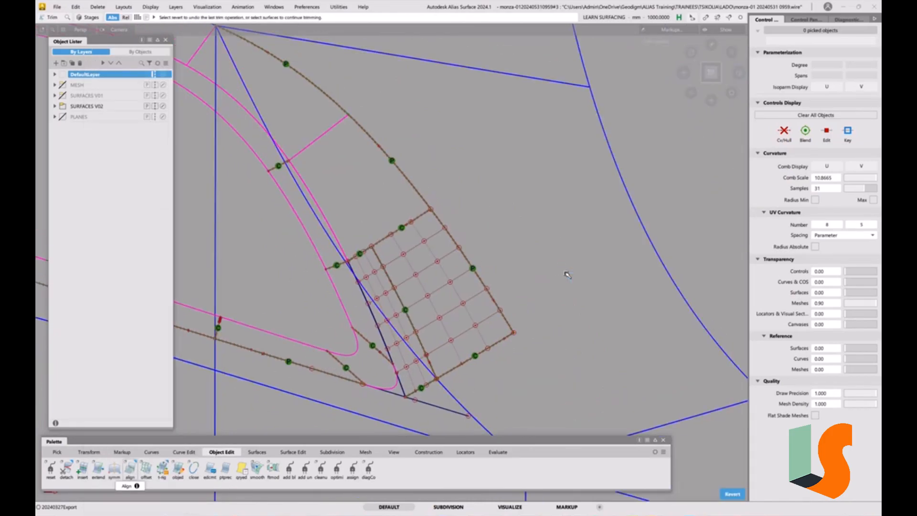
Untrim the main outer surface shell_xshell#6 around the recess corner.
middle_click_drag(568, 272, 534, 310, "ctrl+shift")
left_click_drag(534, 309, 532, 281, "ctrl+shift")
left_click_drag(518, 332, 468, 317, "alt+shift")
left_click_drag(560, 267, 547, 271, "ctrl+shift")
left_click(547, 269)
key("ctrl+u")
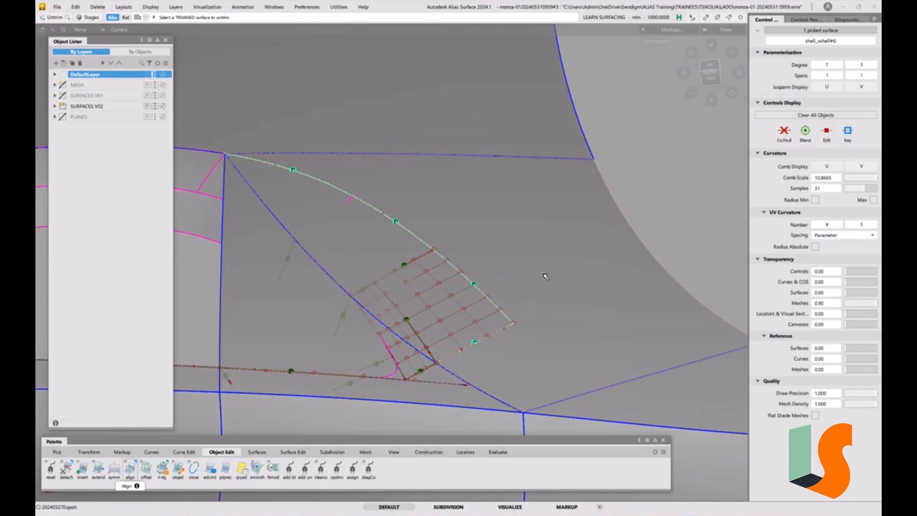
left_click(544, 272)
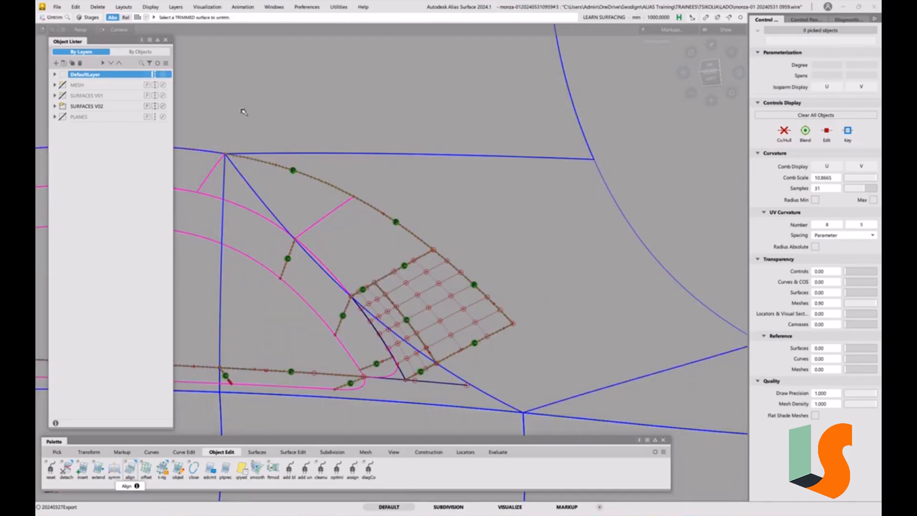
left_click(57, 7)
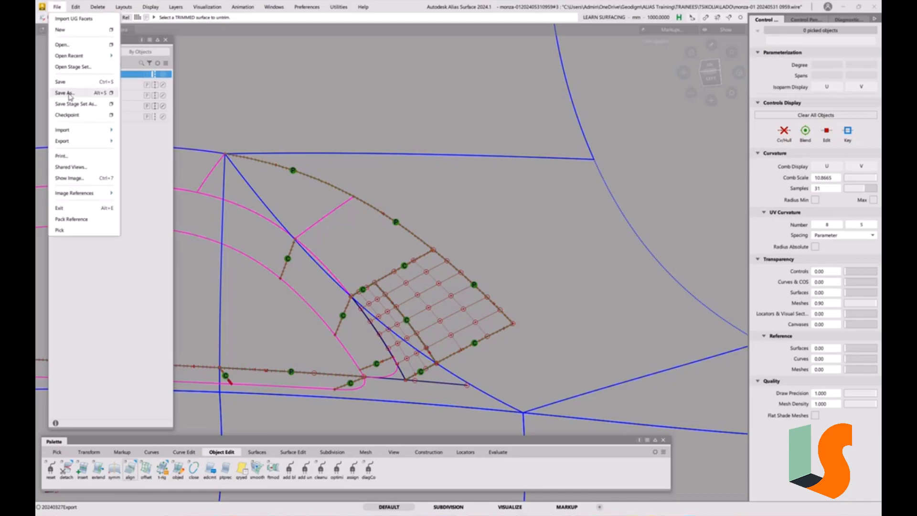
left_click(72, 93)
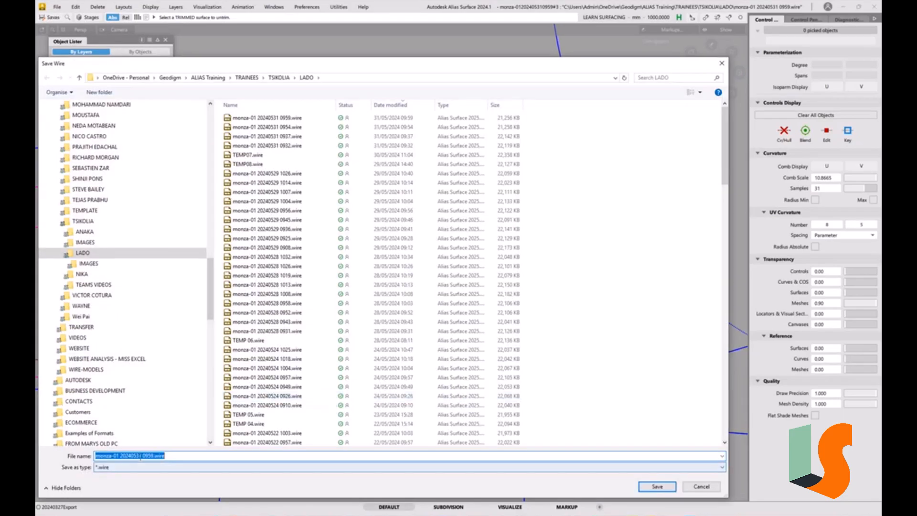
left_click_drag(142, 456, 203, 456)
type("1006")
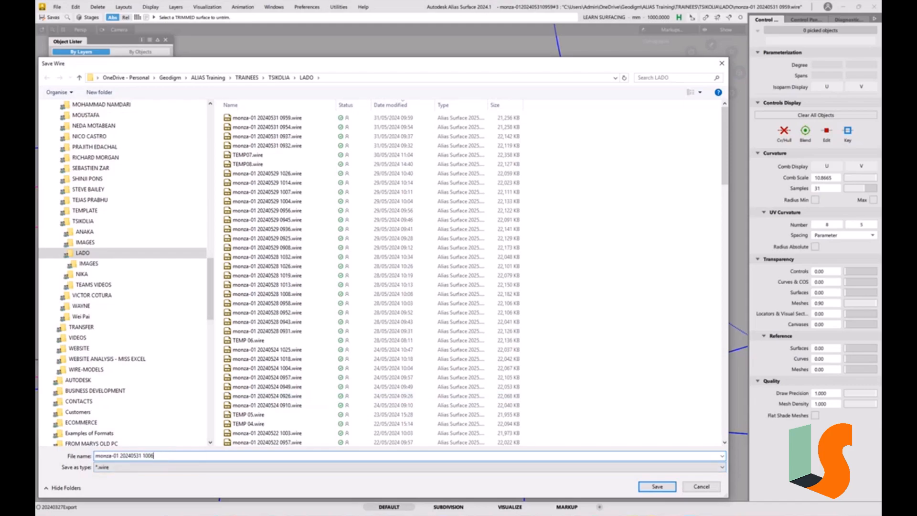
key("Return")
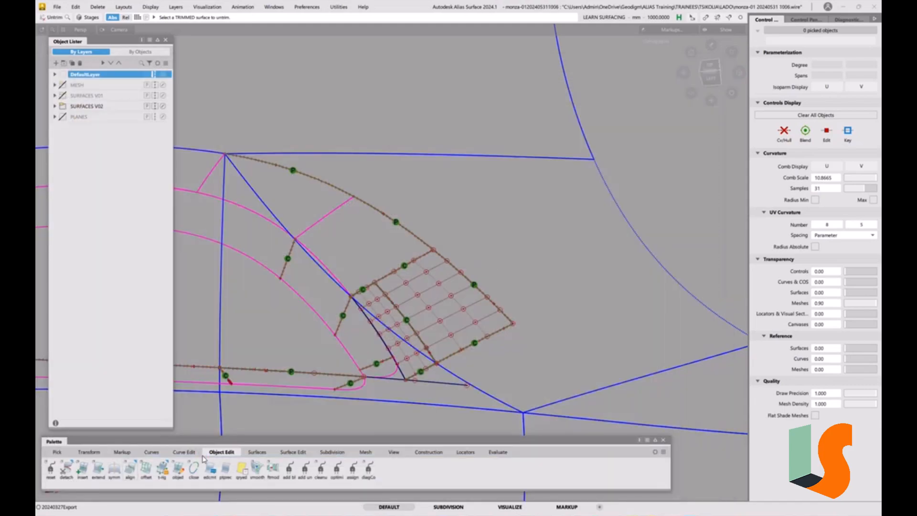
Pick the two continuity checks along the corner's outer edge and open their information.
left_click_drag(466, 329, 486, 337, "alt+shift")
middle_click_drag(487, 337, 462, 282, "alt+shift")
mouse_move(462, 282)
left_mouse_down("alt+shift")
mouse_move(487, 298)
mouse_move(457, 262)
left_mouse_up("alt+shift")
middle_click_drag(457, 263, 488, 312, "alt+shift")
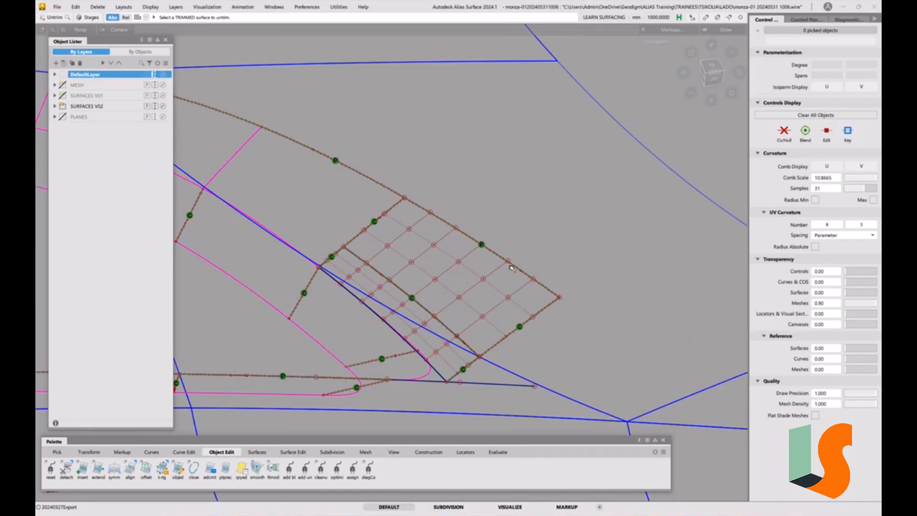
left_click_drag(377, 159, 427, 249, "alt+shift")
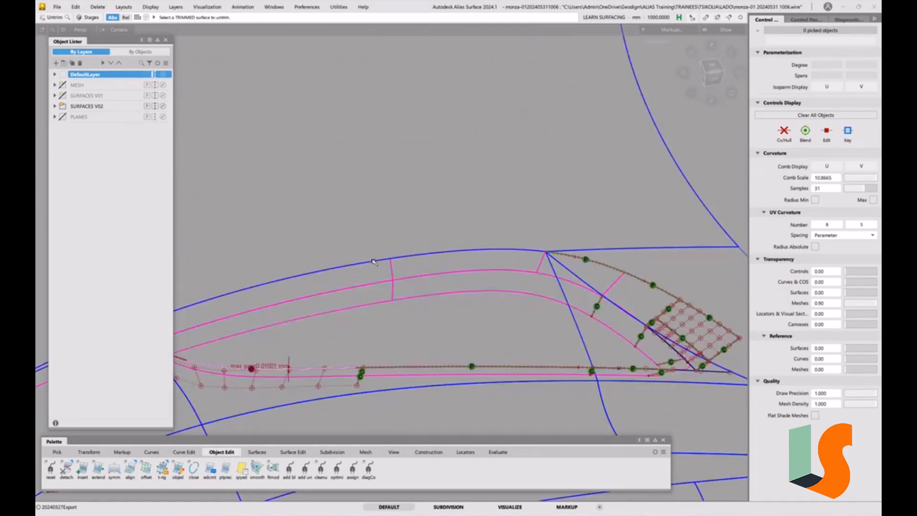
middle_click_drag(707, 309, 444, 311, "alt+shift")
right_click_drag(445, 310, 455, 181, "alt+shift")
left_click(470, 330, "ctrl+shift")
left_click_drag(470, 330, 478, 394, "ctrl+shift")
left_click(446, 285)
left_click_drag(445, 302, 325, 242, "alt+shift")
left_click(296, 200)
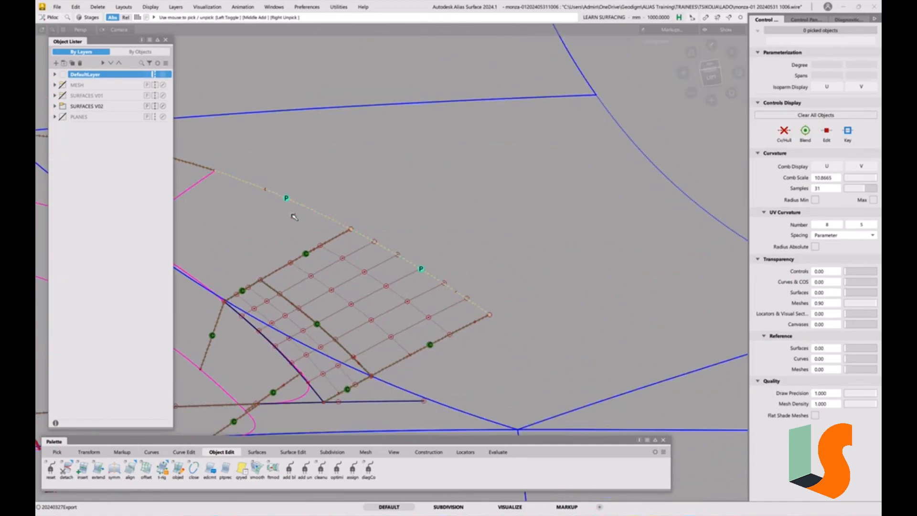
key("ctrl+5")
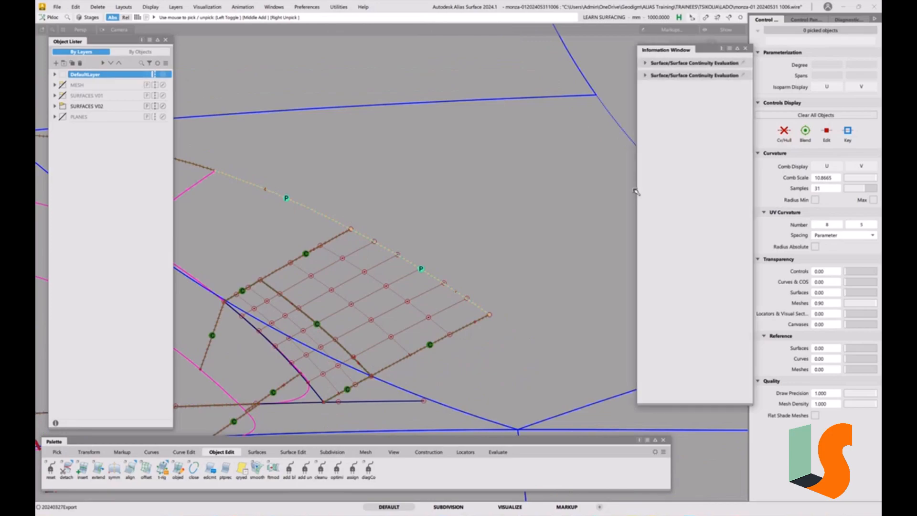
Set the larger wall piece's outer-edge check to Tangent Continuity and enlarge its tangent comb scale.
left_click(646, 63)
left_click(714, 100)
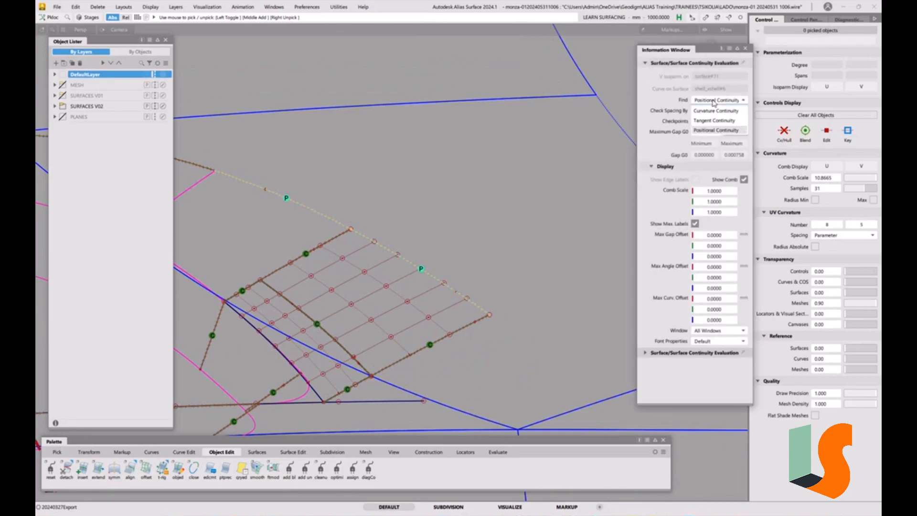
left_click(720, 122)
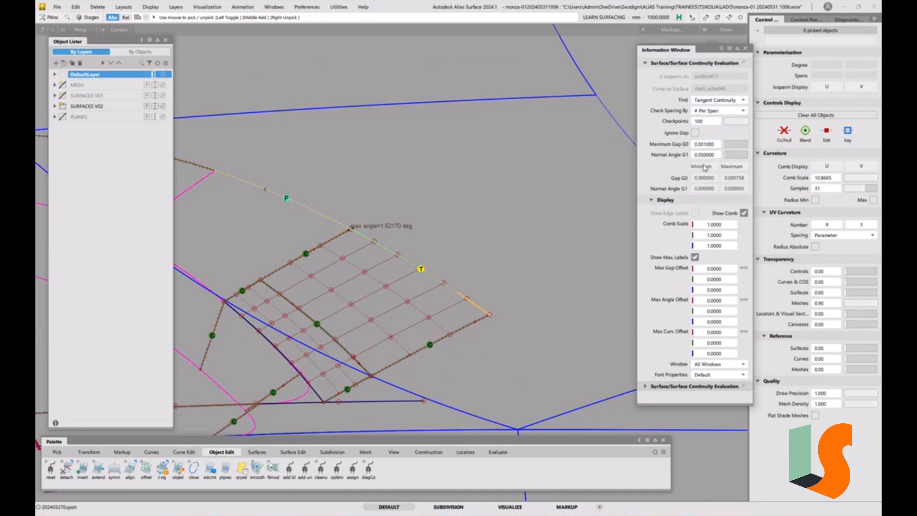
left_click(722, 238)
type("0")
key("Return")
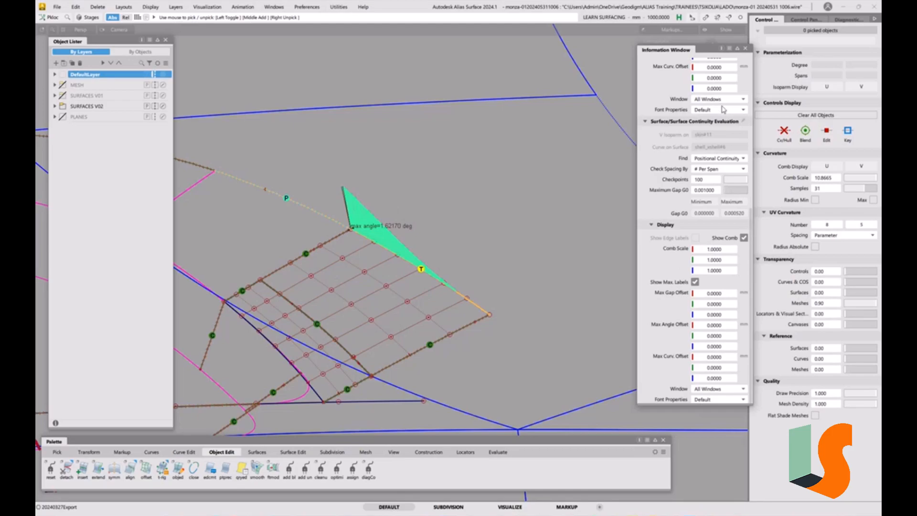
Set the adjoining surface's outer-edge check to Tangent Continuity with a tangent comb scale of 100, and examine the combs.
left_click(716, 159)
left_click(715, 170)
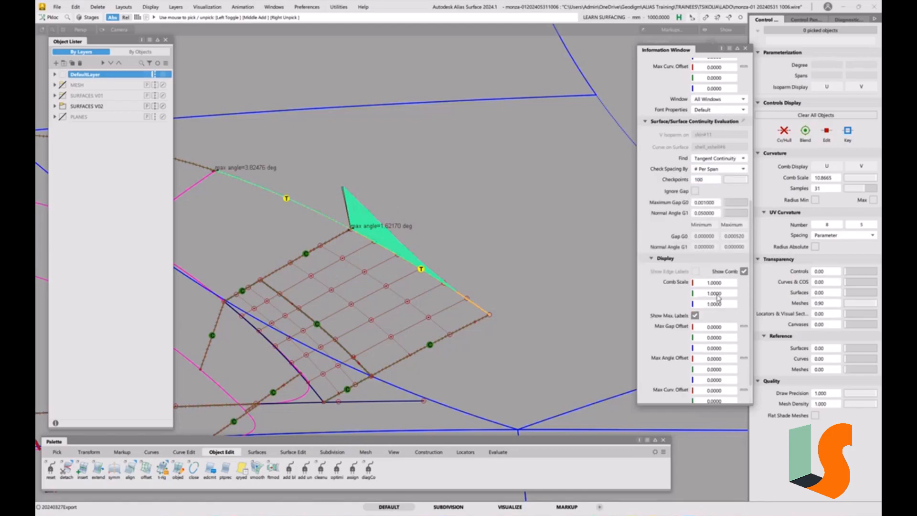
double_click(718, 296)
type("1")
key("Return")
left_click_drag(404, 194, 399, 235, "alt+shift")
right_click_drag(399, 236, 398, 273, "alt+shift")
middle_click_drag(398, 274, 448, 258, "alt+shift")
middle_click_drag(504, 248, 478, 267, "alt+shift")
right_click_drag(478, 268, 478, 196, "alt+shift")
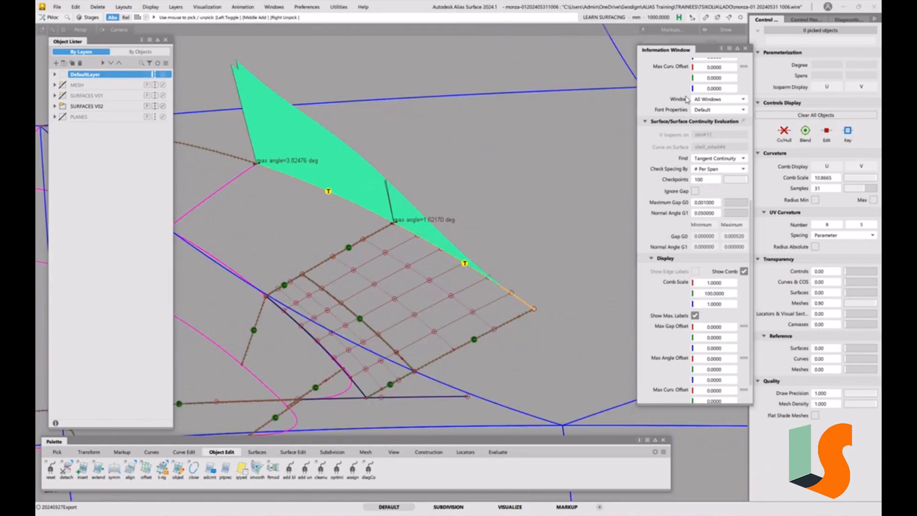
left_click(744, 49)
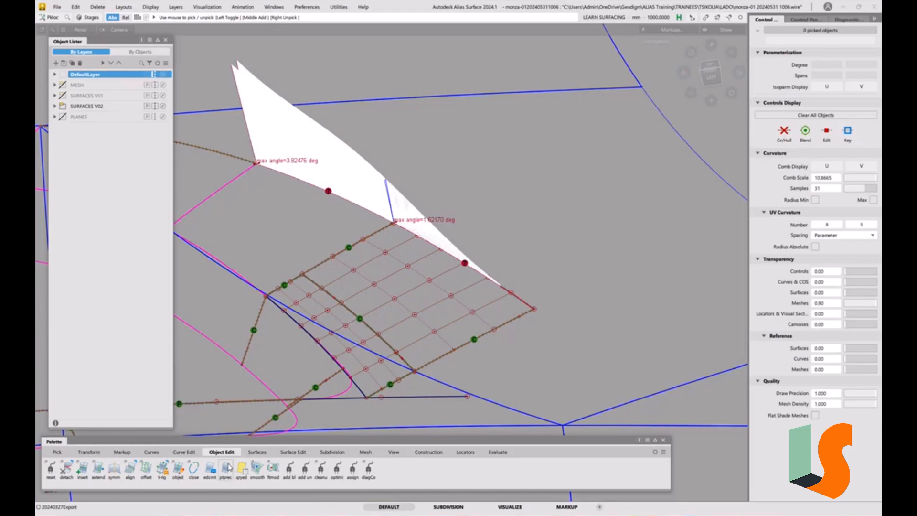
Measure the deviation of the smaller wall piece's split edge (surface#73.V=1) from the outer surface shell_xshell#6.
left_click(464, 452)
left_click_drag(98, 469, 132, 488)
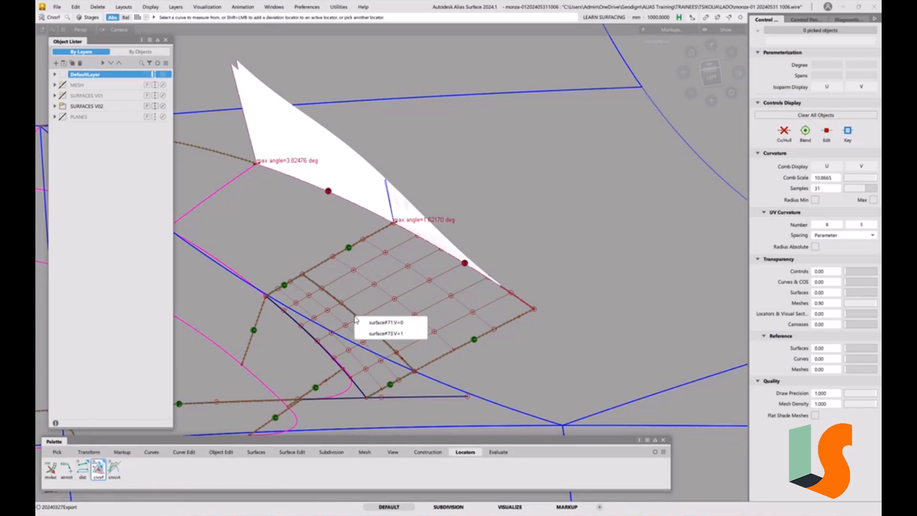
left_click(377, 337)
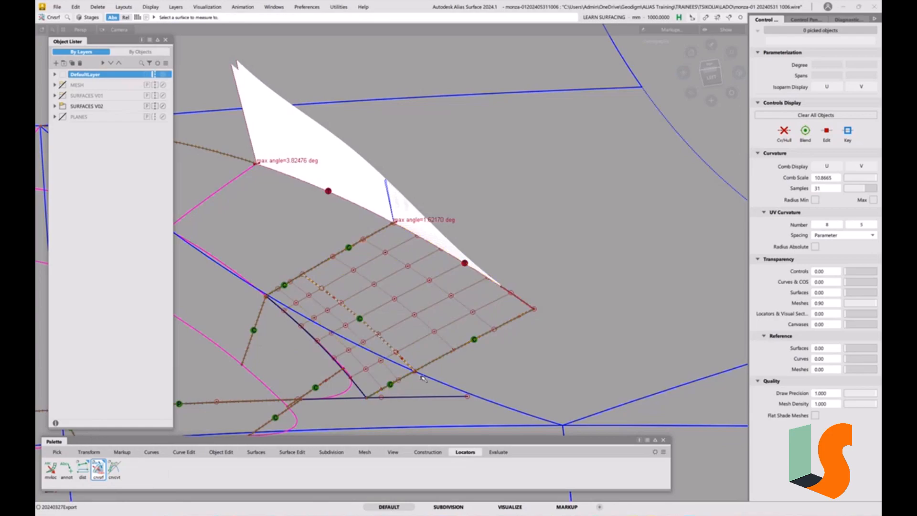
left_click(451, 386)
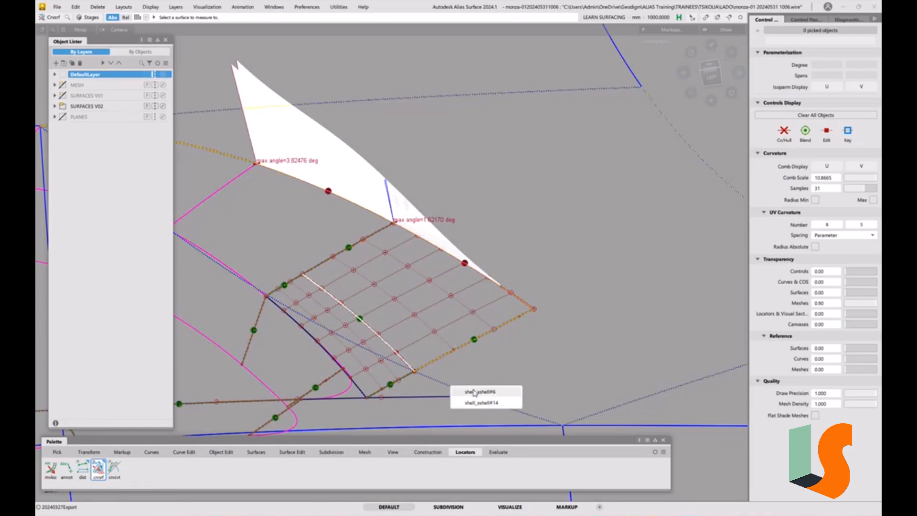
left_click(474, 391)
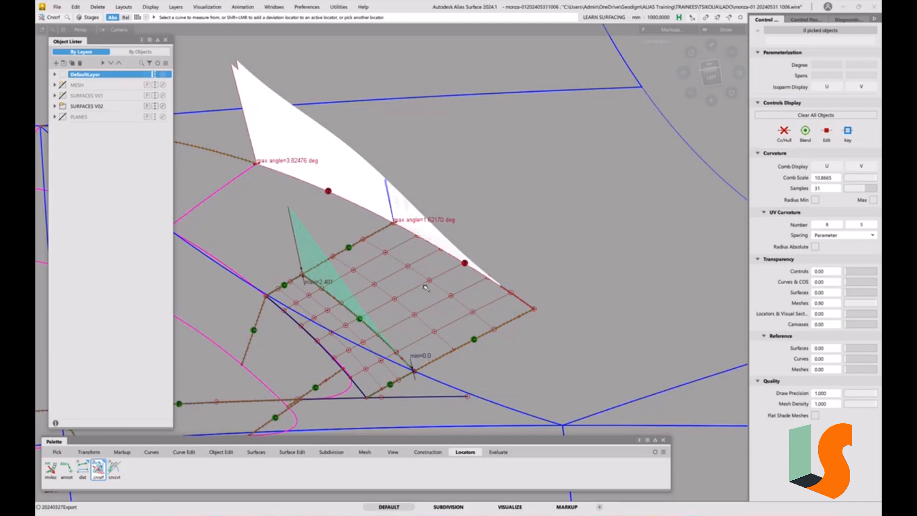
left_click_drag(452, 291, 497, 267, "alt+shift")
right_click_drag(466, 299, 494, 312, "alt+shift")
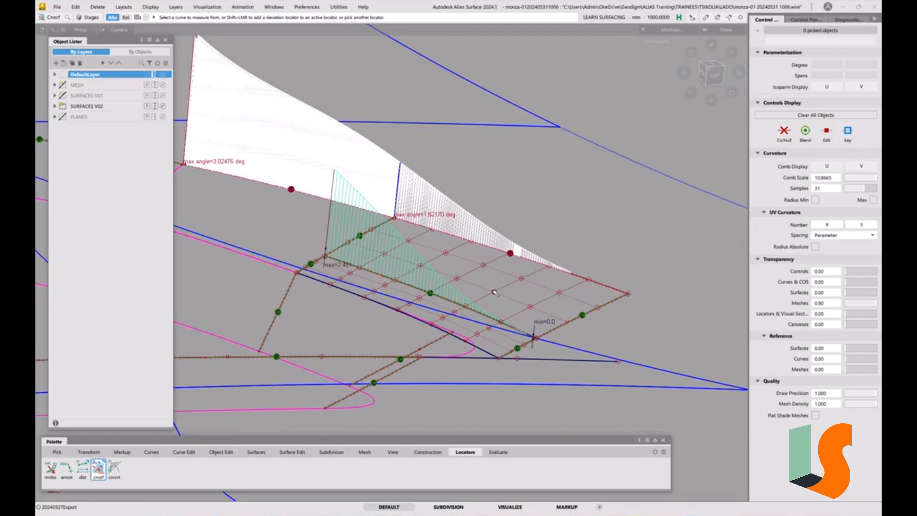
left_click_drag(495, 292, 452, 300, "alt+shift")
Delete the split-edge deviation measurement and both tangent continuity checks on the corner's outer edge.
key("Delete")
left_click(436, 290)
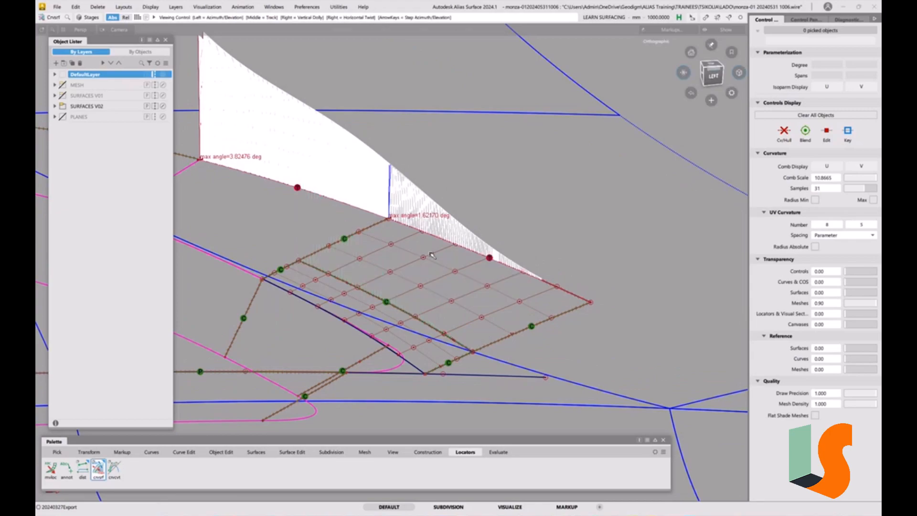
left_click_drag(390, 251, 395, 314, "ctrl+shift")
left_click(390, 192)
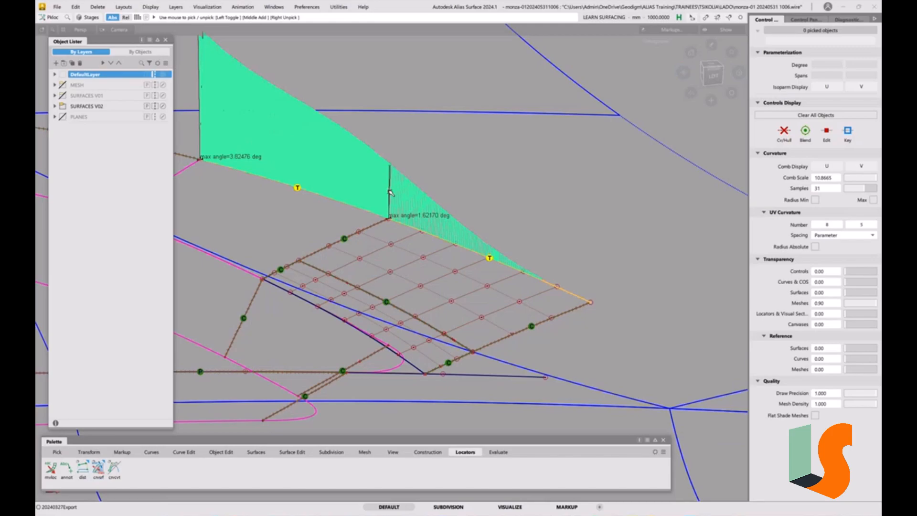
key("Delete")
Trim the main outer surface along the corner's outer edge and display the model shaded without its wireframe.
left_click(432, 286)
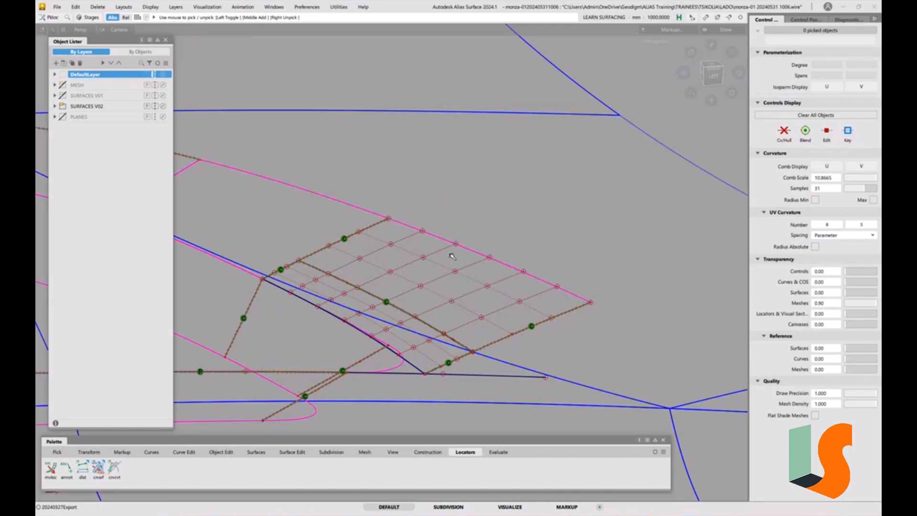
left_click(501, 191)
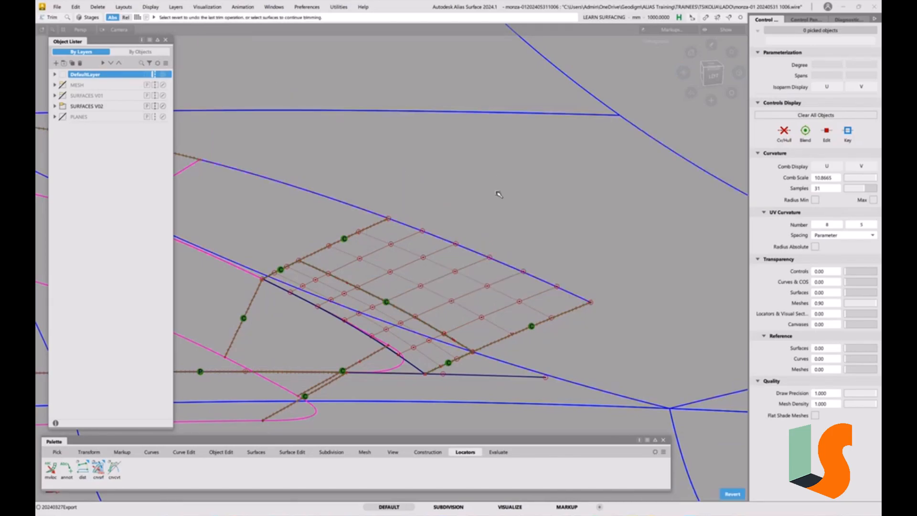
key("5")
mouse_move(490, 202)
left_mouse_down("alt+shift")
mouse_move(490, 232)
mouse_move(450, 235)
mouse_move(456, 253)
mouse_move(467, 242)
mouse_move(400, 208)
mouse_move(444, 223)
mouse_move(426, 227)
mouse_move(422, 217)
mouse_move(477, 231)
mouse_move(517, 286)
mouse_move(596, 268)
left_mouse_up("alt+shift")
key("m")
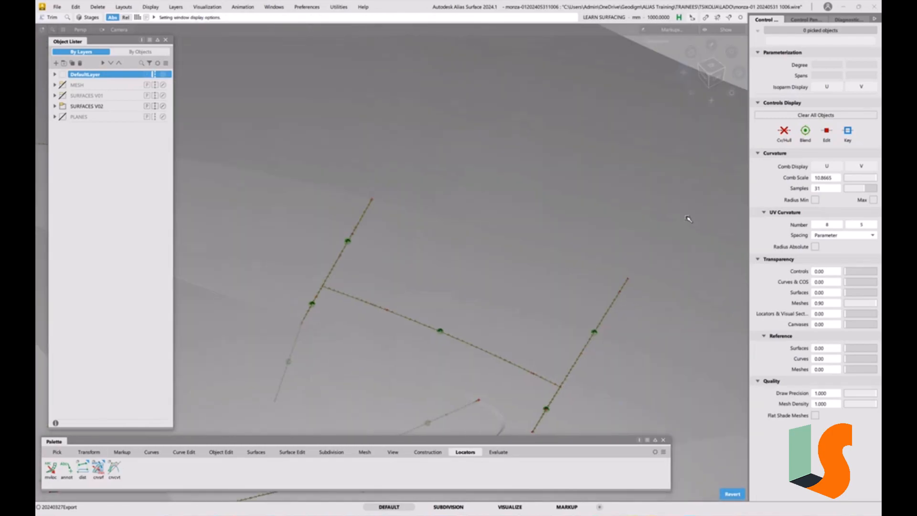
Examine the highlight flow across the corner with vertical black-and-white stripes and with iso-angle bands along Y.
left_click(844, 20)
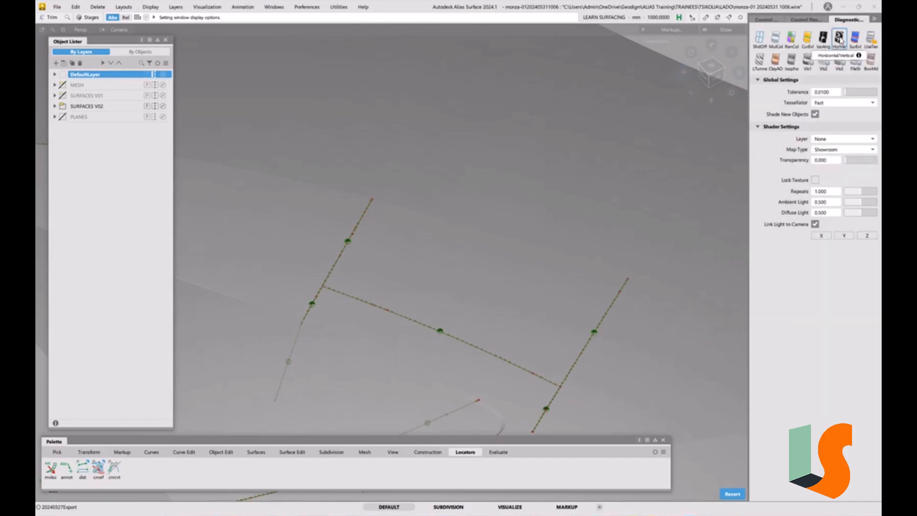
left_click(840, 38)
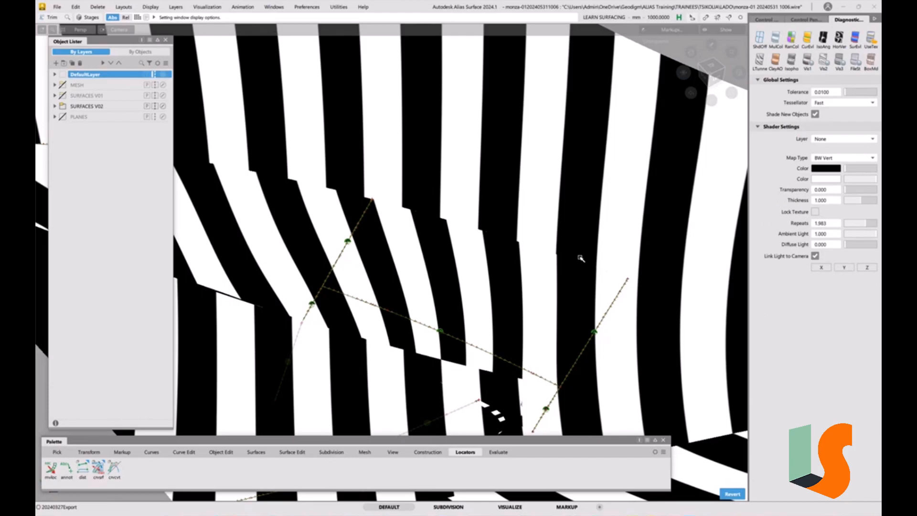
left_click_drag(440, 198, 526, 234, "alt+shift")
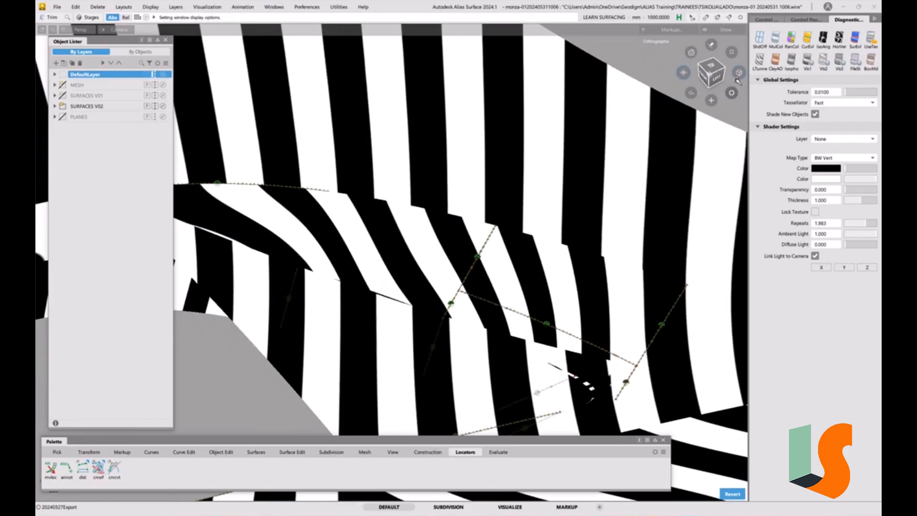
left_click(823, 38)
mouse_move(692, 144)
left_mouse_down("alt+shift")
mouse_move(591, 175)
mouse_move(552, 248)
left_mouse_up("alt+shift")
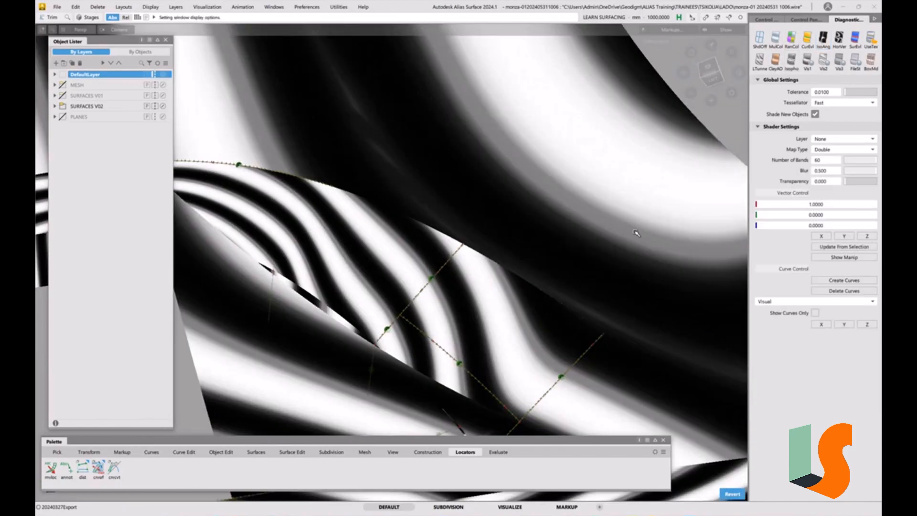
left_click(844, 236)
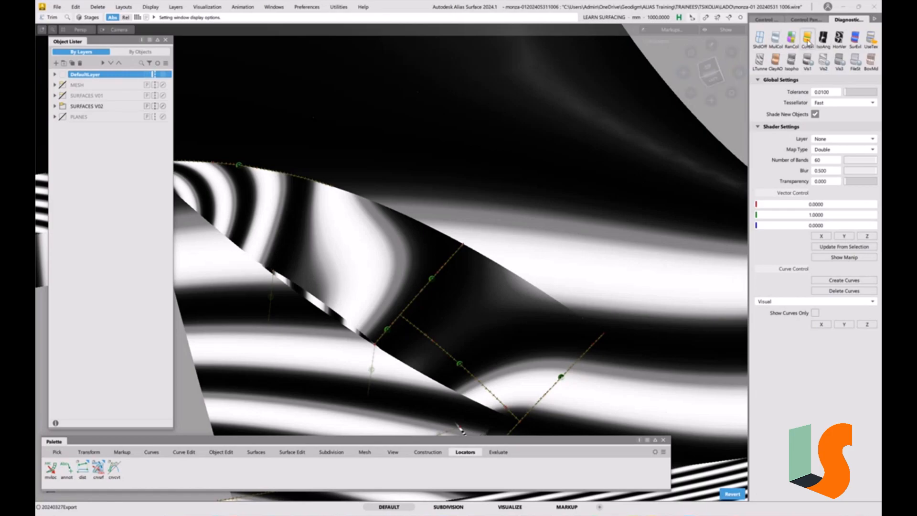
Apply the texture shader with the Photo-Horizon map and examine reflections across the recess corner from several angles.
left_click(875, 41)
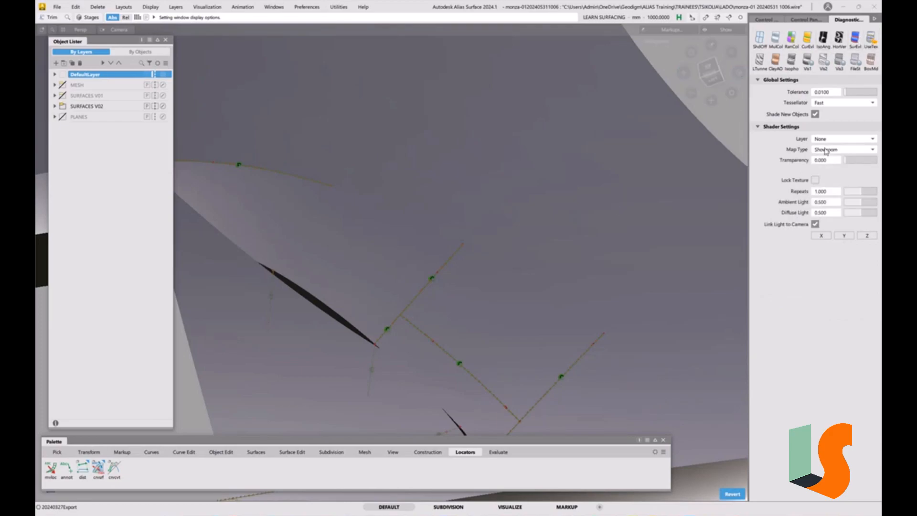
left_click(826, 151)
left_click(830, 175)
left_click_drag(586, 253, 583, 300, "alt+shift")
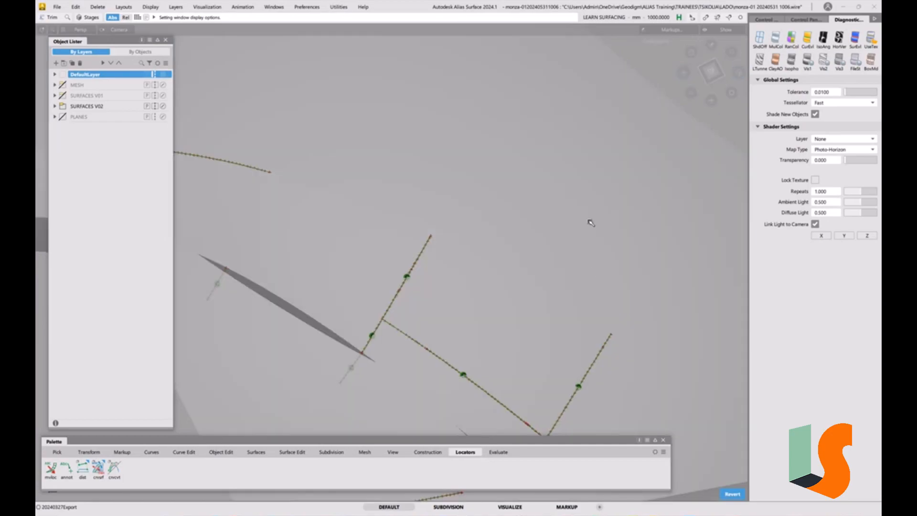
mouse_move(590, 221)
left_mouse_down("alt+shift")
mouse_move(566, 301)
mouse_move(534, 314)
mouse_move(565, 295)
mouse_move(538, 352)
mouse_move(545, 315)
mouse_move(594, 322)
mouse_move(549, 310)
mouse_move(571, 301)
mouse_move(566, 311)
left_mouse_up("alt+shift")
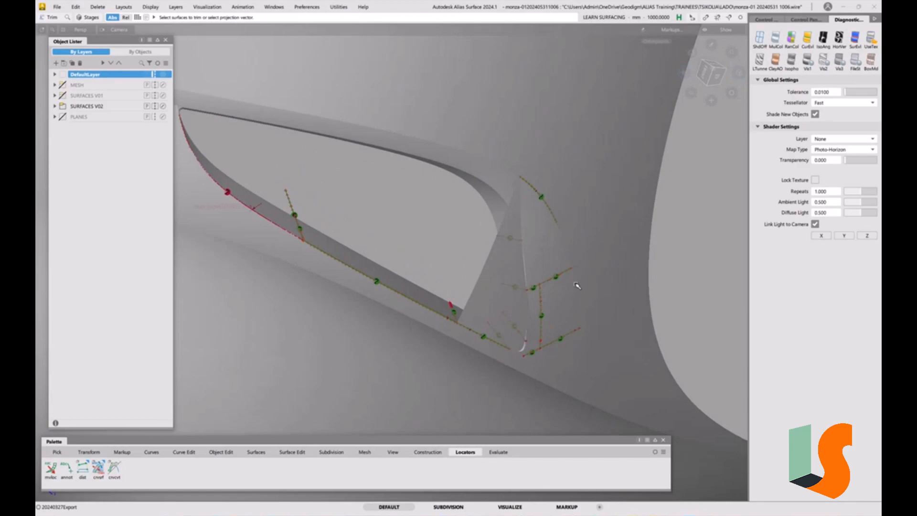
Bring back the wireframe, turn off shading, and display the control vertices of the trimmed draft wall beside the recess corner.
scroll(572, 294, "up", 2)
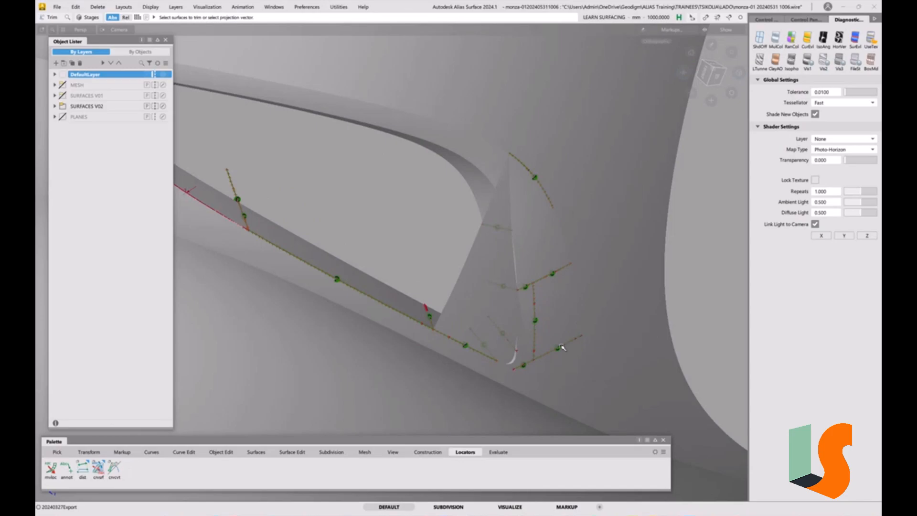
key("alt+m")
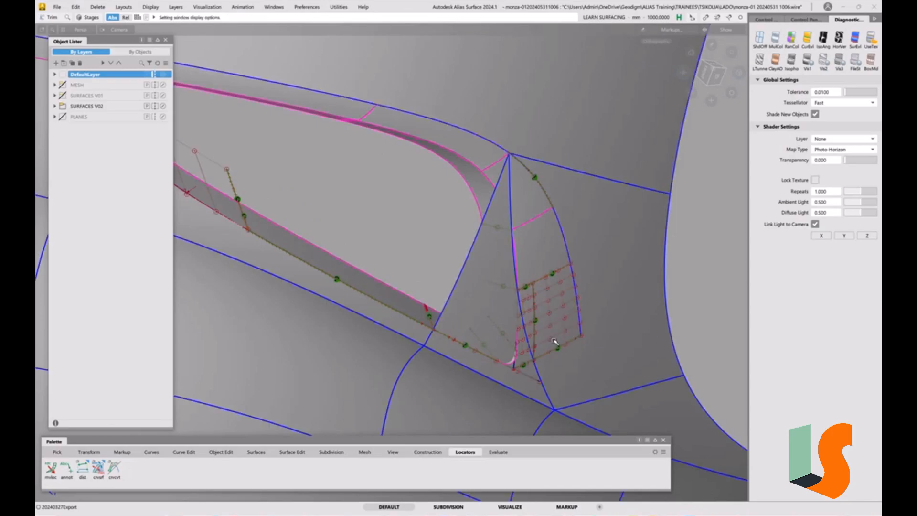
left_click_drag(498, 307, 554, 312, "alt+shift")
mouse_move(591, 334)
middle_mouse_down("alt+shift")
mouse_move(543, 341)
mouse_move(528, 313)
middle_mouse_up("alt+shift")
key("alt+s")
right_click_drag(527, 313, 532, 215, "alt+shift")
mouse_move(532, 215)
left_mouse_down("alt+shift")
mouse_move(501, 289)
mouse_move(449, 335)
left_mouse_up("alt+shift")
middle_click_drag(449, 335, 497, 313, "alt+shift")
left_click_drag(496, 316, 471, 323, "ctrl+shift")
left_click(420, 366)
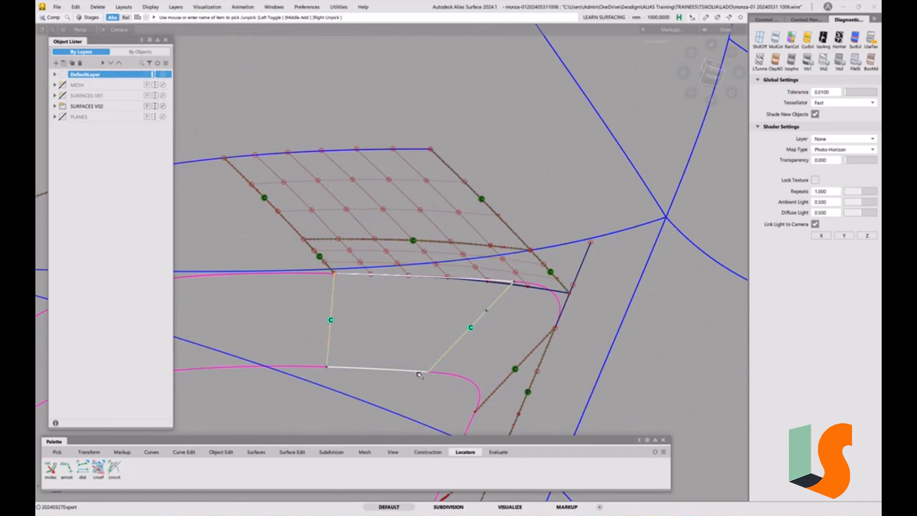
left_click(766, 20)
left_click(784, 133)
Select the surfaces around the recess corner and delete their construction history.
left_click_drag(467, 276, 487, 176, "alt+shift")
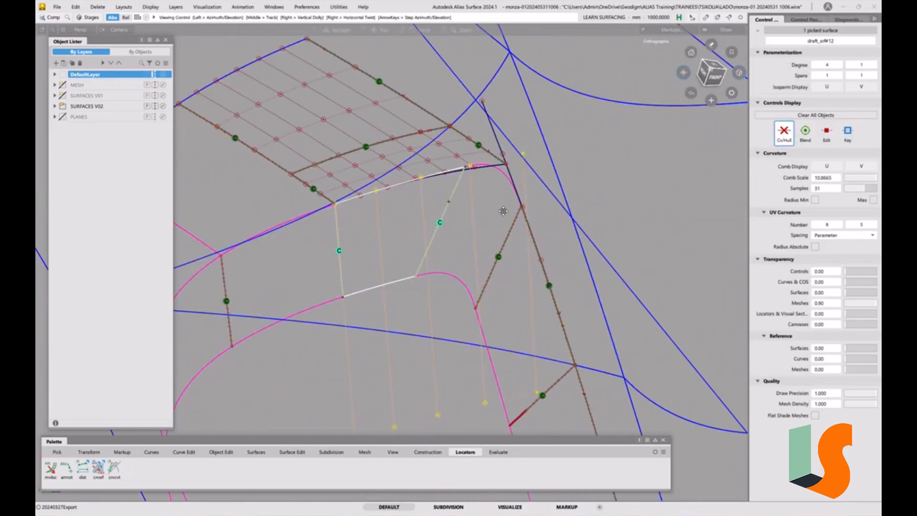
middle_click_drag(504, 211, 503, 217, "alt+shift")
left_click_drag(534, 265, 534, 246, "ctrl+shift")
left_click_drag(526, 265, 502, 278, "ctrl+shift")
right_click_drag(554, 253, 527, 245, "alt+shift")
left_click_drag(469, 207, 339, 119)
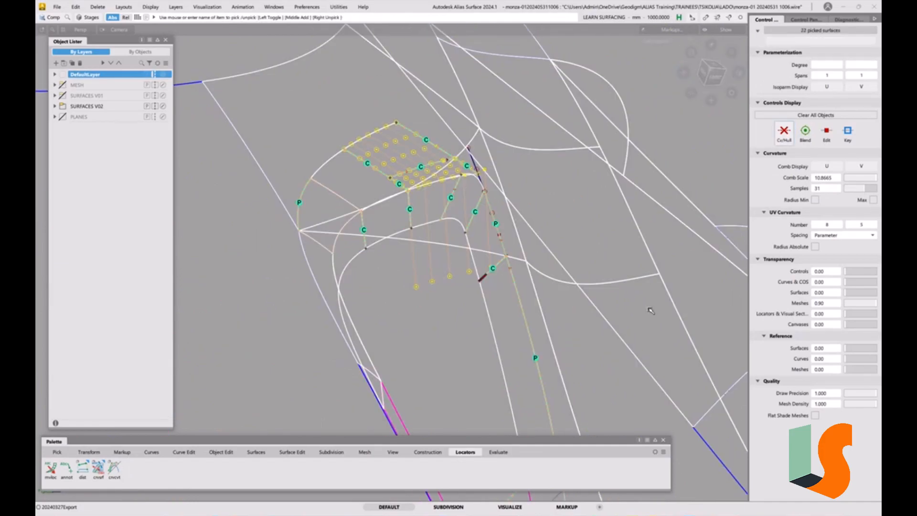
key("ctrl+h")
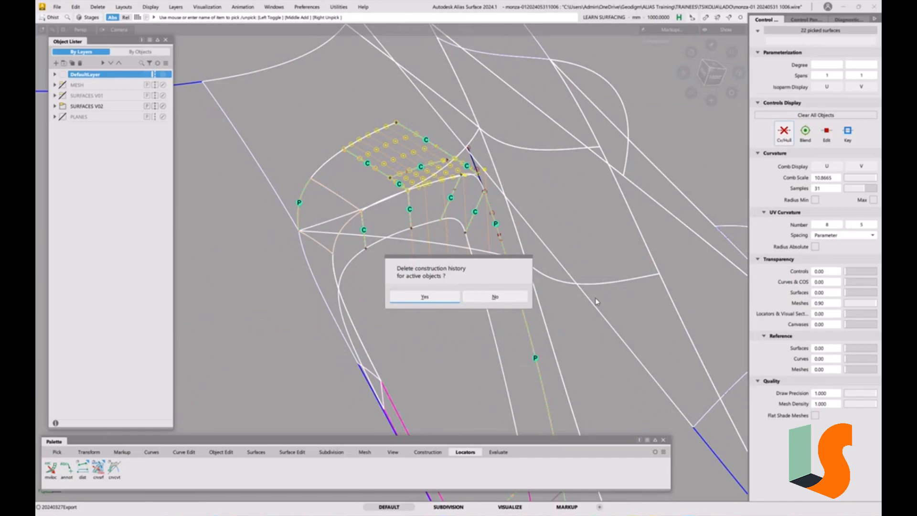
left_click(438, 298)
Select the trimmed draft wall below the corner's blend surface and isolate it from the rest of the model.
left_click_drag(447, 325, 447, 278, "ctrl+shift")
right_click_drag(459, 175, 423, 176, "alt+shift")
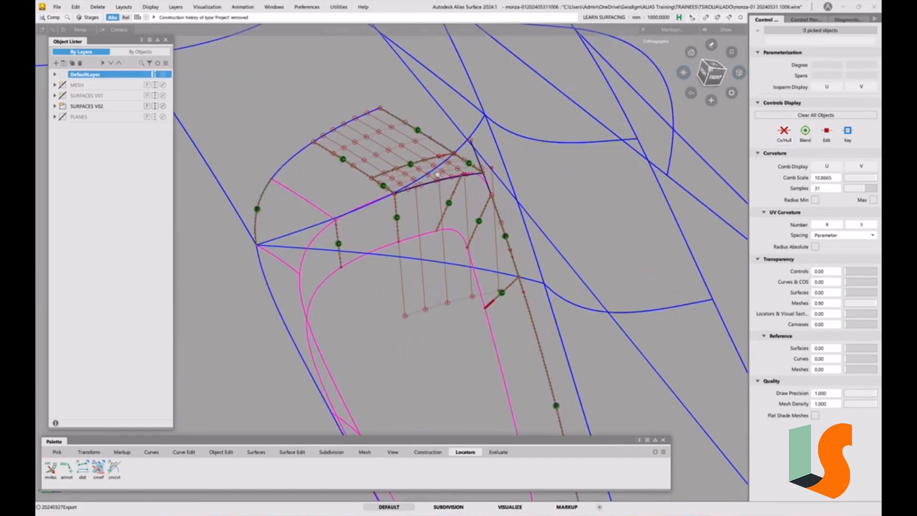
left_click_drag(459, 175, 462, 163, "alt+shift")
right_click_drag(477, 160, 457, 159, "alt+shift")
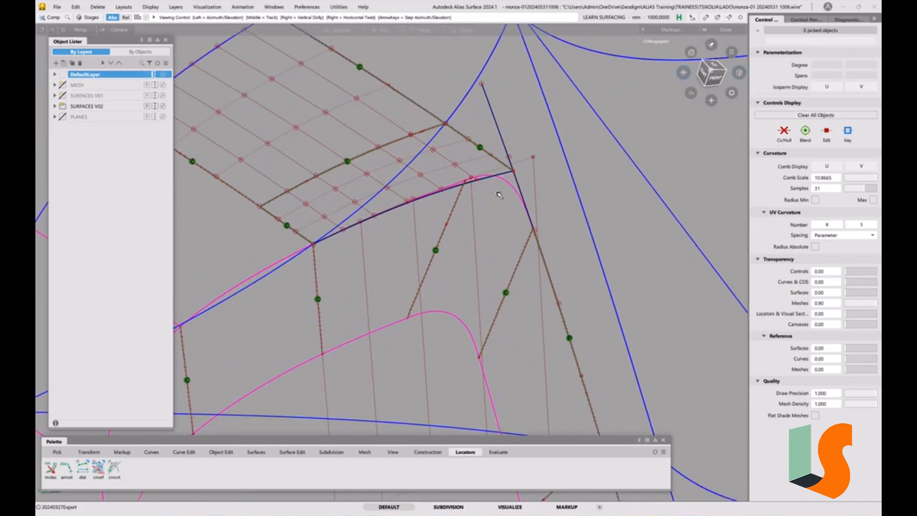
left_click_drag(500, 195, 479, 209, "alt+shift")
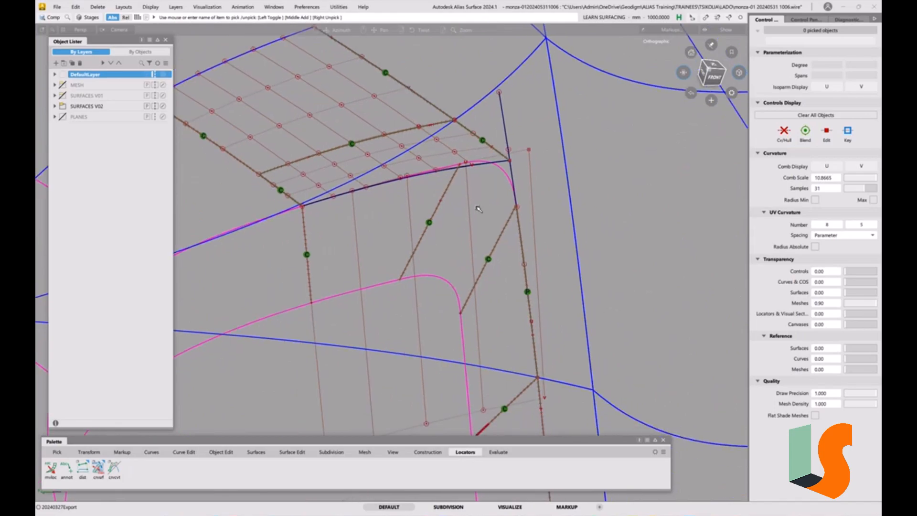
middle_click_drag(478, 209, 502, 202, "alt+shift")
left_click_drag(486, 200, 457, 211, "ctrl+shift")
left_click(426, 214)
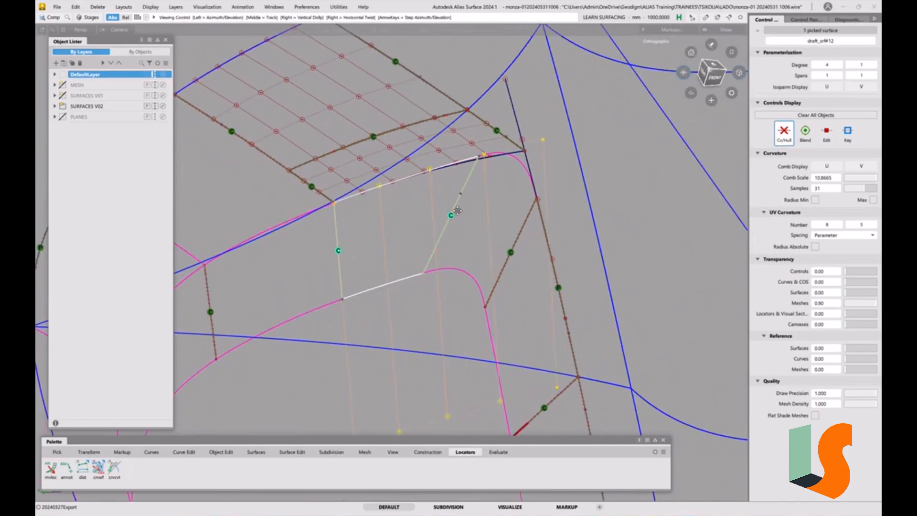
middle_click_drag(457, 211, 463, 204, "alt+shift")
key("alt+h")
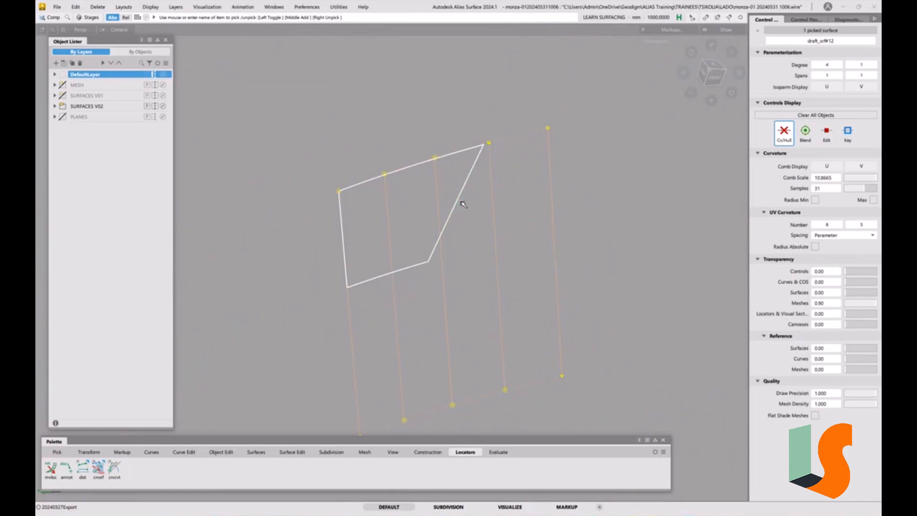
Untrim the isolated draft wall, delete its curves-on-surface, and show the hidden surfaces again.
key("alt+u")
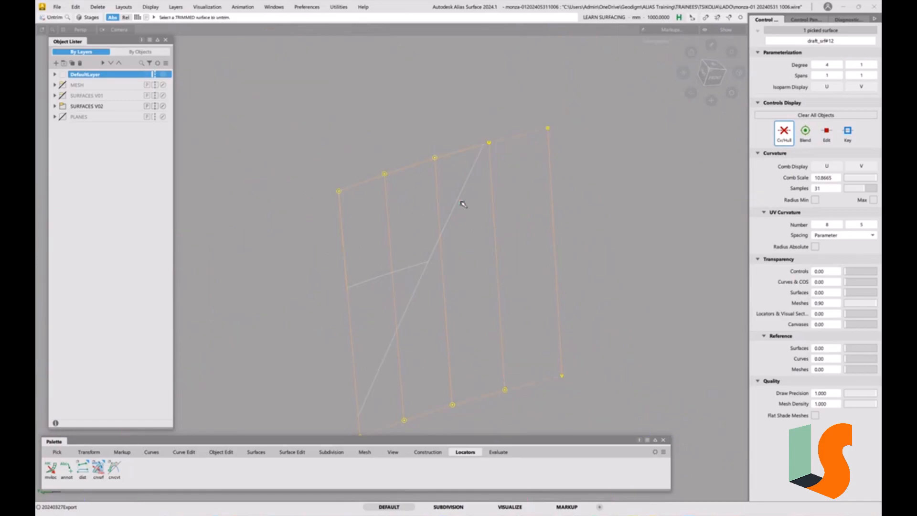
left_click_drag(495, 249, 468, 189, "ctrl+shift")
left_click_drag(334, 136, 517, 301)
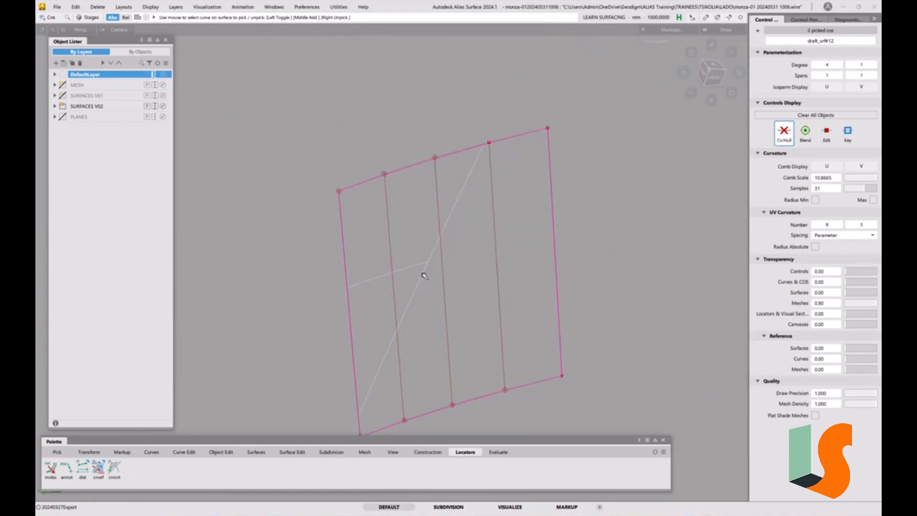
key("Delete")
left_click(437, 289)
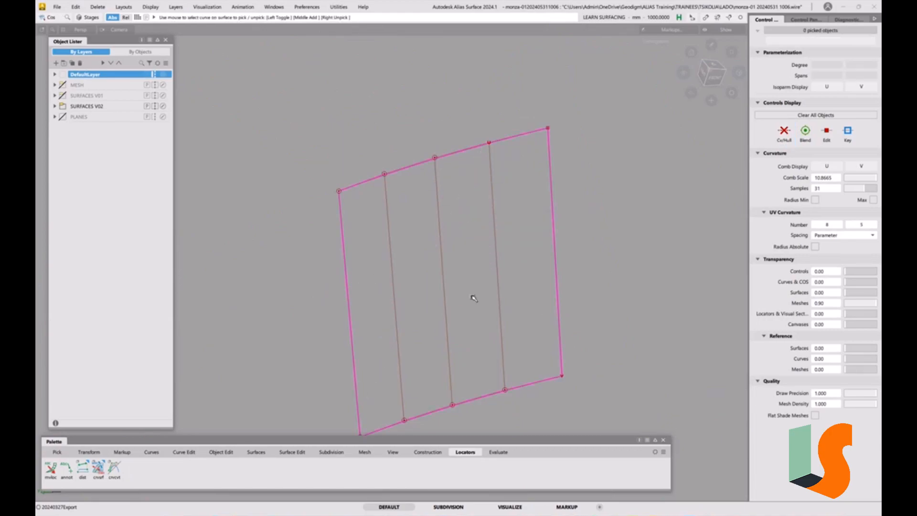
key("alt+i")
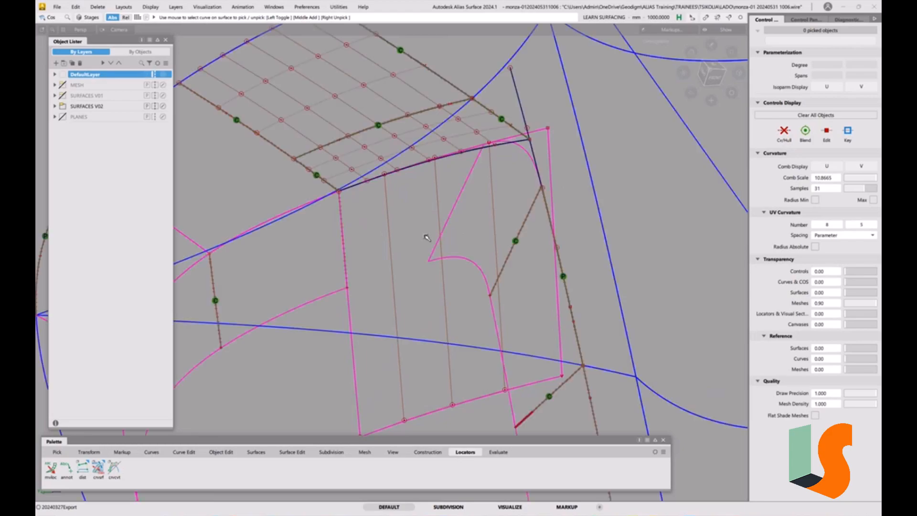
Align the draft wall's upper edge to the adjoining blend surface edge with G0 continuity, Edge alignment and Partial off.
left_click_drag(454, 243, 478, 240, "alt+shift")
right_click_drag(458, 214, 462, 237, "alt+shift")
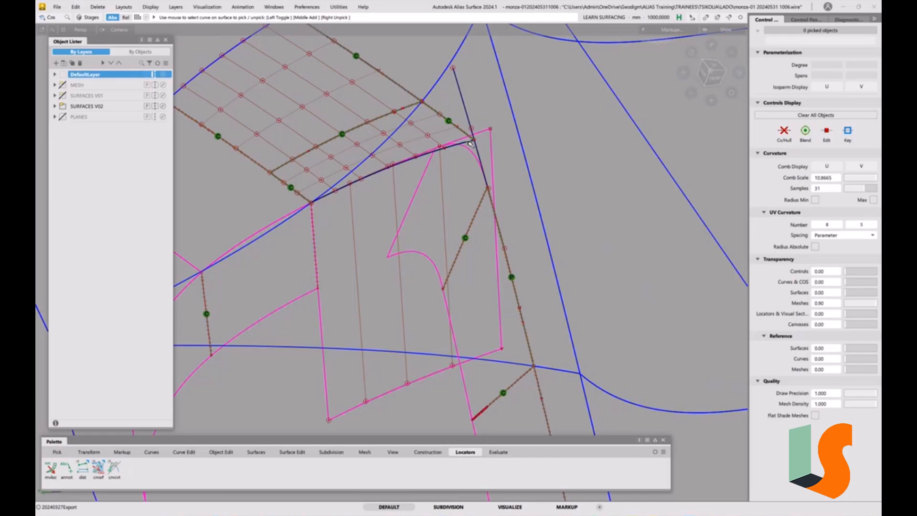
left_click(221, 452)
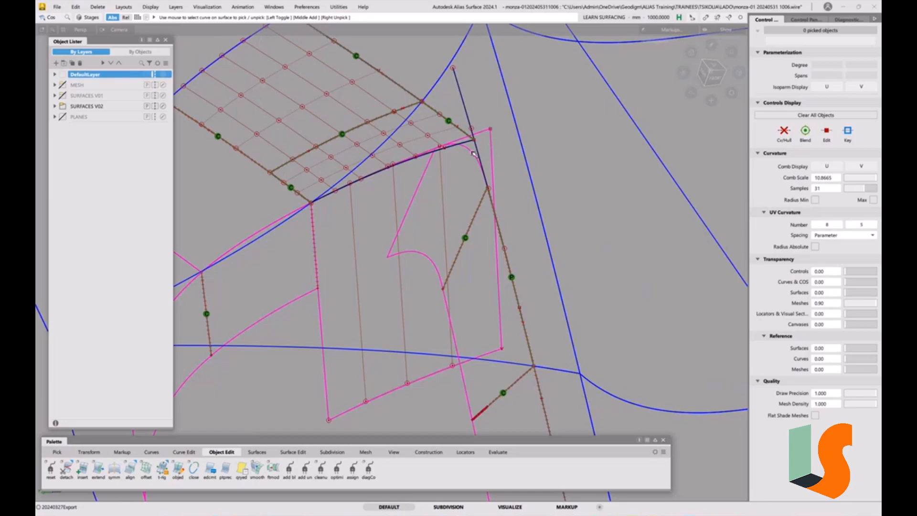
double_click(130, 469)
left_click(161, 70)
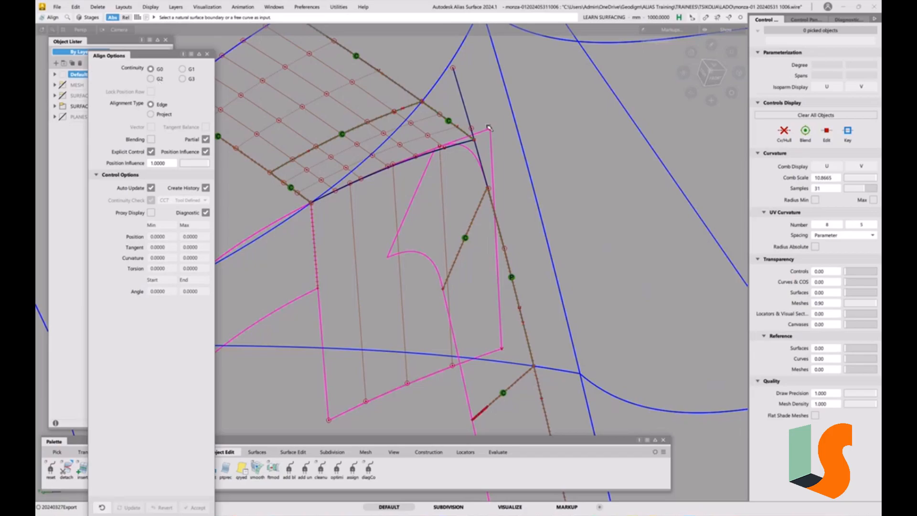
left_click(468, 143)
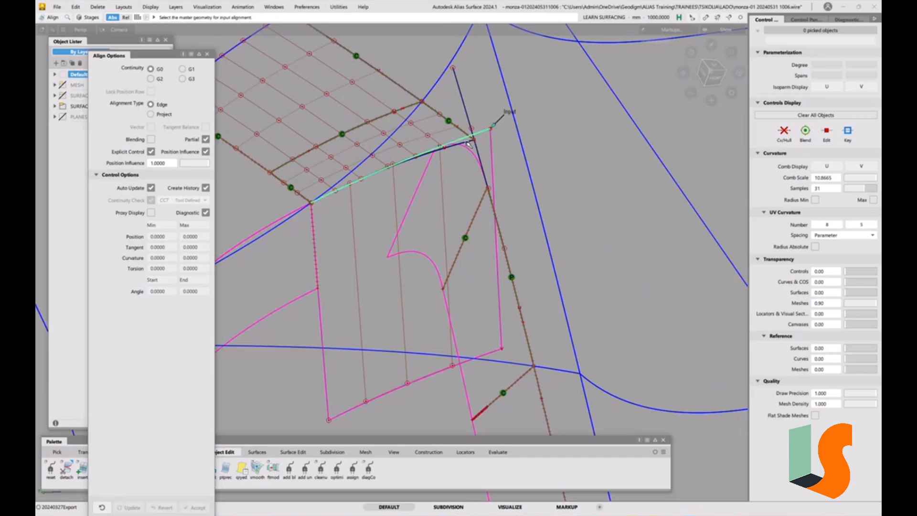
left_click(206, 139)
left_click(473, 143)
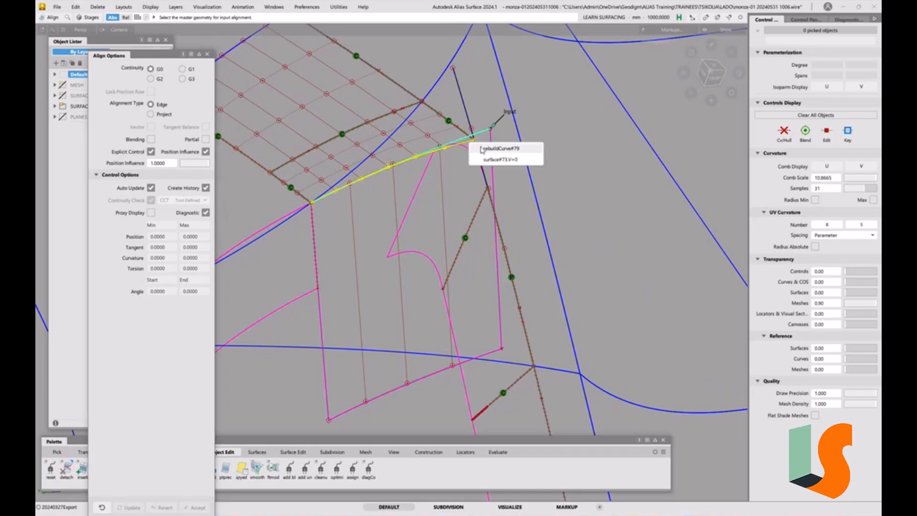
left_click(490, 160)
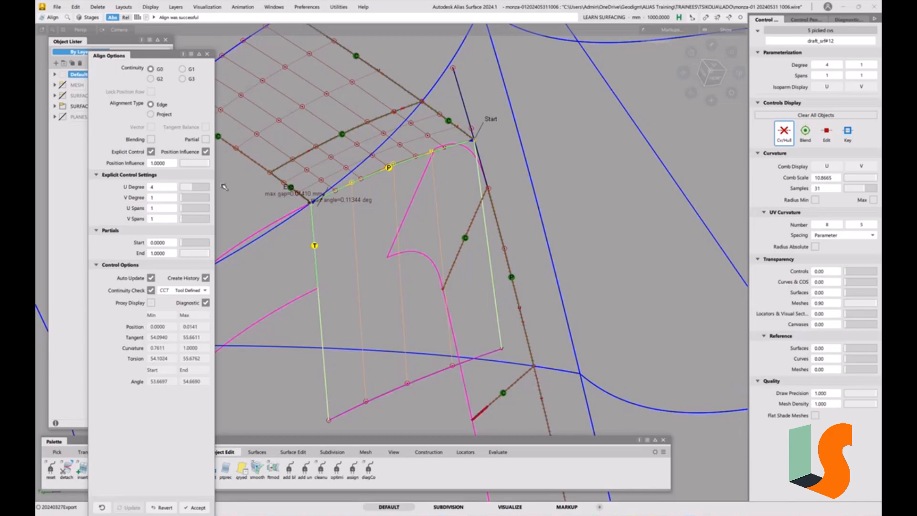
Enable blending in the wall alignment with 1 extra CV row and blend factor 0, and raise the U degree to 6.
left_click(151, 140)
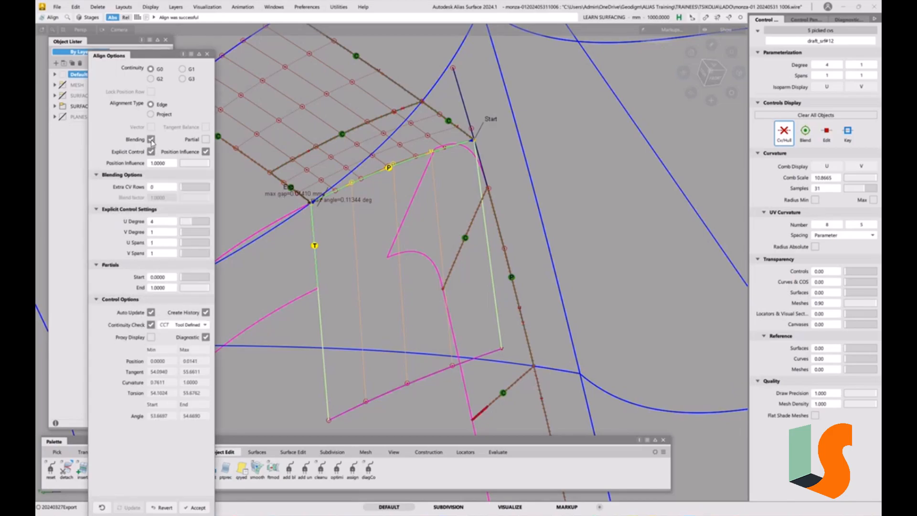
left_click(186, 189)
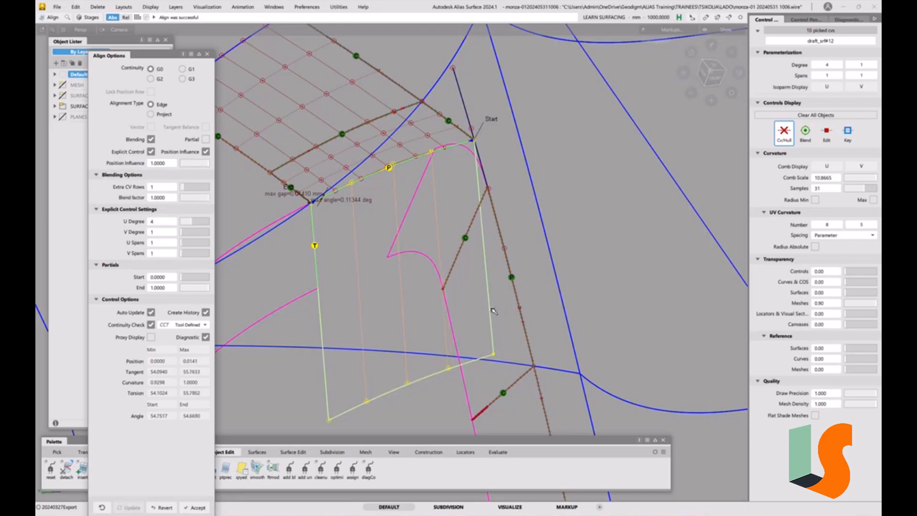
left_click_drag(207, 197, 77, 196)
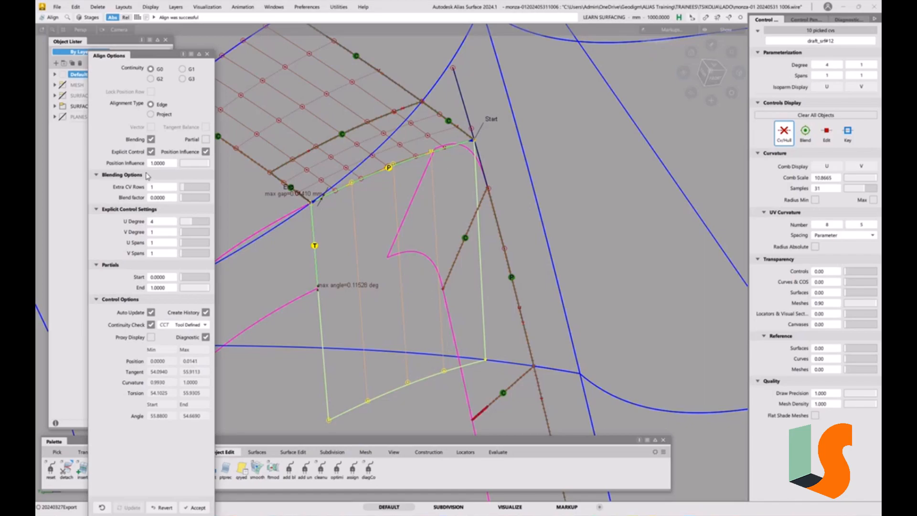
left_click(151, 337)
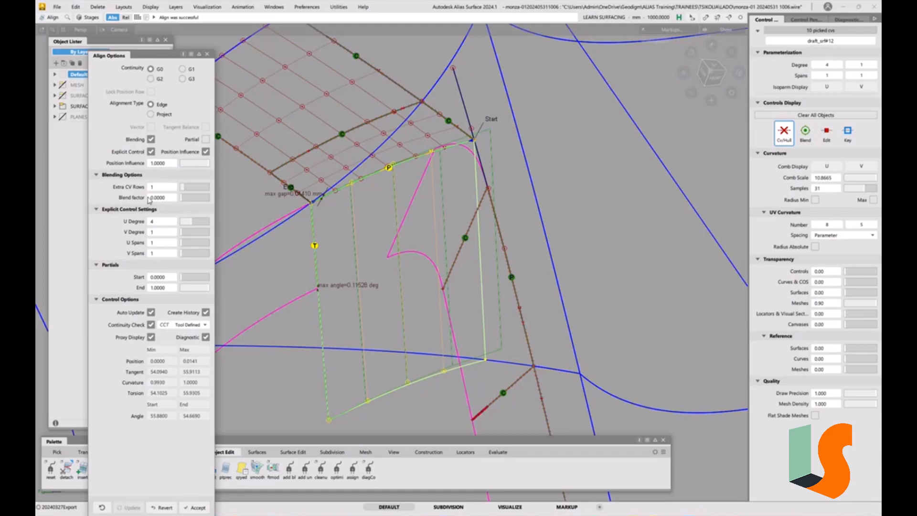
left_click(151, 338)
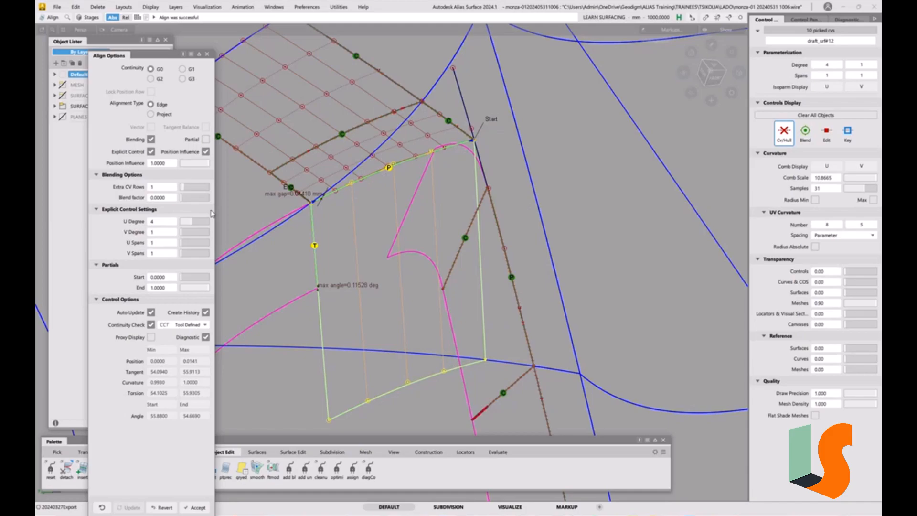
left_click(195, 222)
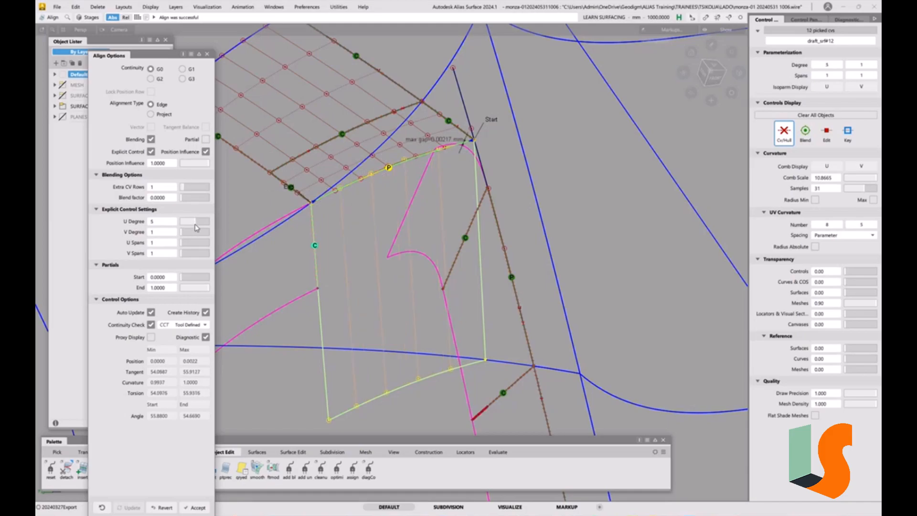
left_click(199, 223)
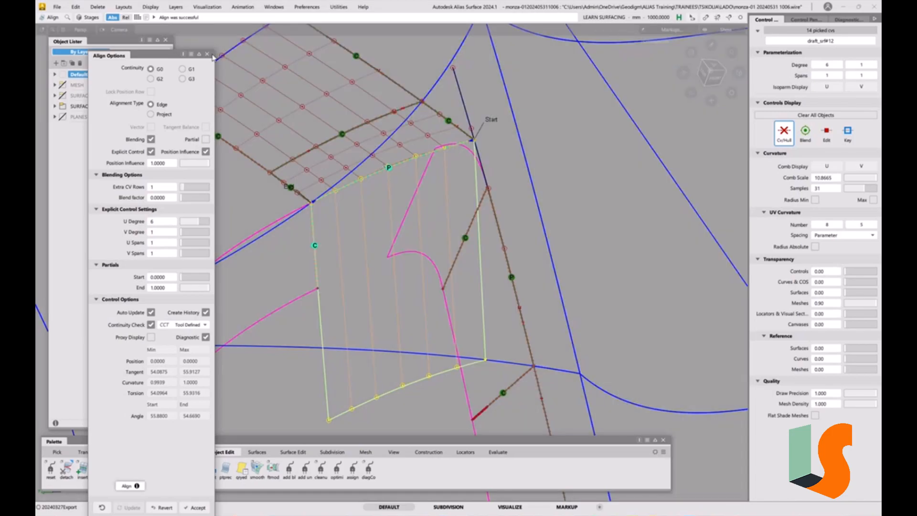
left_click(207, 54)
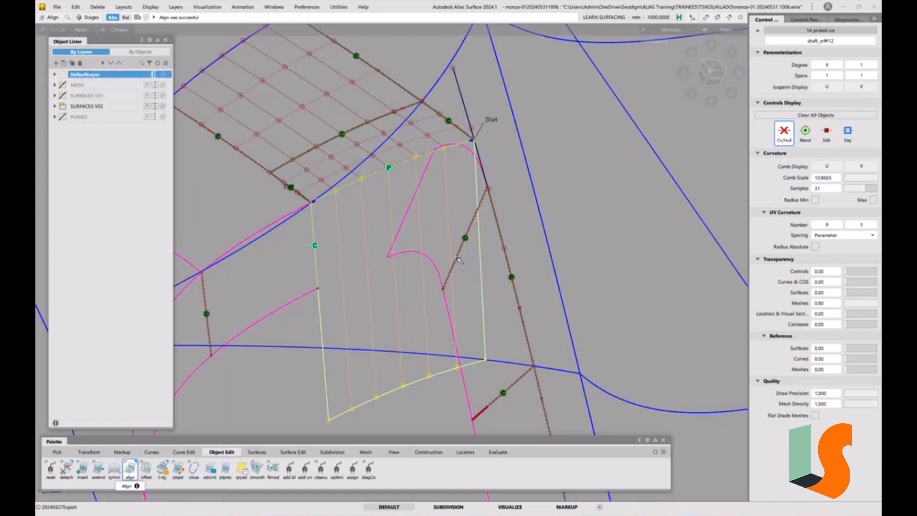
Select the fillet surface at the wall's rounded corner and display its control vertices.
left_click_drag(460, 262, 464, 218, "ctrl+shift")
left_click_drag(420, 238, 422, 228, "alt+shift")
middle_click_drag(423, 228, 438, 201, "alt+shift")
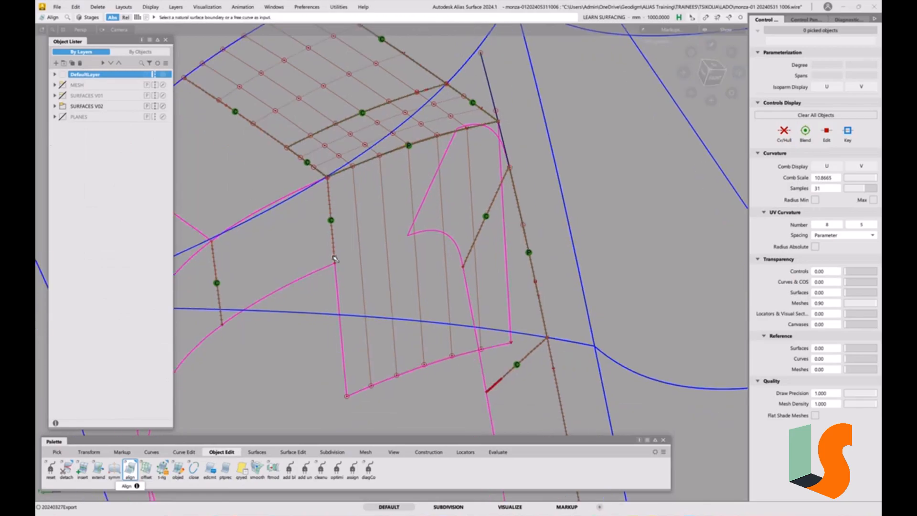
left_click_drag(425, 252, 412, 264, "alt+shift")
middle_click_drag(411, 264, 377, 285, "alt+shift")
left_click_drag(414, 241, 389, 251, "ctrl+shift")
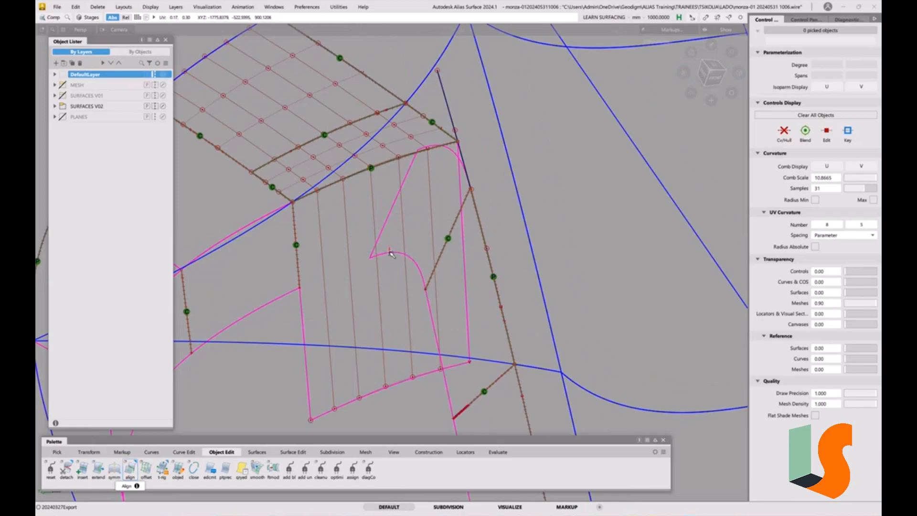
left_click(390, 253)
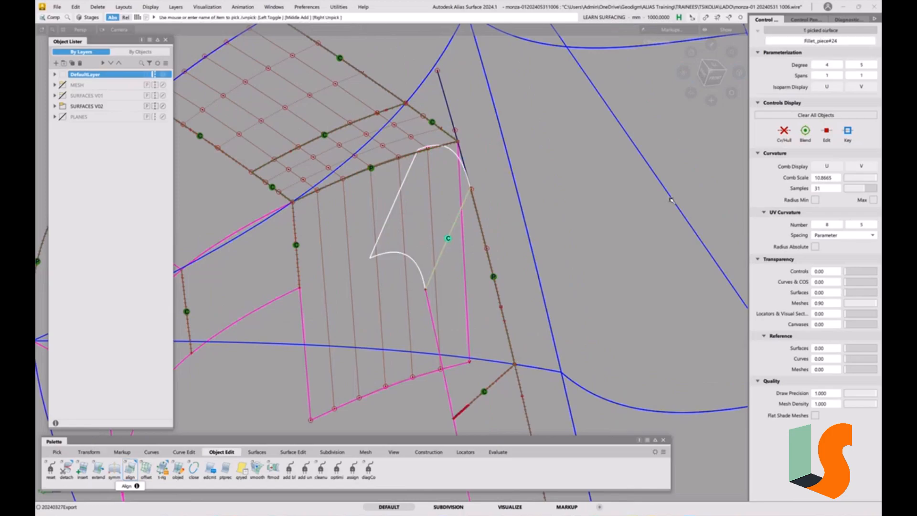
left_click(783, 136)
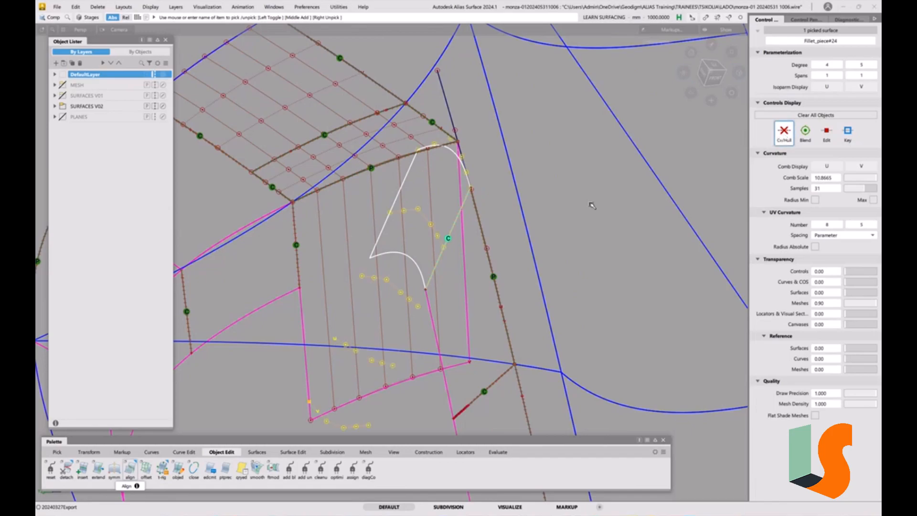
Untrim and isolate the fillet surface, delete its remaining curve-on-surface, and show the other surfaces again.
left_click_drag(529, 236, 498, 264, "alt+shift")
key("ctrl+u")
key("alt+h")
left_click_drag(510, 335, 502, 268, "ctrl+shift")
left_click_drag(502, 267, 477, 258, "ctrl+shift")
left_click_drag(506, 116, 328, 382)
key("Delete")
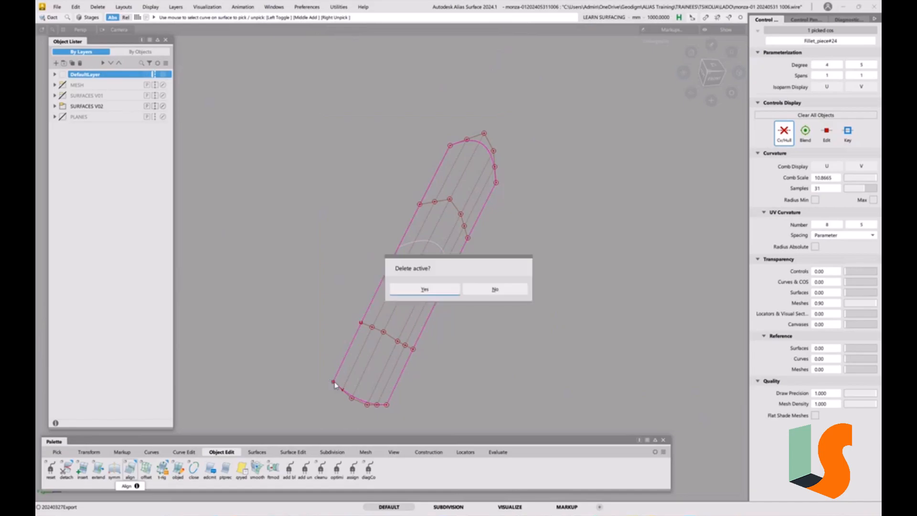
left_click(430, 290)
key("alt+h")
Align the fillet's long edge to the draft wall surface with G2 continuity, Project alignment, Normal vector and Blending off.
left_click_drag(485, 237, 438, 227, "alt+shift")
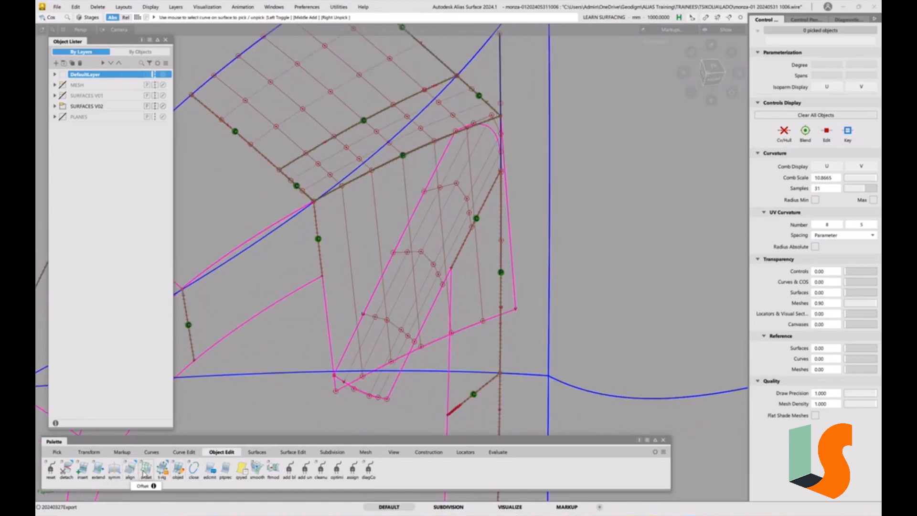
double_click(130, 468)
left_click(159, 79)
left_click(151, 114)
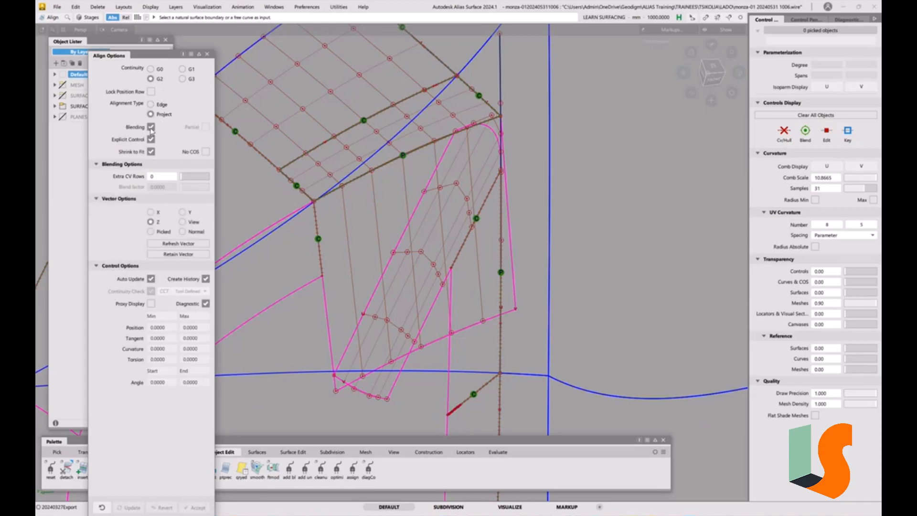
left_click(151, 127)
left_click(188, 198)
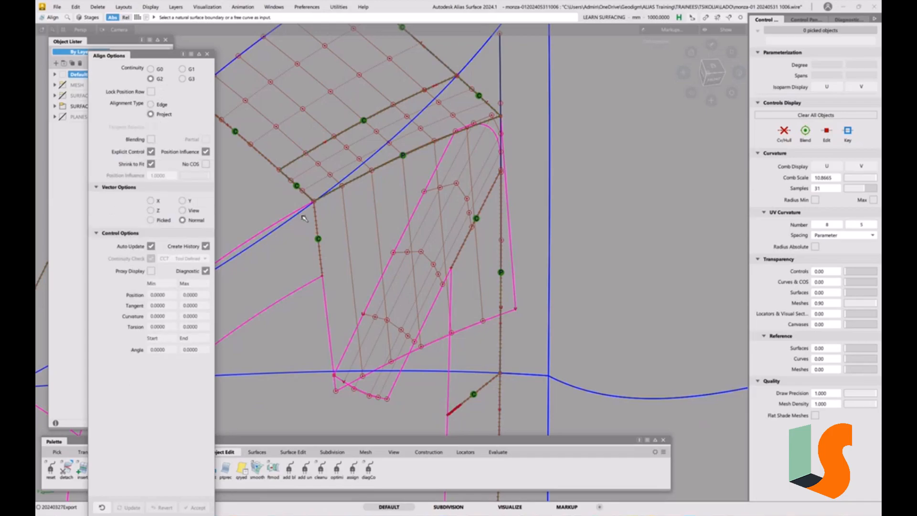
left_click(330, 311)
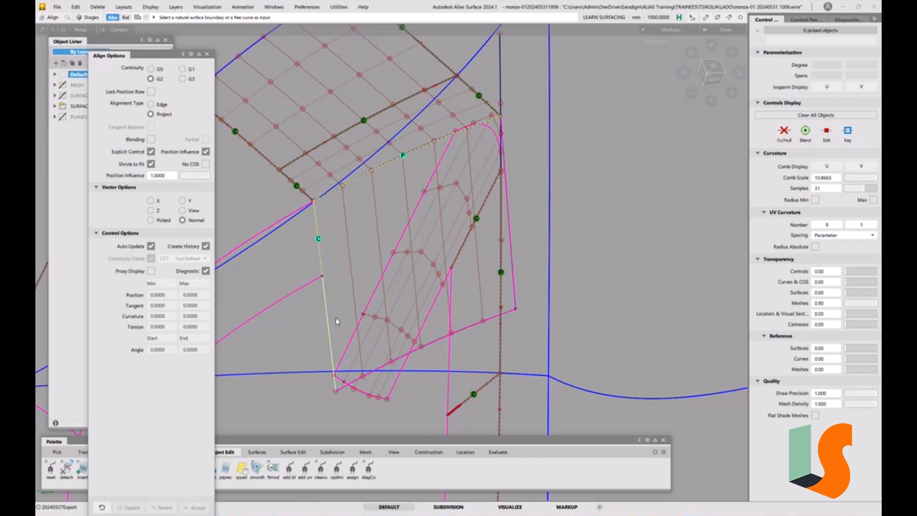
left_click(420, 318)
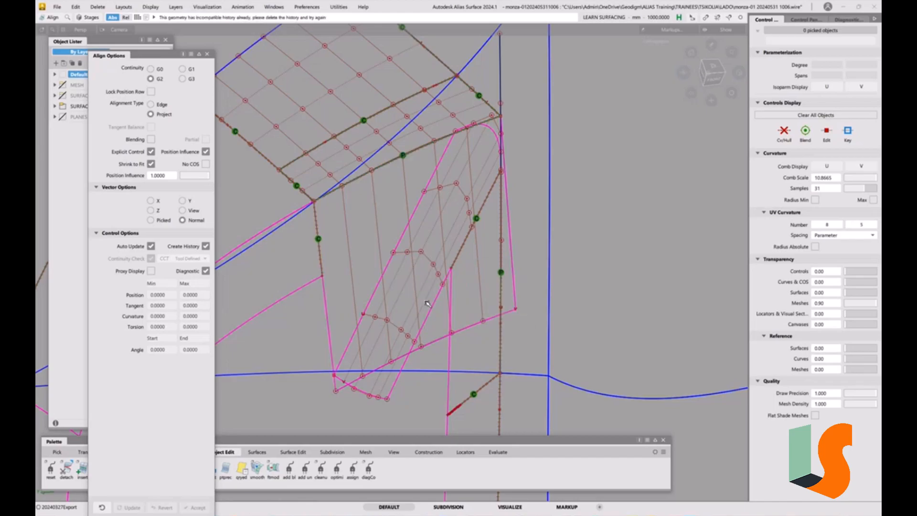
left_click(380, 286)
left_click(329, 321)
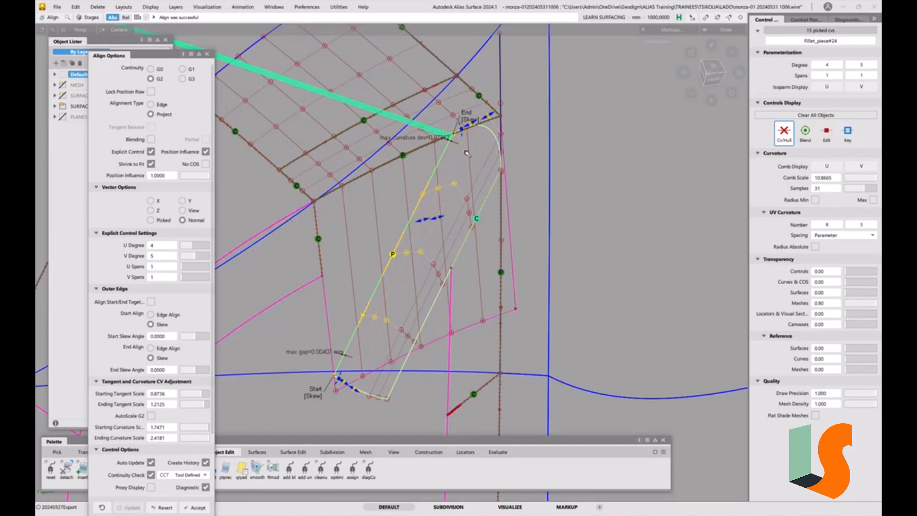
Set the fillet alignment's end to Edge Align at the upper blend surface and raise its U degree to 6.
left_click(468, 120)
right_click_drag(484, 274, 498, 104, "alt+shift")
middle_click_drag(501, 156, 522, 265, "alt+shift")
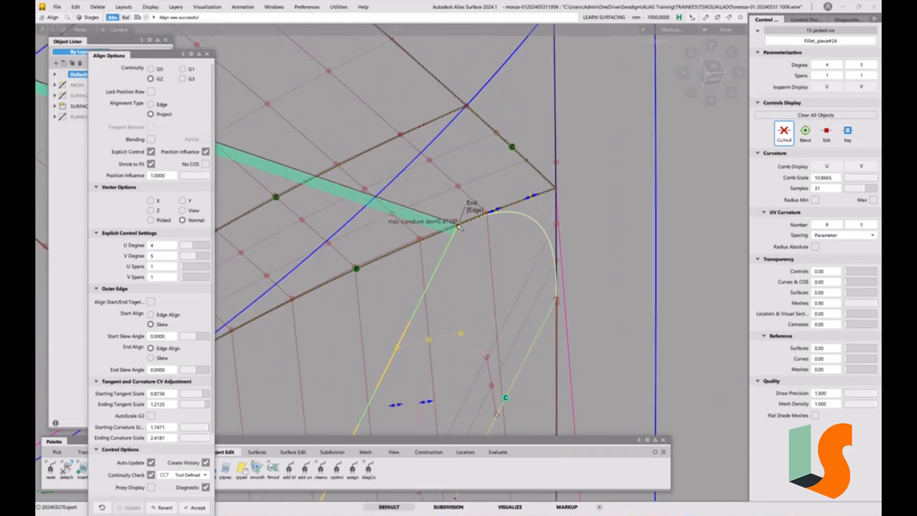
left_click_drag(526, 235, 479, 183, "alt+shift")
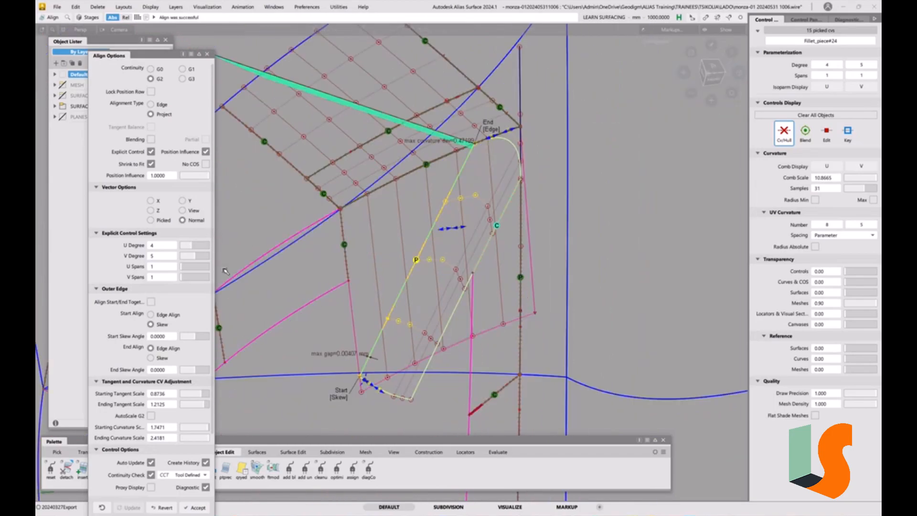
left_click(195, 247)
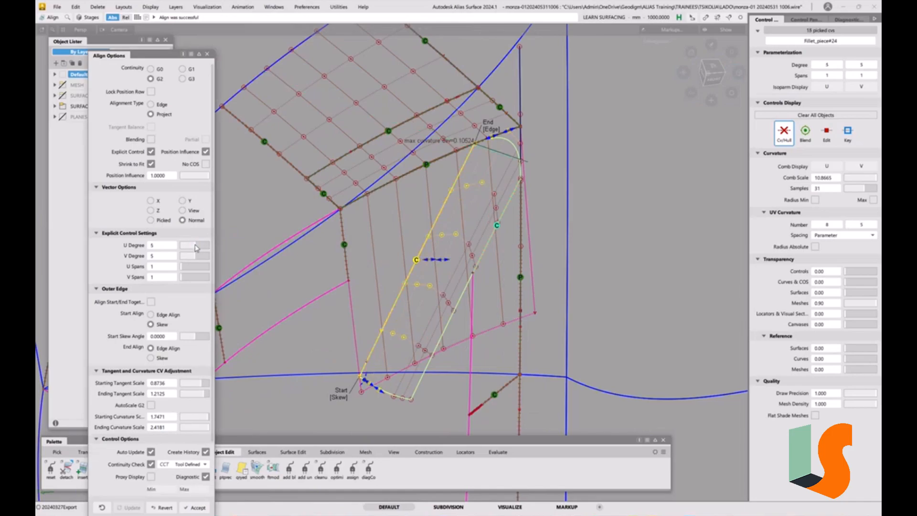
left_click(197, 247)
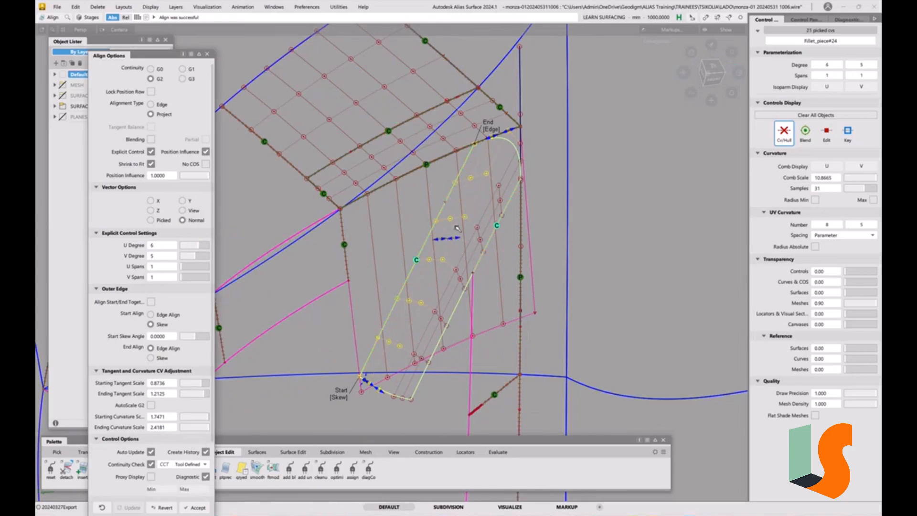
Trim the draft wall along the aligned fillet edge, keeping the wall portion outside the rounded corner.
key("F1")
key("F1")
left_click_drag(499, 344, 491, 266, "ctrl+shift")
left_click_drag(445, 285, 427, 294, "ctrl+shift")
left_click(365, 311)
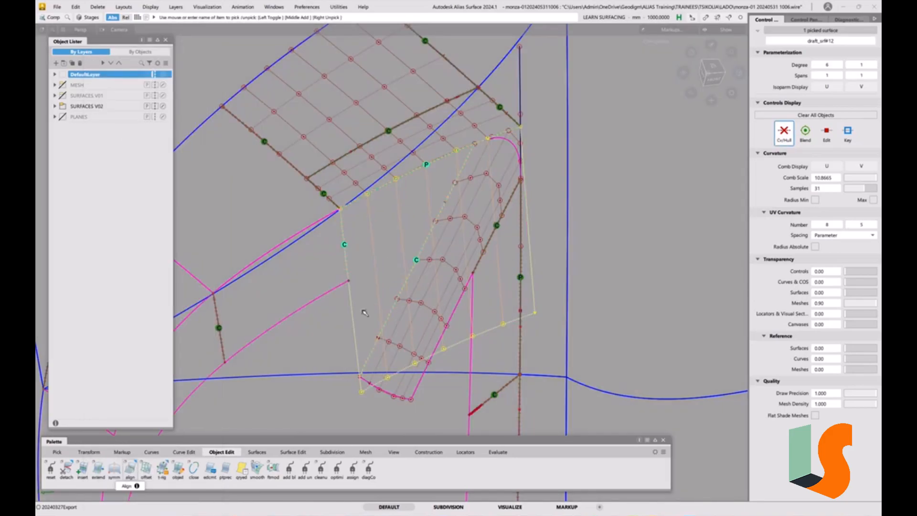
key("ctrl+t")
left_click(364, 310)
key("space")
mouse_move(453, 343)
left_mouse_down("ctrl+shift")
mouse_move(450, 286)
mouse_move(439, 282)
mouse_move(451, 277)
left_mouse_up("ctrl+shift")
right_click_drag(450, 277, 403, 250, "alt+shift")
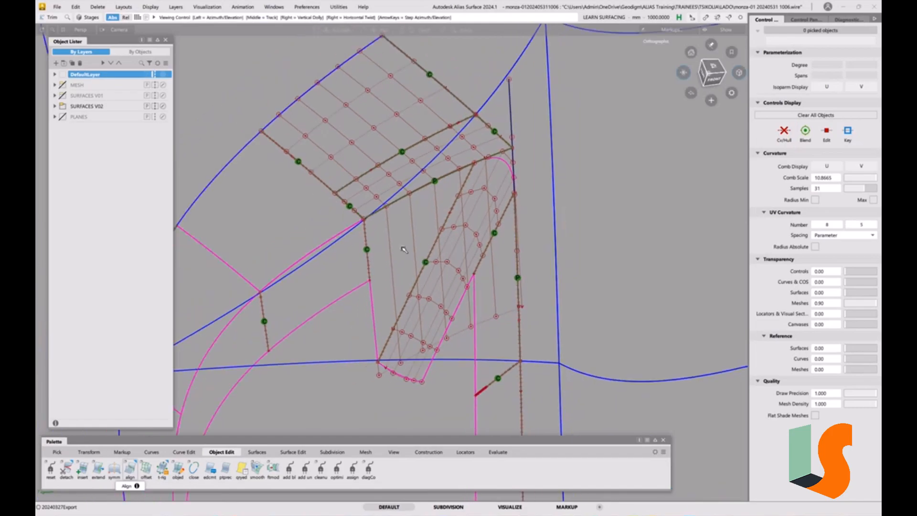
Show the CON TRIM SURFS layer, intersect the draft wall and fillet with its trim surface, and hide the layer again.
left_click(54, 107)
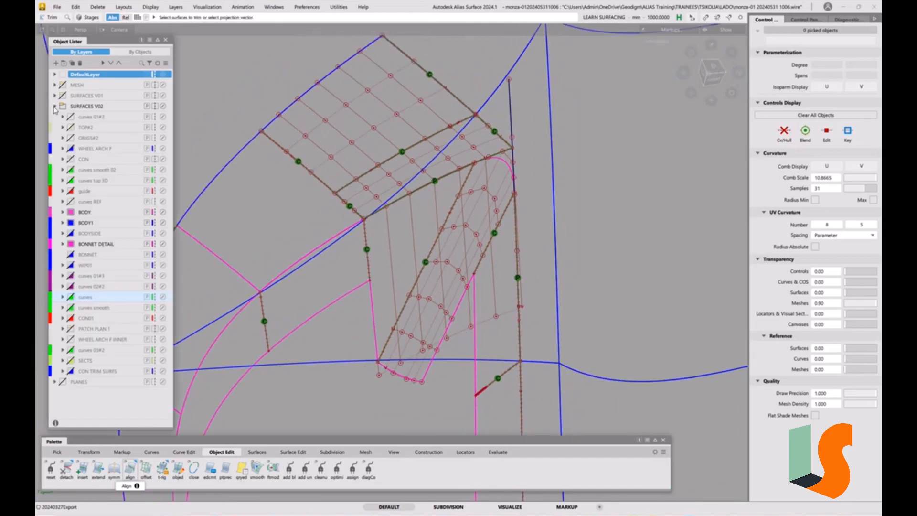
left_click(70, 371)
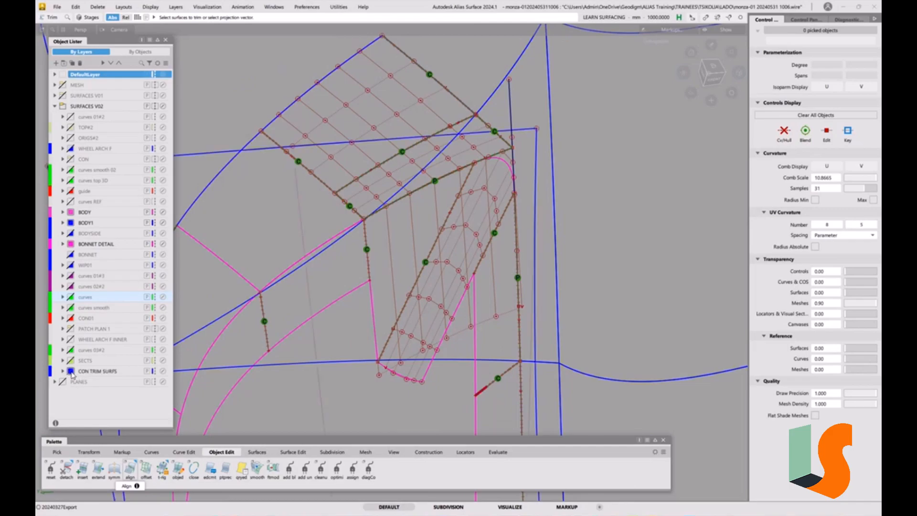
left_click_drag(399, 264, 384, 266, "ctrl+shift")
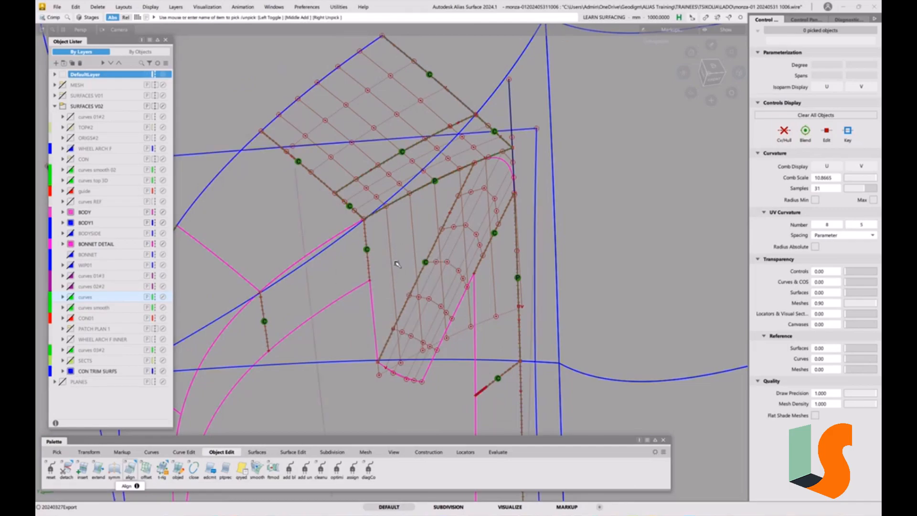
left_click(432, 285)
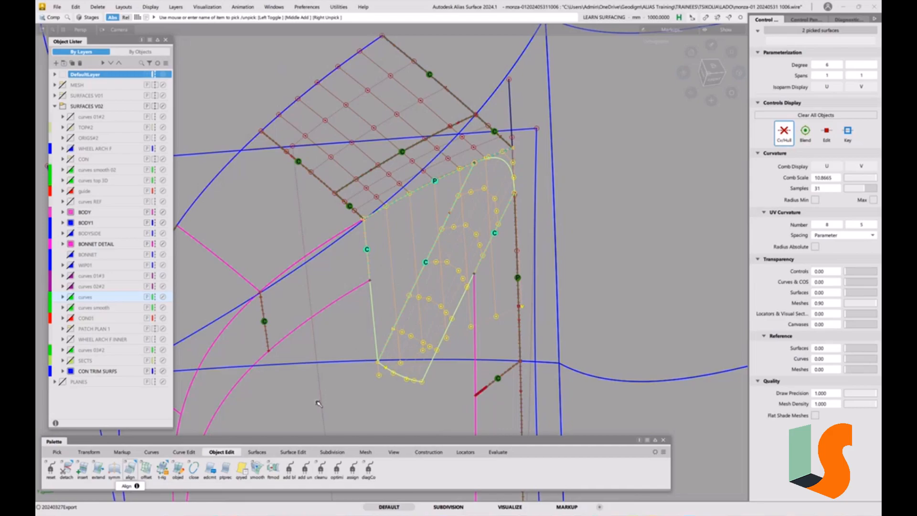
left_click(292, 452)
left_click_drag(51, 469, 70, 498)
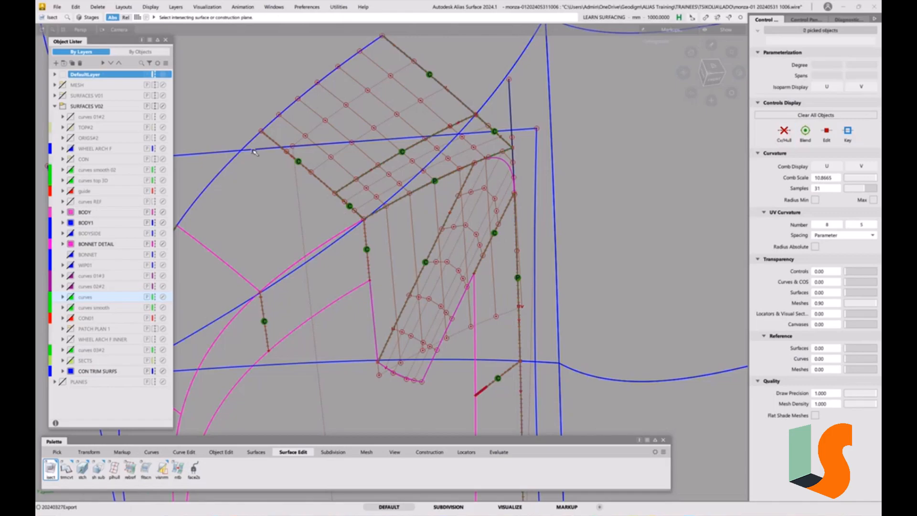
left_click(404, 288)
left_click(73, 374)
Trim the draft wall and fillet along their new intersection curves, keeping the upper portions beside the blend surface.
left_click_drag(385, 165, 420, 239, "ctrl+shift")
left_click(414, 242)
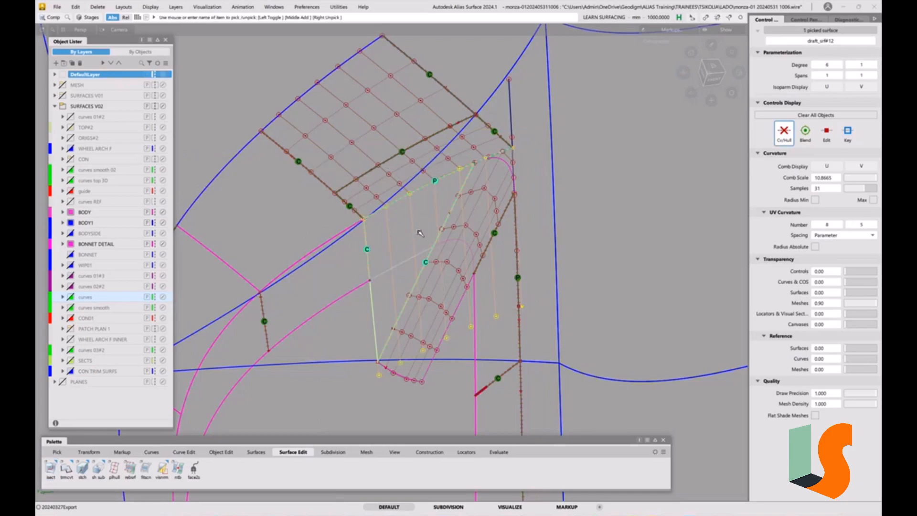
key("ctrl+t")
left_click(421, 228)
key("space")
left_click(452, 218)
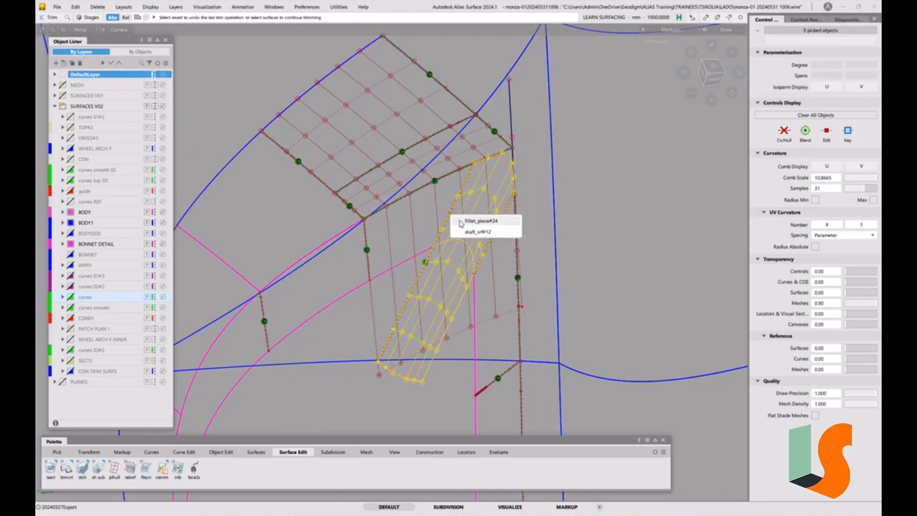
key("space")
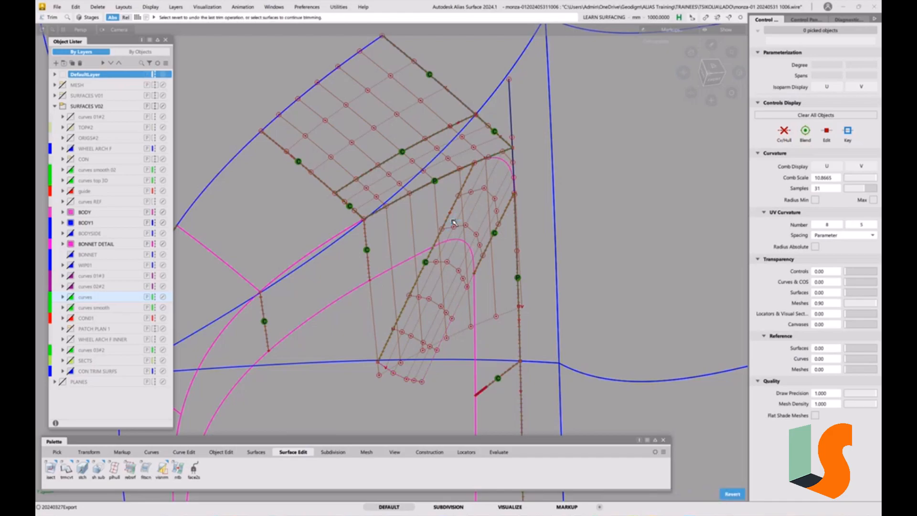
Inspect the trimmed fillet and draft wall where they meet the body surface at the recess corner, with shading toggled.
left_click_drag(478, 285, 479, 256, "ctrl+shift")
key("F1")
key("F1")
mouse_move(518, 198)
left_mouse_down("alt+shift")
mouse_move(439, 248)
mouse_move(514, 207)
left_mouse_up("alt+shift")
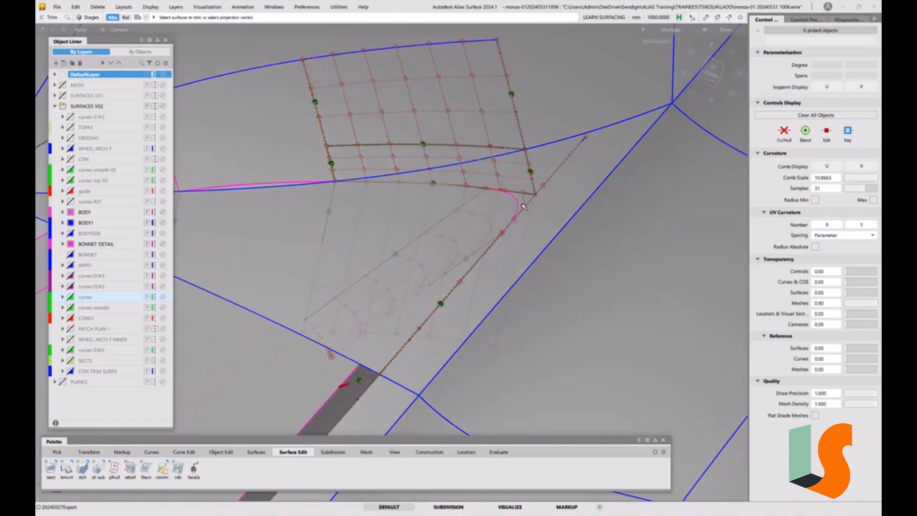
key("F1")
right_click_drag(521, 206, 536, 197, "alt+shift")
middle_click_drag(537, 197, 479, 226, "alt+shift")
left_click_drag(420, 217, 427, 235, "alt+shift")
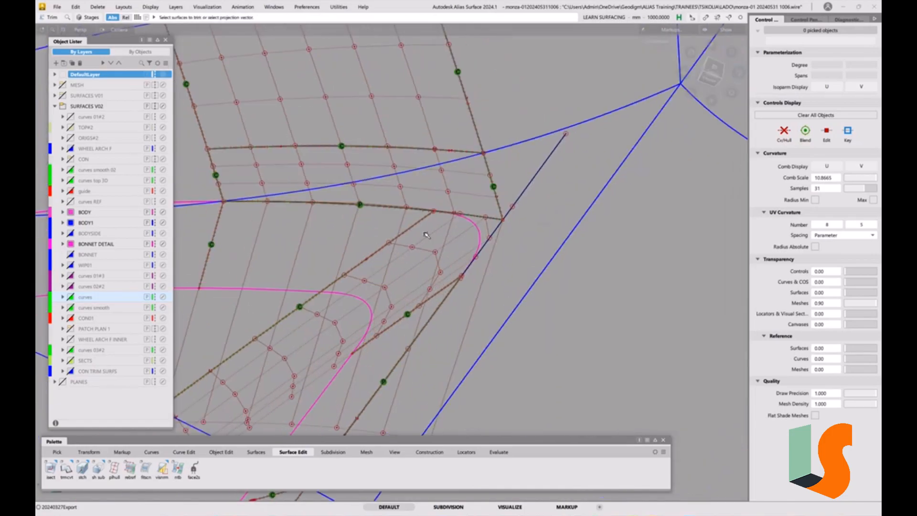
key("F1")
right_click_drag(493, 263, 471, 272, "alt+shift")
mouse_move(470, 271)
left_mouse_down("alt+shift")
mouse_move(475, 296)
mouse_move(461, 291)
mouse_move(499, 285)
mouse_move(498, 262)
left_mouse_up("alt+shift")
Select the body surface shell_vshell#14 around the recess corner, isolate it, and turn its shading off.
left_click(499, 254, "ctrl+shift")
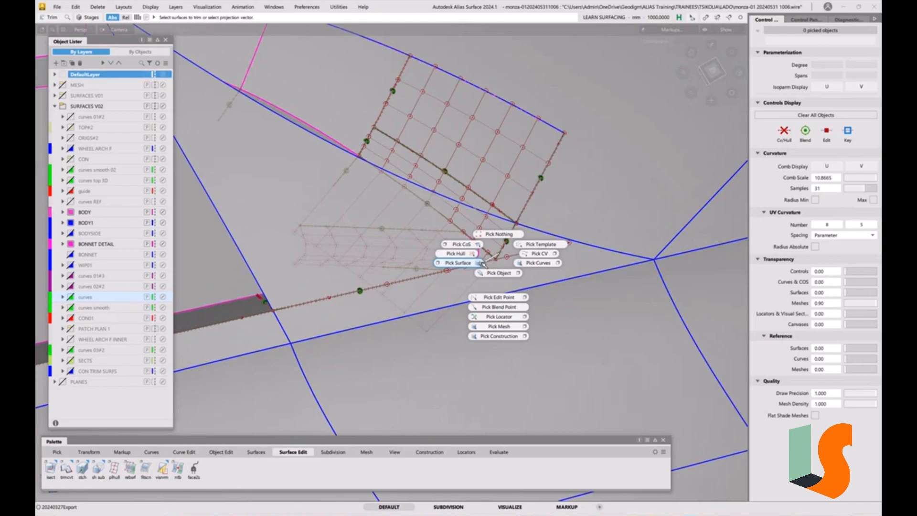
left_click(481, 263)
left_click(488, 274)
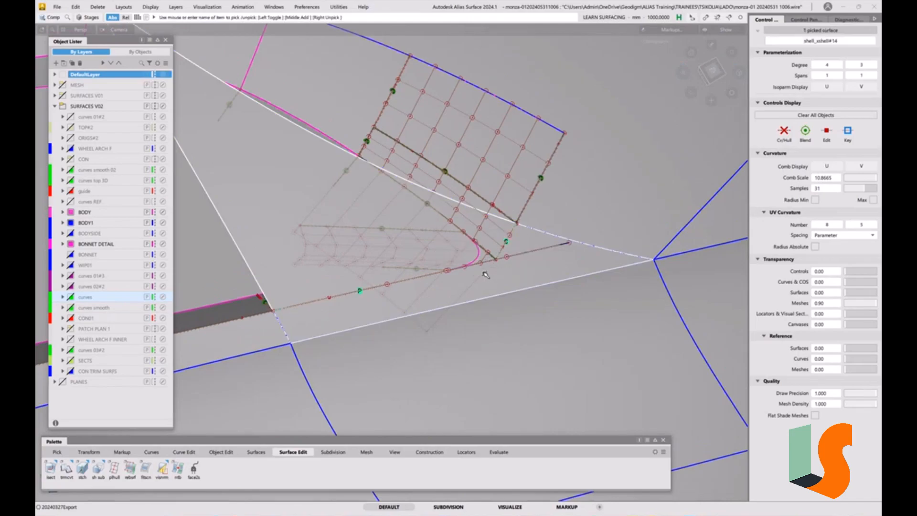
left_click_drag(547, 258, 513, 255, "alt+shift")
right_click_drag(513, 254, 532, 239, "alt+shift")
middle_click_drag(534, 241, 528, 254, "alt+shift")
mouse_move(422, 250)
left_mouse_down("alt+shift")
mouse_move(451, 243)
mouse_move(489, 262)
mouse_move(496, 254)
mouse_move(430, 262)
left_mouse_up("alt+shift")
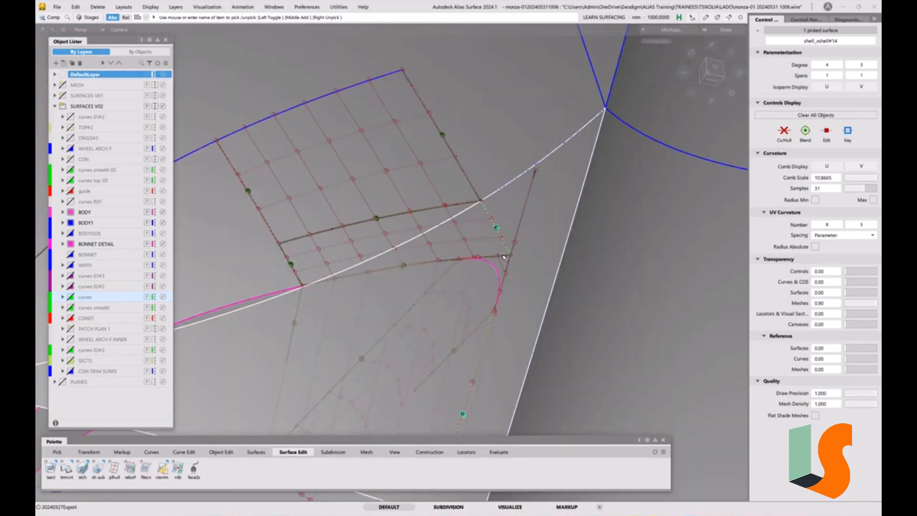
key("shift+alt")
left_click_drag(494, 248, 489, 261, "alt+shift")
mouse_move(489, 259)
right_mouse_down("alt+shift")
mouse_move(492, 211)
mouse_move(482, 259)
right_mouse_up("alt+shift")
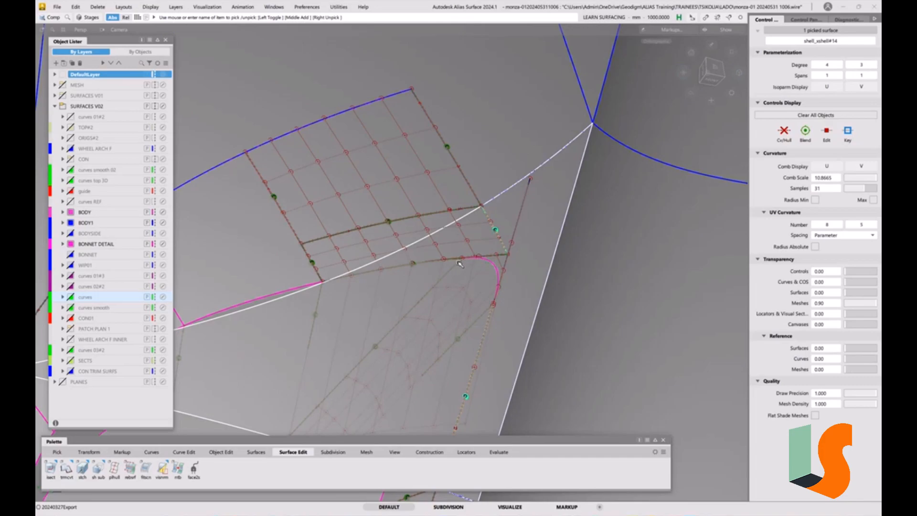
left_click_drag(506, 270, 473, 301, "alt+shift")
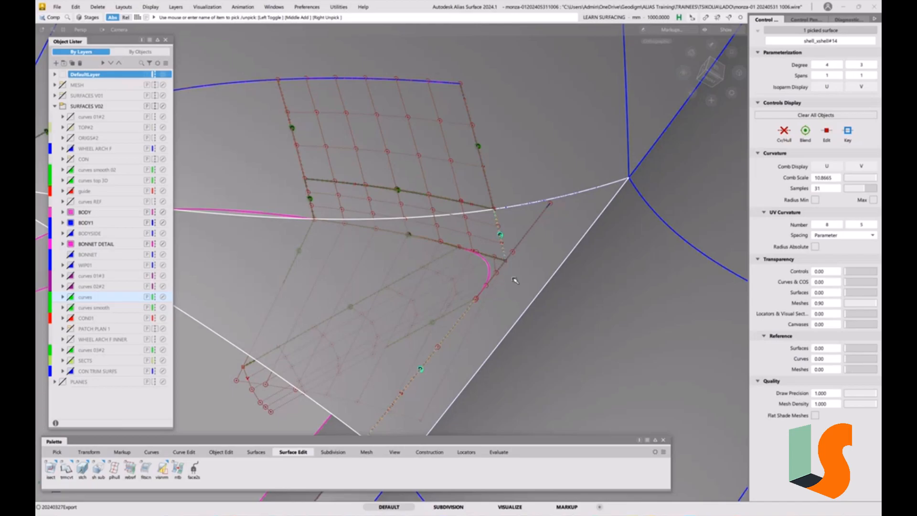
key("alt+h")
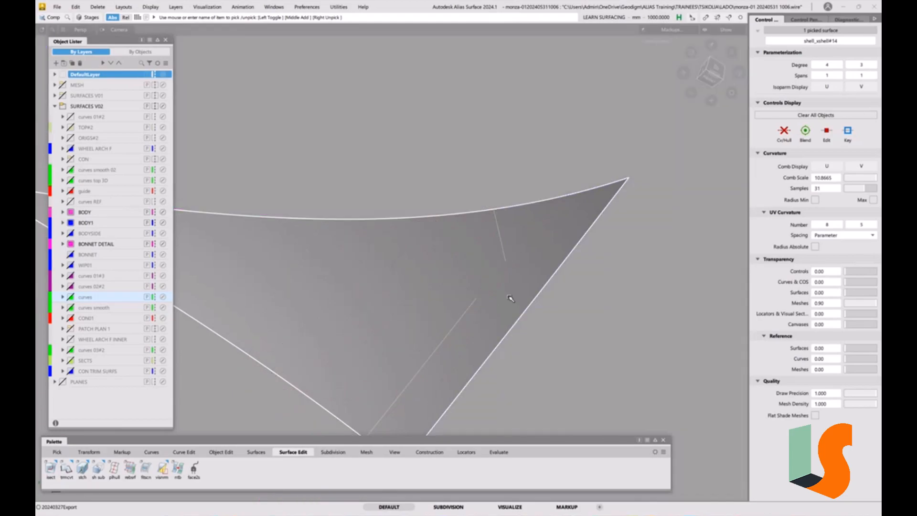
key("alt+s")
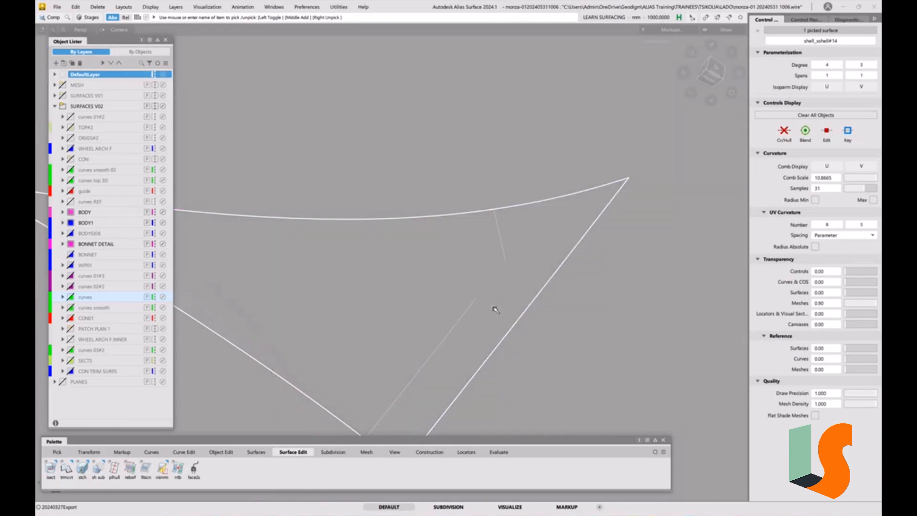
Extend the long curve-on-surface about 80 mm, just past the end of the short curve at the recess corner.
key("alt+e")
left_click(474, 303)
left_click_drag(419, 317, 492, 301)
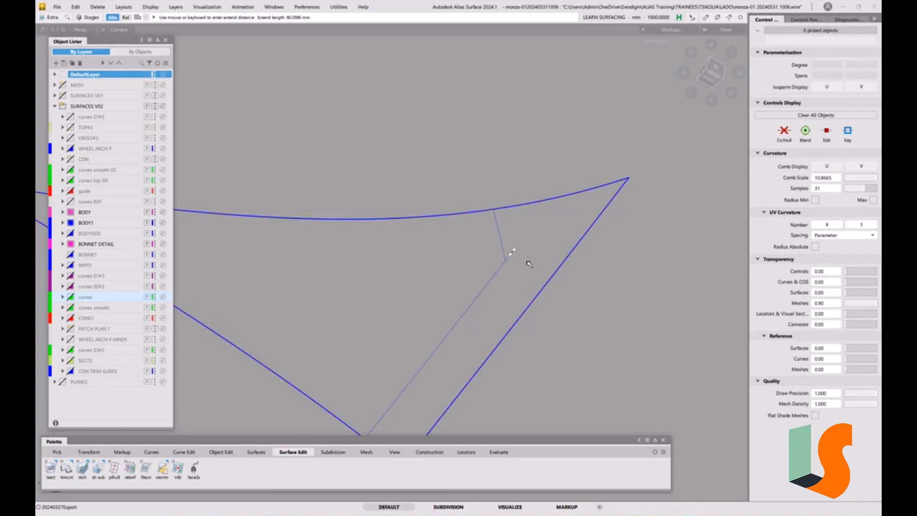
Trim the body surface along the two crossing curves, keeping the region outside the recess, and show the other surfaces again.
key("alt+t")
left_click(531, 209)
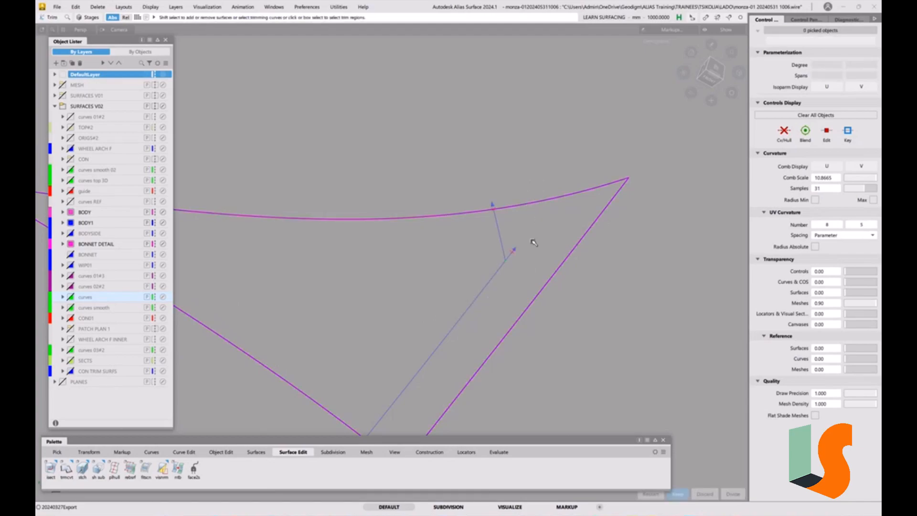
left_click(533, 241)
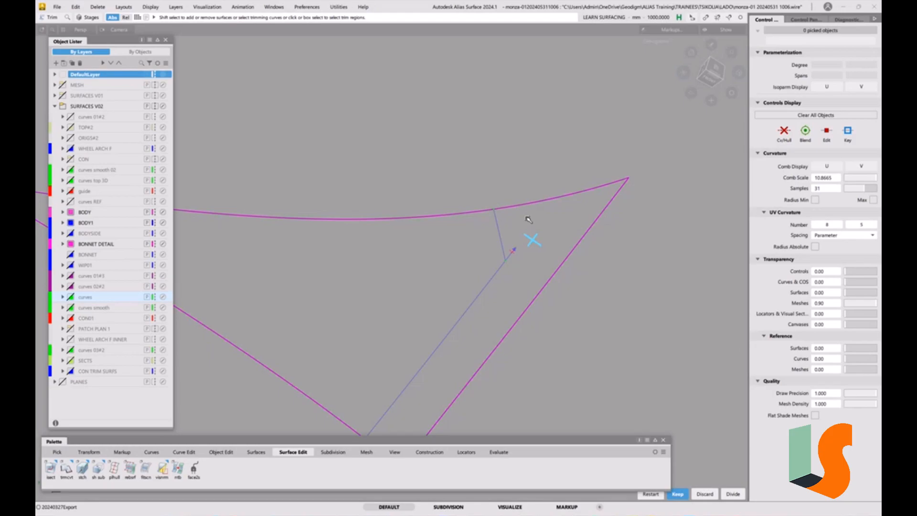
key("space")
key("alt+i")
mouse_move(529, 285)
left_mouse_down("ctrl+shift")
mouse_move(526, 247)
mouse_move(495, 276)
mouse_move(432, 263)
mouse_move(536, 267)
mouse_move(471, 256)
mouse_move(467, 249)
mouse_move(497, 232)
mouse_move(480, 252)
mouse_move(457, 246)
mouse_move(485, 261)
left_mouse_up("ctrl+shift")
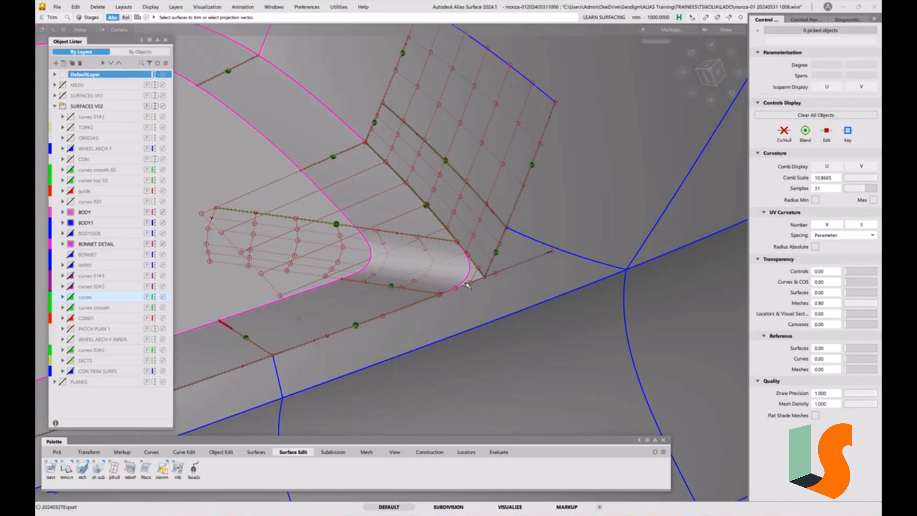
left_click_drag(461, 239, 486, 252, "alt+shift")
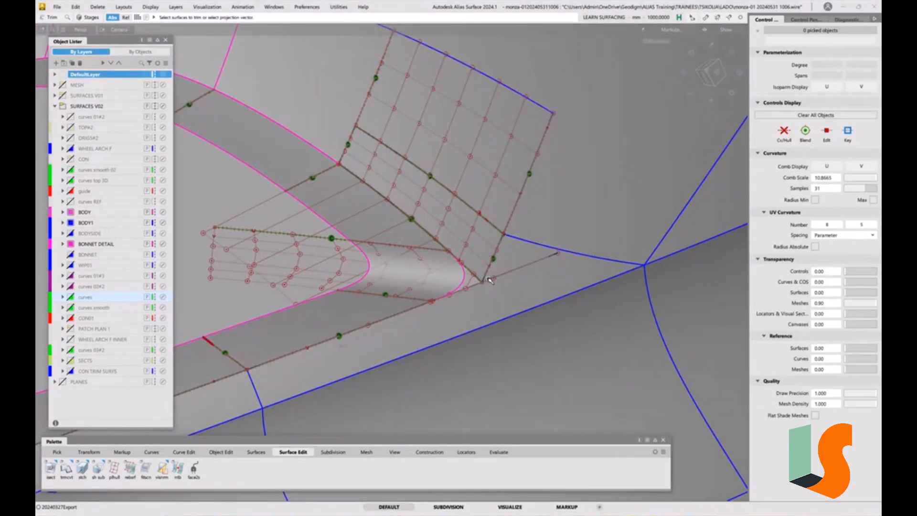
left_click_drag(490, 280, 511, 242, "alt+shift")
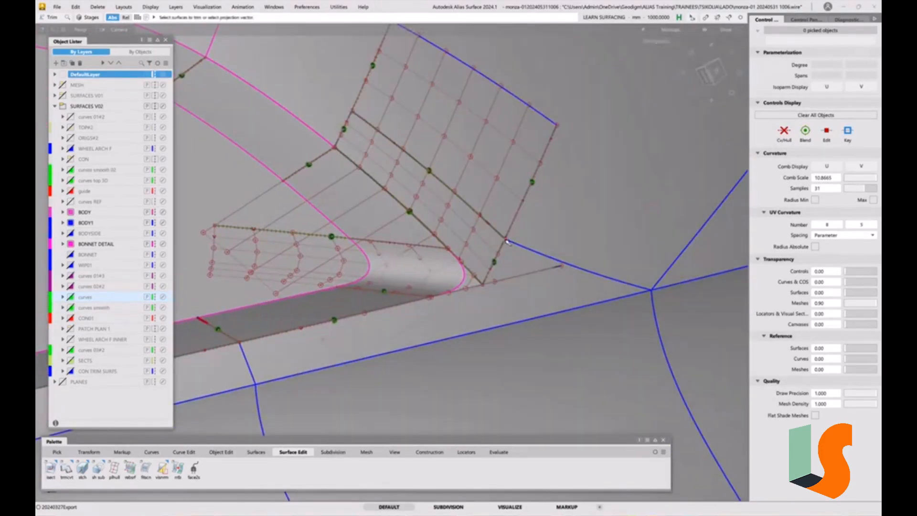
Inspect the trimmed body surface where it meets the fillet and draft wall at the recess corner.
left_click_drag(449, 251, 361, 219, "alt+shift")
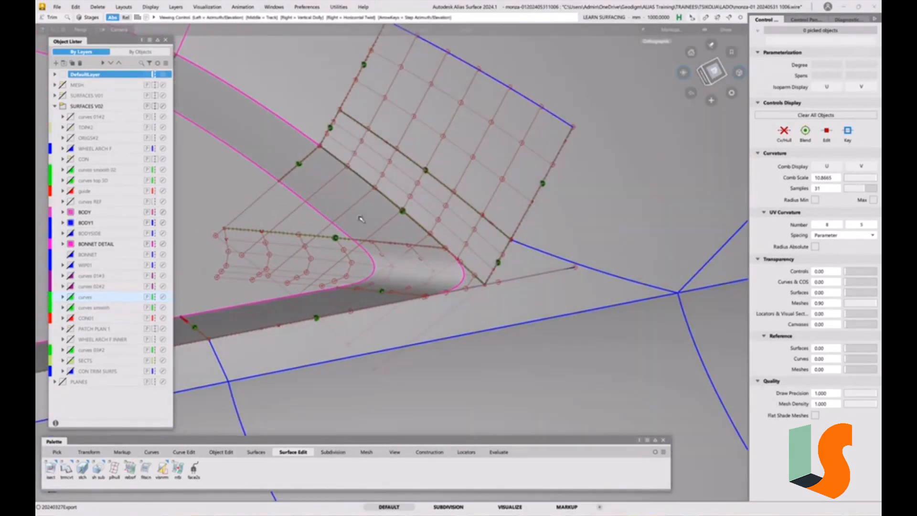
left_click_drag(440, 299, 428, 197, "alt+shift")
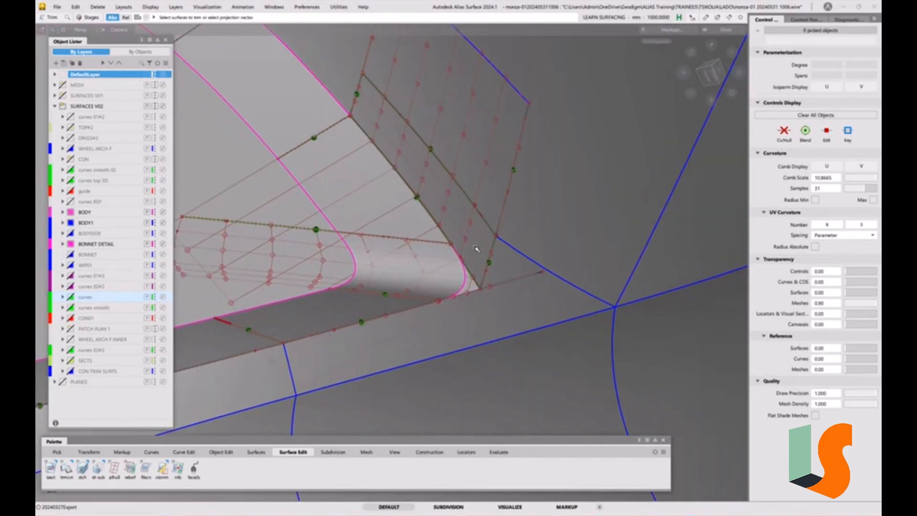
left_click_drag(479, 288, 564, 246, "alt+shift")
left_click_drag(641, 276, 508, 275, "alt+shift")
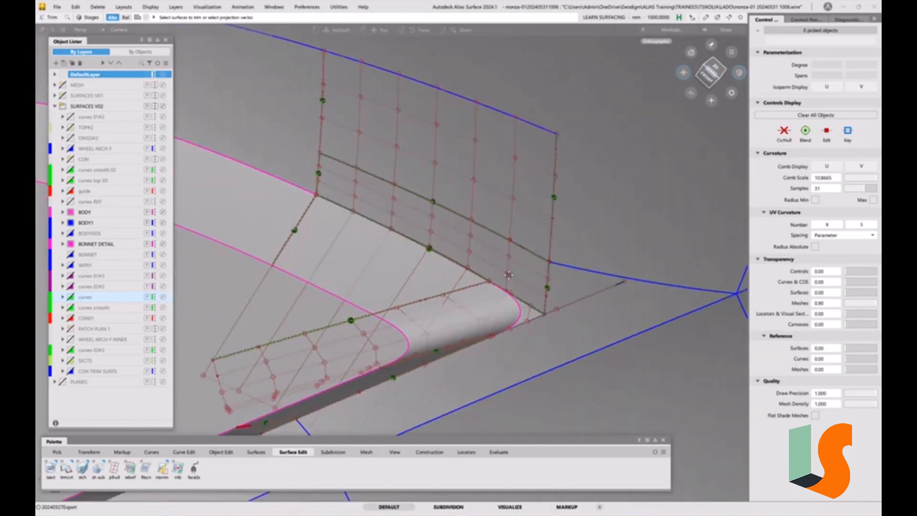
middle_click_drag(508, 275, 494, 240, "alt+shift")
right_click_drag(534, 286, 548, 313, "alt+shift")
left_click_drag(536, 267, 523, 268, "alt+shift")
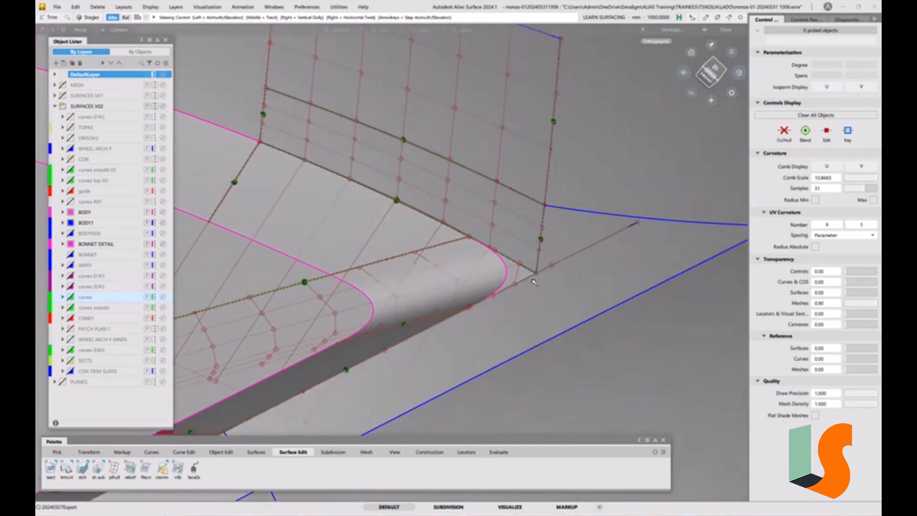
key("5")
right_click_drag(524, 261, 552, 290, "alt+shift")
mouse_move(552, 290)
left_mouse_down("alt+shift")
mouse_move(533, 280)
mouse_move(556, 290)
left_mouse_up("alt+shift")
Delete the leftover curve-on-surface that extends past the recess corner.
left_click_drag(561, 189, 521, 277)
key("Delete")
left_click(434, 291)
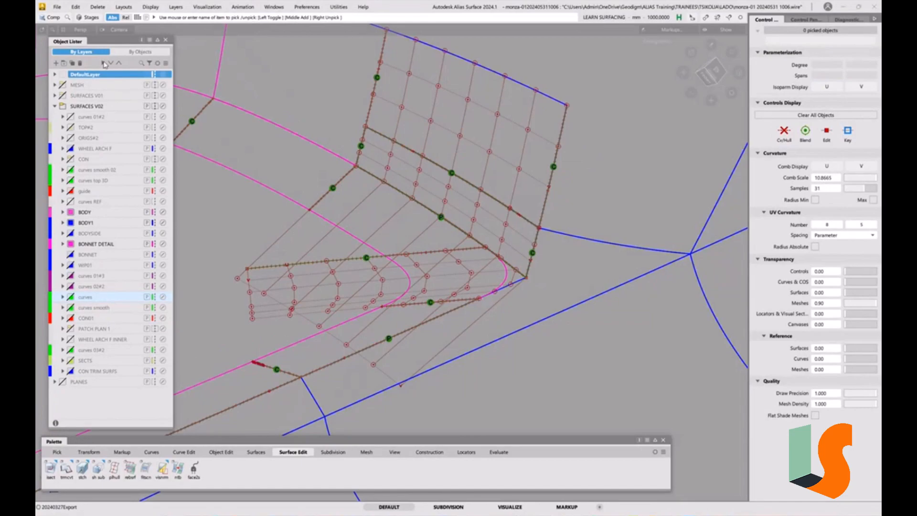
left_click(57, 7)
left_click(68, 96)
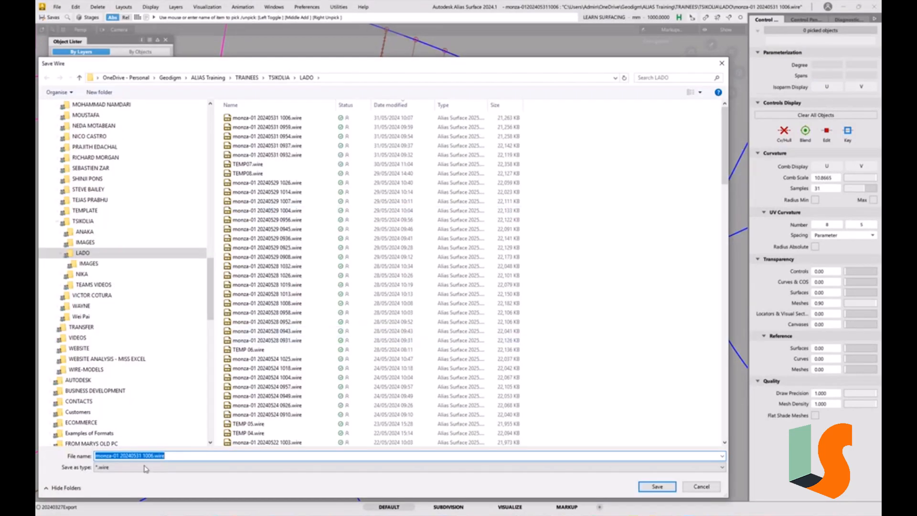
left_click_drag(148, 456, 213, 456)
type("1")
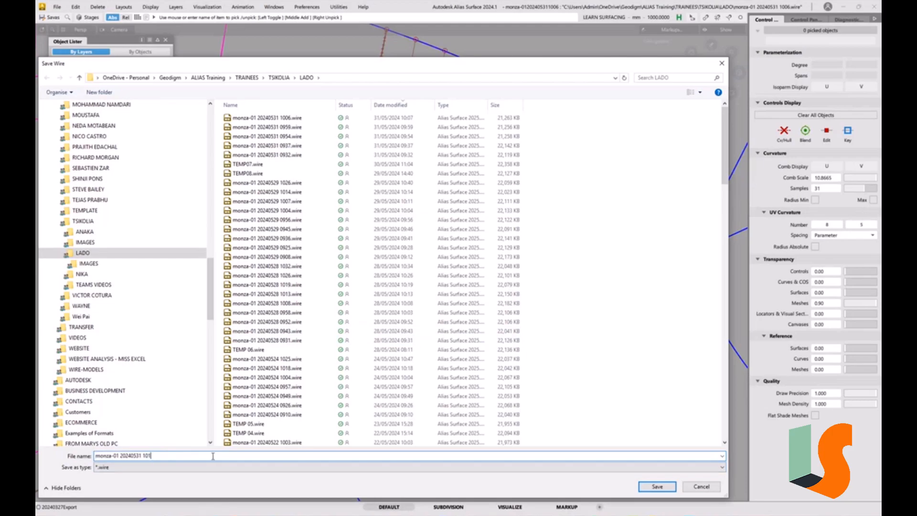
key("Return")
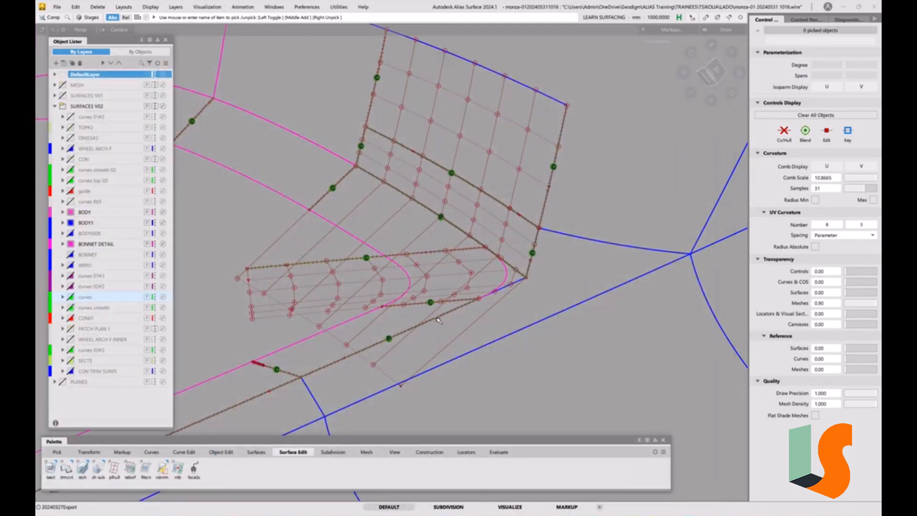
Try to build a one-rail surface from the narrow wall's lower edge along the trimmed body edge.
mouse_move(495, 282)
left_mouse_down("alt+shift")
mouse_move(538, 267)
mouse_move(572, 268)
mouse_move(535, 269)
mouse_move(548, 276)
mouse_move(499, 286)
left_mouse_up("alt+shift")
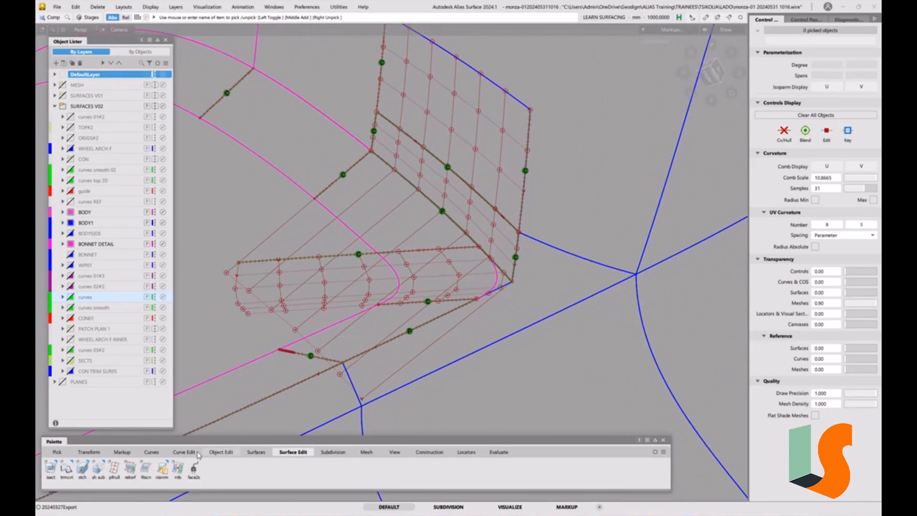
left_click(252, 452)
left_click(114, 468)
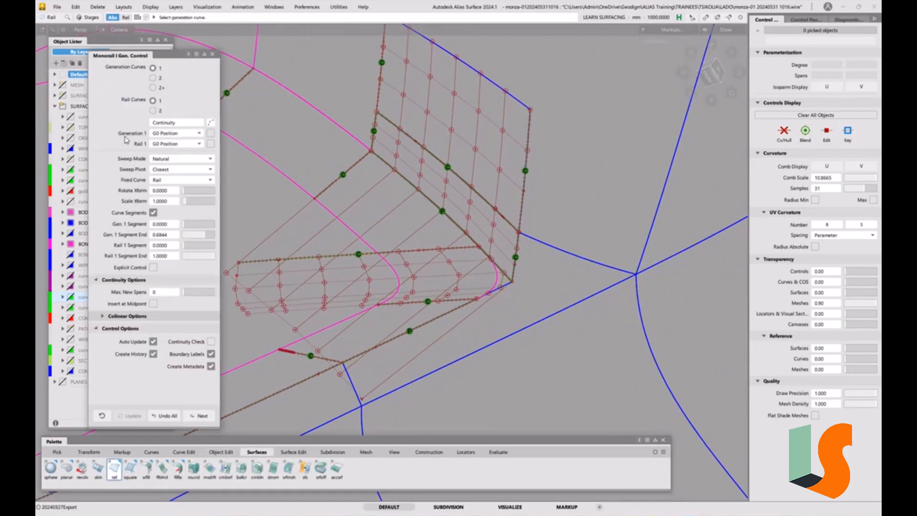
left_click(509, 280)
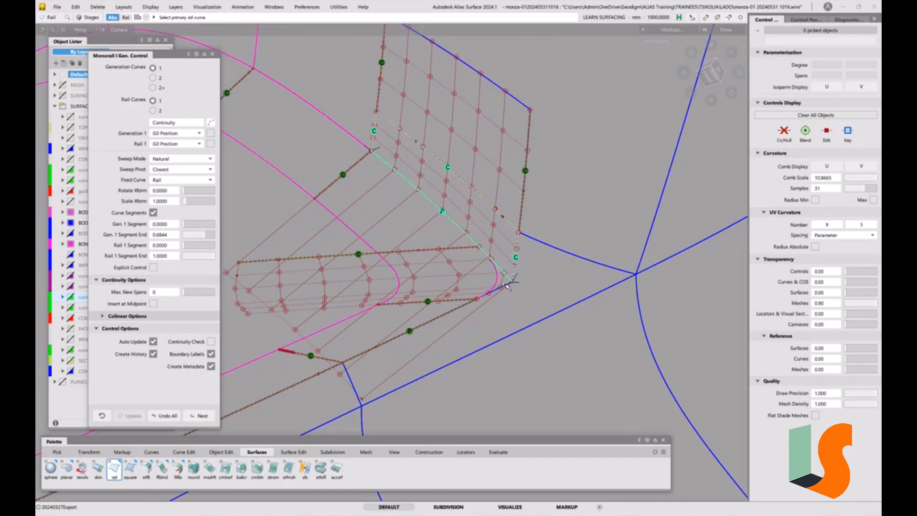
left_click(508, 285)
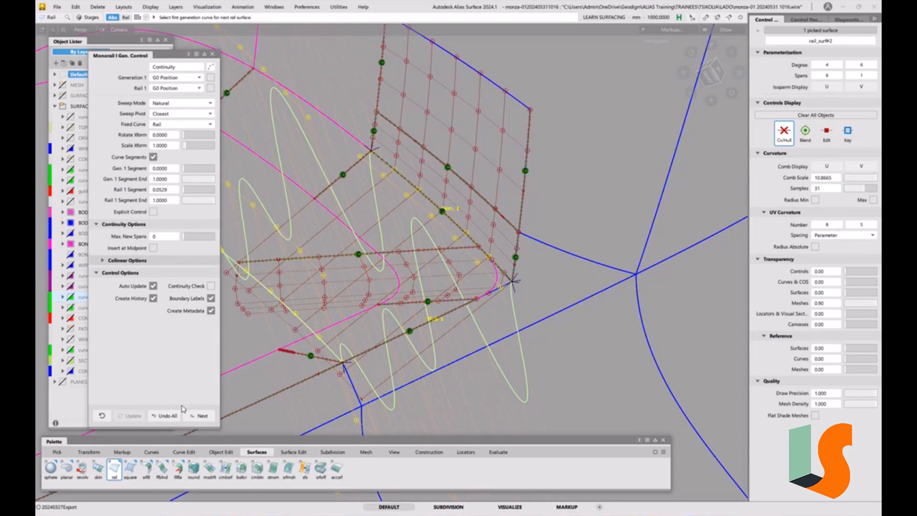
left_click(164, 415)
Select the body surface shell_vshell#14 and the adjoining narrow wall surface, and isolate both.
mouse_move(512, 290)
left_mouse_down("ctrl+shift")
mouse_move(529, 299)
mouse_move(498, 299)
left_mouse_up("ctrl+shift")
left_click(513, 290)
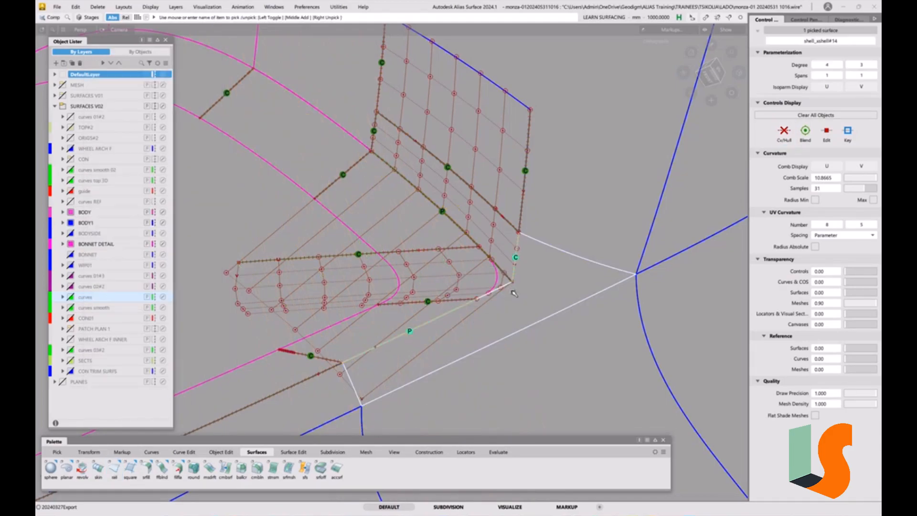
left_click(499, 251)
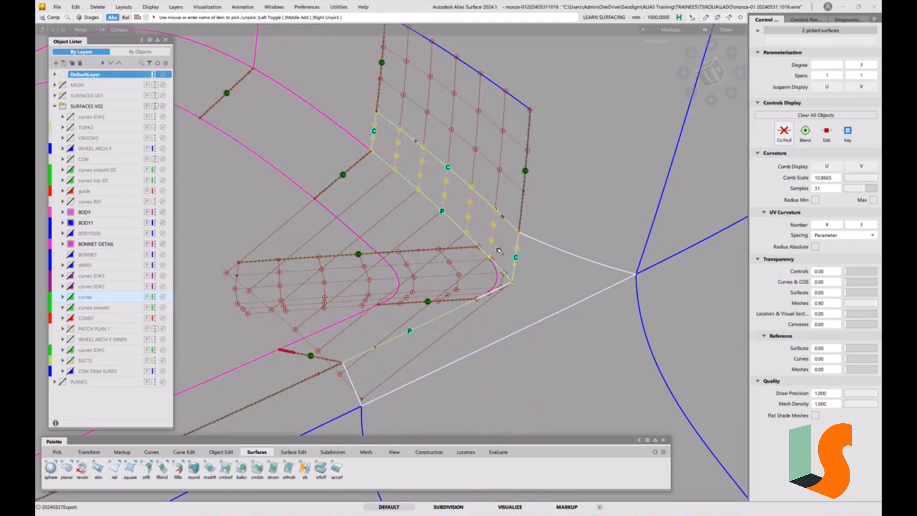
key("alt+h")
left_click_drag(497, 297, 502, 262, "ctrl+shift")
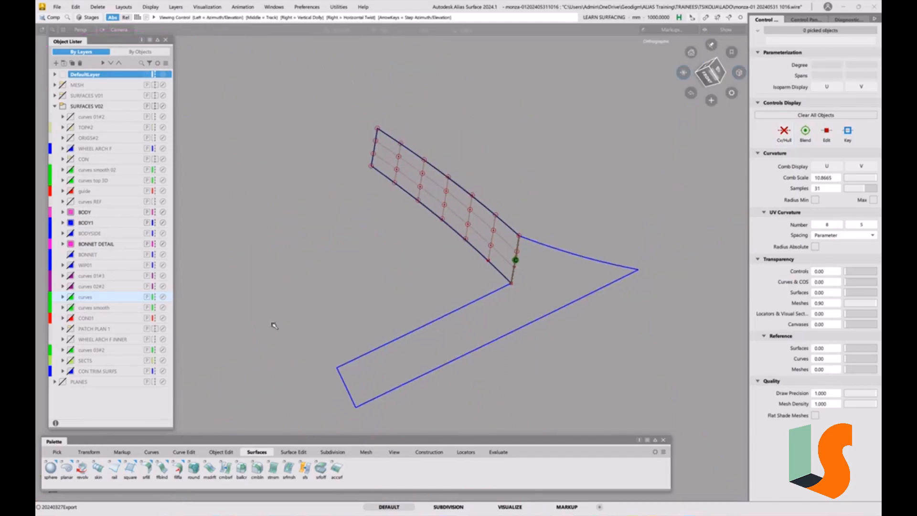
Try a one-rail surface from the isolated wall's lower edge along the body edge, with the Parallel sweep mode.
left_click(114, 468)
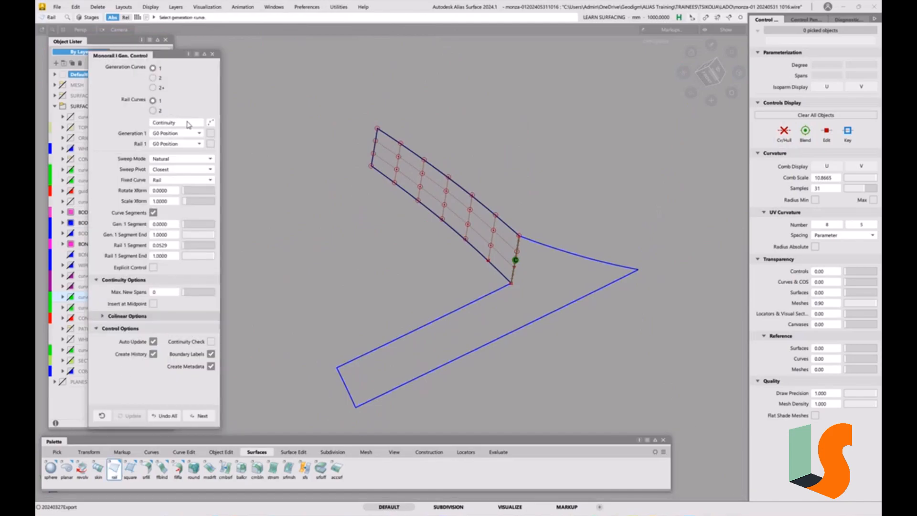
left_click(487, 259)
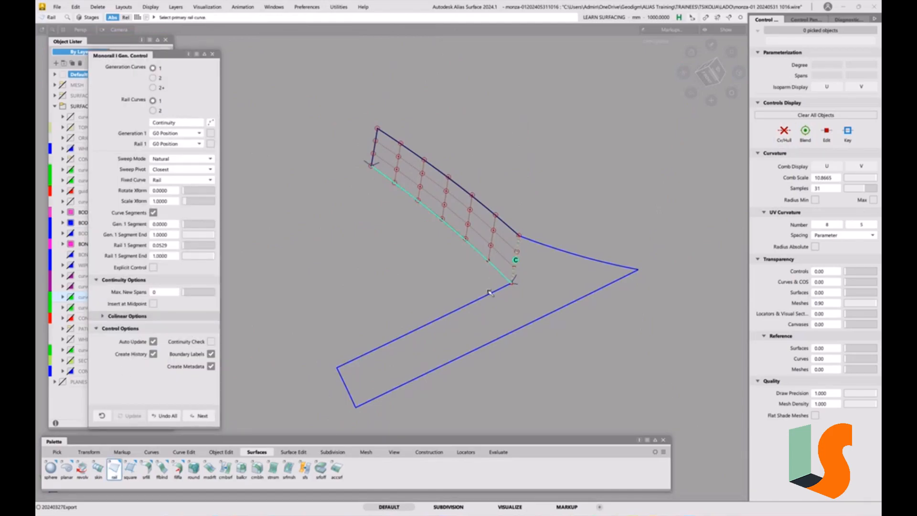
left_click(490, 295)
left_click_drag(542, 213, 351, 229, "alt+shift")
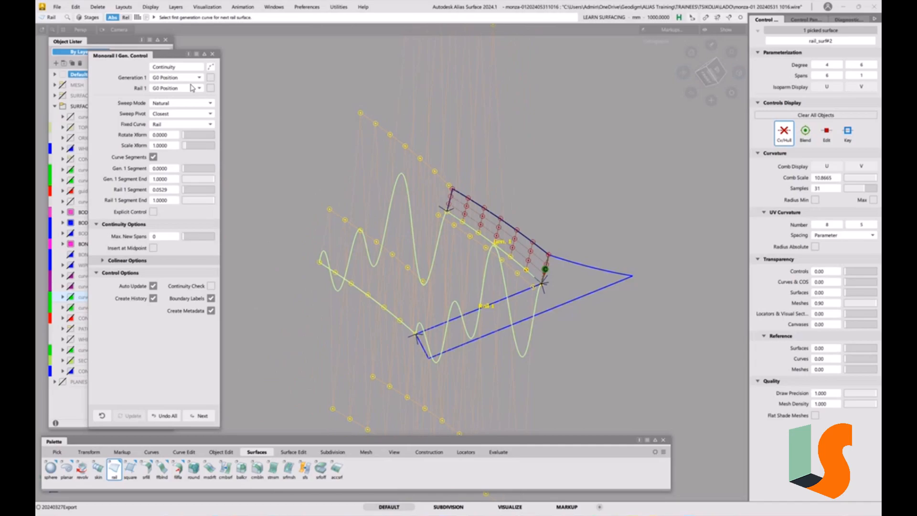
left_click(186, 103)
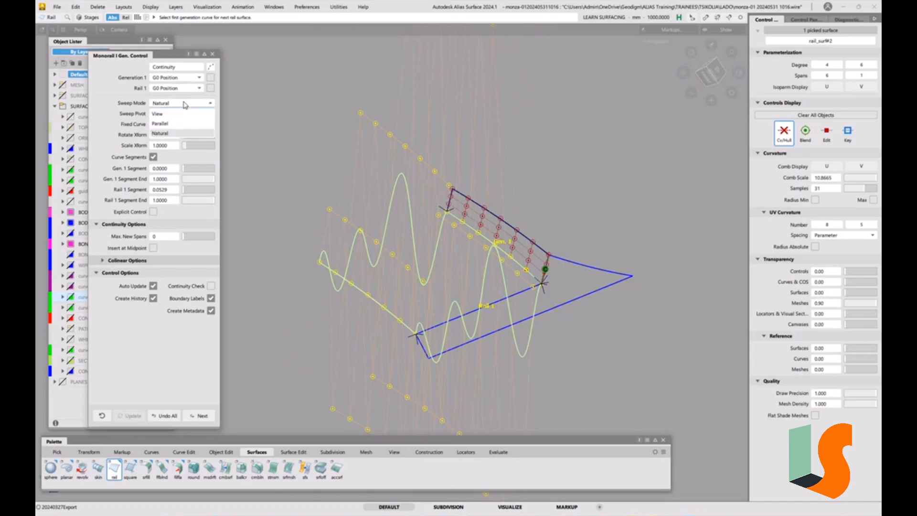
left_click(181, 124)
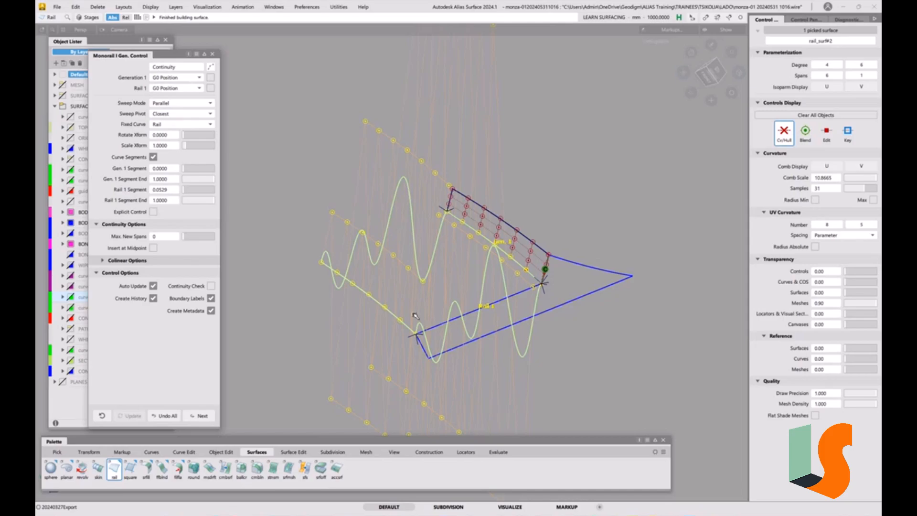
Shorten the rail surface, ending the rail segment at 0.3760 and the generation segment at 0.2379.
left_click_drag(417, 336, 502, 306)
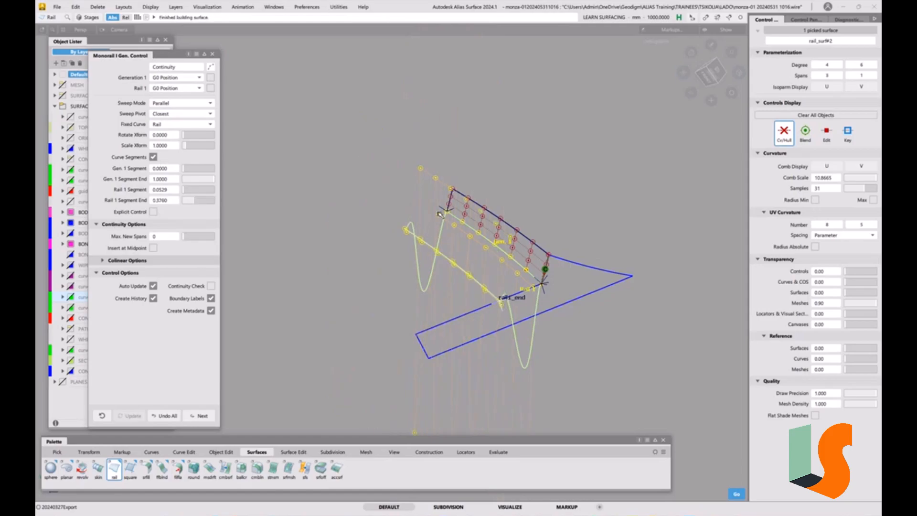
left_click_drag(525, 254, 539, 268)
right_click_drag(539, 268, 544, 256, "alt+shift")
left_click_drag(544, 256, 524, 287, "alt+shift")
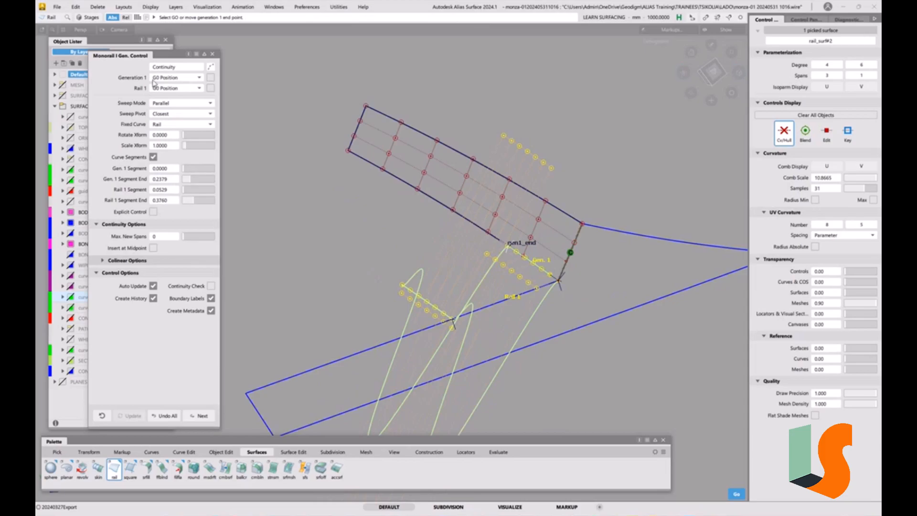
Try G1 Tangent continuity on the rail surface's boundaries, and return generation and rail to G0 Position.
left_click(184, 78)
left_click(186, 95)
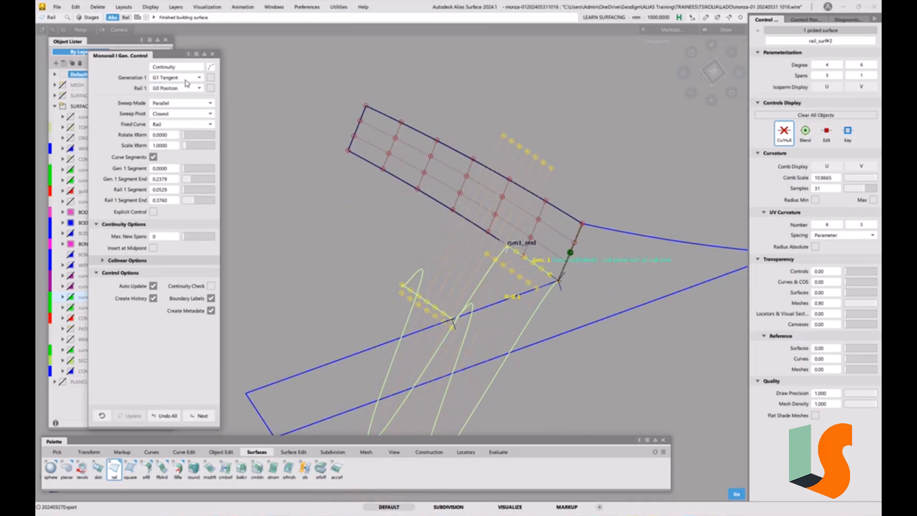
left_click(186, 78)
left_click(185, 88)
left_click(187, 90)
left_click(184, 108)
left_click(186, 90)
left_click(184, 98)
middle_click_drag(437, 228, 445, 172, "alt+shift")
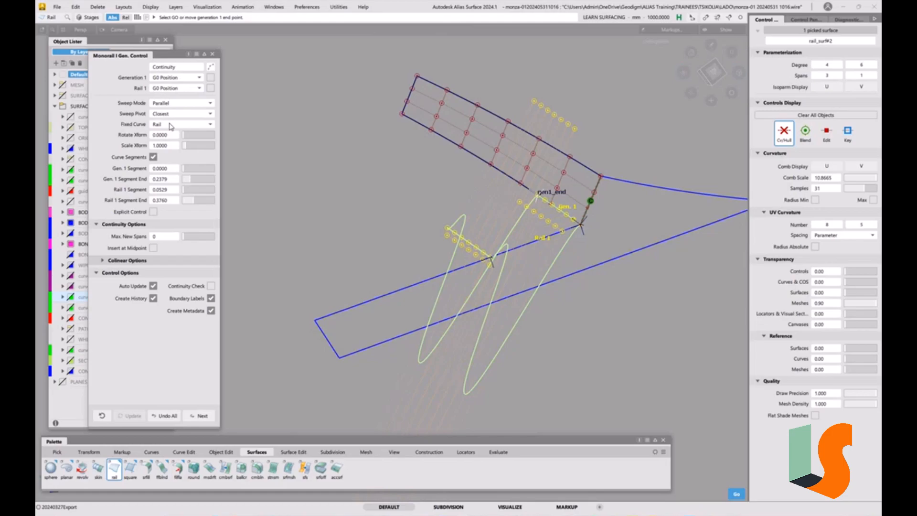
Set the rail surface's fixed curve to Gen. and try the On curve and Off curve sweep pivots.
left_click(204, 126)
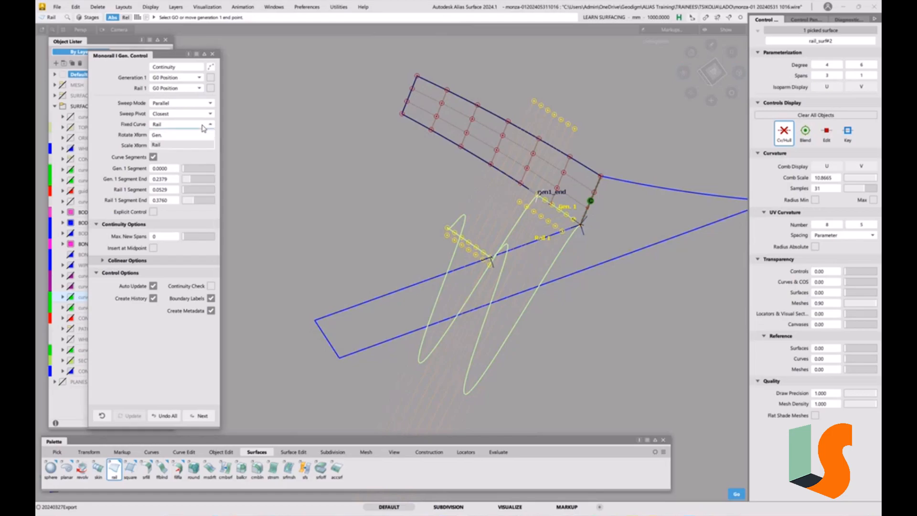
left_click(194, 136)
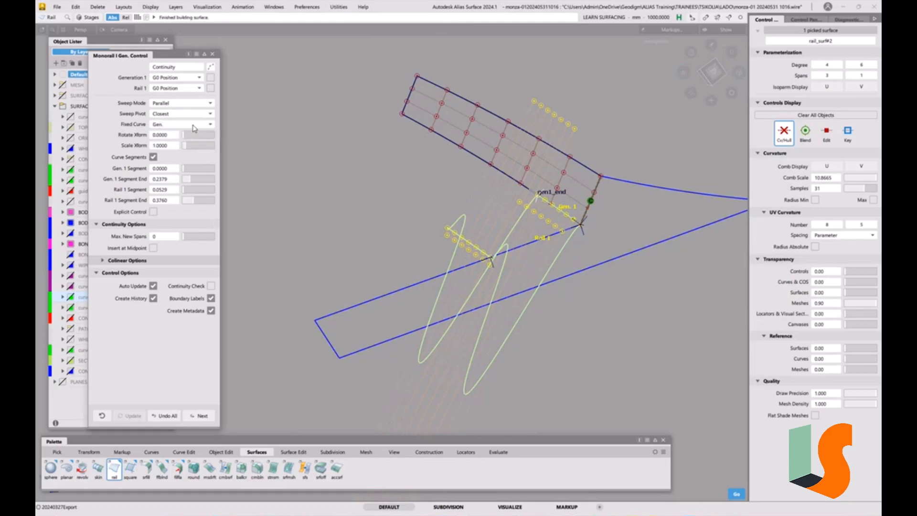
left_click(201, 117)
left_click(201, 134)
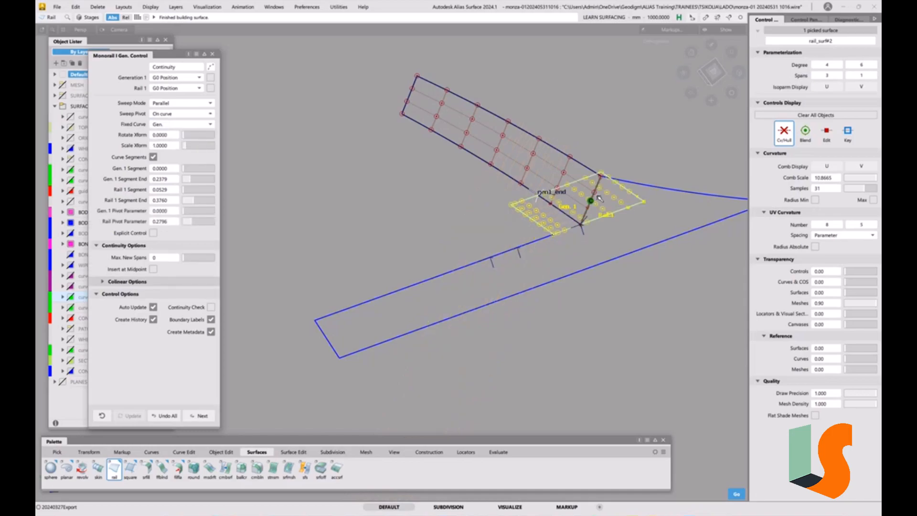
left_click(191, 115)
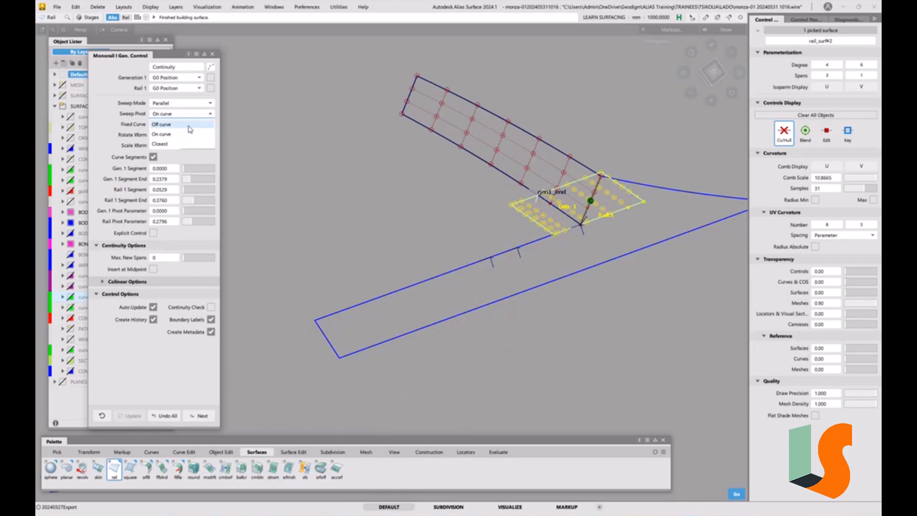
left_click(190, 115)
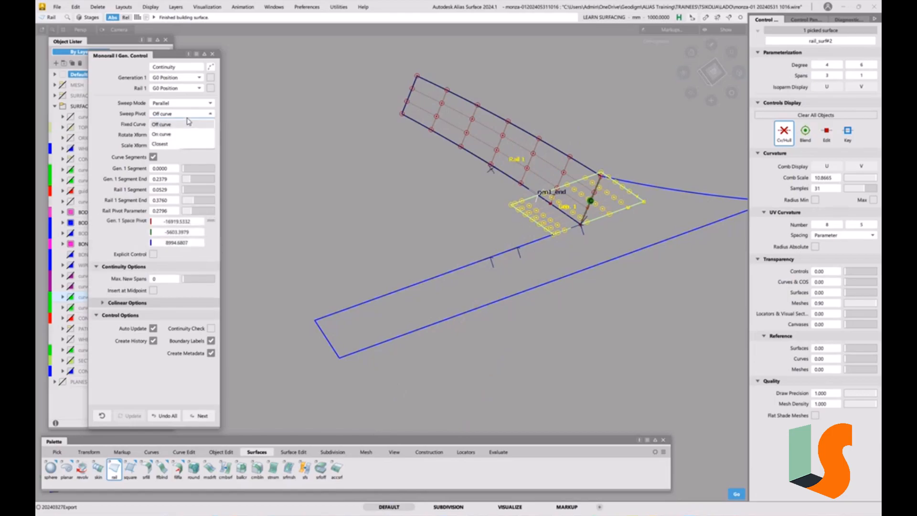
right_click_drag(614, 205, 578, 196, "alt+shift")
middle_click_drag(578, 196, 592, 230, "alt+shift")
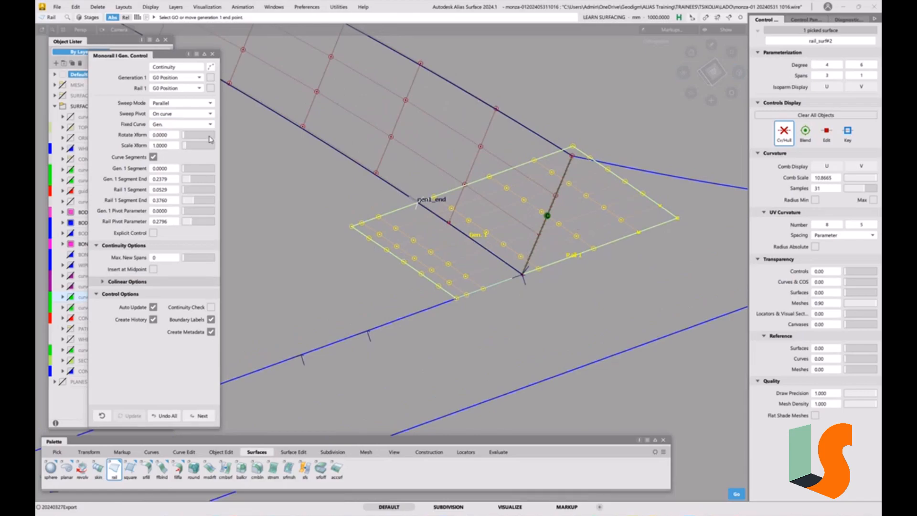
Undo the whole rail surface trial at the corner.
right_click_drag(367, 142, 234, 244, "alt+shift")
middle_click_drag(234, 244, 354, 207, "alt+shift")
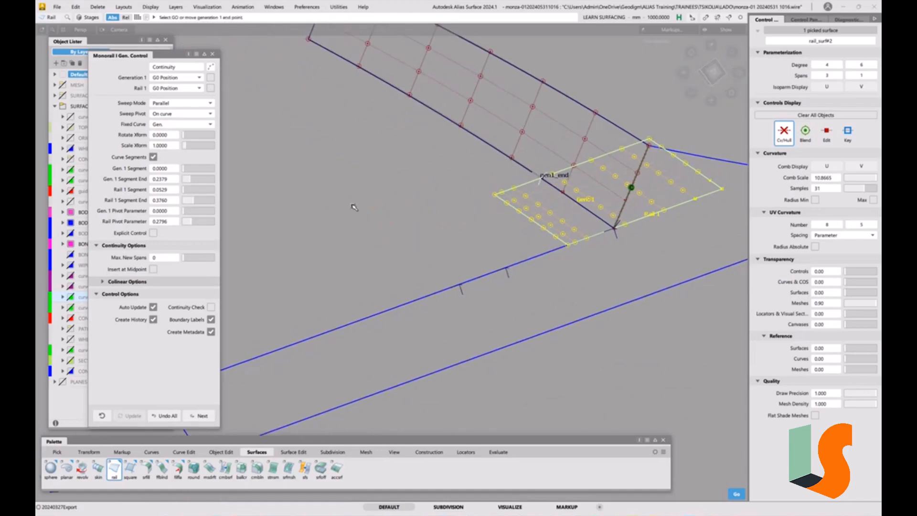
left_click(173, 417)
left_click_drag(557, 242, 564, 263, "alt+shift")
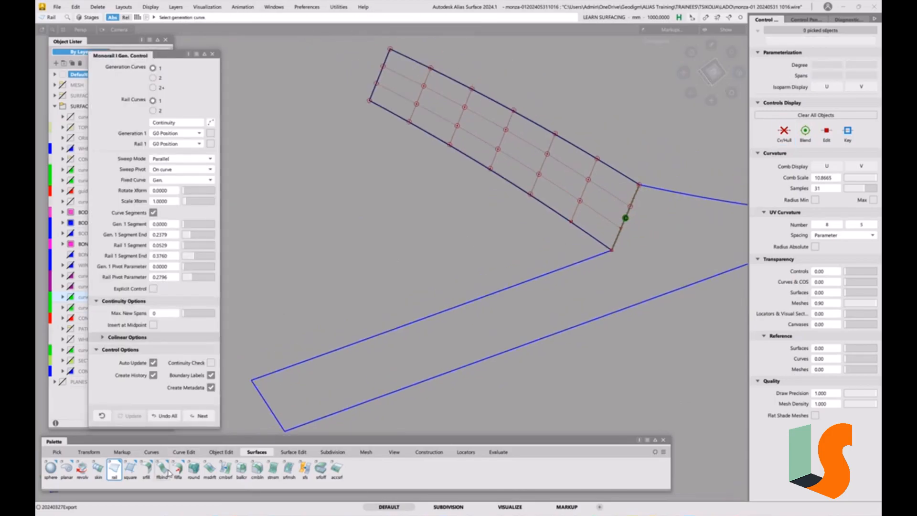
Duplicate the body surface edge and the wall's lower edge as curves without rebuilding, and select the body-edge curve.
left_click(185, 453)
left_click(49, 468)
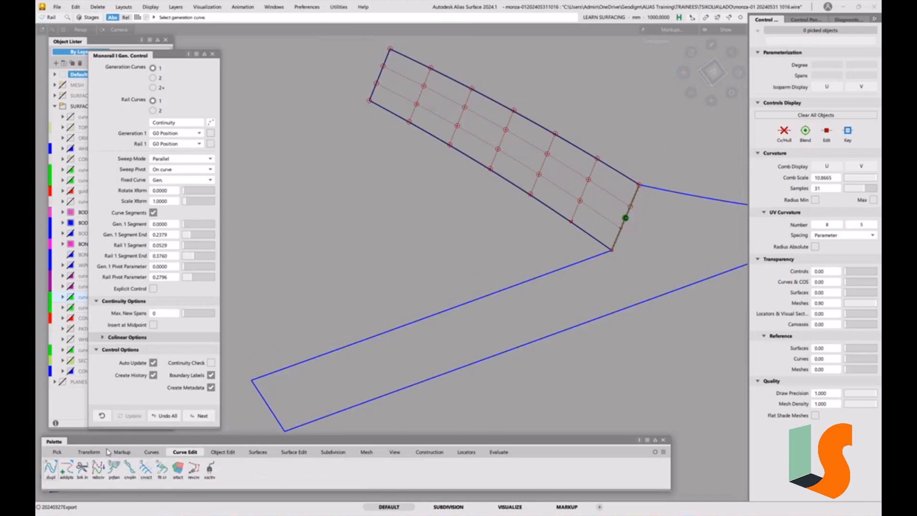
left_click(560, 270)
left_click(577, 225)
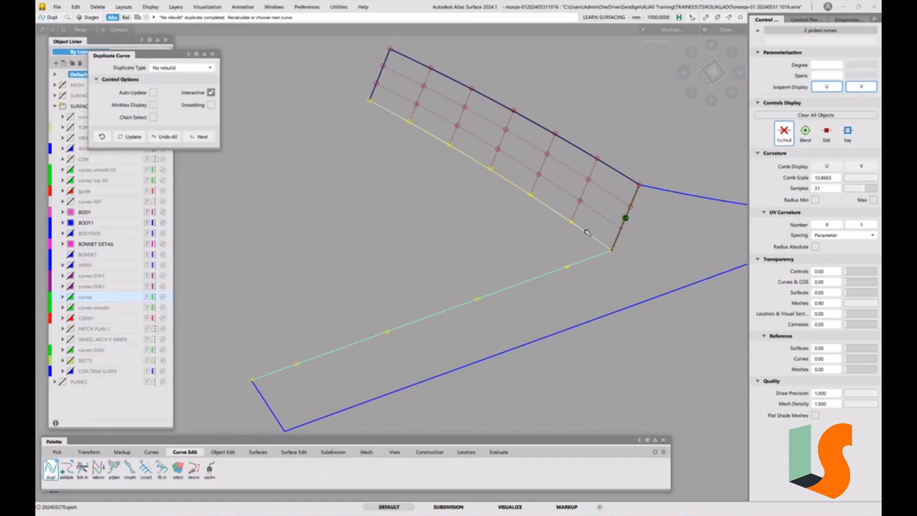
left_click_drag(592, 263, 611, 272, "ctrl+shift")
left_click(589, 271)
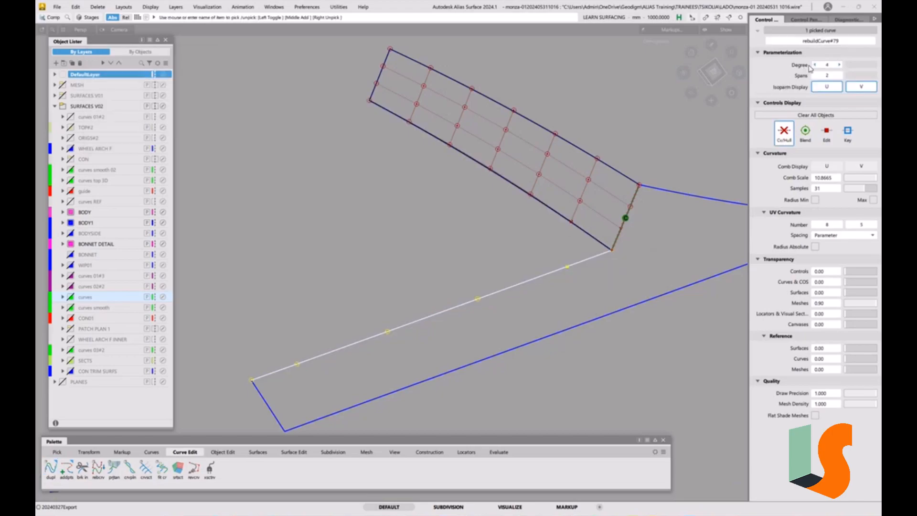
Inspect the degree and spans of the two duplicated edge curves, and display the edit points on the wall-edge curve.
left_click_drag(665, 222, 705, 227, "alt+shift")
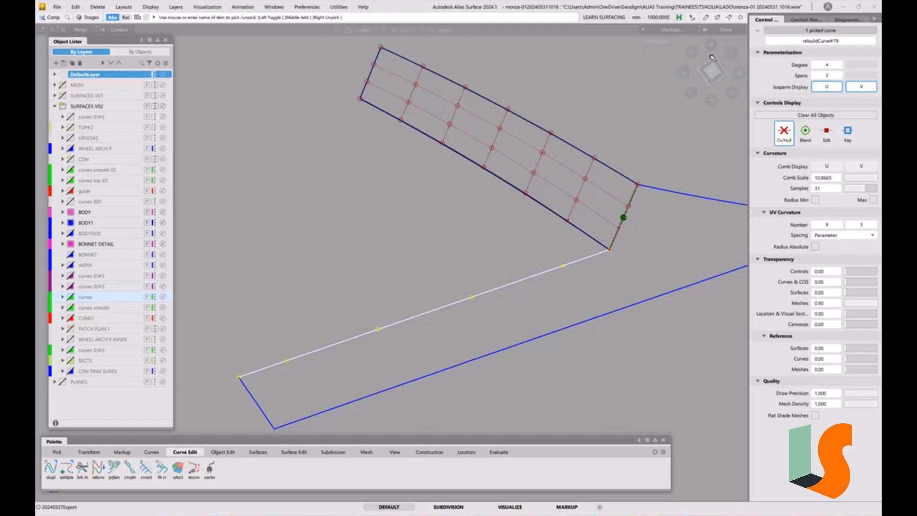
left_click(576, 236)
left_click(557, 217)
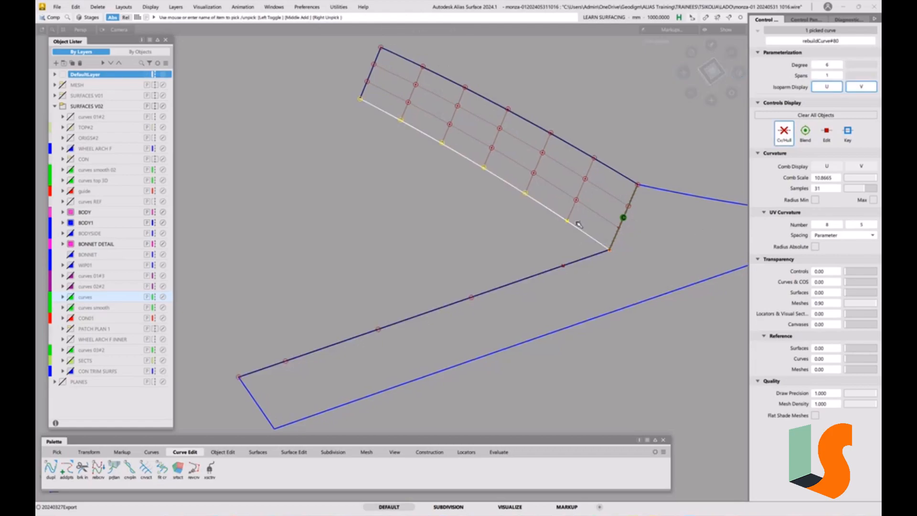
left_click(608, 284)
left_click_drag(565, 267, 575, 259, "ctrl+shift")
left_click(575, 262)
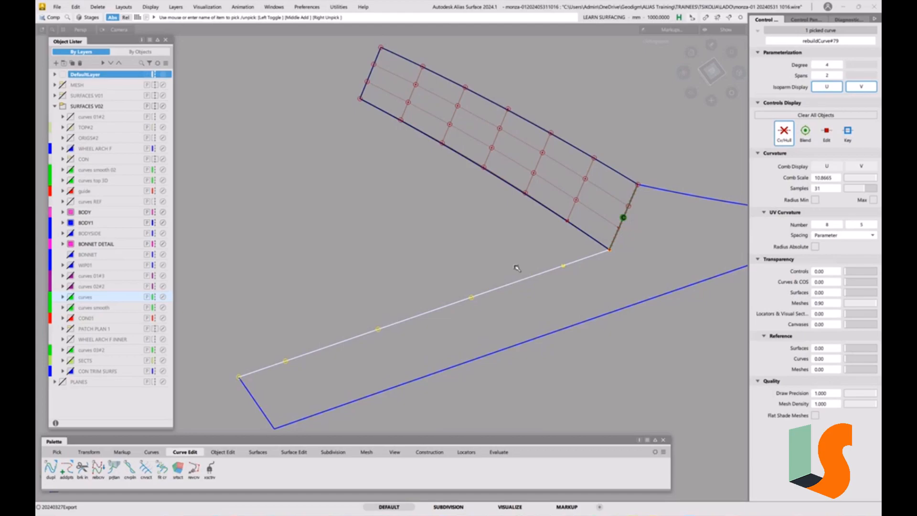
left_click(829, 132)
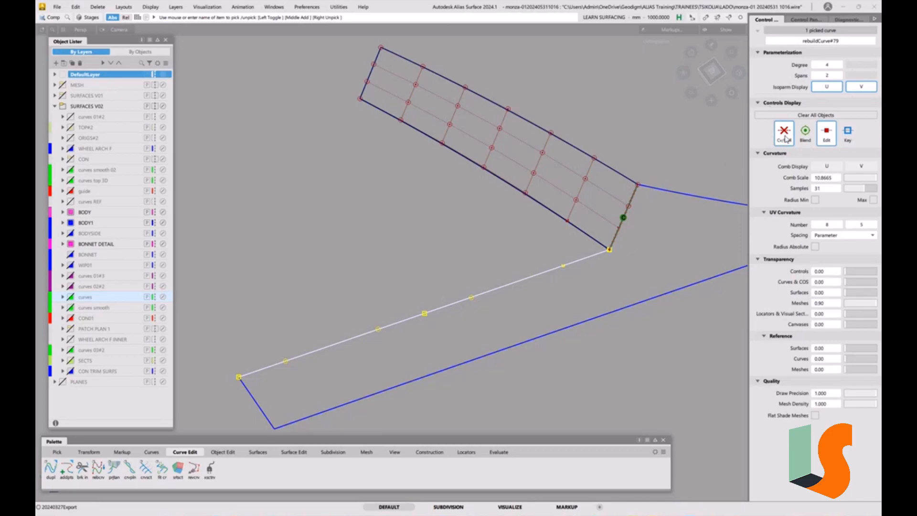
left_click(586, 312)
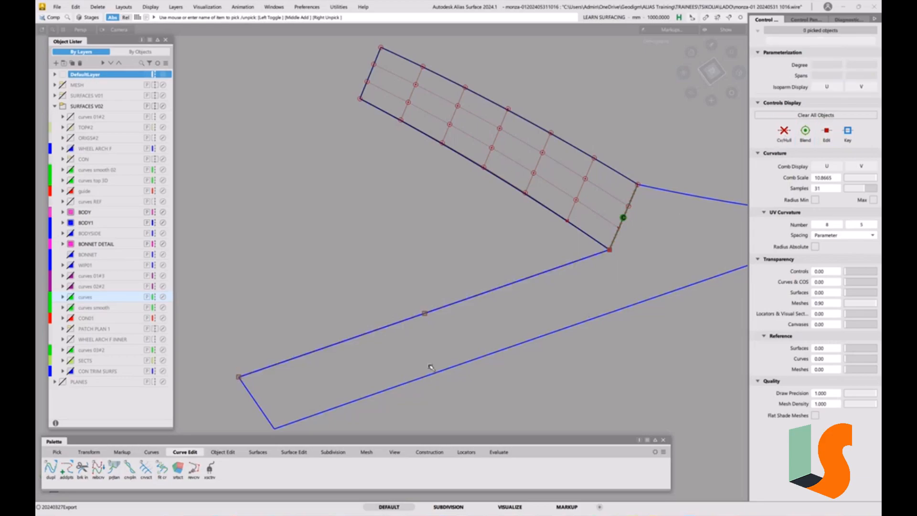
Isolate the two duplicated edge curves by hiding all other geometry.
left_click(257, 452)
left_click(114, 468)
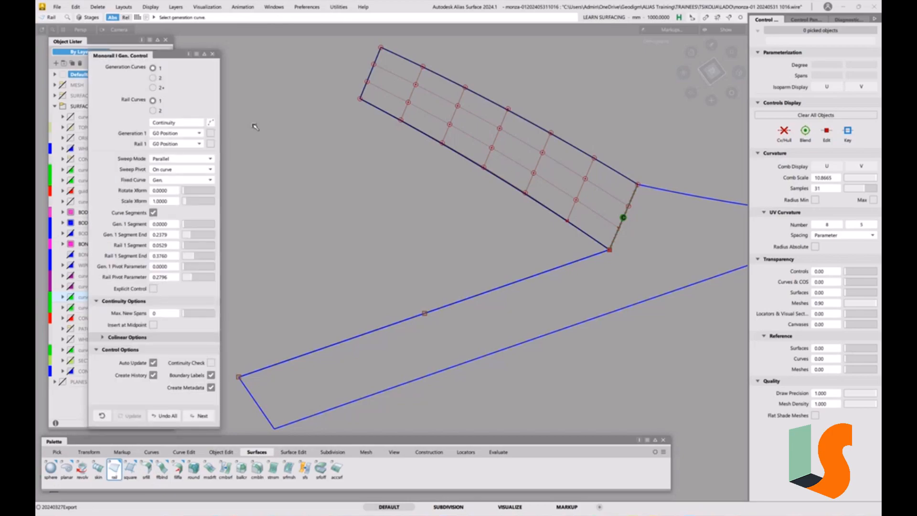
left_click_drag(614, 242, 634, 250, "ctrl+shift")
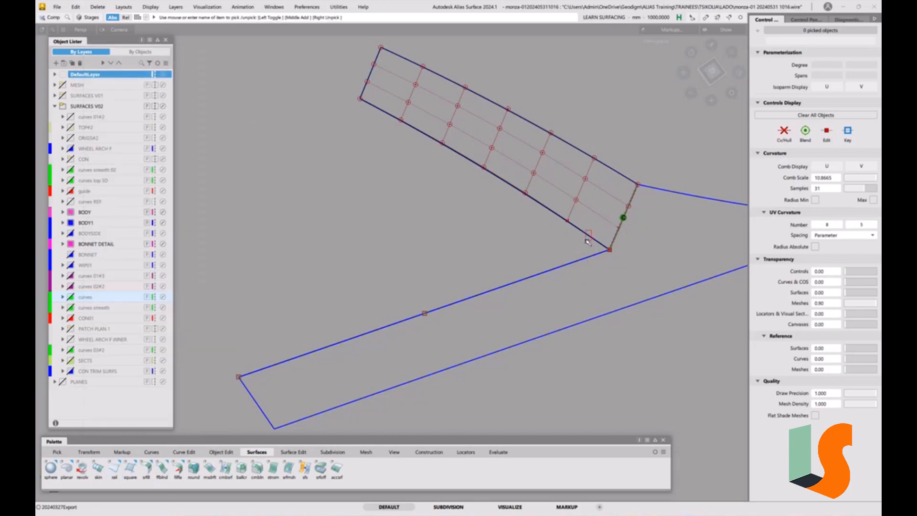
left_click(589, 239)
left_click(580, 266)
key("alt+h")
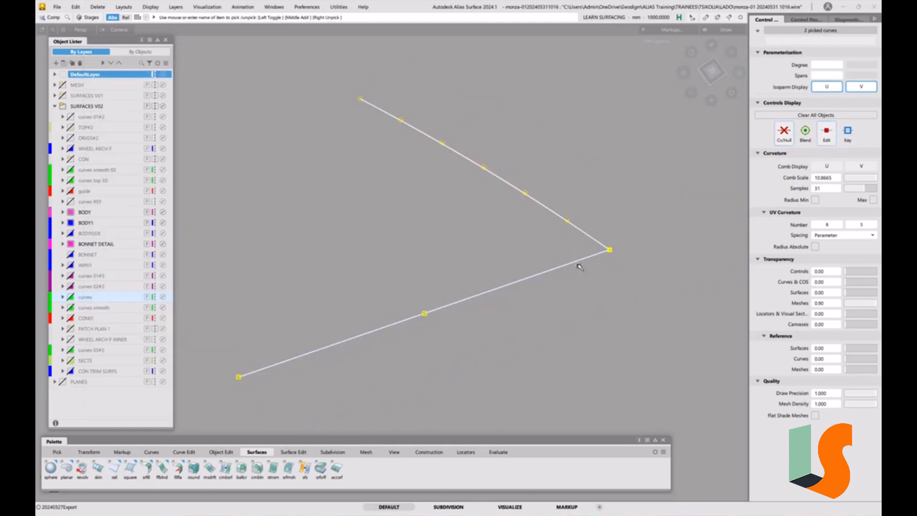
left_click(605, 311)
Check the curve continuity where the two duplicated edge curves meet at the corner.
left_click(465, 452)
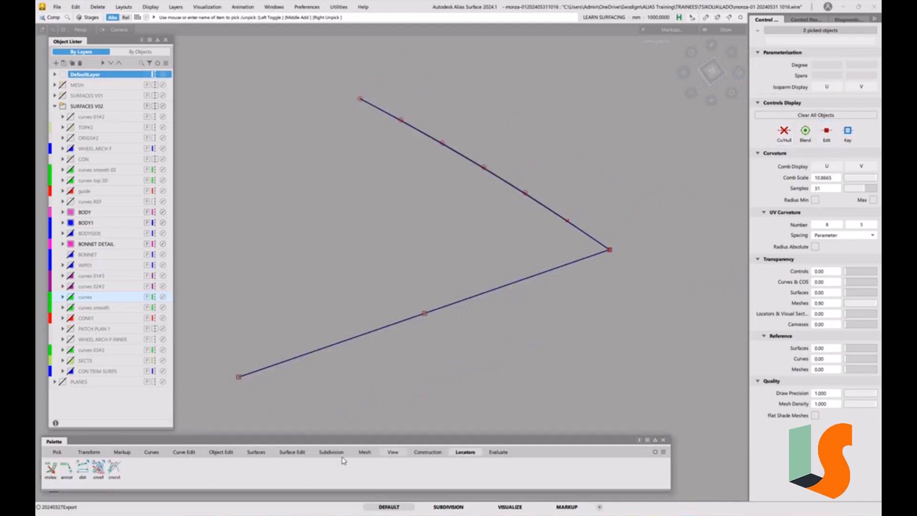
left_click(497, 452)
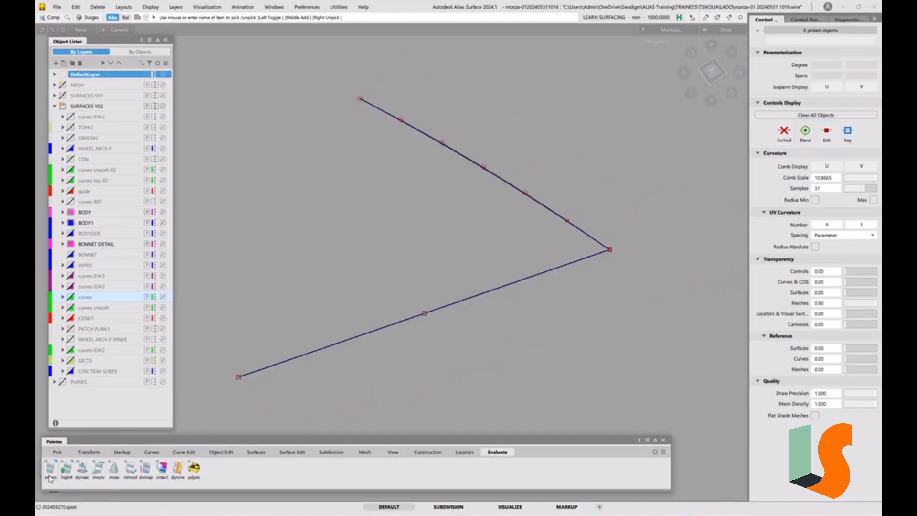
left_click(50, 473)
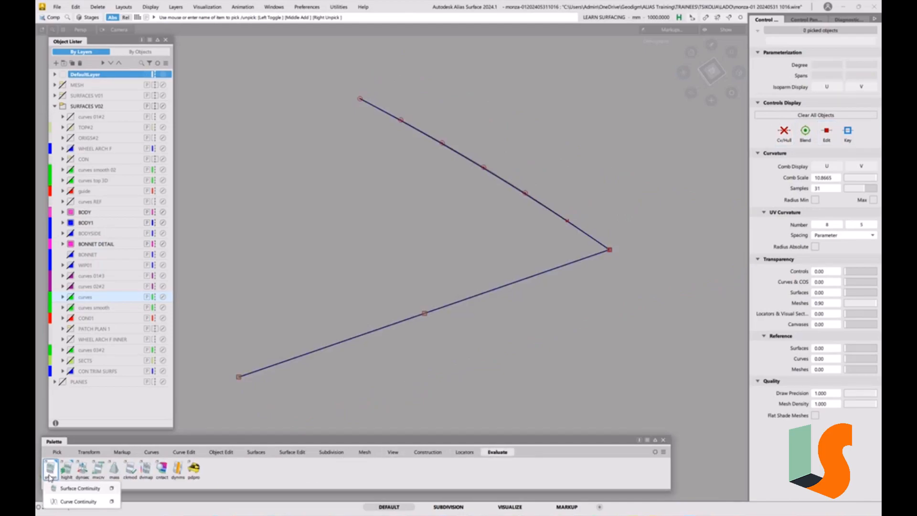
left_click(112, 501)
left_click(468, 282)
left_click(497, 320)
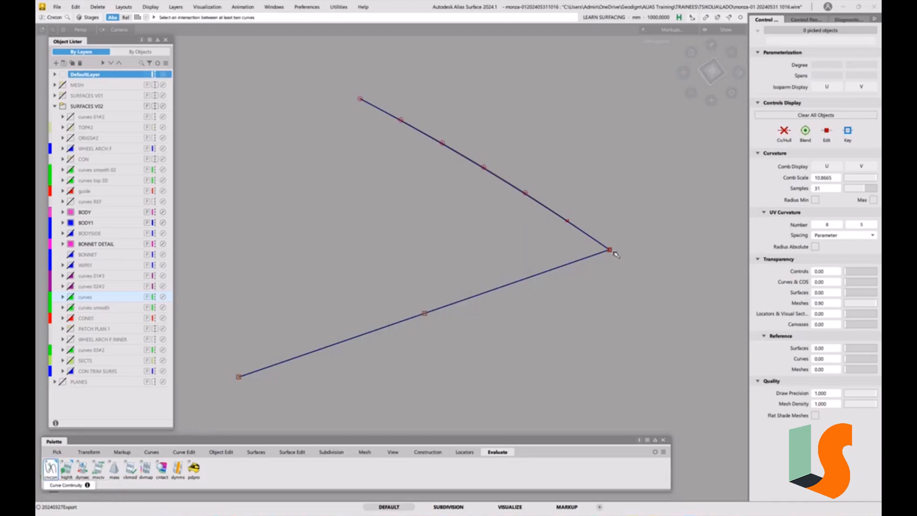
left_click(611, 250)
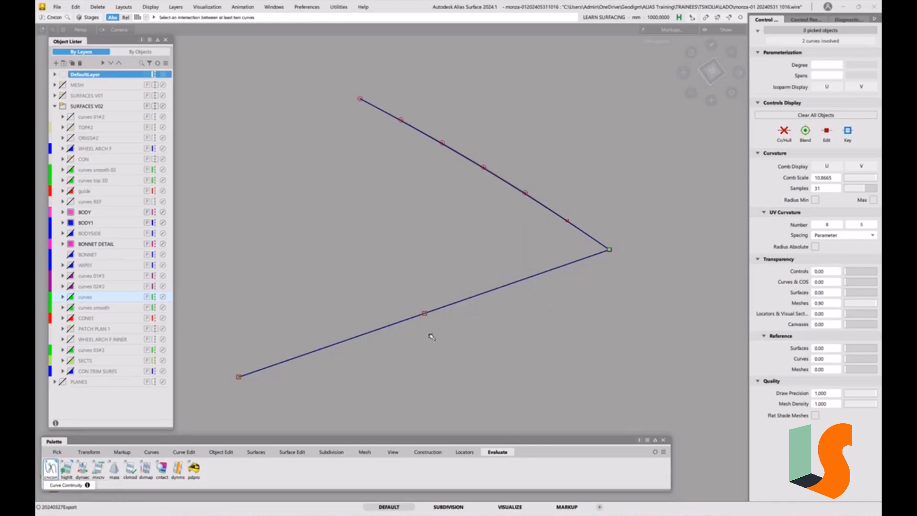
Build a rail surface with the body-edge curve as generation and the wall-edge curve as rail, using the Closest sweep pivot.
left_click(256, 452)
left_click(114, 468)
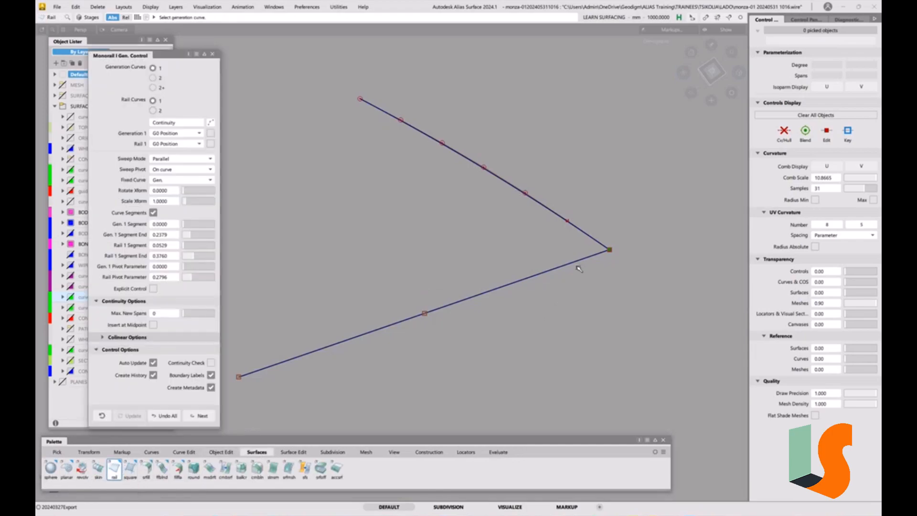
left_click(588, 239)
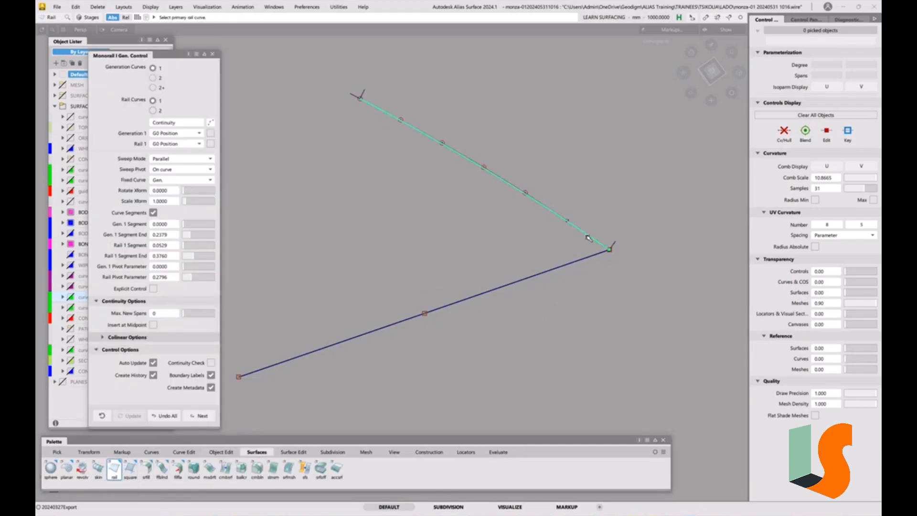
left_click(580, 261)
left_click(179, 114)
left_click(179, 144)
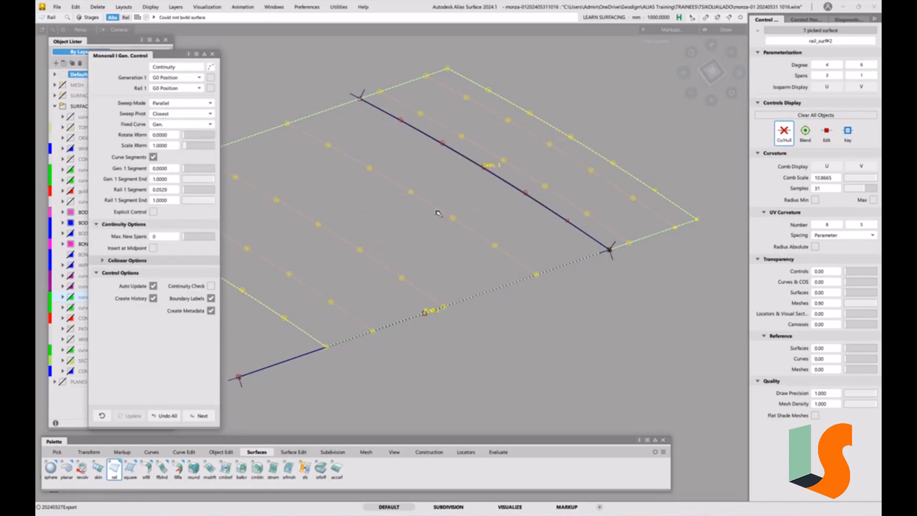
Turn the rail surface's Curve Segments off and back on, and set its sweep pivot to On curve.
right_click_drag(407, 167, 305, 205, "alt+shift")
middle_click_drag(305, 205, 418, 198, "alt+shift")
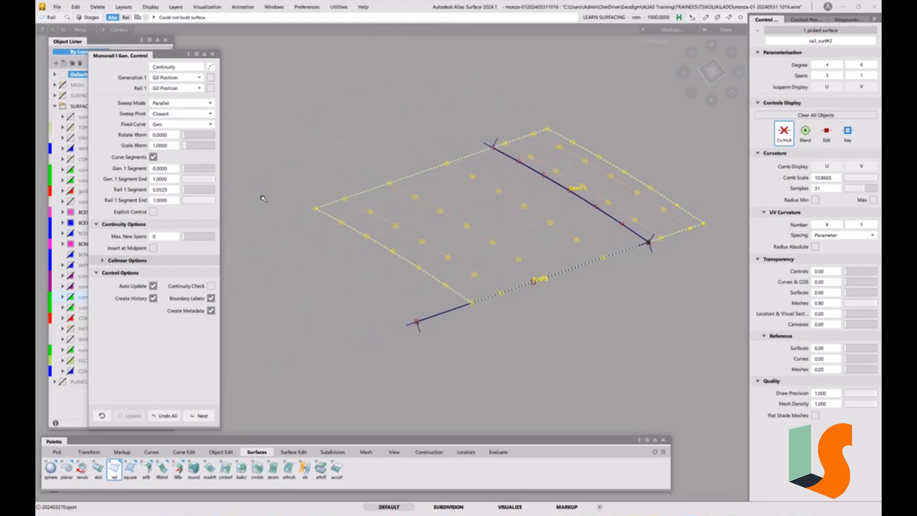
left_click(153, 158)
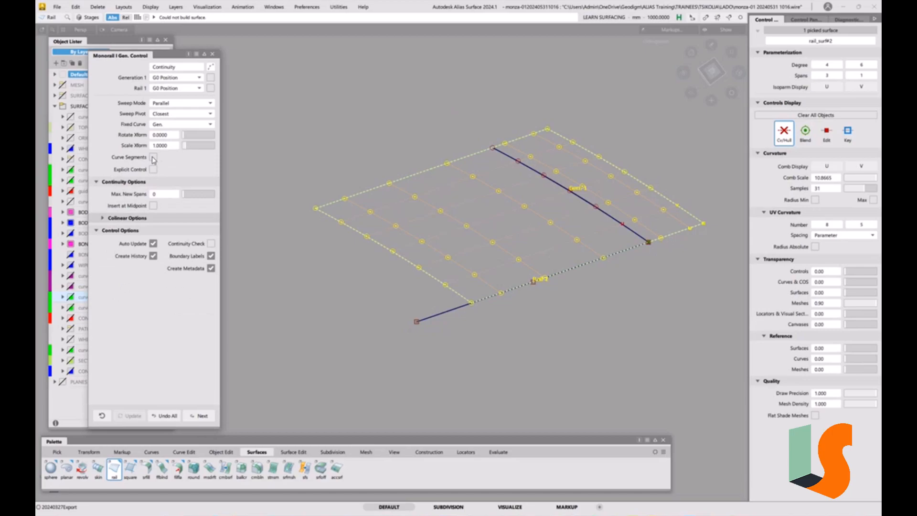
left_click(152, 158)
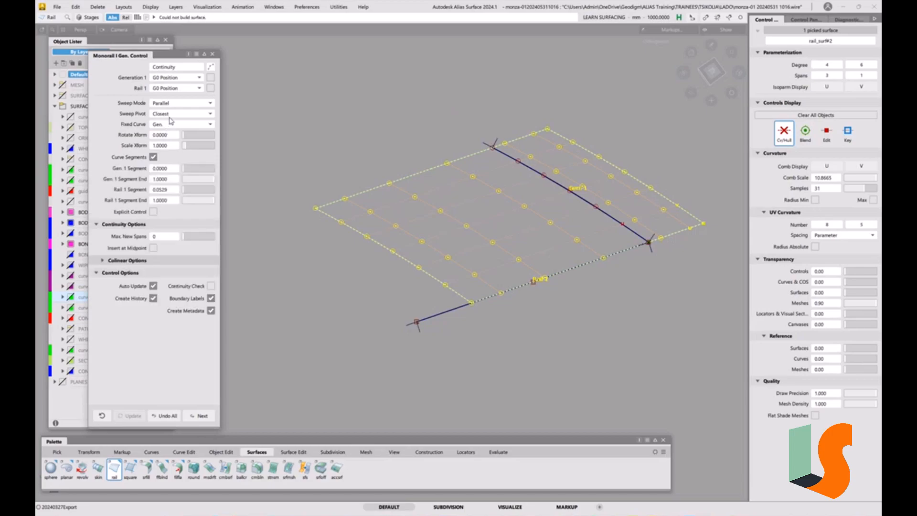
left_click(173, 113)
left_click(162, 134)
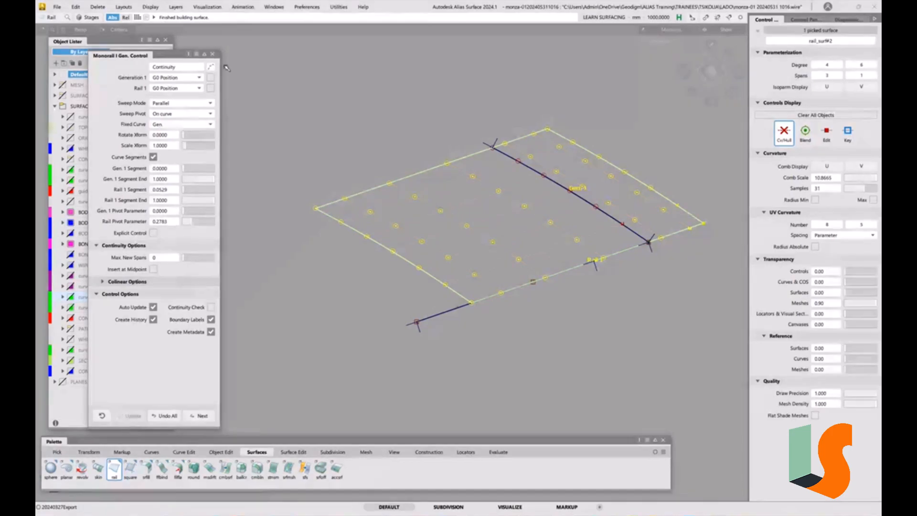
left_click(213, 55)
middle_click_drag(603, 236, 561, 254, "alt+shift")
right_click_drag(561, 253, 567, 247, "alt+shift")
middle_click_drag(567, 248, 565, 264, "alt+shift")
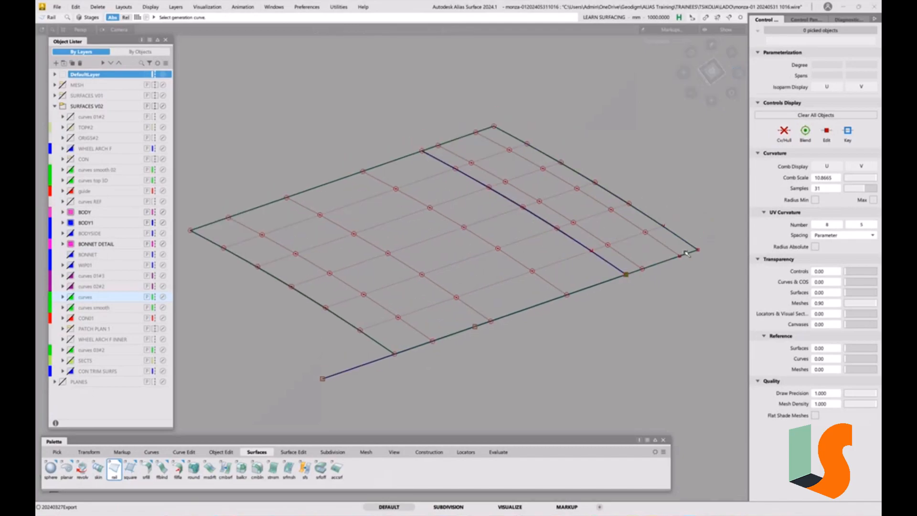
Pull the rail surface's overshooting edge back to the body-edge curve with Extend, allowing its construction history to be removed.
key("e")
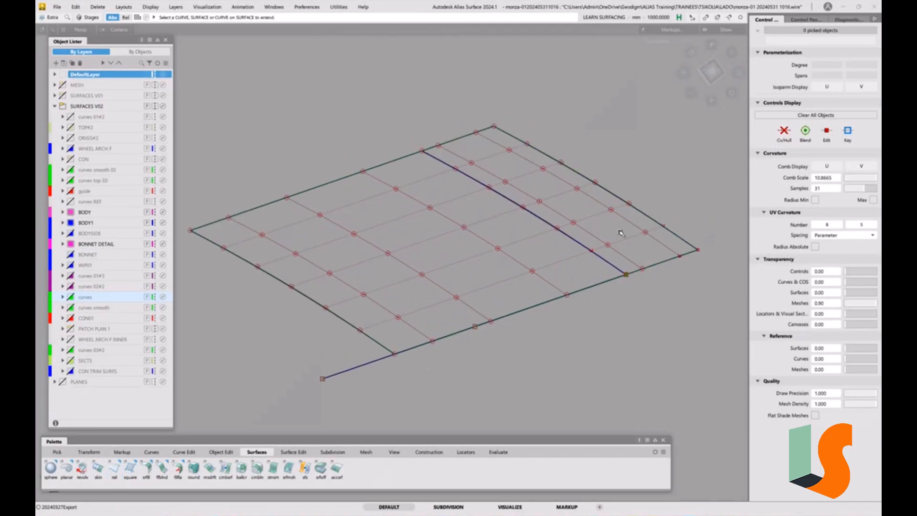
left_click(634, 208)
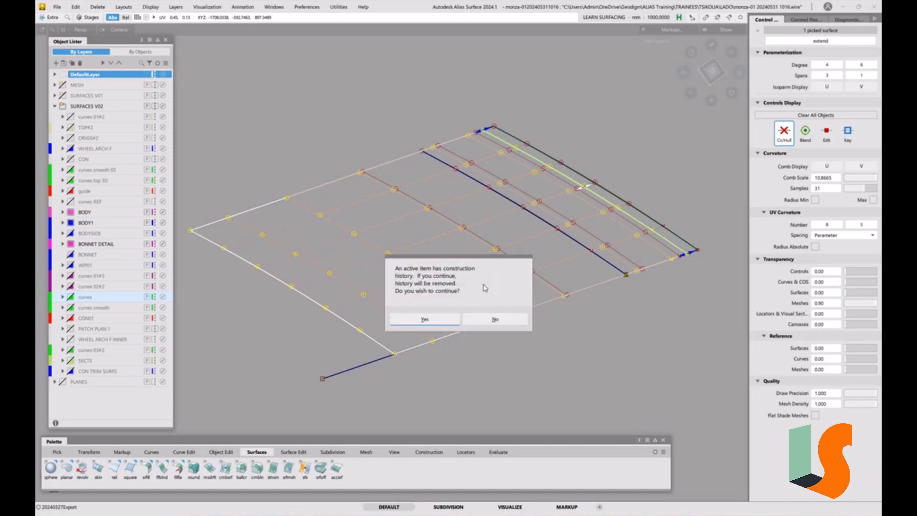
left_click(425, 318)
left_click(577, 240)
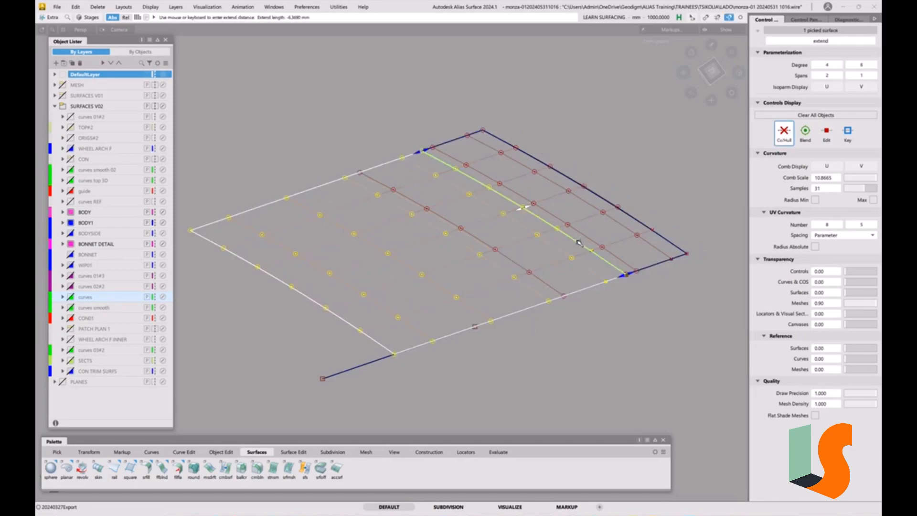
left_click(579, 280)
Shorten the rail surface from its opposite edge with Extend, and unhide the rest of the model.
left_click_drag(495, 307, 455, 316, "ctrl+shift")
left_click(357, 329)
left_click_drag(303, 344, 409, 196)
mouse_move(386, 163)
left_mouse_down()
mouse_move(514, 219)
mouse_move(659, 307)
mouse_move(632, 338)
mouse_move(629, 264)
mouse_move(586, 271)
left_mouse_up()
key("h")
Reduce the trimmed rail surface at the corner to 1 span in U.
right_click_drag(587, 271, 616, 268, "alt+shift")
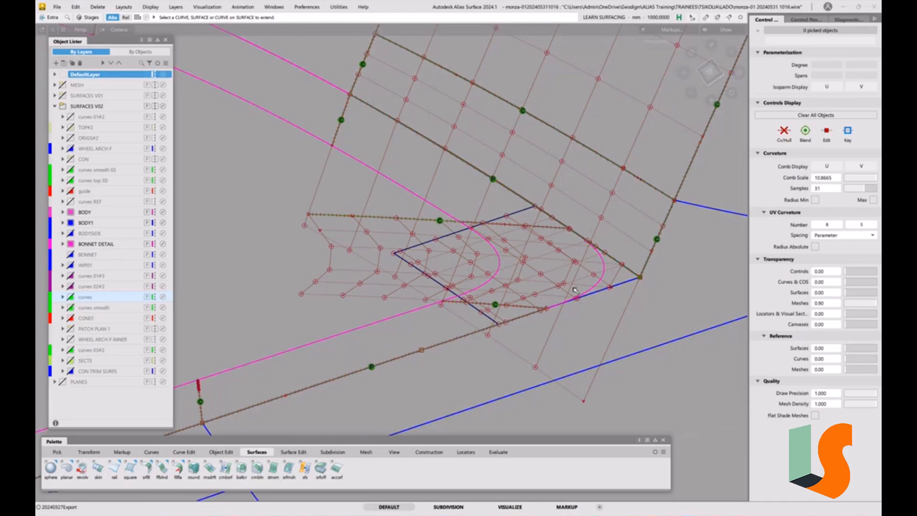
mouse_move(616, 277)
left_mouse_down("alt+shift")
mouse_move(635, 274)
mouse_move(600, 269)
left_mouse_up("alt+shift")
right_click_drag(600, 269, 609, 269, "alt+shift")
left_click_drag(608, 268, 619, 246, "alt+shift")
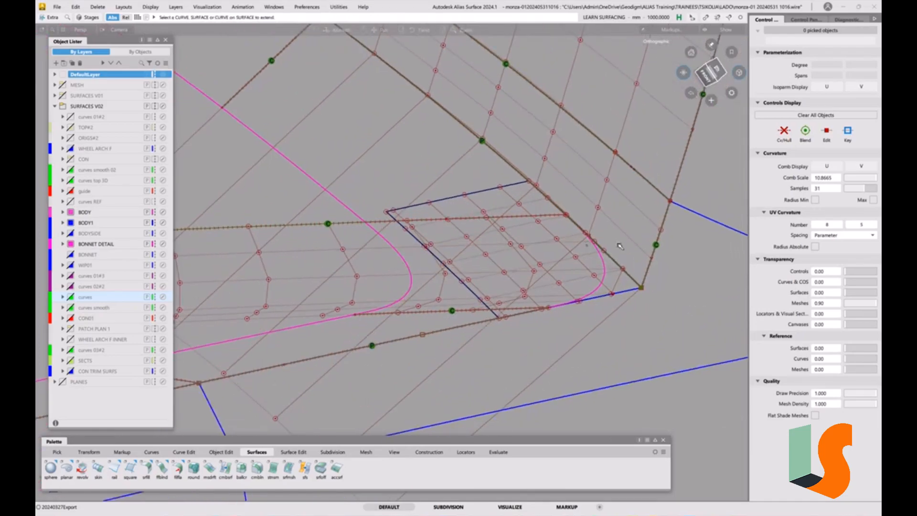
mouse_move(620, 286)
left_mouse_down("alt+shift")
mouse_move(619, 269)
mouse_move(633, 284)
left_mouse_up("alt+shift")
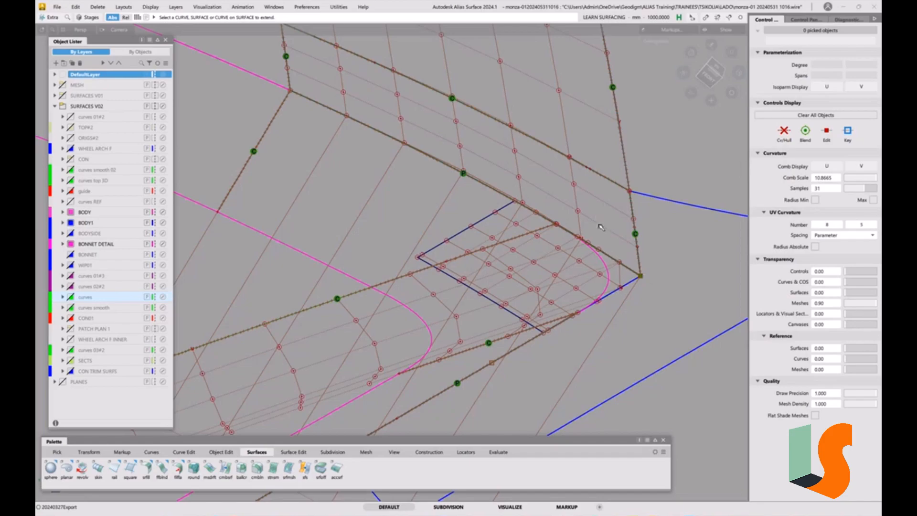
left_click_drag(625, 276, 635, 317, "alt+shift")
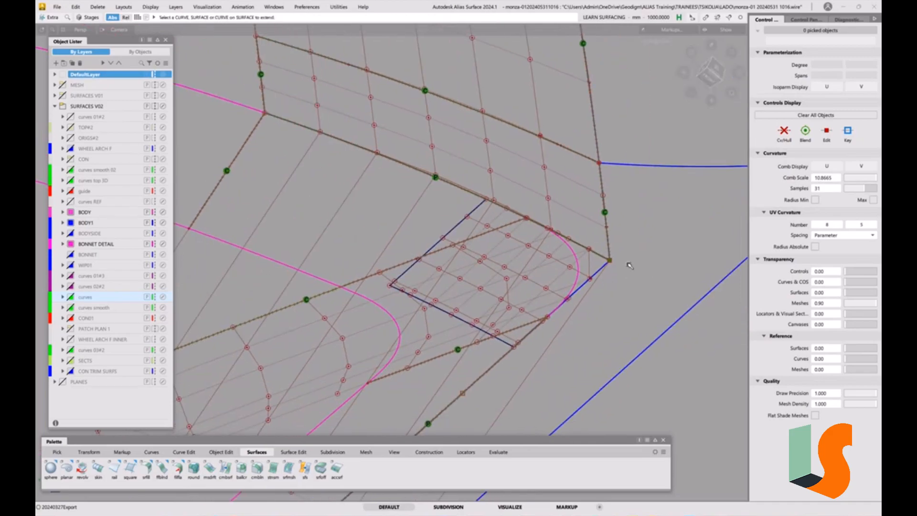
left_click_drag(502, 248, 493, 255, "ctrl+shift")
left_click(497, 243)
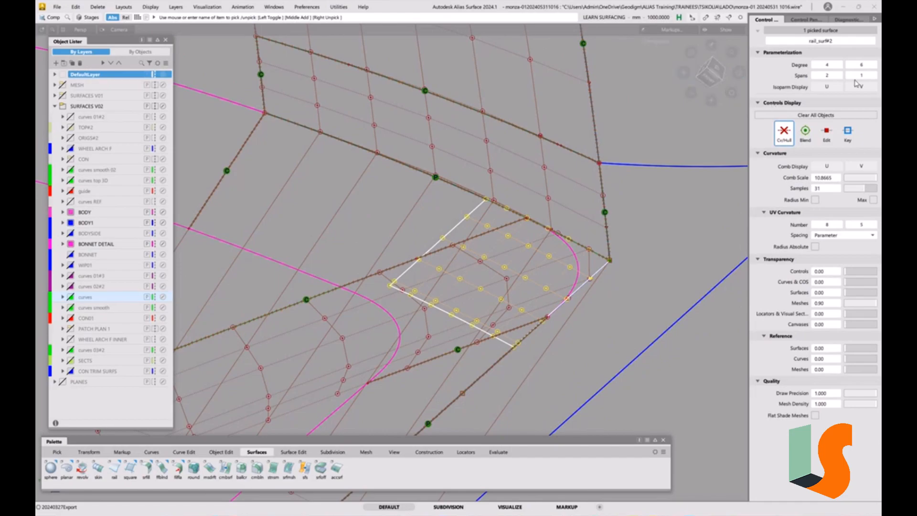
left_click(815, 76)
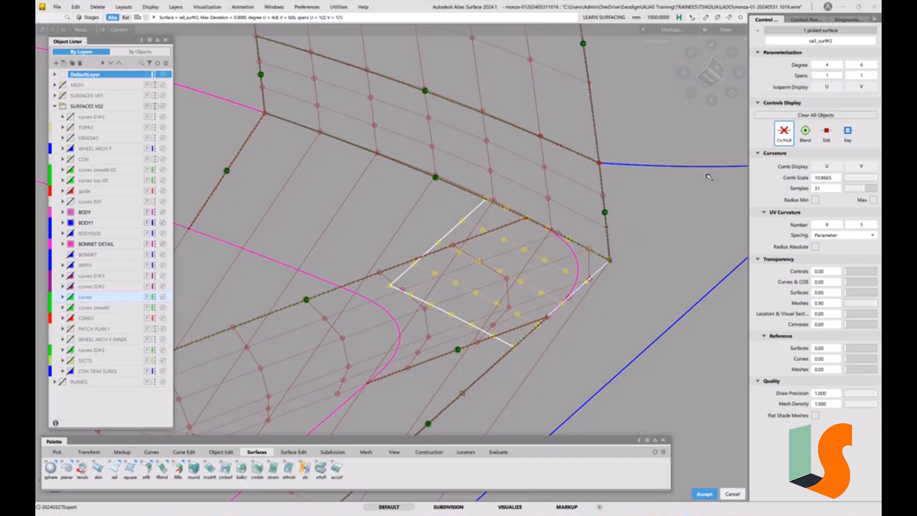
Examine how the single-span corner surface sits against the wall and body surfaces from several angles.
left_click_drag(652, 232, 686, 234, "alt+shift")
middle_click_drag(686, 241, 615, 254, "alt+shift")
right_click_drag(553, 263, 588, 248, "alt+shift")
left_click_drag(587, 248, 628, 242, "alt+shift")
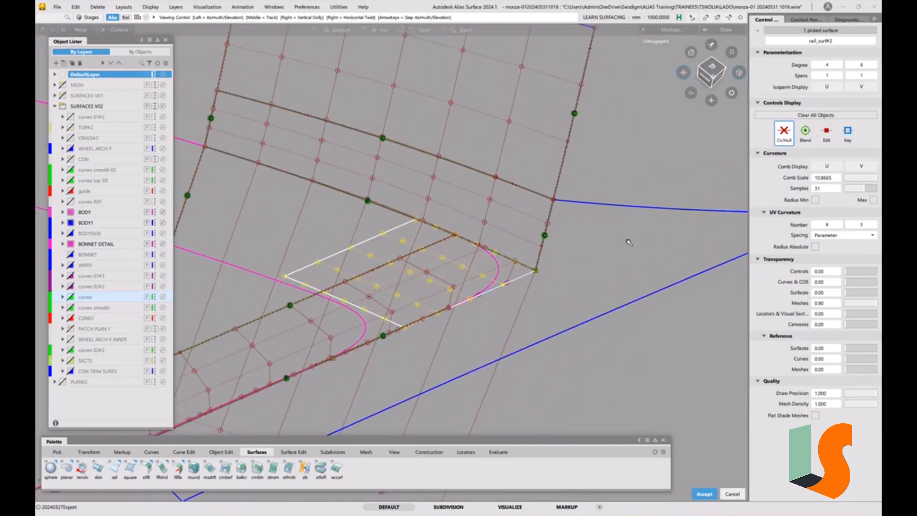
middle_click_drag(629, 242, 611, 267, "alt+shift")
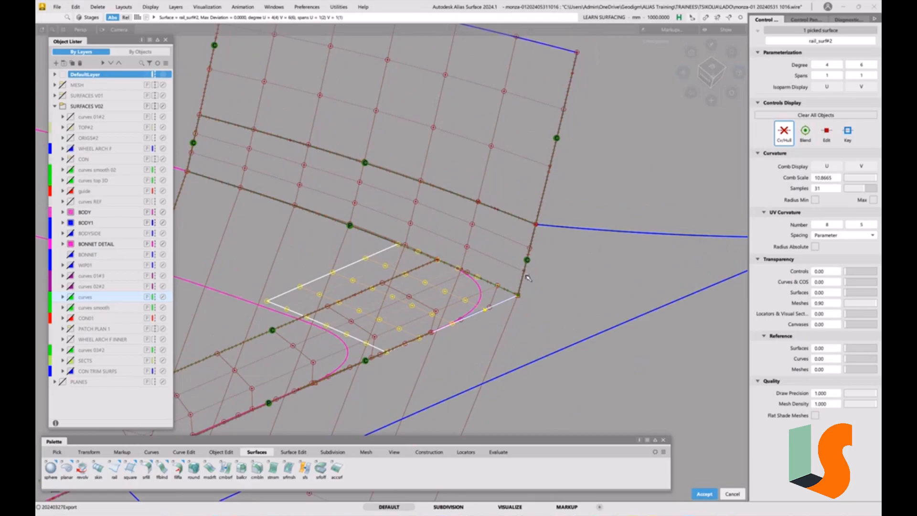
right_click_drag(597, 206, 569, 237, "alt+shift")
middle_click_drag(569, 237, 593, 263, "alt+shift")
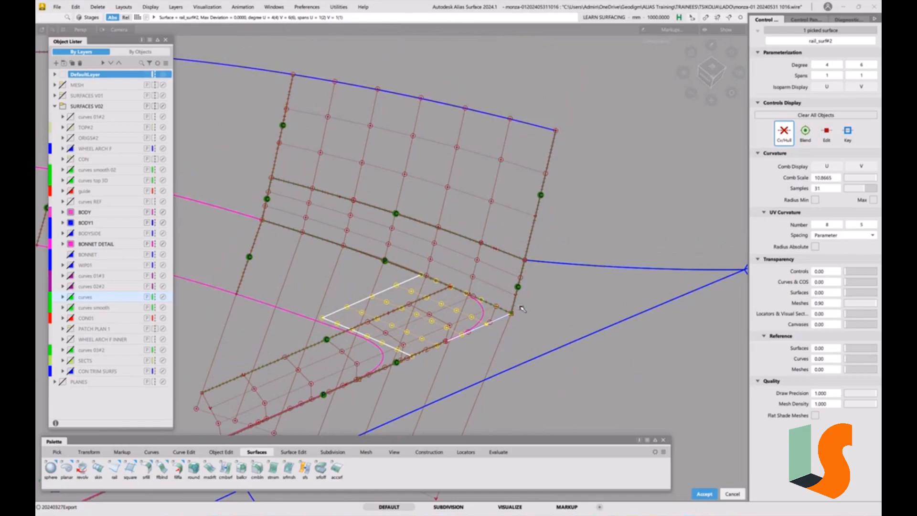
left_click_drag(522, 309, 511, 279, "alt+shift")
right_click_drag(512, 279, 495, 293, "alt+shift")
left_click_drag(496, 293, 475, 283, "alt+shift")
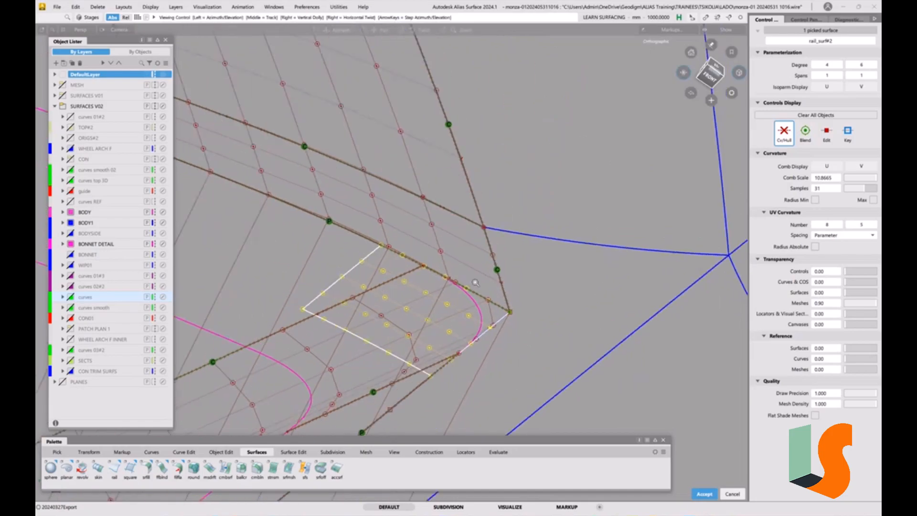
right_click_drag(475, 283, 546, 228, "alt+shift")
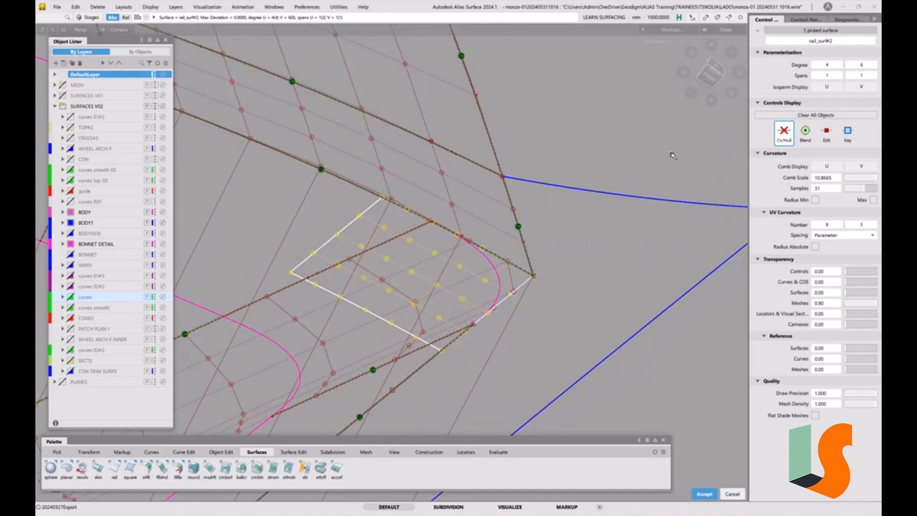
Lower the corner rail surface's V degree to 4 and deselect the surface.
left_click(850, 65)
left_click(851, 66)
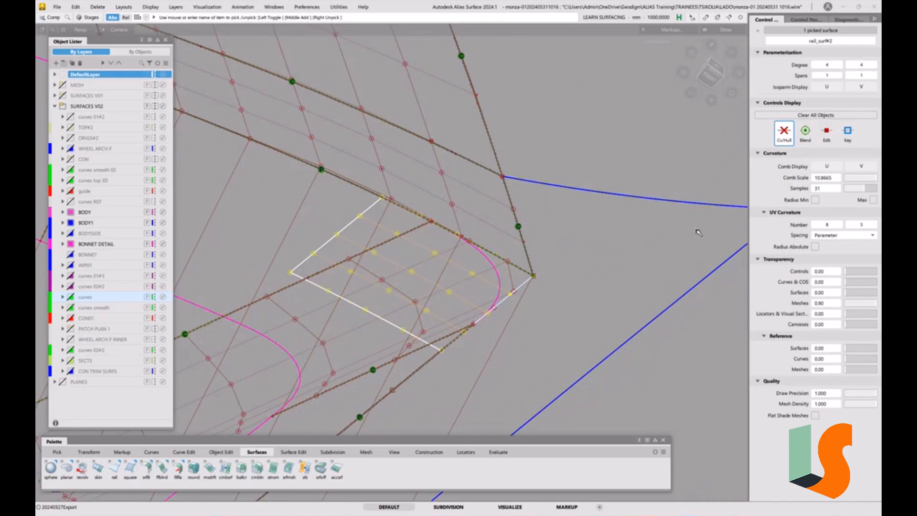
left_click(571, 282)
right_click_drag(524, 301, 520, 282, "alt+shift")
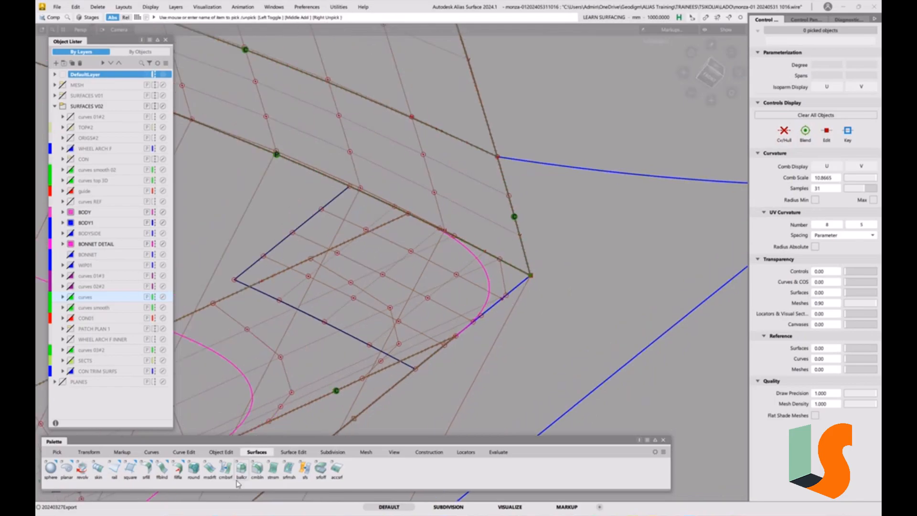
Align the rail surface's V=0 edge to the adjoining shell's trim edge at G2, using Edge type with Partial on and Create History off.
left_click(224, 453)
double_click(128, 470)
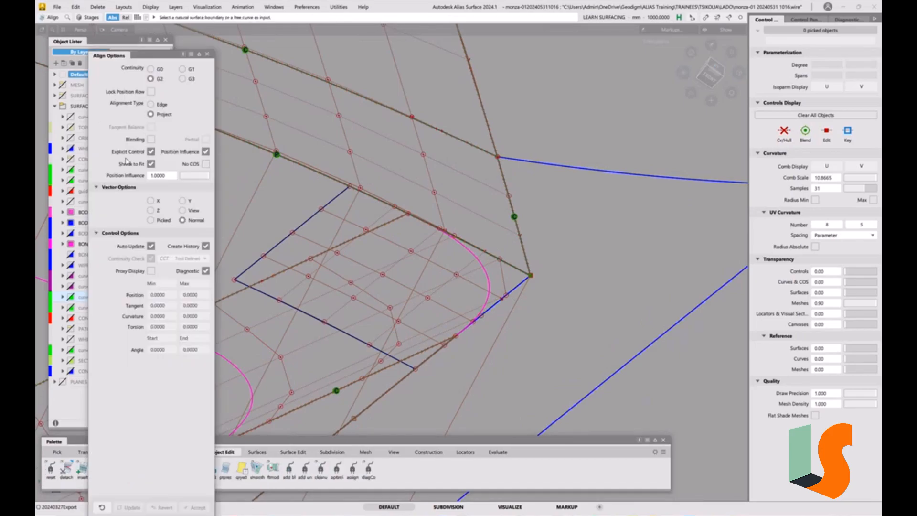
left_click(151, 104)
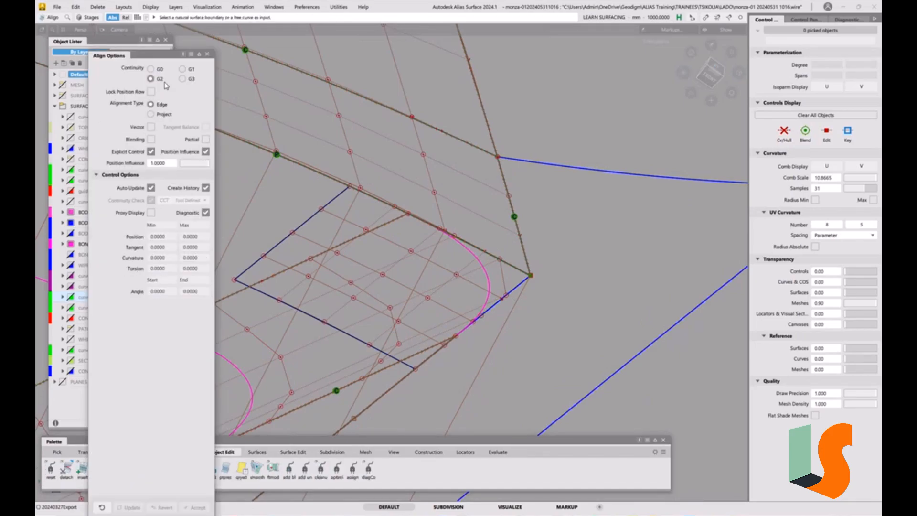
left_click(206, 139)
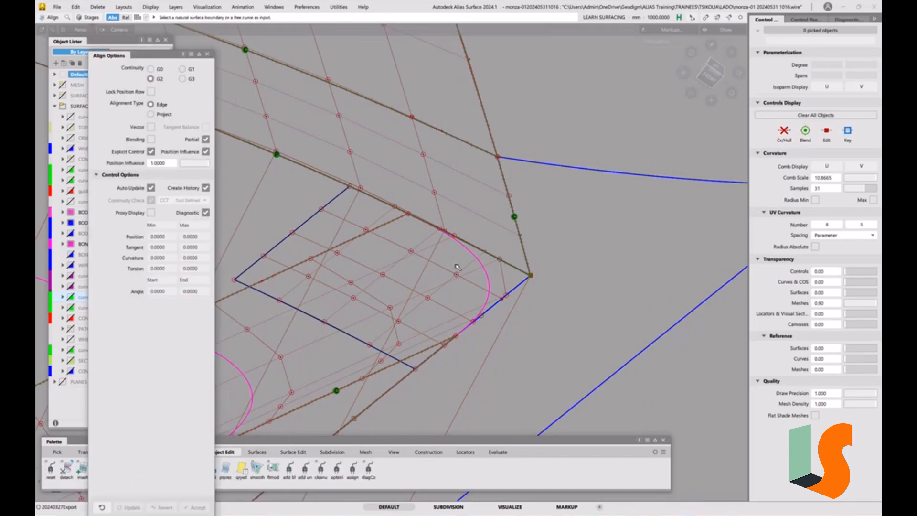
left_click(511, 291)
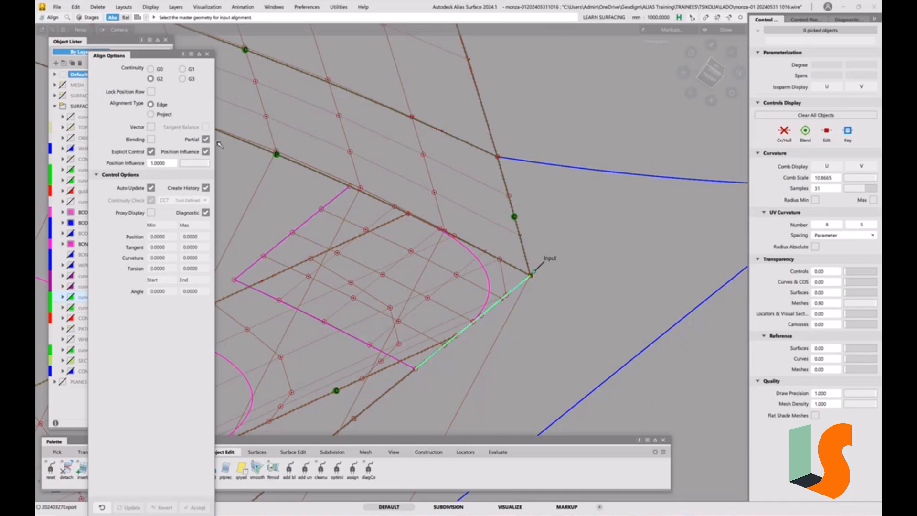
left_click(520, 288)
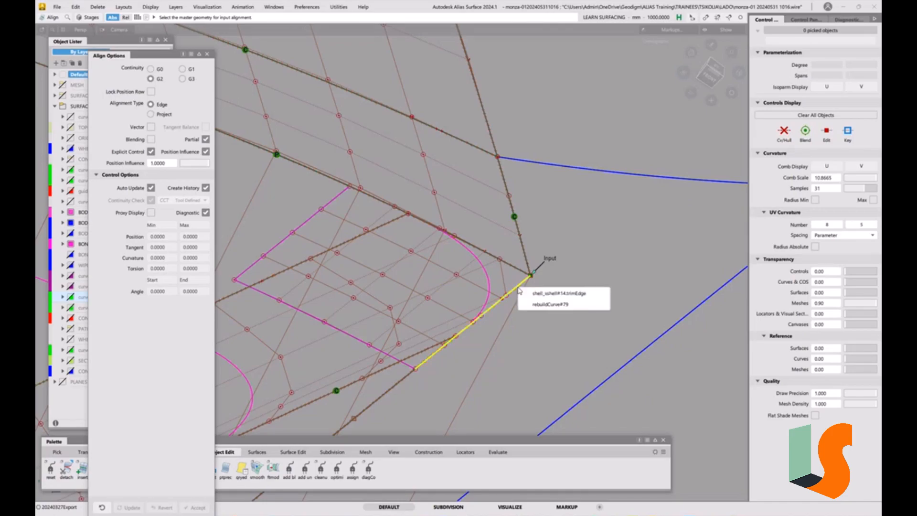
left_click(549, 293)
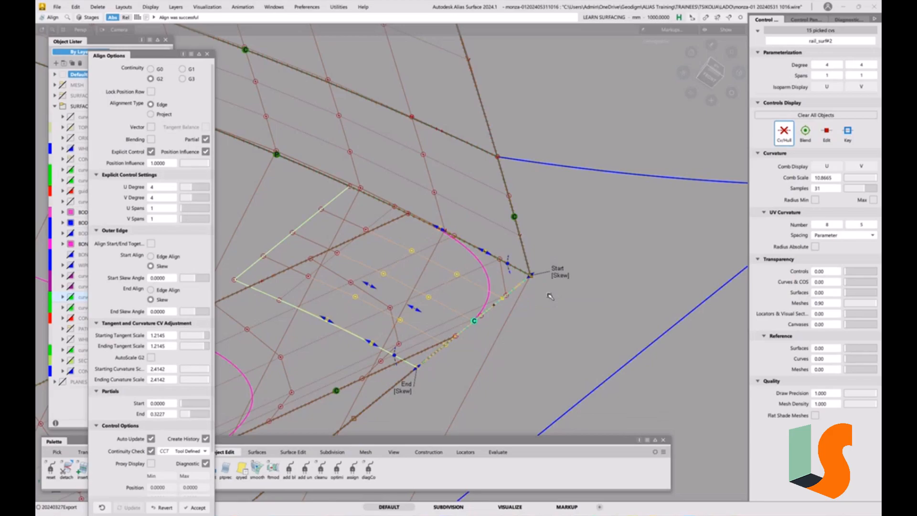
left_click(205, 439)
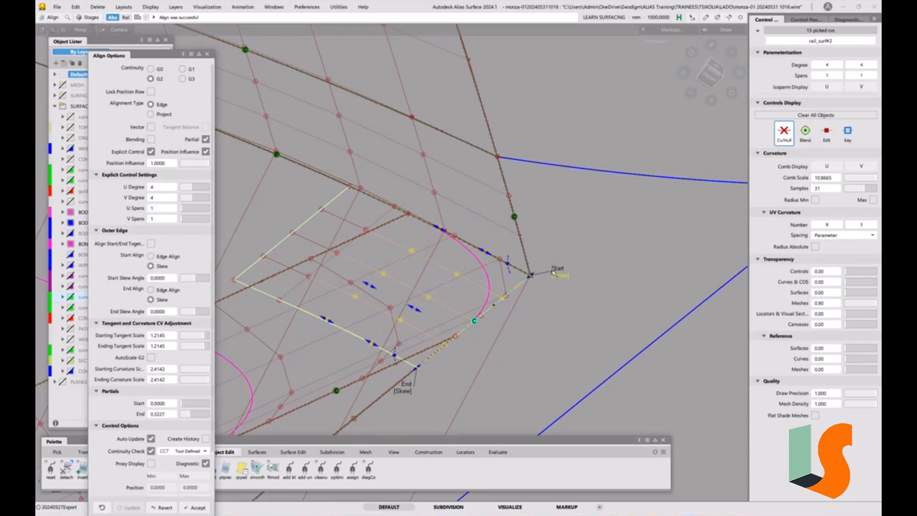
Align the rail surface's U=0 edge to the wall surface's V=0 edge at G2 with Partial, setting both start and end to Skew.
key("space")
left_click(513, 266)
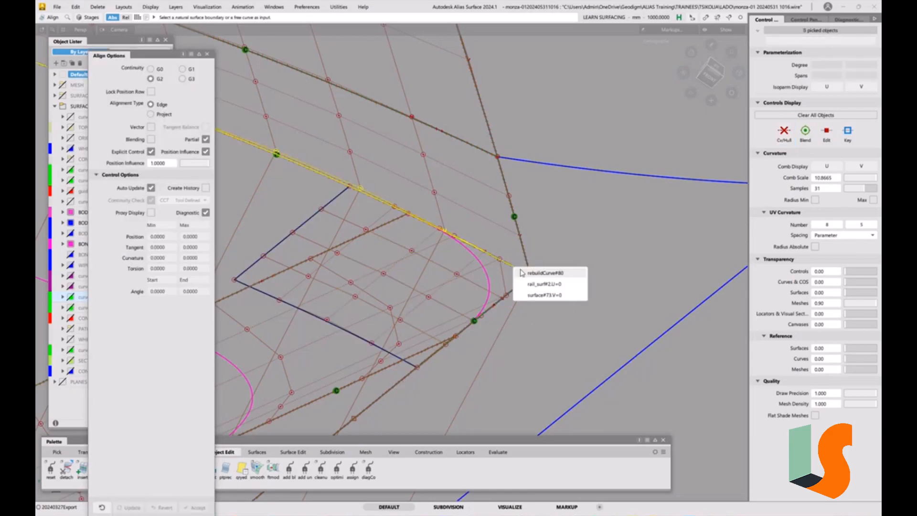
left_click(537, 284)
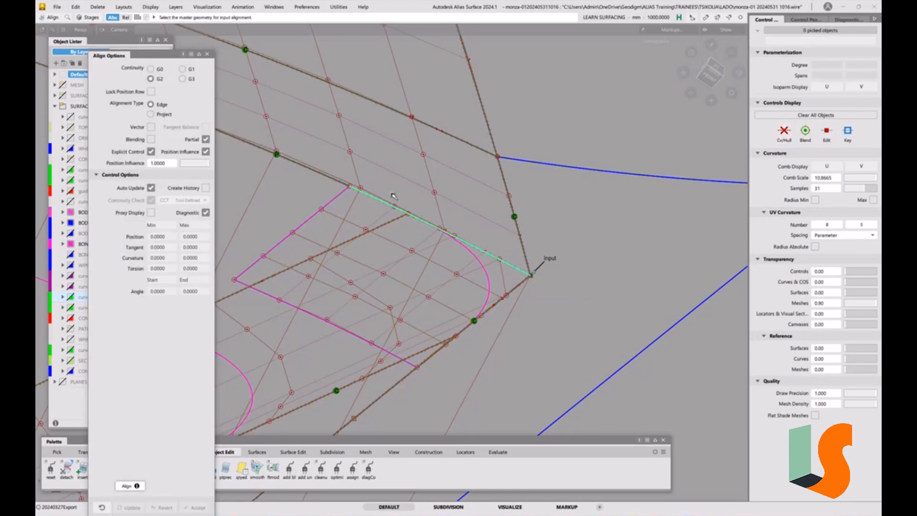
left_click(327, 175)
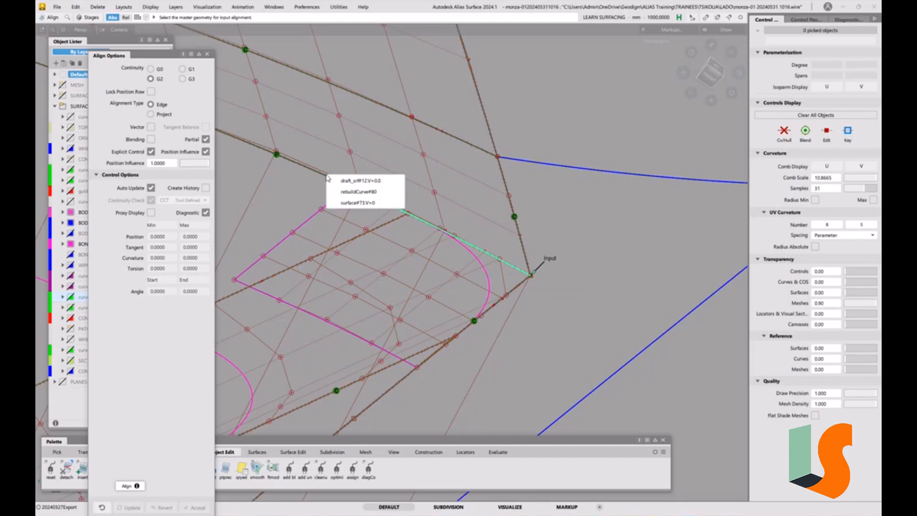
left_click(354, 204)
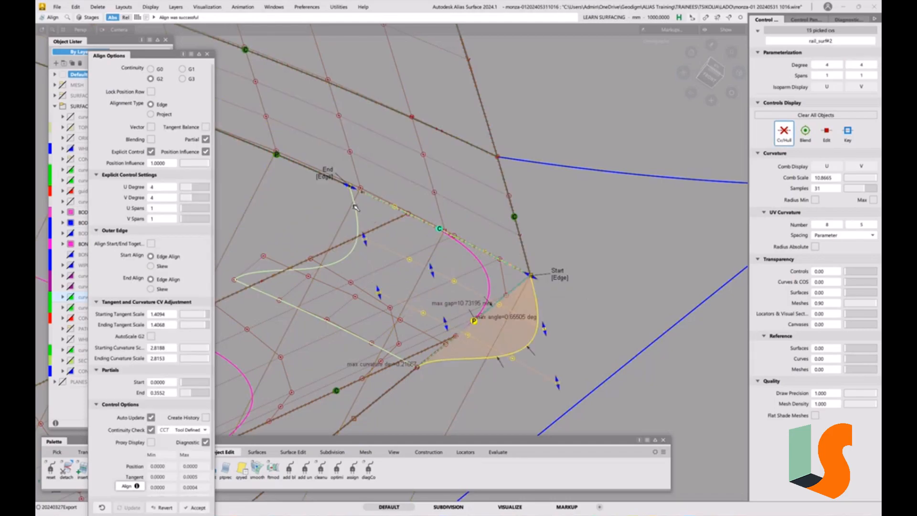
left_click(562, 280)
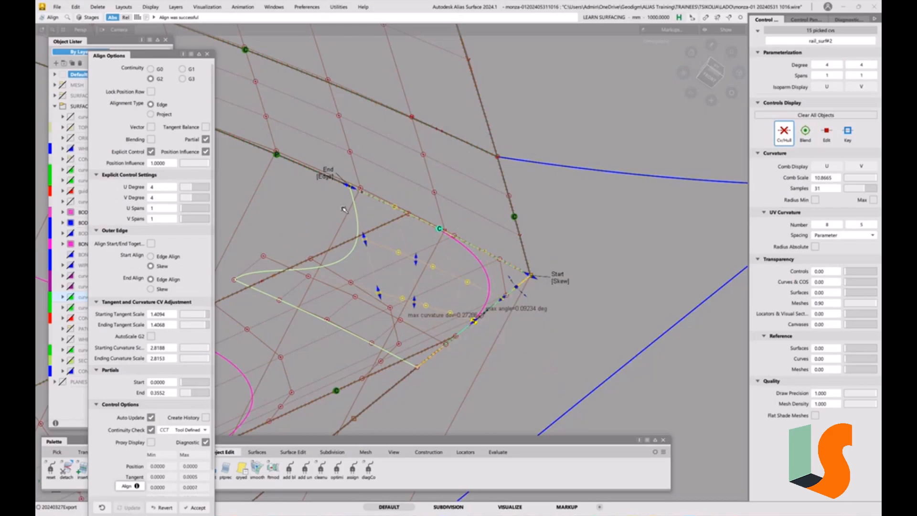
left_click(327, 180)
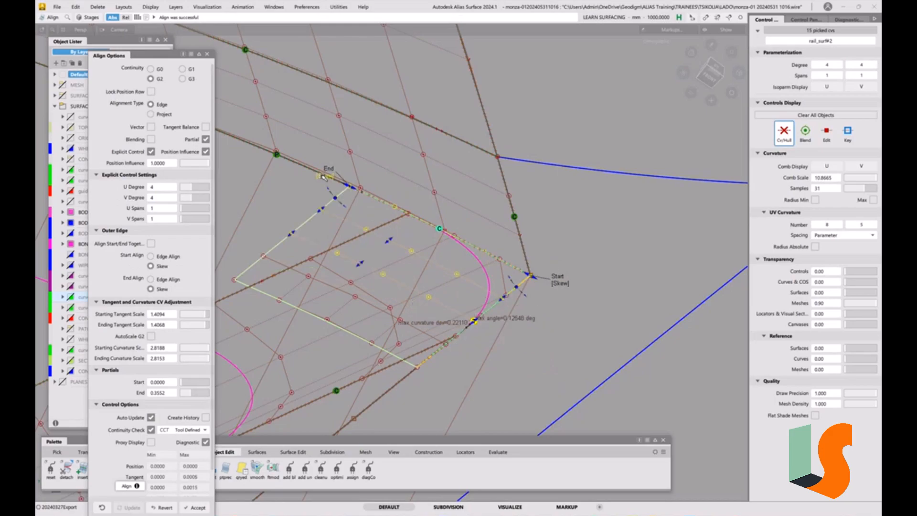
left_click_drag(521, 318, 478, 311, "alt+shift")
middle_click_drag(478, 311, 550, 302, "alt+shift")
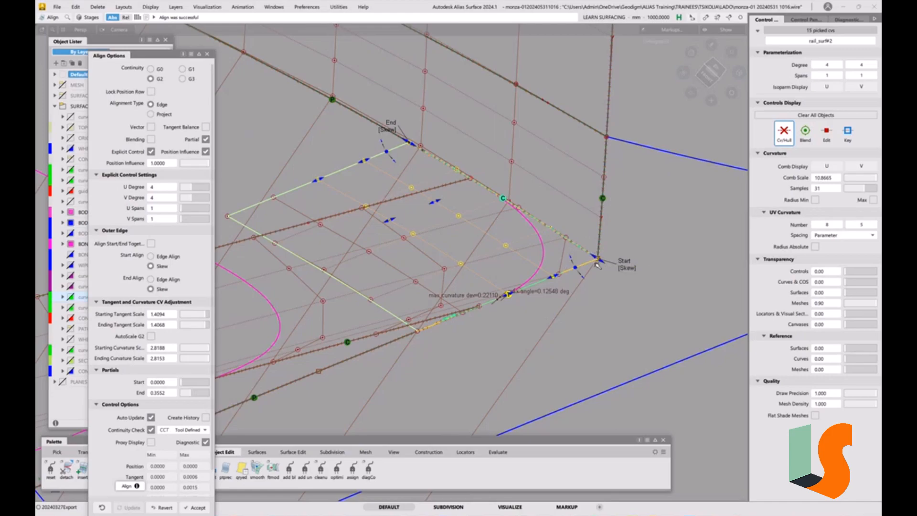
Raise the patch's explicit control settings to U degree 5 and V degree 5.
left_click_drag(534, 259, 480, 283, "alt+shift")
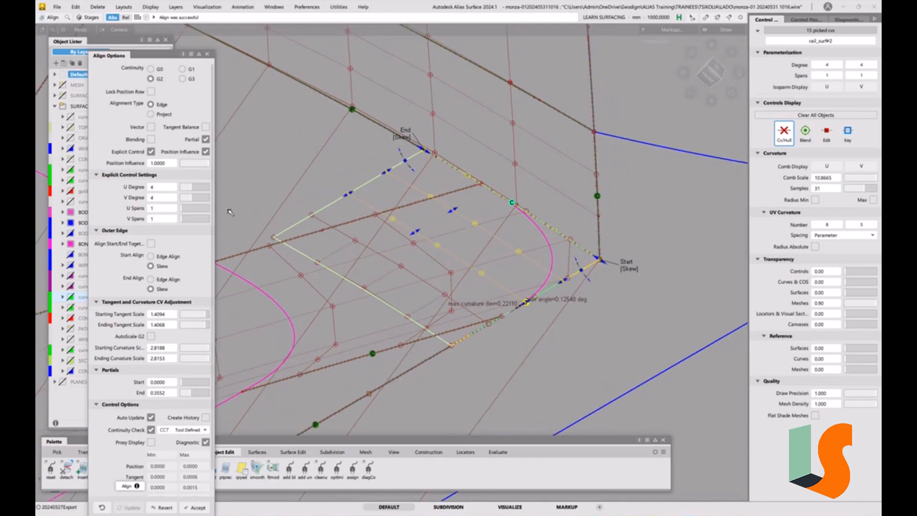
left_click(197, 190)
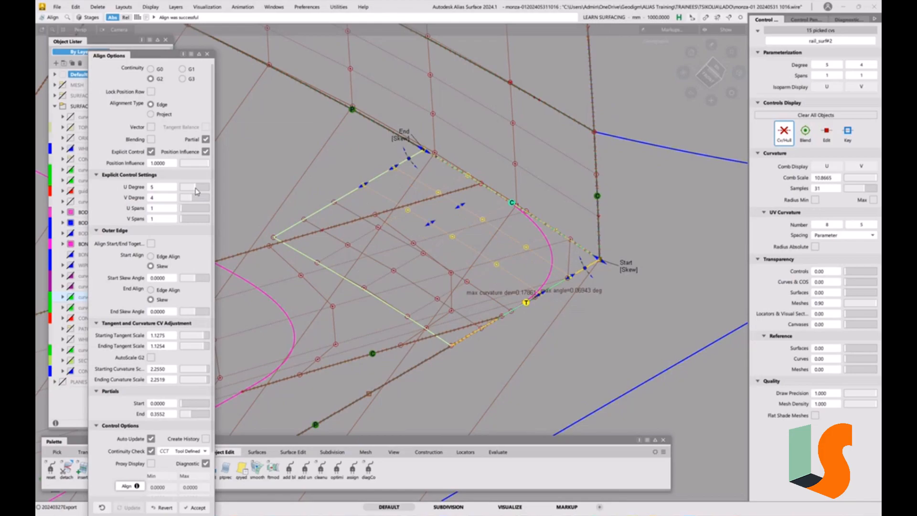
left_click(195, 199)
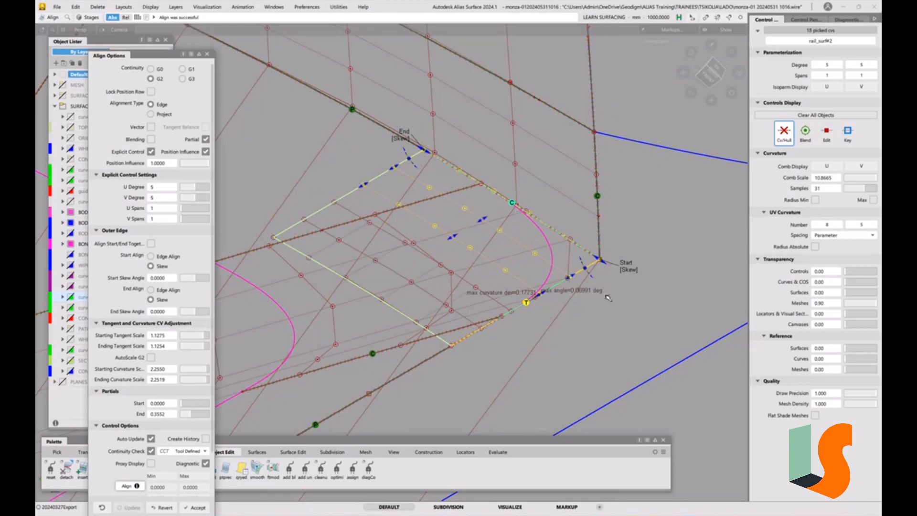
Align the V=0 edge of rail_surf#2 to the adjoining surface with partial G2 continuity.
key("space")
left_click(557, 285)
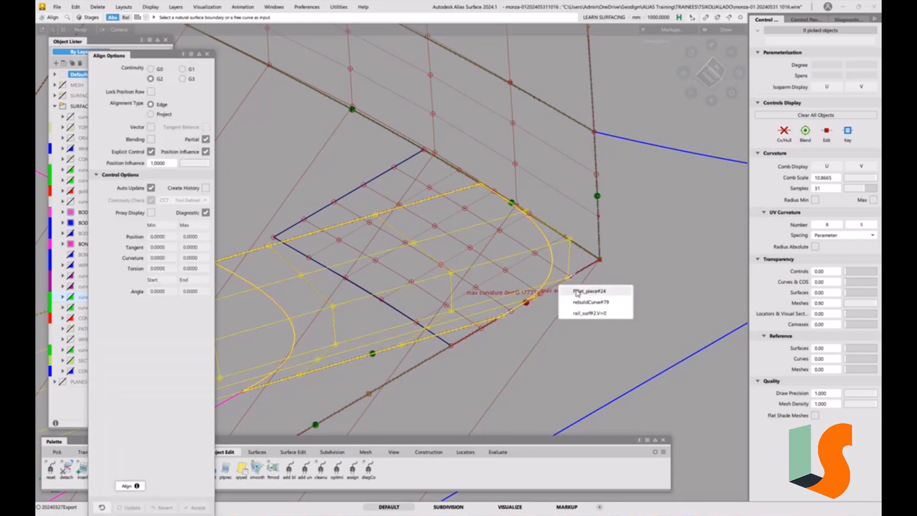
left_click(587, 313)
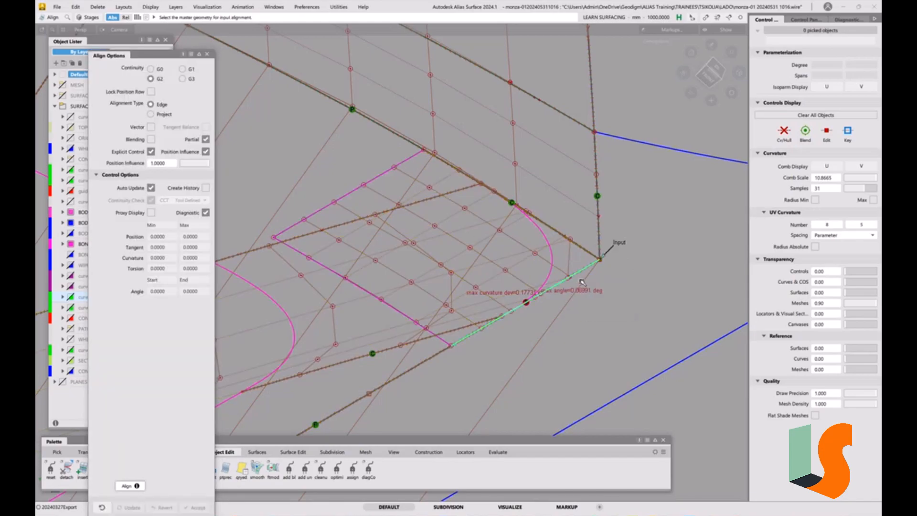
left_click(581, 273)
left_click(593, 278)
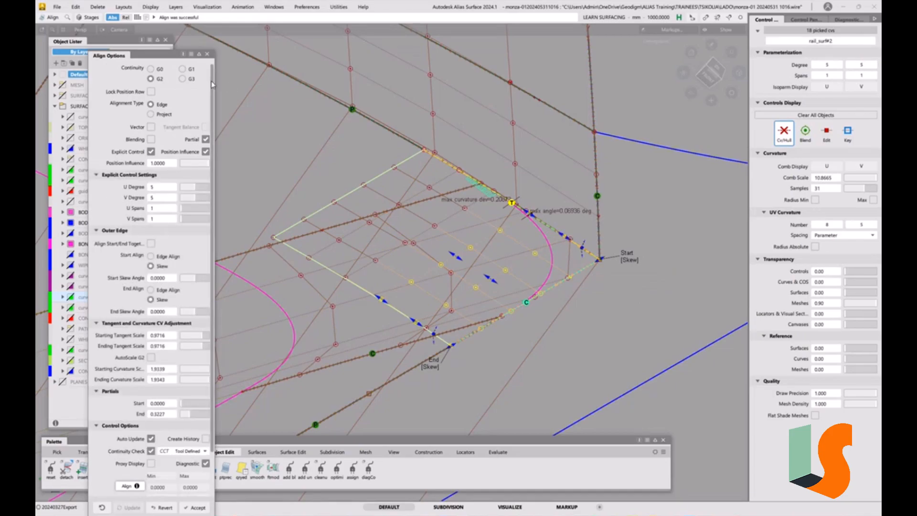
Try G1 alignment with the continuity check set to G2 Curvature, and restore G2 continuity.
left_click(182, 68)
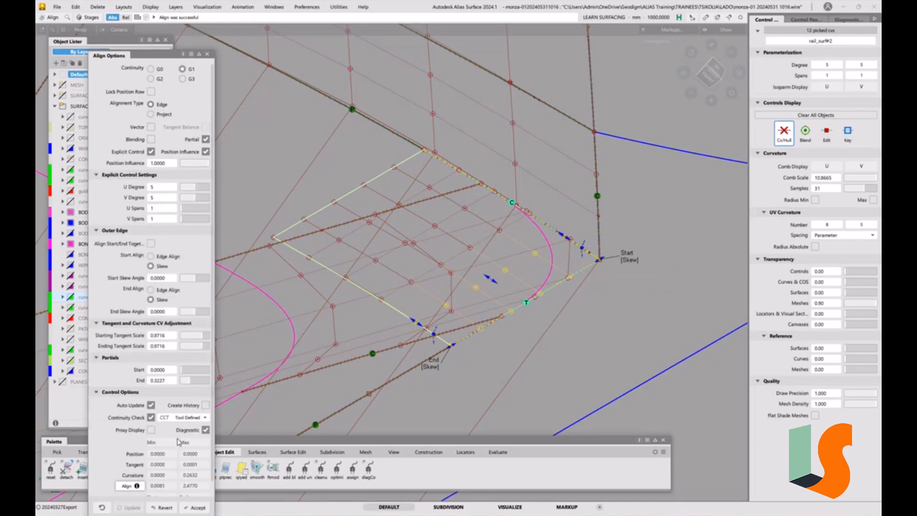
left_click(190, 417)
left_click(196, 457)
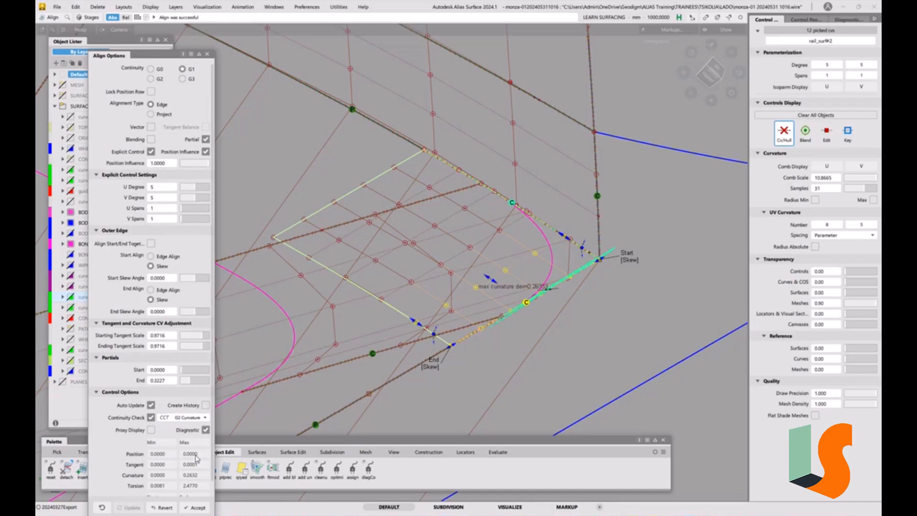
left_click(158, 78)
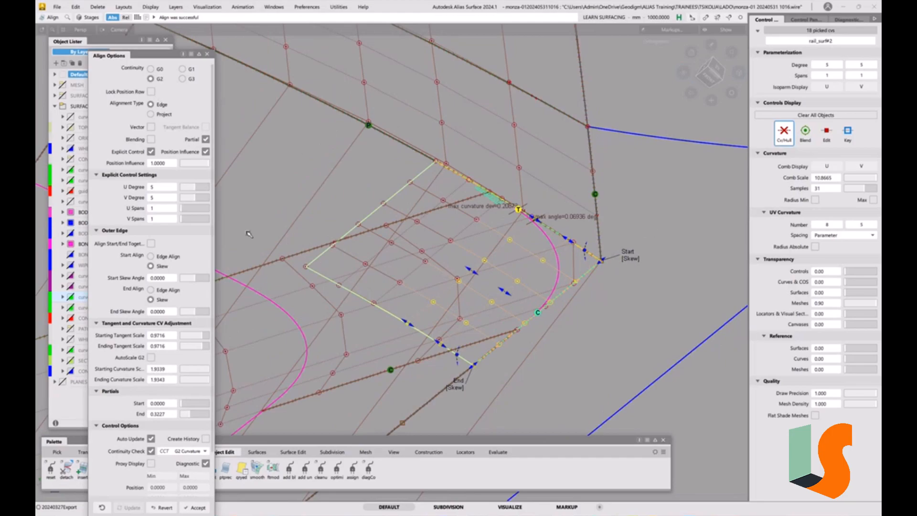
Raise the V=0 edge alignment's explicit control to U degree 6 and V degree 6.
left_click(199, 188)
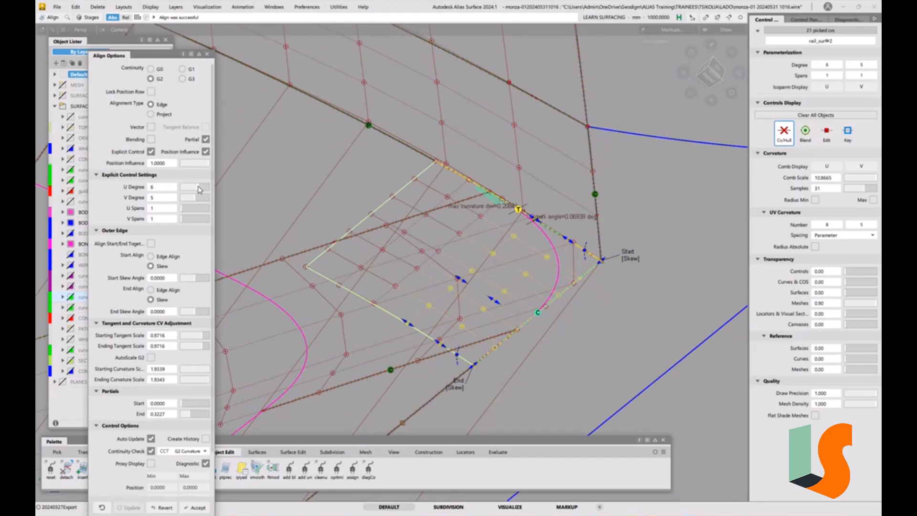
left_click(199, 199)
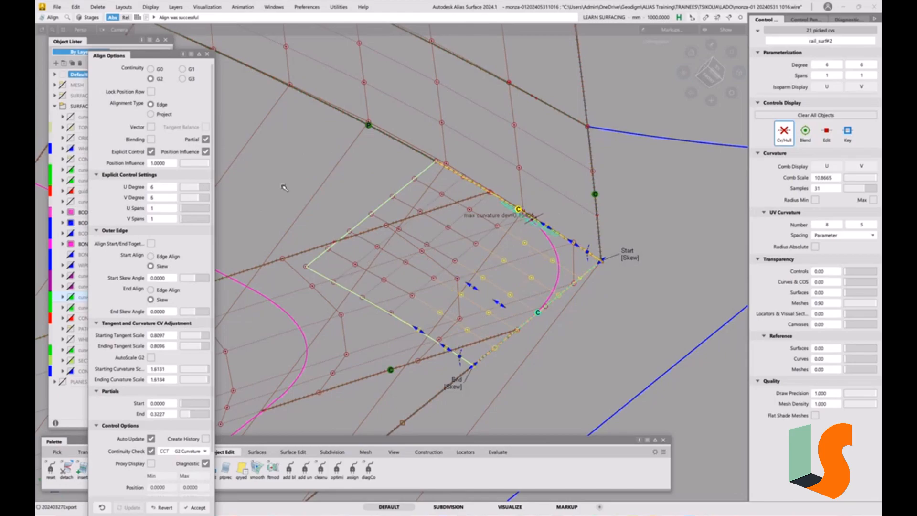
left_click(608, 234)
Align the U=0 edge of rail_surf#2 to the V=0 edge of surface#73, using Skew at both start and end.
left_click(561, 237)
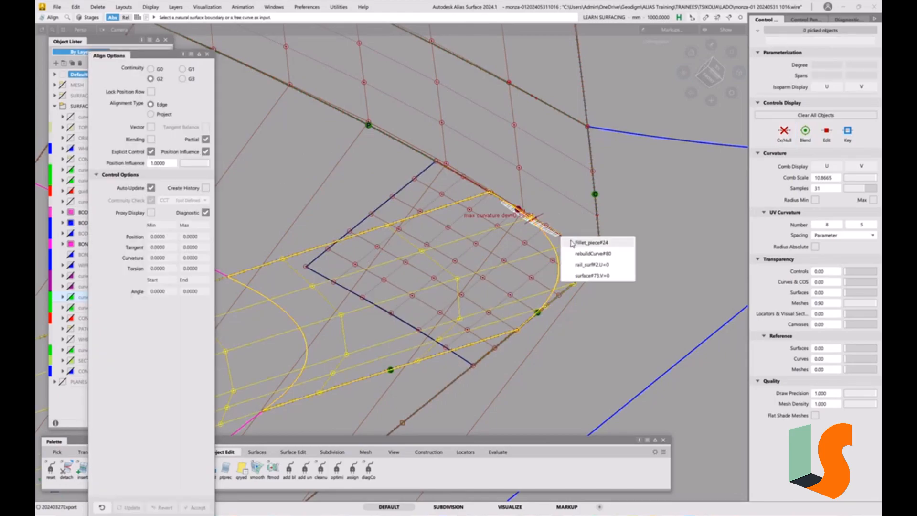
left_click(583, 265)
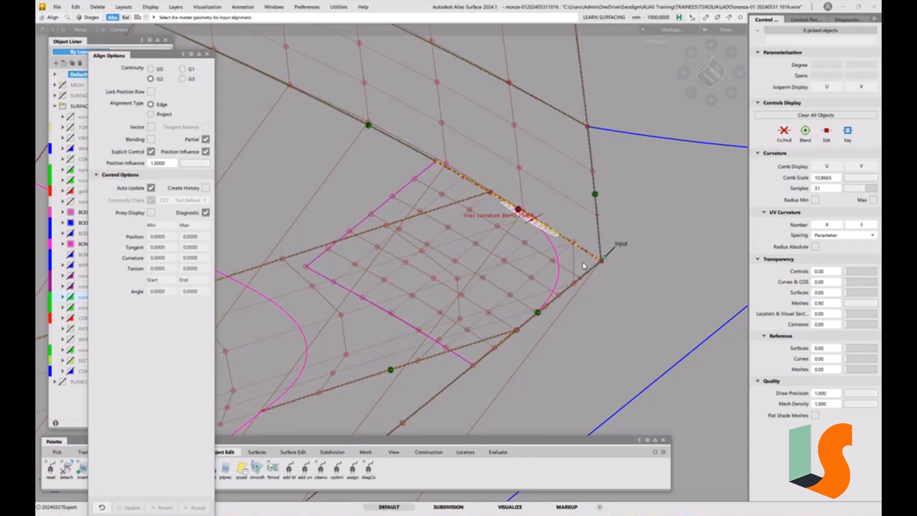
left_click(563, 238)
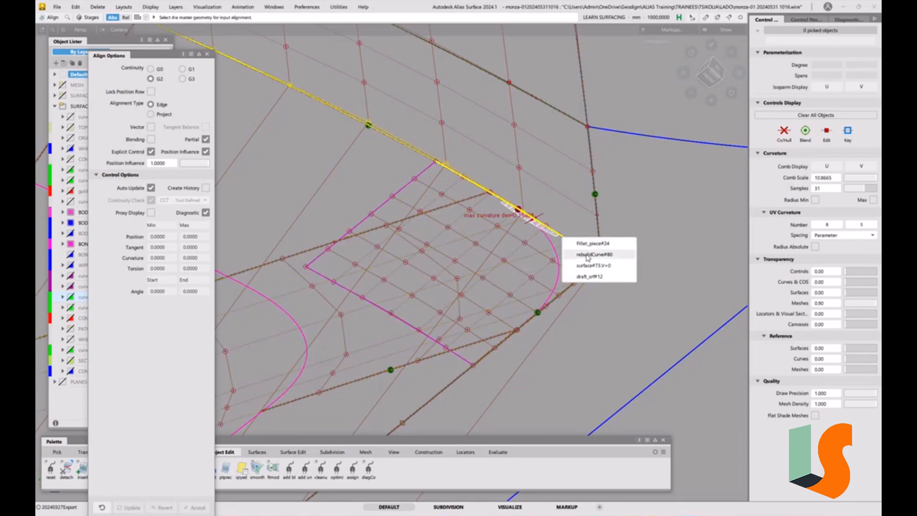
left_click(589, 265)
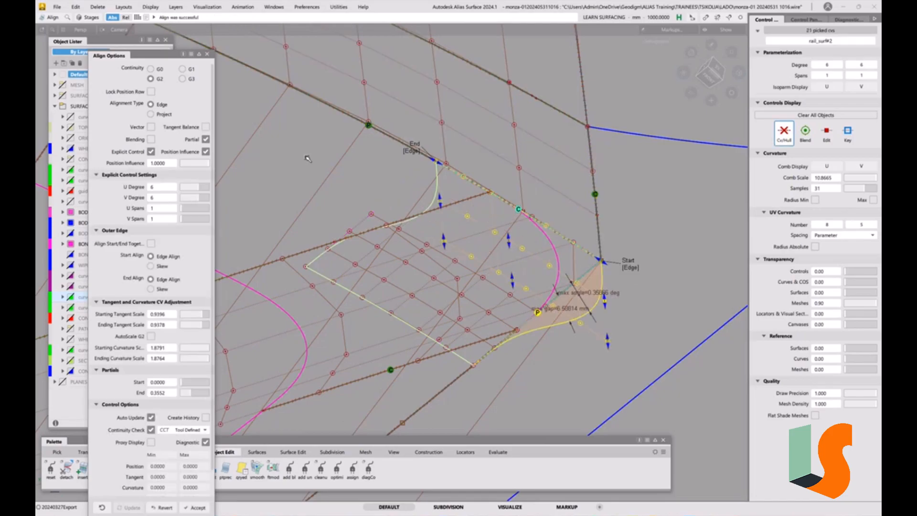
left_click(637, 269)
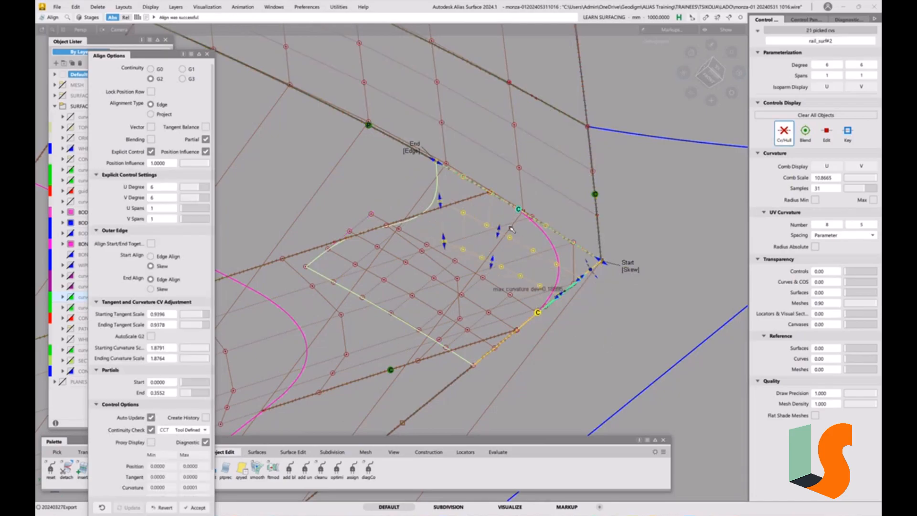
left_click(412, 147)
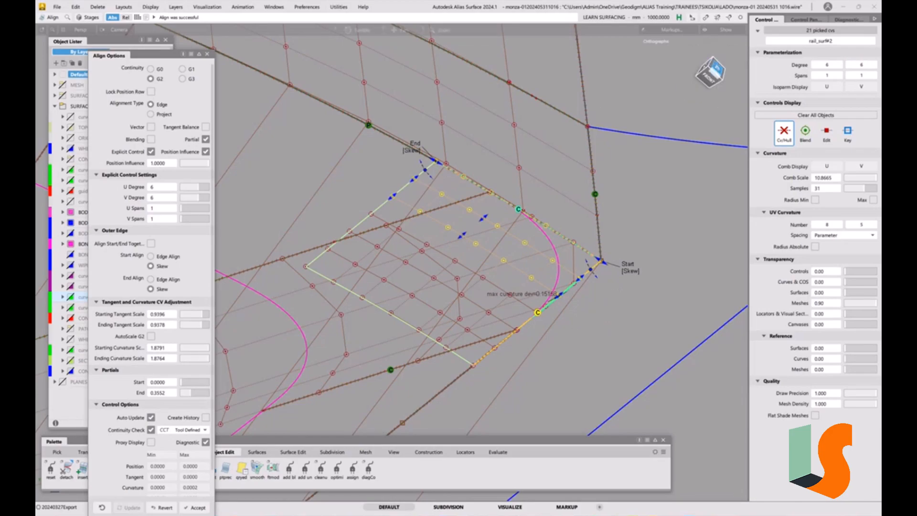
Enable vector alignment for the patch's U=0 edge and set the vector direction to Z.
left_click(738, 73)
middle_click_drag(632, 125, 639, 254, "alt+shift")
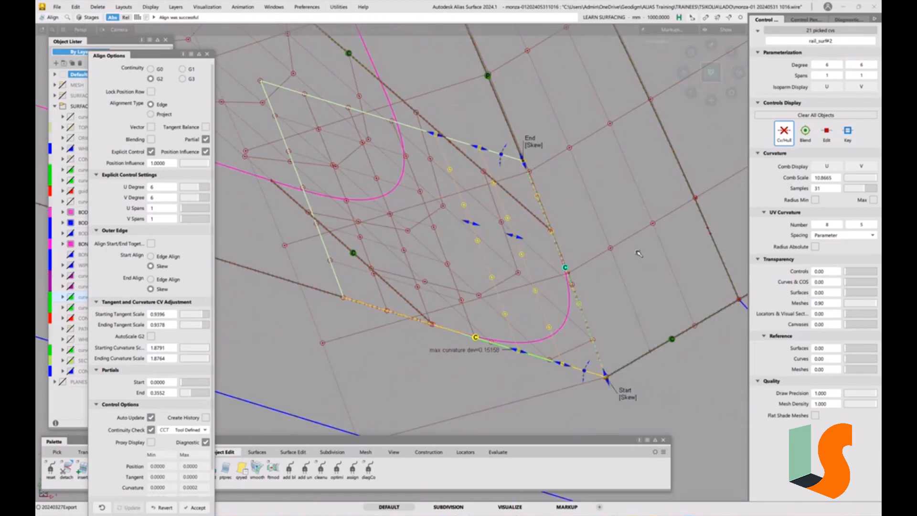
middle_click_drag(638, 298, 606, 289, "alt+shift")
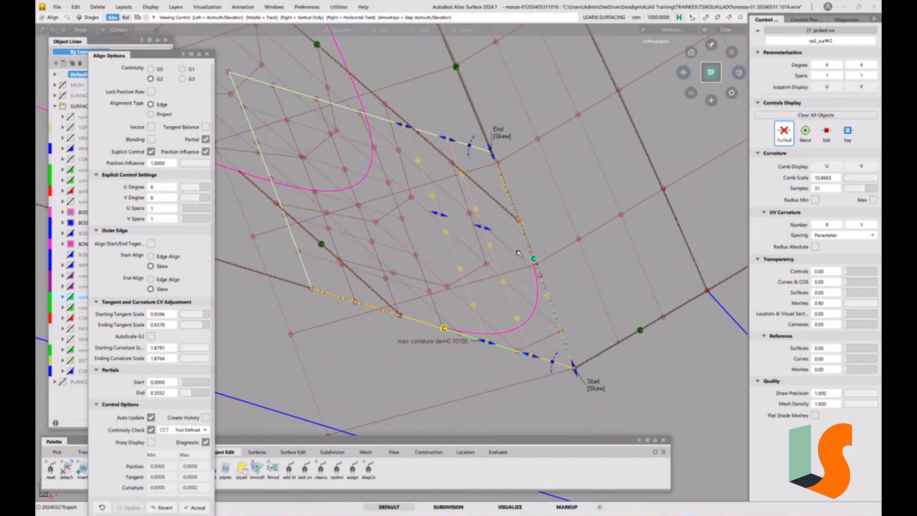
left_click(151, 127)
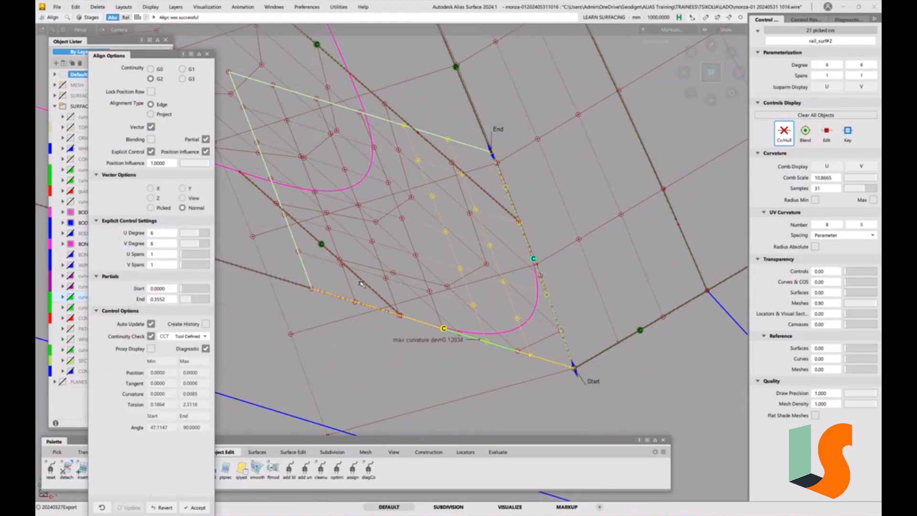
left_click(158, 199)
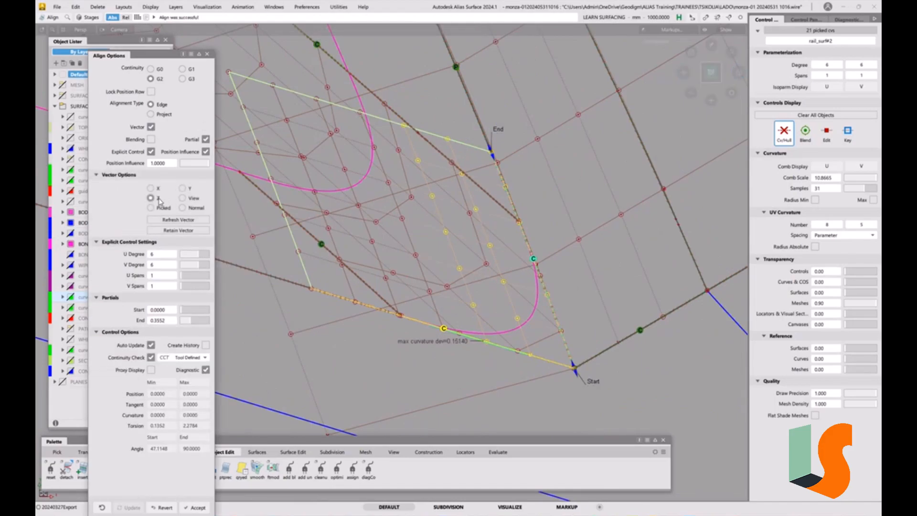
Raise the vector-aligned patch to U degree 7 and V degree 7.
left_click_drag(461, 317, 450, 270, "alt+shift")
middle_click_drag(445, 289, 452, 227, "alt+shift")
left_click(204, 255)
left_click(203, 265)
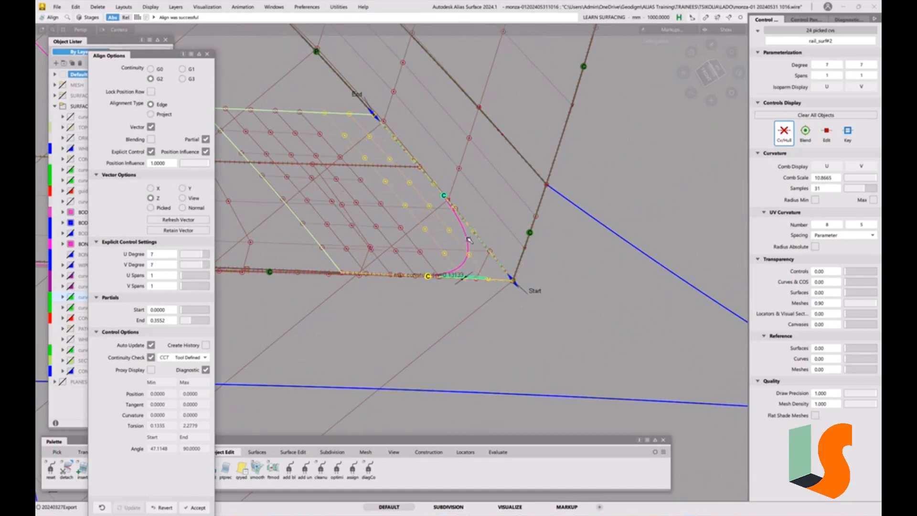
Re-align the patch's V=0 edge to the trim edge of shell_xshell#14 with G2 continuity and the Z vector option.
left_click_drag(463, 245, 467, 244, "alt+shift")
left_click(525, 298)
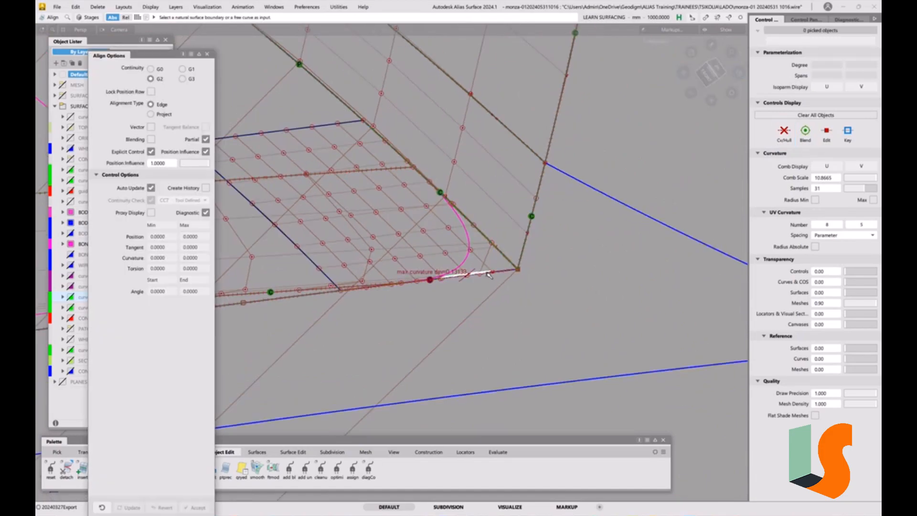
left_click(488, 274)
left_click(505, 288)
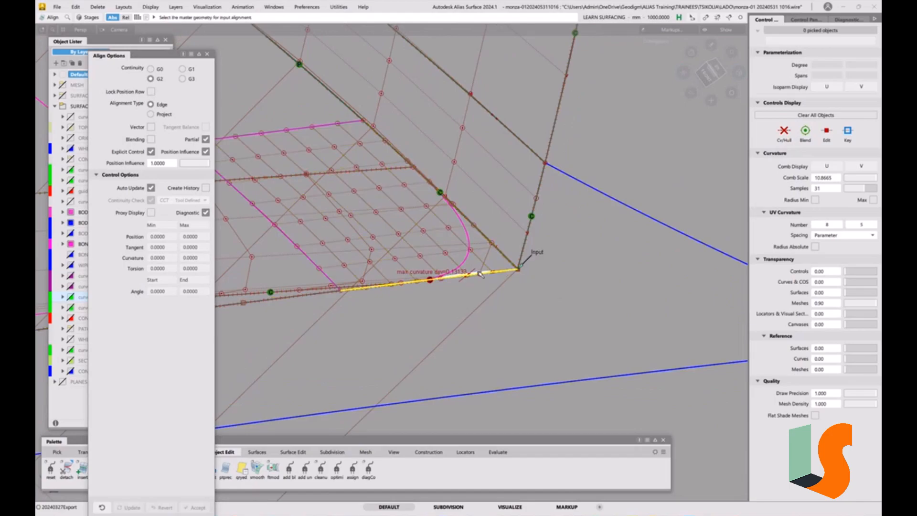
left_click_drag(480, 274, 490, 273, "alt+shift")
left_click(378, 304)
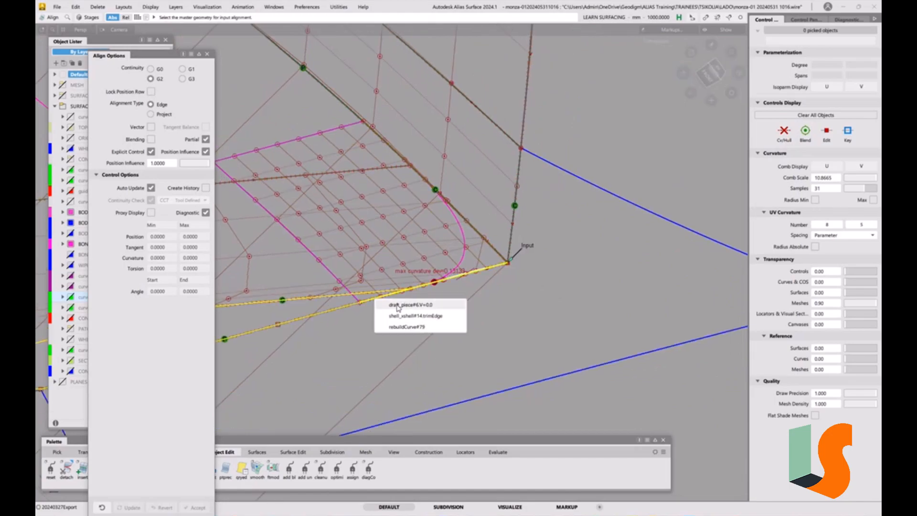
left_click(399, 315)
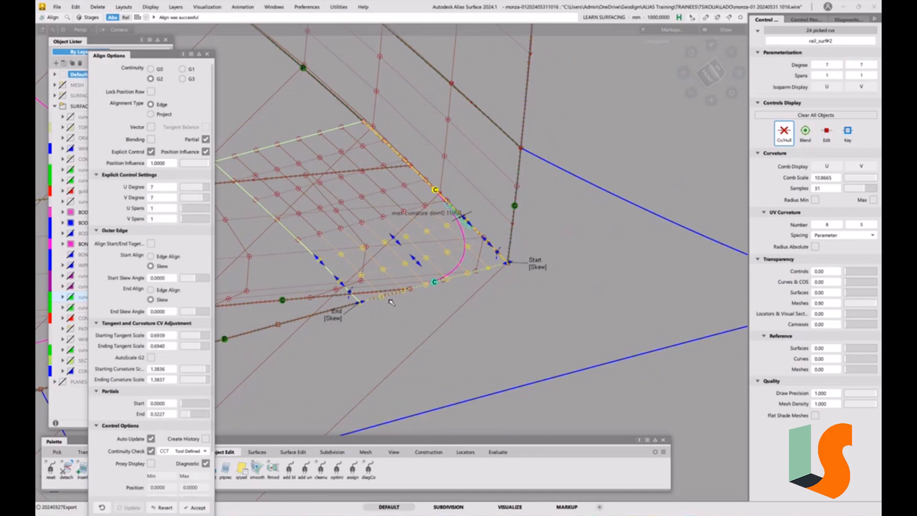
left_click(150, 127)
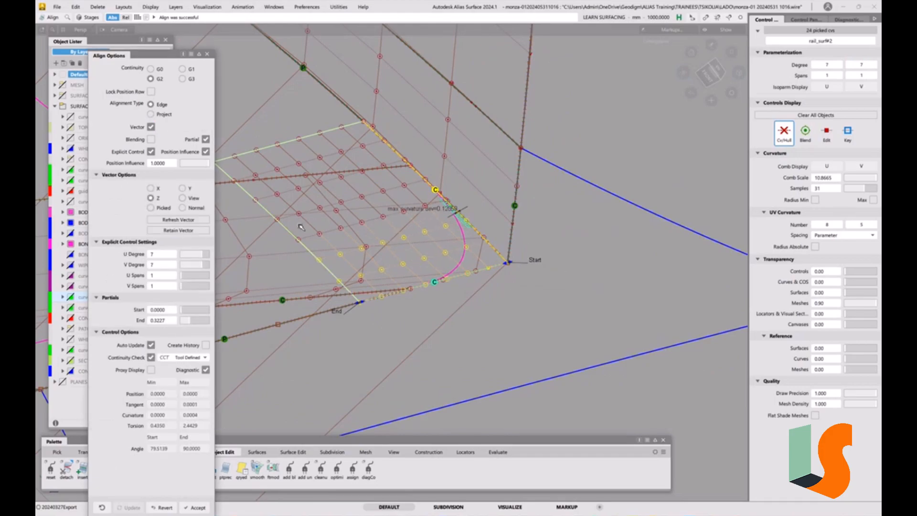
Using Transform CV at its highest mouse sensitivity preset, nudge the interior CV beside the U=0 edge's curvature deviation.
left_click_drag(493, 225, 446, 229, "alt+shift")
right_click_drag(446, 229, 489, 223, "alt+shift")
middle_click_drag(488, 223, 526, 233, "alt+shift")
left_click_drag(529, 291, 532, 248, "ctrl+shift")
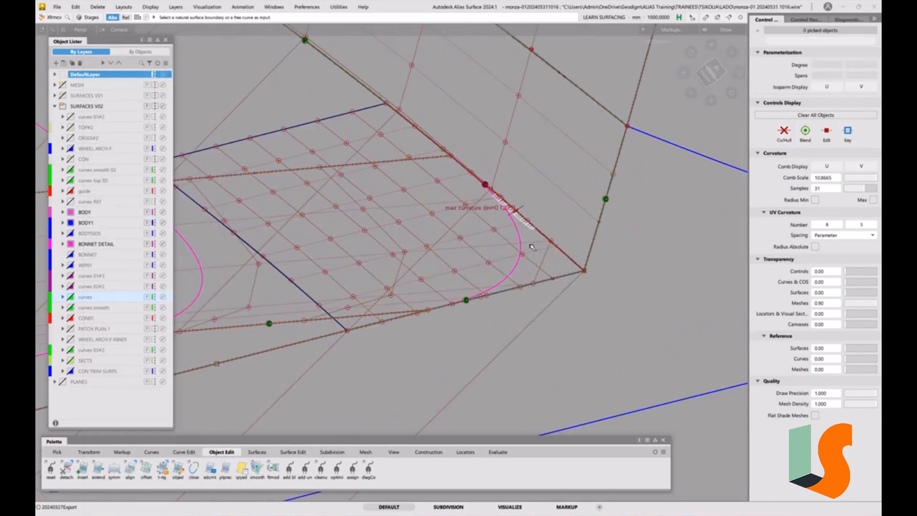
key("space")
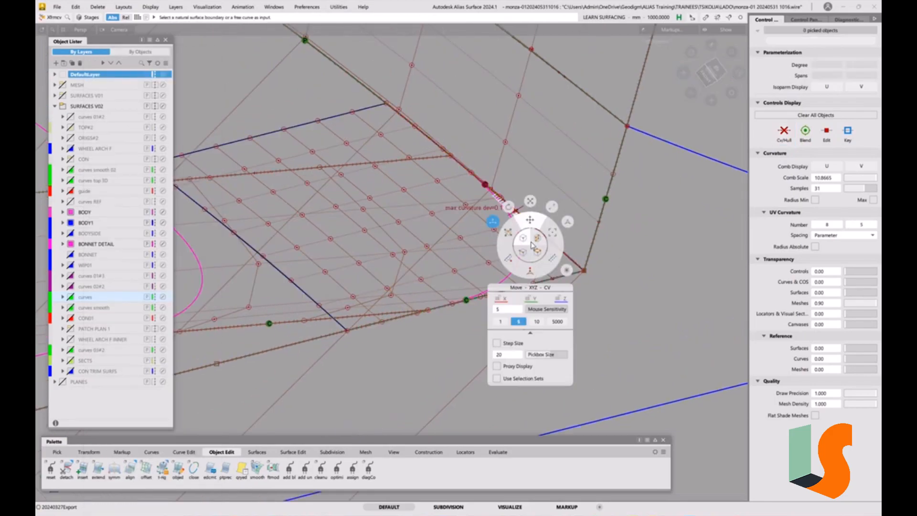
left_click(556, 327)
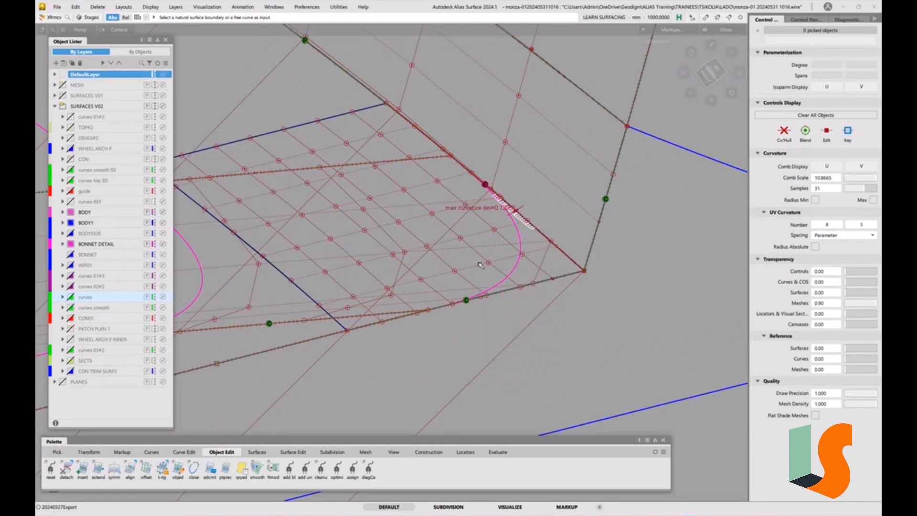
left_click(460, 238)
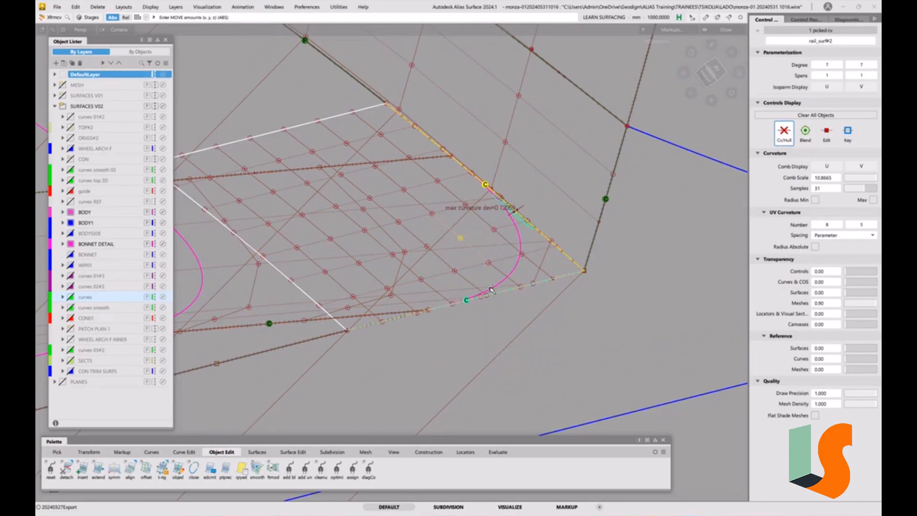
right_click_drag(634, 268, 640, 244)
left_click_drag(617, 335, 618, 282, "ctrl+shift")
Shade the surfaces with black-and-white vertical stripes (BW Vert), raise Repeats to 5.367, and examine the stripe flow across the patch's joints.
key("F1")
left_click_drag(570, 234, 549, 227, "alt+shift")
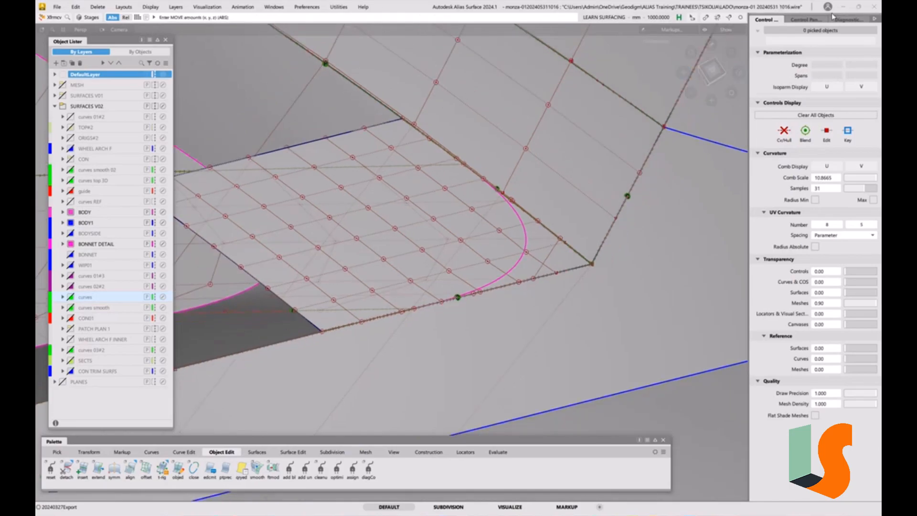
left_click(847, 20)
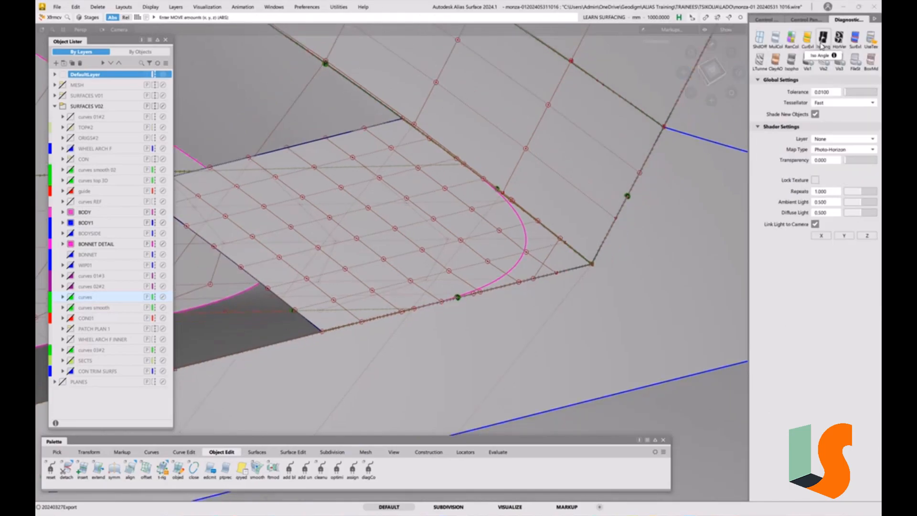
left_click(840, 38)
mouse_move(626, 179)
left_mouse_down("alt+shift")
mouse_move(602, 207)
mouse_move(570, 218)
left_mouse_up("alt+shift")
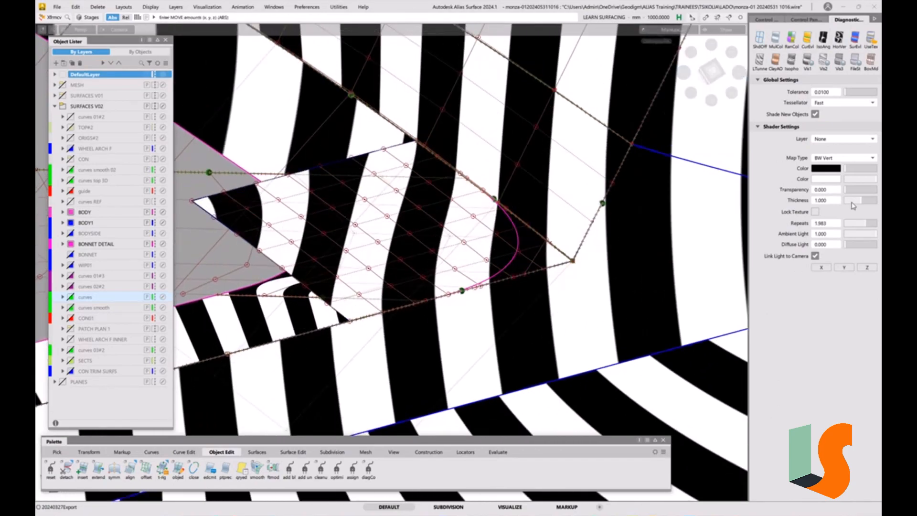
left_click_drag(868, 227, 875, 228)
mouse_move(554, 262)
left_mouse_down("alt+shift")
mouse_move(542, 230)
mouse_move(560, 247)
mouse_move(549, 245)
left_mouse_up("alt+shift")
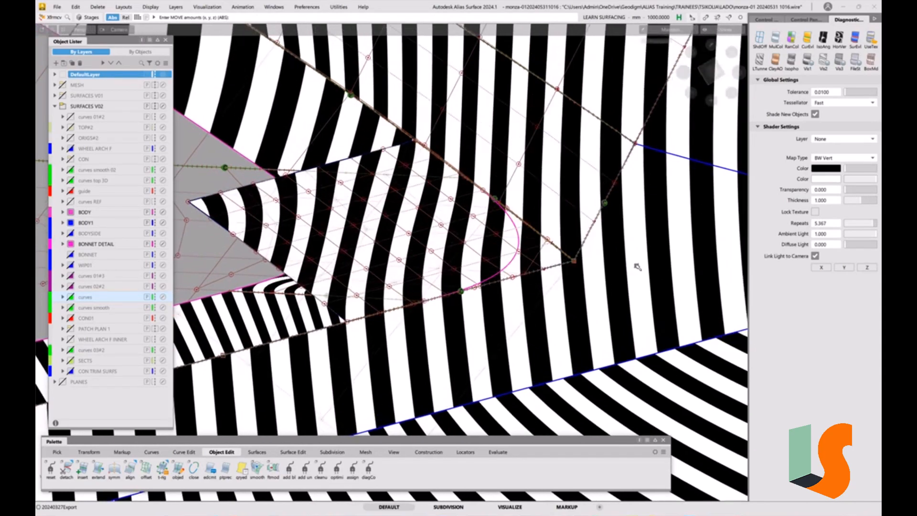
Examine the corner patch's highlight flow with Double horizontal/vertical shading at 93 bands, and with the Photo-Horizon environment map.
left_click(824, 38)
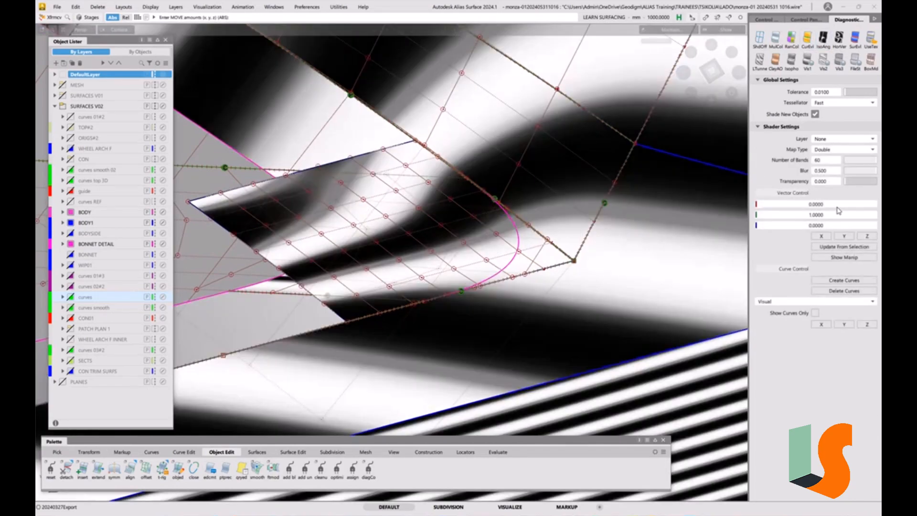
left_click_drag(853, 164, 878, 159)
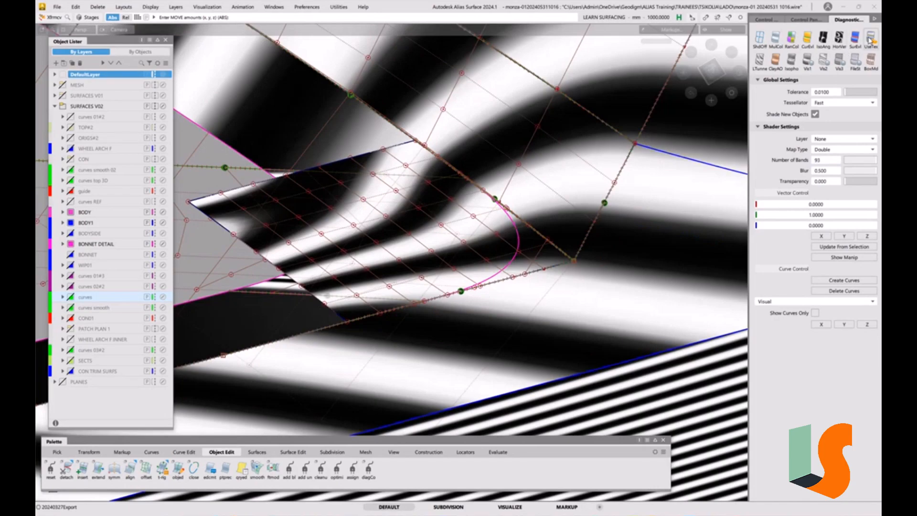
left_click(870, 39)
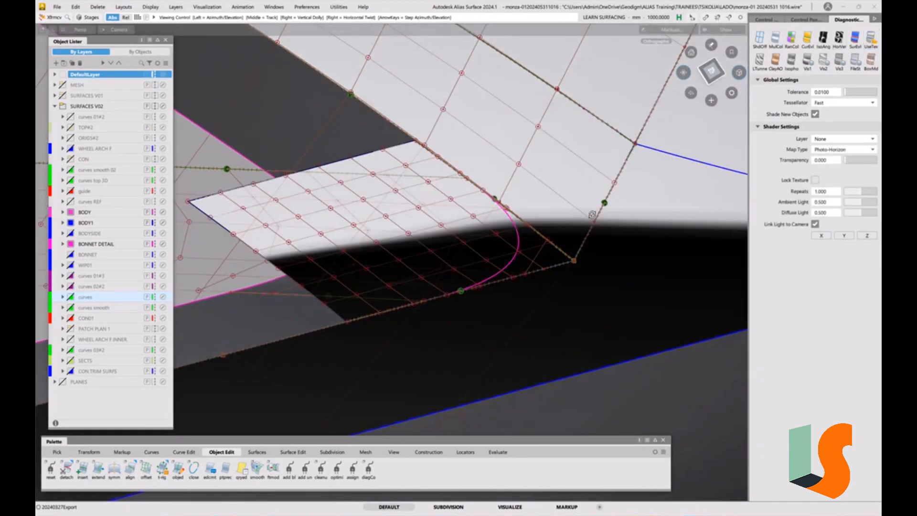
left_click_drag(592, 215, 593, 215, "alt+shift")
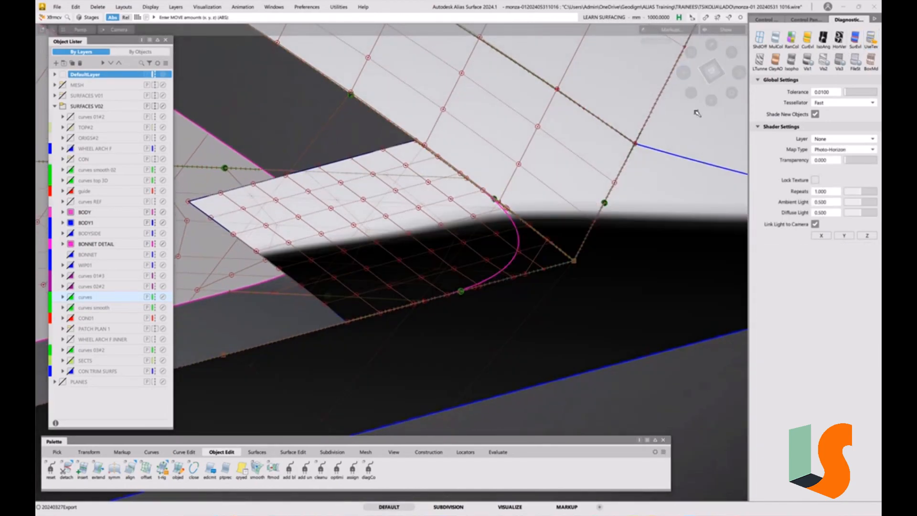
Return to plain multi-colour shading and examine the corner patch and its neighbouring surfaces from several angles.
left_click(776, 39)
left_click_drag(628, 278, 624, 196, "ctrl+shift")
right_click_drag(599, 218, 604, 303, "alt+shift")
left_click_drag(622, 248, 547, 261, "alt+shift")
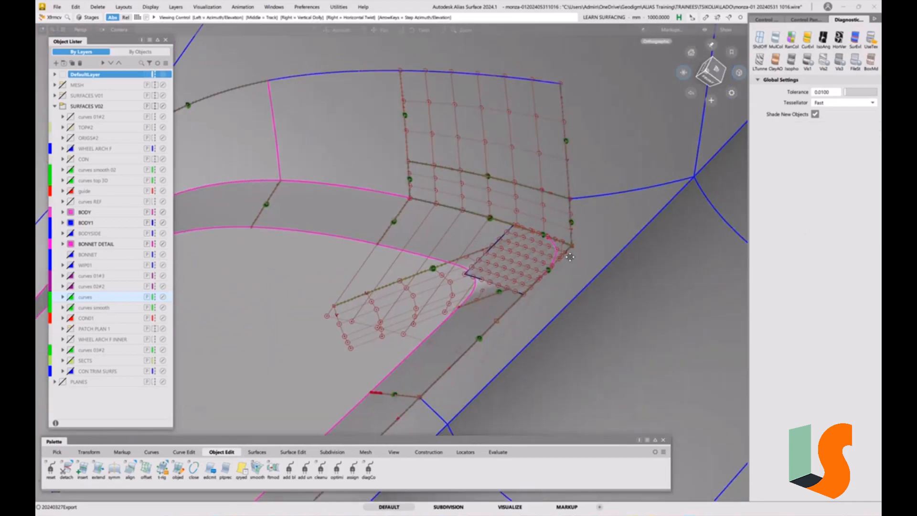
middle_click_drag(608, 252, 572, 256, "alt+shift")
right_click_drag(527, 248, 529, 265, "alt+shift")
middle_click_drag(531, 250, 541, 217, "alt+shift")
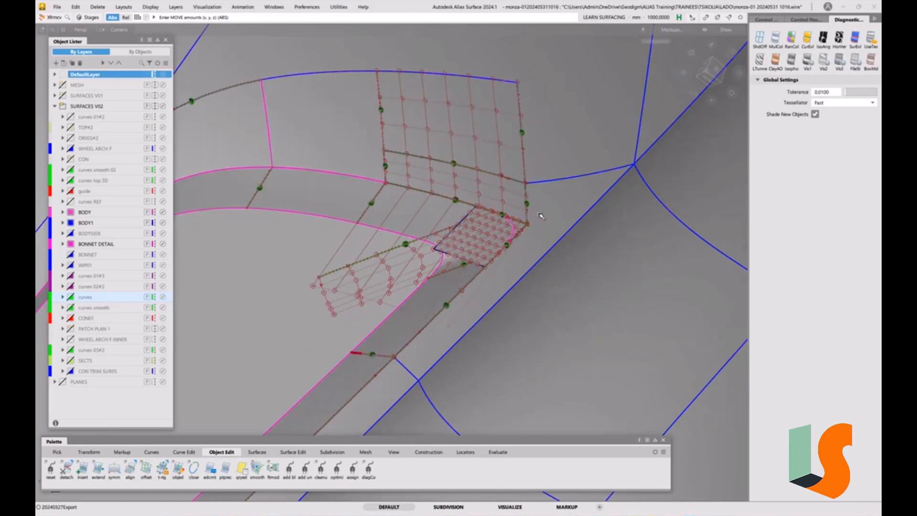
left_click_drag(537, 224, 510, 214, "alt+shift")
left_click_drag(512, 246, 530, 200, "alt+shift")
right_click_drag(509, 211, 519, 236, "alt+shift")
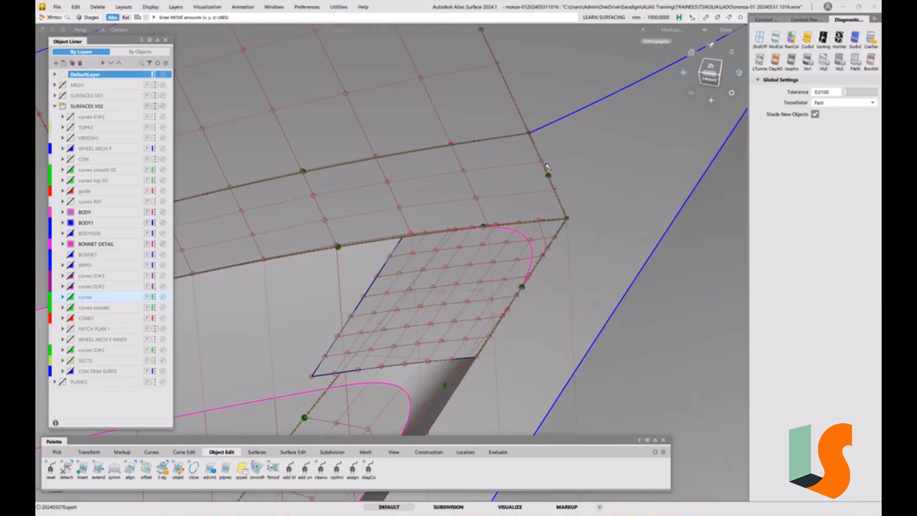
right_click_drag(548, 166, 528, 298, "alt+shift")
left_click_drag(527, 299, 517, 177, "alt+shift")
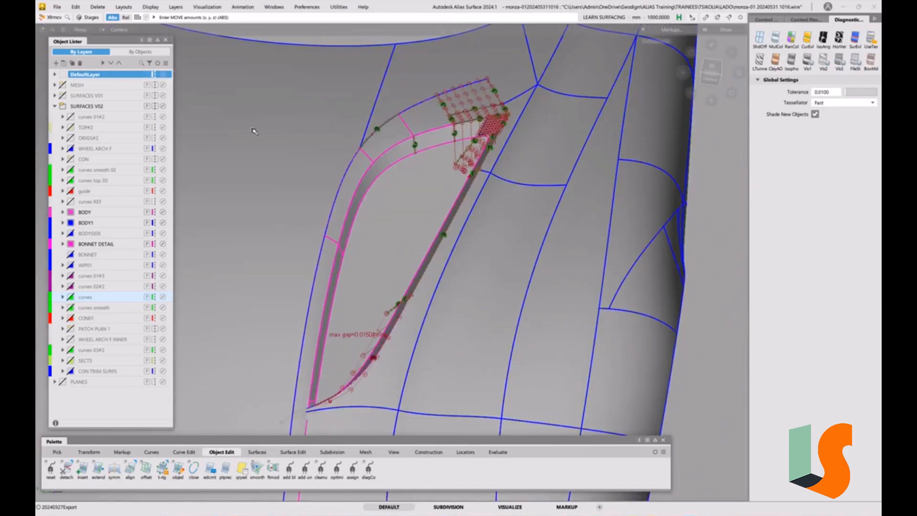
left_click(57, 6)
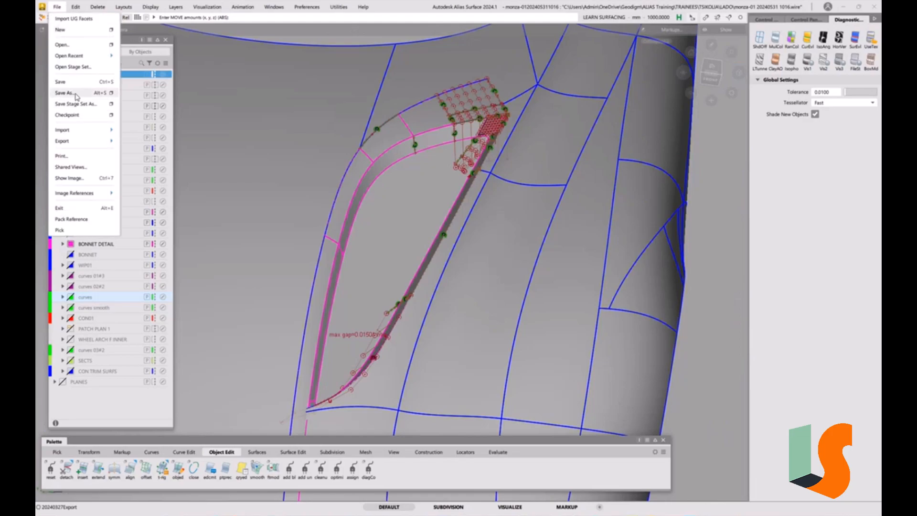
left_click(61, 93)
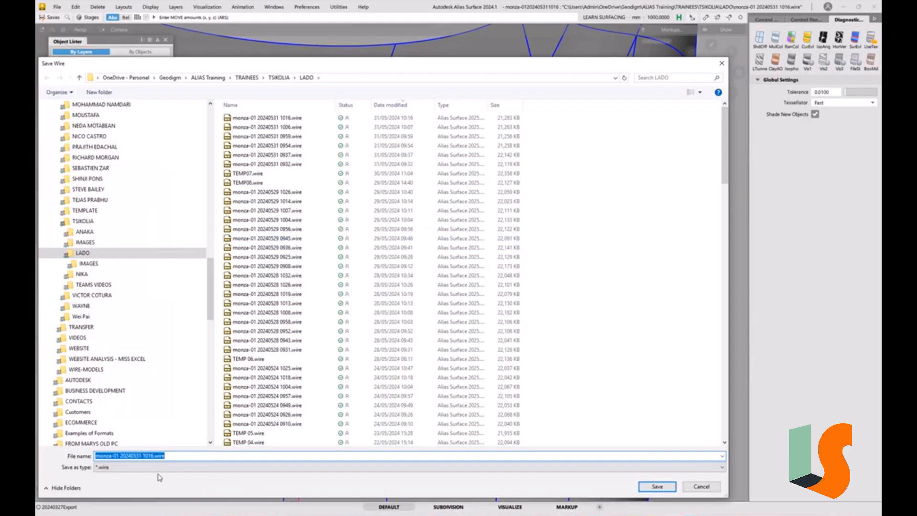
left_click_drag(149, 456, 182, 457)
type("28")
key("Return")
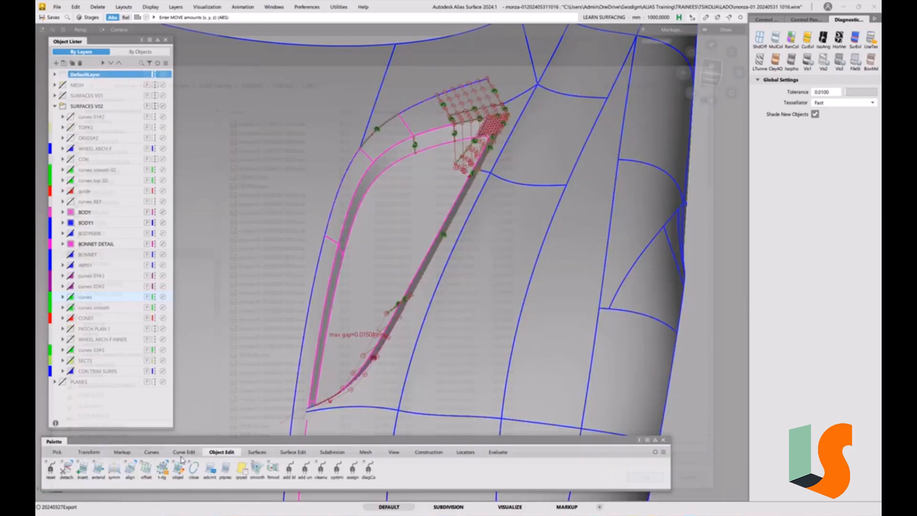
Examine the whole bonnet opening and the surfaces around it, from the patched corner to the pointed end.
mouse_move(513, 165)
left_mouse_down("ctrl+shift")
mouse_move(514, 115)
mouse_move(518, 162)
mouse_move(498, 156)
left_mouse_up("ctrl+shift")
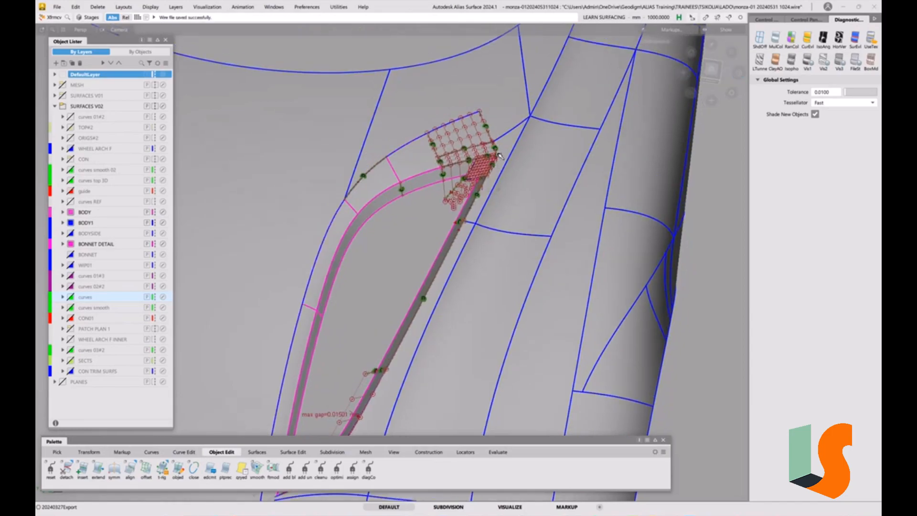
left_click_drag(490, 177, 448, 138, "alt+shift")
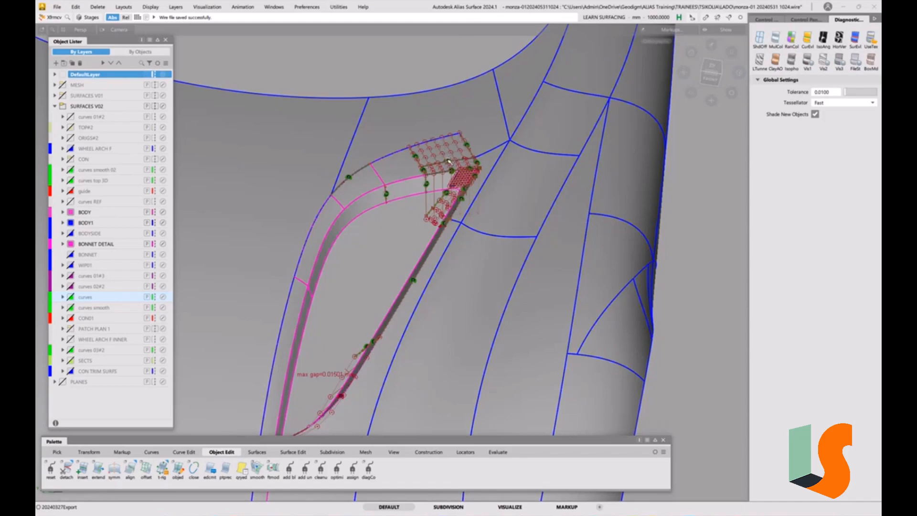
left_click_drag(449, 162, 458, 178, "alt+shift")
right_click_drag(459, 178, 458, 181, "alt+shift")
left_click_drag(459, 181, 523, 248, "alt+shift")
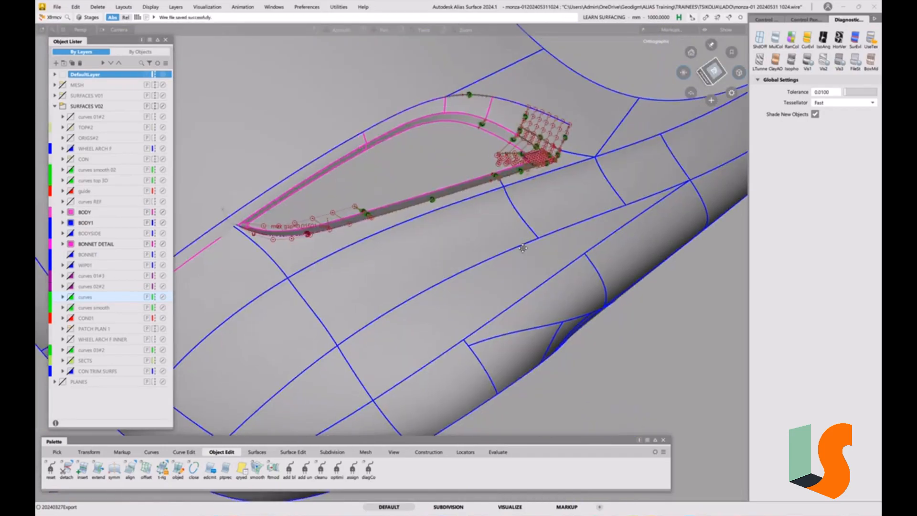
middle_click_drag(523, 248, 514, 218, "alt+shift")
right_click_drag(514, 218, 540, 223, "alt+shift")
middle_click_drag(540, 223, 499, 229, "alt+shift")
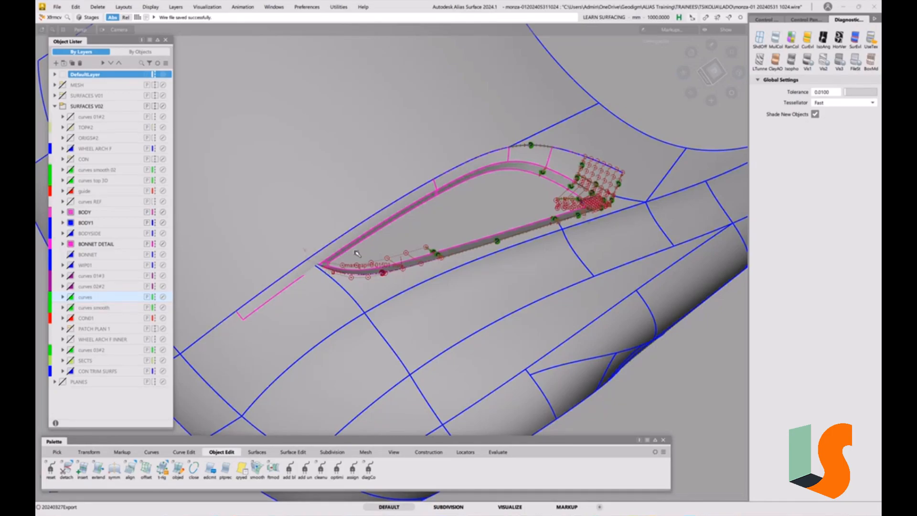
Examine the pointed end of the opening closely, where the small fillet meets the side walls and the outer surfaces.
scroll(331, 274, "up", 5)
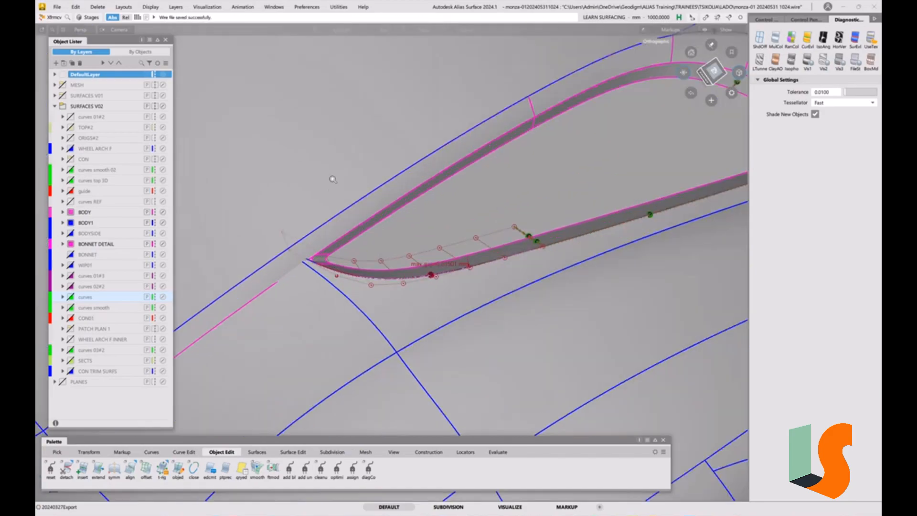
left_click_drag(319, 247, 324, 182, "alt+shift")
scroll(313, 263, "up", 4)
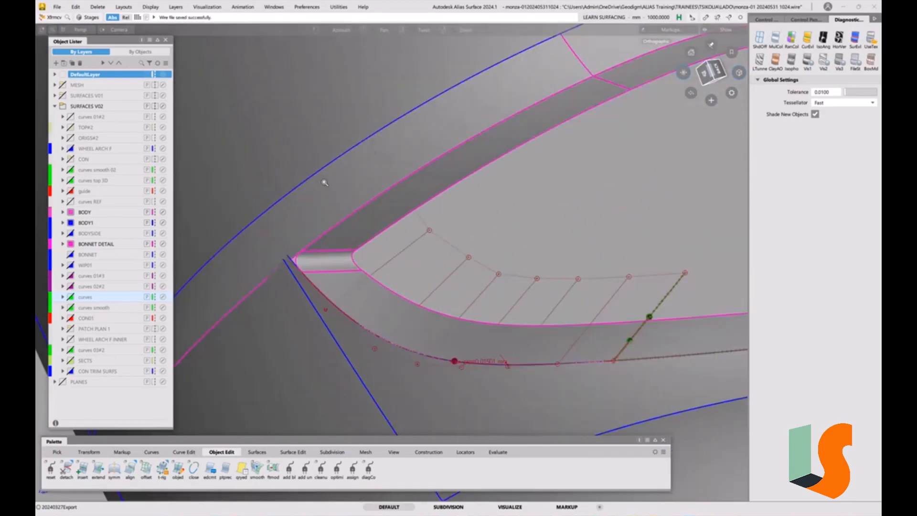
left_click_drag(334, 249, 358, 235, "alt+shift")
middle_click_drag(358, 235, 466, 258, "alt+shift")
left_click_drag(461, 257, 400, 256, "alt+shift")
middle_click_drag(432, 257, 505, 264, "alt+shift")
key("ctrl+s")
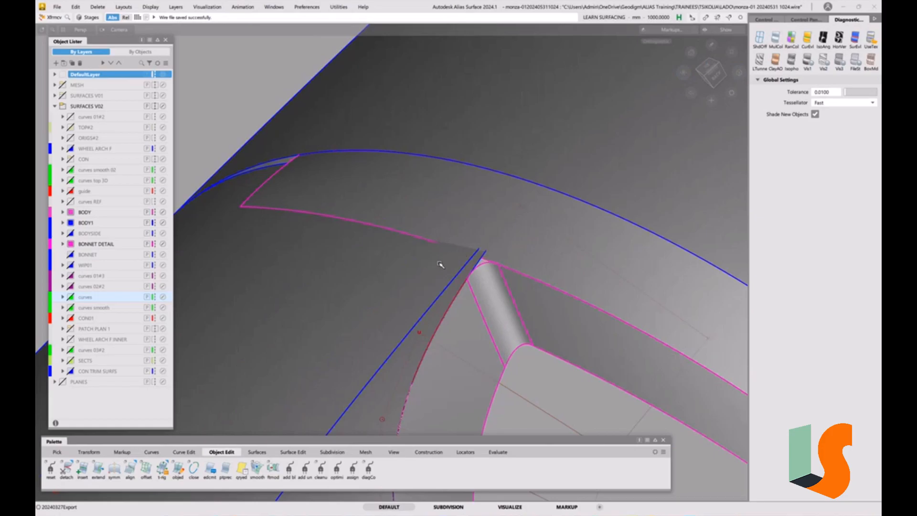
left_click_drag(487, 259, 563, 266, "alt+shift")
Show the MESH layer, isolate the Line001 scan mesh and examine its shape around the opening's pointed end.
left_click(63, 85)
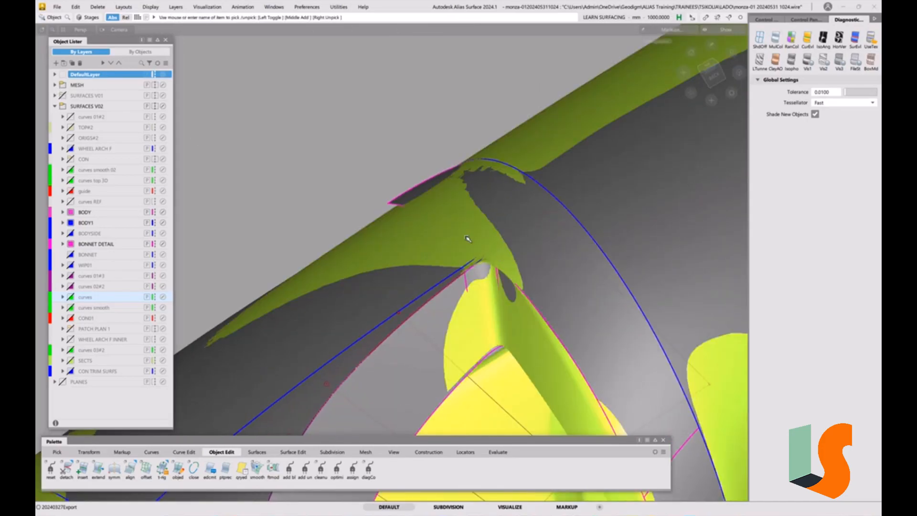
left_click(467, 239)
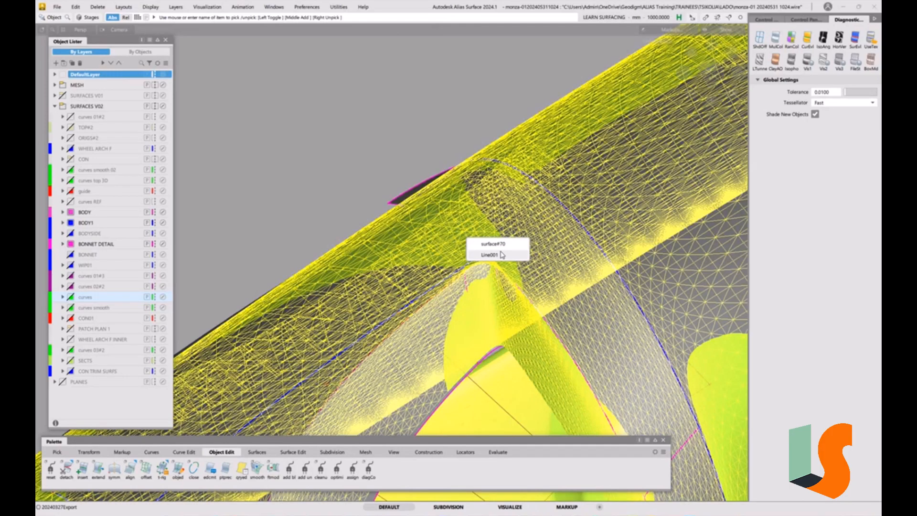
left_click(499, 255)
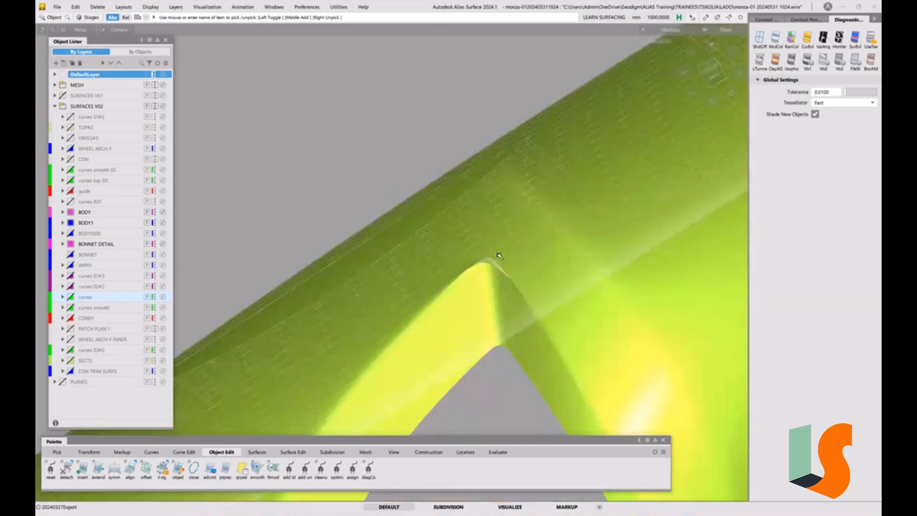
mouse_move(502, 247)
left_mouse_down("alt+shift")
mouse_move(451, 229)
mouse_move(521, 272)
mouse_move(610, 248)
mouse_move(454, 268)
mouse_move(567, 245)
mouse_move(520, 271)
mouse_move(557, 264)
mouse_move(499, 272)
mouse_move(436, 254)
mouse_move(453, 244)
mouse_move(469, 207)
mouse_move(551, 224)
left_mouse_up("alt+shift")
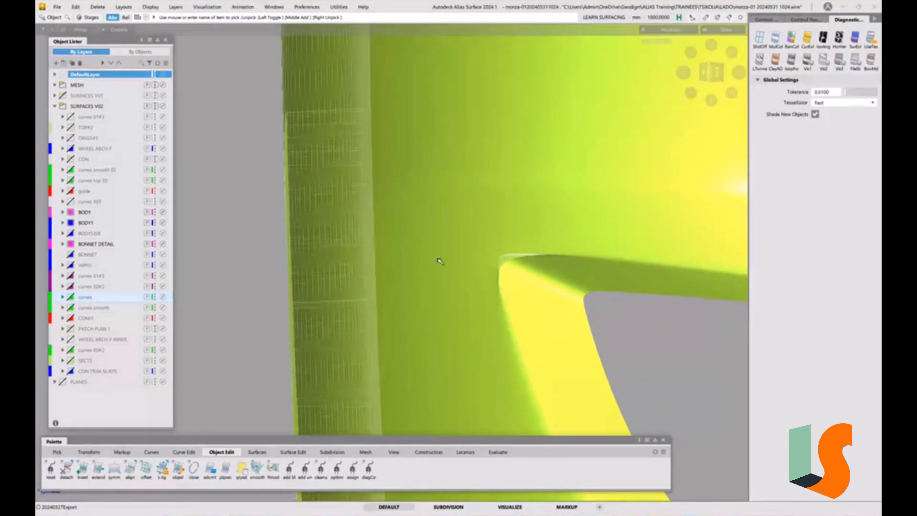
Hide the MESH layer and compare the modelled surfaces and boundary curves at the opening's pointed end.
left_click(63, 87)
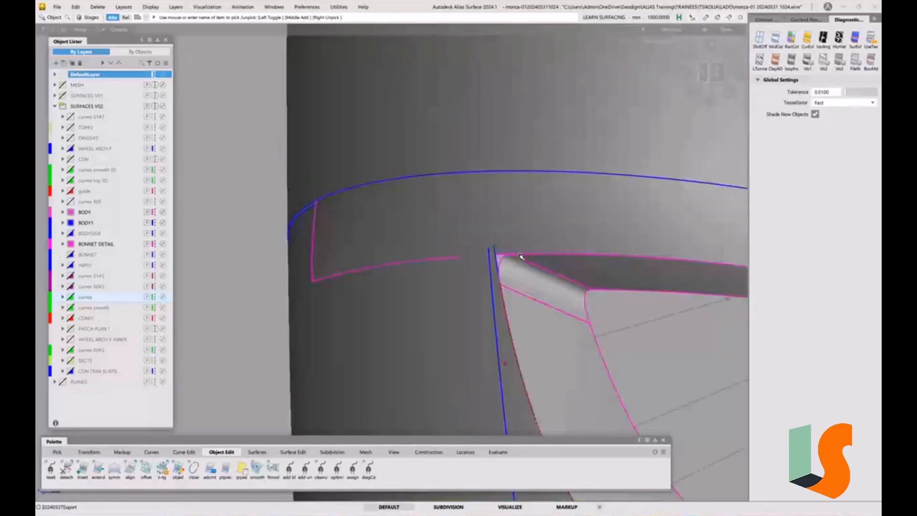
left_click_drag(545, 251, 527, 254, "alt+shift")
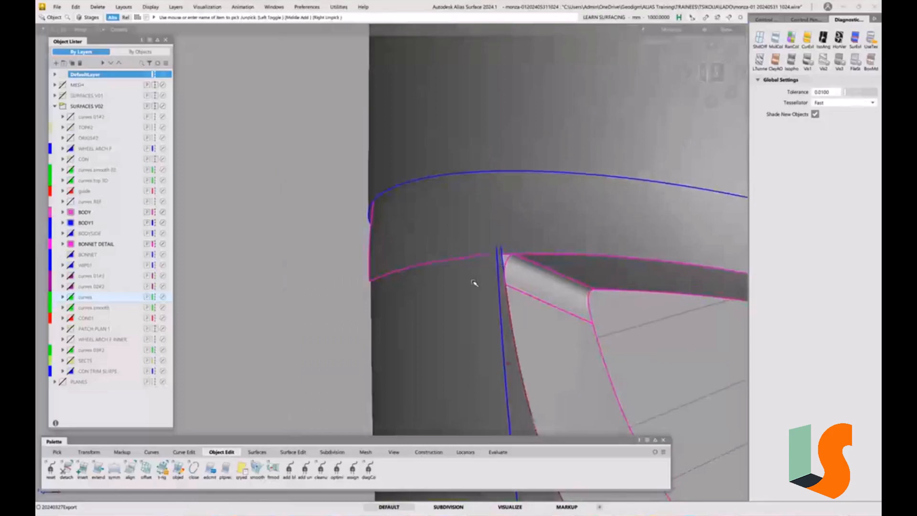
left_click_drag(460, 268, 505, 195, "alt+shift")
right_click_drag(505, 195, 503, 271, "alt+shift")
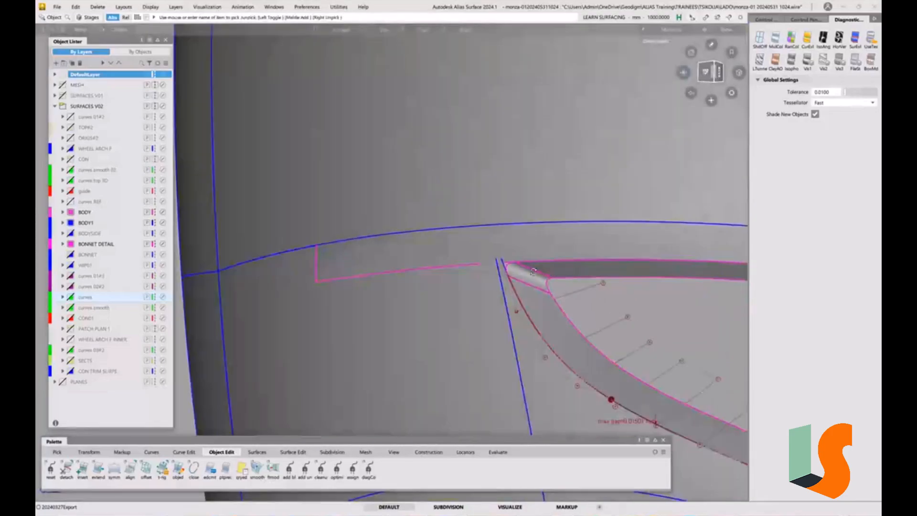